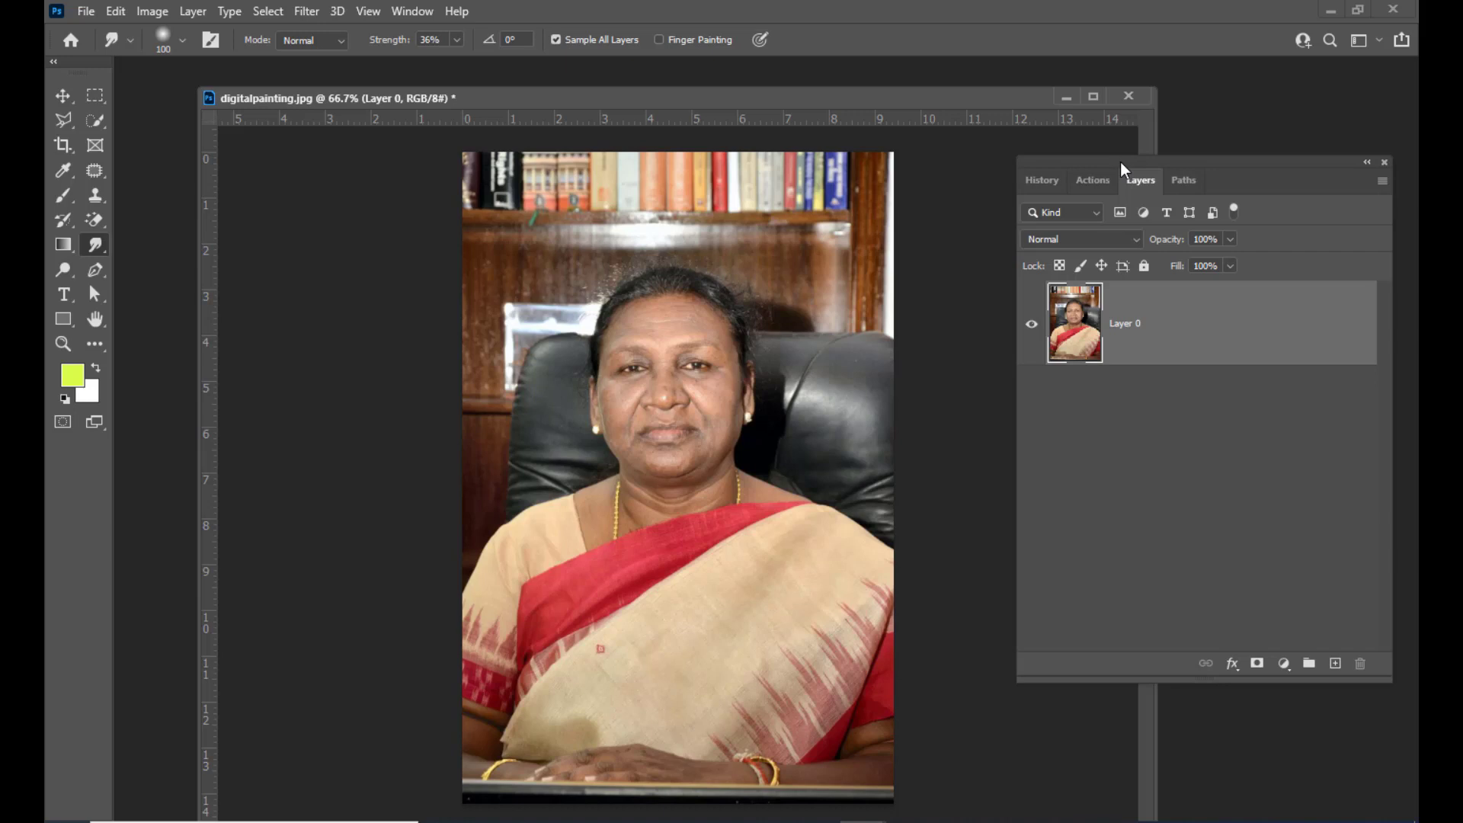
pyautogui.moveTo(431, 85)
pyautogui.mouseDown()
pyautogui.moveTo(441, 94)
pyautogui.moveTo(413, 93)
pyautogui.mouseUp()
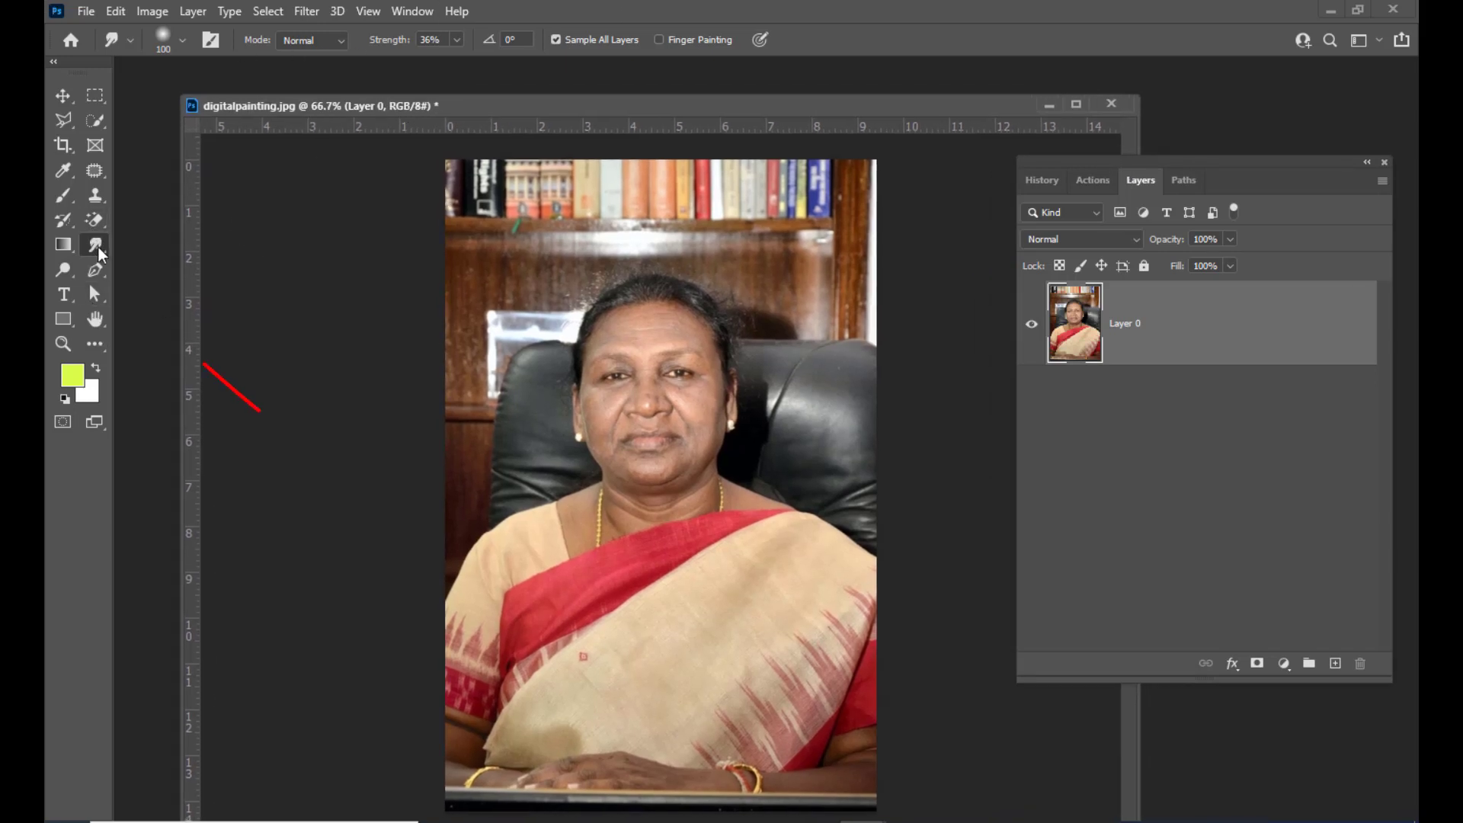
pyautogui.rightClick(98, 246)
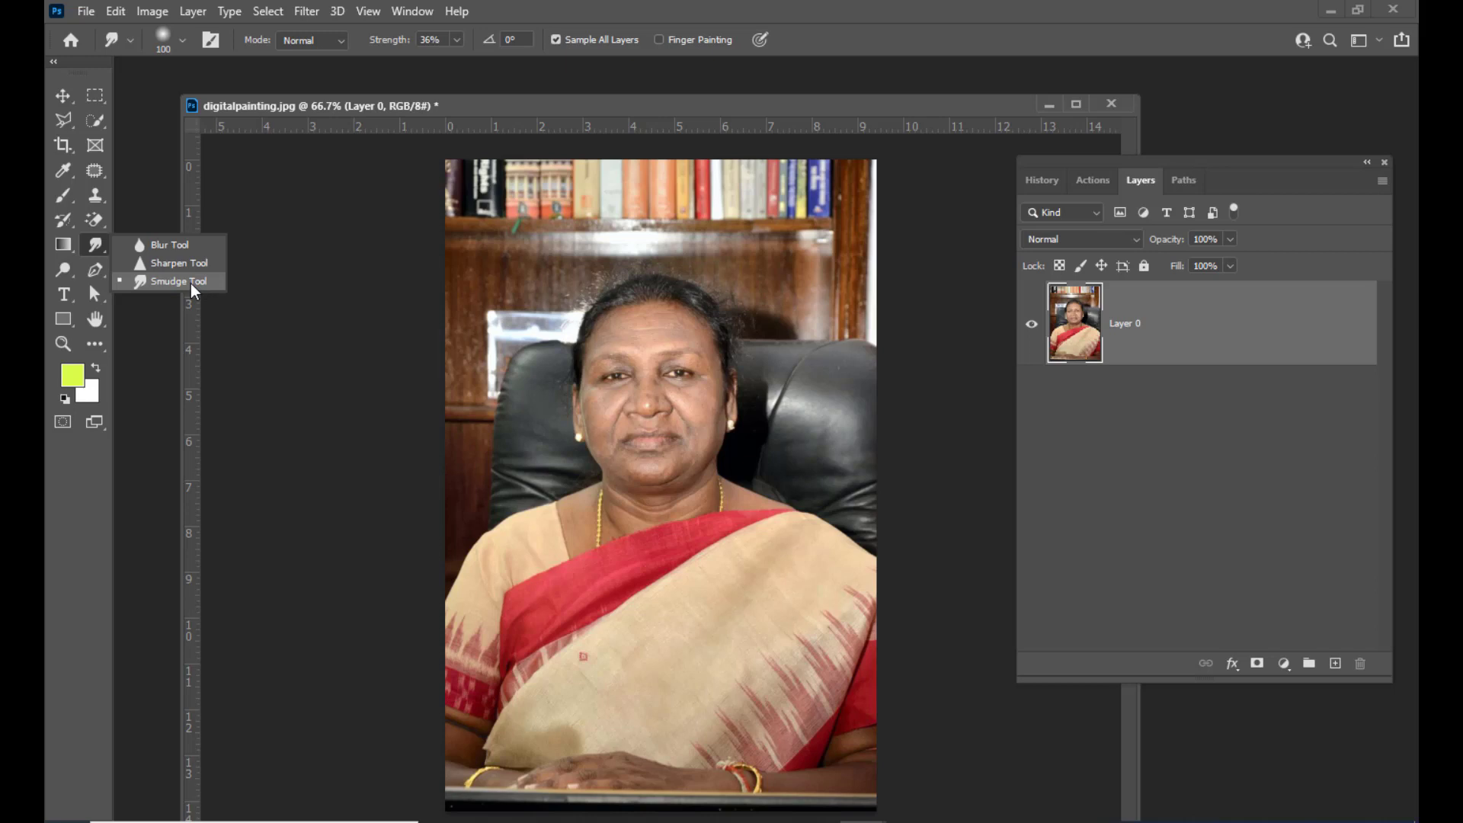
pyautogui.click(191, 283)
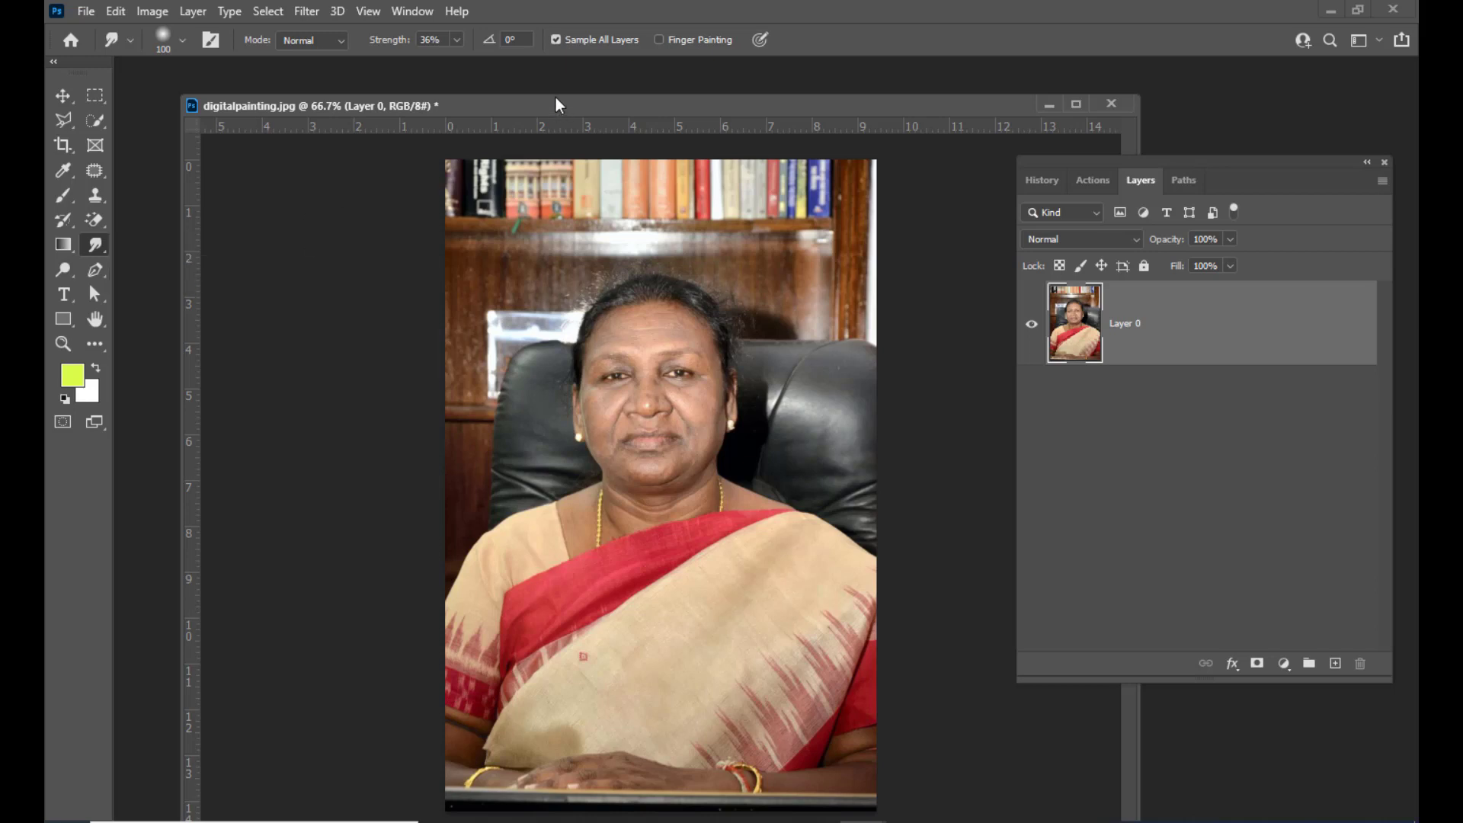
pyautogui.moveTo(541, 108); pyautogui.dragTo(542, 100)
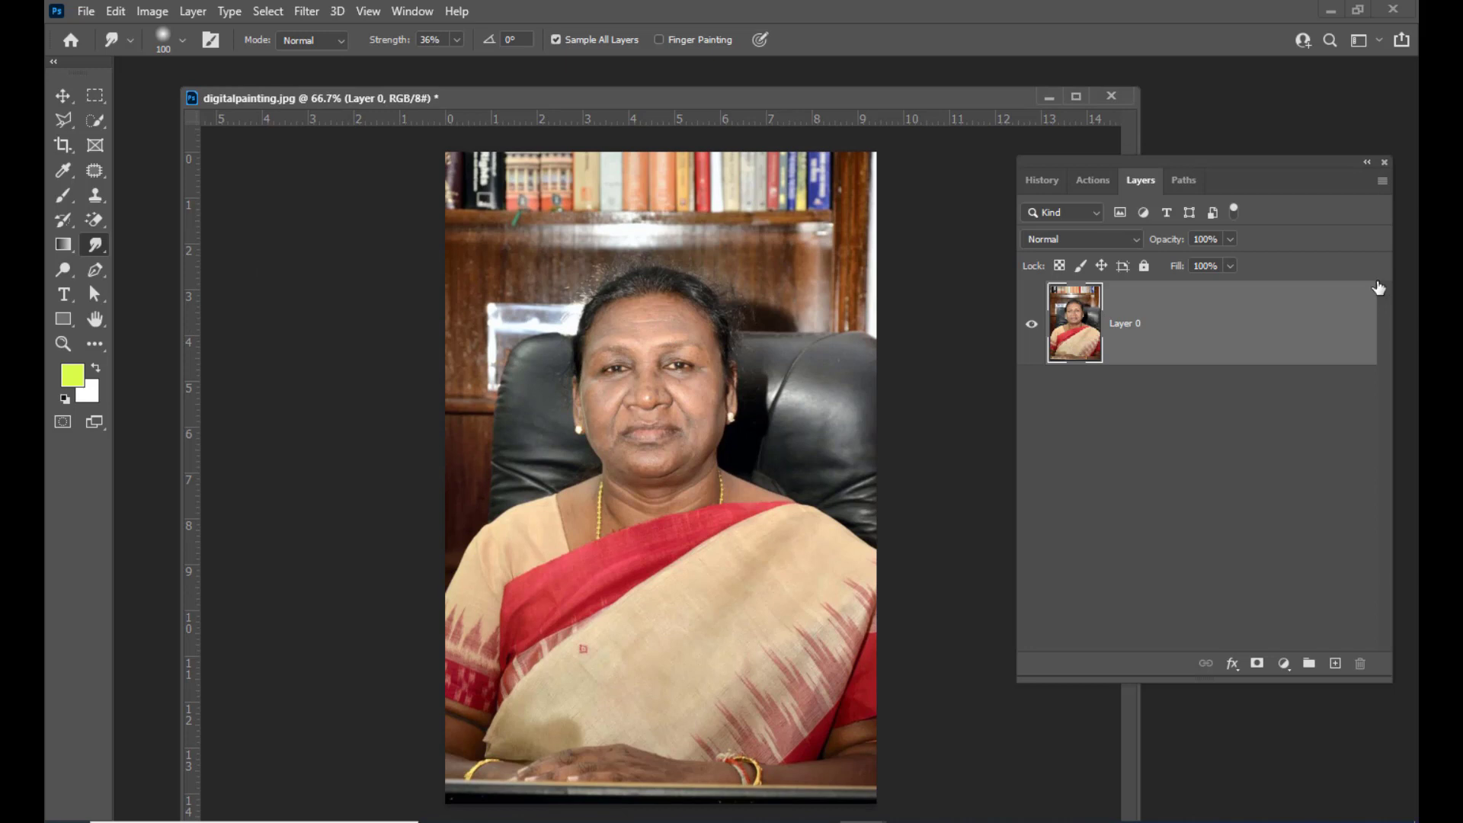
pyautogui.moveTo(729, 107); pyautogui.dragTo(724, 102)
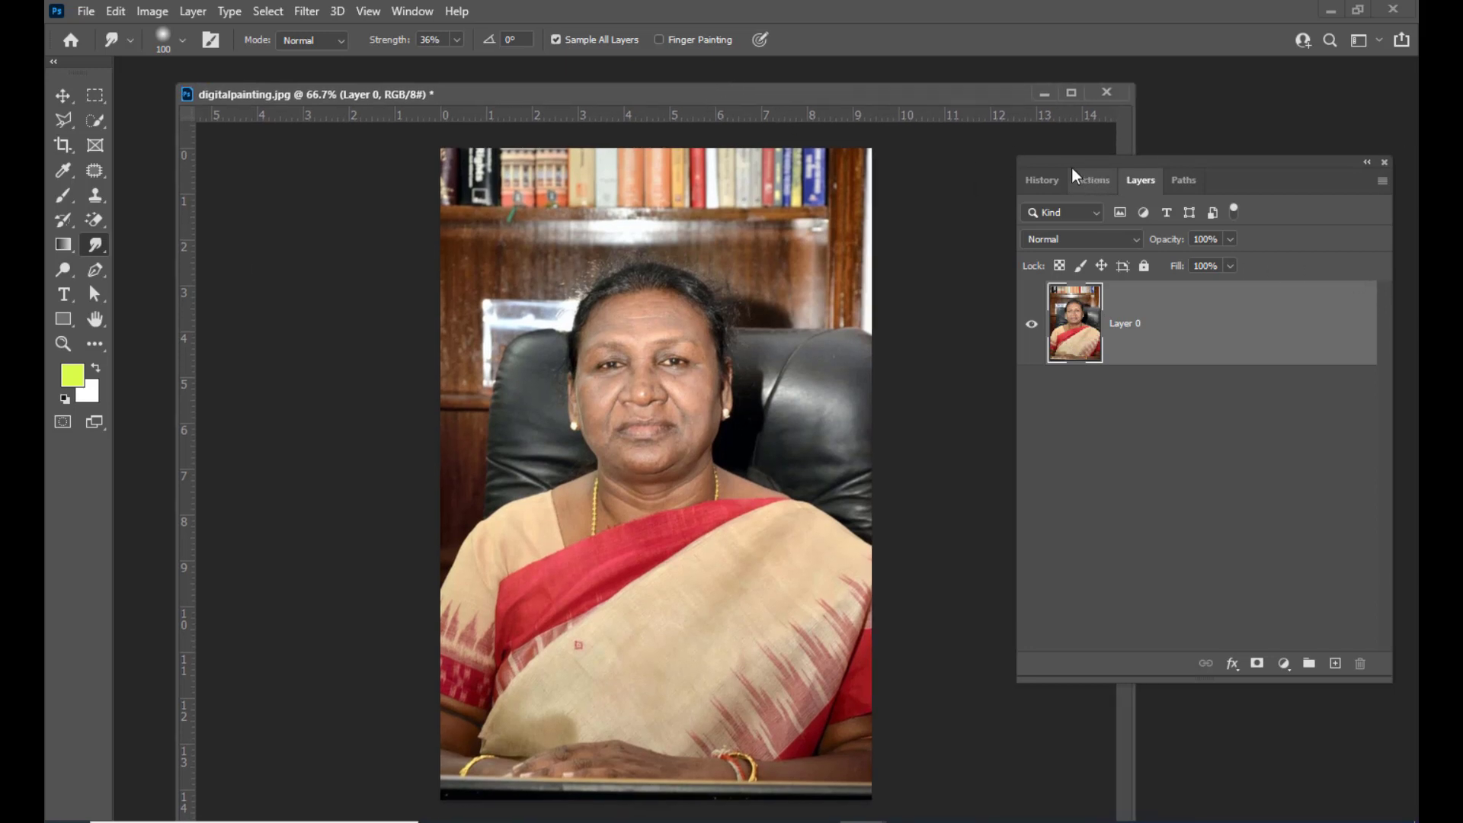
pyautogui.moveTo(1072, 169); pyautogui.dragTo(1111, 167)
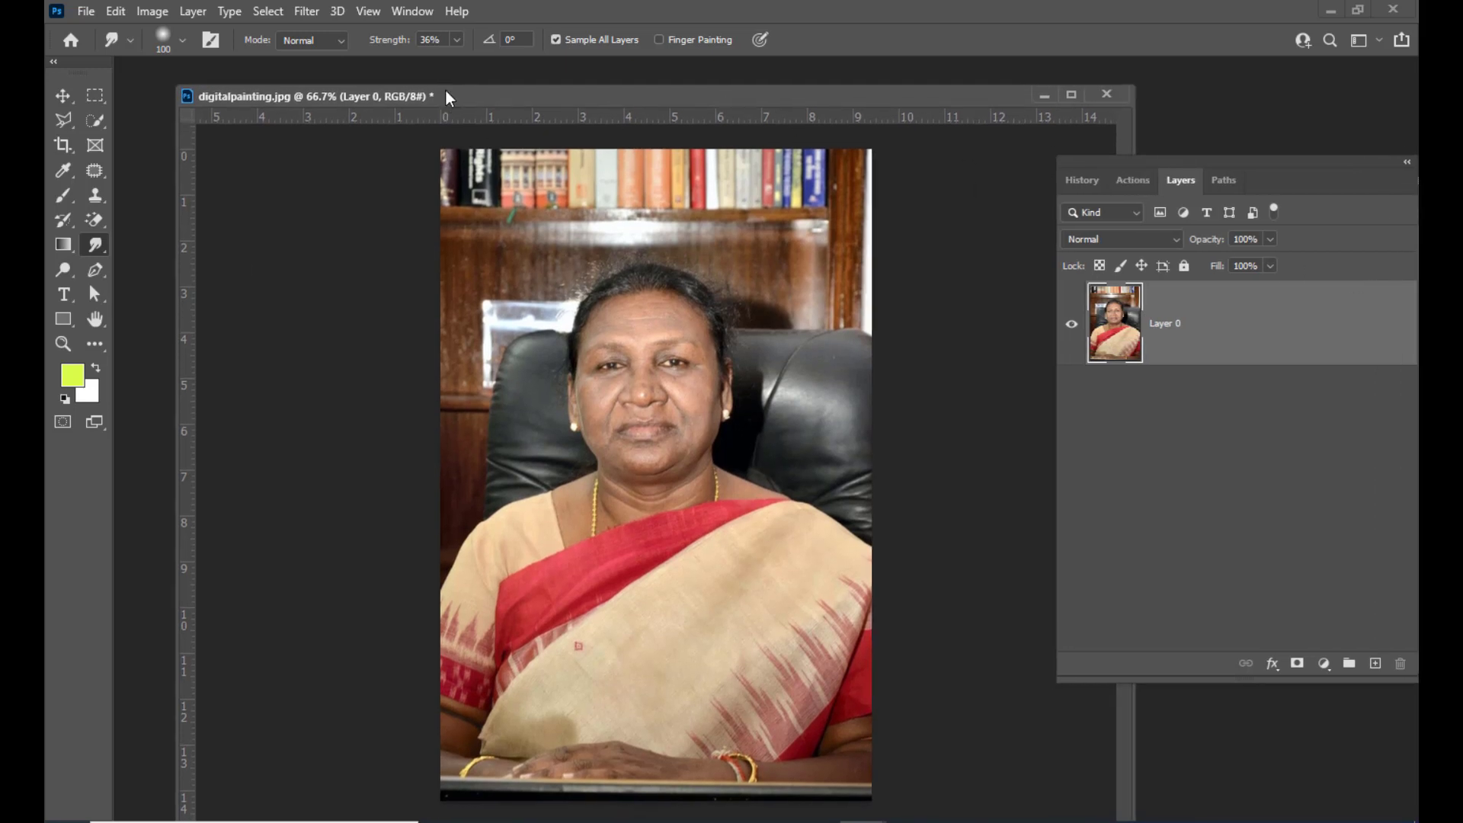
pyautogui.moveTo(445, 91); pyautogui.dragTo(460, 96)
# Select the person in the photo using the Object Selection Tool's Select Subject
pyautogui.click(97, 122)
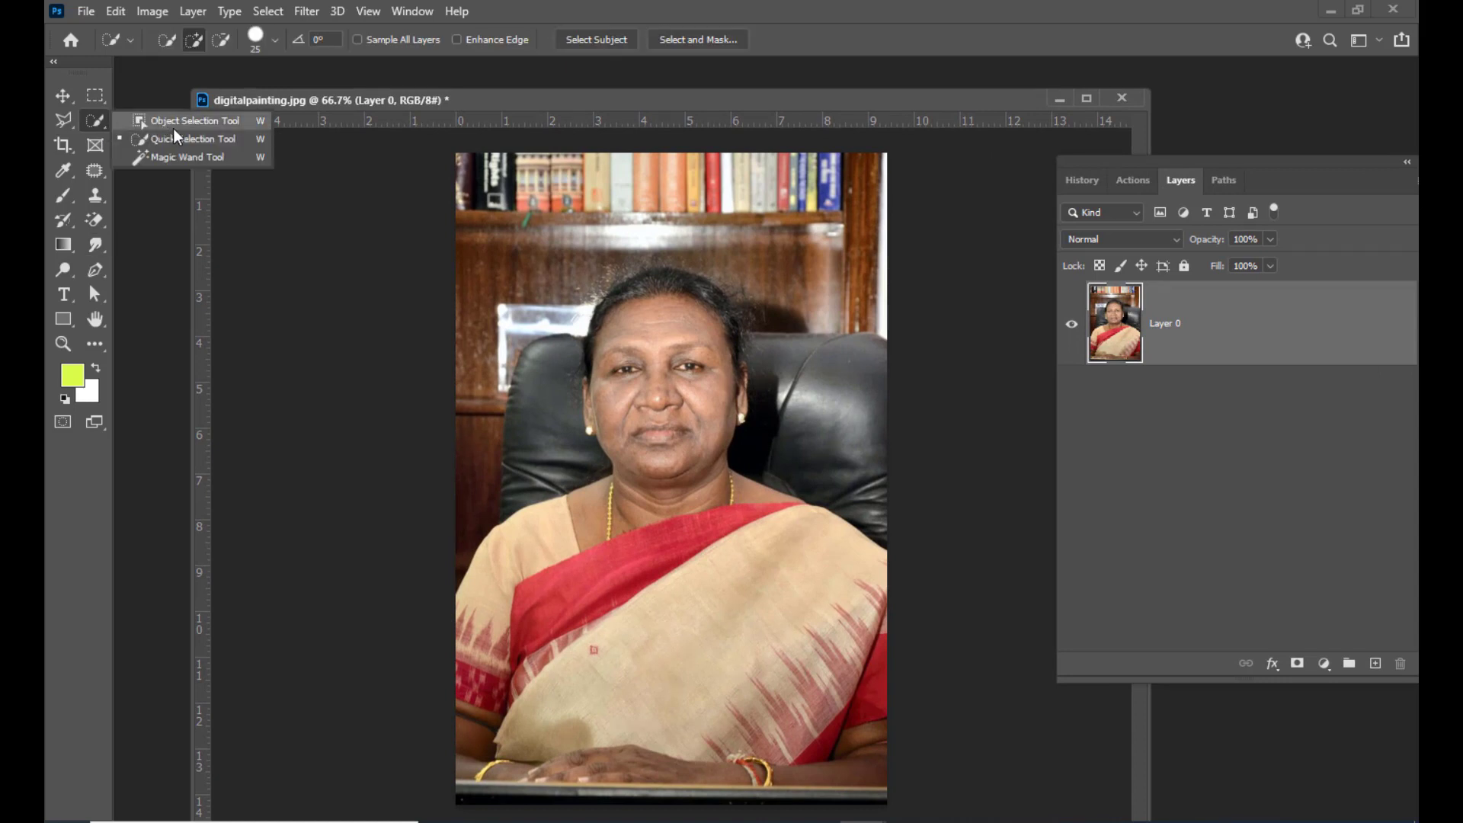
pyautogui.click(228, 124)
pyautogui.moveTo(551, 98); pyautogui.dragTo(530, 103)
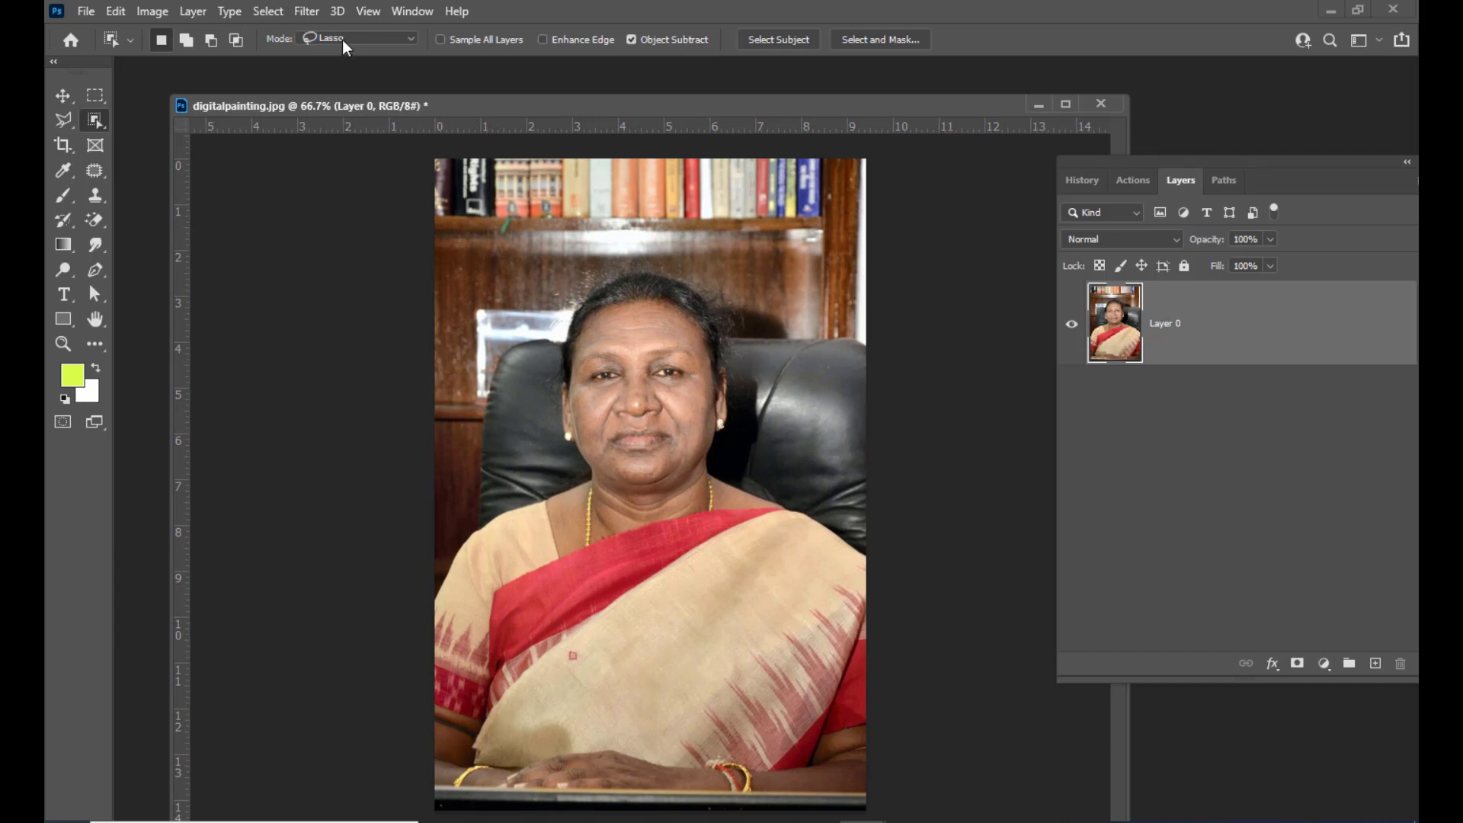
pyautogui.moveTo(457, 106); pyautogui.dragTo(486, 108)
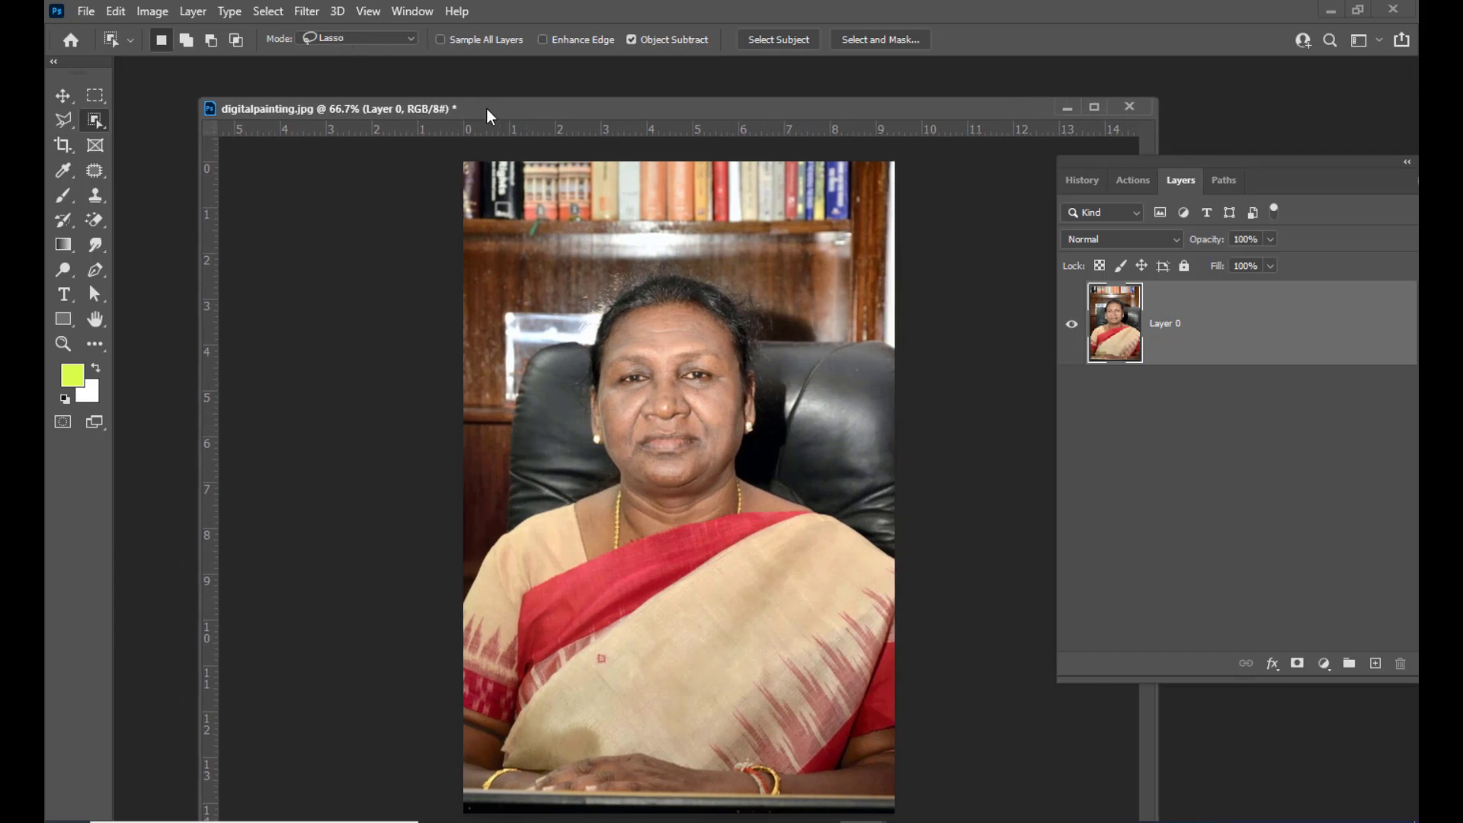
pyautogui.click(774, 39)
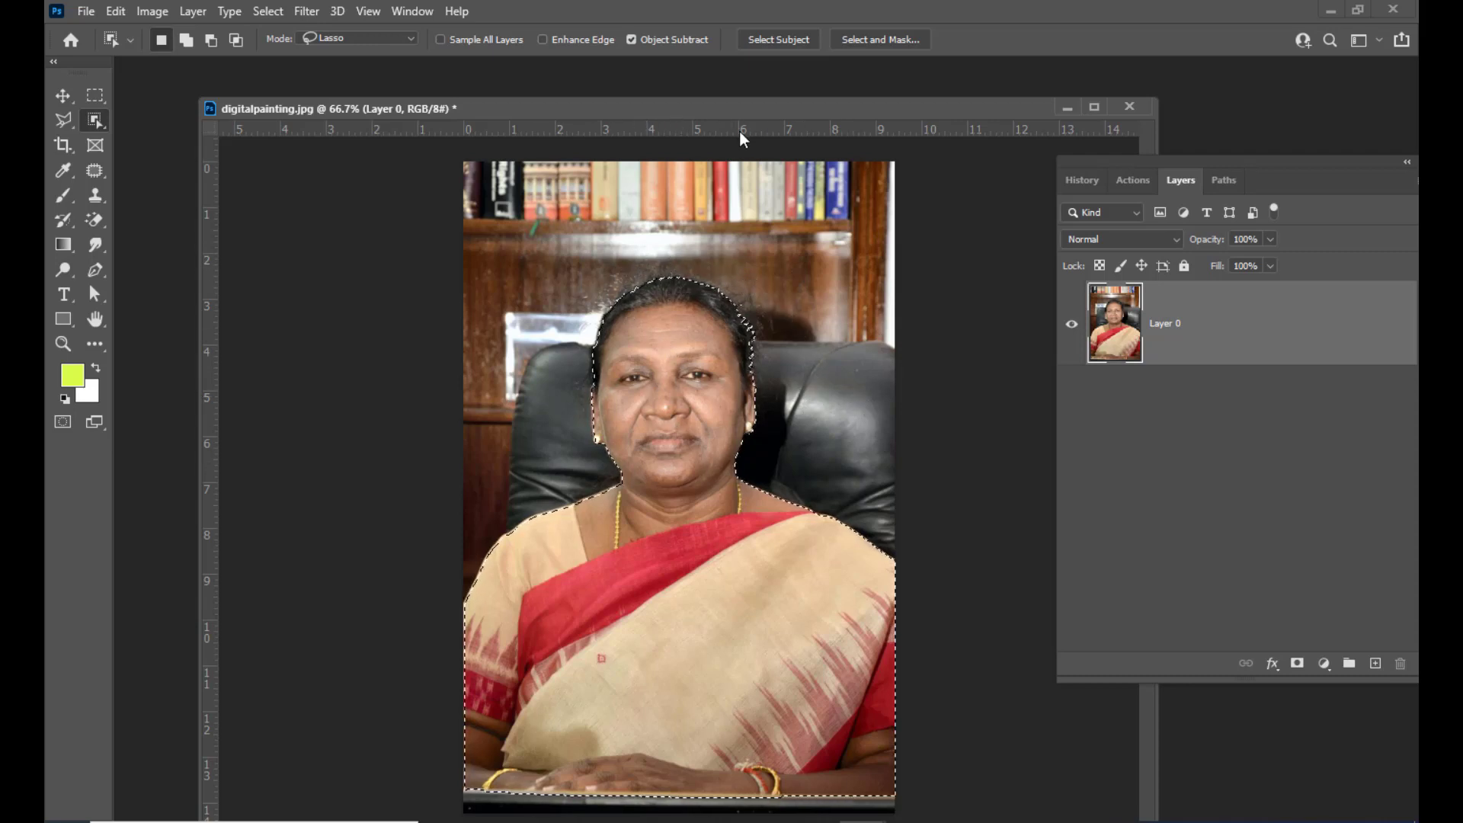
# Open Select and Mask for the subject selection
pyautogui.moveTo(743, 111); pyautogui.dragTo(737, 118)
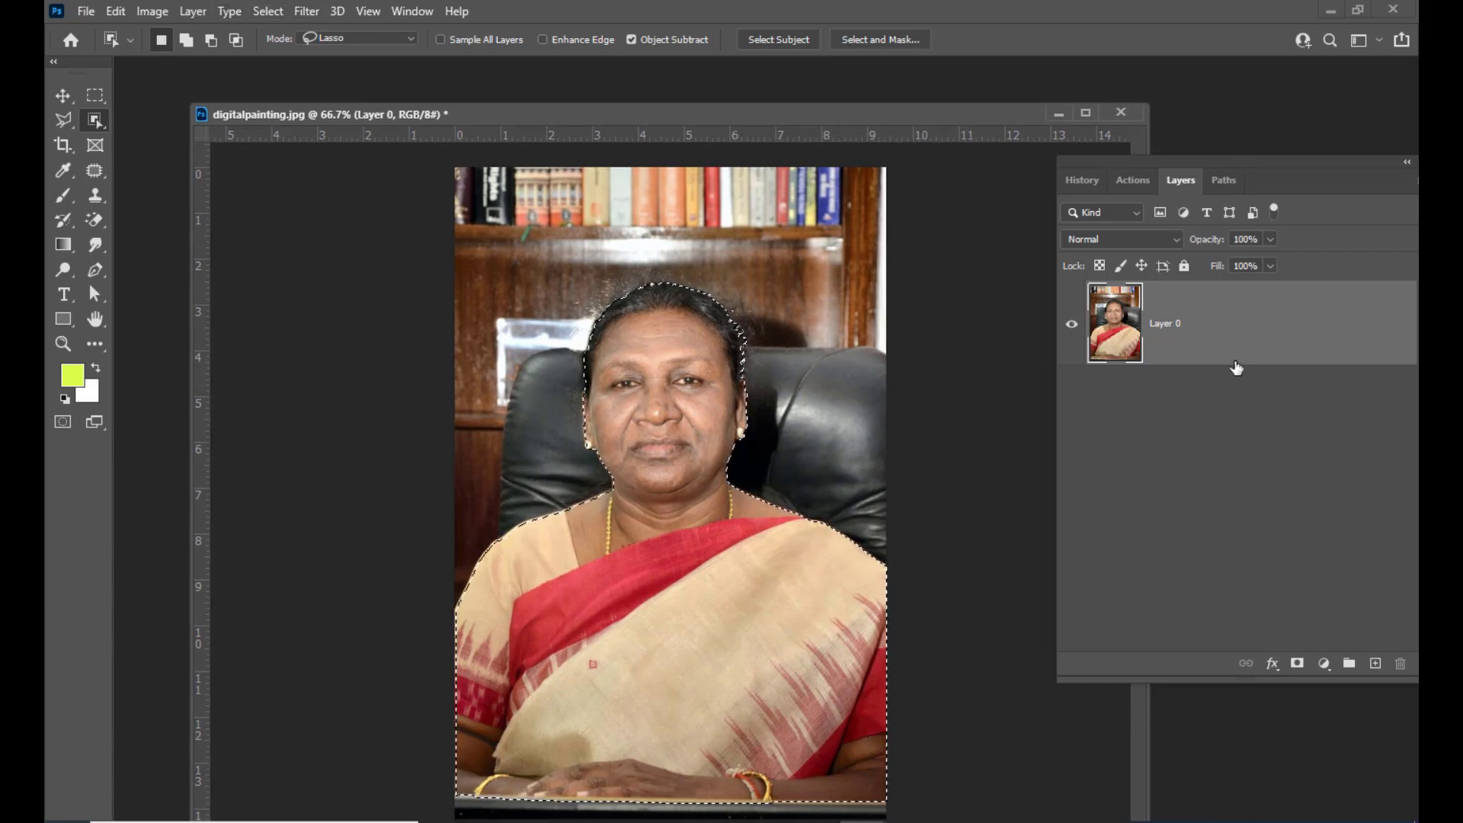
pyautogui.moveTo(625, 115)
pyautogui.mouseDown()
pyautogui.moveTo(651, 117)
pyautogui.moveTo(632, 125)
pyautogui.mouseUp()
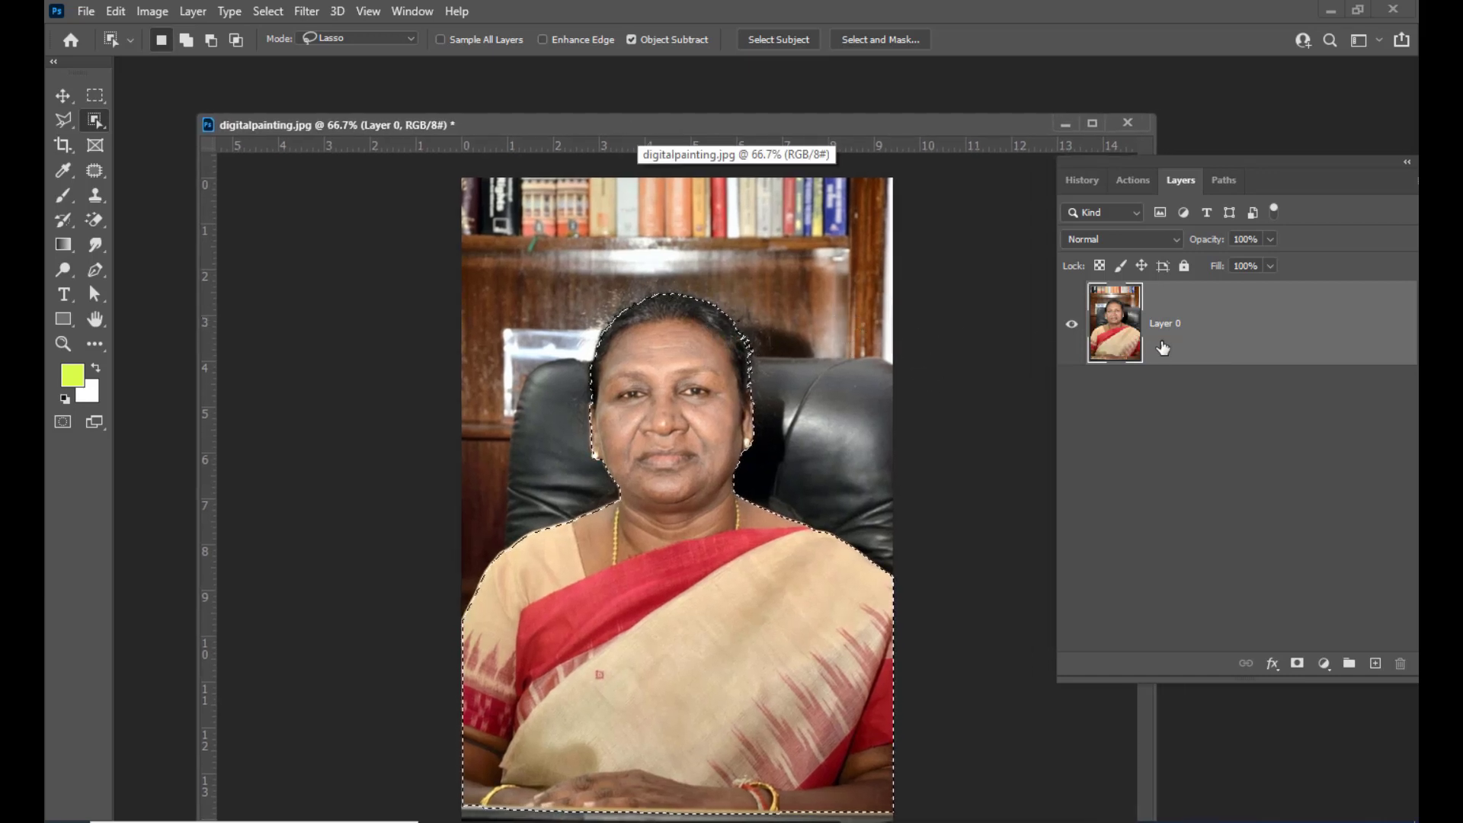
pyautogui.moveTo(447, 125); pyautogui.dragTo(409, 104)
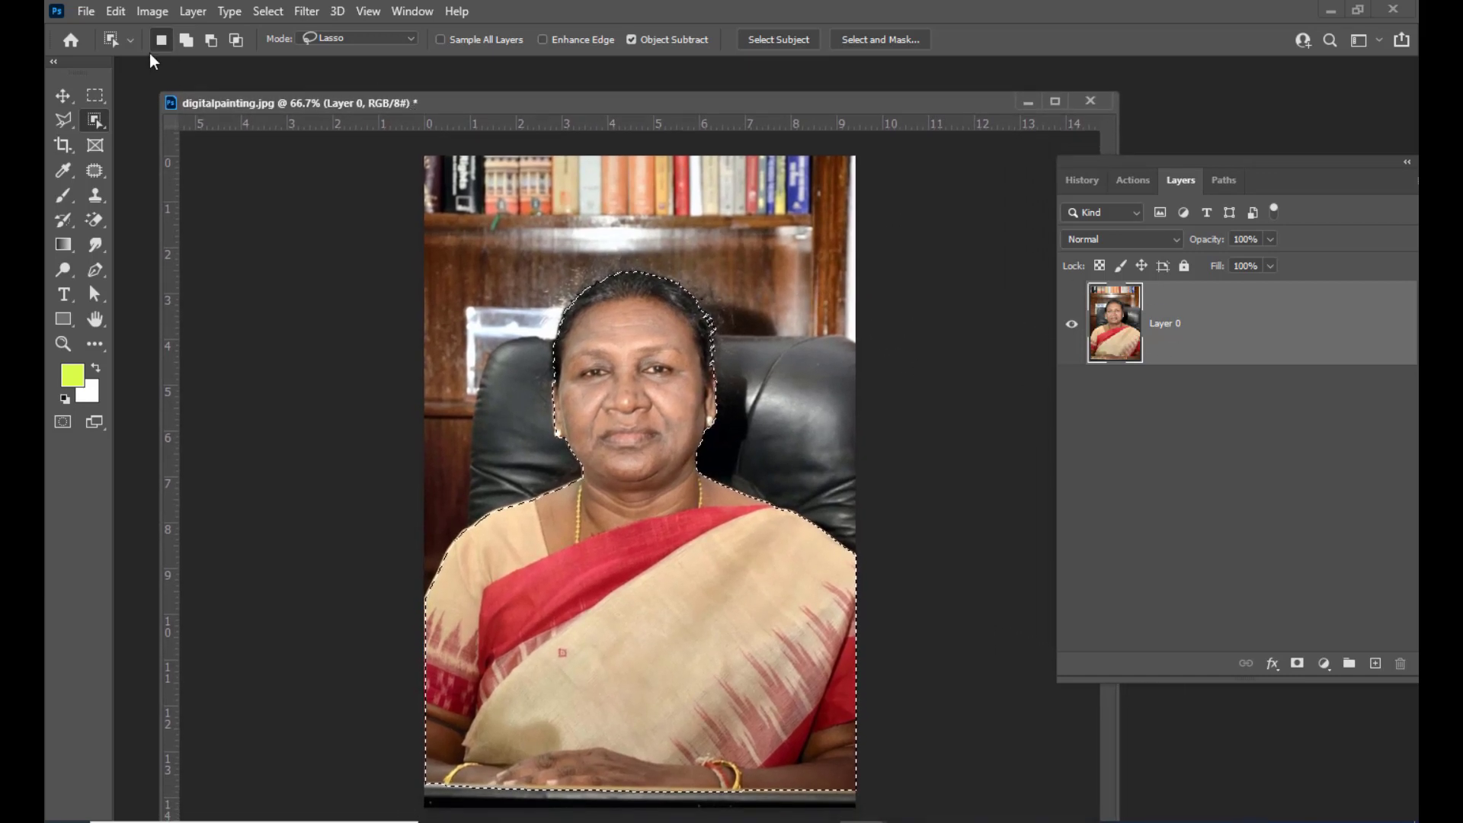
pyautogui.click(268, 11)
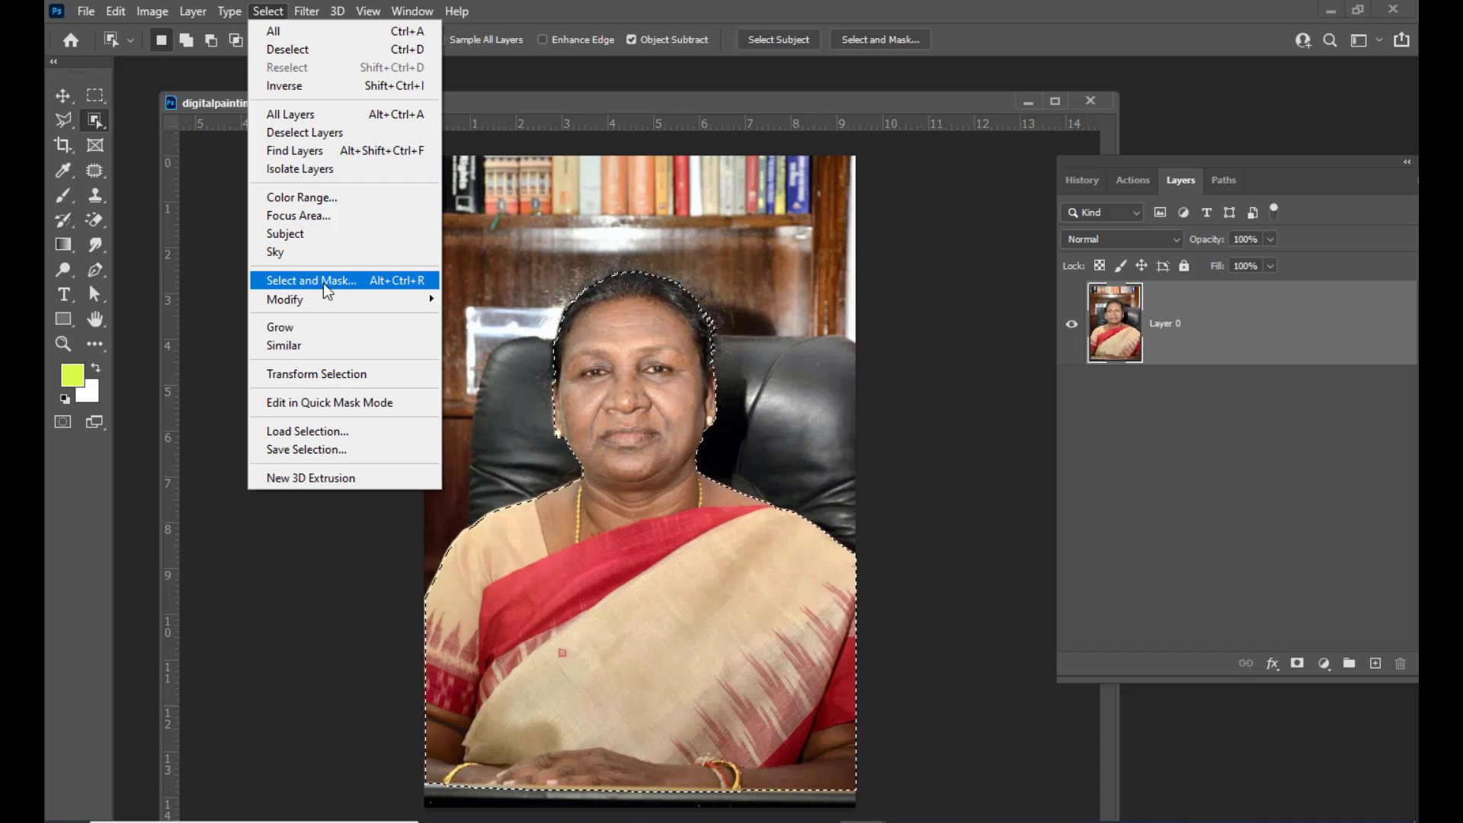
pyautogui.click(353, 288)
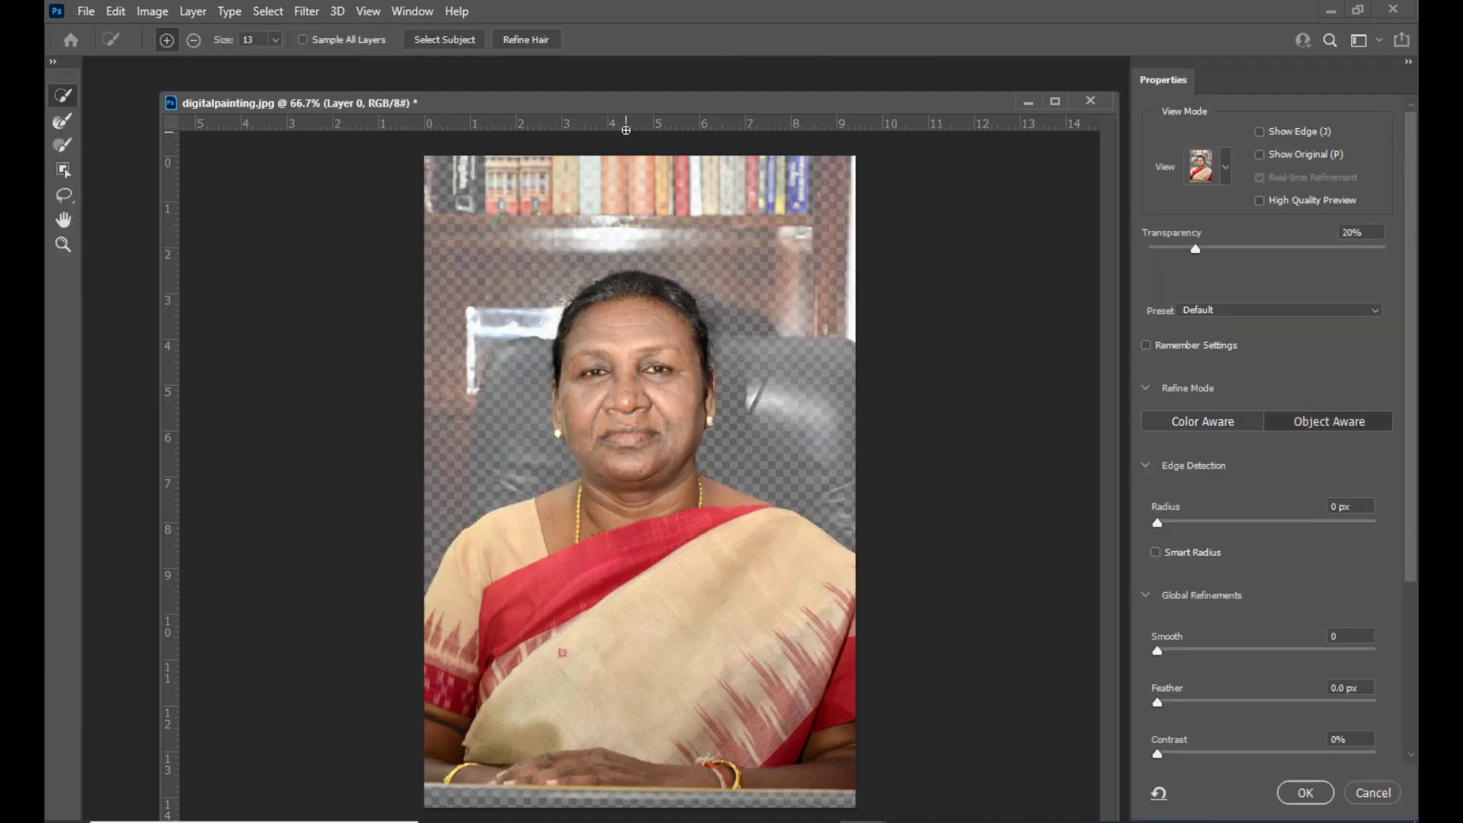
# Run Refine Hair to refine the selection edges around the hair
pyautogui.moveTo(517, 112); pyautogui.dragTo(501, 113)
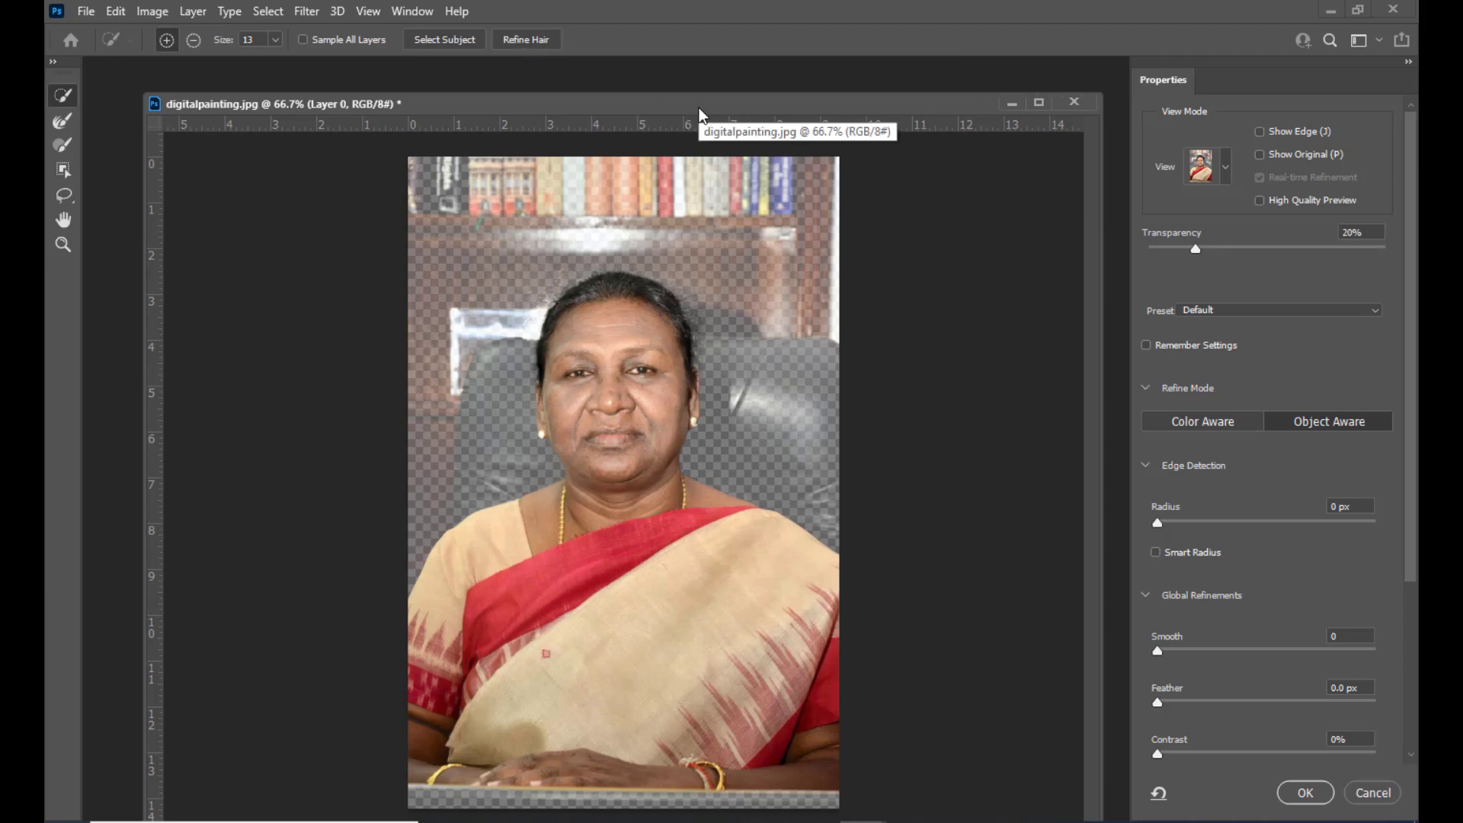
pyautogui.click(526, 46)
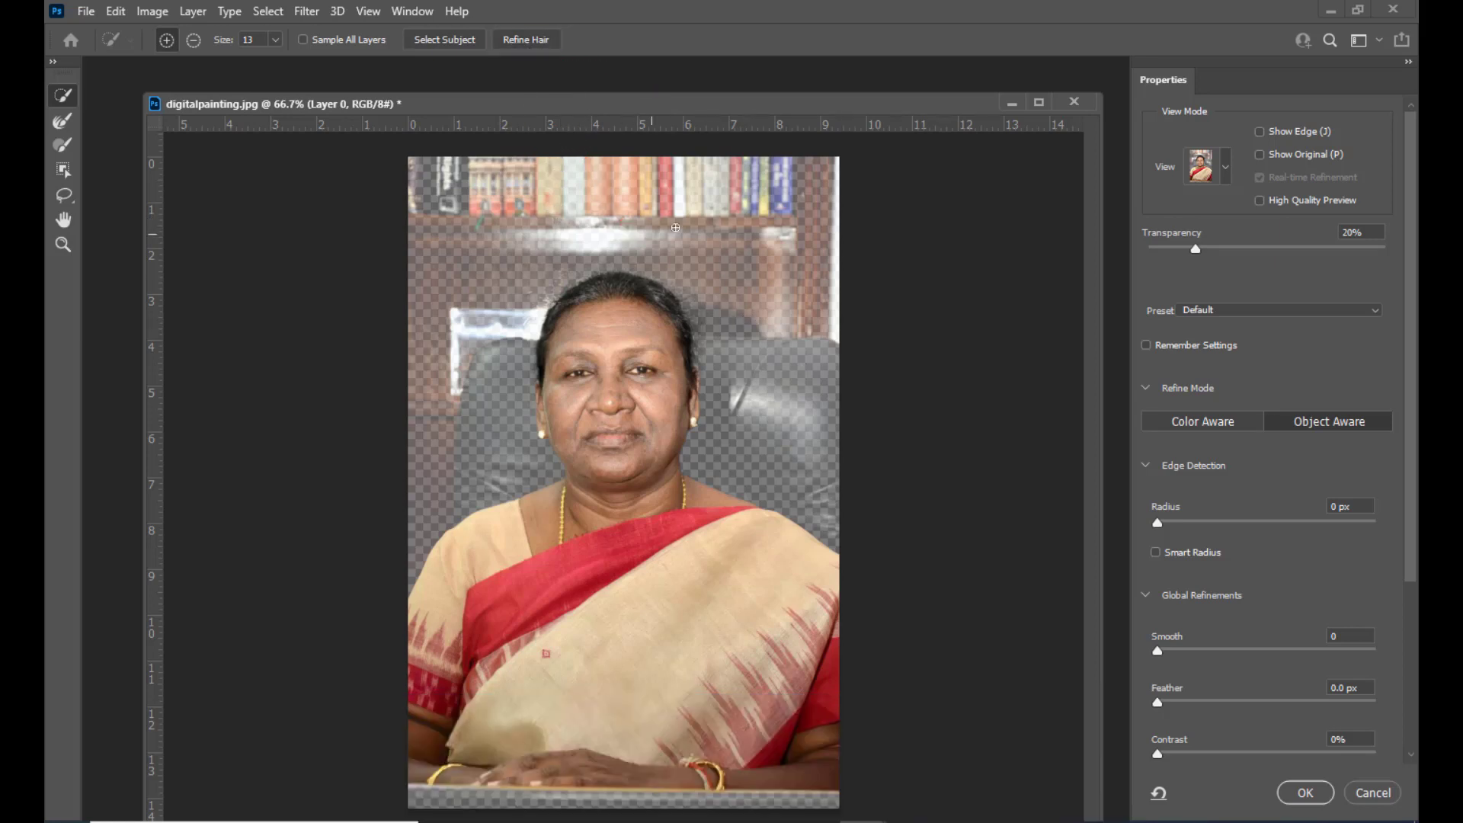
# Enable Decontaminate Colors and output the refined selection as a new layer with layer mask
pyautogui.moveTo(876, 106); pyautogui.dragTo(866, 103)
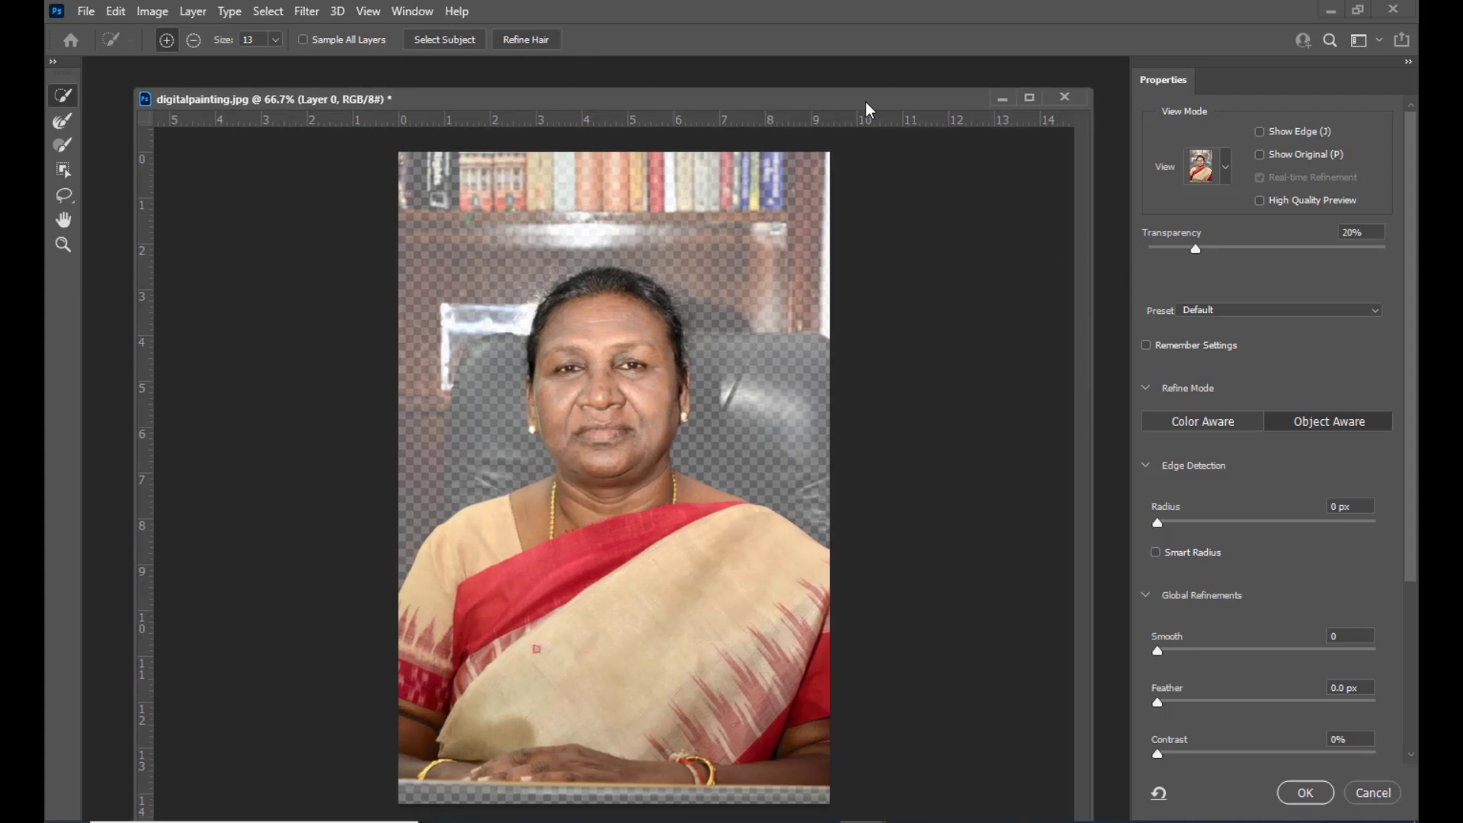
pyautogui.scroll(-2, 1255, 368)
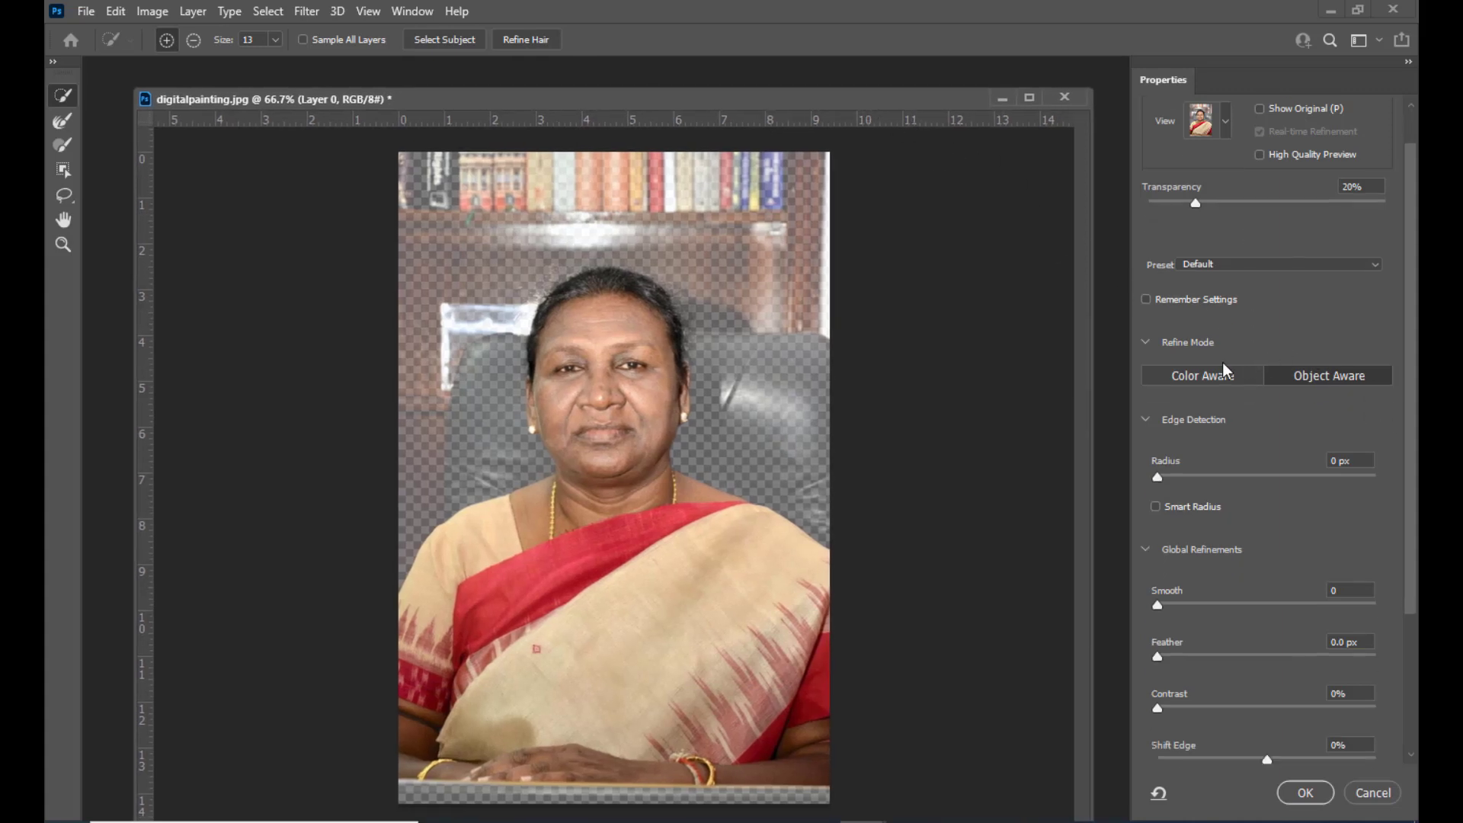
pyautogui.moveTo(552, 91)
pyautogui.mouseDown()
pyautogui.moveTo(536, 90)
pyautogui.moveTo(559, 88)
pyautogui.mouseUp()
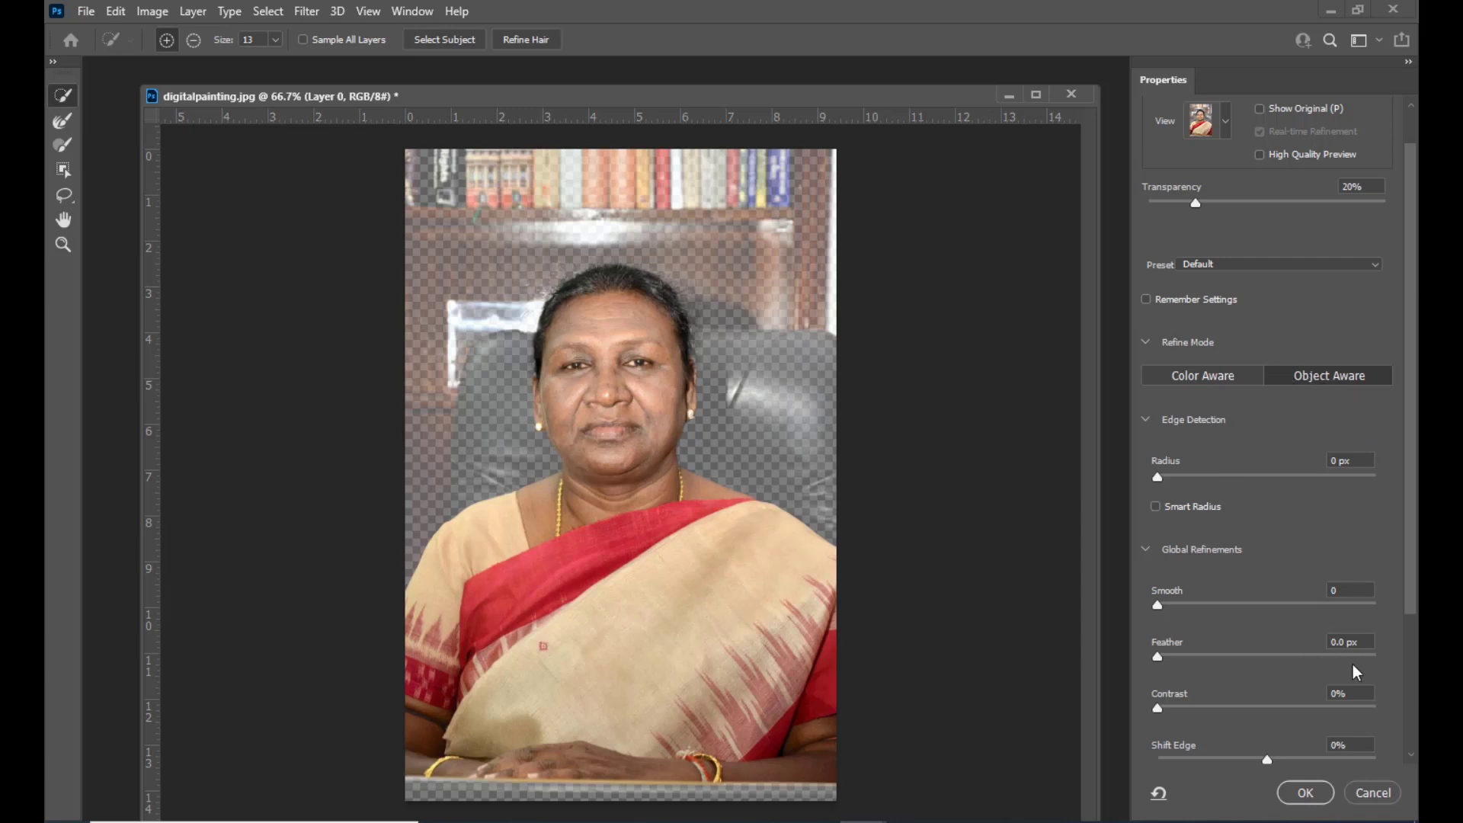
pyautogui.scroll(-5, 1354, 667)
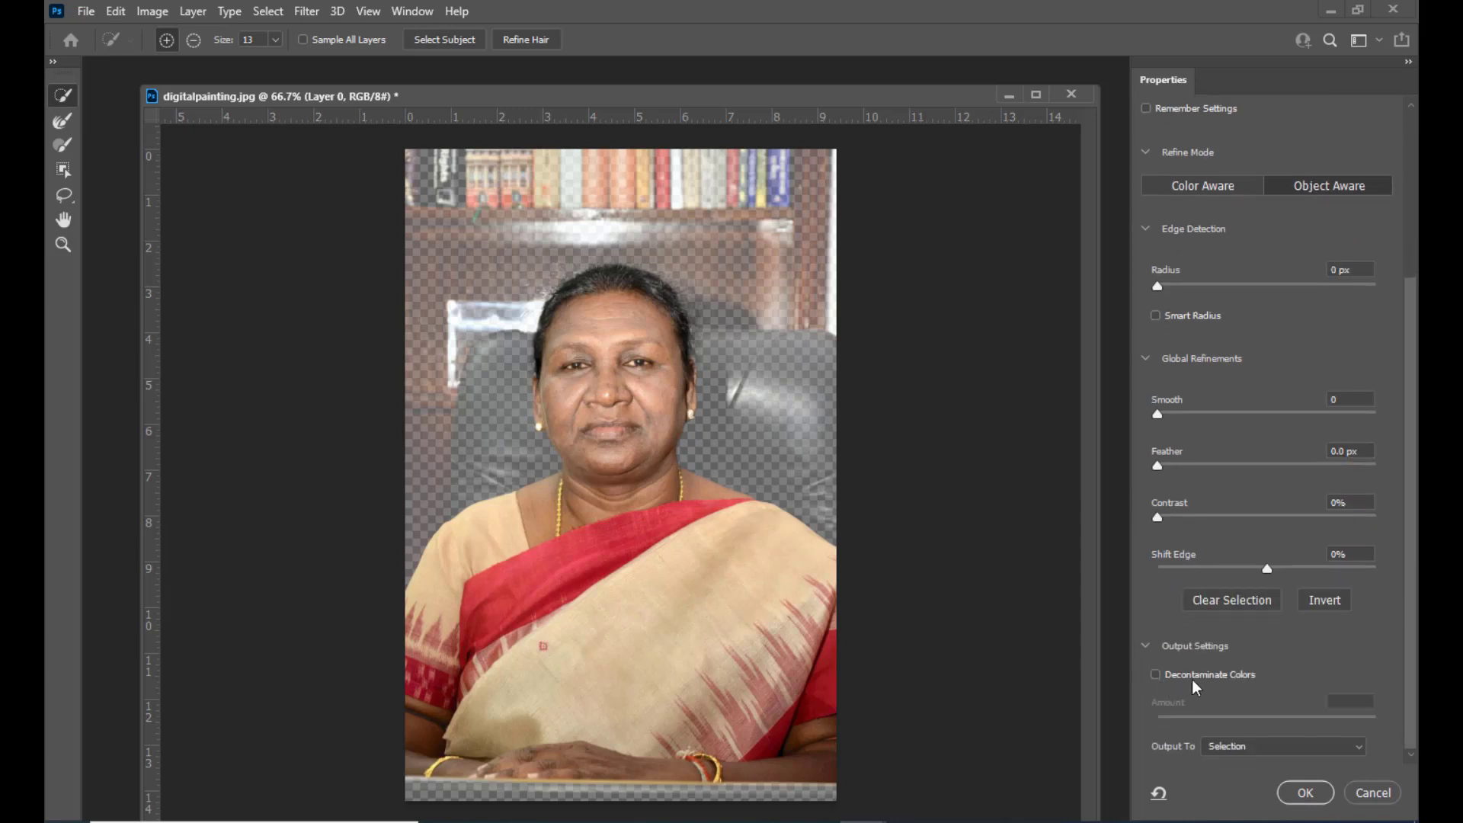
pyautogui.click(1156, 676)
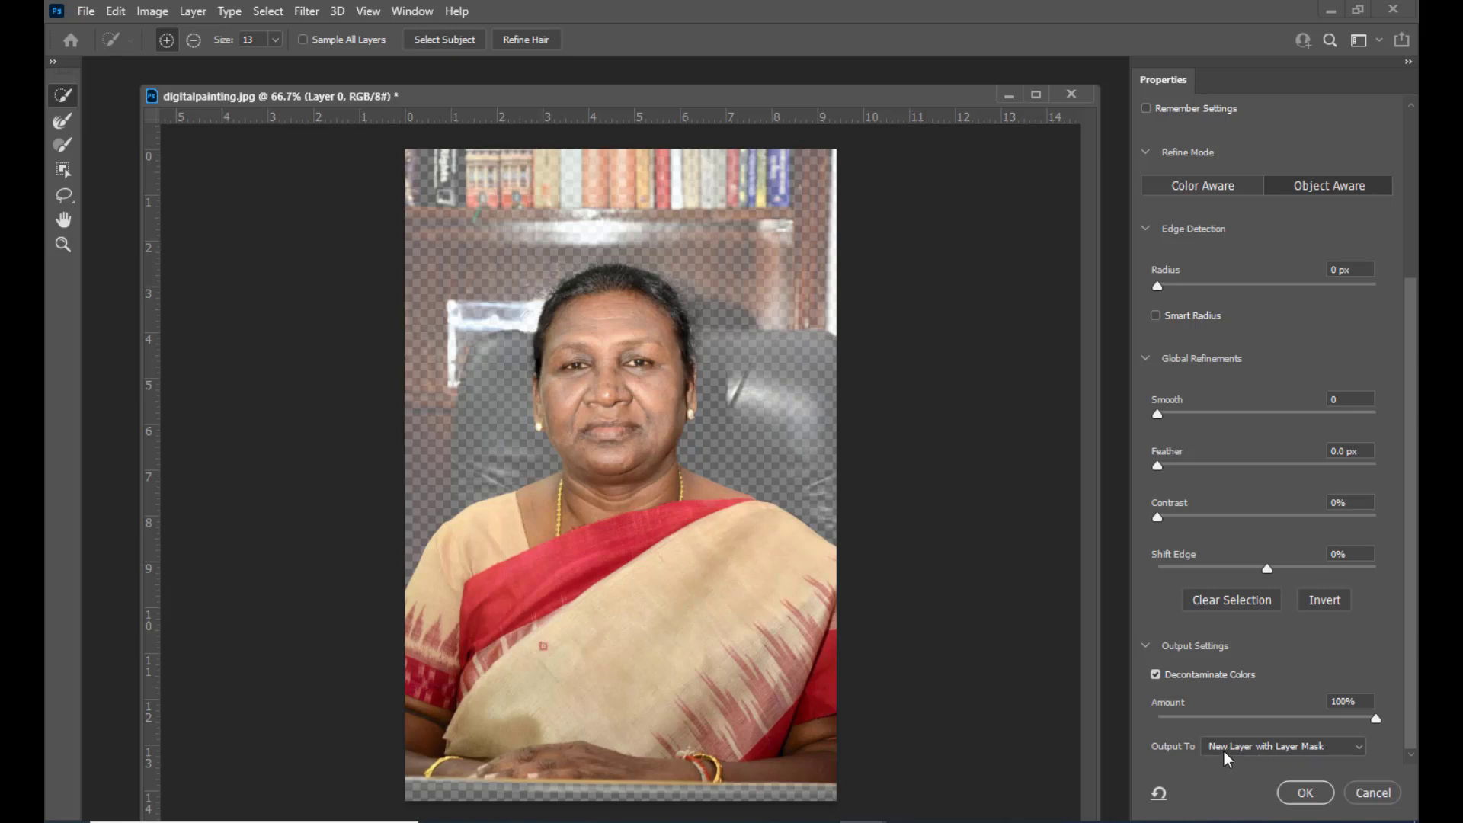
pyautogui.click(1304, 794)
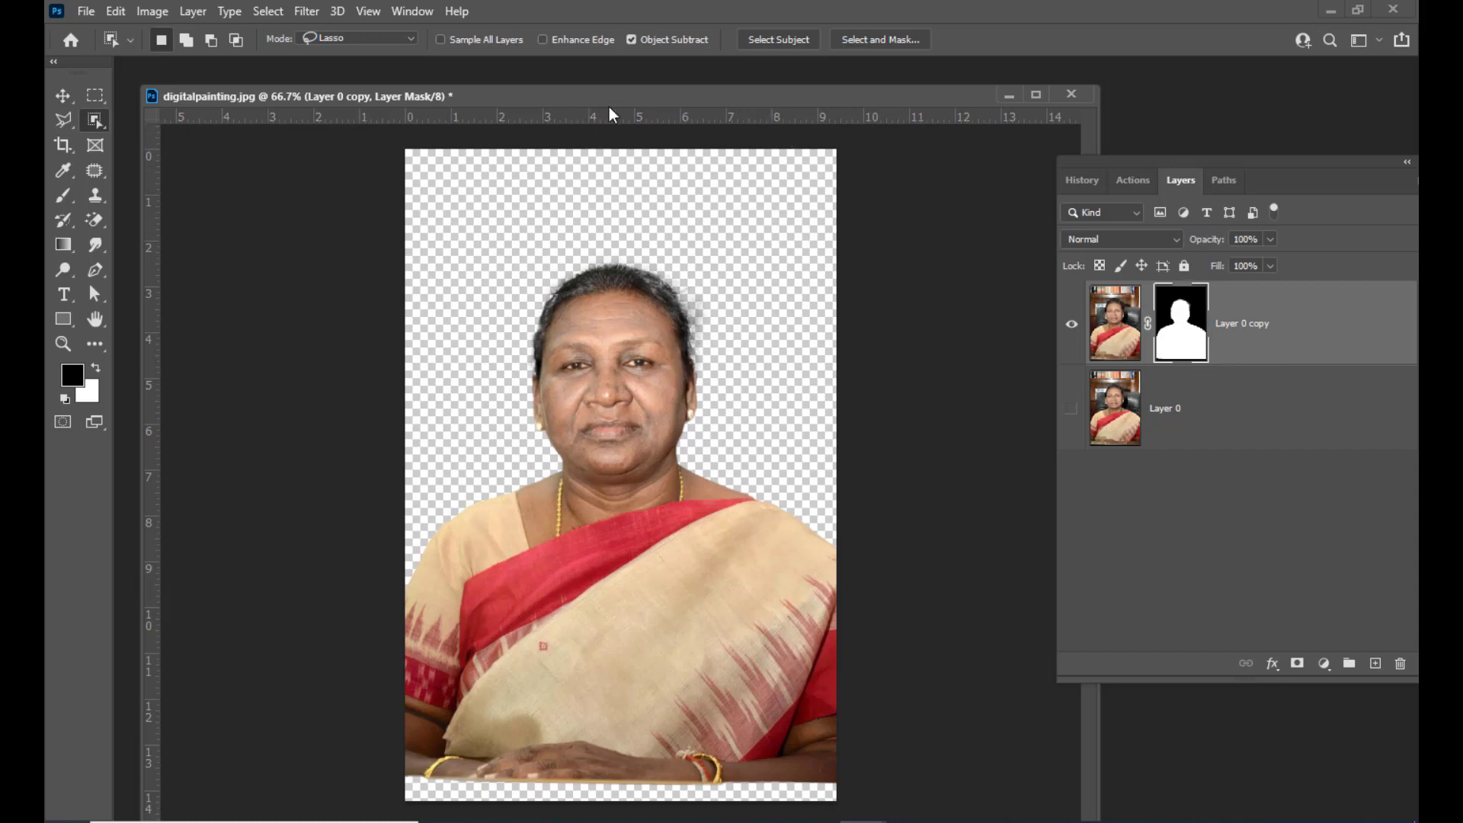
# Apply the layer mask on the Layer 0 copy layer
pyautogui.moveTo(608, 101); pyautogui.dragTo(630, 100)
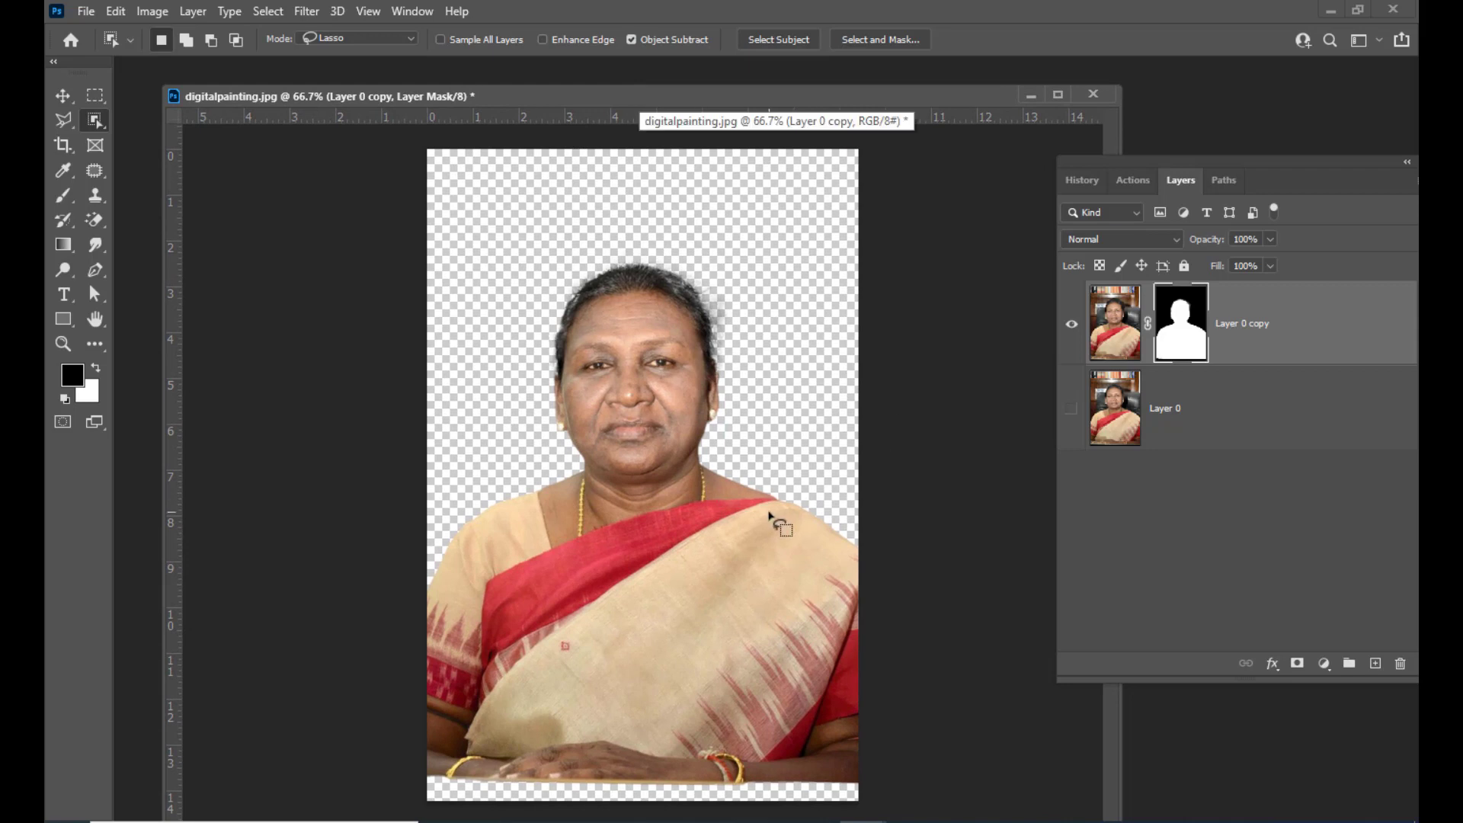
pyautogui.moveTo(1143, 169); pyautogui.dragTo(1035, 189)
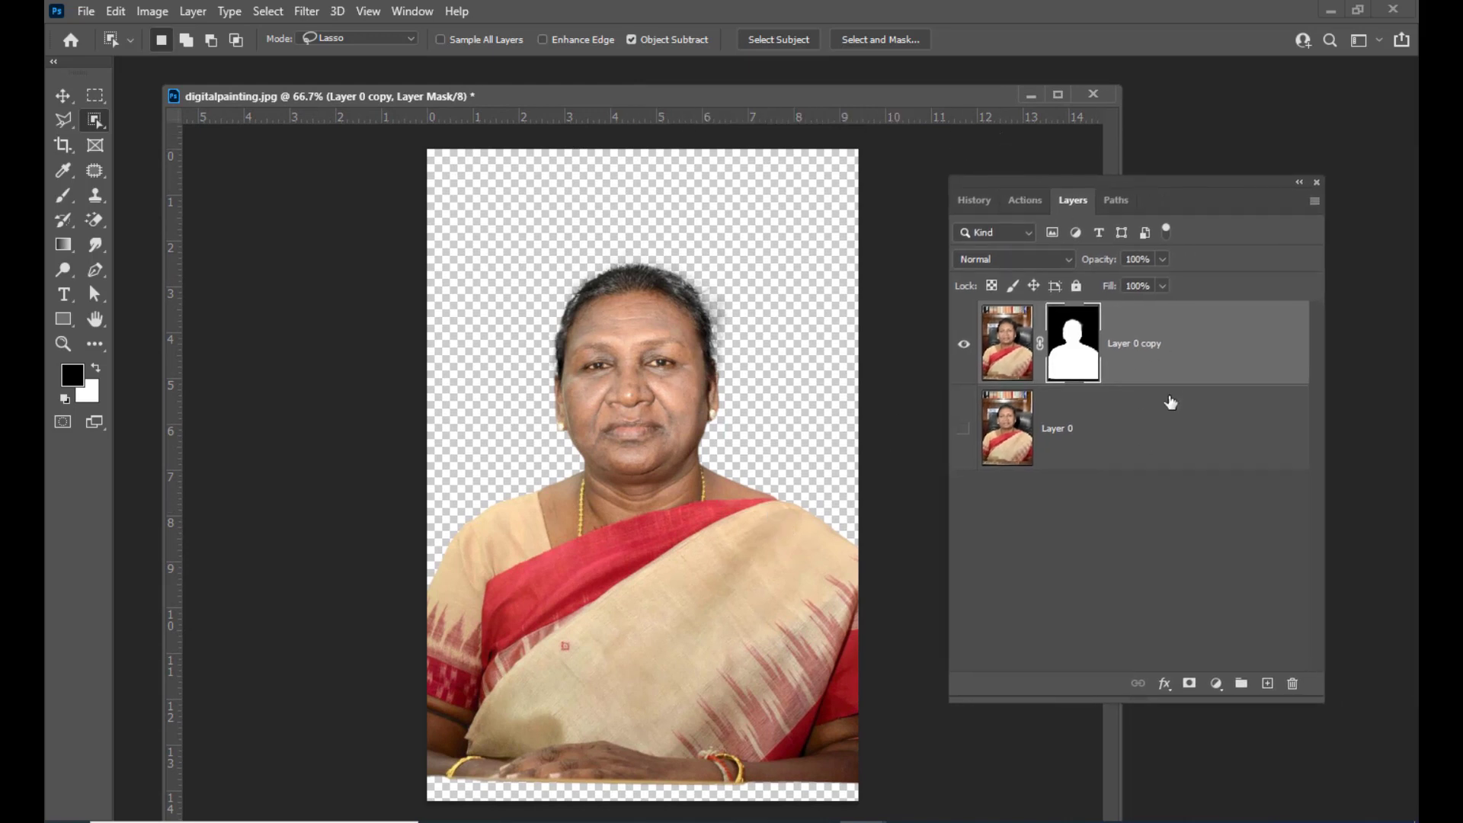
pyautogui.rightClick(1168, 338)
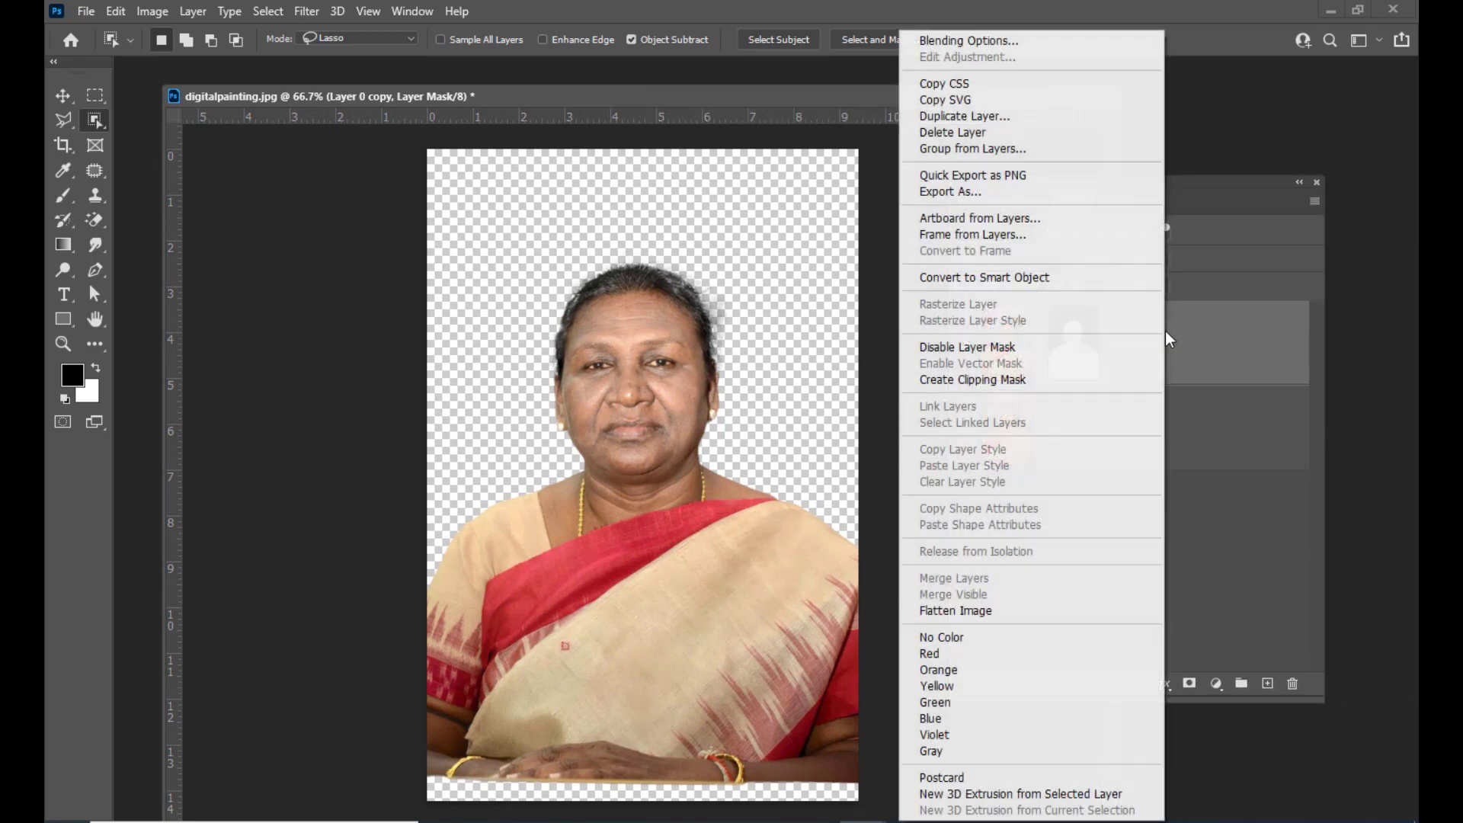
pyautogui.click(1212, 339)
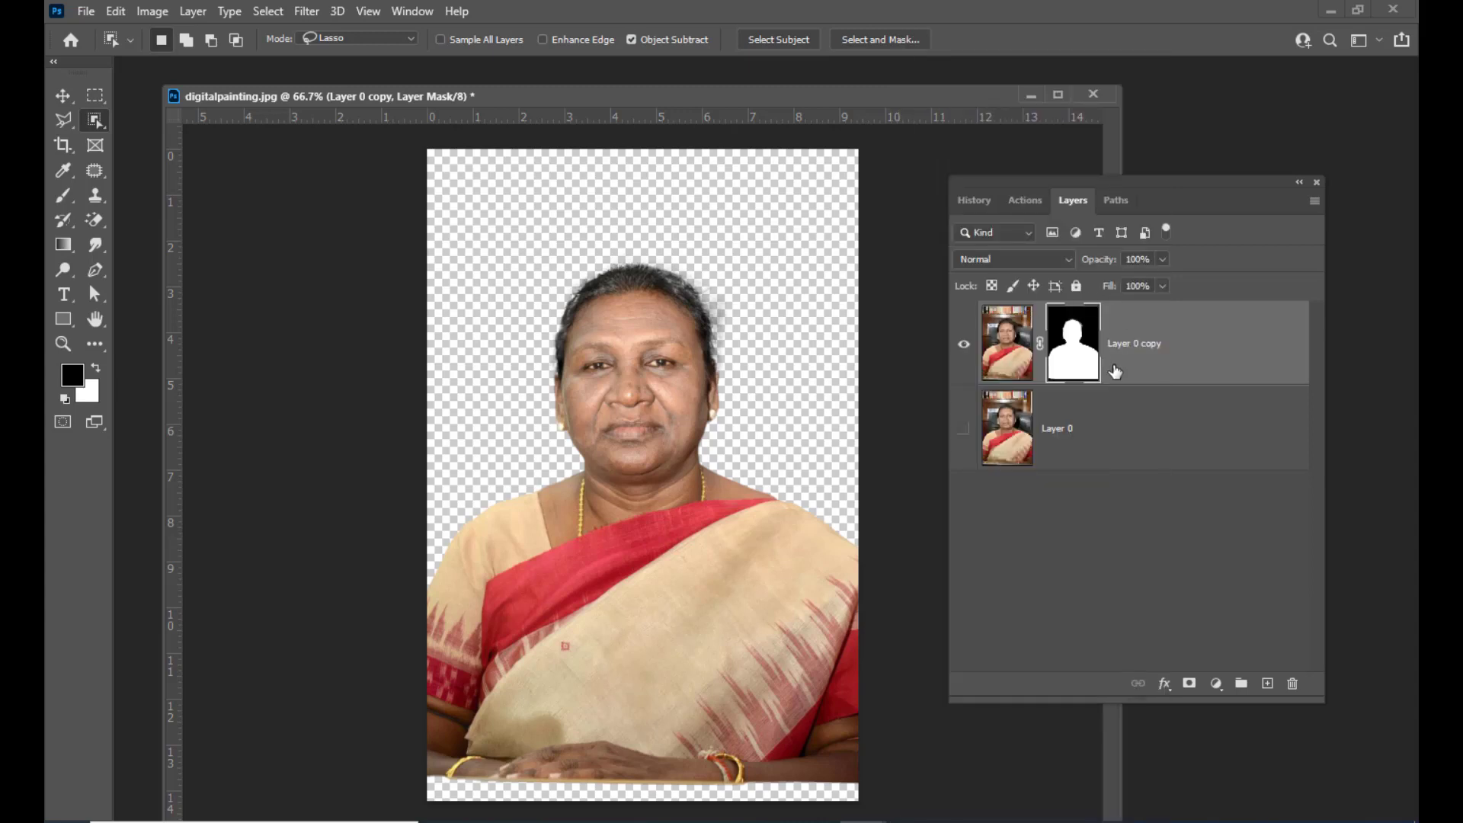
pyautogui.rightClick(1188, 327)
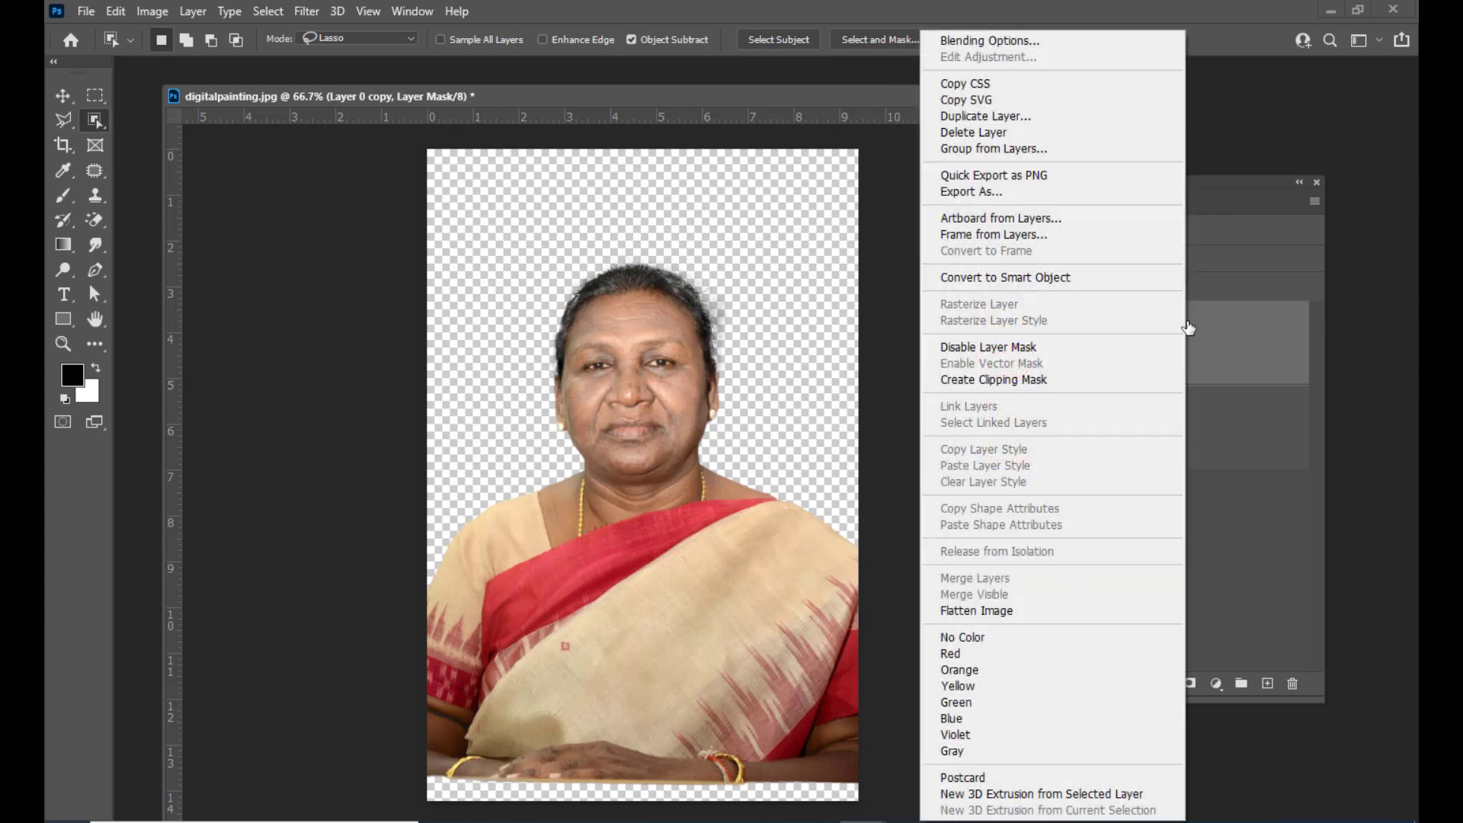
pyautogui.click(1250, 363)
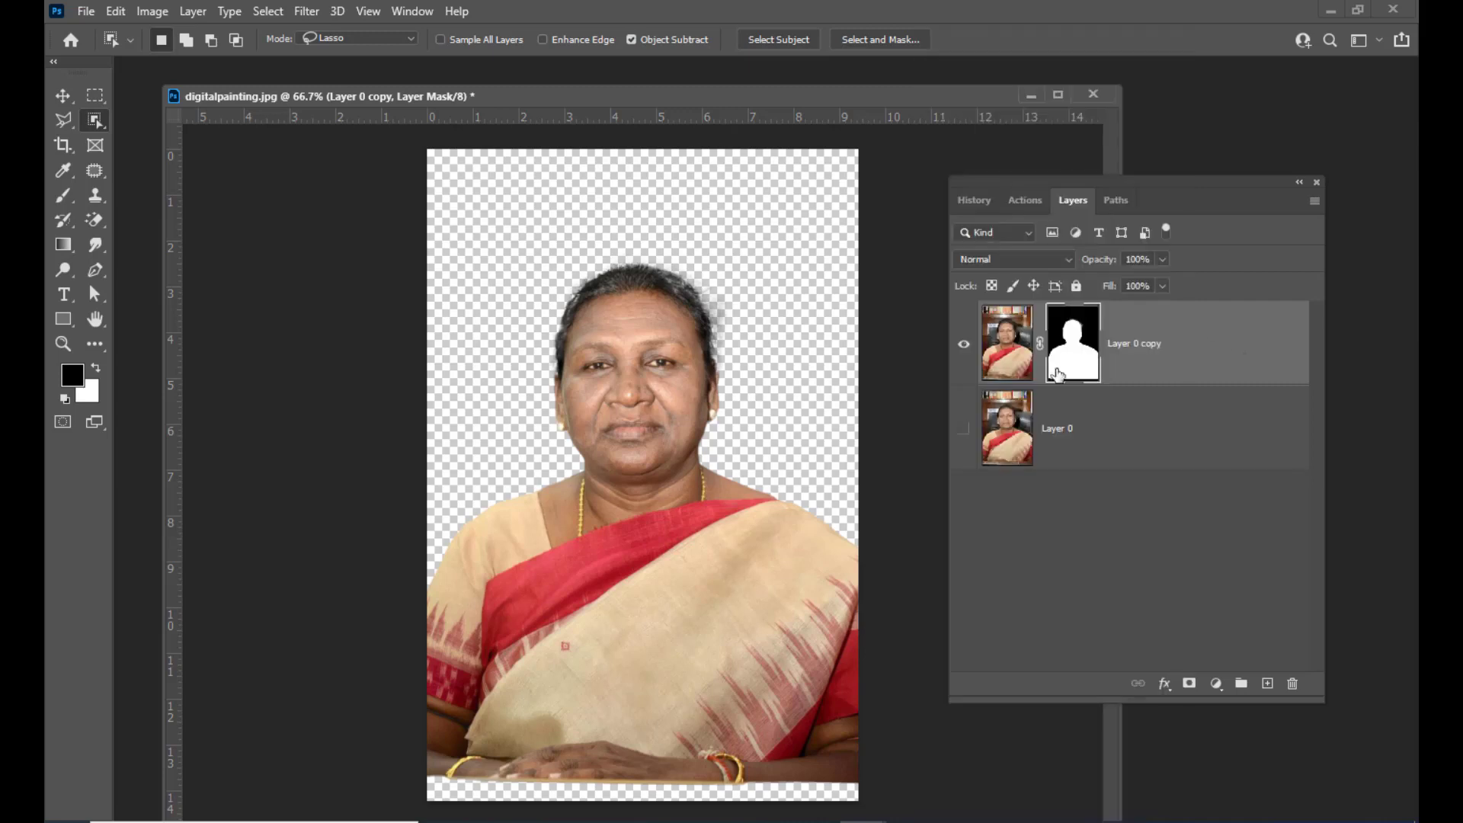
pyautogui.rightClick(1068, 352)
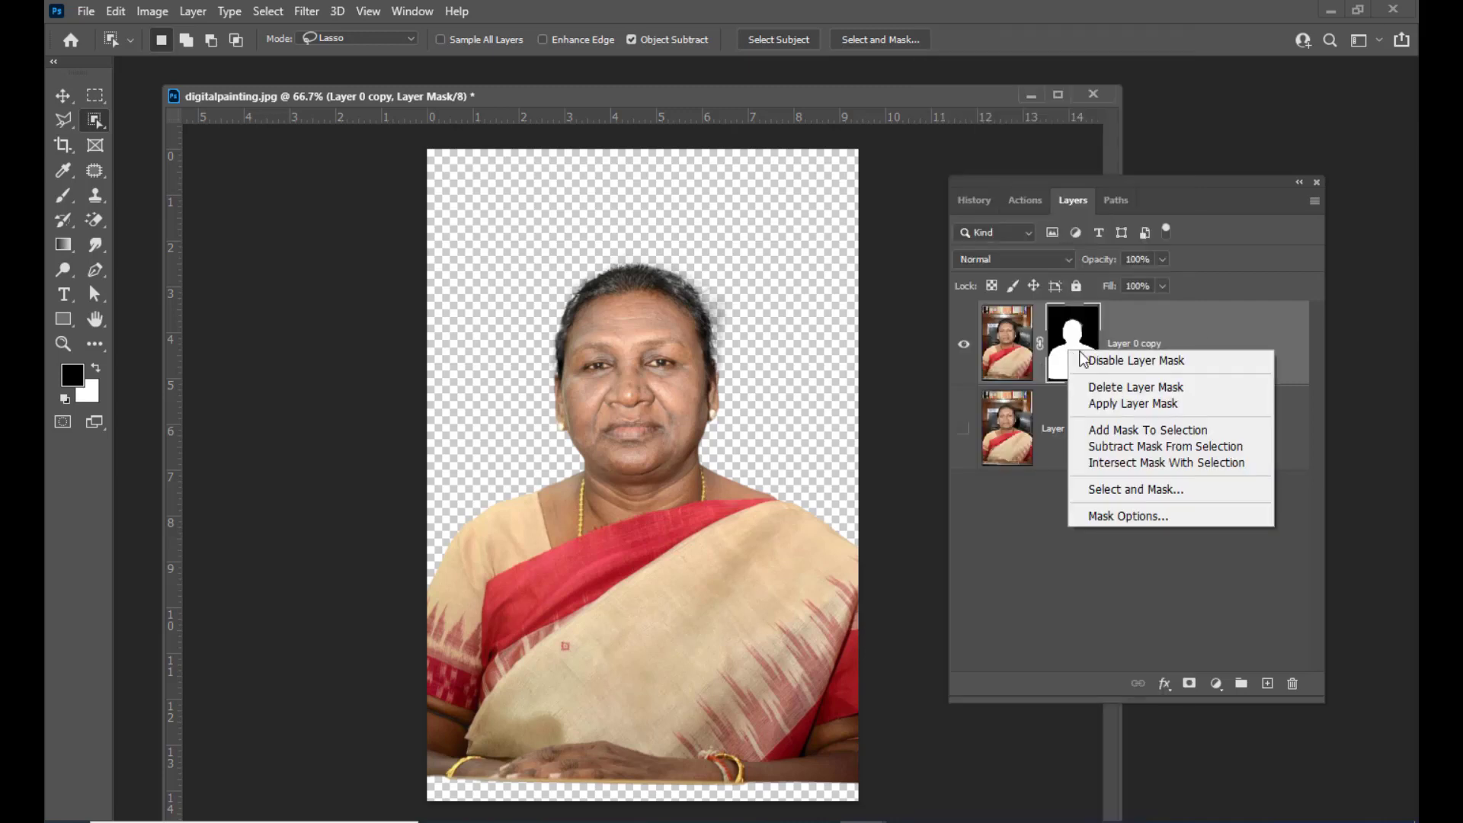
pyautogui.click(1156, 410)
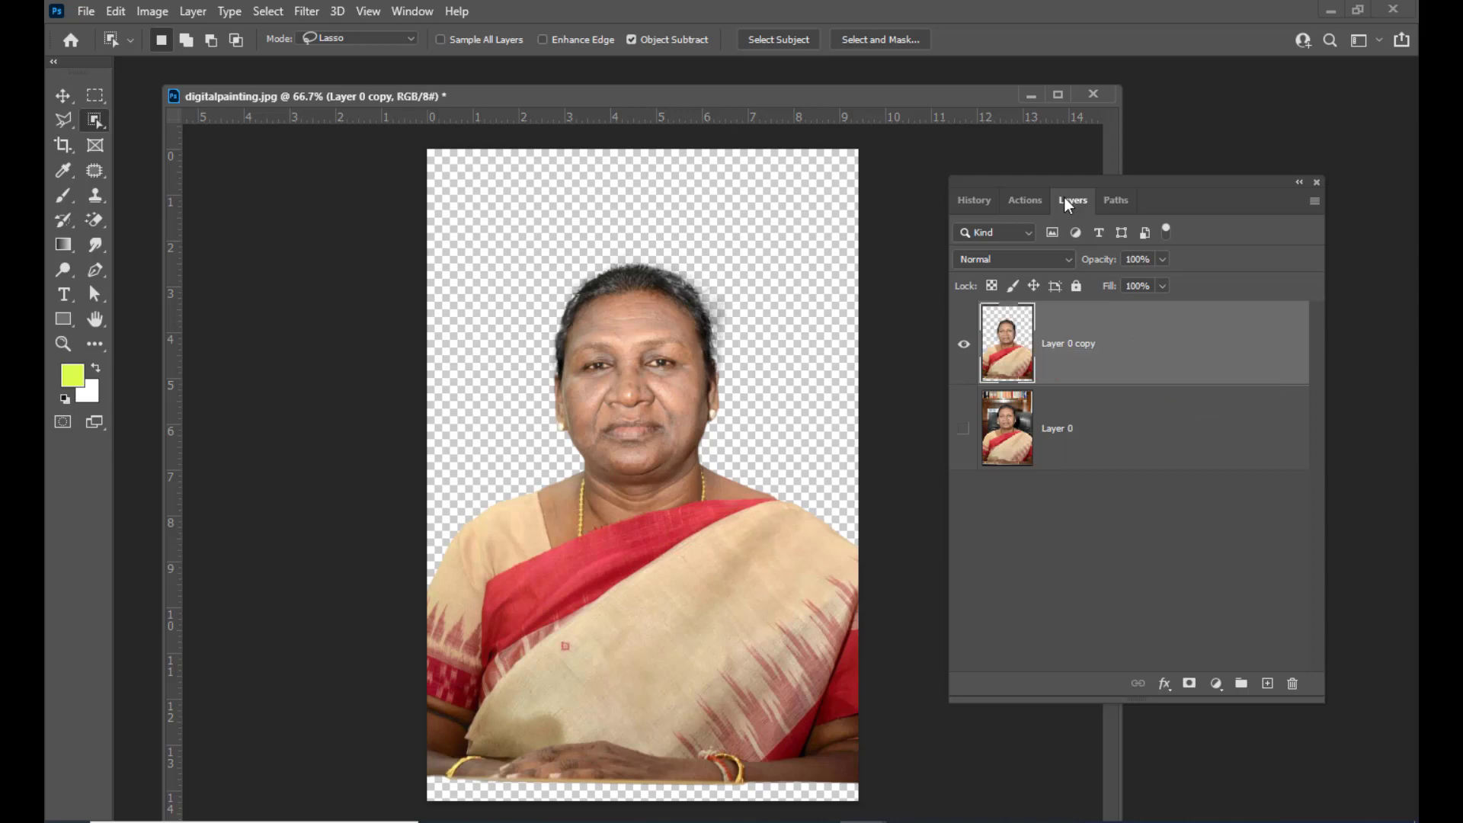
pyautogui.moveTo(1030, 176); pyautogui.dragTo(1082, 168)
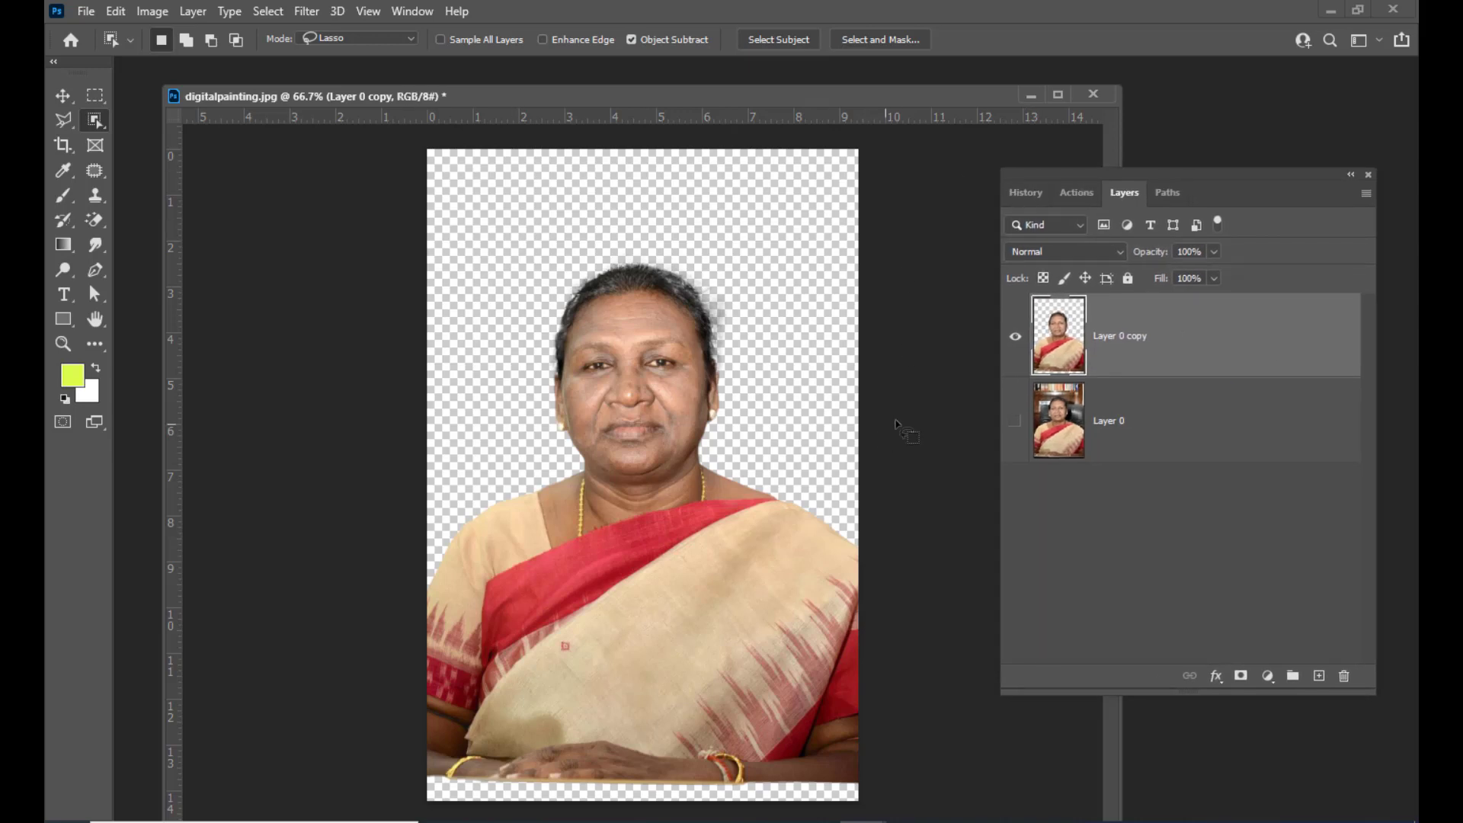
pyautogui.hotkey('ctrl', '-')
pyautogui.hotkey('ctrl', '-')
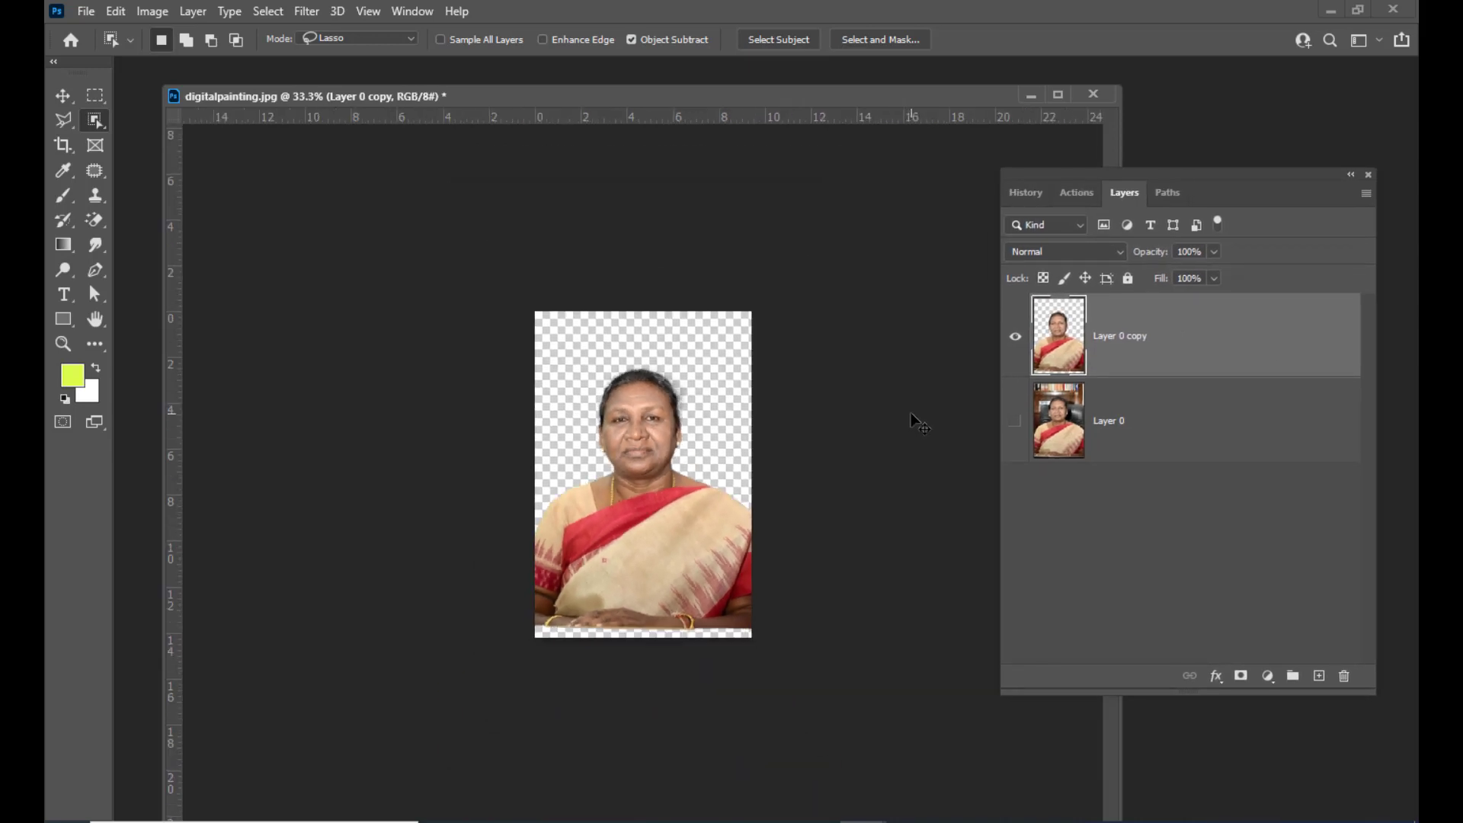
pyautogui.hotkey('ctrl', '+')
pyautogui.hotkey('ctrl', '+')
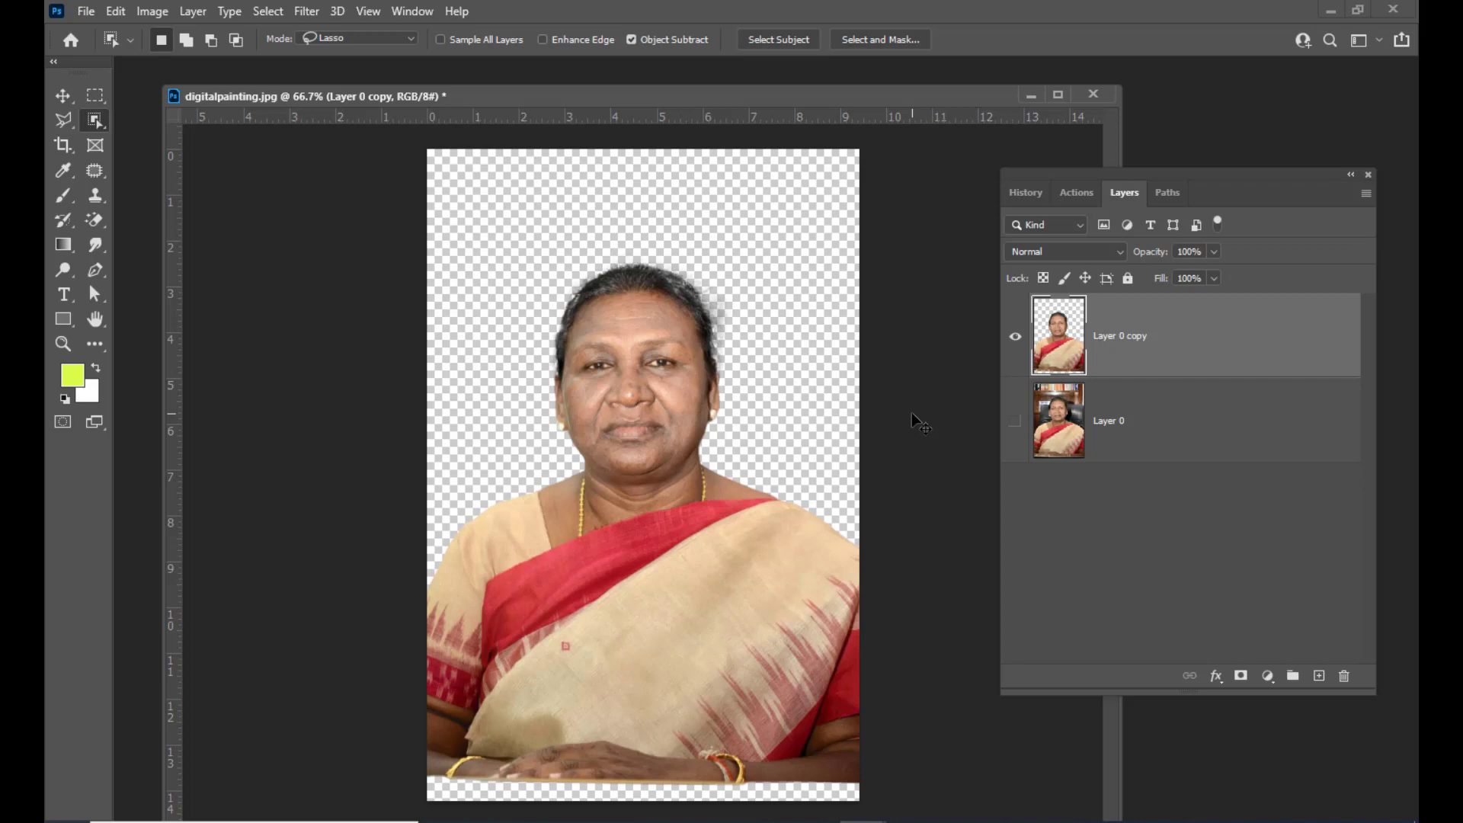
pyautogui.moveTo(1044, 183); pyautogui.dragTo(1086, 180)
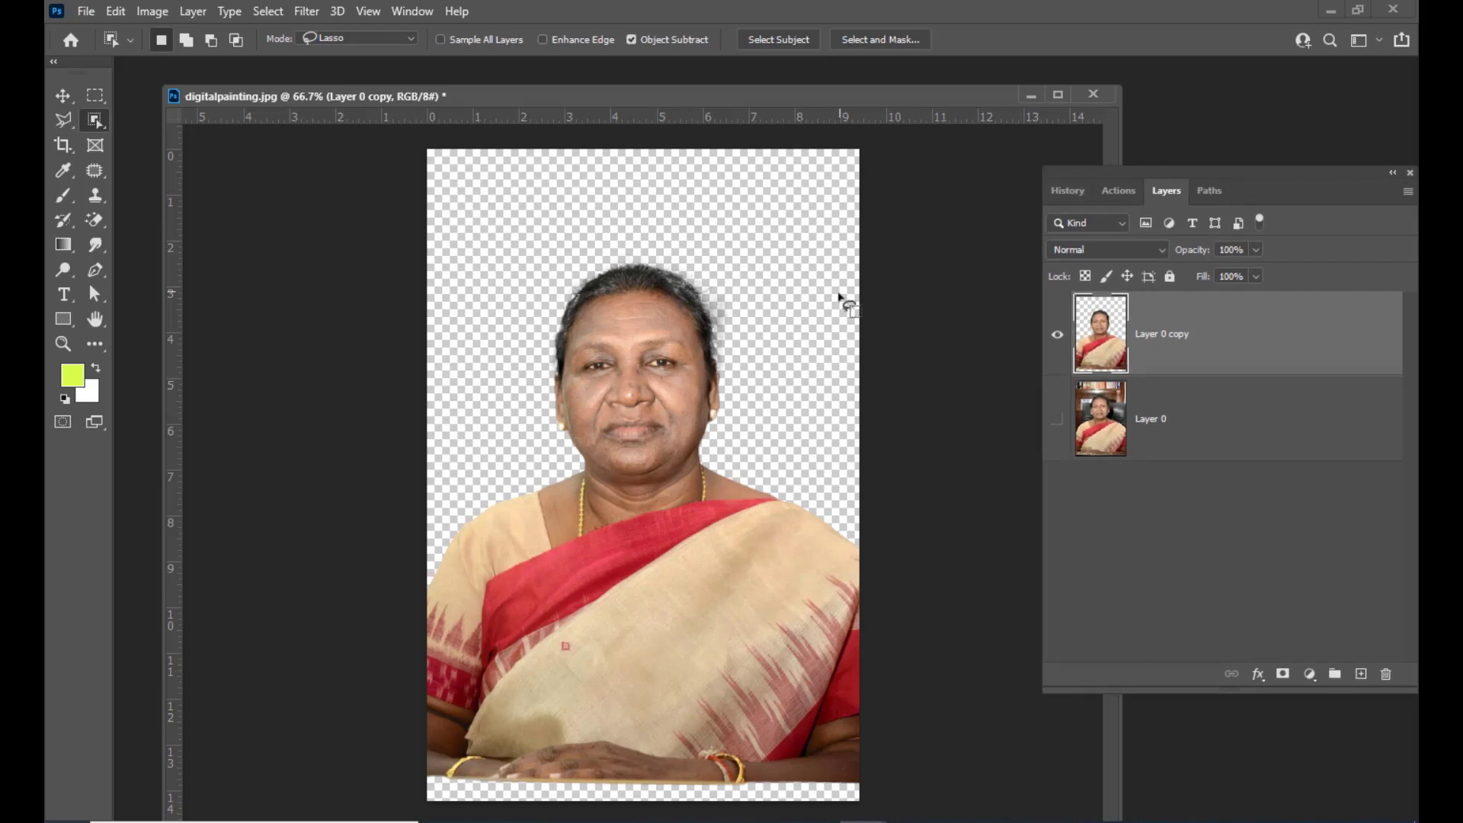
# Scale the cut-out layer down to about 86% with Free Transform
pyautogui.hotkey('ctrl', 't')
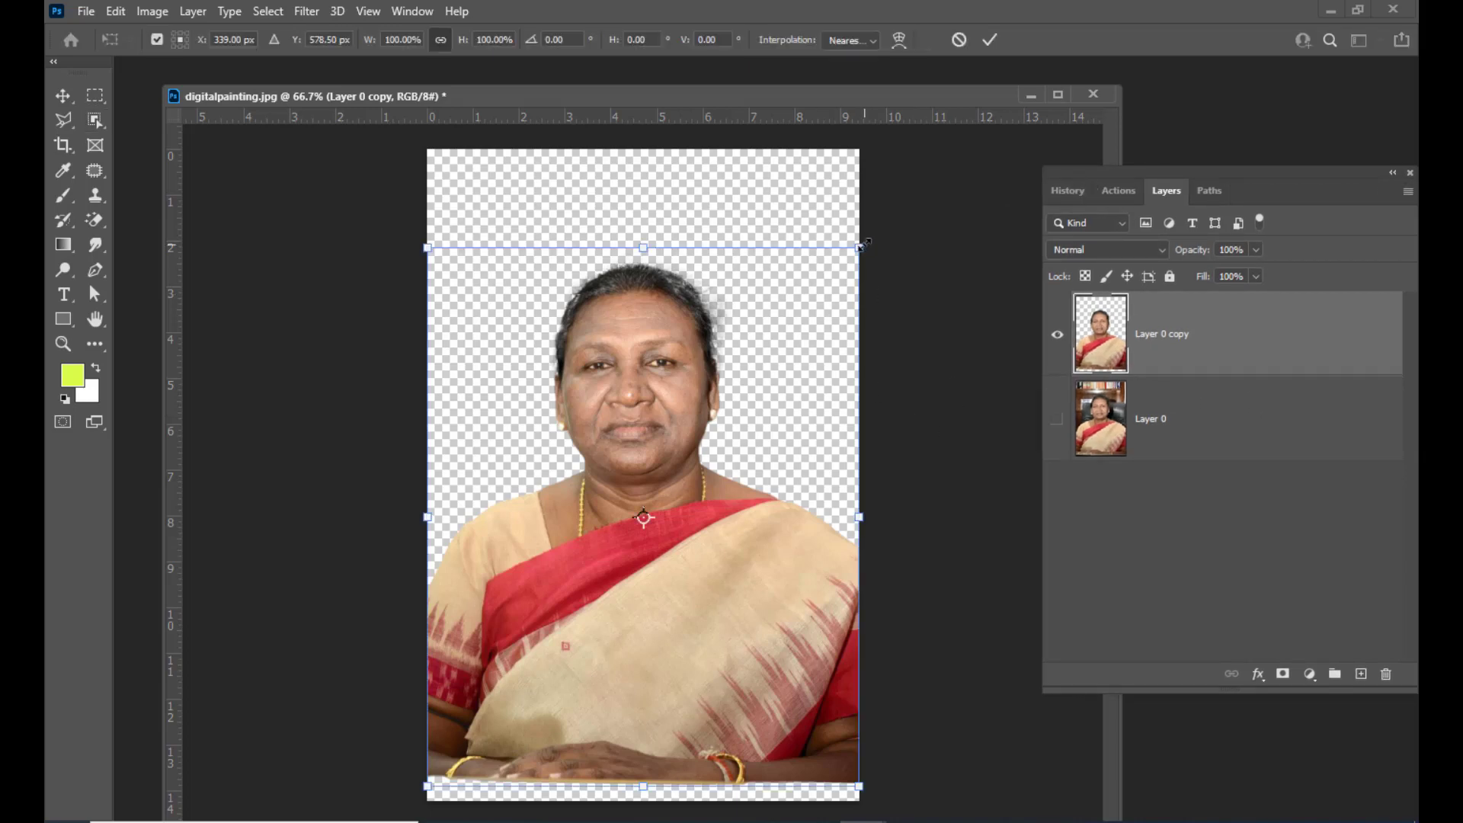
pyautogui.moveTo(861, 246); pyautogui.dragTo(823, 275)
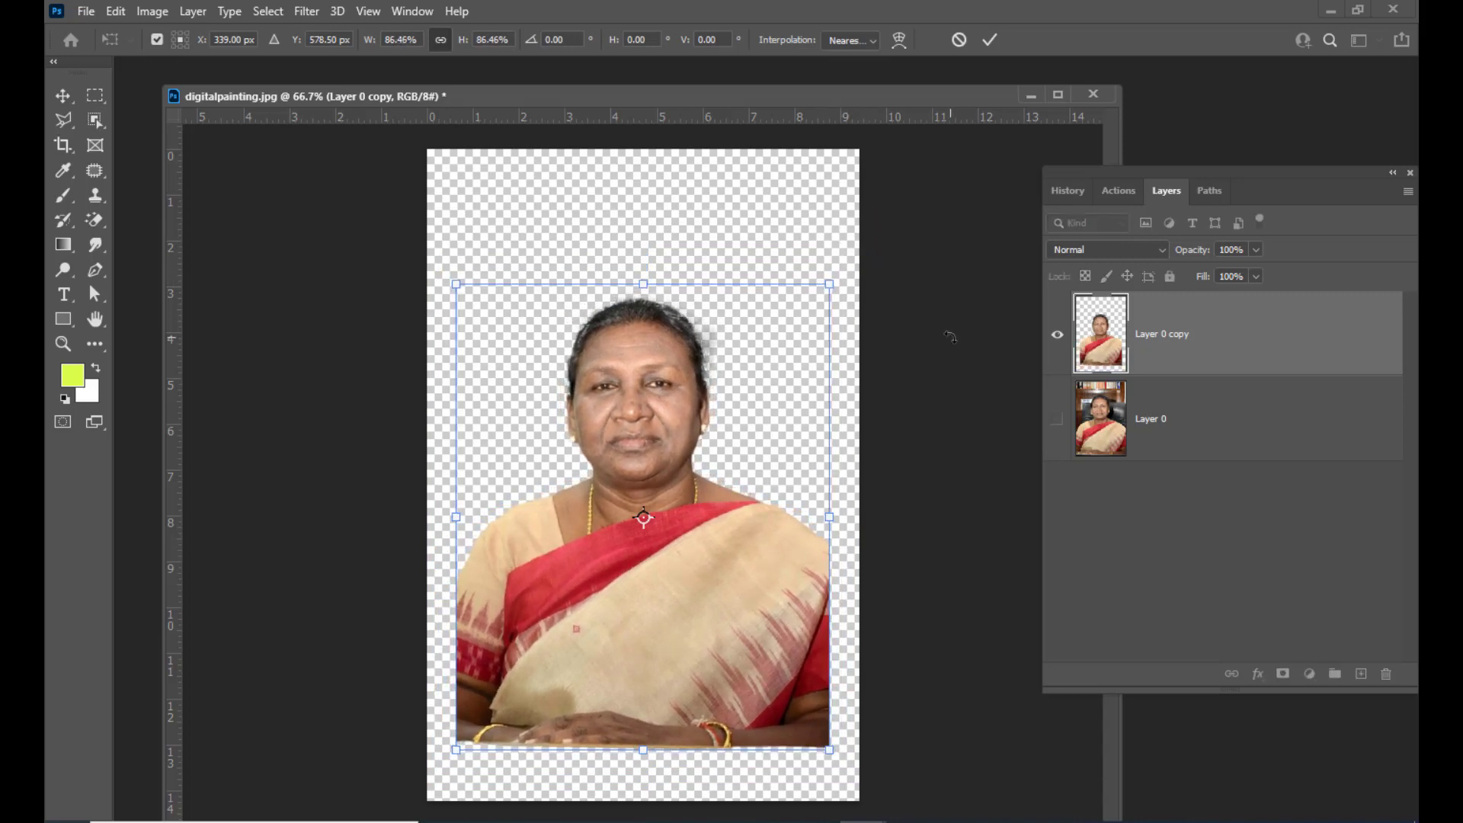
pyautogui.press('Return')
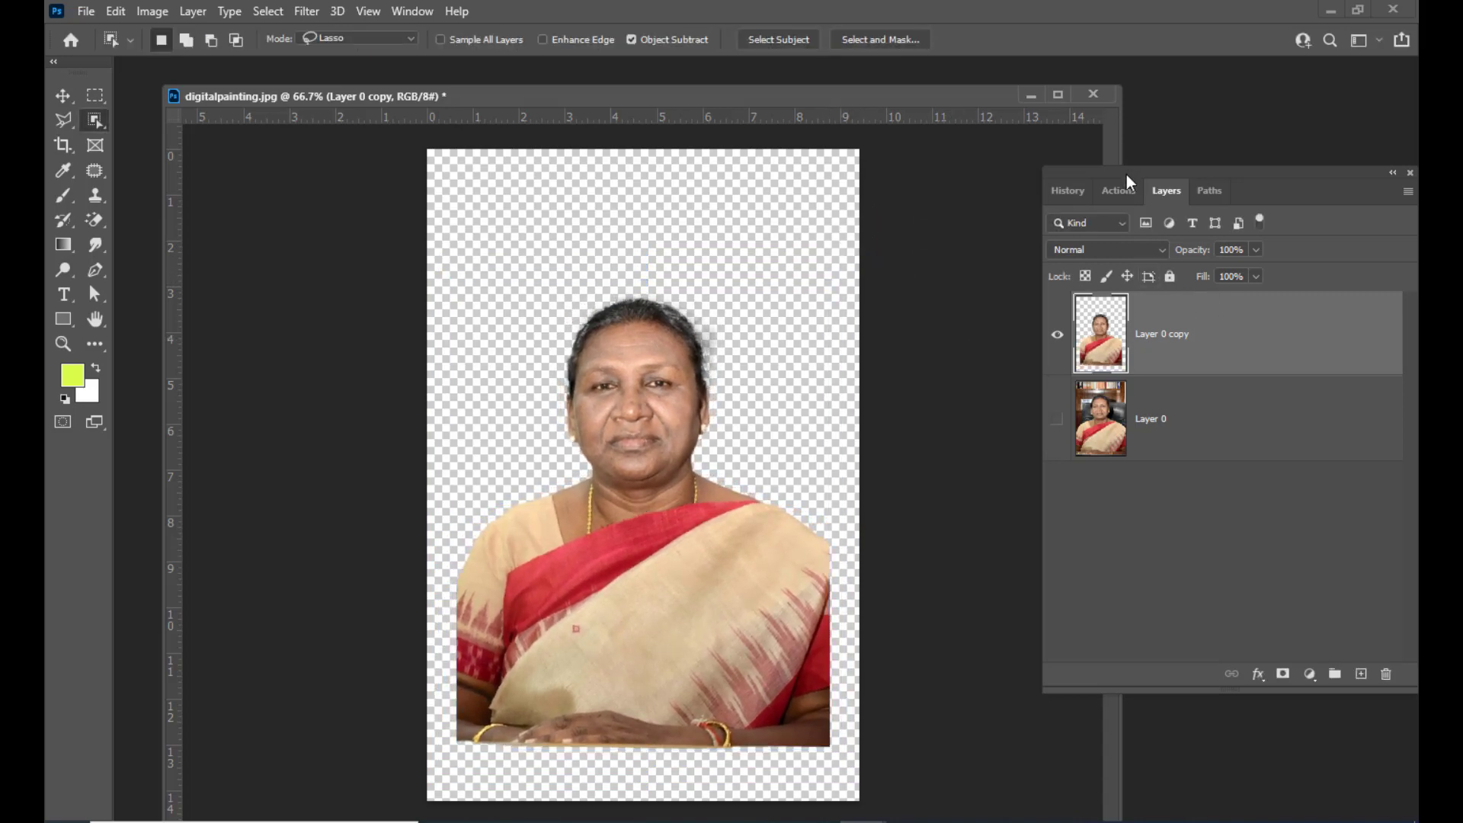
# Draw a rounded Lasso selection around the head and upper body
pyautogui.moveTo(1126, 177); pyautogui.dragTo(1118, 177)
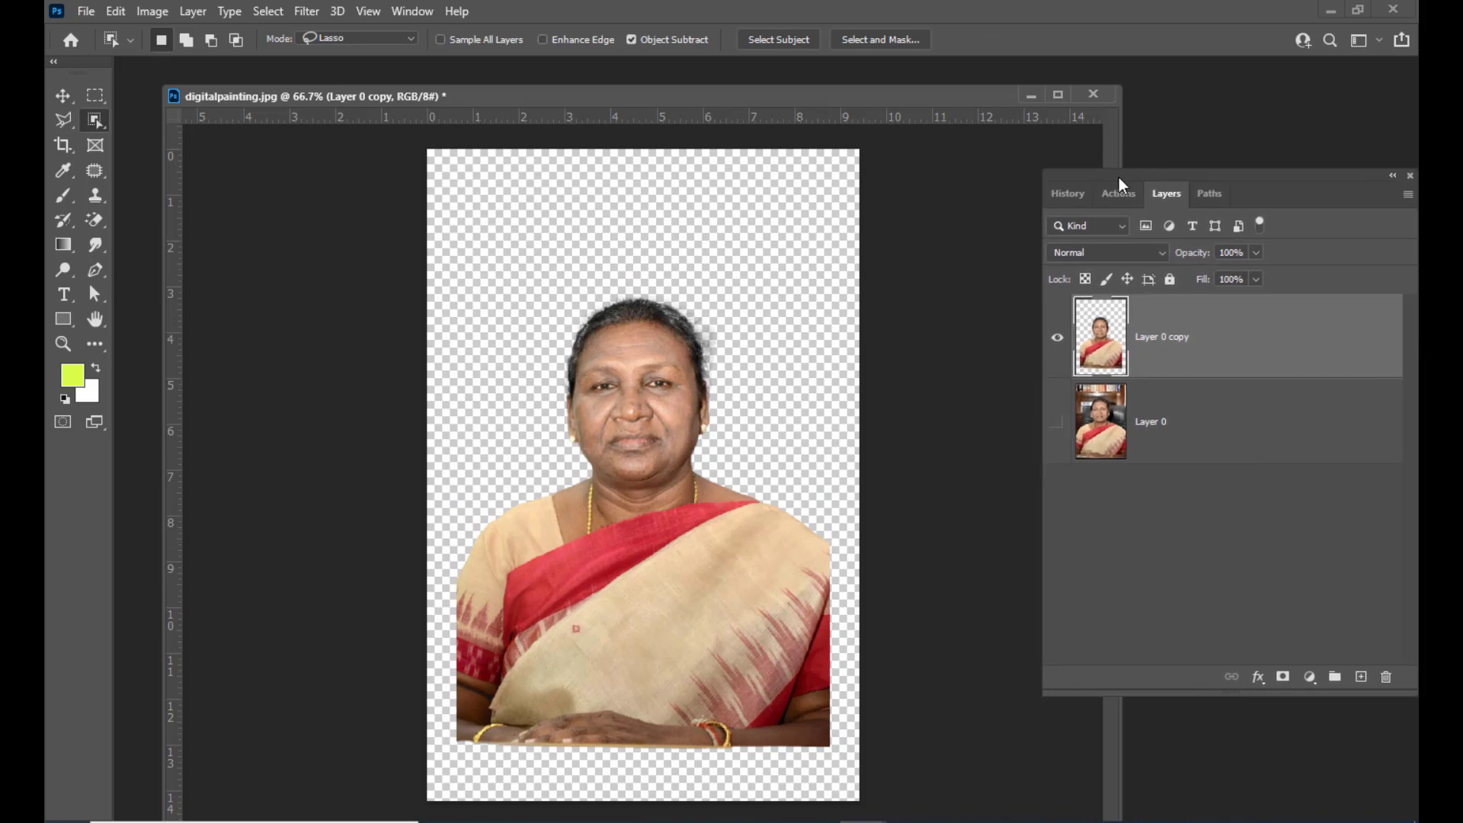
pyautogui.click(64, 123)
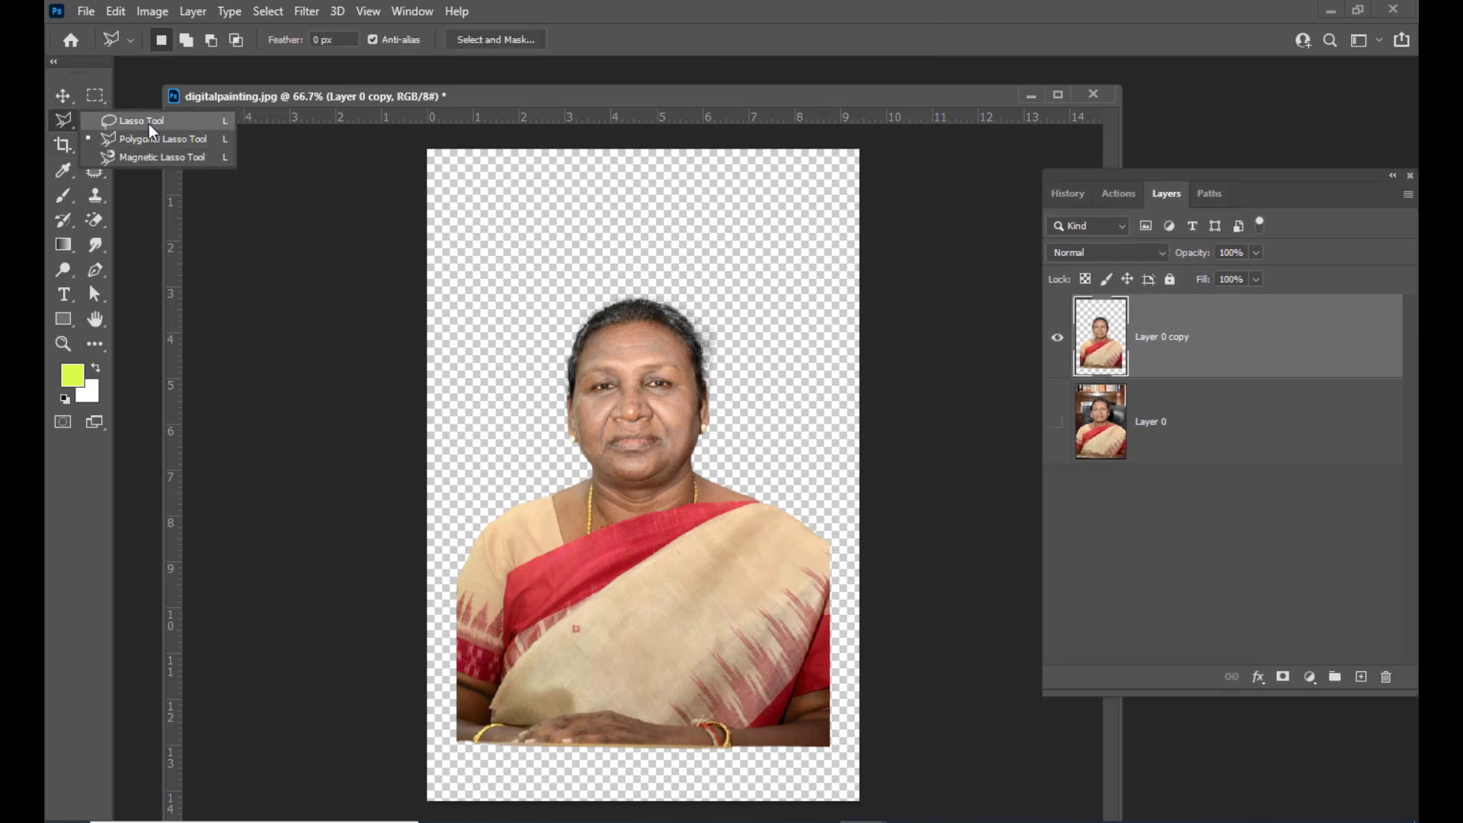
pyautogui.click(149, 123)
pyautogui.moveTo(546, 259)
pyautogui.mouseDown()
pyautogui.moveTo(482, 363)
pyautogui.moveTo(451, 472)
pyautogui.moveTo(442, 589)
pyautogui.moveTo(467, 630)
pyautogui.moveTo(632, 686)
pyautogui.moveTo(751, 695)
pyautogui.moveTo(851, 670)
pyautogui.moveTo(868, 600)
pyautogui.moveTo(853, 463)
pyautogui.moveTo(778, 290)
pyautogui.moveTo(679, 251)
pyautogui.moveTo(571, 254)
pyautogui.moveTo(541, 267)
pyautogui.moveTo(537, 296)
pyautogui.mouseUp()
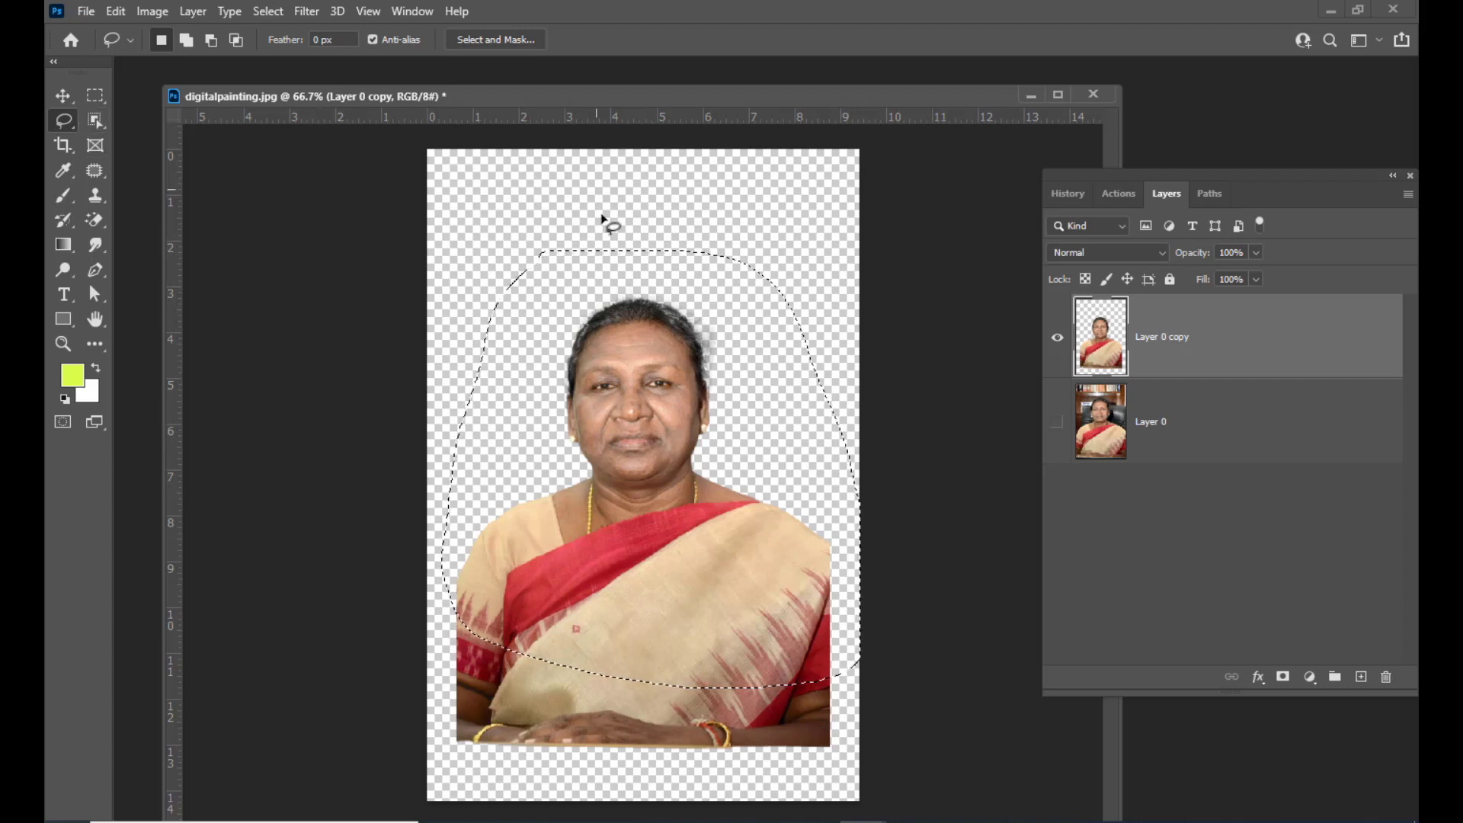
# Feather the lasso selection by 12 pixels
pyautogui.rightClick(600, 273)
pyautogui.click(631, 311)
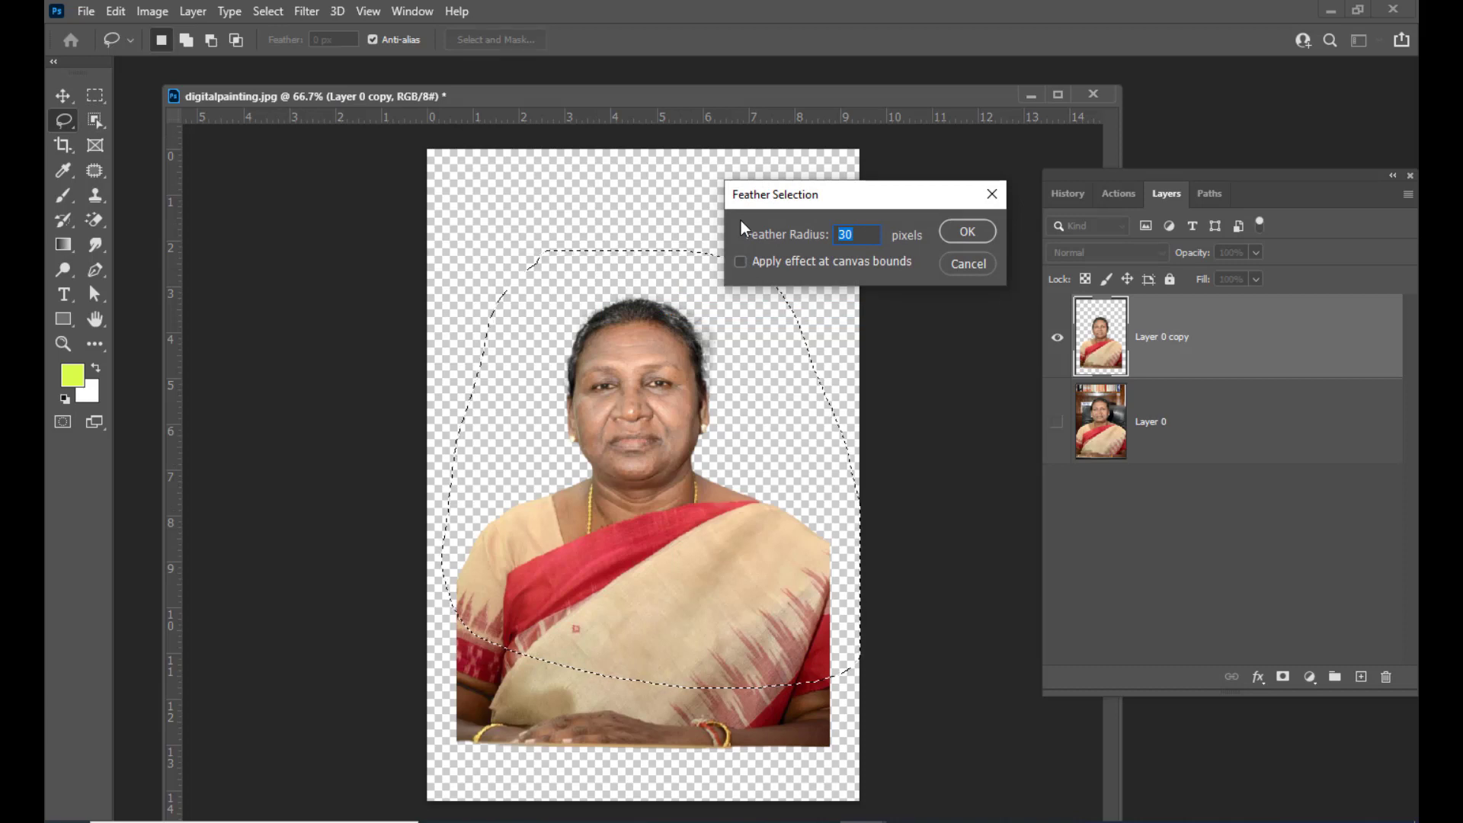
pyautogui.write('12')
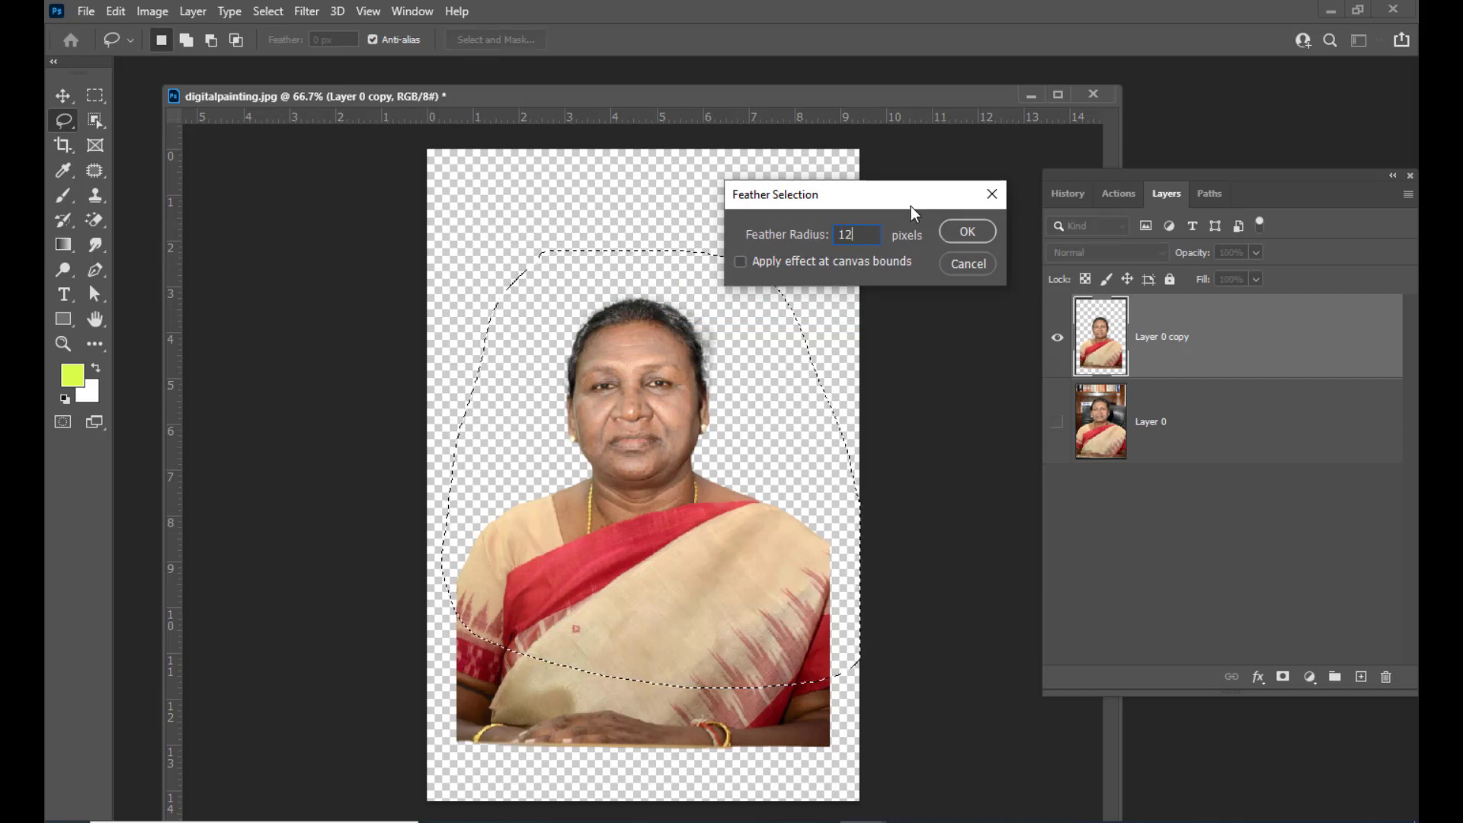
pyautogui.moveTo(851, 205)
pyautogui.mouseDown()
pyautogui.moveTo(899, 199)
pyautogui.moveTo(829, 210)
pyautogui.mouseUp()
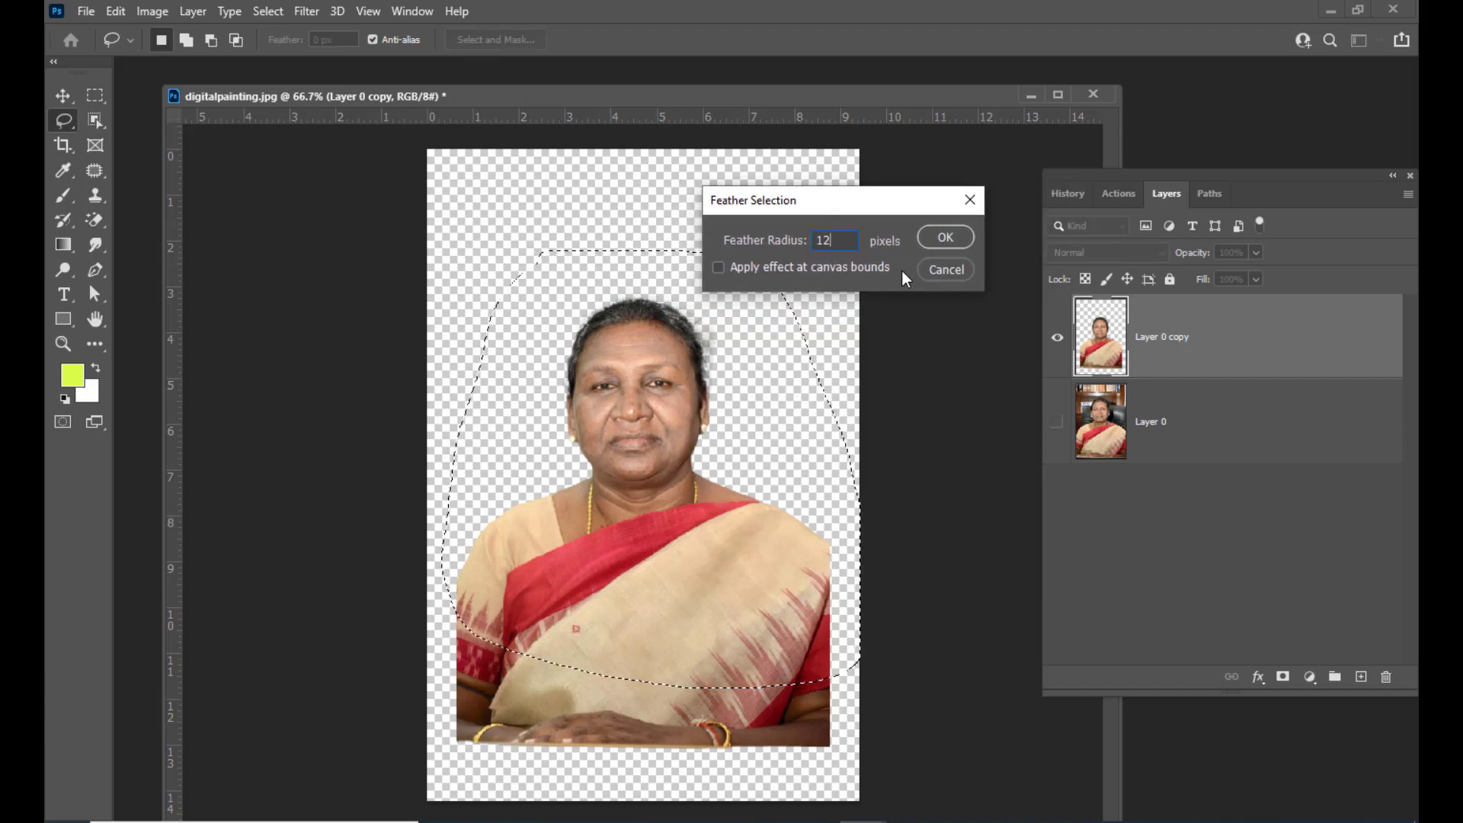
pyautogui.click(946, 237)
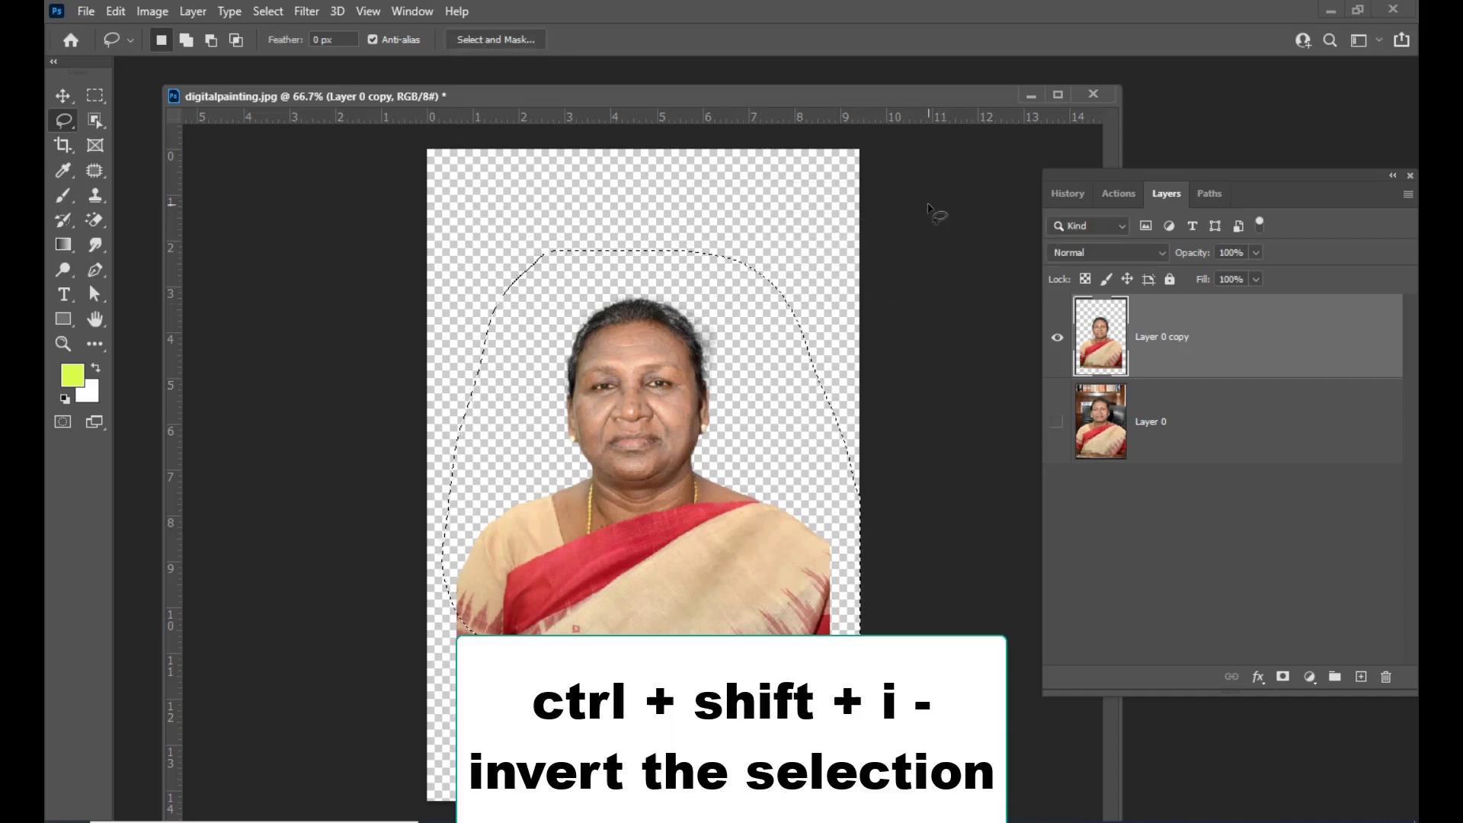
# Delete everything outside the feathered selection, then deselect
pyautogui.hotkey('ctrl', 'shift', 'i')
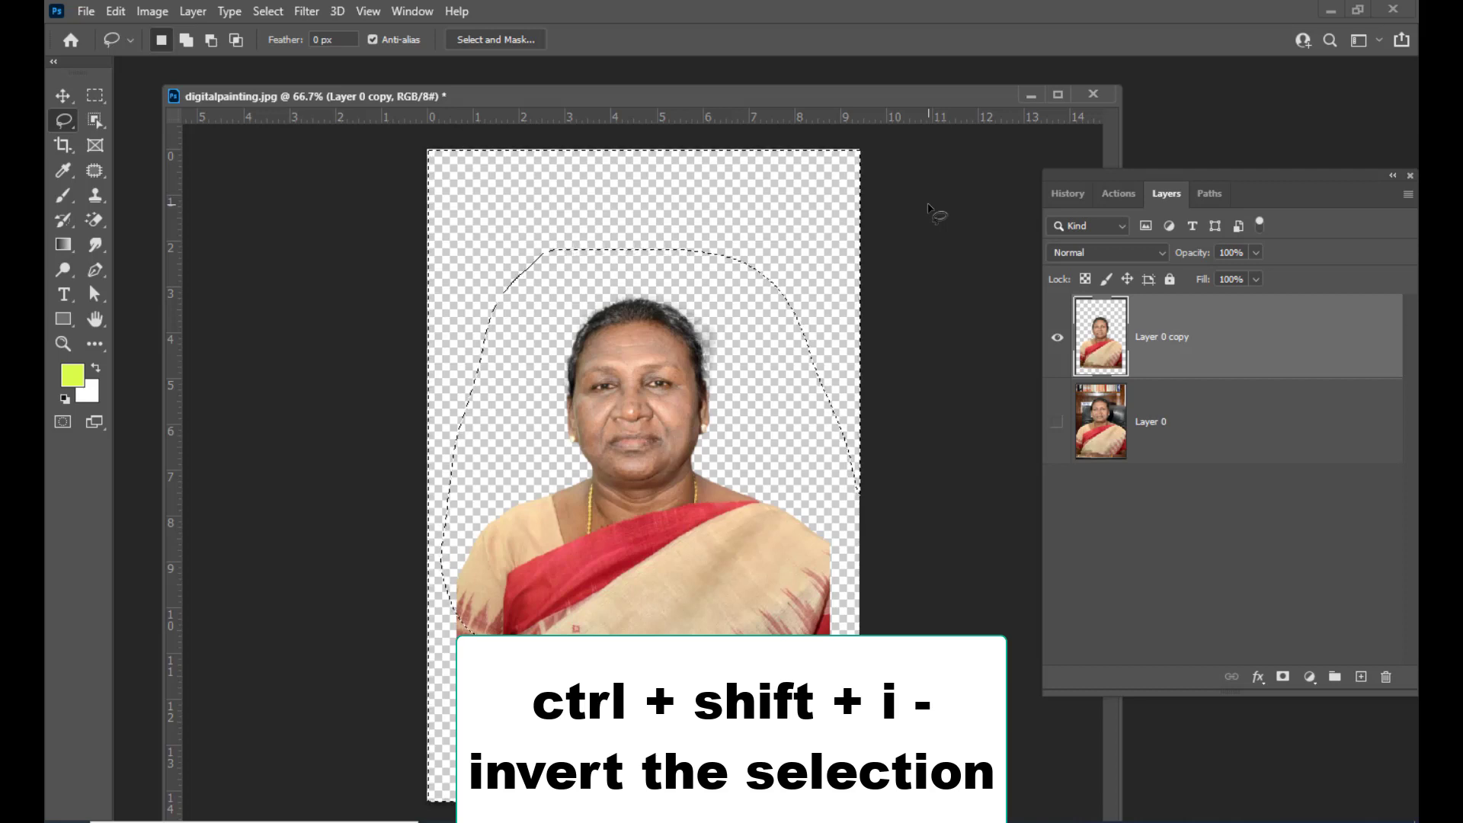
pyautogui.press('Delete')
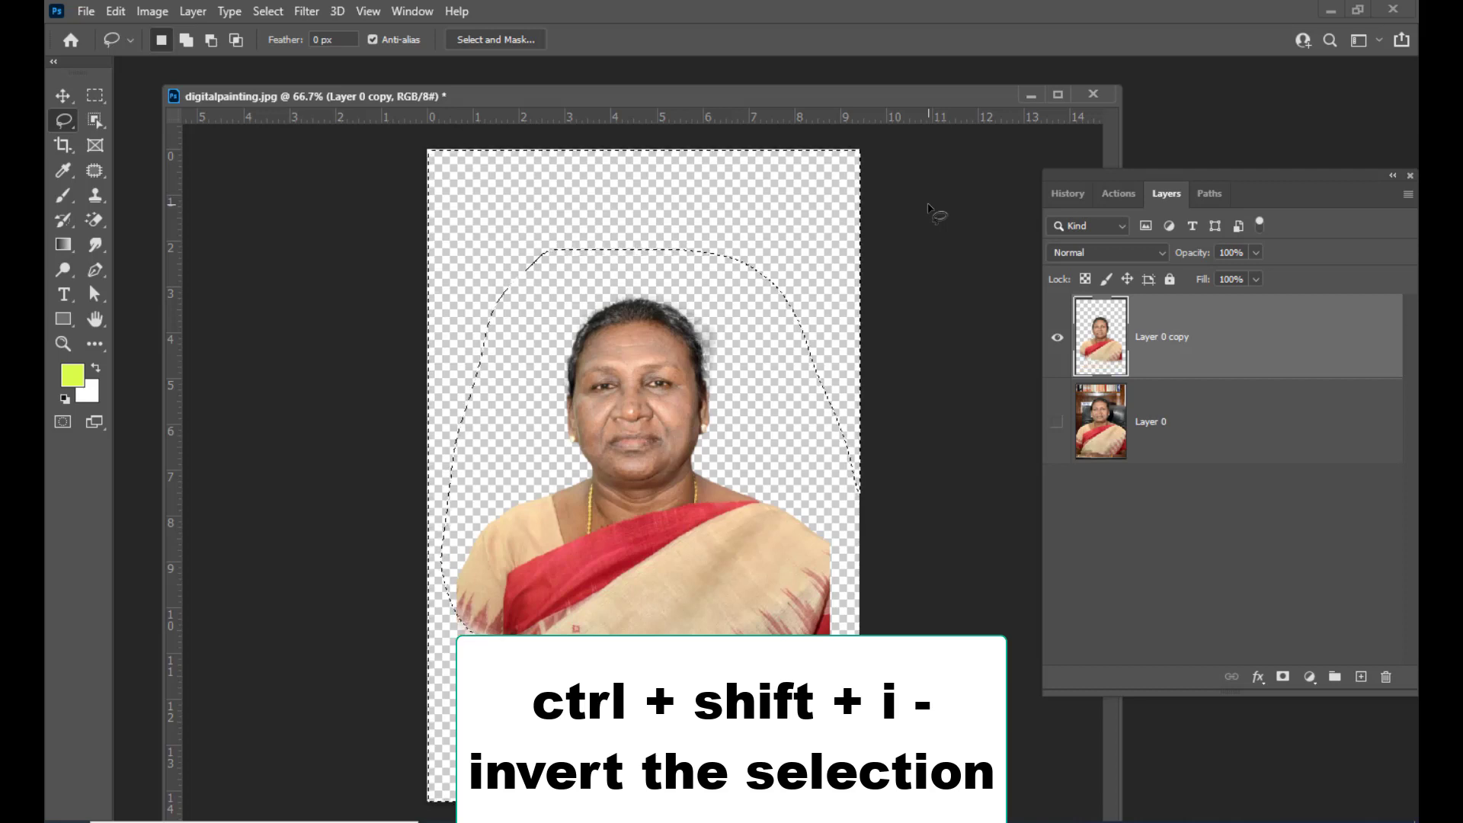
pyautogui.hotkey('ctrl', 'd')
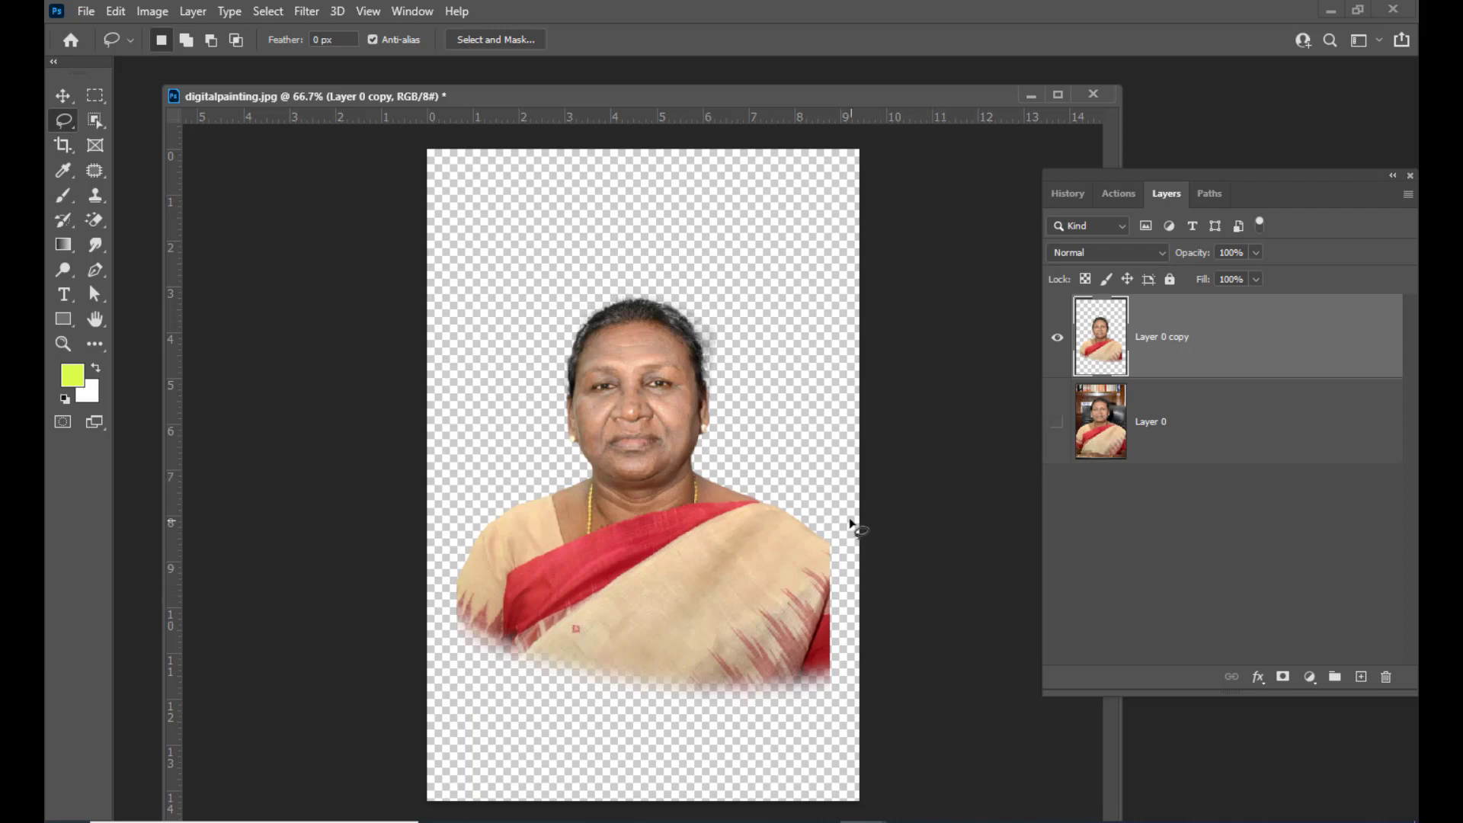
# Enlarge the faded portrait slightly with Free Transform
pyautogui.click(64, 95)
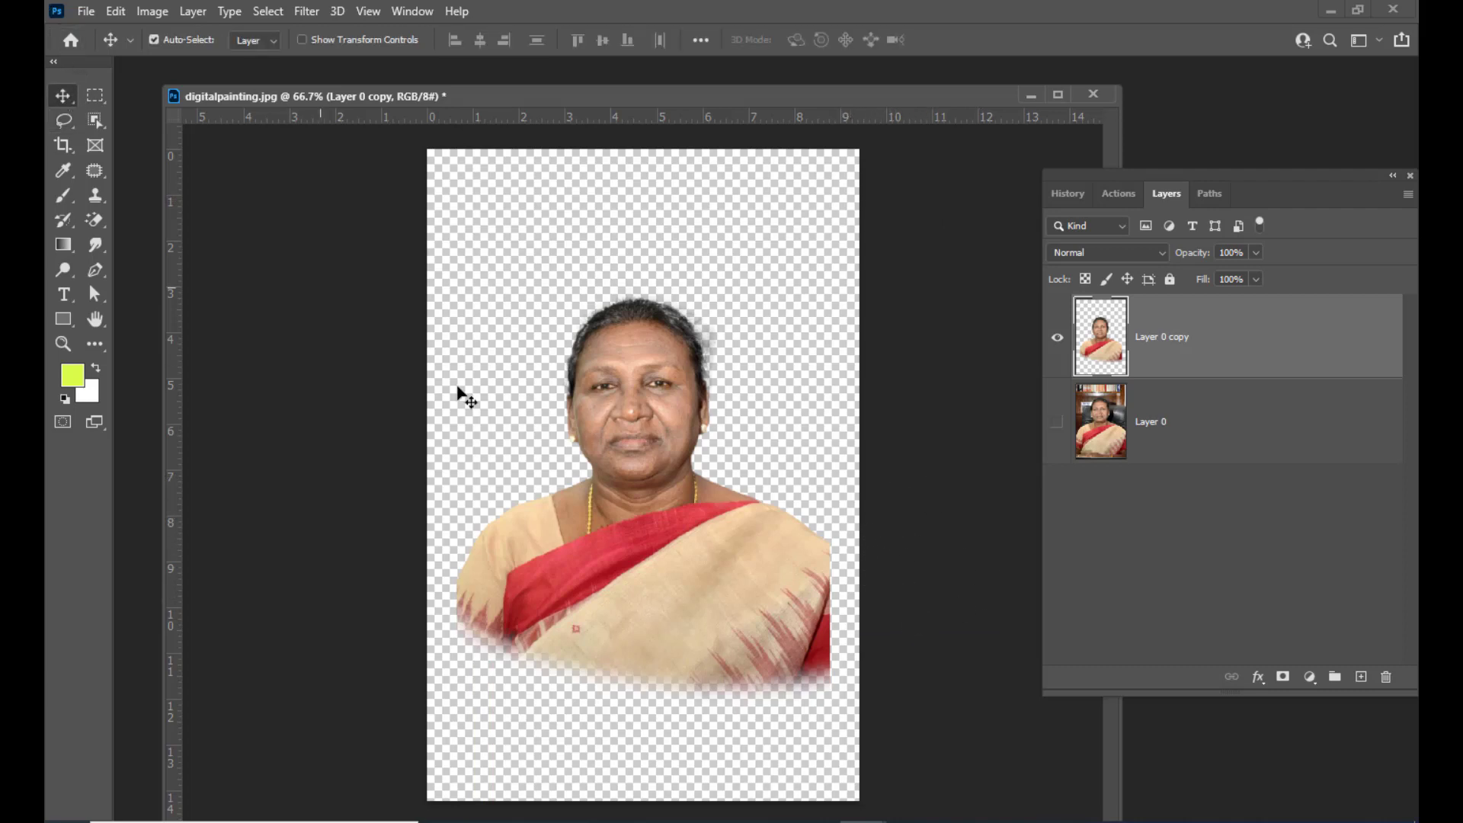
pyautogui.hotkey('ctrl', 't')
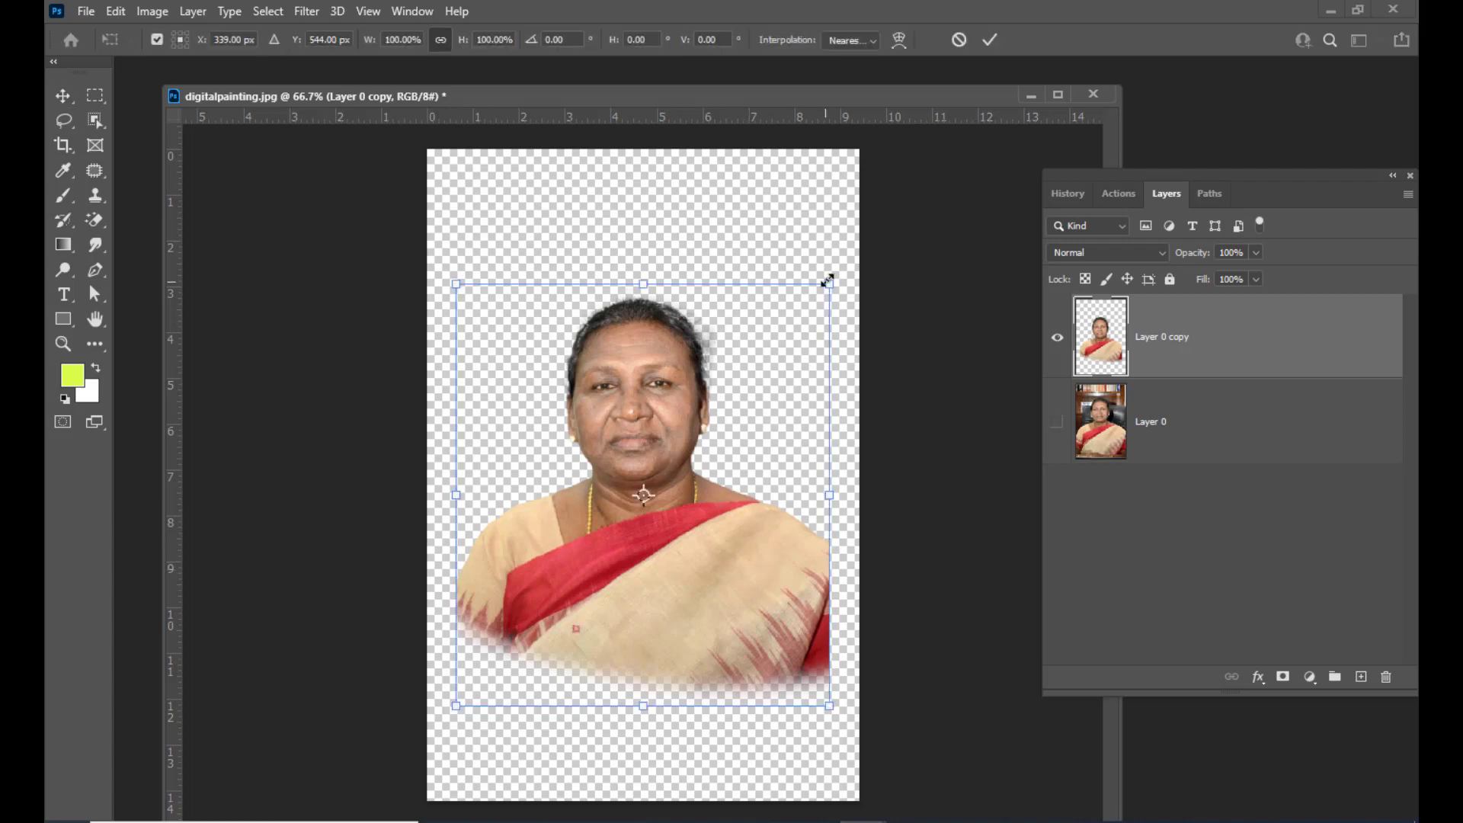
pyautogui.moveTo(830, 284)
pyautogui.mouseDown()
pyautogui.moveTo(820, 290)
pyautogui.moveTo(834, 279)
pyautogui.mouseUp()
pyautogui.press('Return')
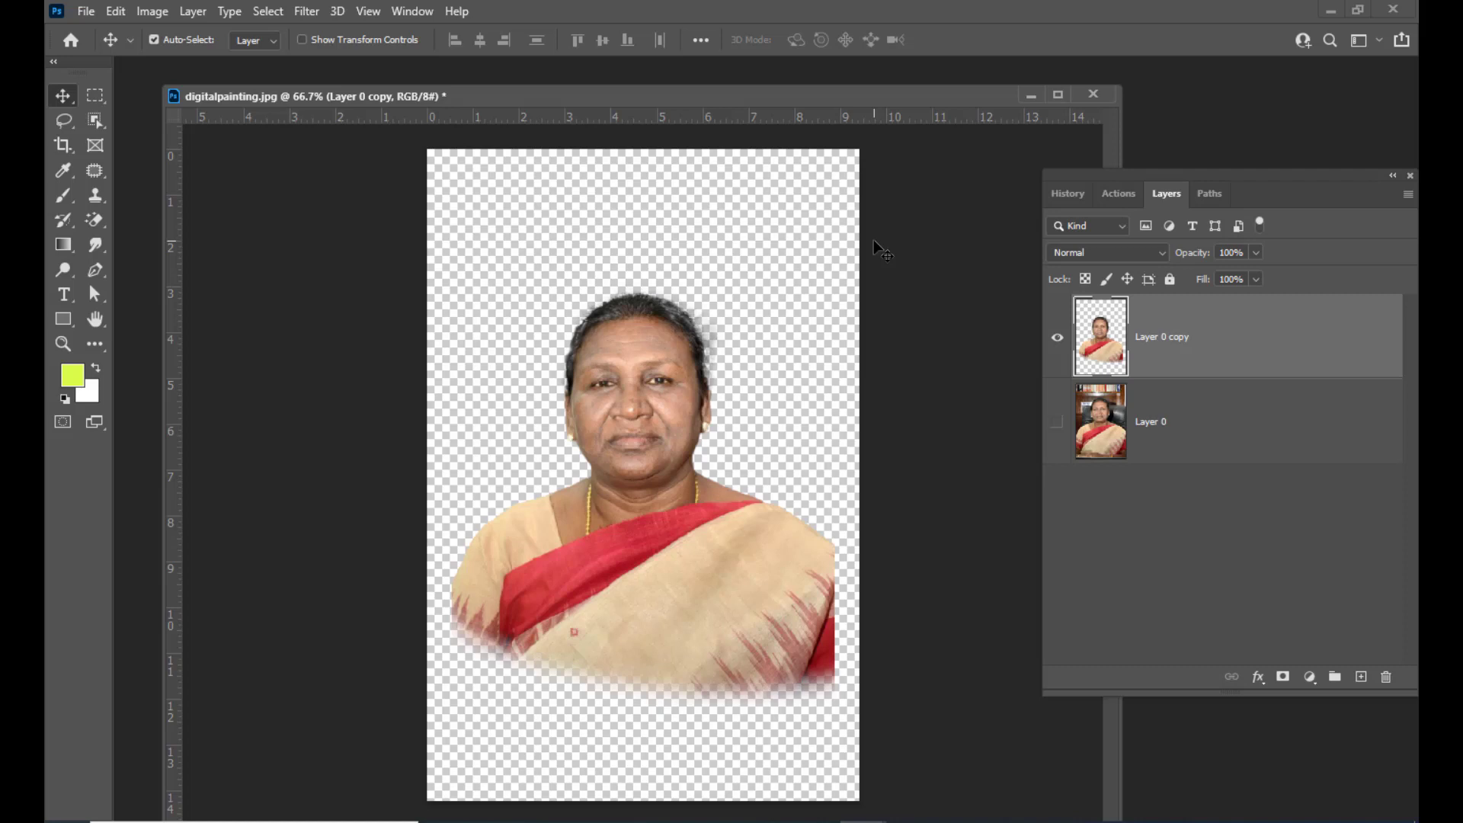
# Widen the canvas on both sides with the Crop tool
pyautogui.press('c')
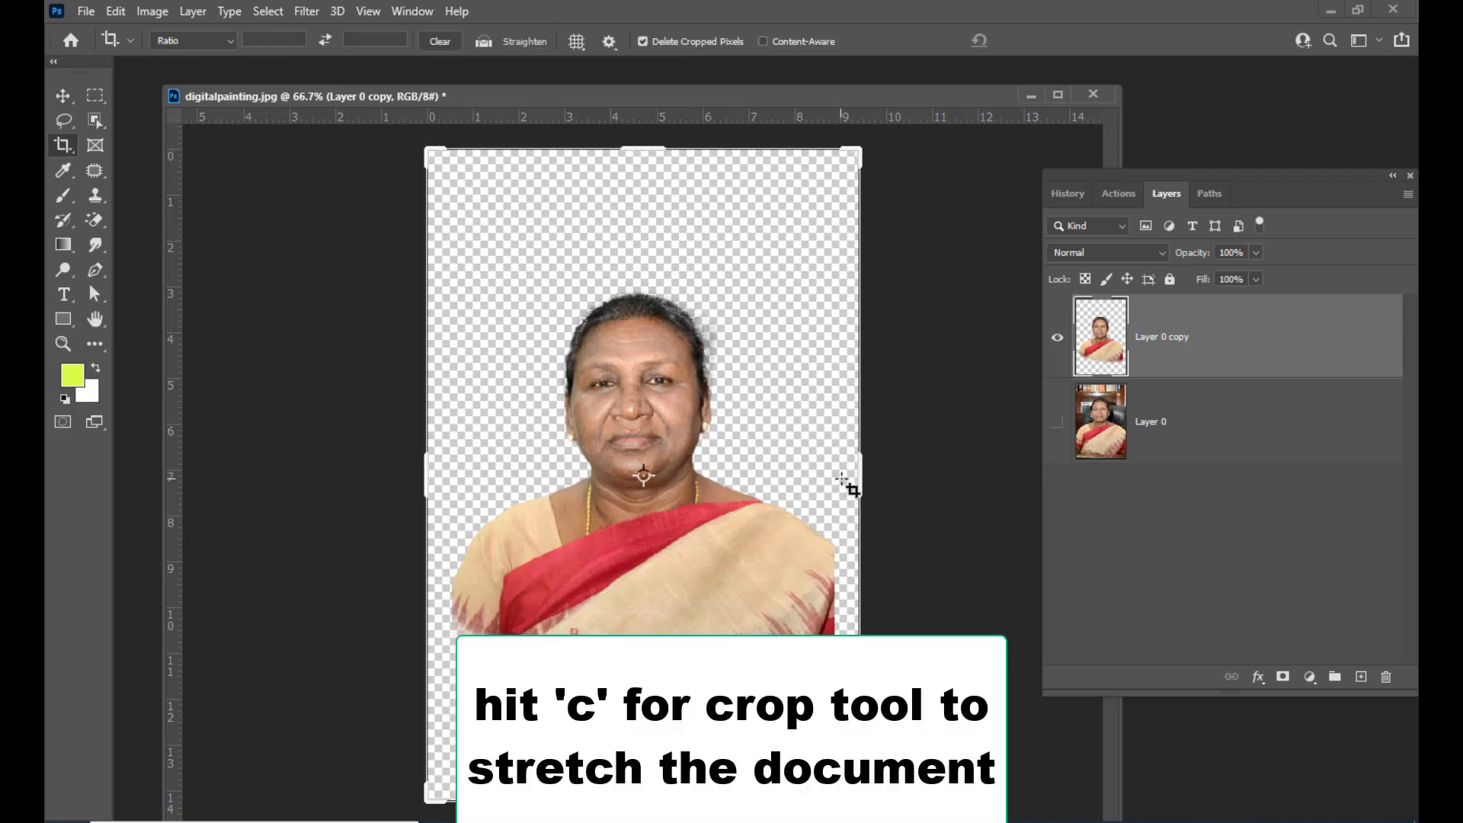
pyautogui.moveTo(858, 479); pyautogui.dragTo(921, 483)
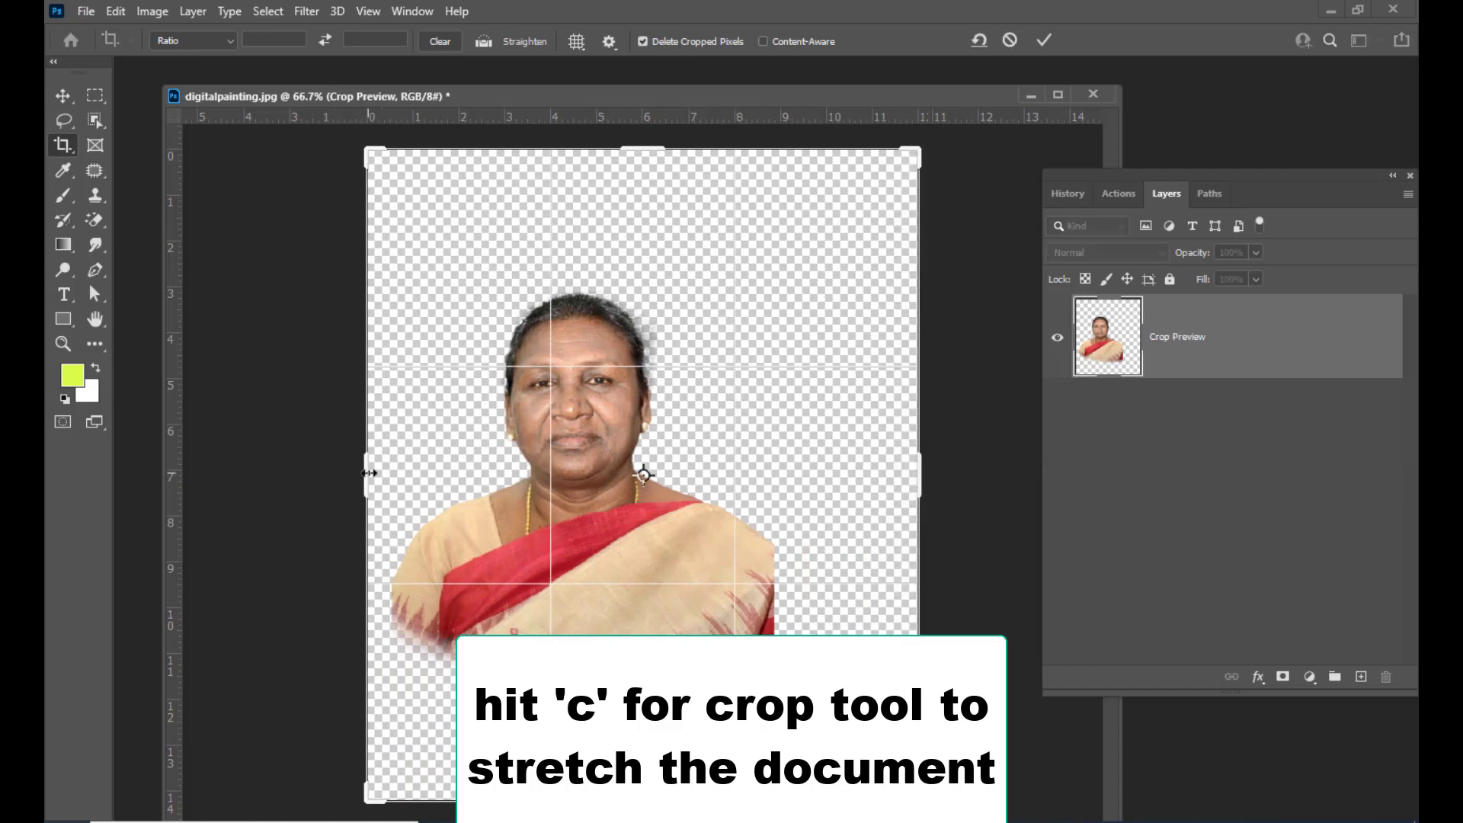
pyautogui.moveTo(369, 473); pyautogui.dragTo(286, 473)
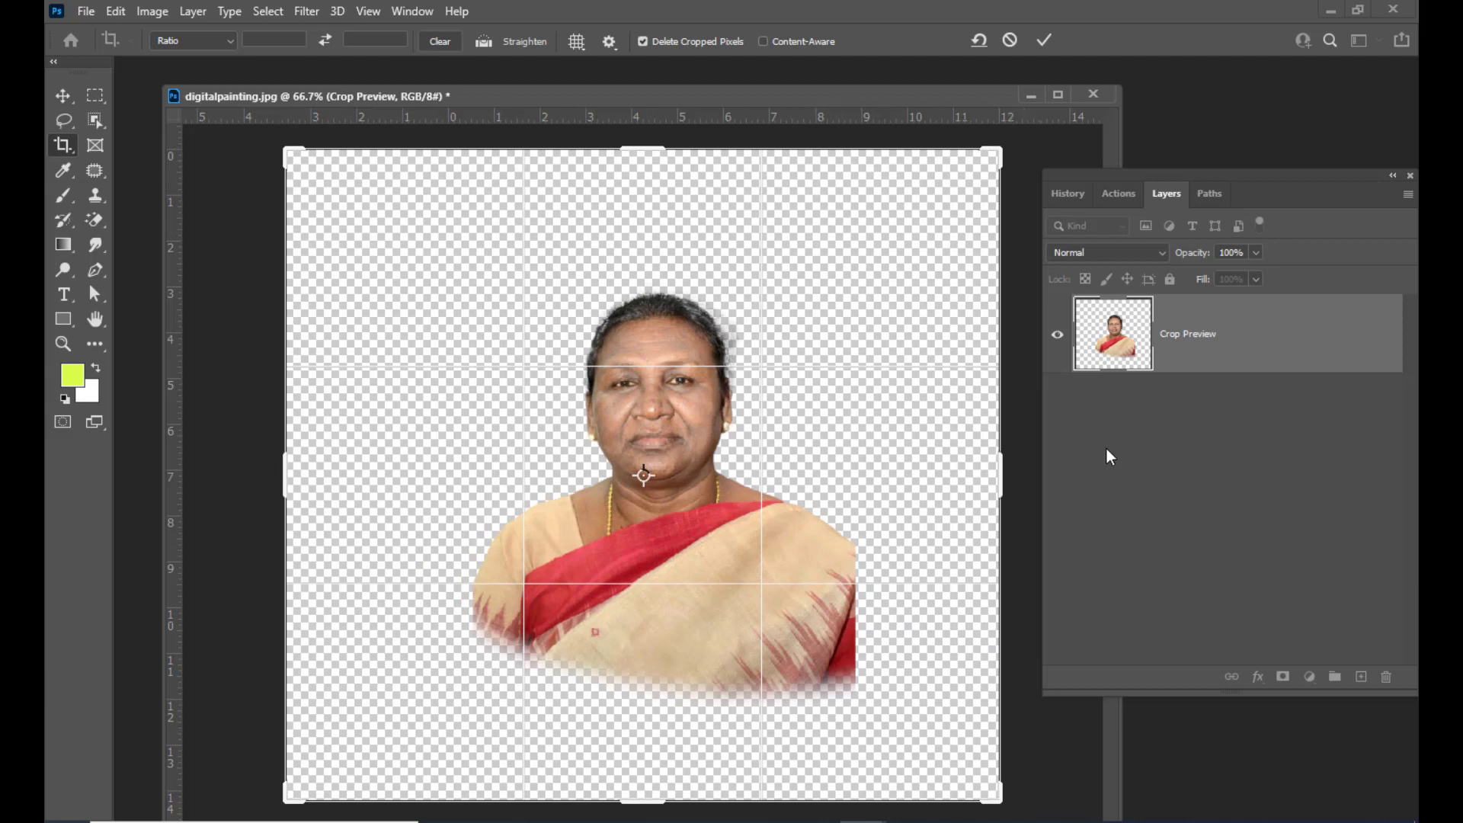
pyautogui.press('Return')
# Scale the portrait layer up to about 127% with Free Transform
pyautogui.click(63, 92)
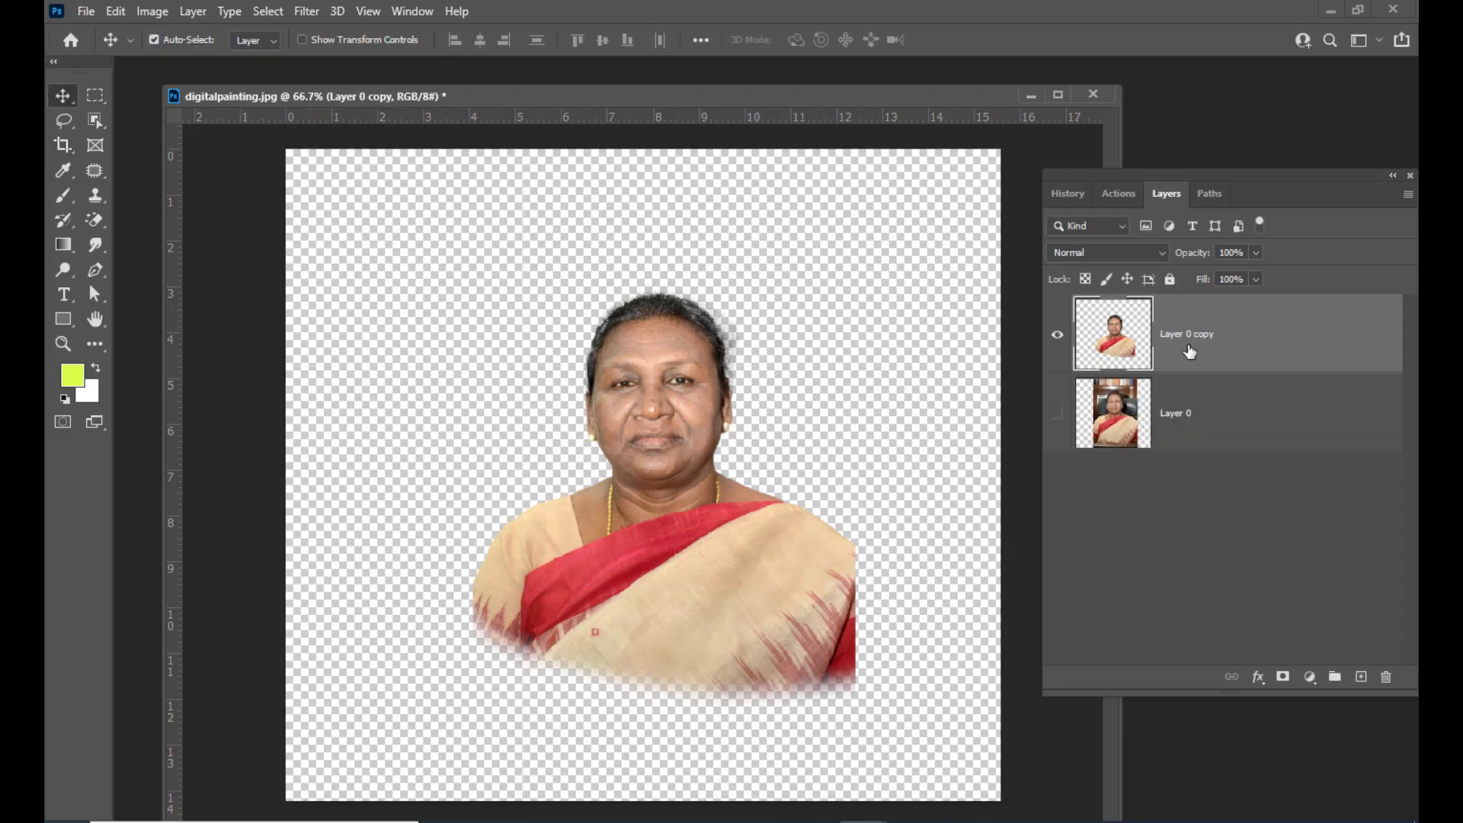
pyautogui.hotkey('ctrl', 't')
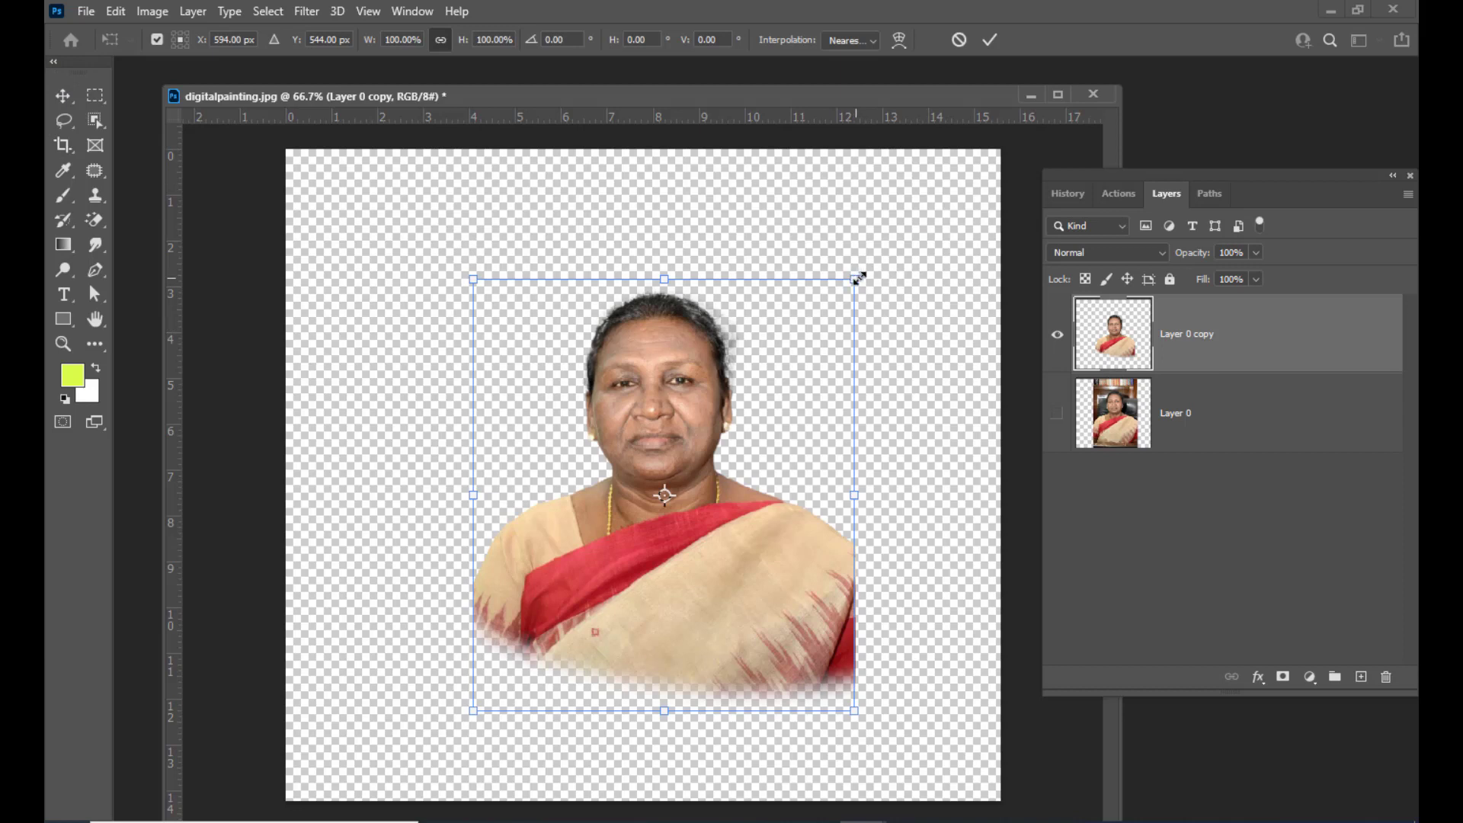
pyautogui.moveTo(853, 277); pyautogui.dragTo(922, 238)
pyautogui.moveTo(970, 646)
pyautogui.mouseDown()
pyautogui.moveTo(973, 620)
pyautogui.moveTo(955, 638)
pyautogui.mouseUp()
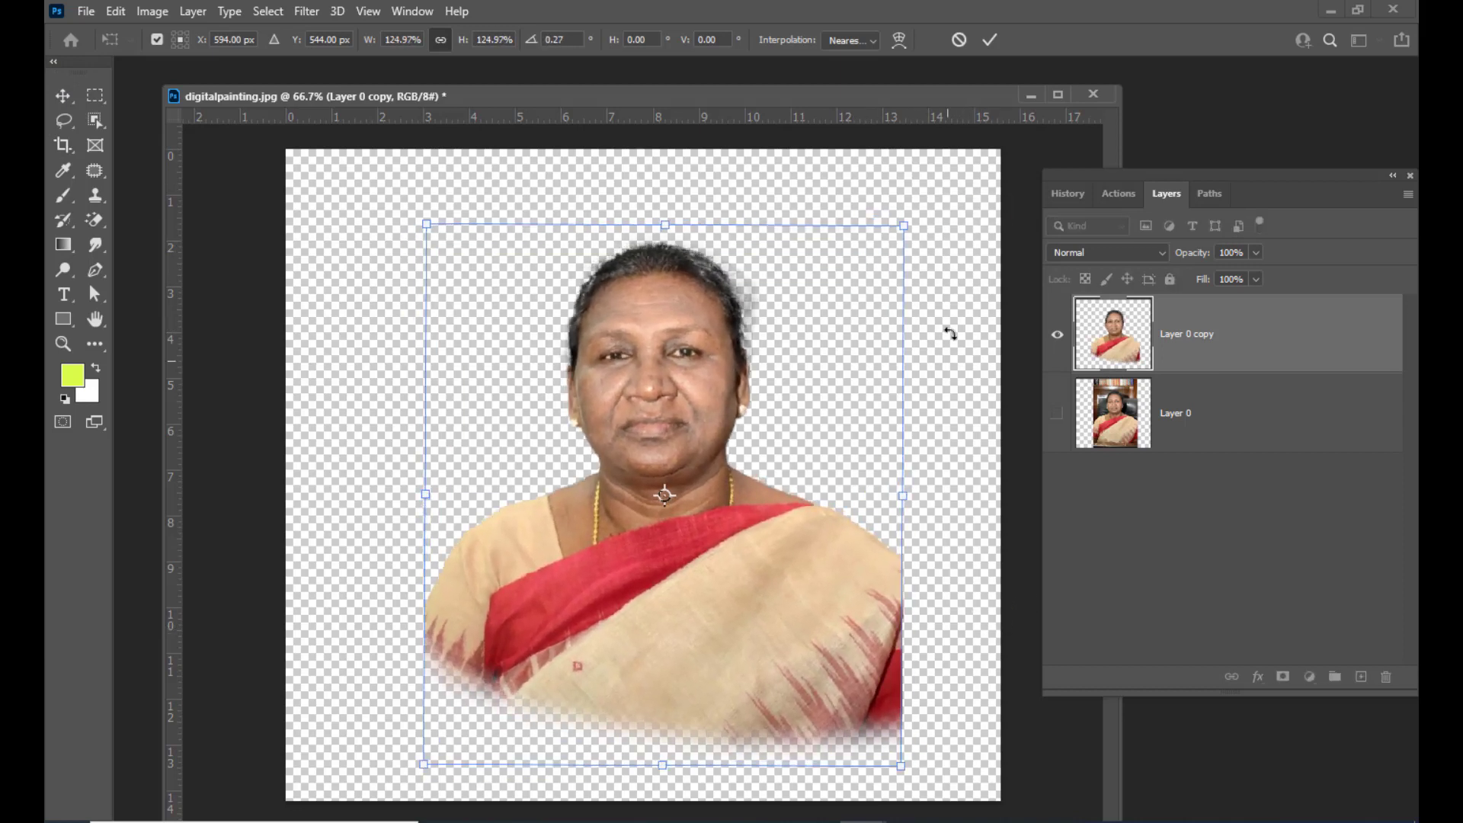
pyautogui.moveTo(904, 226); pyautogui.dragTo(909, 220)
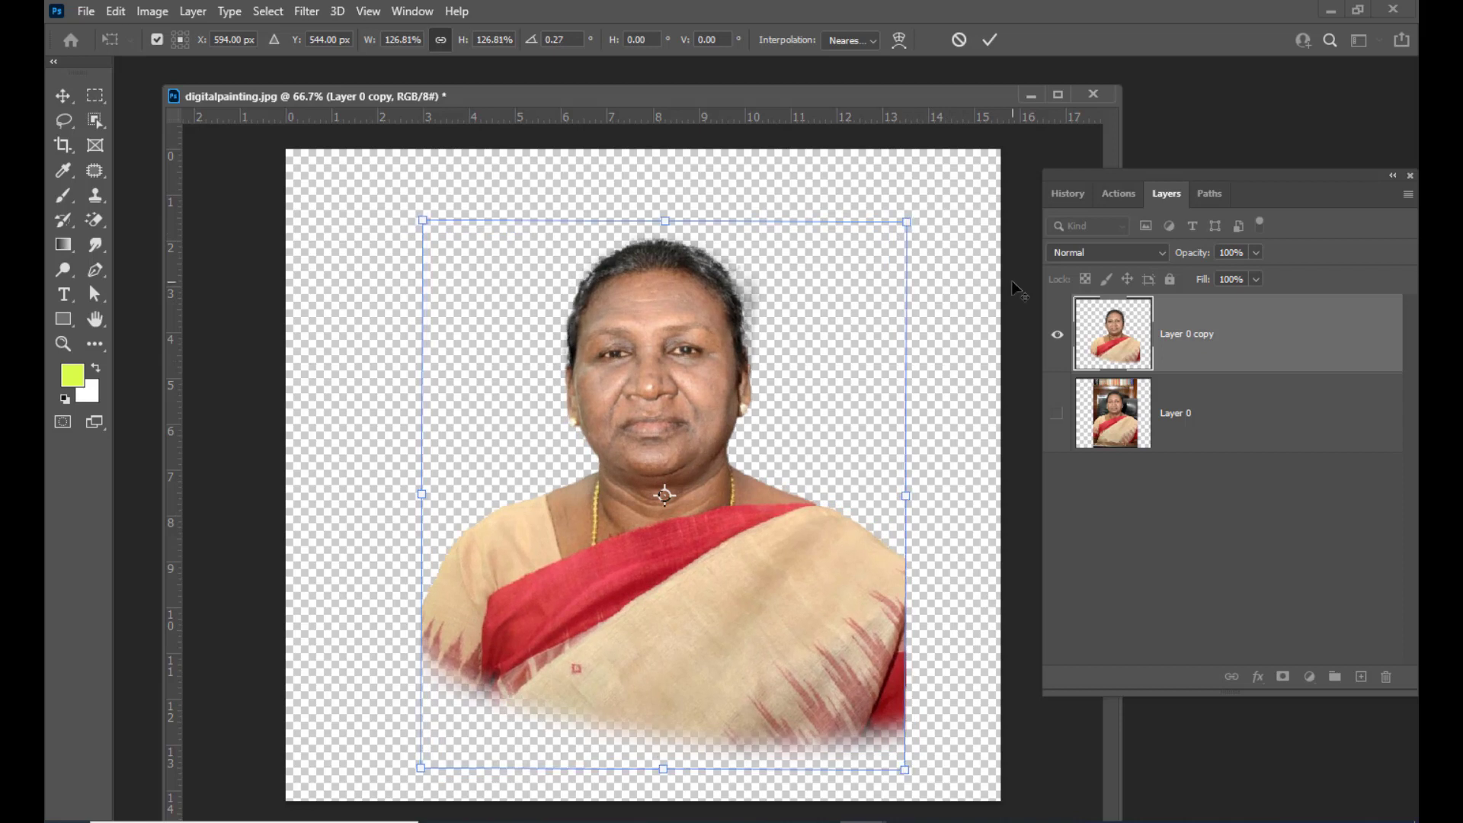
pyautogui.press('Return')
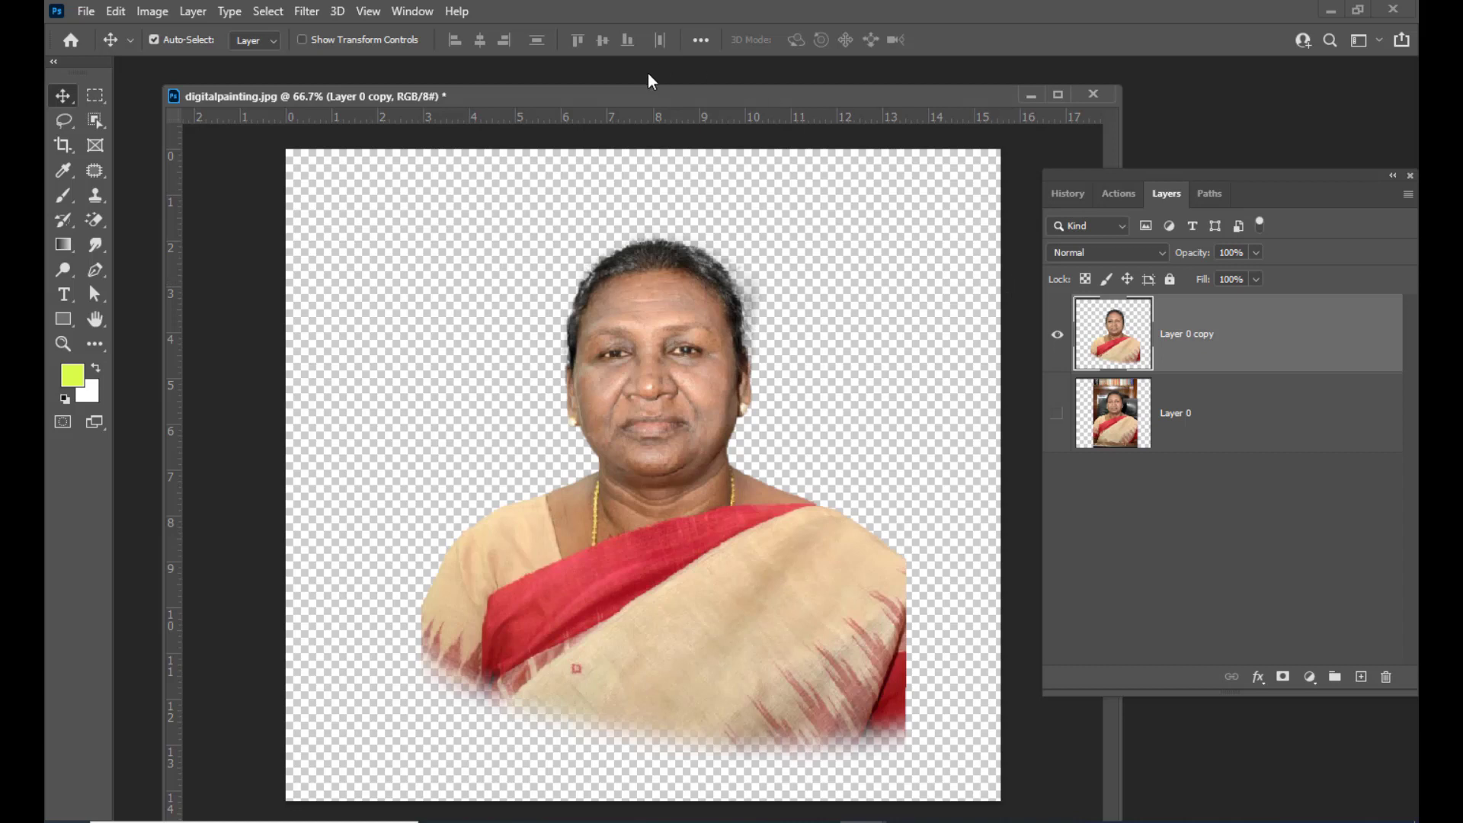
# Switch to the Smudge tool and adjust its strength setting
pyautogui.moveTo(630, 99); pyautogui.dragTo(640, 104)
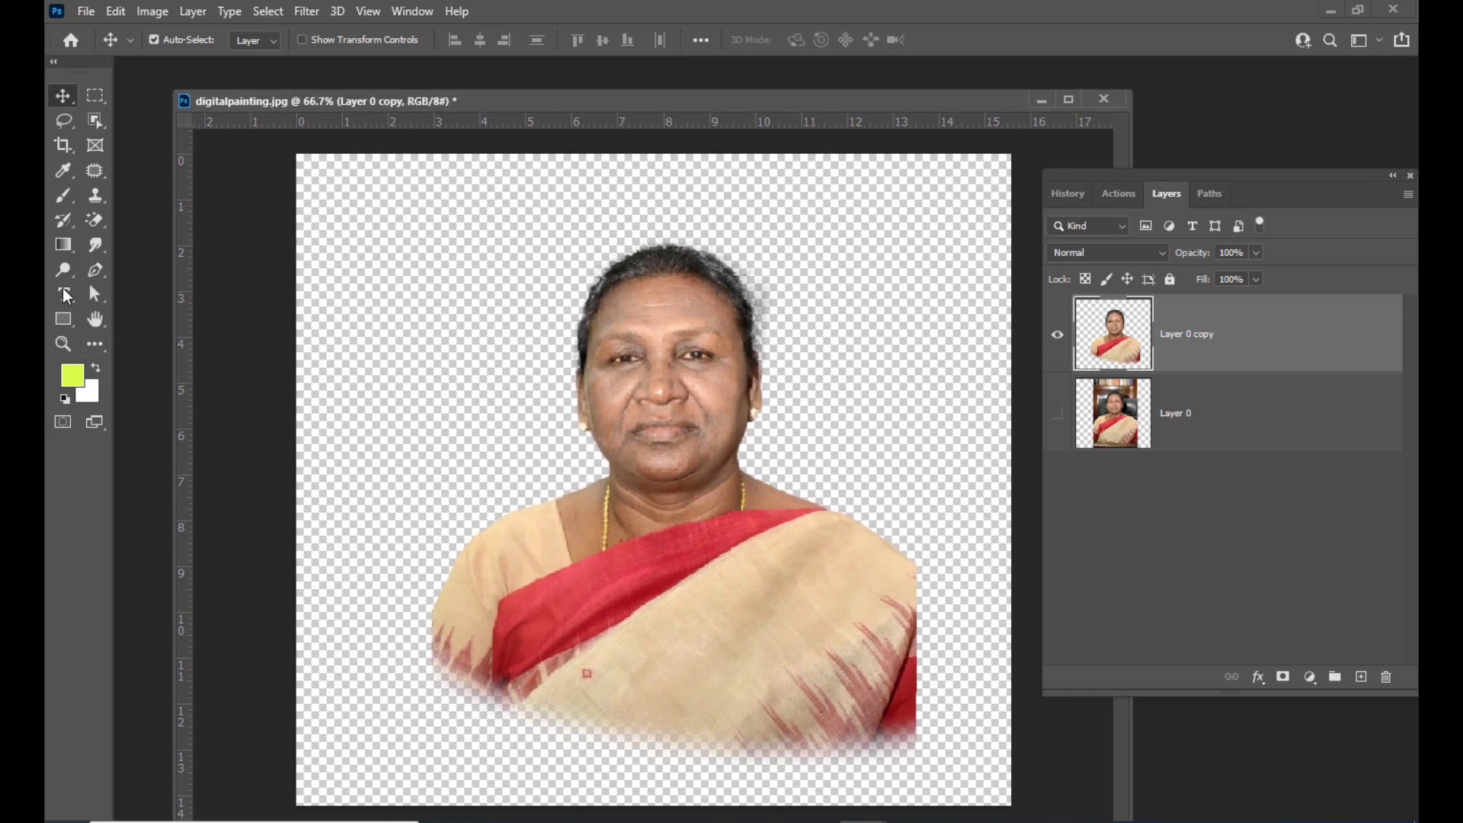
pyautogui.click(96, 244)
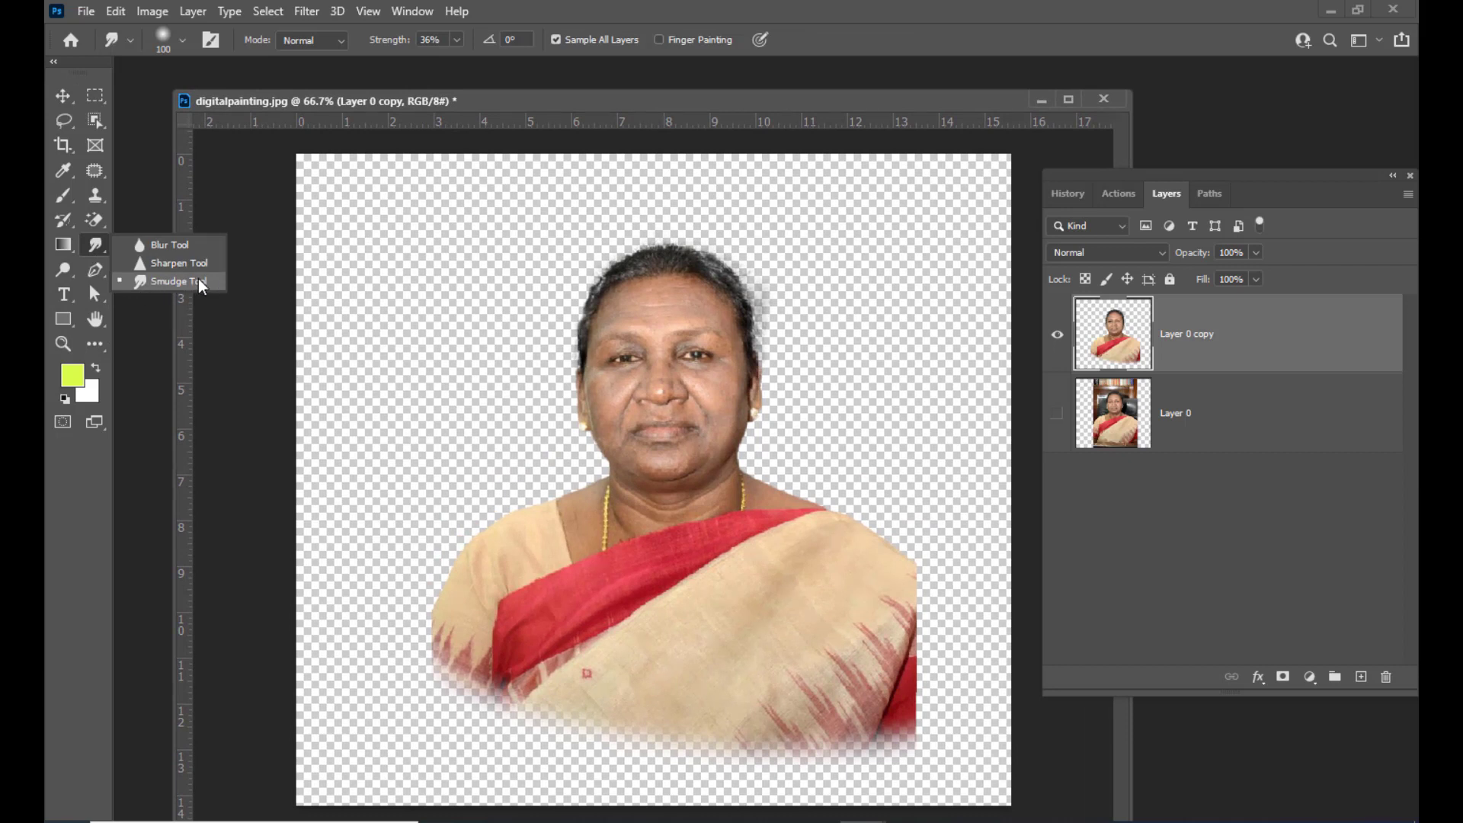
pyautogui.click(199, 280)
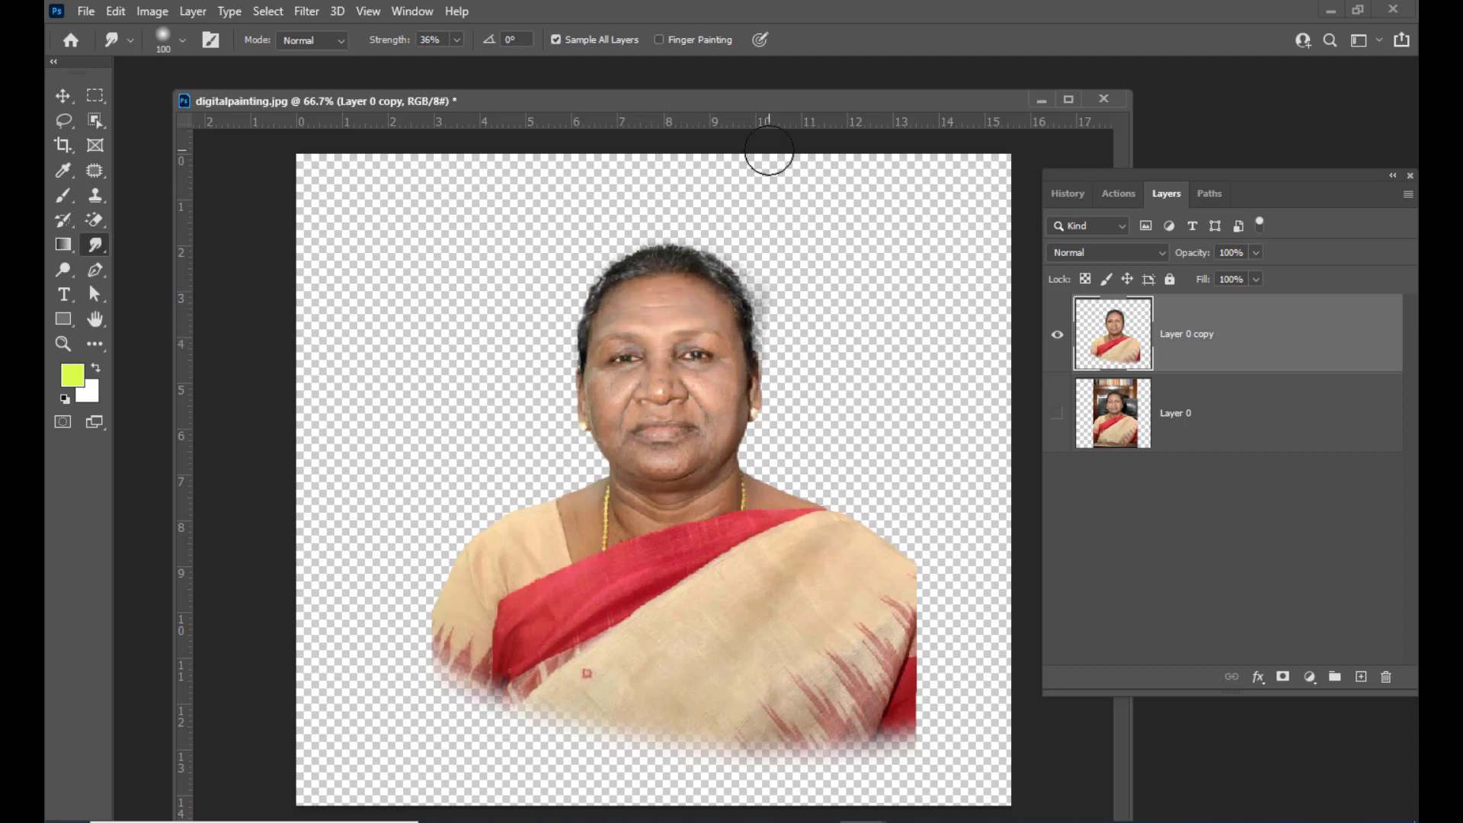
pyautogui.moveTo(669, 111)
pyautogui.mouseDown()
pyautogui.moveTo(701, 124)
pyautogui.moveTo(679, 132)
pyautogui.mouseUp()
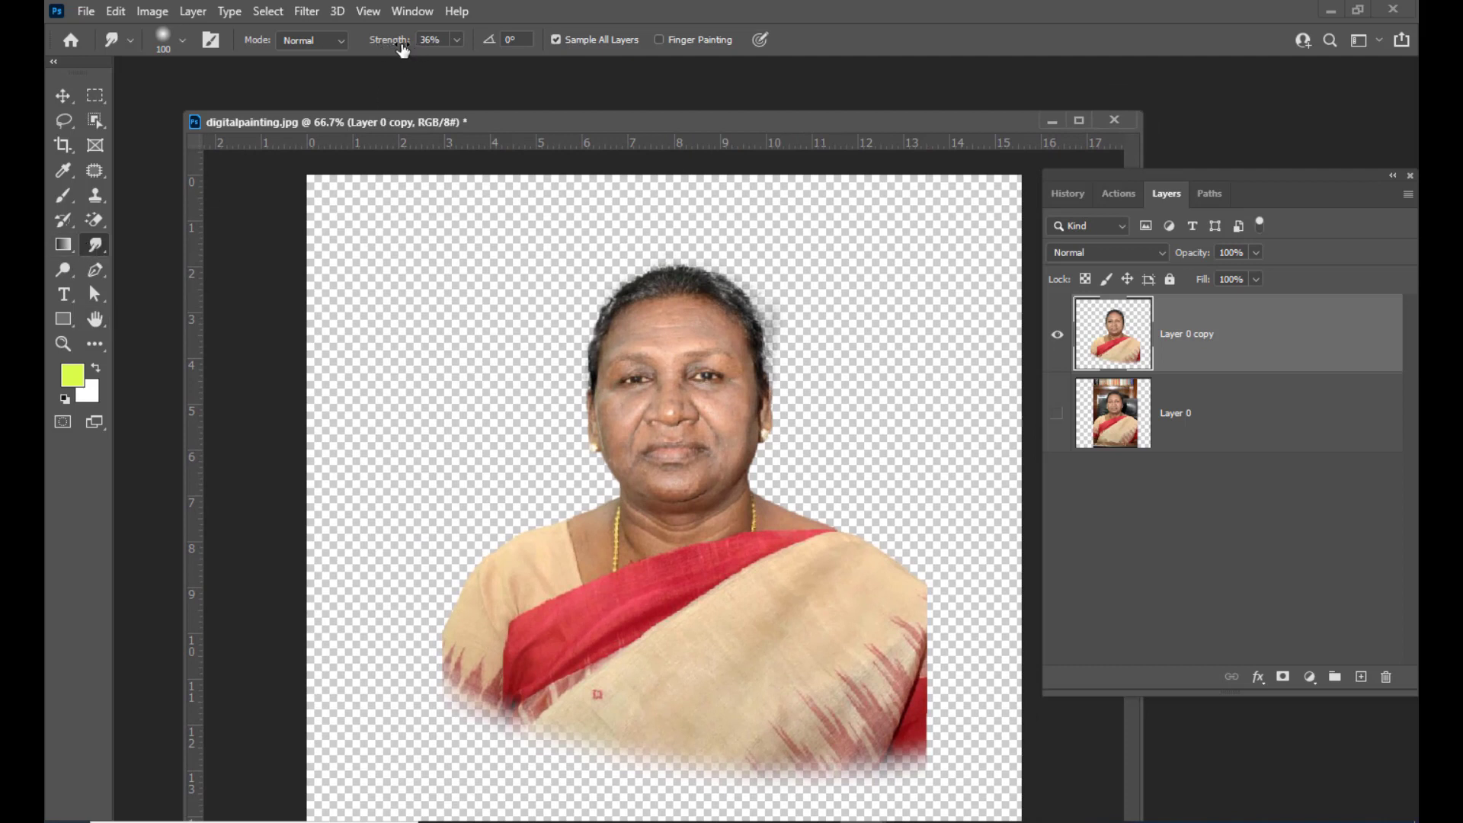
pyautogui.click(429, 43)
pyautogui.moveTo(430, 43); pyautogui.dragTo(414, 43)
pyautogui.moveTo(527, 125); pyautogui.dragTo(512, 126)
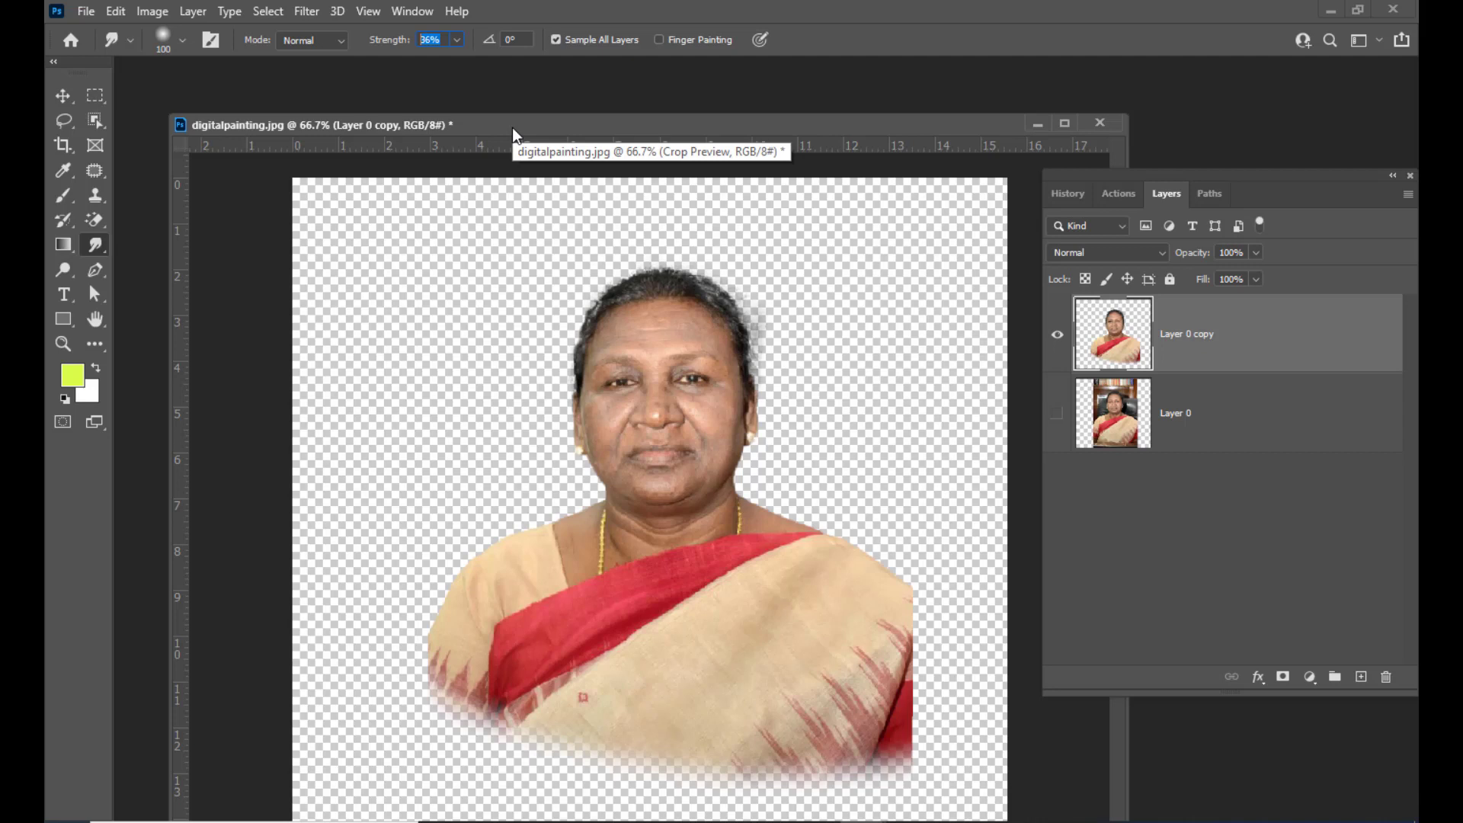
pyautogui.moveTo(591, 131); pyautogui.dragTo(558, 134)
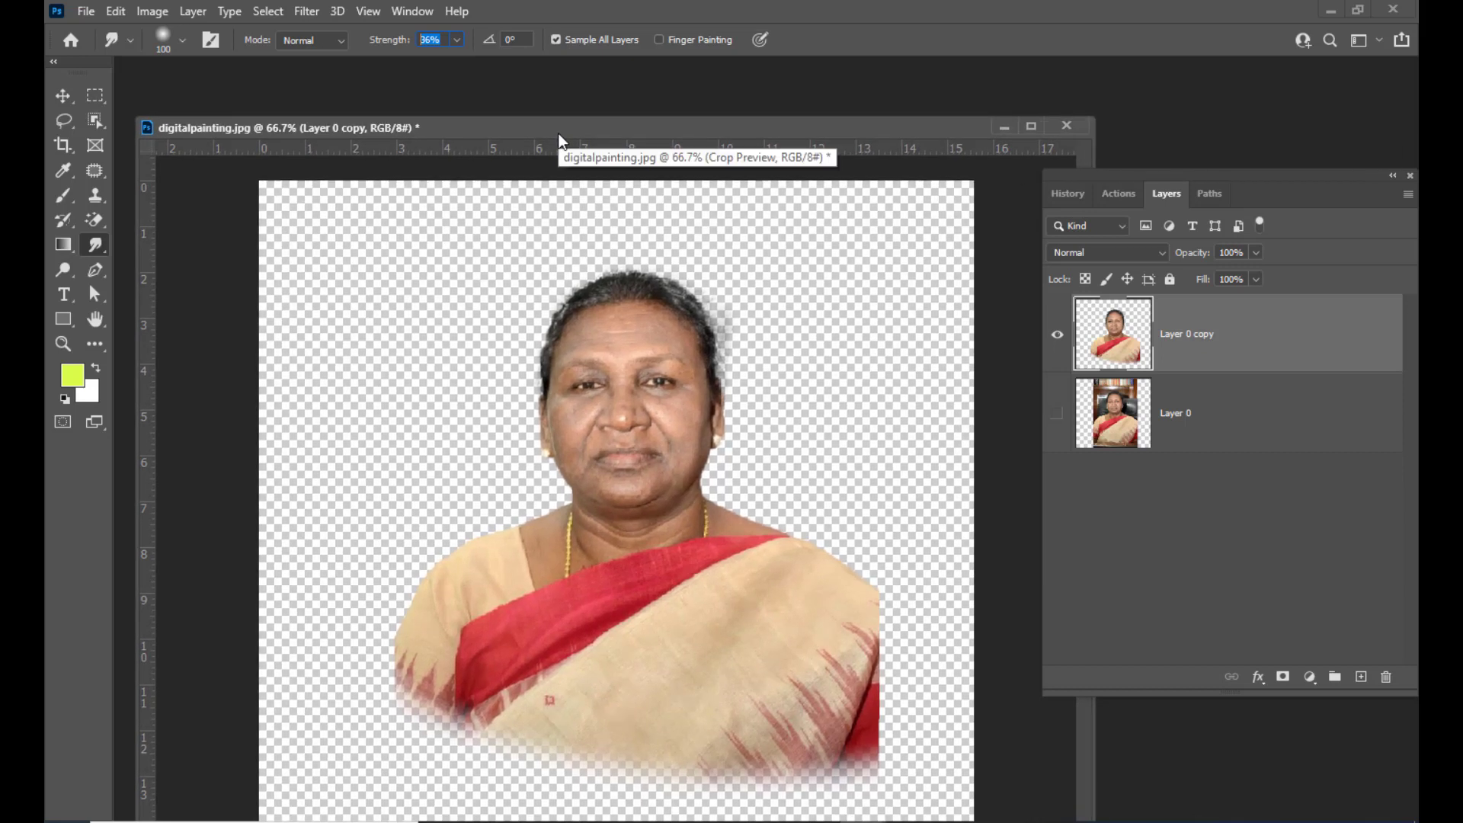
# Sharpen the portrait layer with Unsharp Mask at Amount 90% and Radius 8 pixels
pyautogui.click(307, 11)
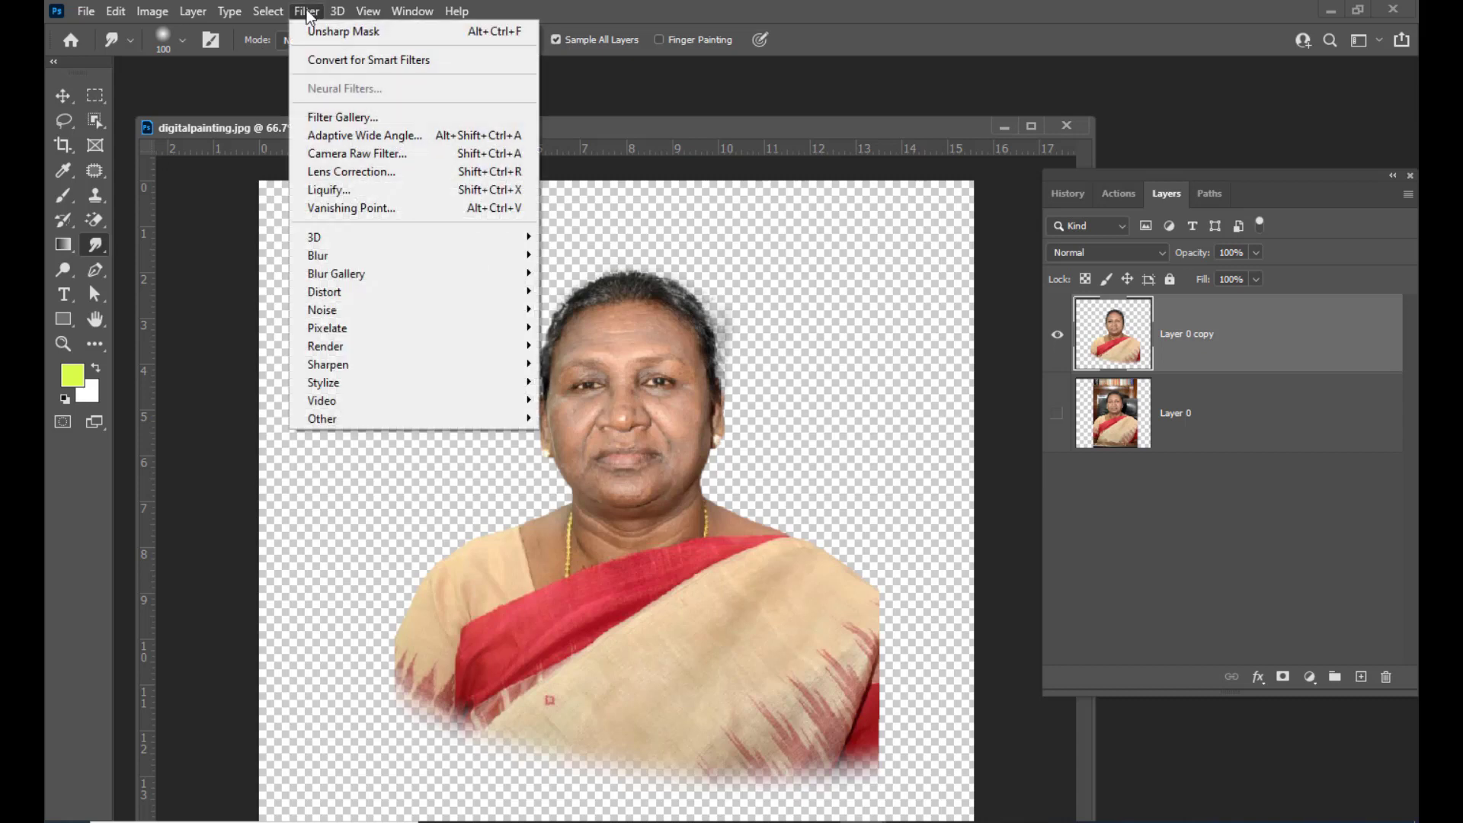
pyautogui.moveTo(346, 377)
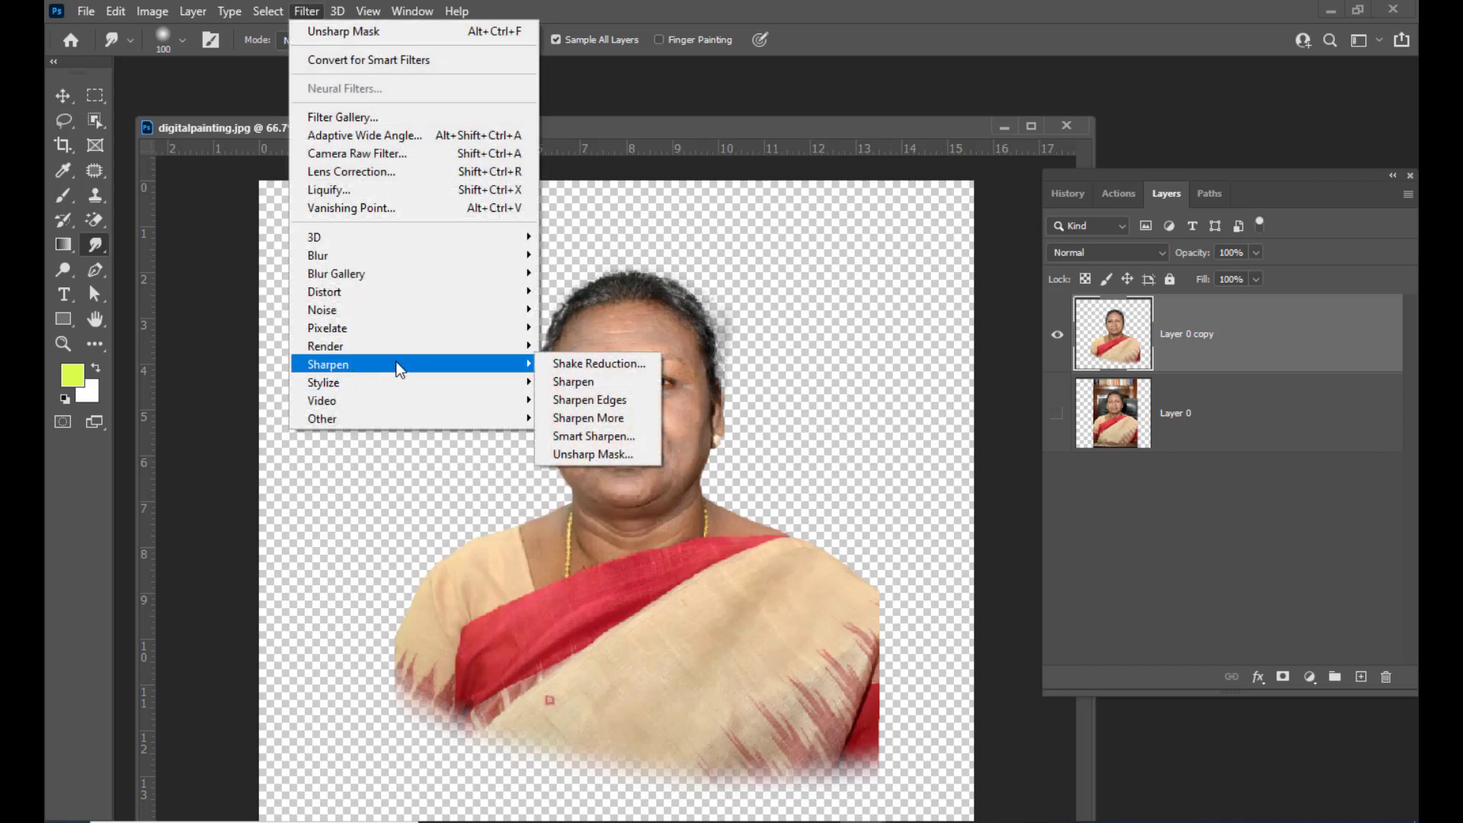
pyautogui.click(633, 455)
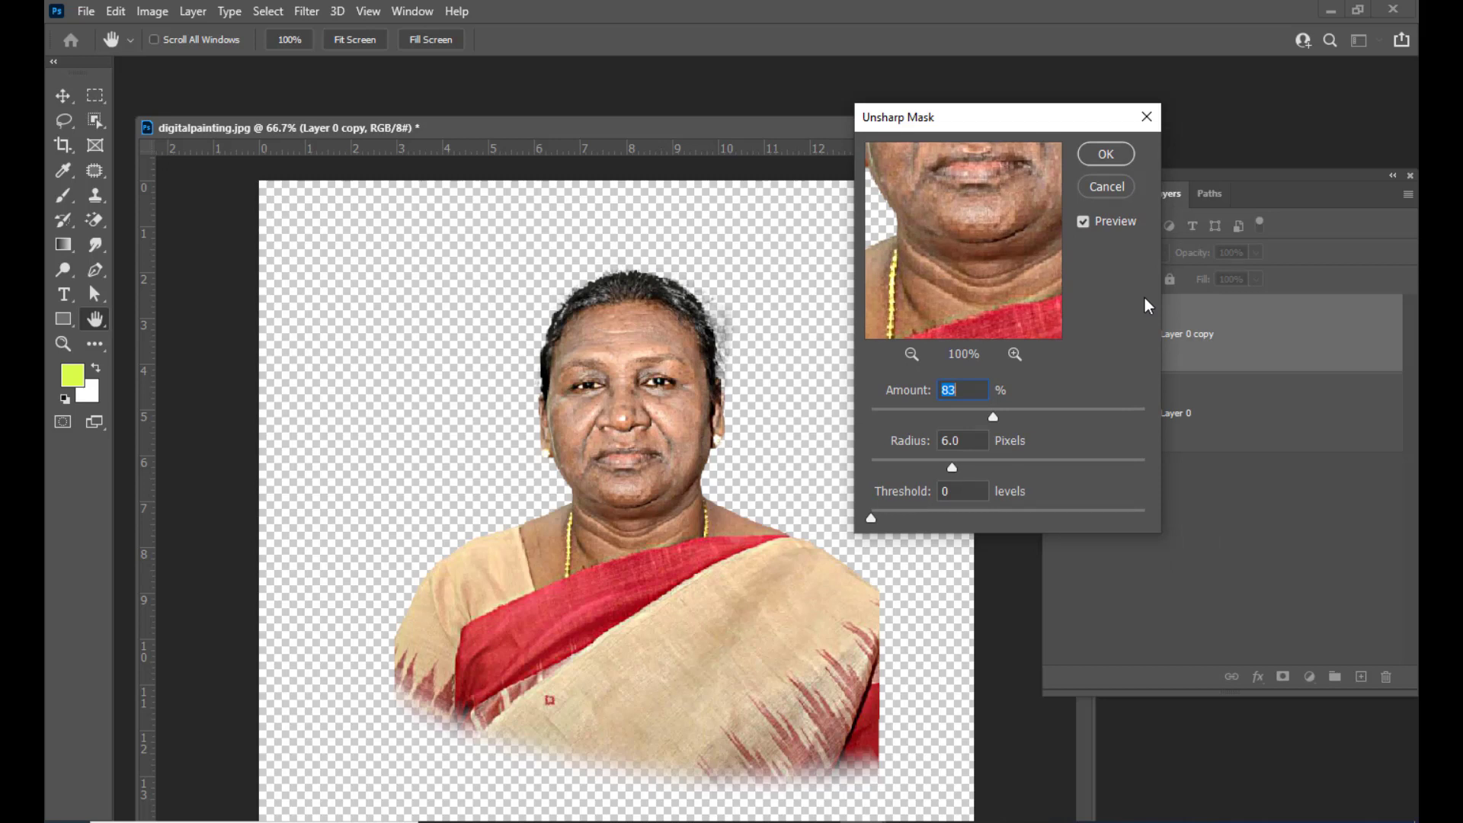
pyautogui.moveTo(1010, 126); pyautogui.dragTo(978, 126)
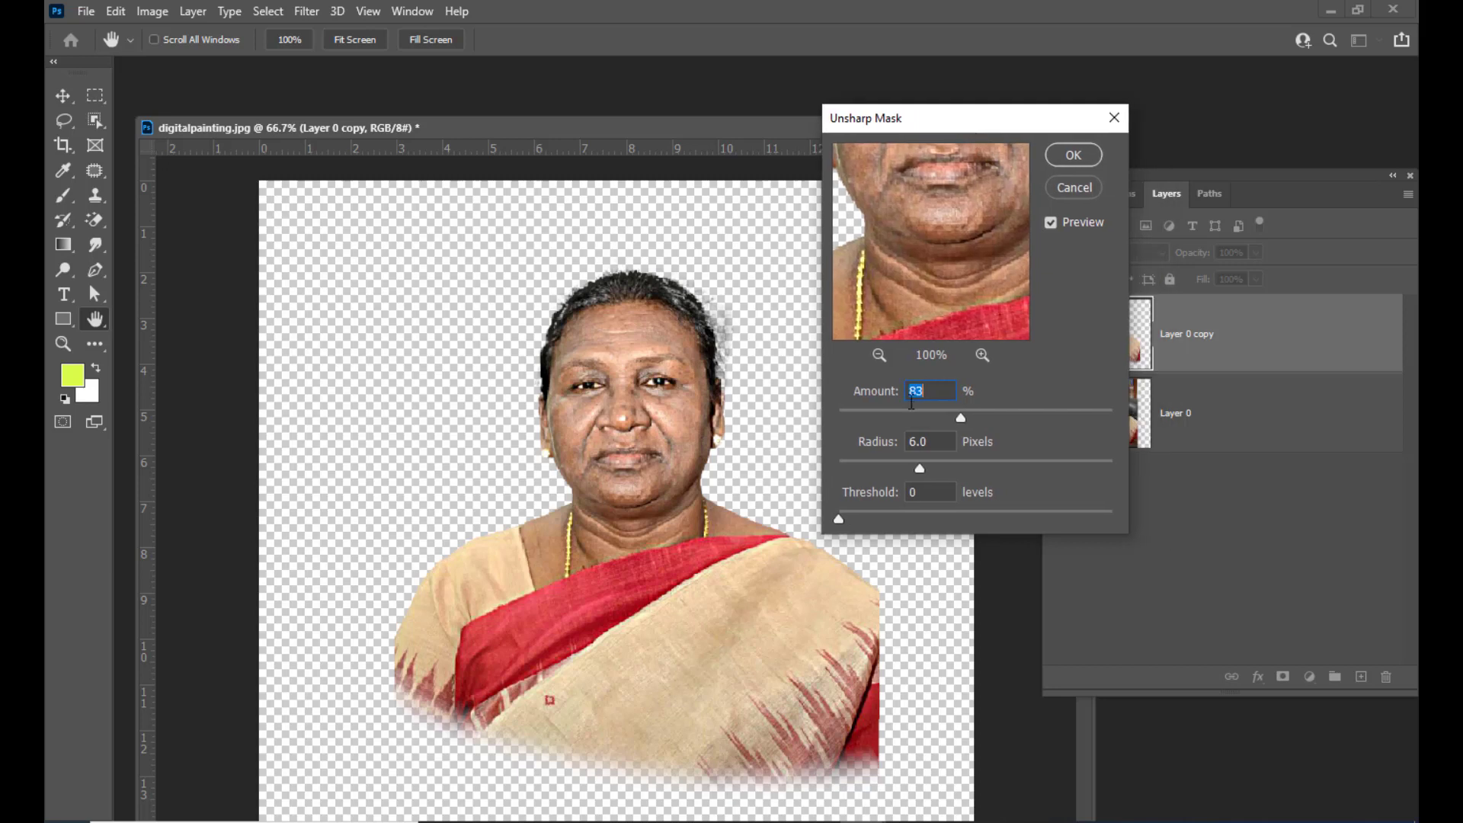
pyautogui.write('90')
pyautogui.click(888, 446)
pyautogui.write('8')
pyautogui.moveTo(901, 118); pyautogui.dragTo(912, 138)
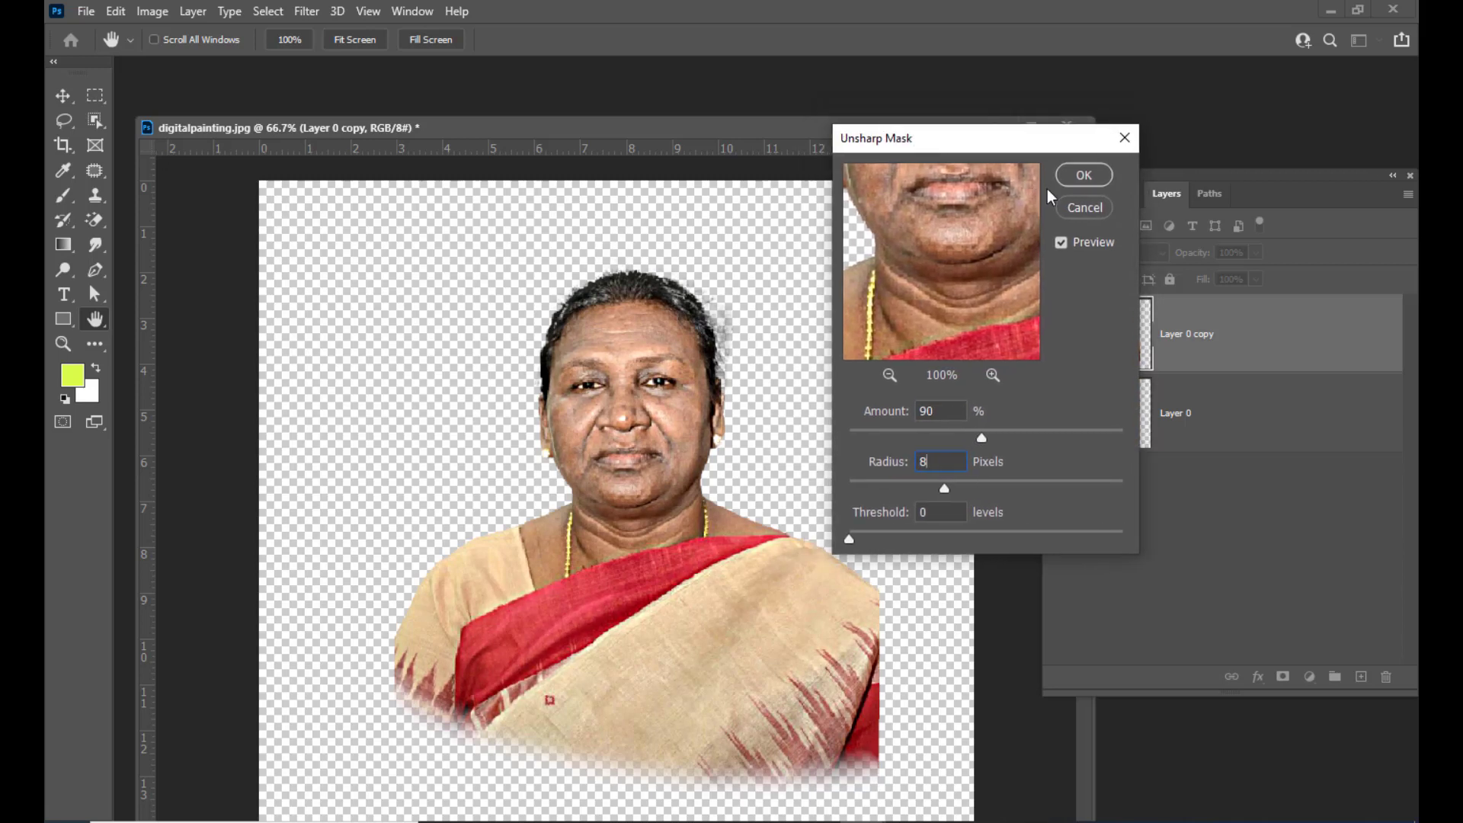
pyautogui.click(1070, 176)
pyautogui.moveTo(469, 127); pyautogui.dragTo(587, 144)
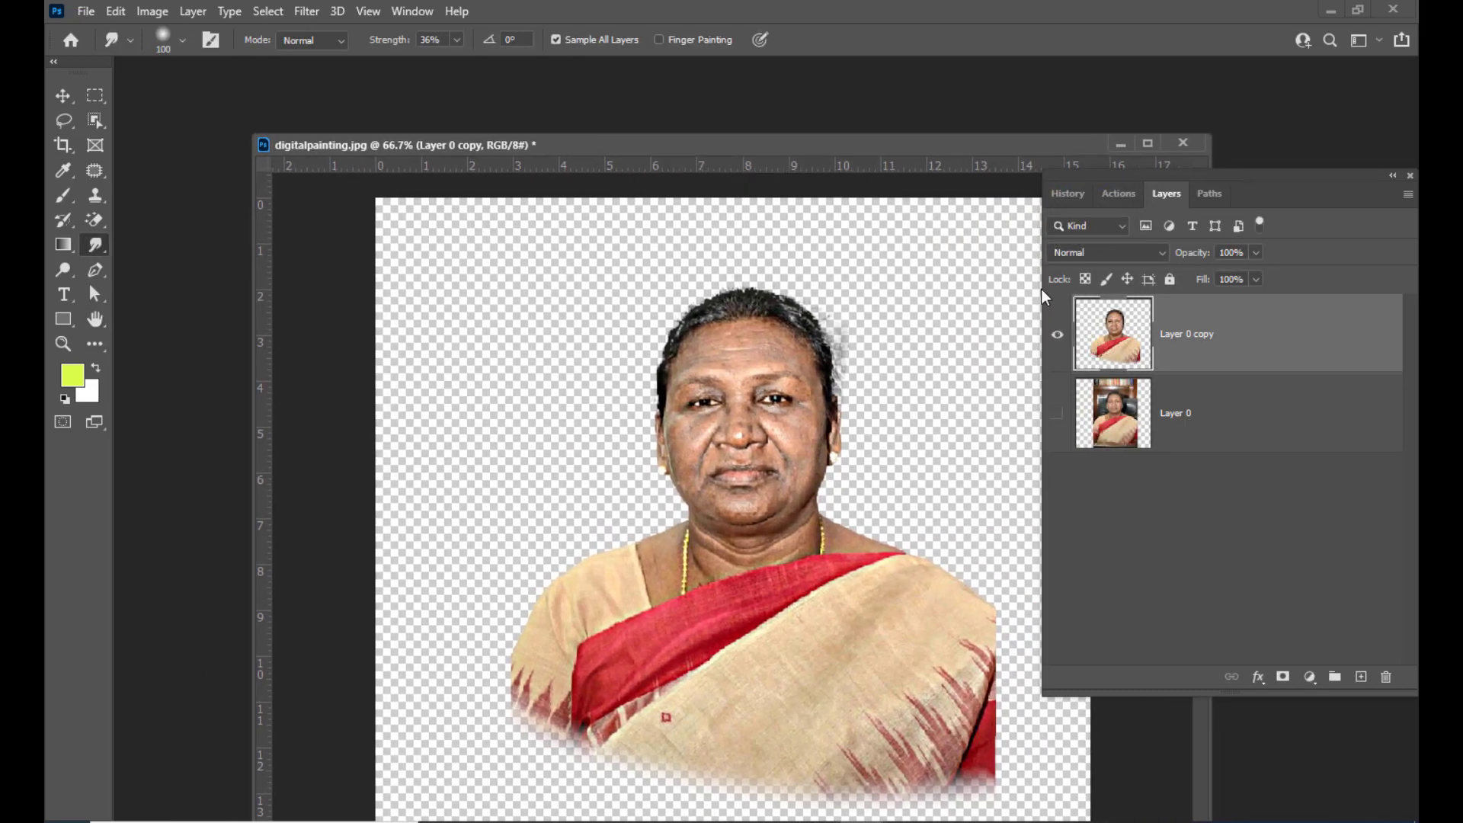
pyautogui.hotkey('ctrl', '+')
pyautogui.hotkey('ctrl', '+')
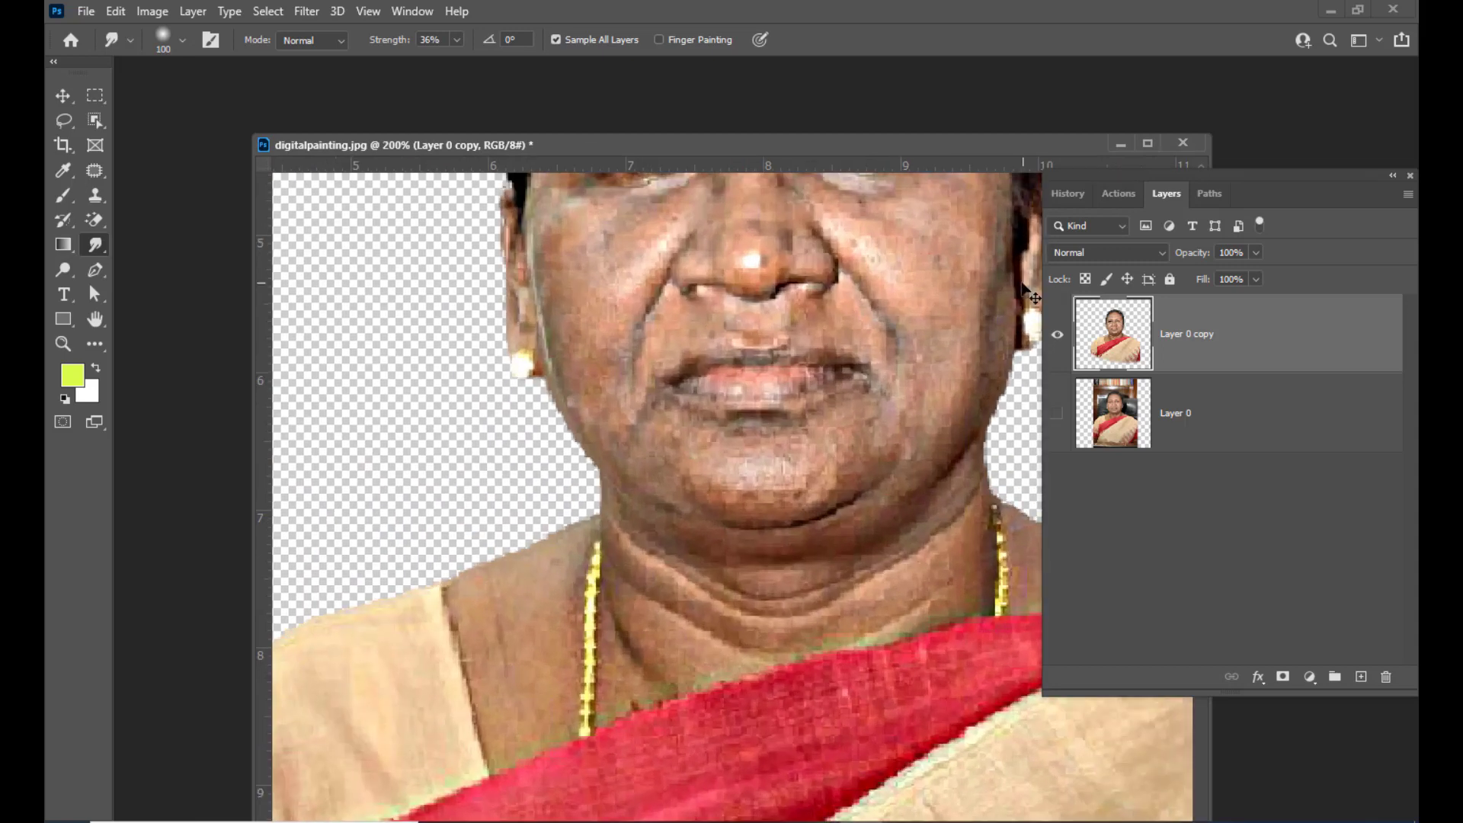
pyautogui.hotkey('ctrl', '-')
pyautogui.scroll(3, 914, 268)
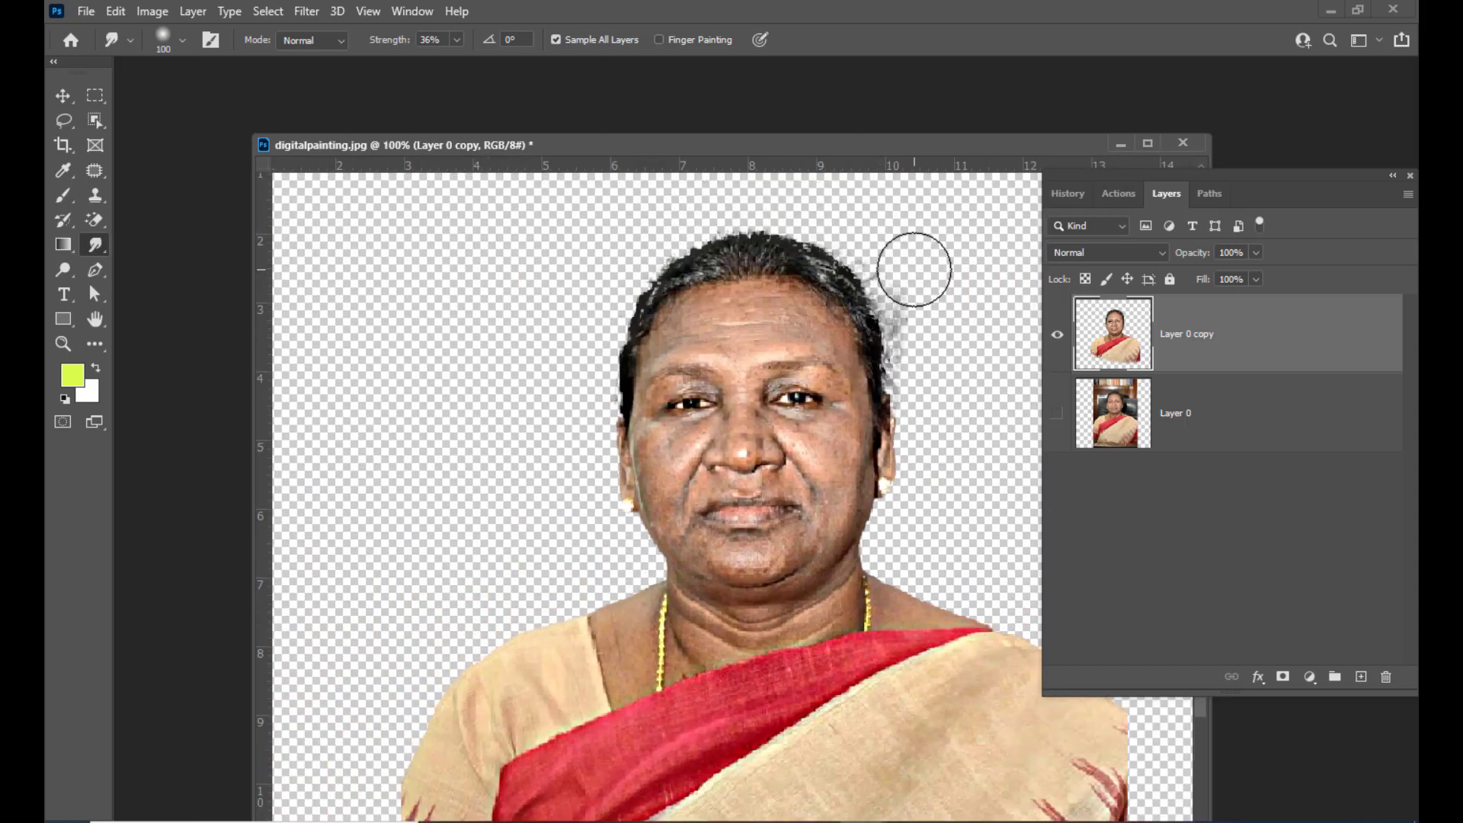
pyautogui.hotkey('ctrl', '+')
pyautogui.hotkey('ctrl', '-')
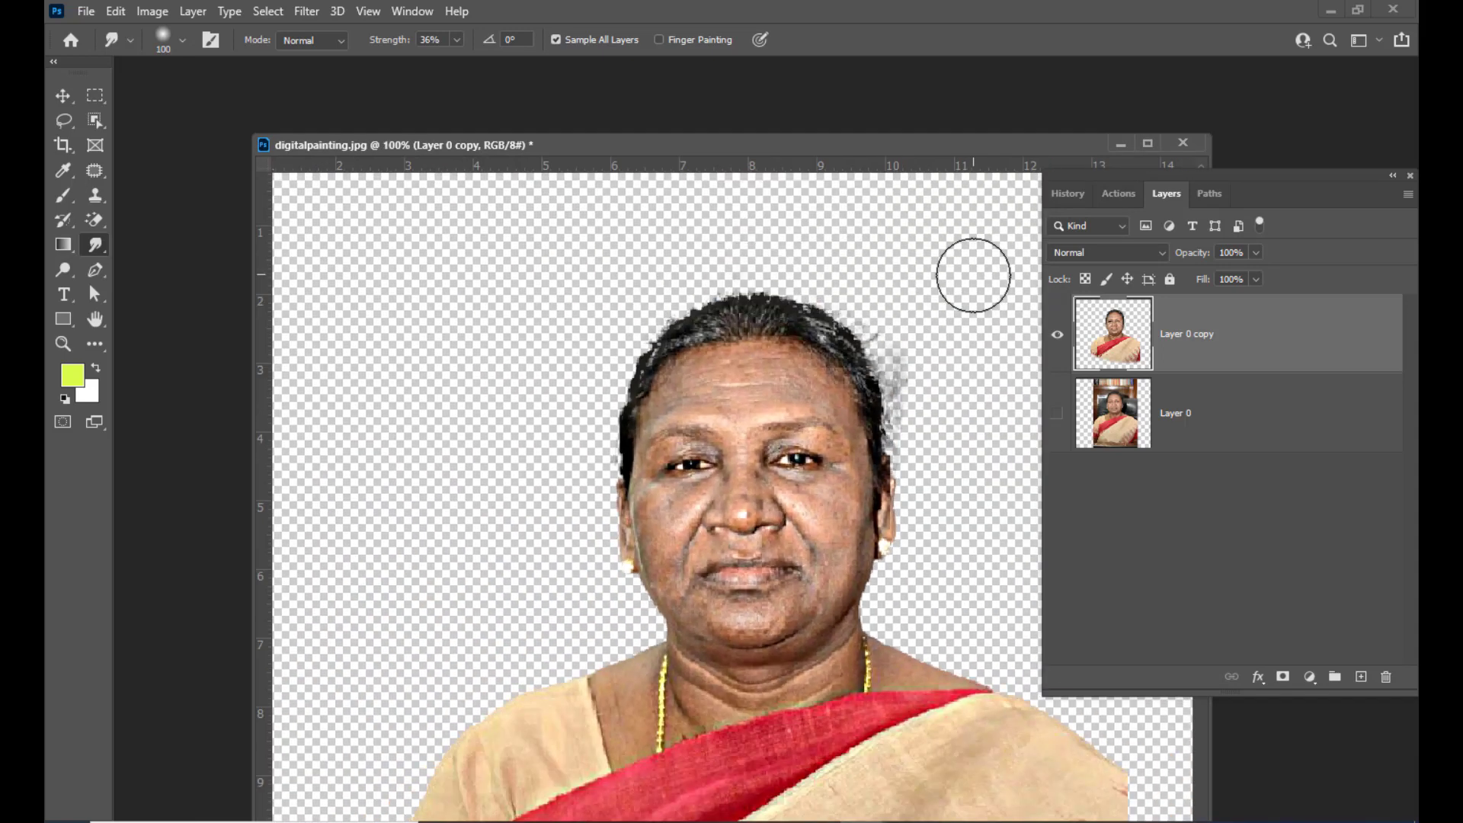
pyautogui.moveTo(751, 154); pyautogui.dragTo(698, 158)
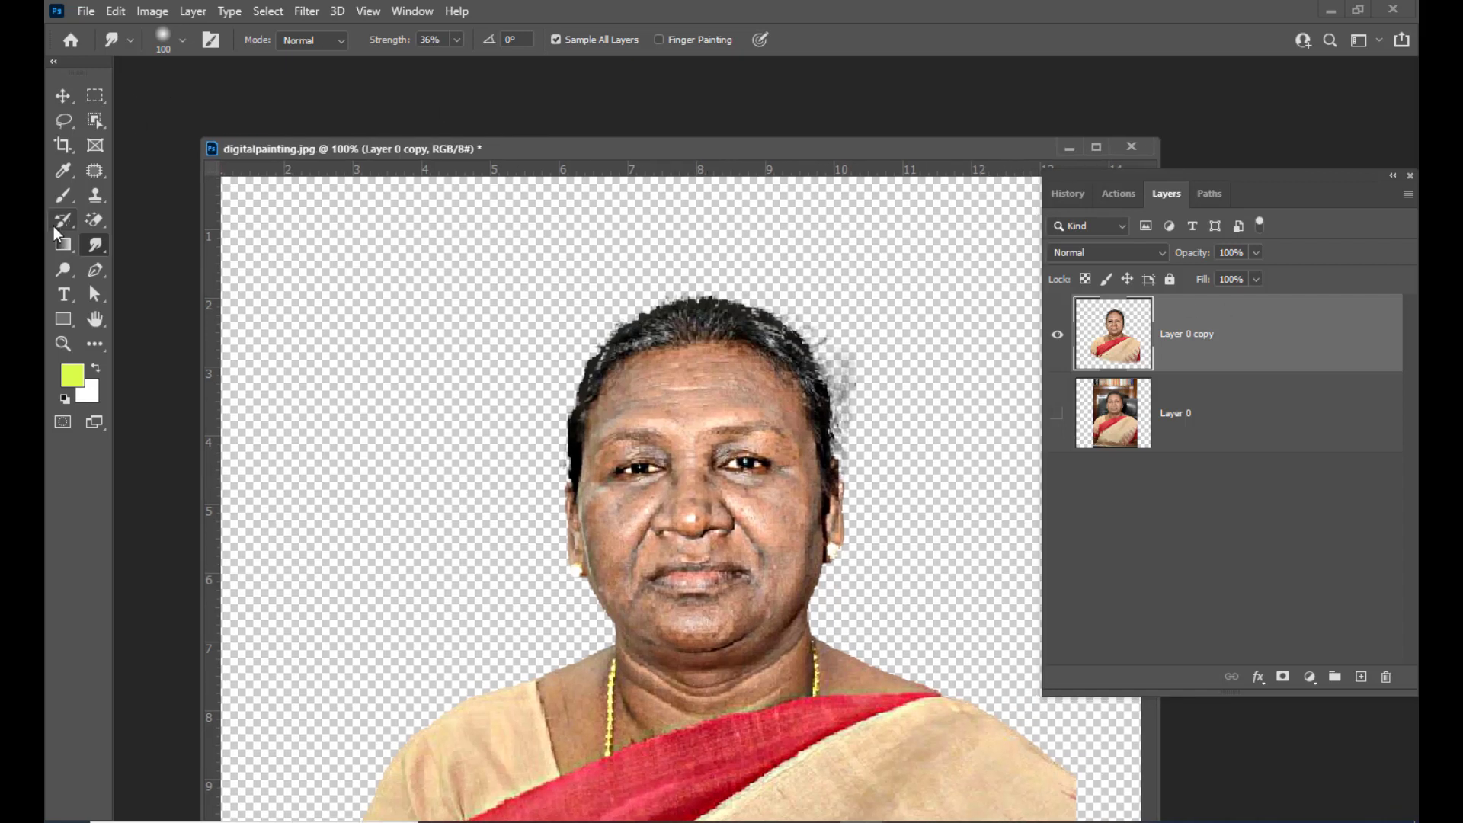
pyautogui.rightClick(89, 247)
pyautogui.click(149, 245)
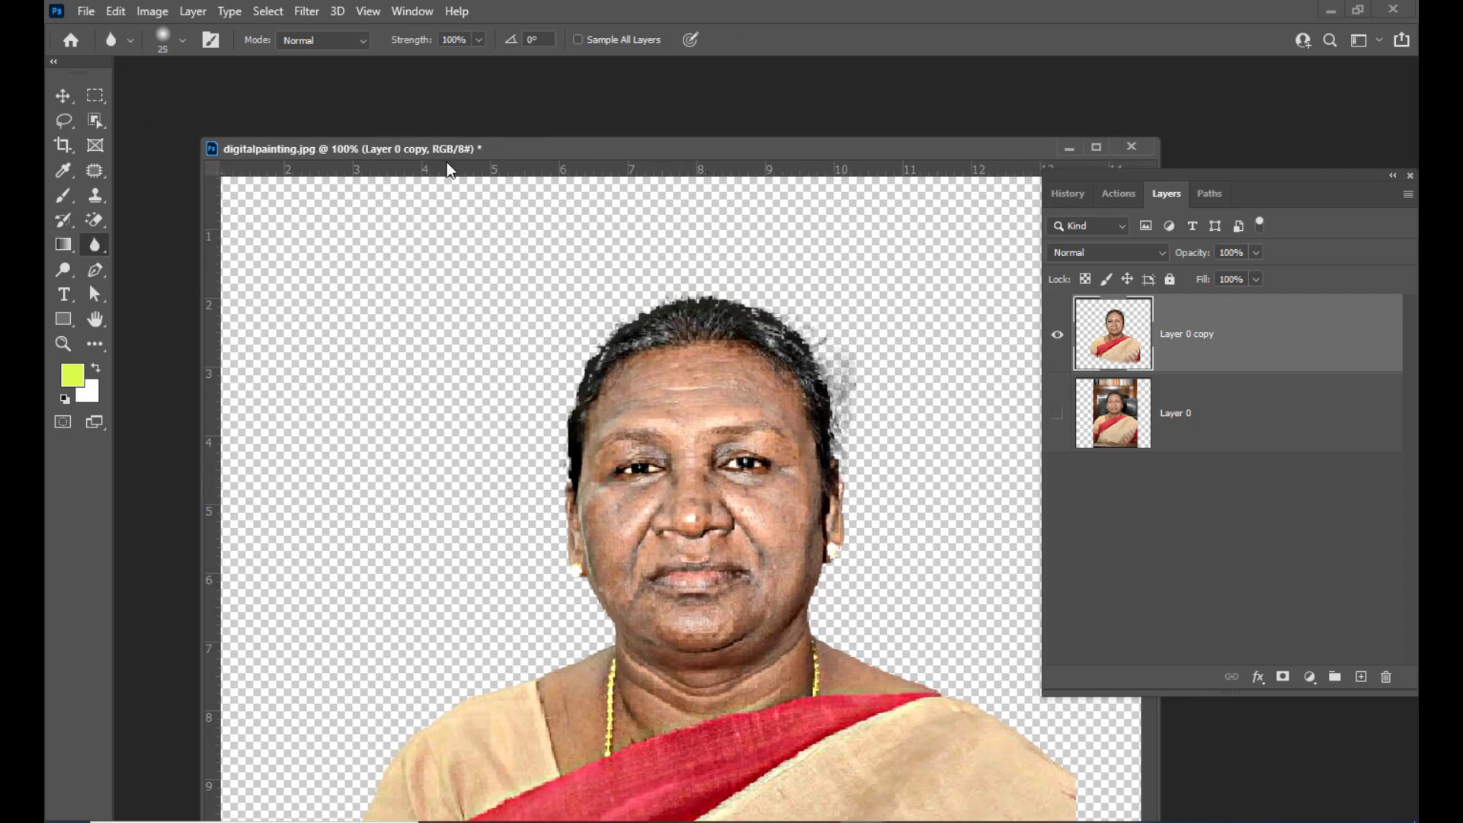
pyautogui.rightClick(96, 245)
pyautogui.click(147, 277)
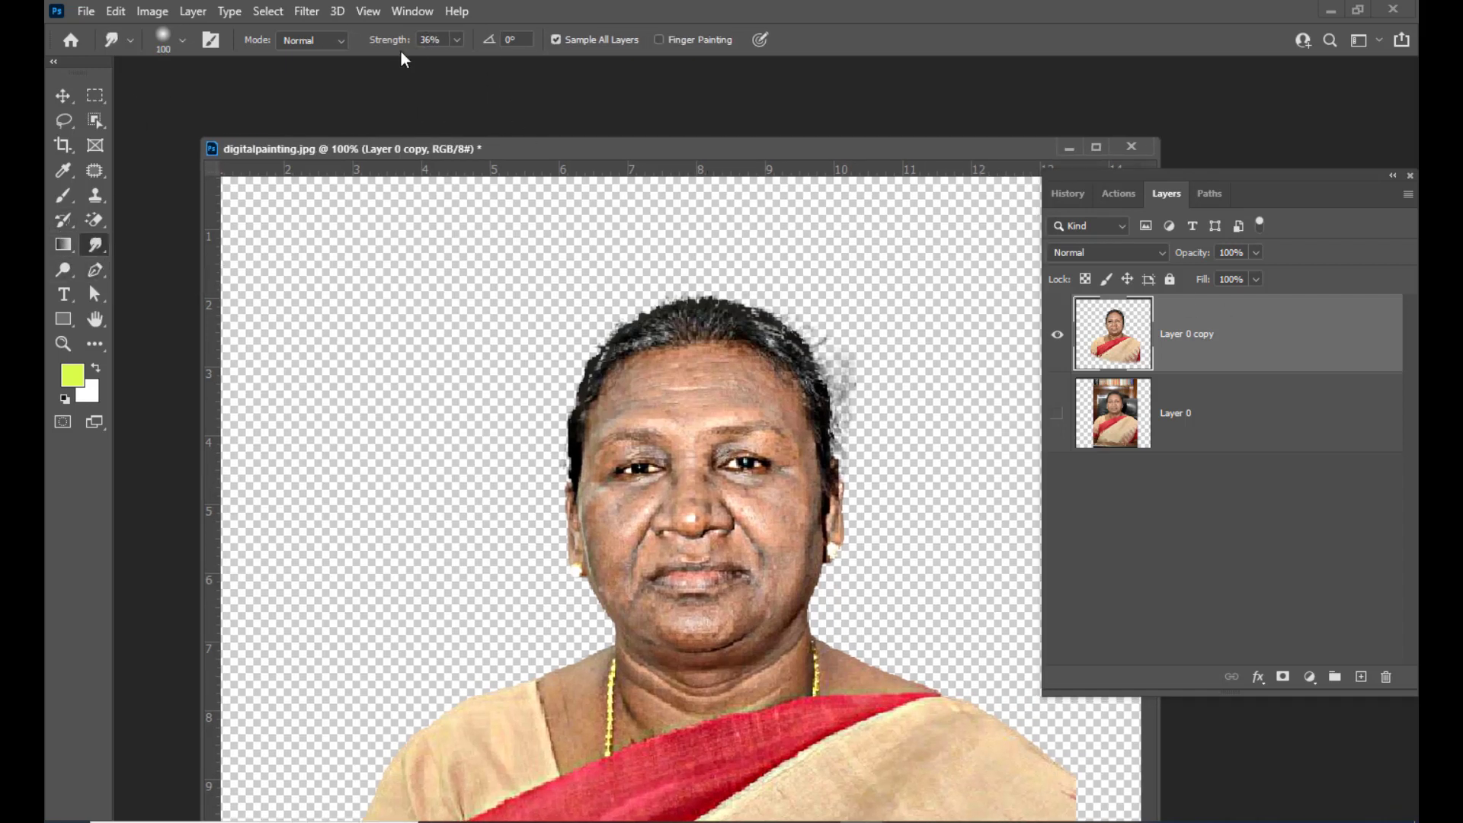
pyautogui.click(441, 40)
pyautogui.press('Return')
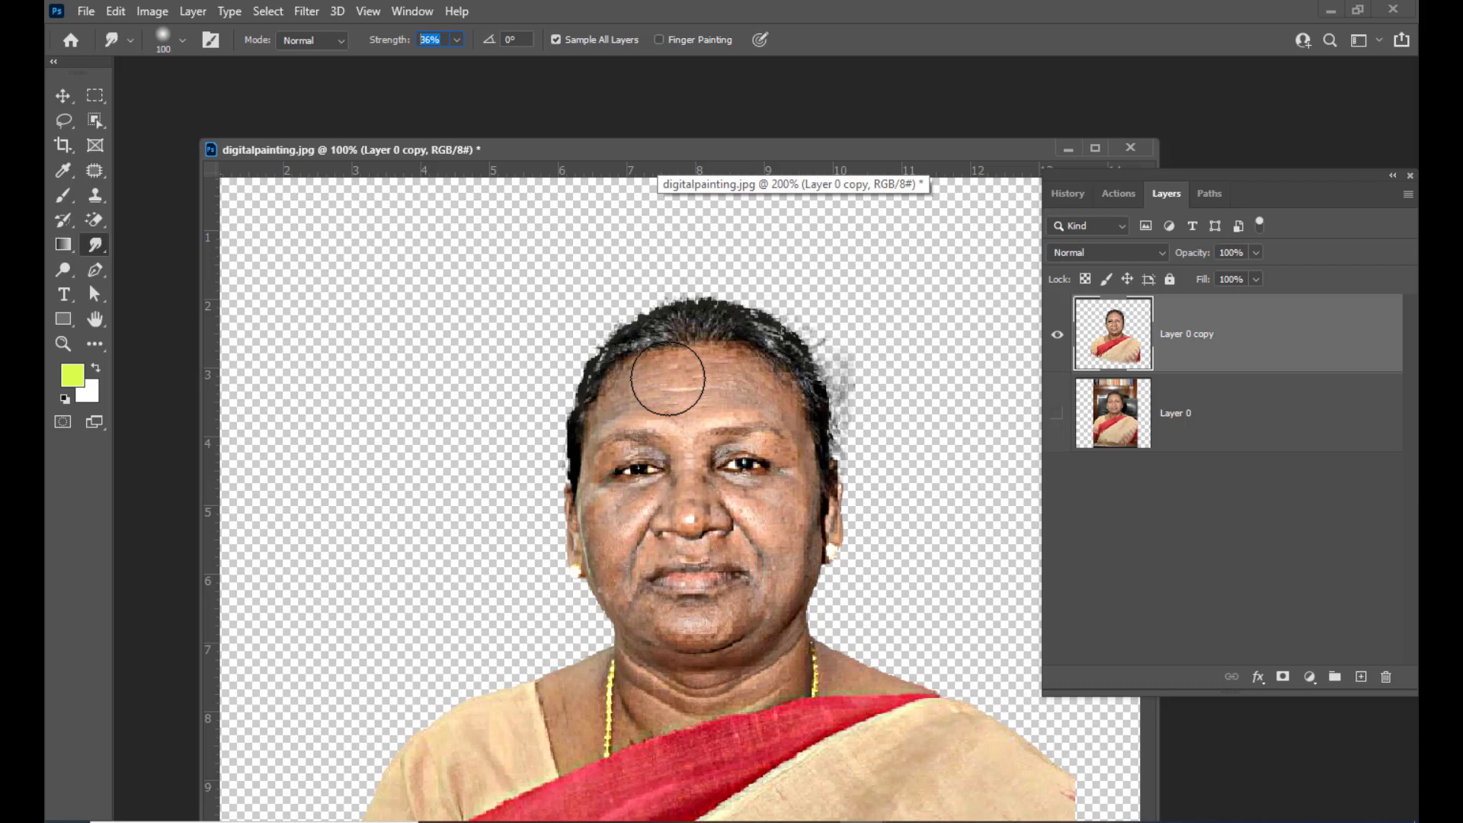
# Set the Smudge brush size to 25 px
pyautogui.hotkey('ctrl', '+')
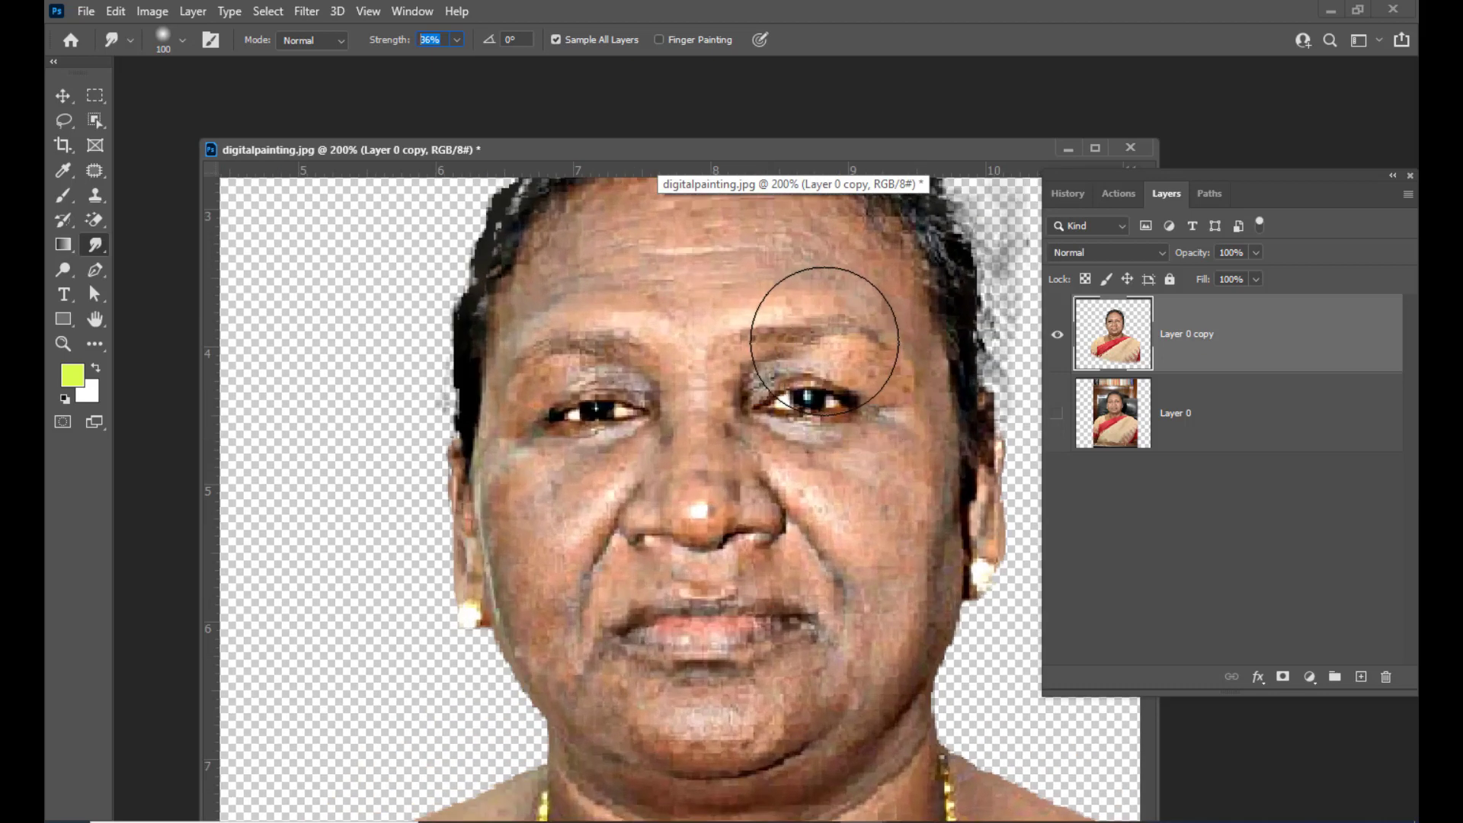
pyautogui.hotkey('ctrl', '-')
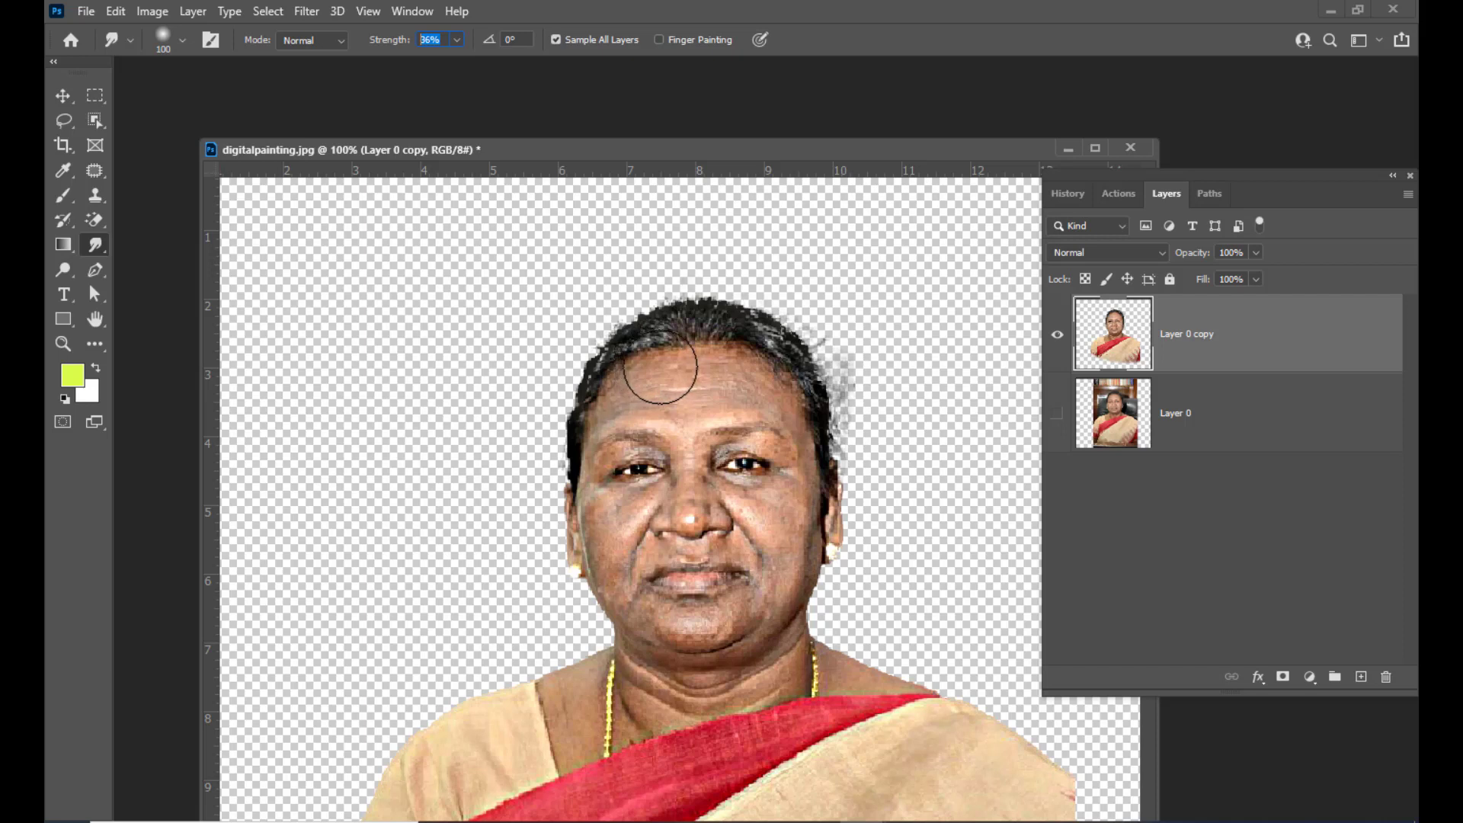
pyautogui.rightClick(527, 306)
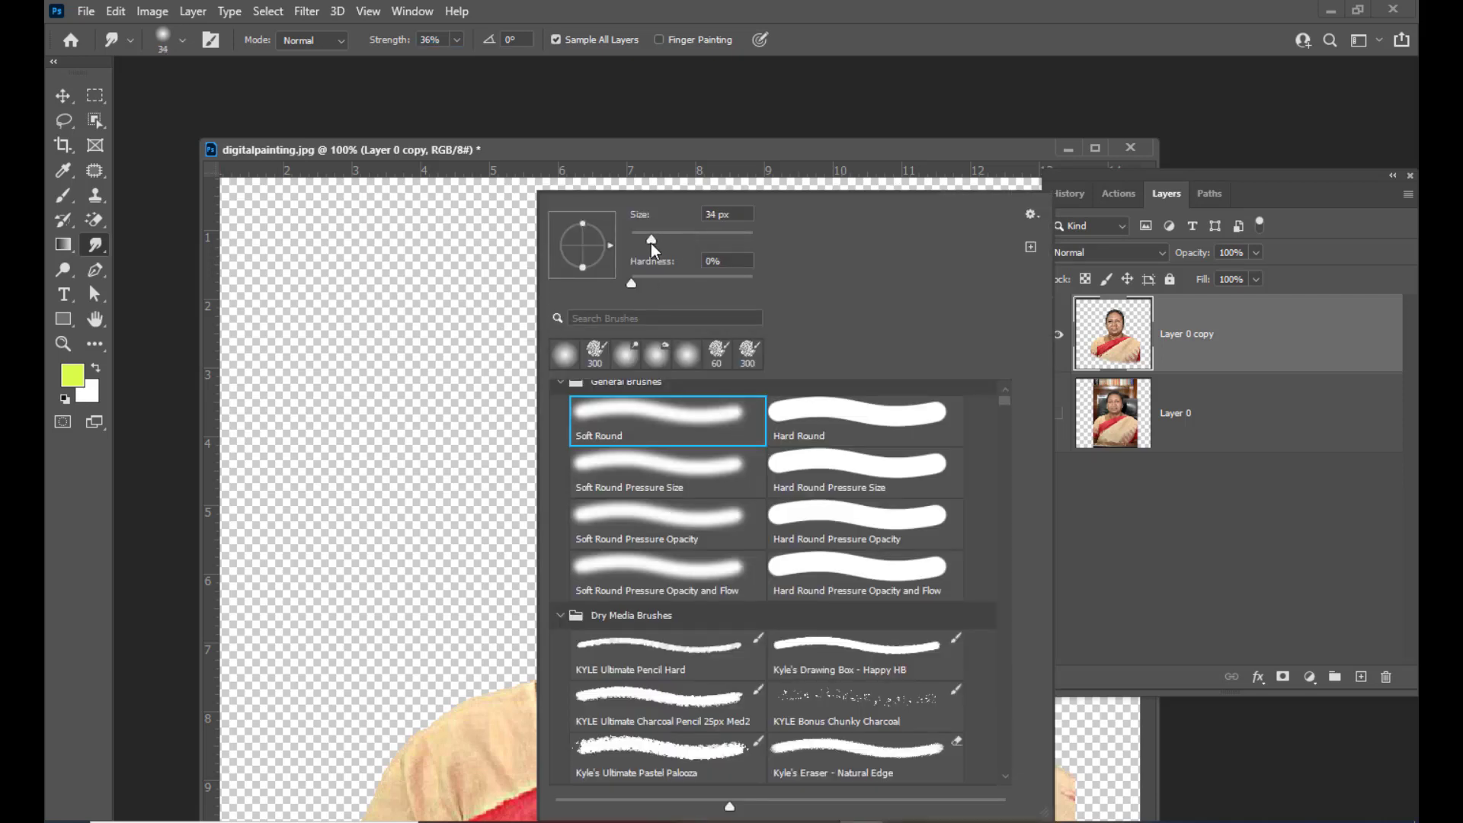
pyautogui.click(646, 244)
pyautogui.click(675, 150)
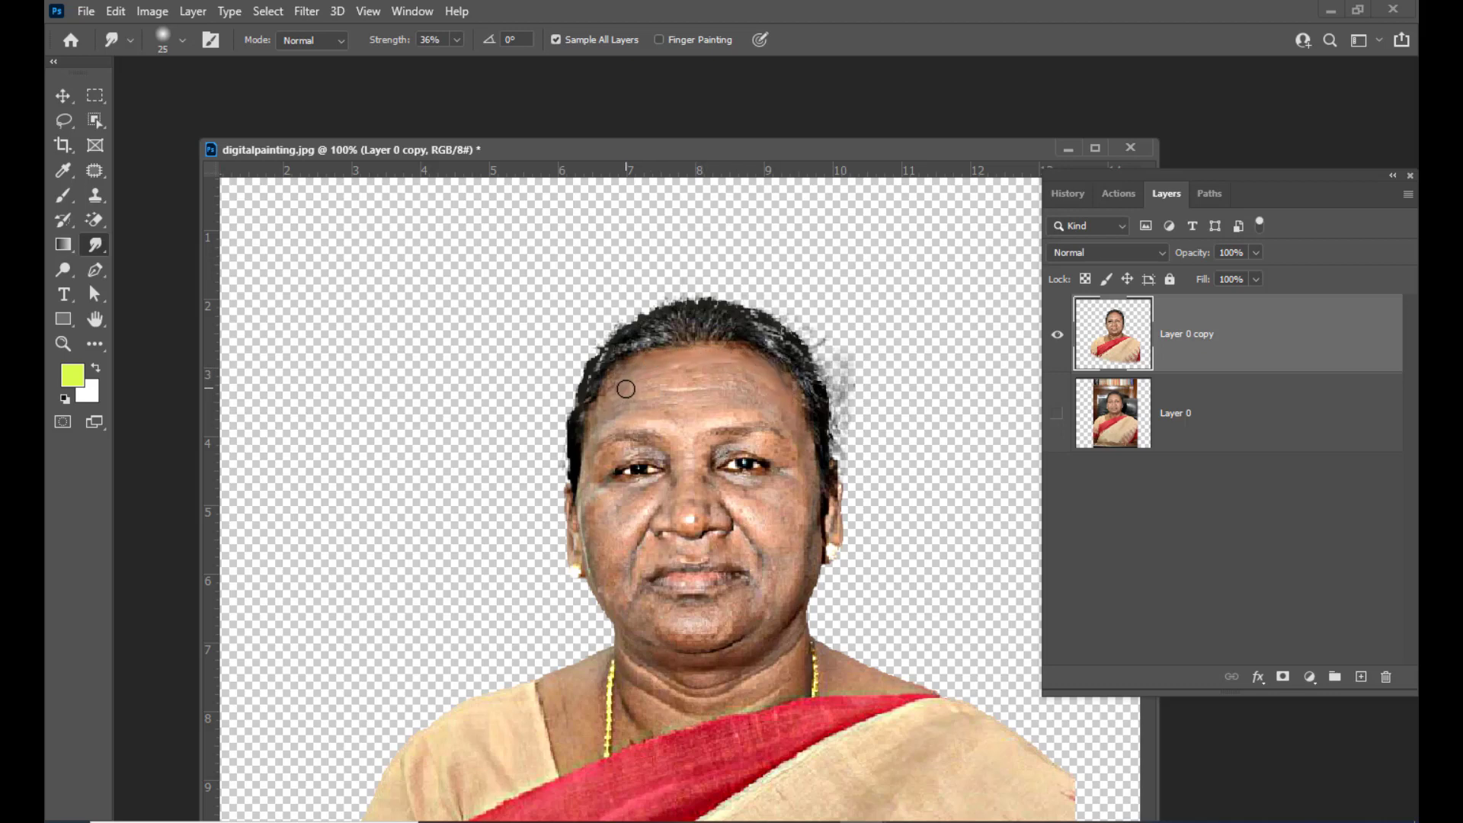
# Smudge the forehead, brows and cheeks to blend the skin texture into soft strokes
pyautogui.hotkey('ctrl', '+')
pyautogui.scroll(3, 728, 346)
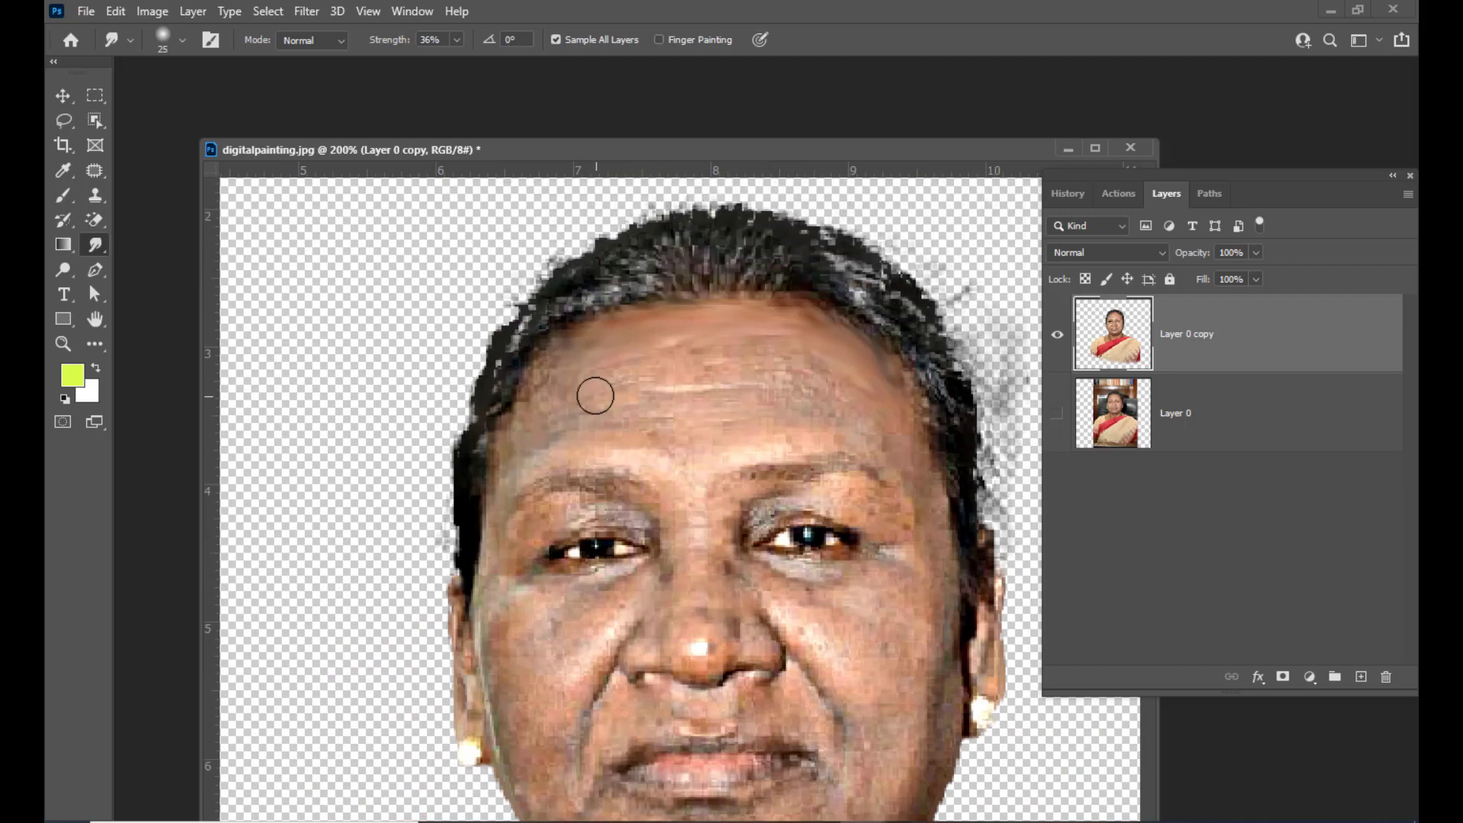
pyautogui.moveTo(684, 362)
pyautogui.mouseDown()
pyautogui.moveTo(858, 401)
pyautogui.moveTo(848, 396)
pyautogui.mouseUp()
pyautogui.moveTo(633, 415)
pyautogui.mouseDown()
pyautogui.moveTo(583, 418)
pyautogui.moveTo(704, 399)
pyautogui.moveTo(666, 392)
pyautogui.moveTo(771, 398)
pyautogui.moveTo(737, 424)
pyautogui.moveTo(790, 417)
pyautogui.moveTo(765, 433)
pyautogui.moveTo(837, 436)
pyautogui.moveTo(587, 439)
pyautogui.moveTo(797, 416)
pyautogui.moveTo(872, 437)
pyautogui.mouseUp()
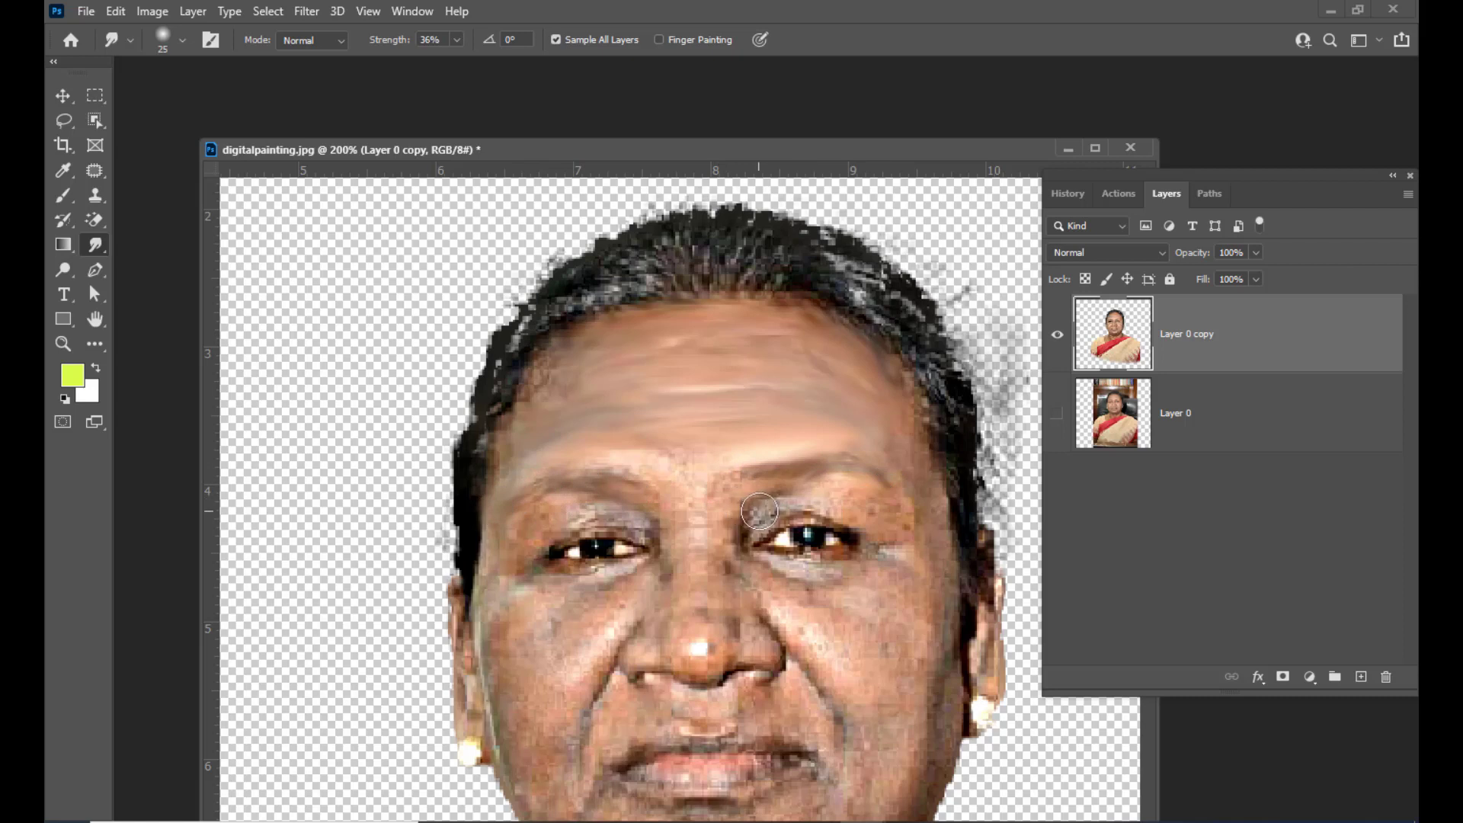
pyautogui.press('[')
pyautogui.press('[')
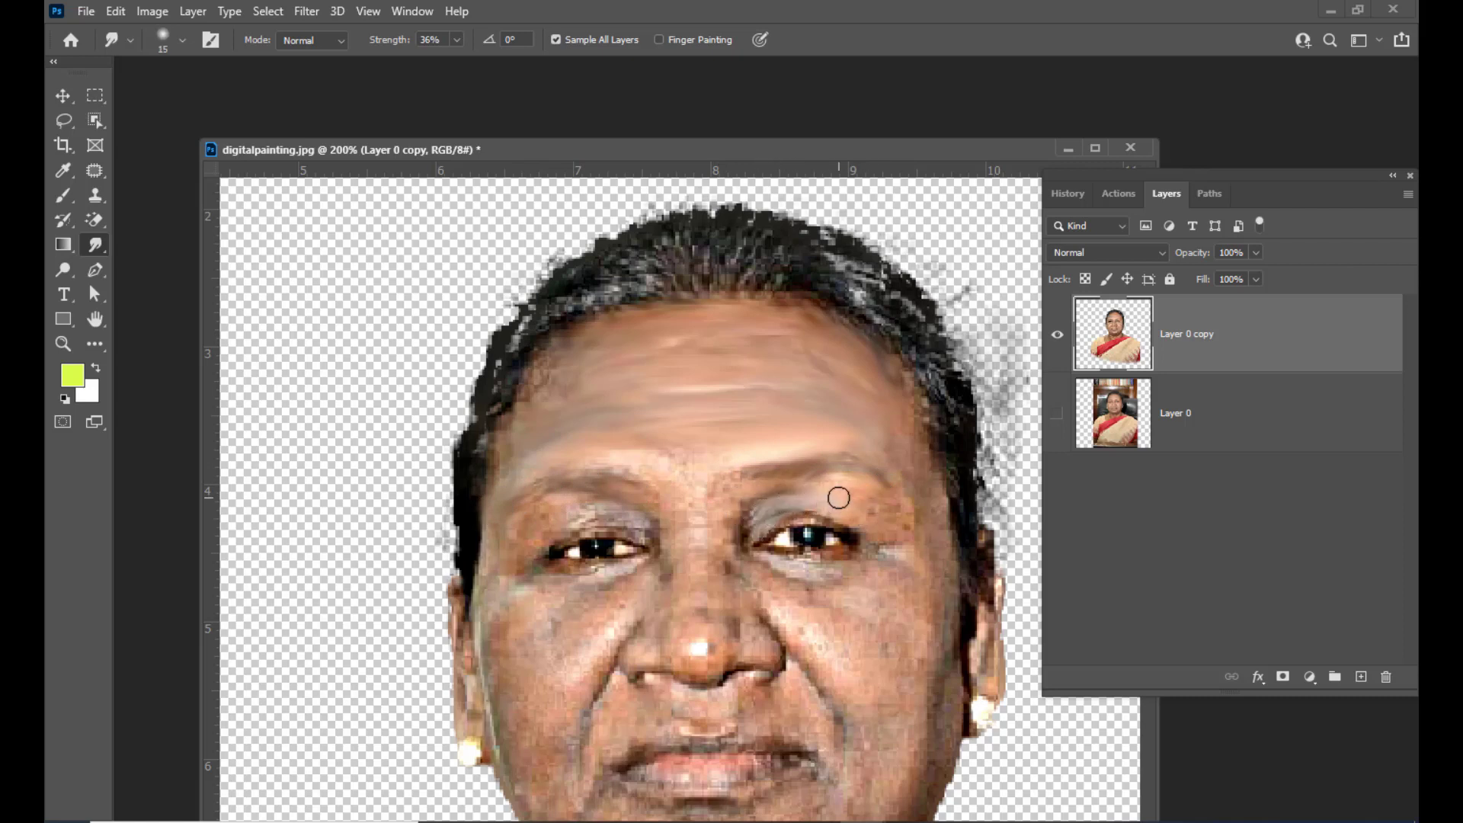
pyautogui.moveTo(774, 569); pyautogui.dragTo(836, 579)
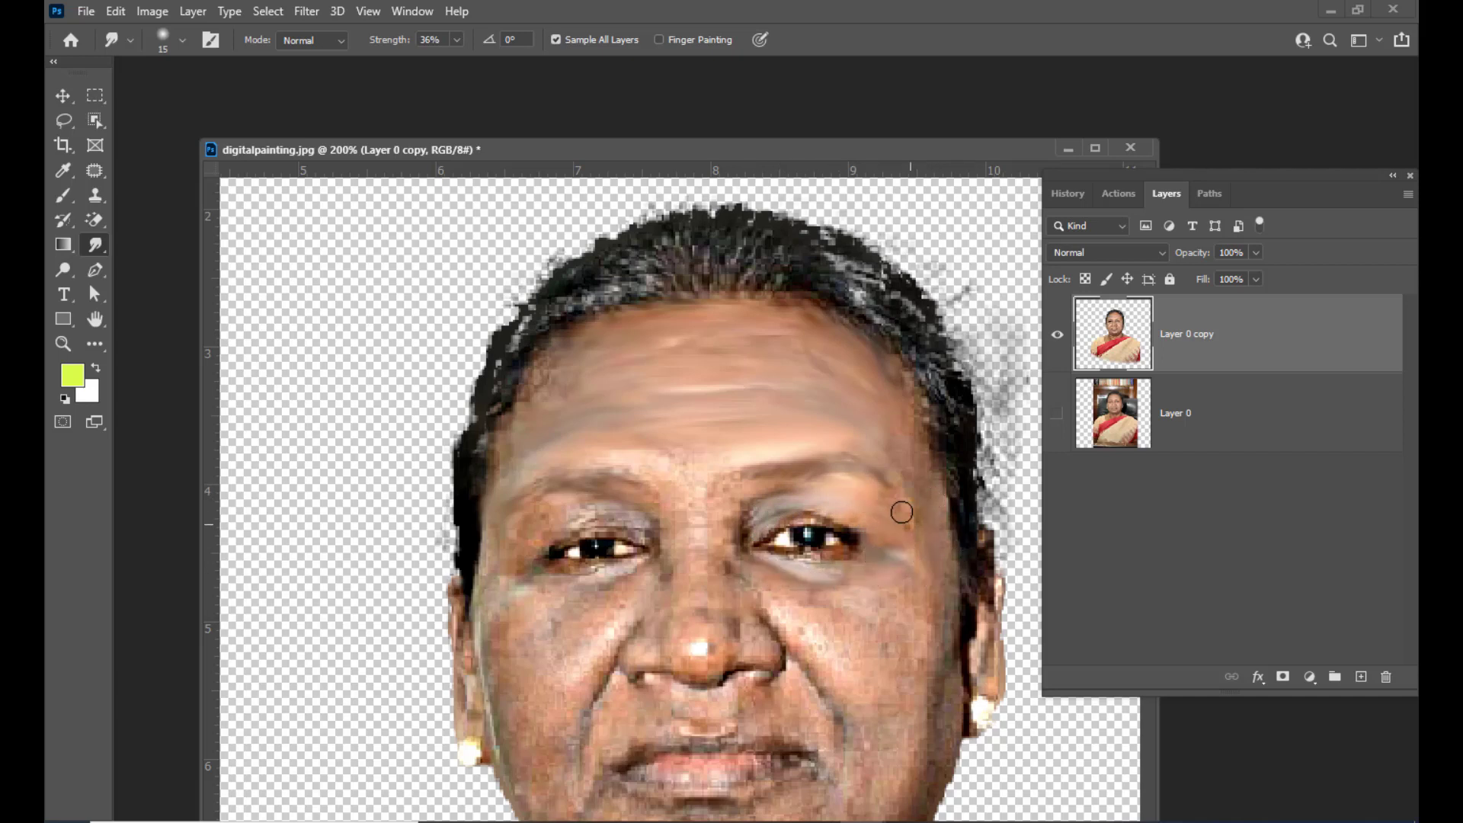
pyautogui.press(']')
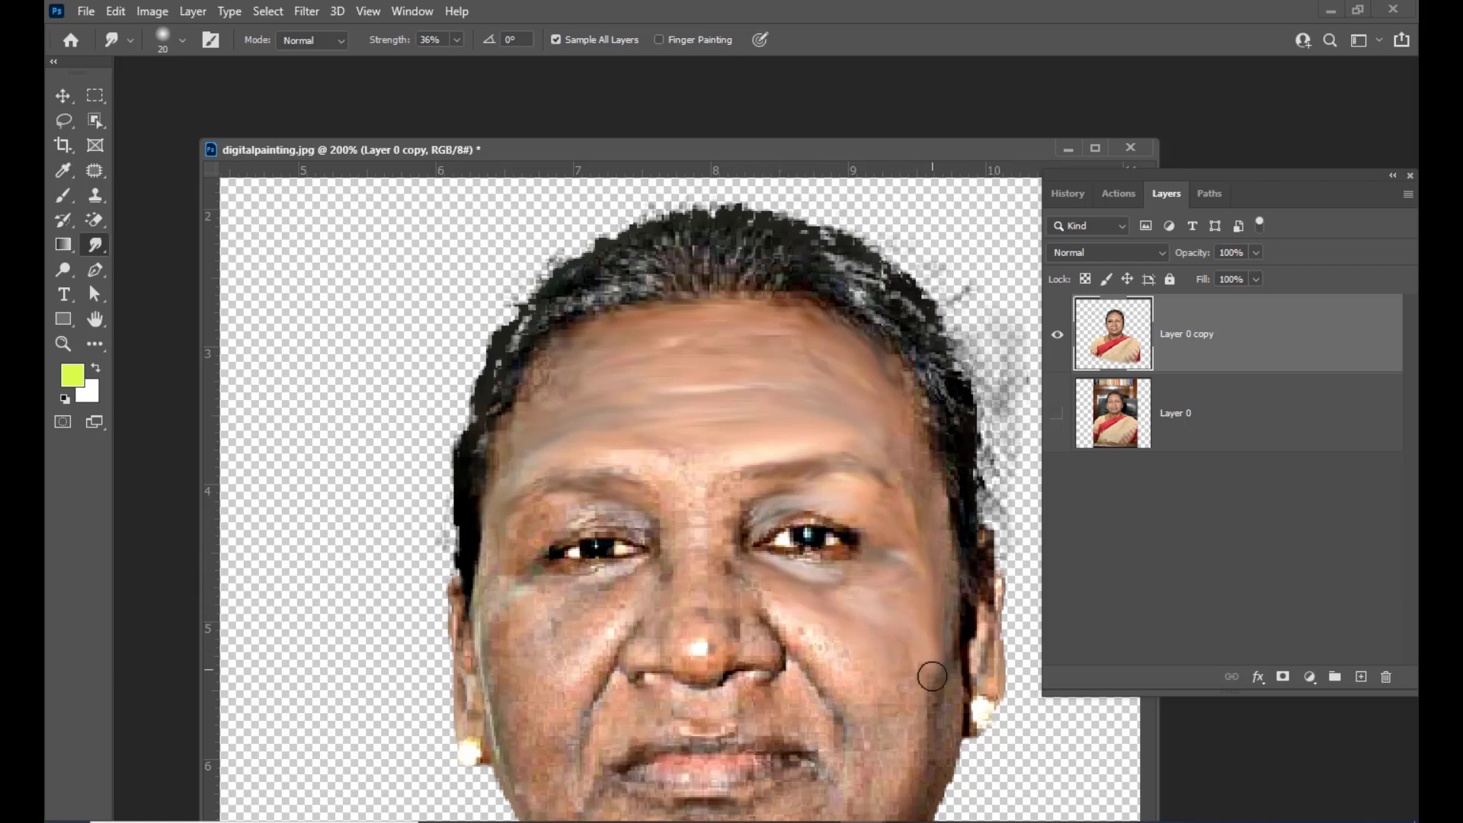
pyautogui.moveTo(788, 640)
pyautogui.mouseDown()
pyautogui.moveTo(839, 688)
pyautogui.moveTo(843, 663)
pyautogui.moveTo(916, 760)
pyautogui.moveTo(931, 700)
pyautogui.mouseUp()
pyautogui.moveTo(705, 602)
pyautogui.mouseDown()
pyautogui.moveTo(719, 526)
pyautogui.moveTo(637, 483)
pyautogui.moveTo(750, 450)
pyautogui.mouseUp()
pyautogui.moveTo(618, 609); pyautogui.dragTo(593, 584)
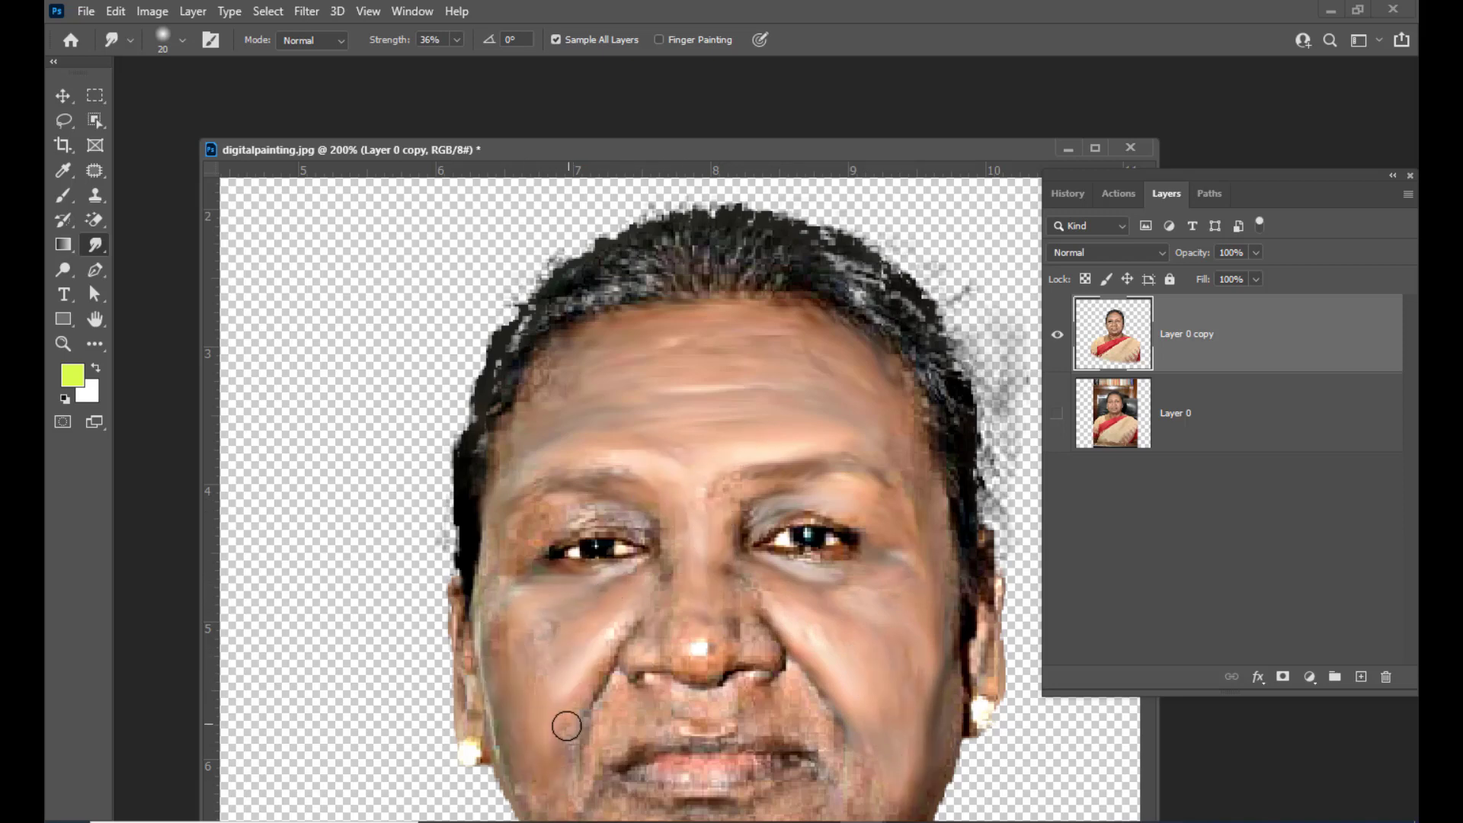
# Smudge around the nose, mouth and chin with a smaller brush to smooth the skin
pyautogui.press('[')
pyautogui.scroll(-2, 553, 697)
pyautogui.moveTo(553, 697)
pyautogui.mouseDown()
pyautogui.moveTo(686, 702)
pyautogui.moveTo(830, 679)
pyautogui.moveTo(634, 768)
pyautogui.moveTo(844, 706)
pyautogui.mouseUp()
pyautogui.press(']')
pyautogui.press('[')
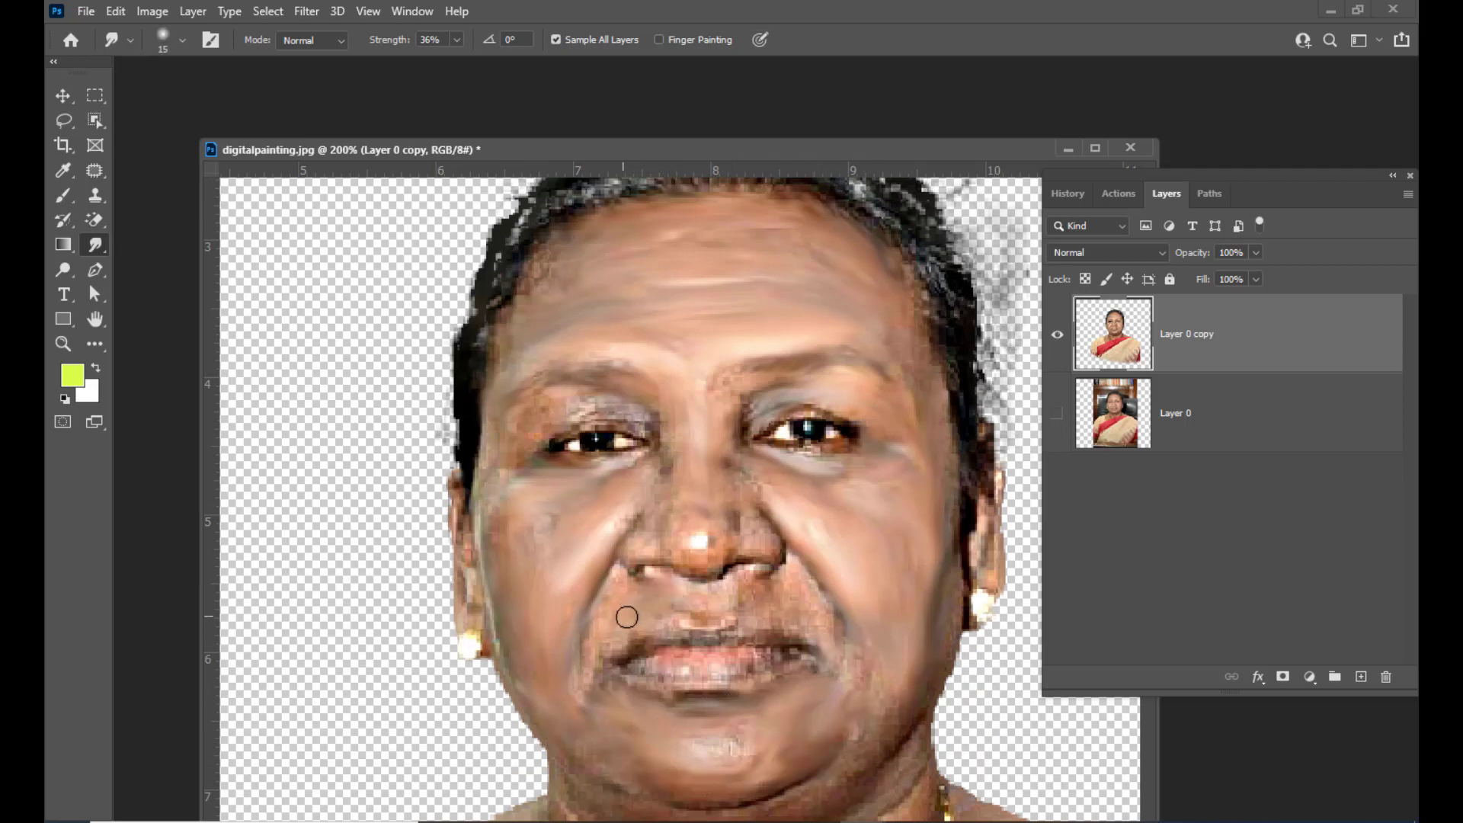
pyautogui.moveTo(627, 618)
pyautogui.mouseDown()
pyautogui.moveTo(695, 623)
pyautogui.moveTo(720, 599)
pyautogui.moveTo(850, 628)
pyautogui.moveTo(802, 621)
pyautogui.moveTo(897, 713)
pyautogui.moveTo(817, 787)
pyautogui.moveTo(673, 812)
pyautogui.moveTo(807, 782)
pyautogui.moveTo(906, 715)
pyautogui.mouseUp()
pyautogui.moveTo(696, 536)
pyautogui.mouseDown()
pyautogui.moveTo(746, 541)
pyautogui.moveTo(719, 480)
pyautogui.moveTo(622, 547)
pyautogui.mouseUp()
pyautogui.moveTo(749, 554)
pyautogui.mouseDown()
pyautogui.moveTo(736, 516)
pyautogui.moveTo(781, 554)
pyautogui.moveTo(723, 381)
pyautogui.mouseUp()
pyautogui.scroll(-3, 645, 361)
pyautogui.moveTo(628, 547)
pyautogui.mouseDown()
pyautogui.moveTo(769, 534)
pyautogui.moveTo(671, 565)
pyautogui.moveTo(789, 550)
pyautogui.moveTo(761, 553)
pyautogui.moveTo(763, 587)
pyautogui.moveTo(666, 597)
pyautogui.moveTo(596, 579)
pyautogui.moveTo(799, 549)
pyautogui.mouseUp()
pyautogui.moveTo(882, 669); pyautogui.dragTo(855, 693)
pyautogui.moveTo(576, 687)
pyautogui.mouseDown()
pyautogui.moveTo(602, 718)
pyautogui.moveTo(594, 736)
pyautogui.moveTo(634, 724)
pyautogui.moveTo(810, 750)
pyautogui.moveTo(576, 698)
pyautogui.moveTo(709, 773)
pyautogui.moveTo(930, 679)
pyautogui.mouseUp()
pyautogui.scroll(-3, 930, 678)
pyautogui.press(']')
pyautogui.press(']')
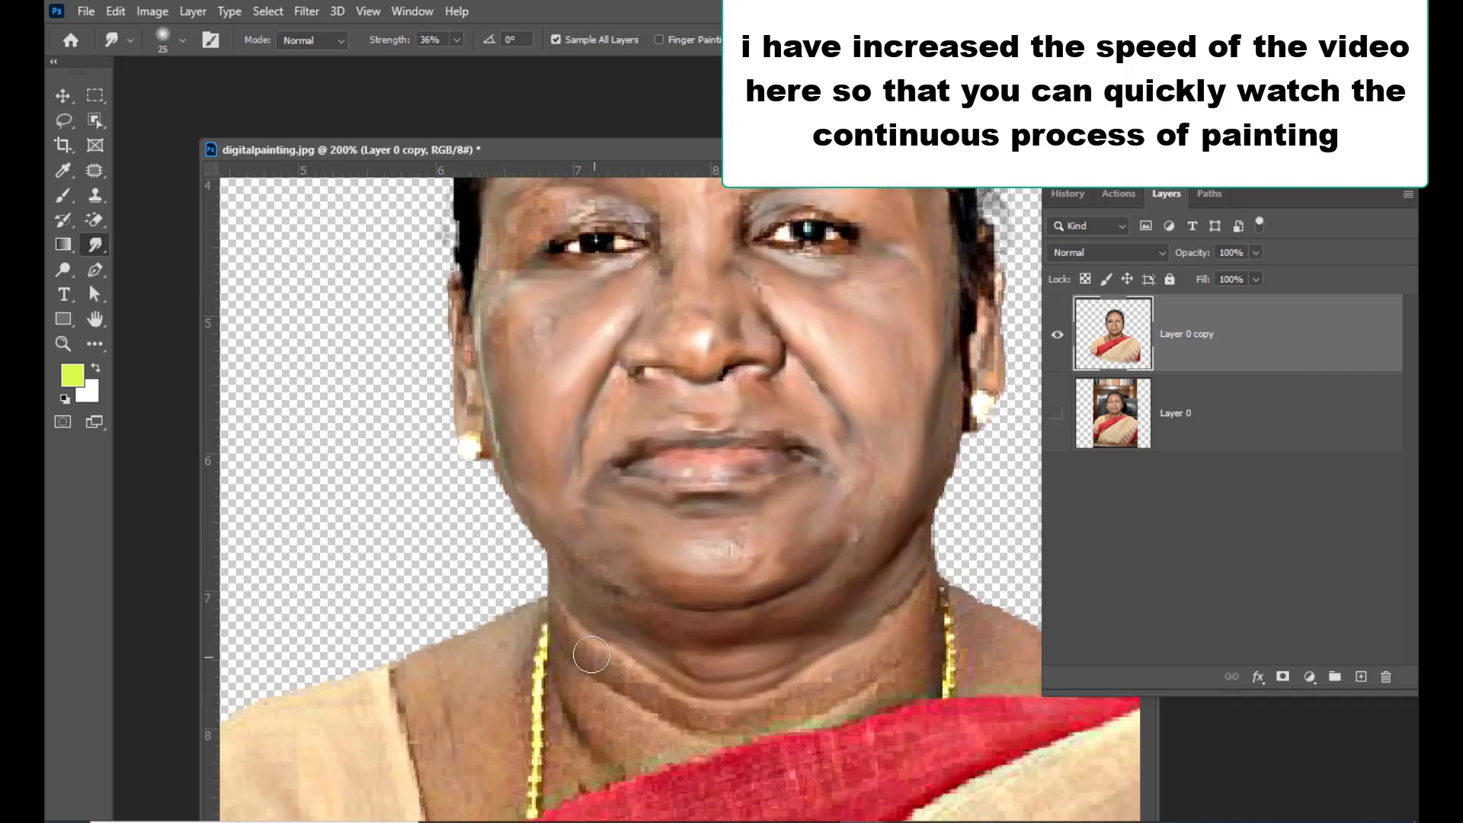
# Smudge the neck and collar area to soften the folds and texture
pyautogui.moveTo(592, 654)
pyautogui.mouseDown()
pyautogui.moveTo(682, 704)
pyautogui.moveTo(912, 633)
pyautogui.moveTo(912, 605)
pyautogui.moveTo(959, 619)
pyautogui.moveTo(946, 695)
pyautogui.mouseUp()
pyautogui.press('[')
pyautogui.press('[')
pyautogui.press('[')
pyautogui.moveTo(947, 596); pyautogui.dragTo(944, 698)
pyautogui.press(']')
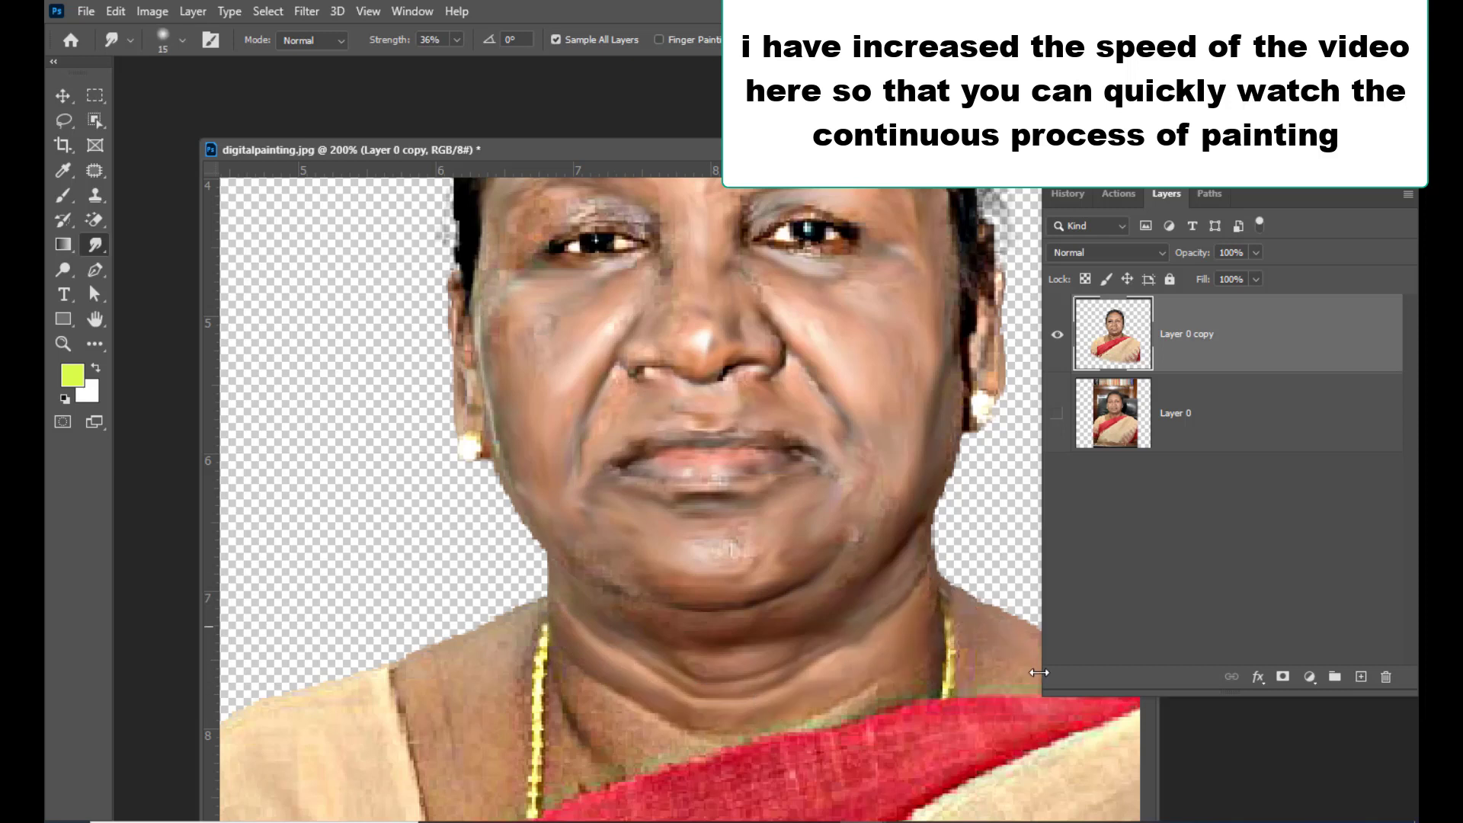
pyautogui.moveTo(980, 621); pyautogui.dragTo(968, 691)
pyautogui.moveTo(583, 713)
pyautogui.mouseDown()
pyautogui.moveTo(581, 736)
pyautogui.moveTo(645, 775)
pyautogui.mouseUp()
pyautogui.moveTo(545, 626); pyautogui.dragTo(532, 819)
pyautogui.moveTo(507, 600)
pyautogui.mouseDown()
pyautogui.moveTo(423, 683)
pyautogui.moveTo(415, 762)
pyautogui.mouseUp()
pyautogui.moveTo(452, 748)
pyautogui.mouseDown()
pyautogui.moveTo(517, 687)
pyautogui.moveTo(526, 786)
pyautogui.mouseUp()
pyautogui.scroll(-10, 526, 786)
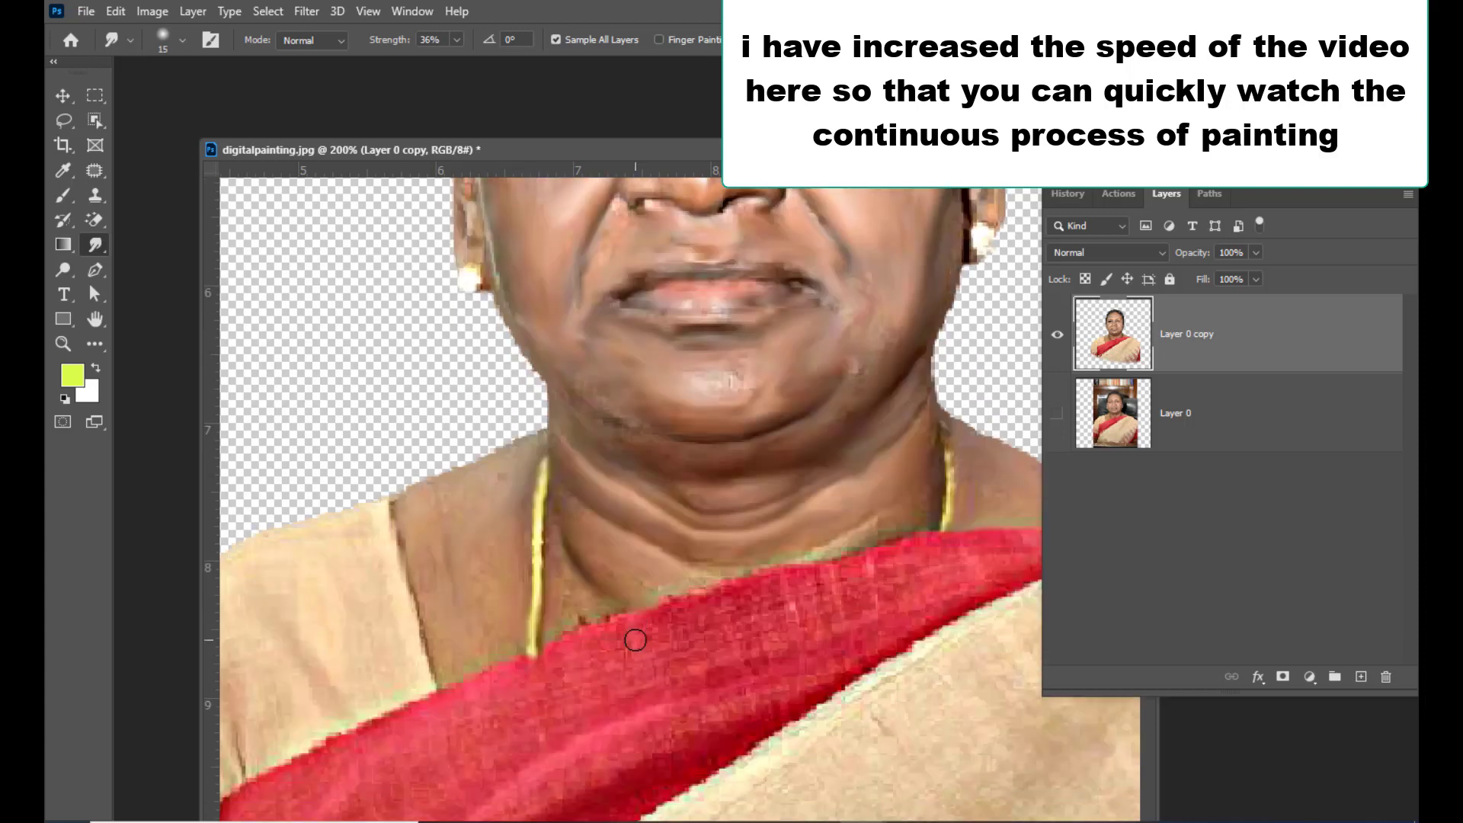
# Smudge the red sari border, sari folds and blouse shoulders to soften the fabric texture
pyautogui.hotkey('ctrl', '-')
pyautogui.press(']')
pyautogui.moveTo(693, 617)
pyautogui.mouseDown()
pyautogui.moveTo(494, 670)
pyautogui.moveTo(548, 674)
pyautogui.moveTo(460, 731)
pyautogui.moveTo(671, 671)
pyautogui.mouseUp()
pyautogui.press(']')
pyautogui.moveTo(820, 620); pyautogui.dragTo(455, 794)
pyautogui.moveTo(455, 794)
pyautogui.mouseDown()
pyautogui.moveTo(567, 742)
pyautogui.moveTo(474, 801)
pyautogui.mouseUp()
pyautogui.press(']')
pyautogui.moveTo(794, 718)
pyautogui.mouseDown()
pyautogui.moveTo(690, 722)
pyautogui.moveTo(1033, 625)
pyautogui.moveTo(989, 716)
pyautogui.mouseUp()
pyautogui.moveTo(1088, 200); pyautogui.dragTo(1206, 212)
pyautogui.moveTo(1025, 667)
pyautogui.mouseDown()
pyautogui.moveTo(1050, 703)
pyautogui.moveTo(1025, 806)
pyautogui.mouseUp()
pyautogui.press('[')
pyautogui.moveTo(944, 743); pyautogui.dragTo(985, 810)
pyautogui.moveTo(889, 790); pyautogui.dragTo(931, 813)
pyautogui.scroll(-3, 861, 737)
pyautogui.moveTo(864, 759); pyautogui.dragTo(963, 743)
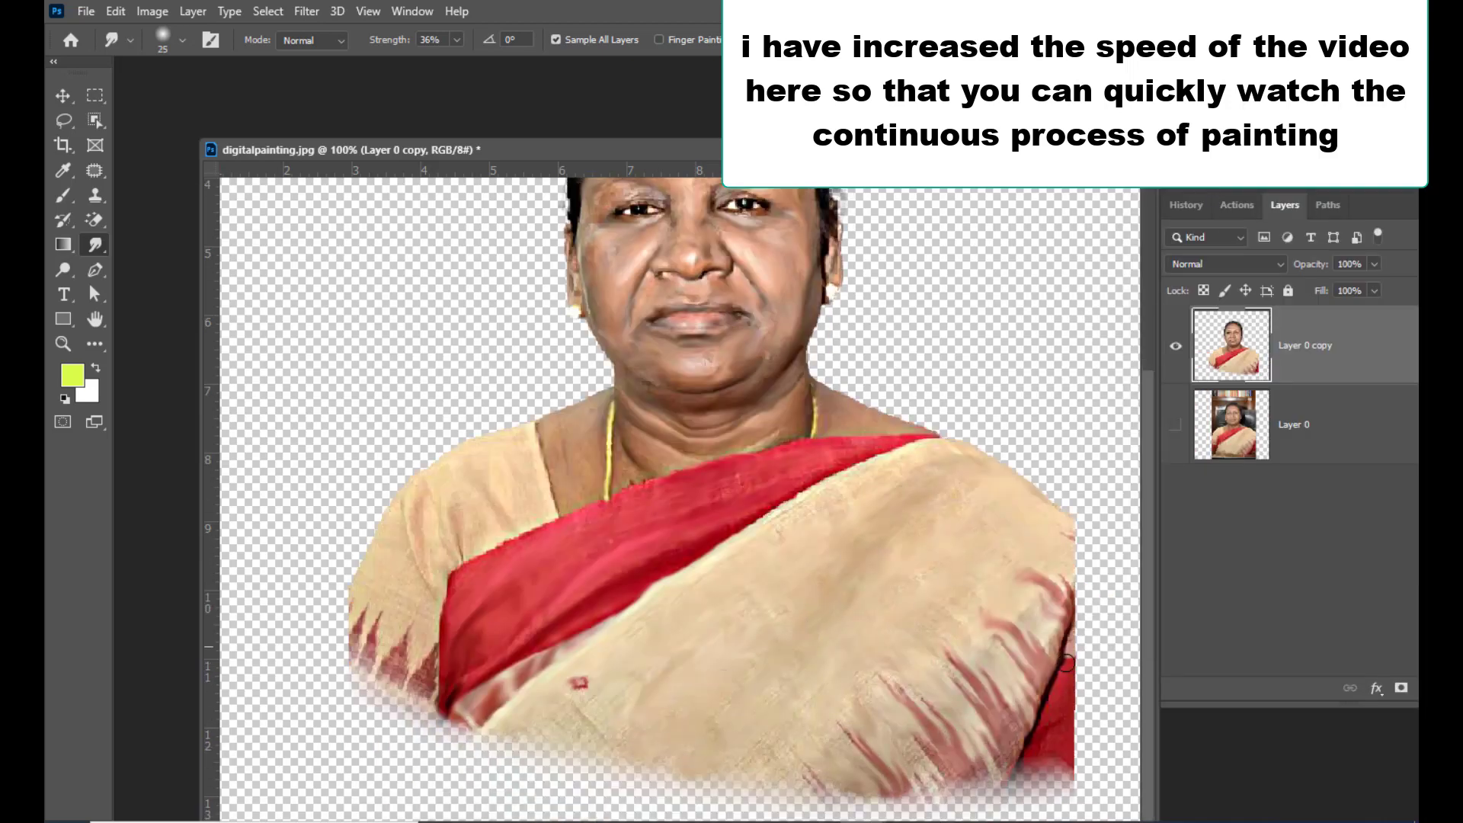
pyautogui.moveTo(1061, 745); pyautogui.dragTo(998, 765)
pyautogui.scroll(2, 423, 544)
pyautogui.moveTo(622, 508)
pyautogui.mouseDown()
pyautogui.moveTo(599, 515)
pyautogui.moveTo(590, 550)
pyautogui.mouseUp()
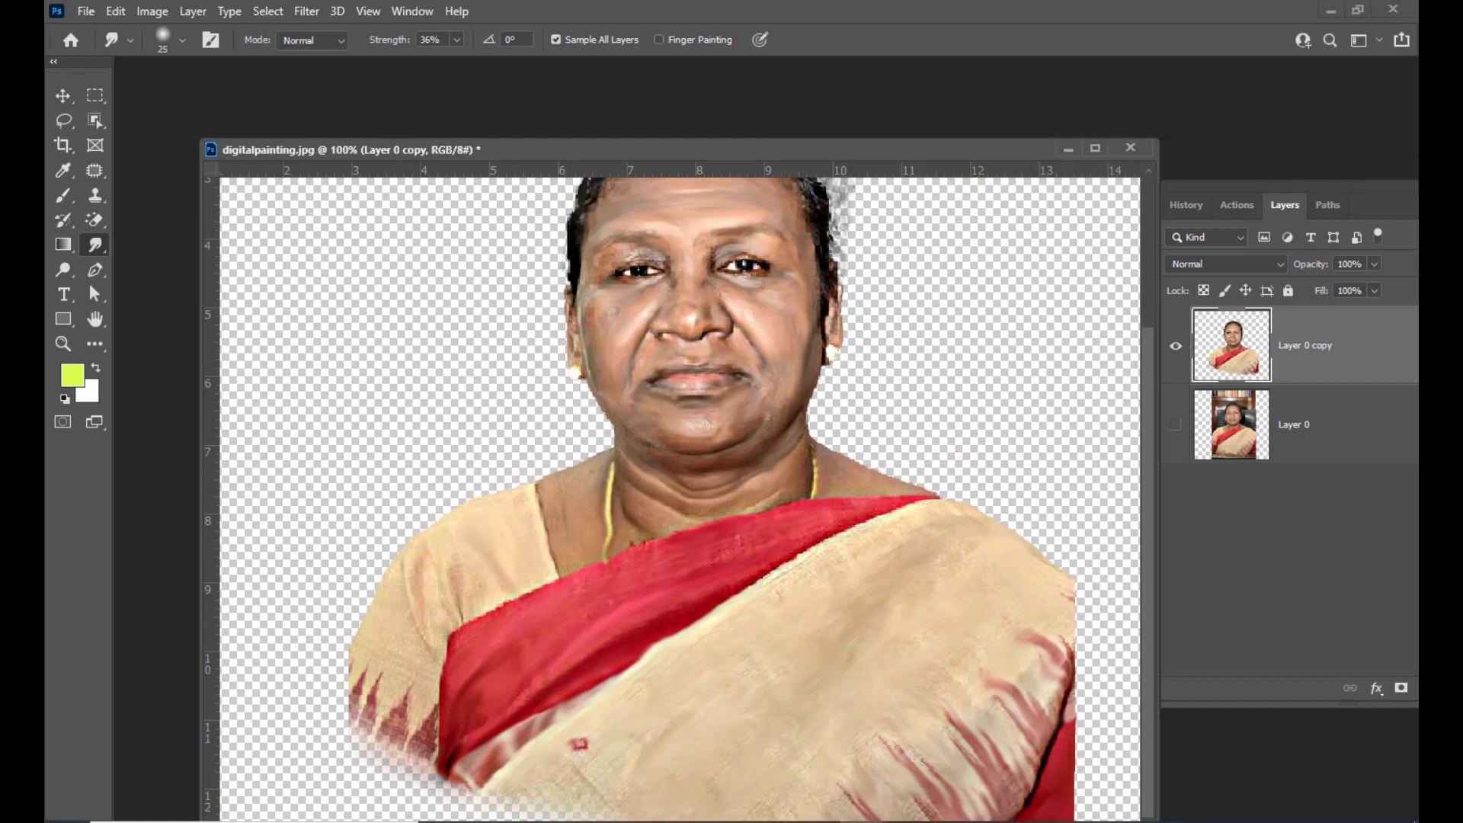
pyautogui.moveTo(435, 538)
pyautogui.mouseDown()
pyautogui.moveTo(414, 593)
pyautogui.moveTo(501, 604)
pyautogui.moveTo(379, 686)
pyautogui.moveTo(361, 672)
pyautogui.moveTo(398, 697)
pyautogui.moveTo(412, 650)
pyautogui.moveTo(354, 677)
pyautogui.mouseUp()
pyautogui.moveTo(463, 686); pyautogui.dragTo(449, 644)
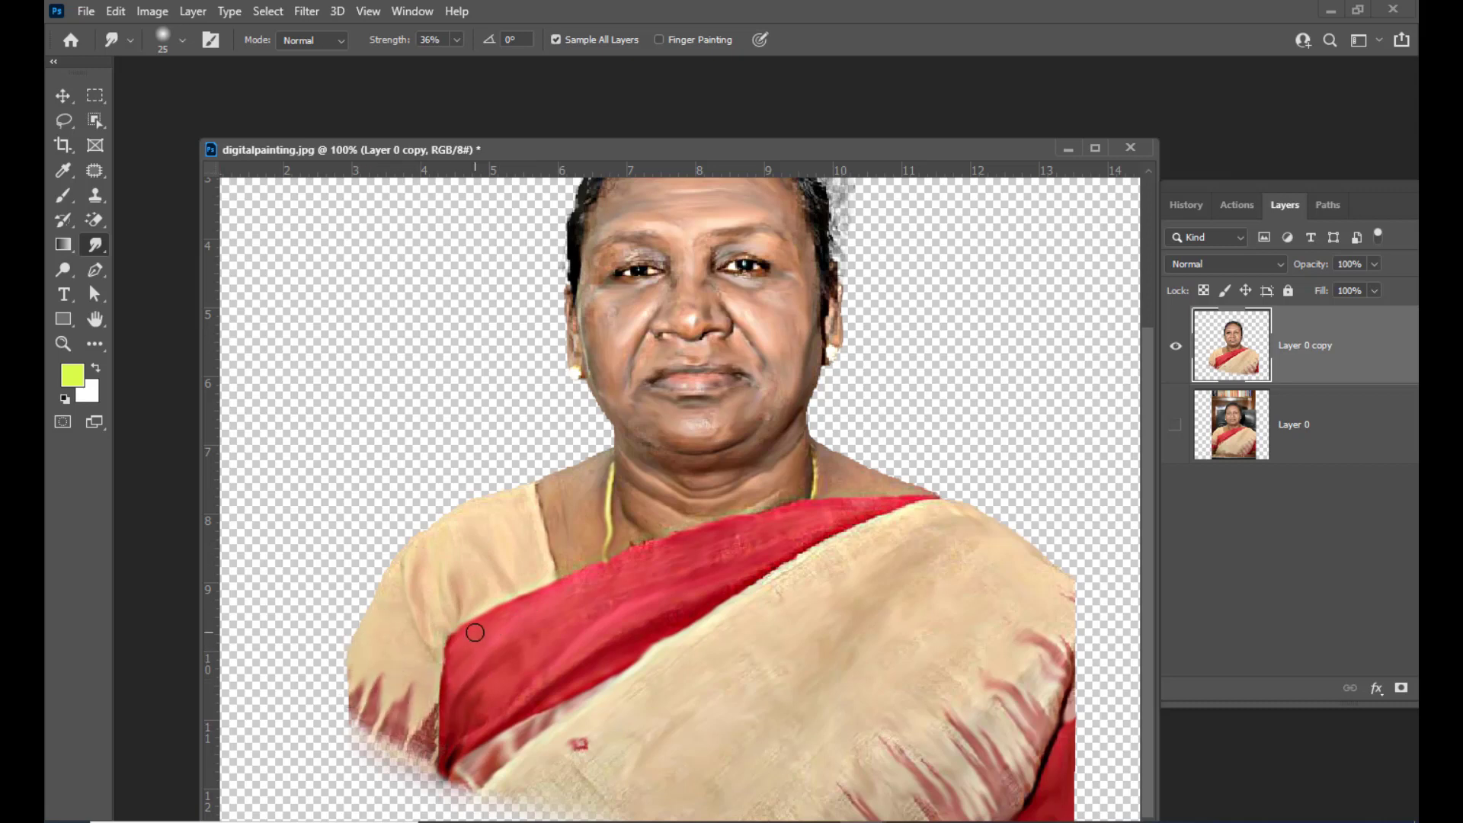
# Smudge the hair and hairline with a smaller brush to create painted strands
pyautogui.scroll(2, 457, 769)
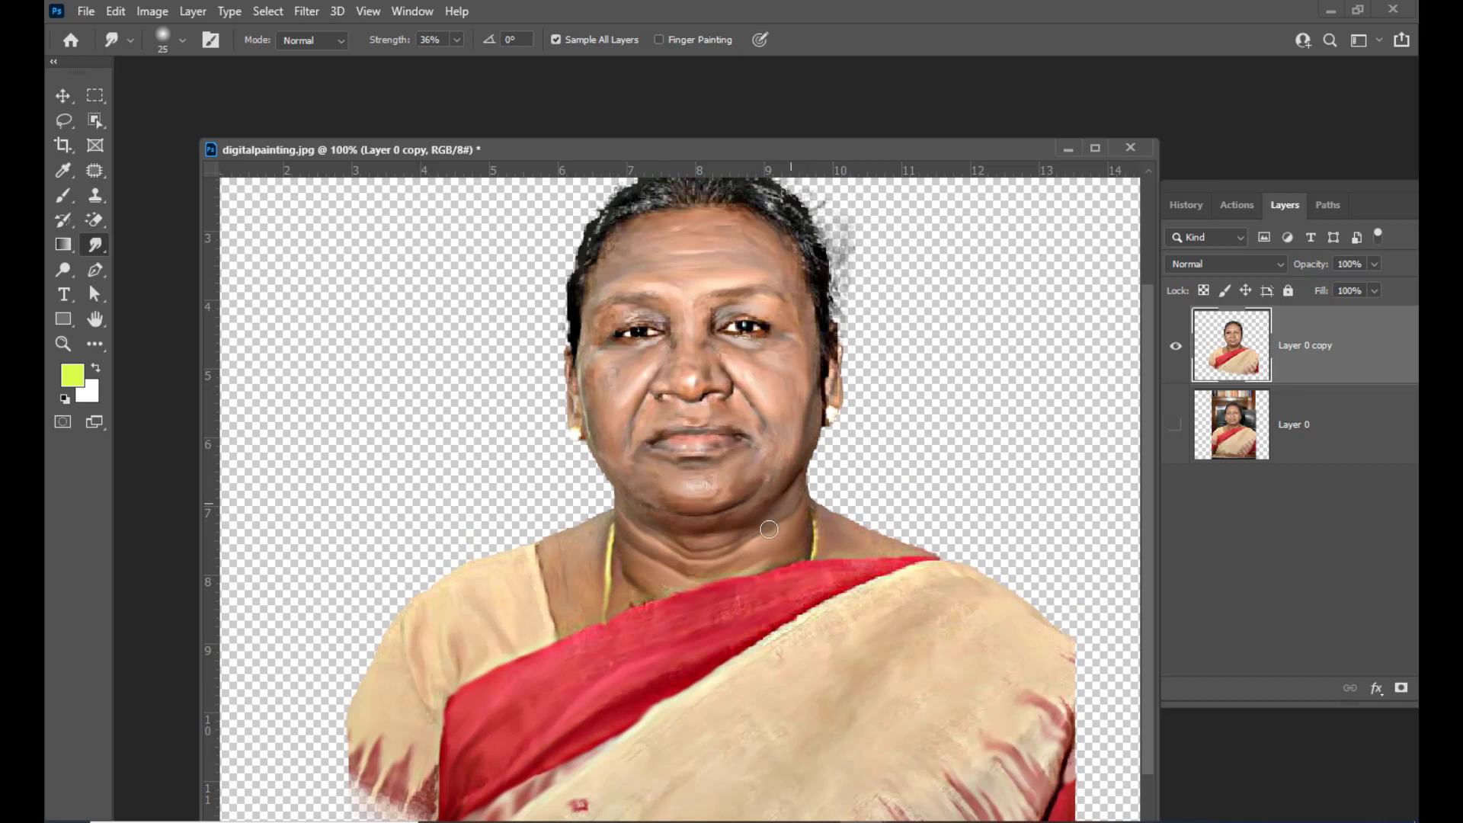
pyautogui.scroll(2, 754, 366)
pyautogui.hotkey('ctrl', '+')
pyautogui.scroll(1, 968, 357)
pyautogui.press('[')
pyautogui.press('[')
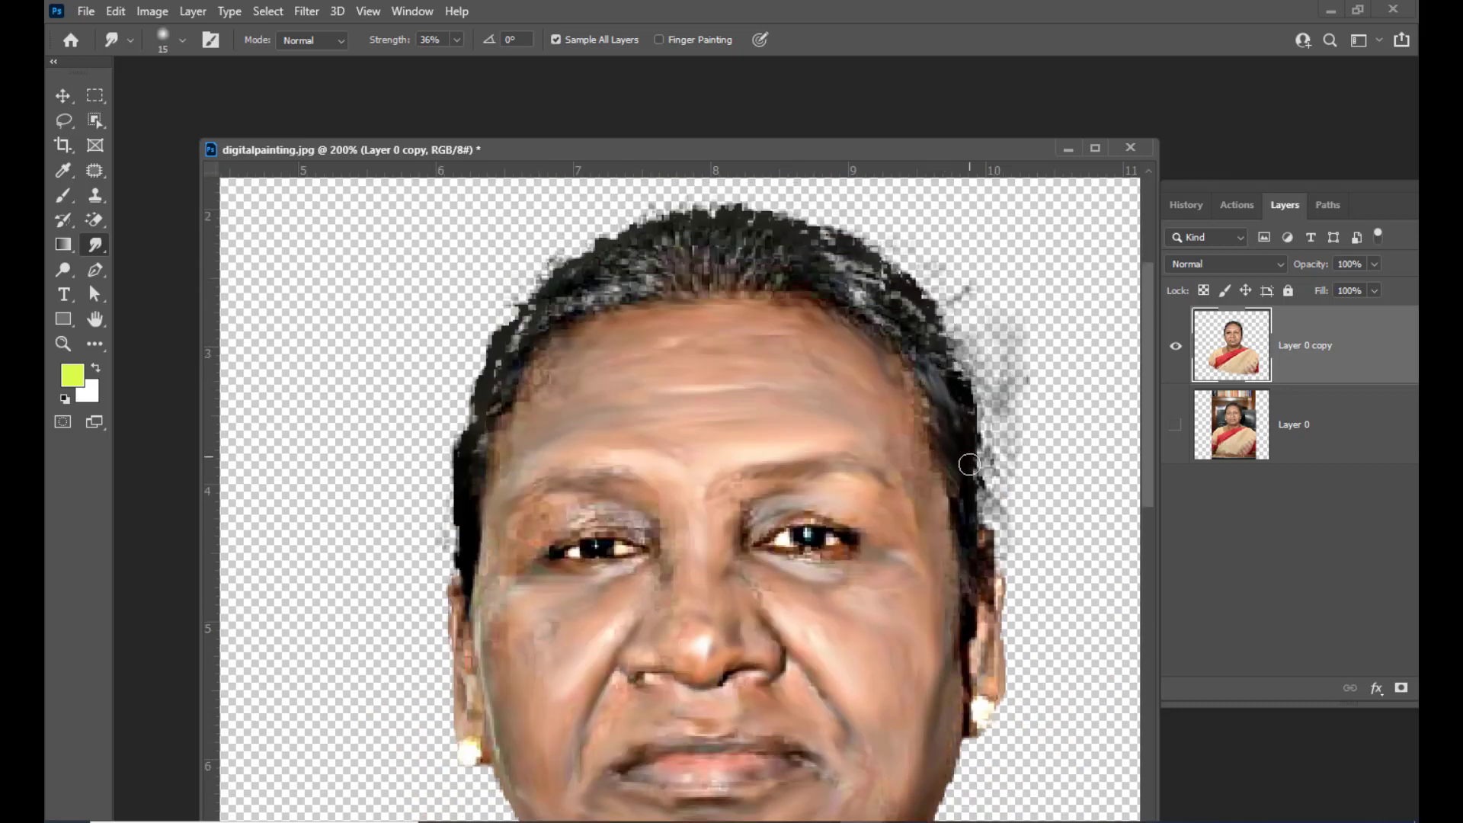
pyautogui.moveTo(969, 464); pyautogui.dragTo(968, 535)
pyautogui.moveTo(987, 587); pyautogui.dragTo(988, 652)
pyautogui.moveTo(844, 273); pyautogui.dragTo(907, 315)
pyautogui.moveTo(785, 258)
pyautogui.mouseDown()
pyautogui.moveTo(732, 222)
pyautogui.moveTo(572, 297)
pyautogui.moveTo(457, 450)
pyautogui.mouseUp()
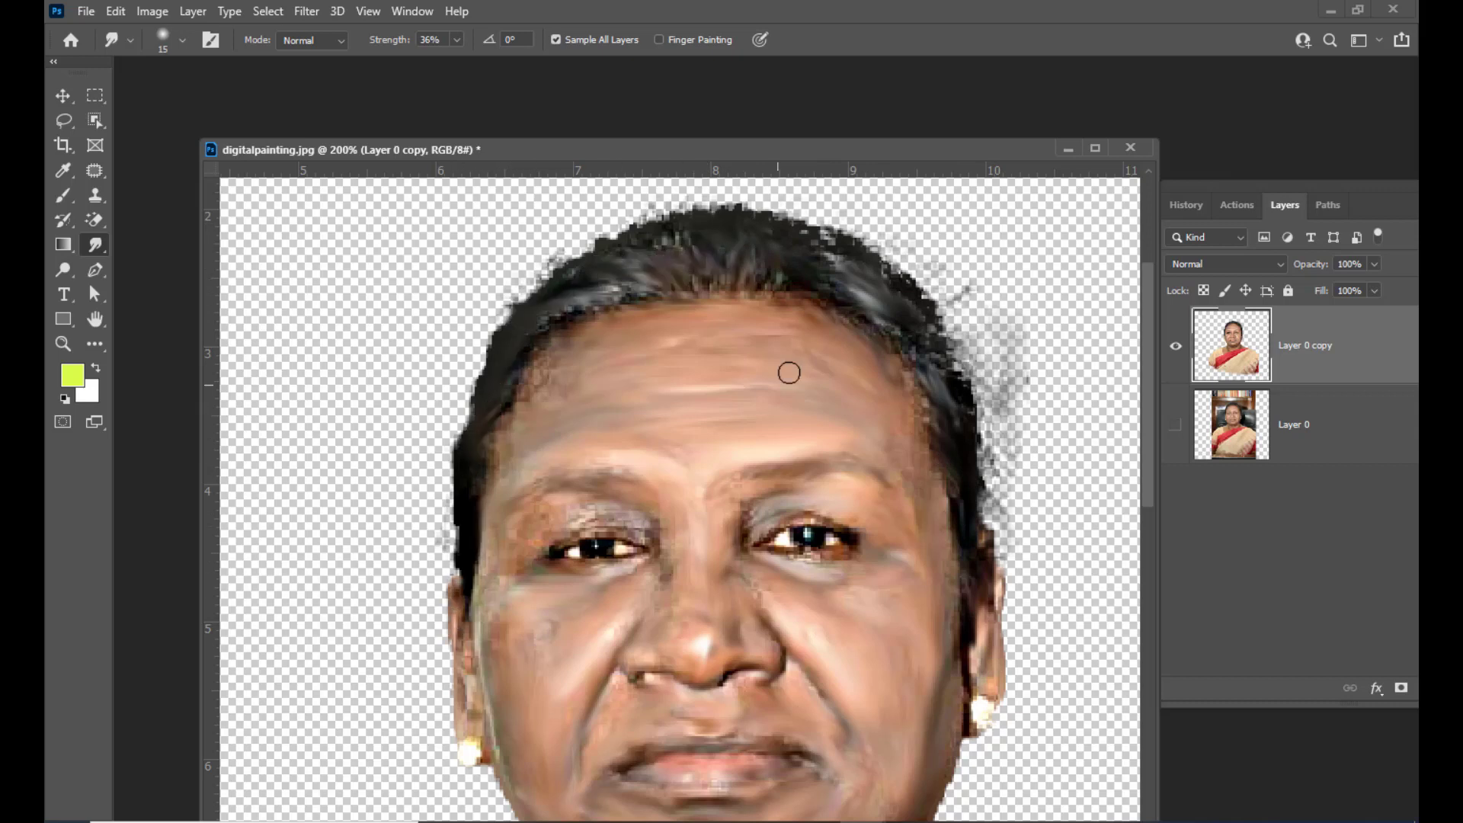
pyautogui.moveTo(767, 284); pyautogui.dragTo(682, 238)
pyautogui.moveTo(830, 245); pyautogui.dragTo(858, 252)
pyautogui.moveTo(803, 284); pyautogui.dragTo(688, 288)
pyautogui.moveTo(803, 293)
pyautogui.mouseDown()
pyautogui.moveTo(870, 319)
pyautogui.moveTo(951, 487)
pyautogui.mouseUp()
pyautogui.moveTo(969, 423)
pyautogui.mouseDown()
pyautogui.moveTo(916, 275)
pyautogui.moveTo(814, 243)
pyautogui.moveTo(488, 305)
pyautogui.mouseUp()
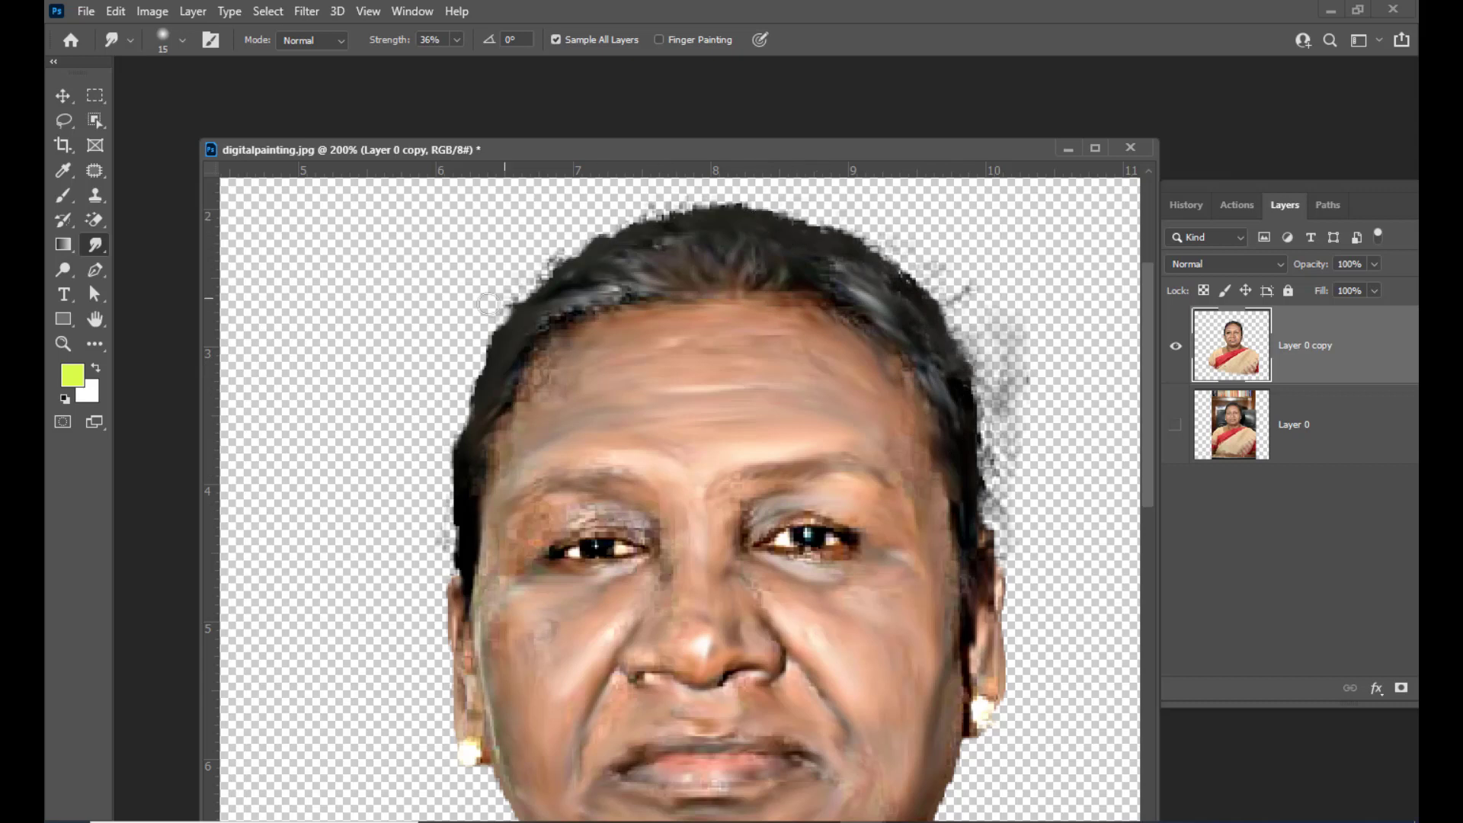
pyautogui.scroll(-4, 869, 536)
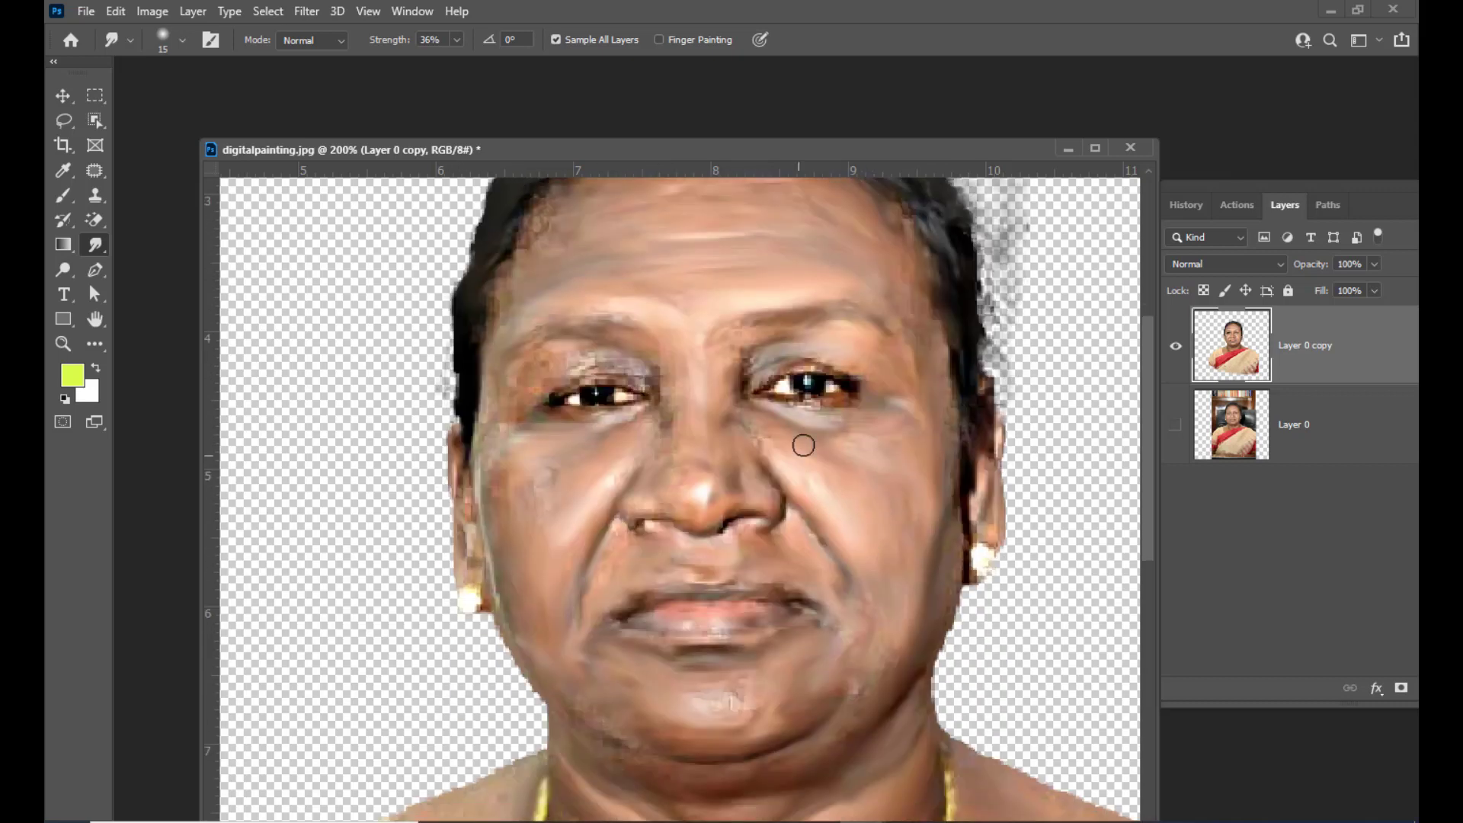
# Shrink the smudge brush and smudge along the side of the nose once more
pyautogui.press('[')
pyautogui.press('[')
pyautogui.press('[')
pyautogui.moveTo(622, 418); pyautogui.dragTo(547, 409)
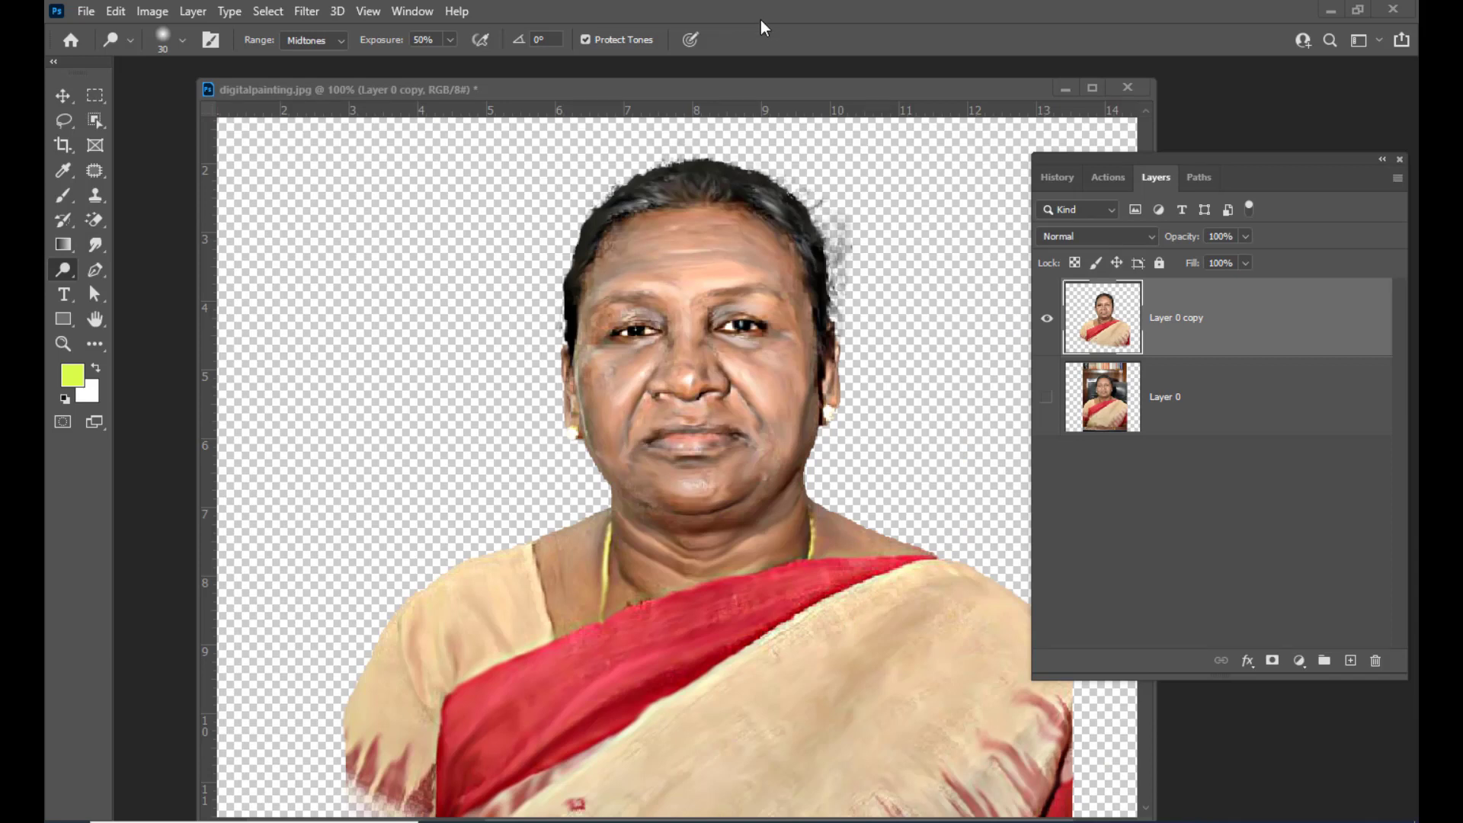
pyautogui.moveTo(765, 95)
pyautogui.mouseDown()
pyautogui.moveTo(721, 100)
pyautogui.moveTo(854, 125)
pyautogui.mouseUp()
# Switch to the Dodge tool at Midtones, 50% exposure, about 28 px, and lighten the chin and upper neck
pyautogui.rightClick(63, 270)
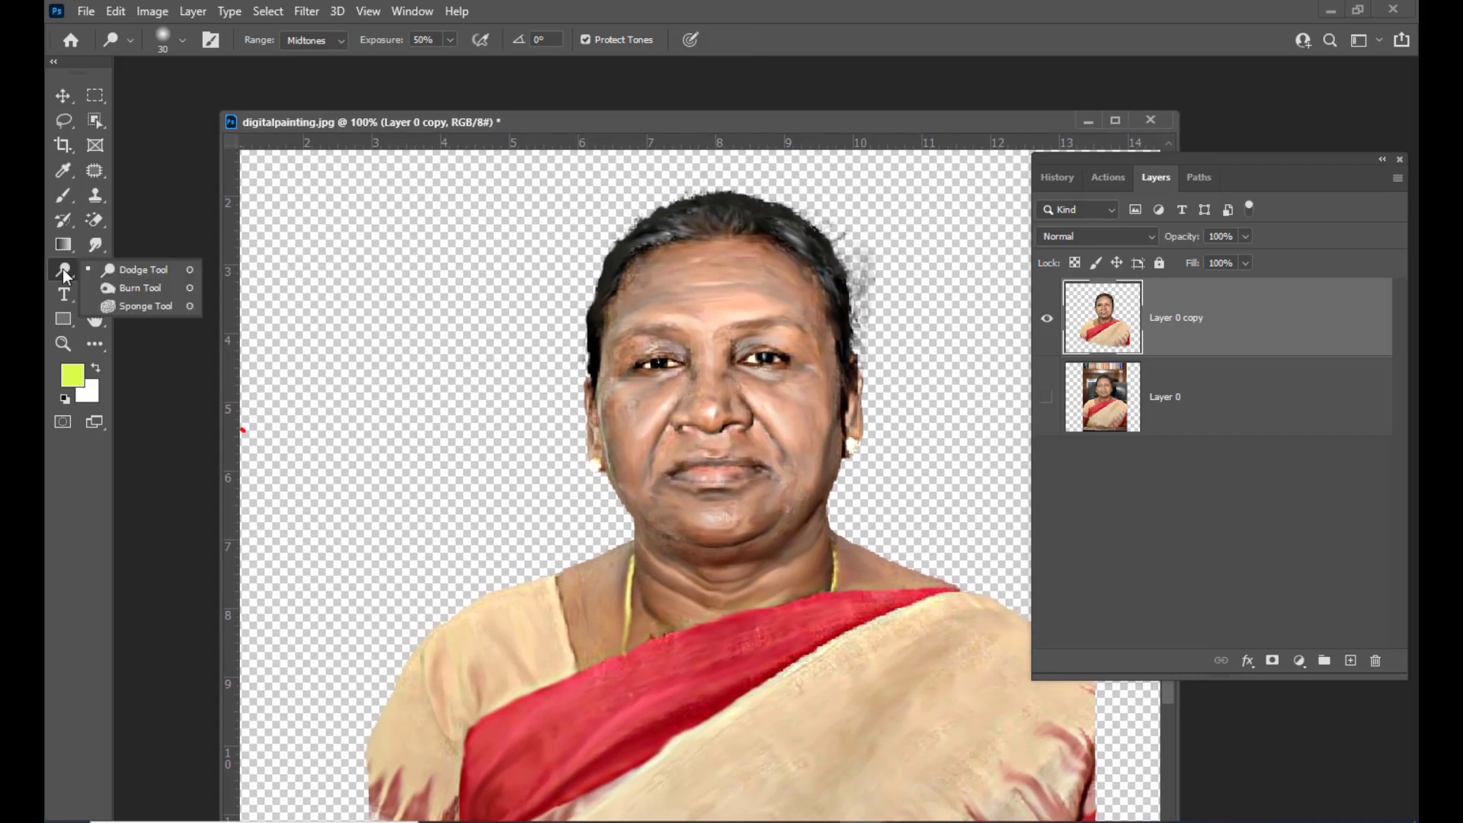
pyautogui.click(156, 275)
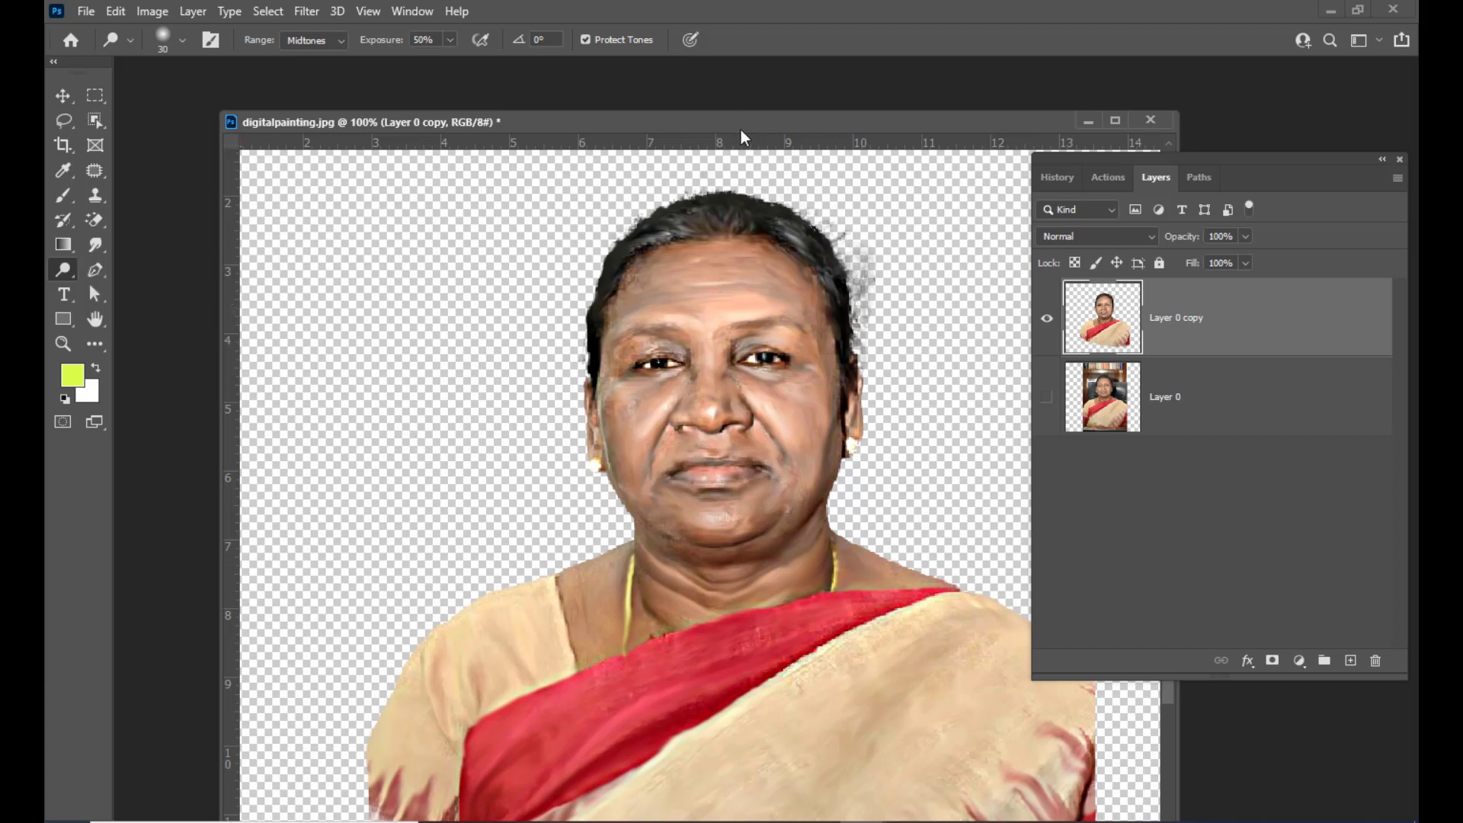
pyautogui.moveTo(740, 129); pyautogui.dragTo(706, 143)
pyautogui.press(']')
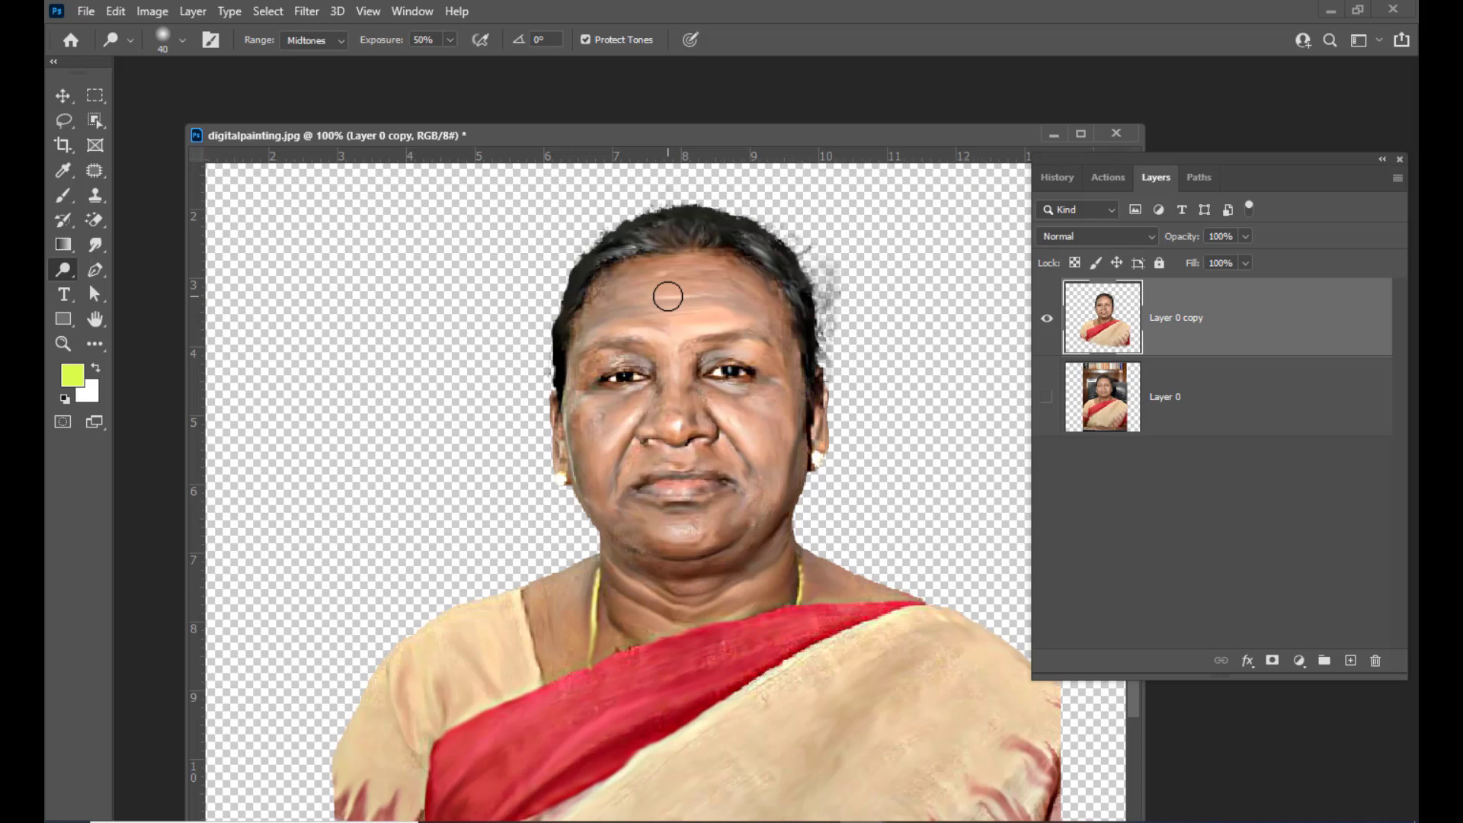
pyautogui.moveTo(674, 138)
pyautogui.mouseDown()
pyautogui.moveTo(689, 108)
pyautogui.moveTo(660, 126)
pyautogui.mouseUp()
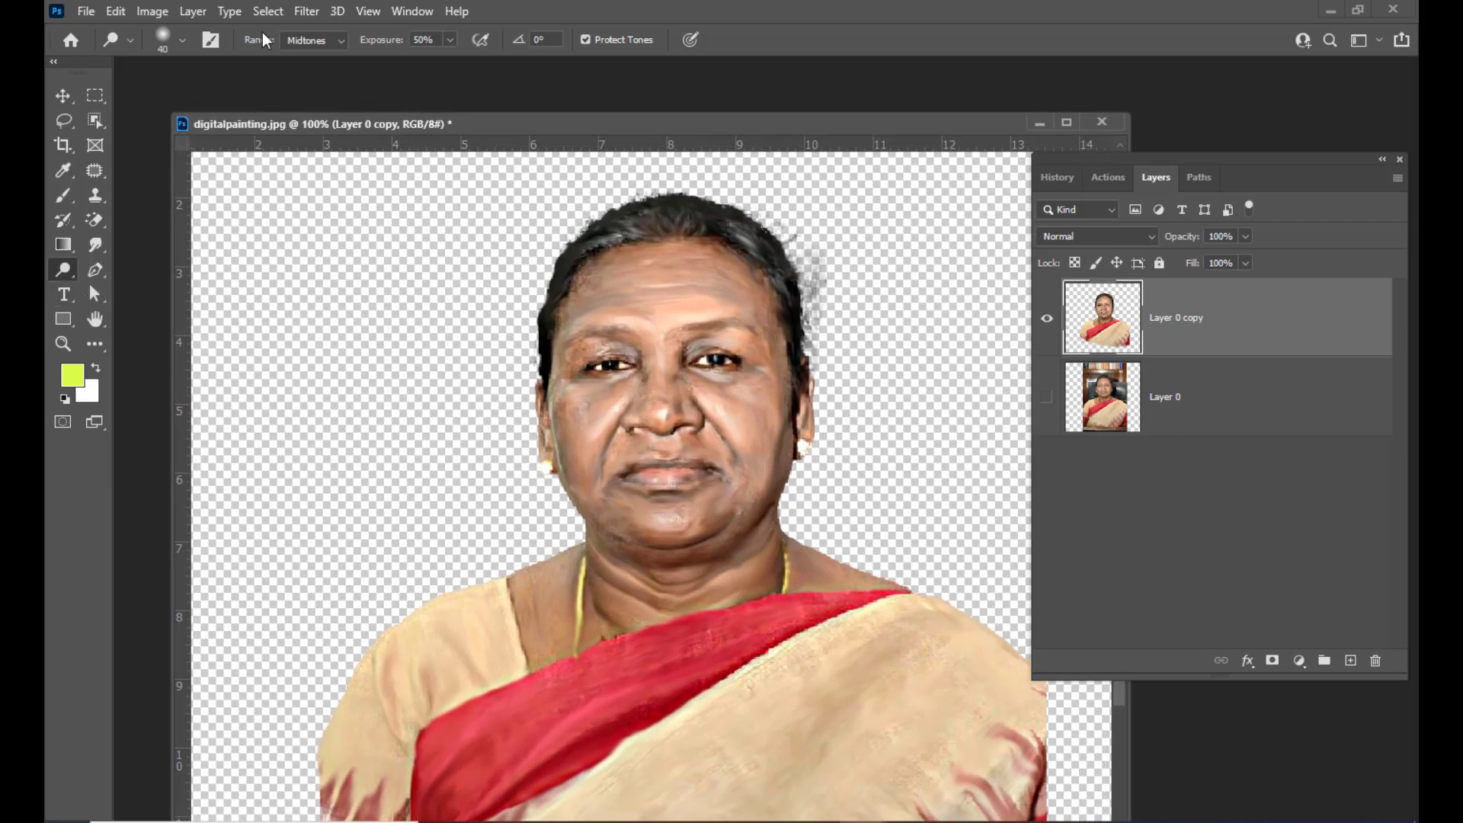
pyautogui.click(308, 40)
pyautogui.click(318, 43)
pyautogui.rightClick(677, 291)
pyautogui.moveTo(803, 240); pyautogui.dragTo(797, 240)
pyautogui.click(742, 126)
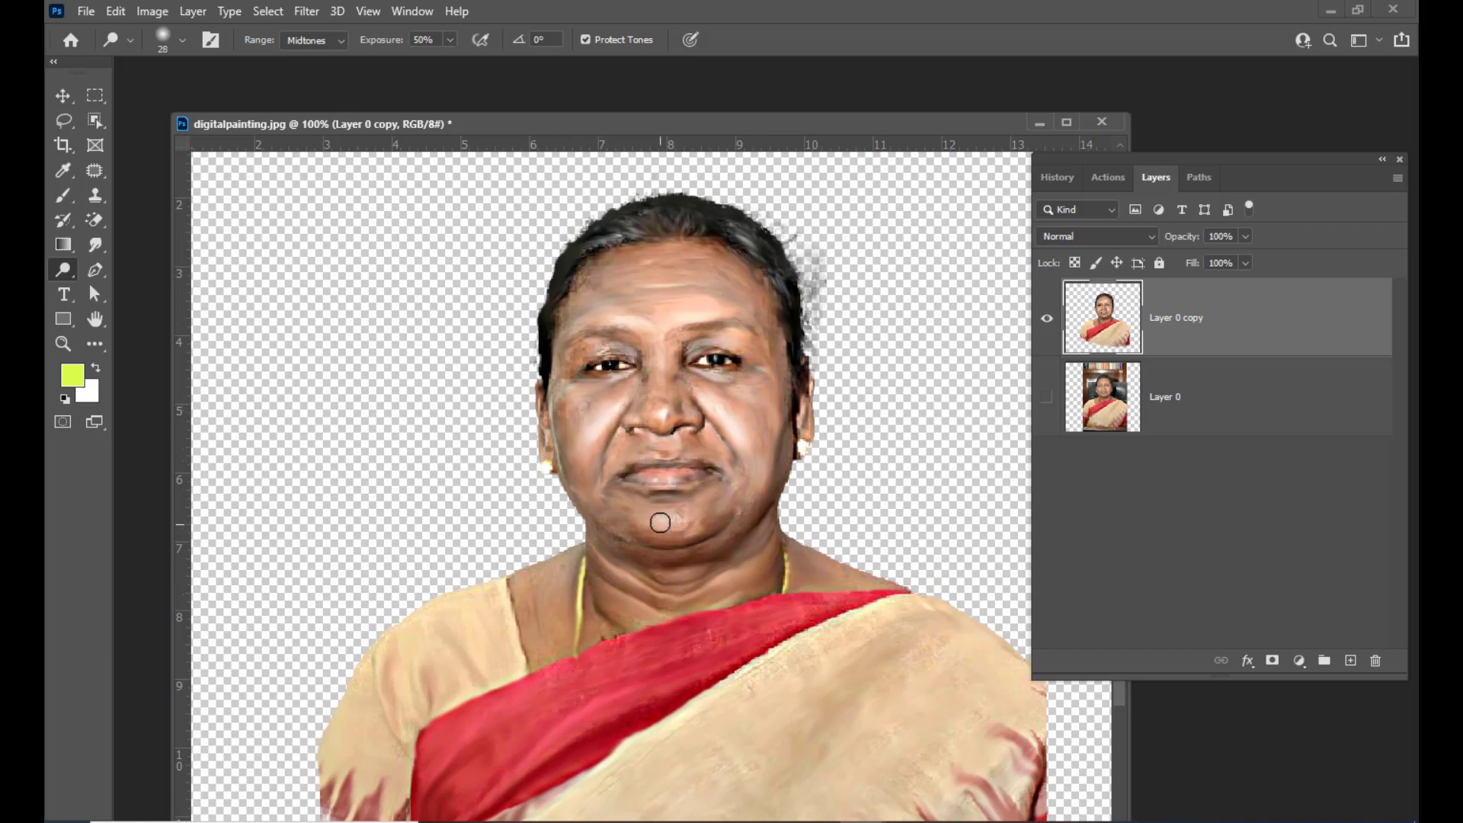
pyautogui.moveTo(660, 523); pyautogui.dragTo(664, 524)
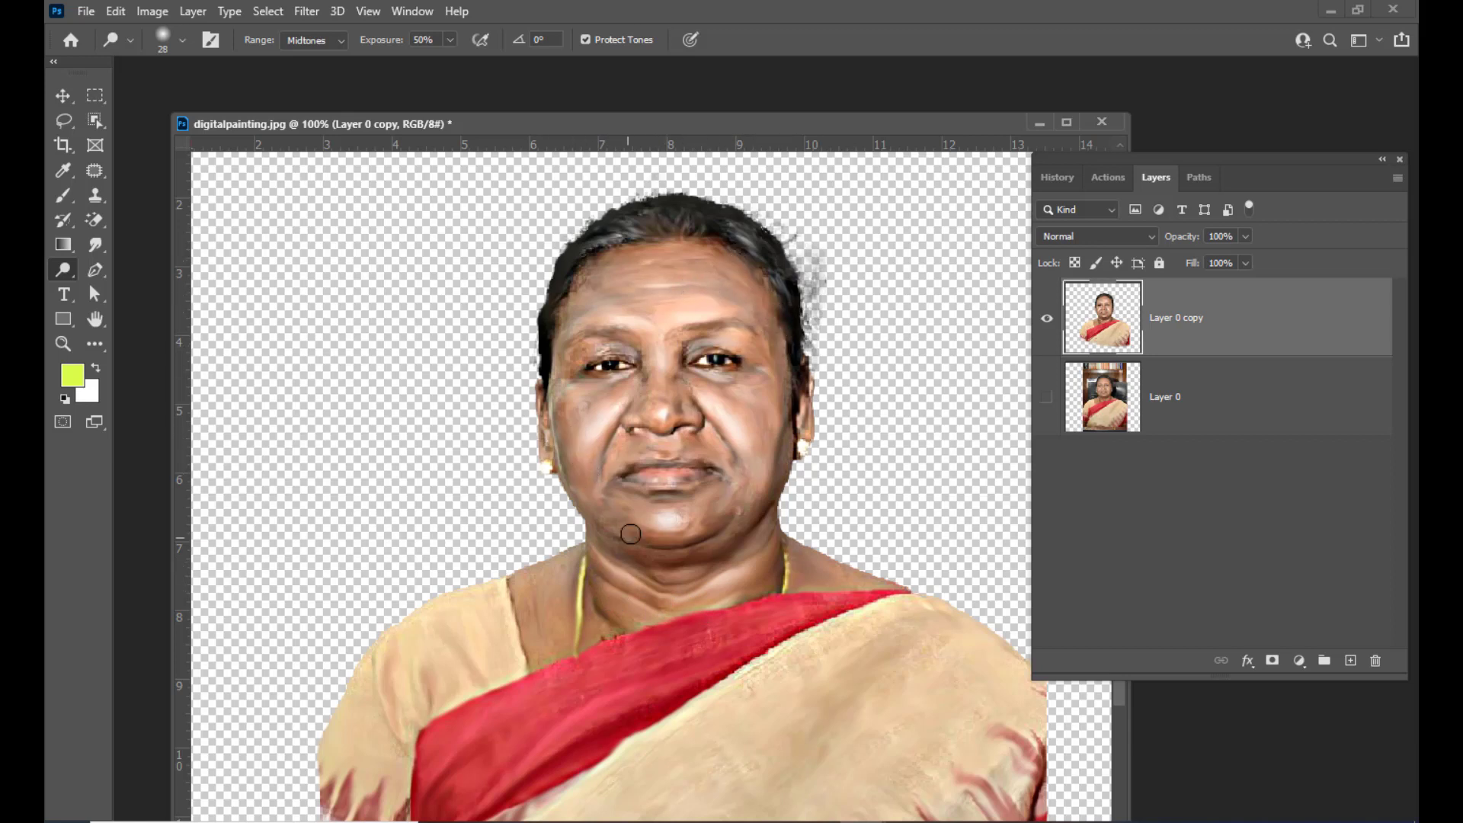
pyautogui.moveTo(666, 519)
pyautogui.mouseDown()
pyautogui.moveTo(644, 516)
pyautogui.moveTo(662, 573)
pyautogui.mouseUp()
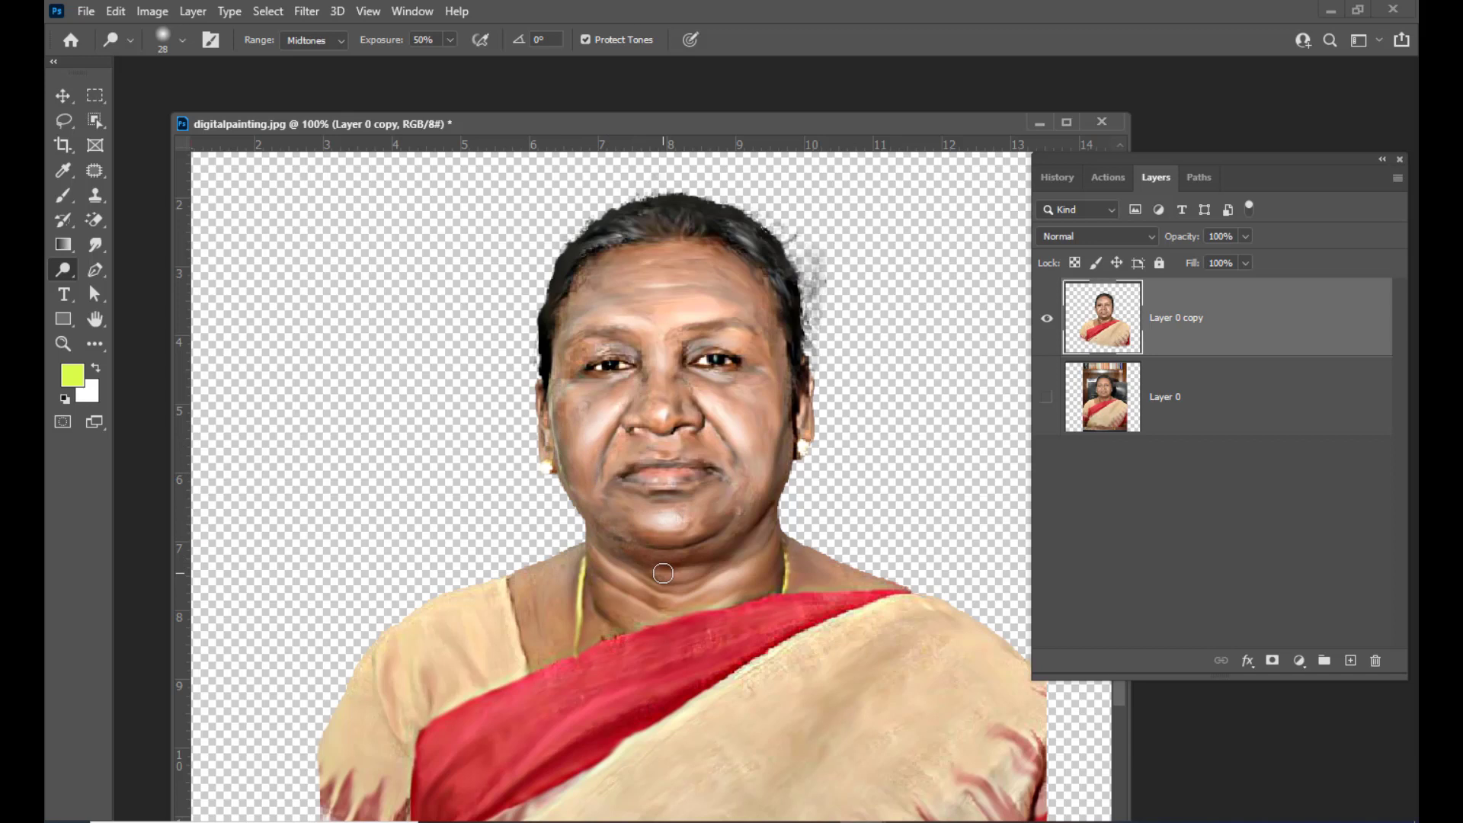
# Switch to the Burn tool at Midtones, 50% exposure, and darken the cheek, jaw and neck shadows
pyautogui.rightClick(66, 271)
pyautogui.click(135, 287)
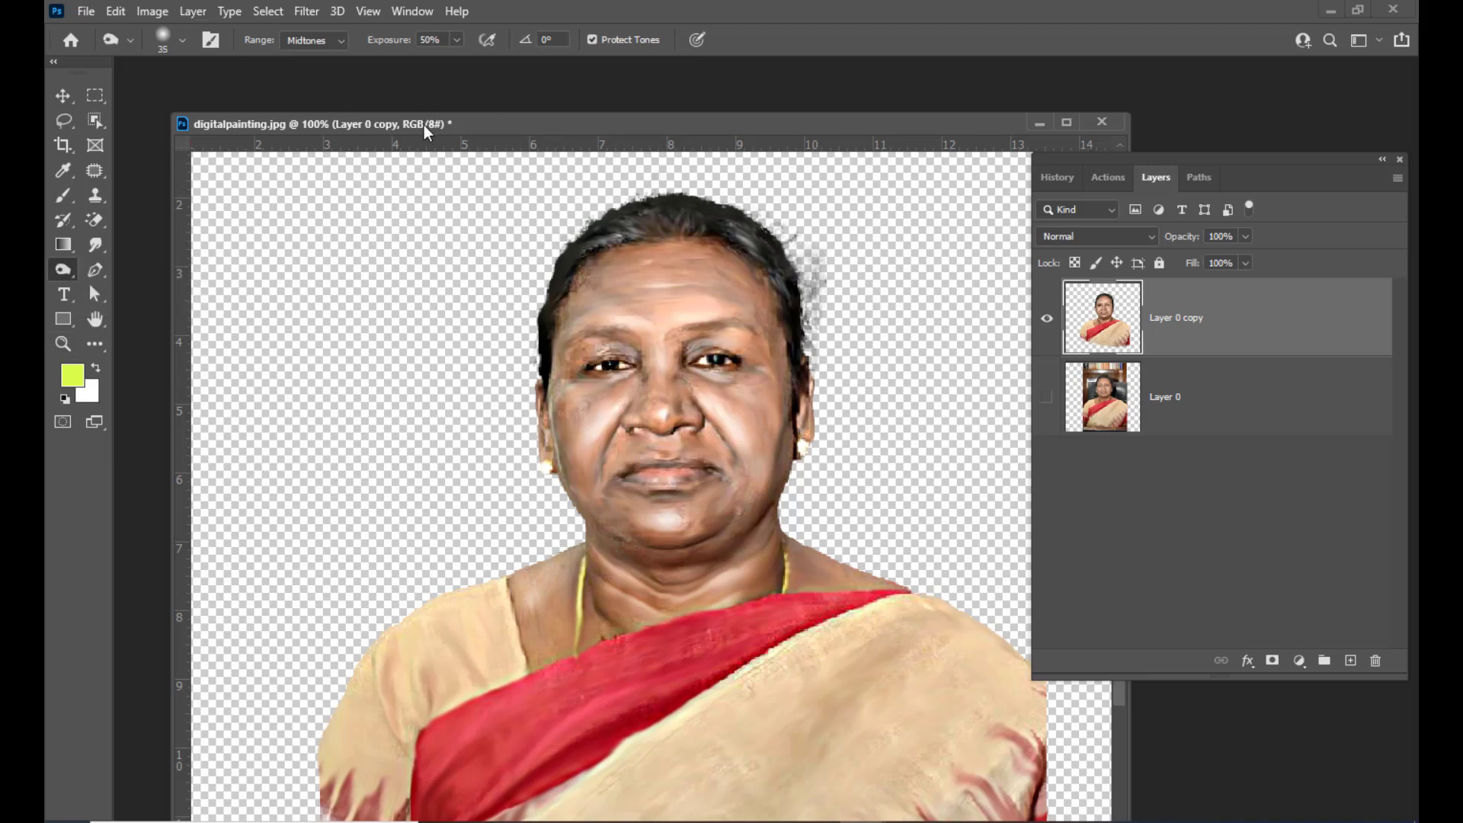
pyautogui.moveTo(425, 126); pyautogui.dragTo(428, 118)
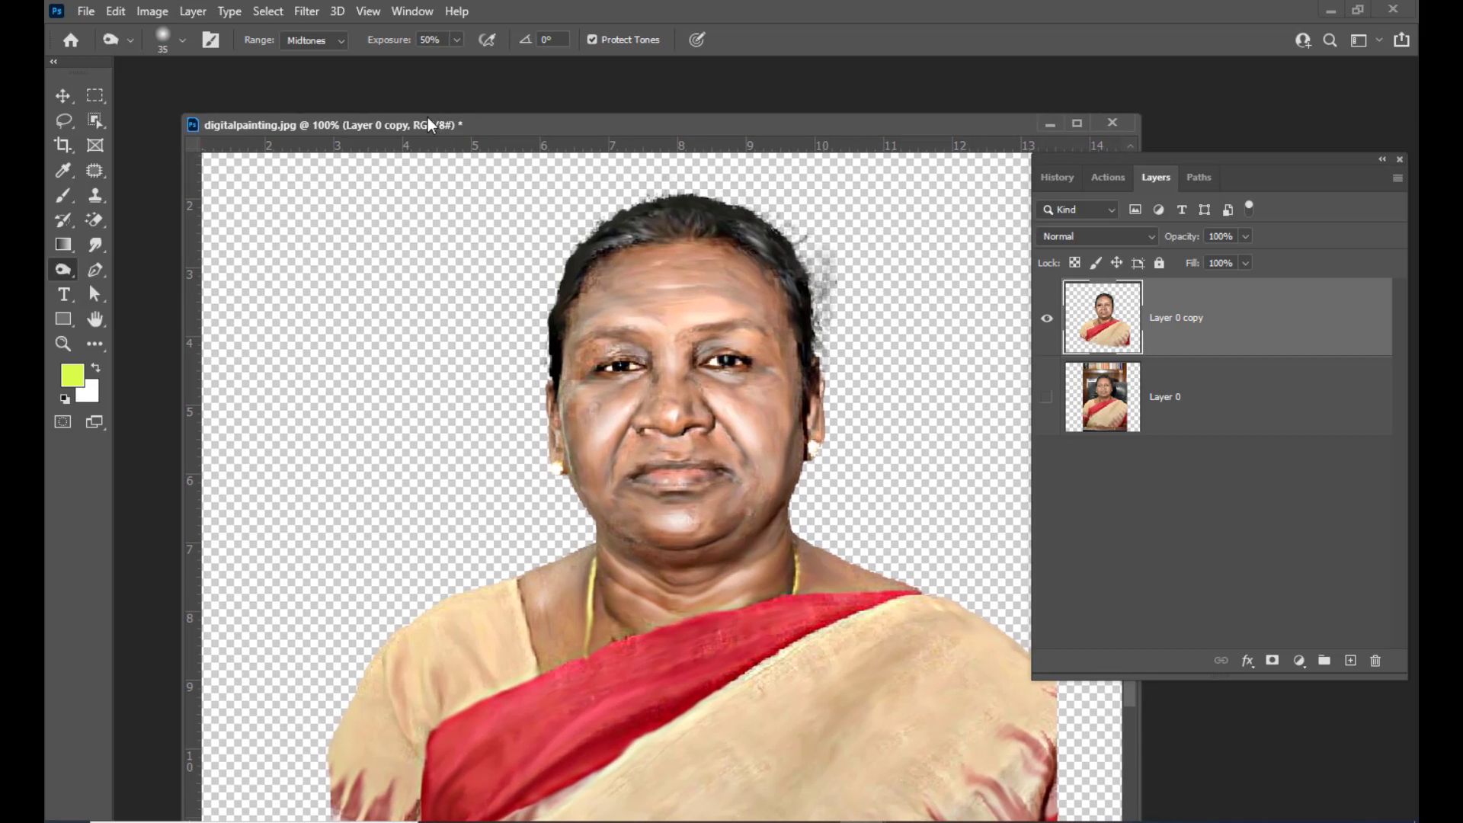
pyautogui.click(329, 40)
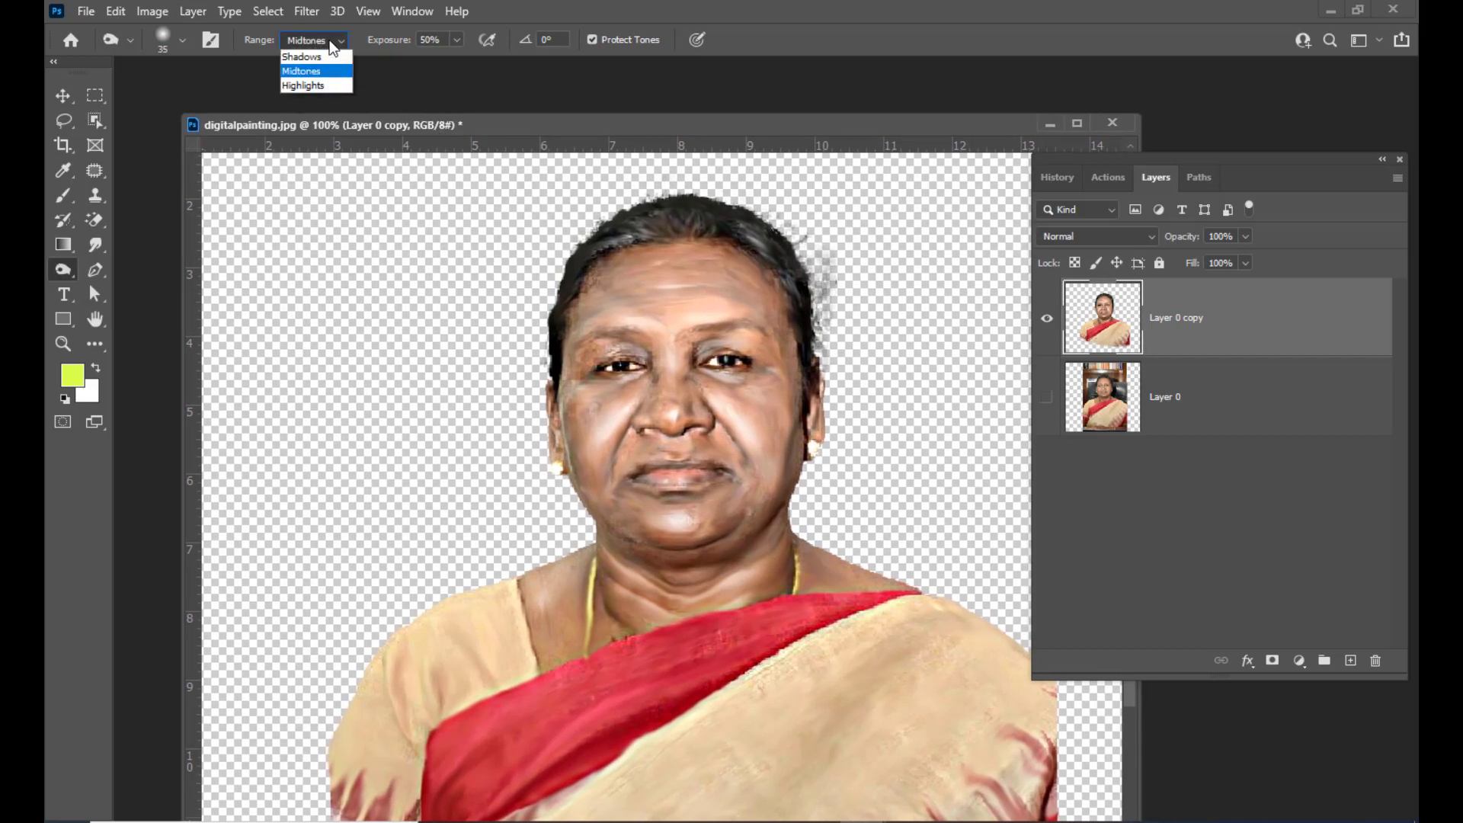
pyautogui.click(330, 42)
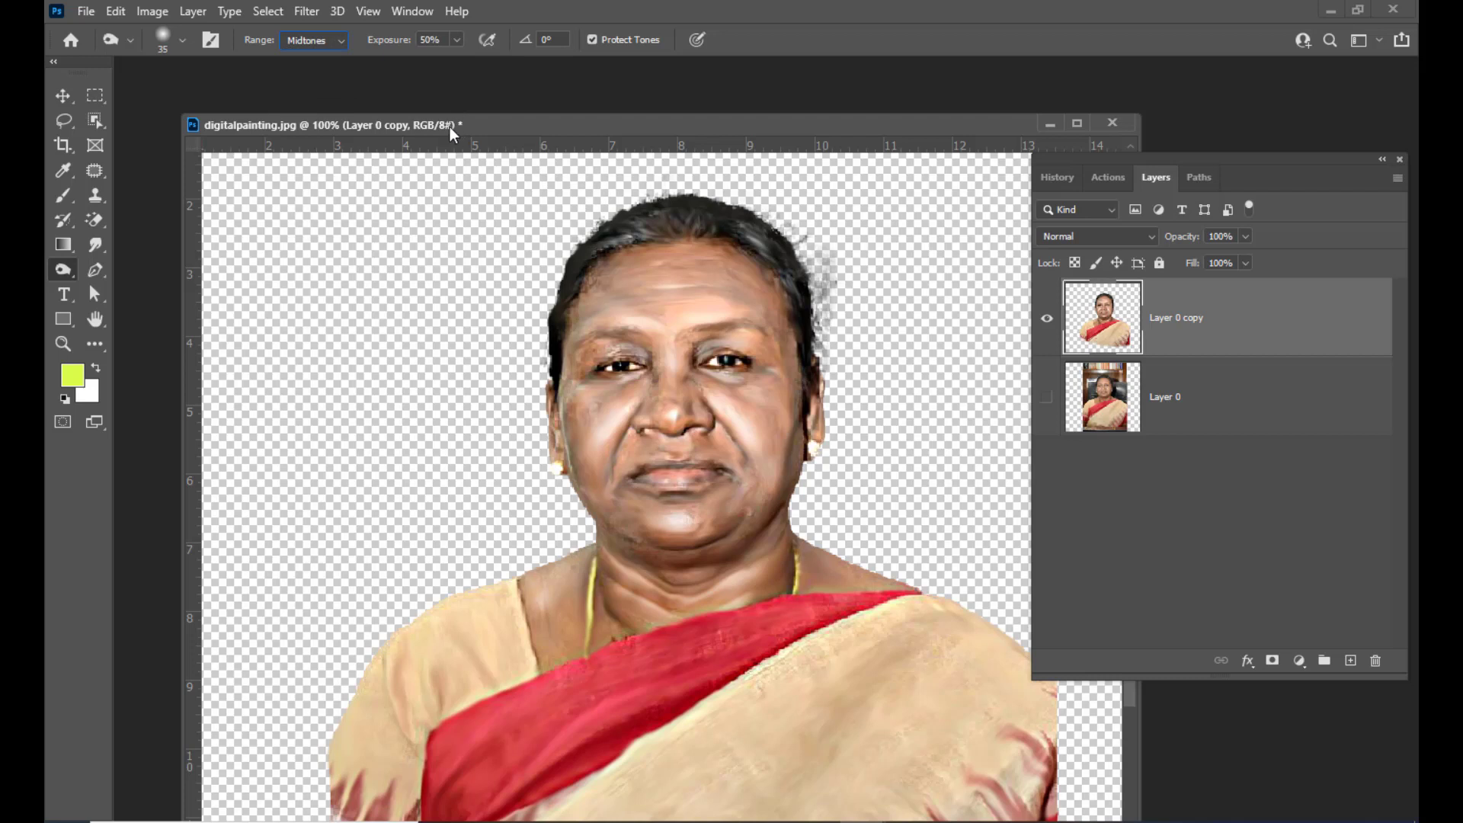
pyautogui.moveTo(450, 127); pyautogui.dragTo(434, 129)
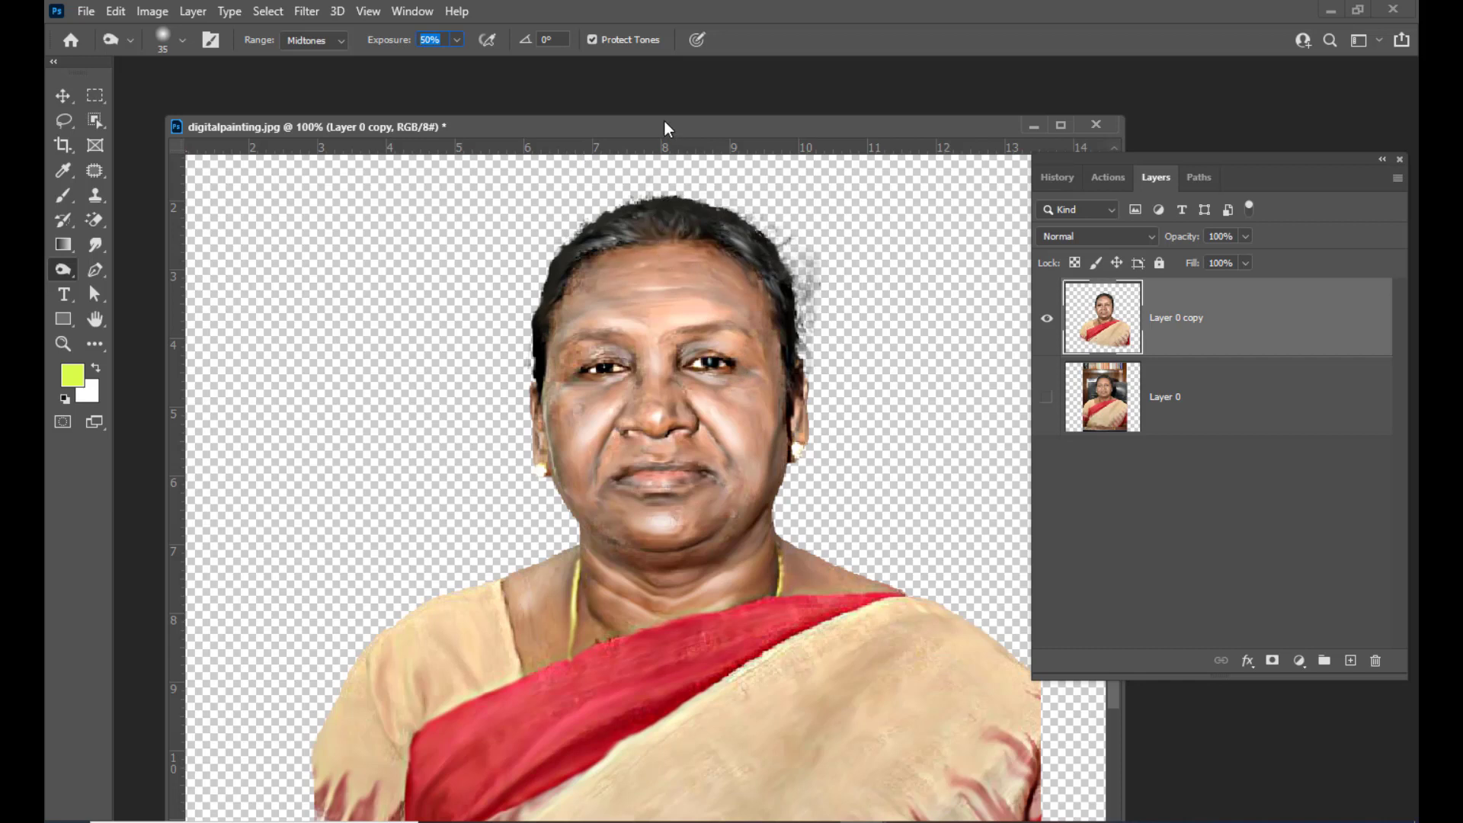
pyautogui.moveTo(664, 122); pyautogui.dragTo(681, 114)
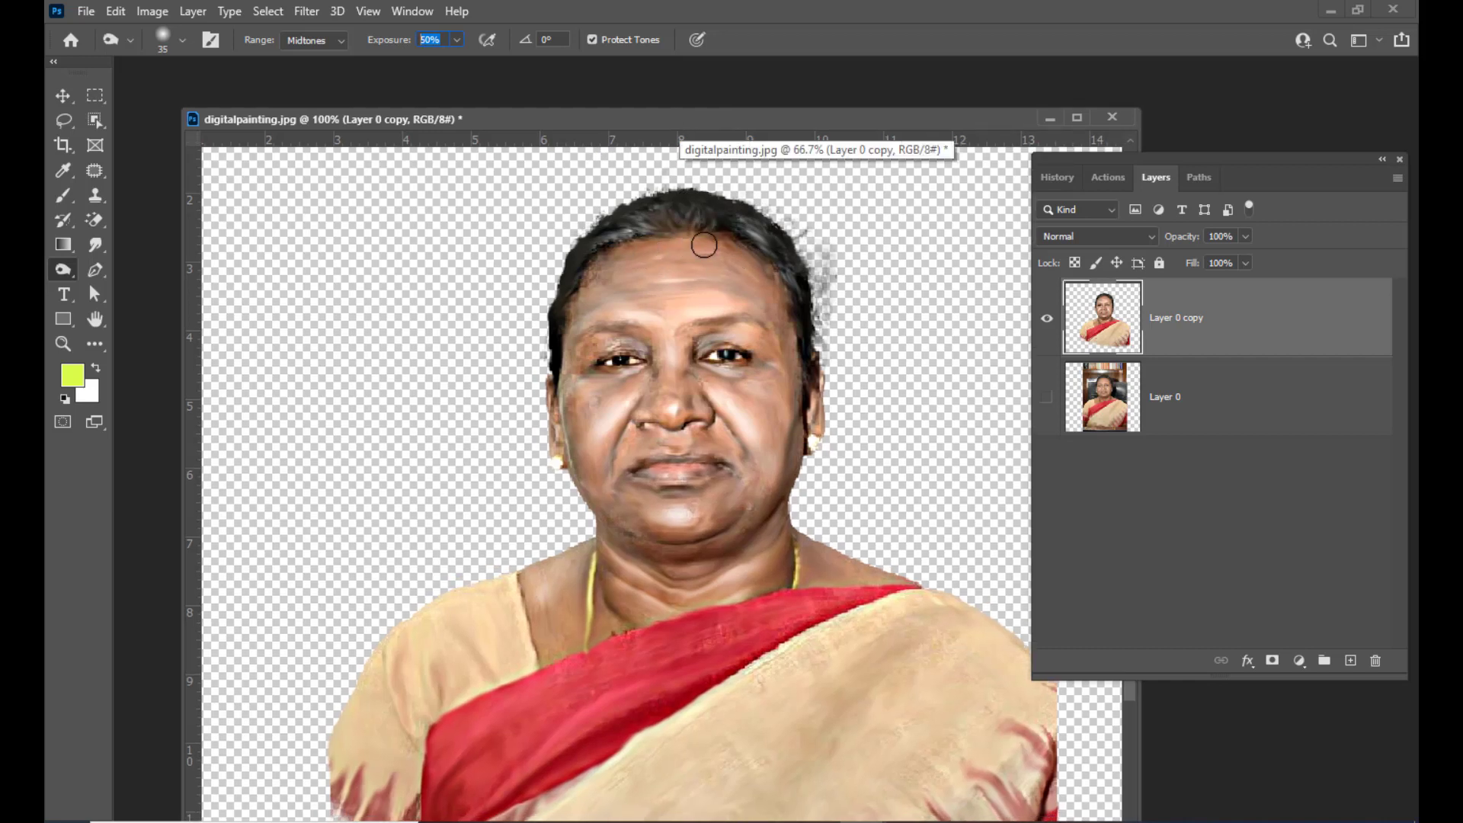
pyautogui.moveTo(648, 246)
pyautogui.mouseDown()
pyautogui.moveTo(733, 252)
pyautogui.moveTo(761, 283)
pyautogui.moveTo(788, 349)
pyautogui.moveTo(784, 520)
pyautogui.moveTo(856, 562)
pyautogui.mouseUp()
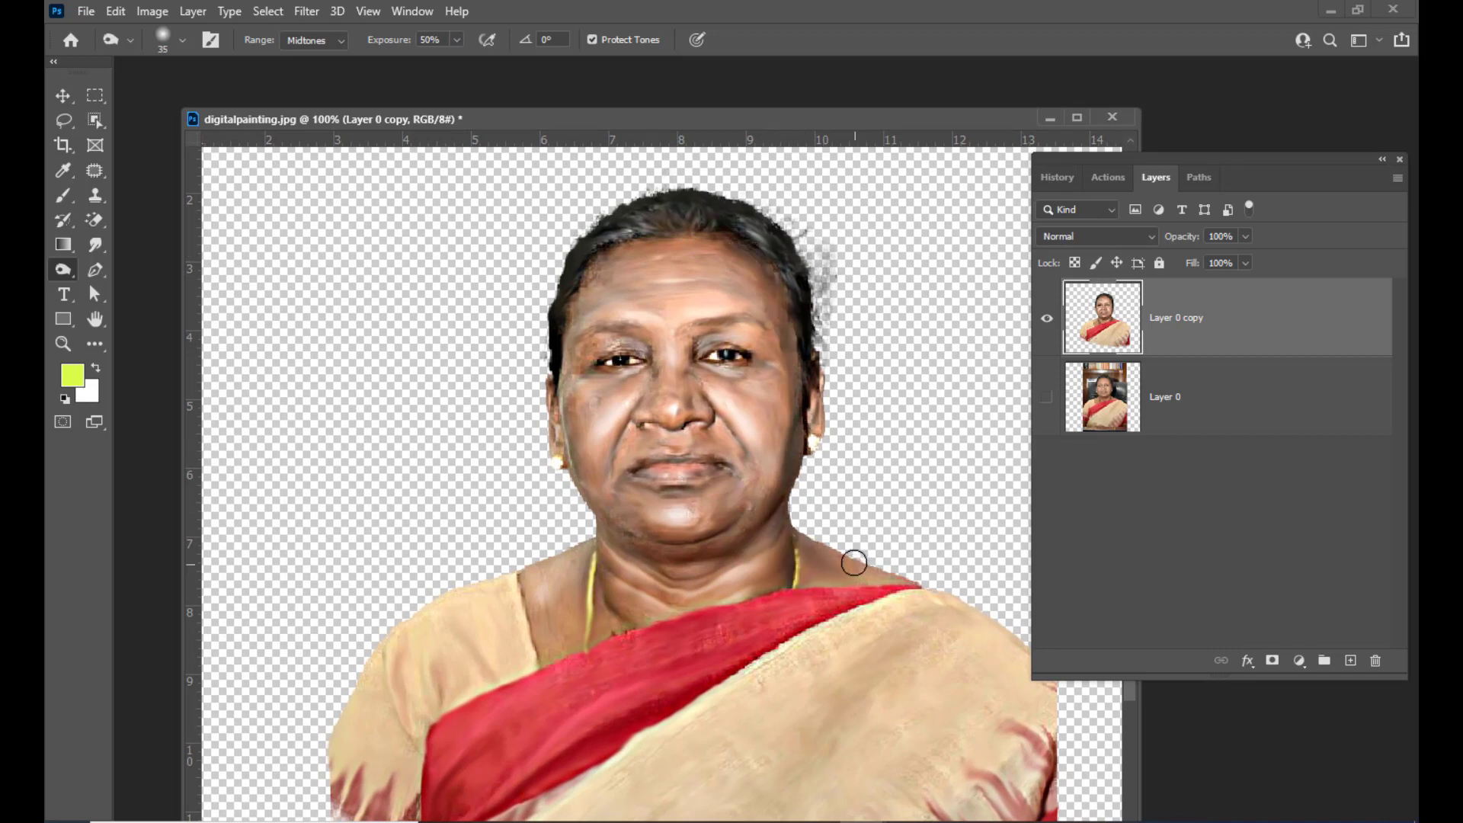
pyautogui.moveTo(603, 535)
pyautogui.mouseDown()
pyautogui.moveTo(621, 533)
pyautogui.moveTo(598, 537)
pyautogui.moveTo(568, 585)
pyautogui.moveTo(594, 555)
pyautogui.moveTo(546, 578)
pyautogui.mouseUp()
# Enlarge the burn brush to 45 px and darken the hairline, face edges, nose, chin and collar
pyautogui.press(']')
pyautogui.moveTo(557, 410)
pyautogui.mouseDown()
pyautogui.moveTo(582, 499)
pyautogui.moveTo(620, 529)
pyautogui.moveTo(652, 548)
pyautogui.moveTo(739, 547)
pyautogui.moveTo(705, 580)
pyautogui.moveTo(648, 579)
pyautogui.mouseUp()
pyautogui.moveTo(786, 562); pyautogui.dragTo(771, 586)
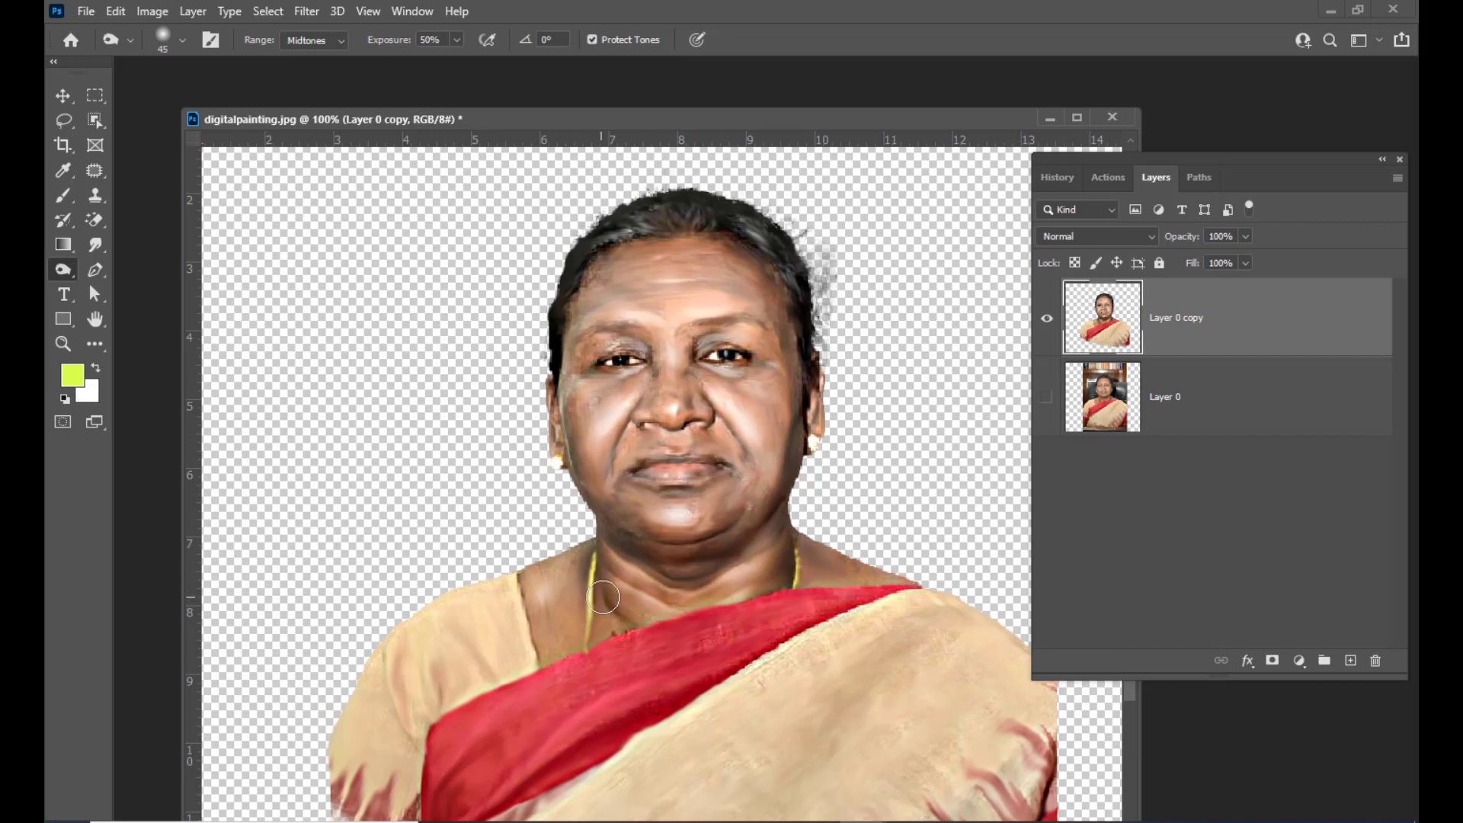
pyautogui.moveTo(605, 595); pyautogui.dragTo(626, 622)
pyautogui.moveTo(559, 352)
pyautogui.mouseDown()
pyautogui.moveTo(577, 273)
pyautogui.moveTo(577, 285)
pyautogui.moveTo(619, 245)
pyautogui.moveTo(753, 236)
pyautogui.moveTo(697, 239)
pyautogui.moveTo(744, 253)
pyautogui.moveTo(796, 303)
pyautogui.moveTo(667, 270)
pyautogui.moveTo(623, 279)
pyautogui.moveTo(635, 261)
pyautogui.moveTo(604, 281)
pyautogui.mouseUp()
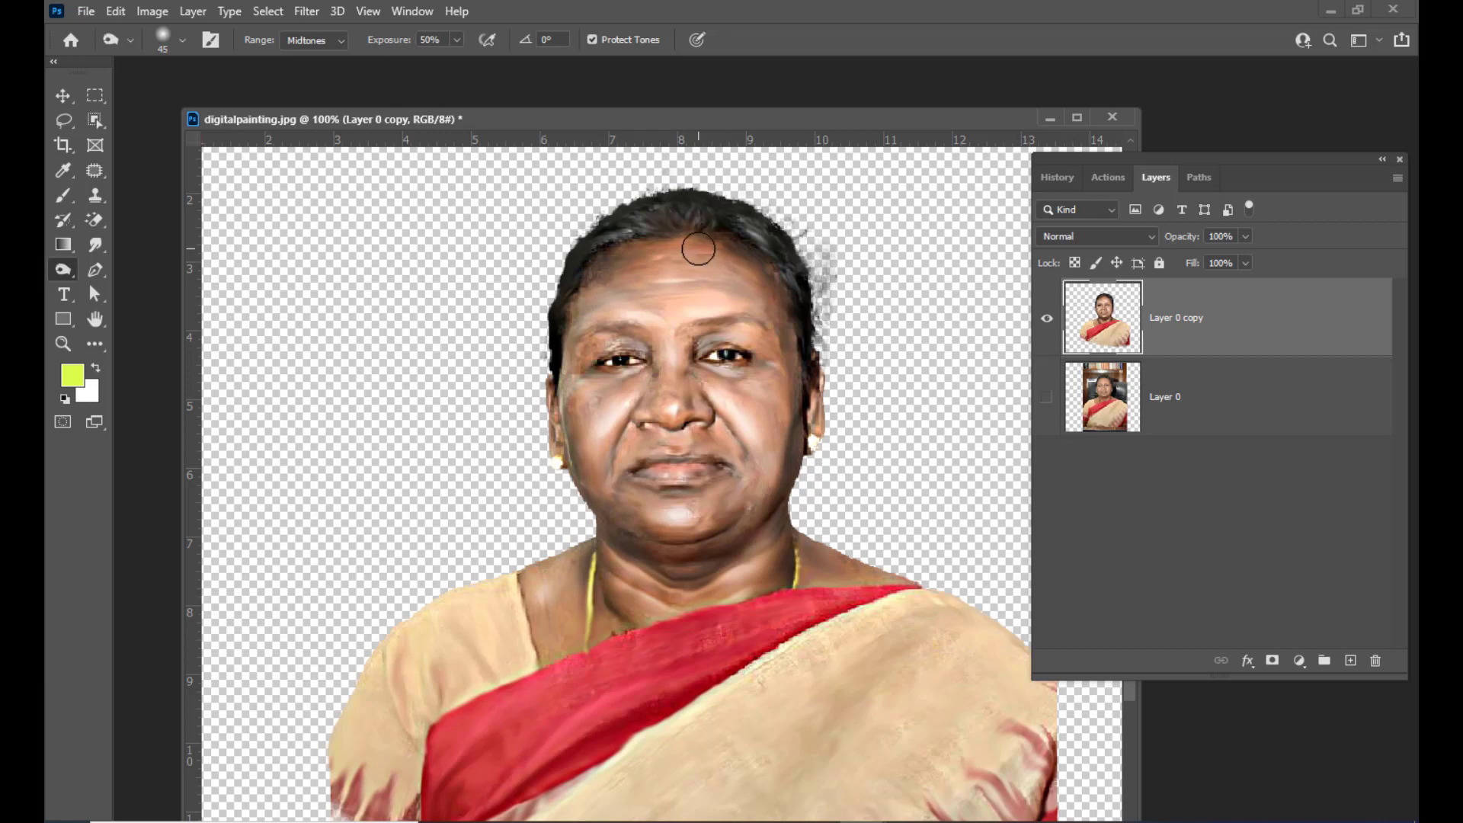
pyautogui.moveTo(698, 248); pyautogui.dragTo(727, 250)
pyautogui.moveTo(576, 343); pyautogui.dragTo(572, 358)
pyautogui.click(782, 343)
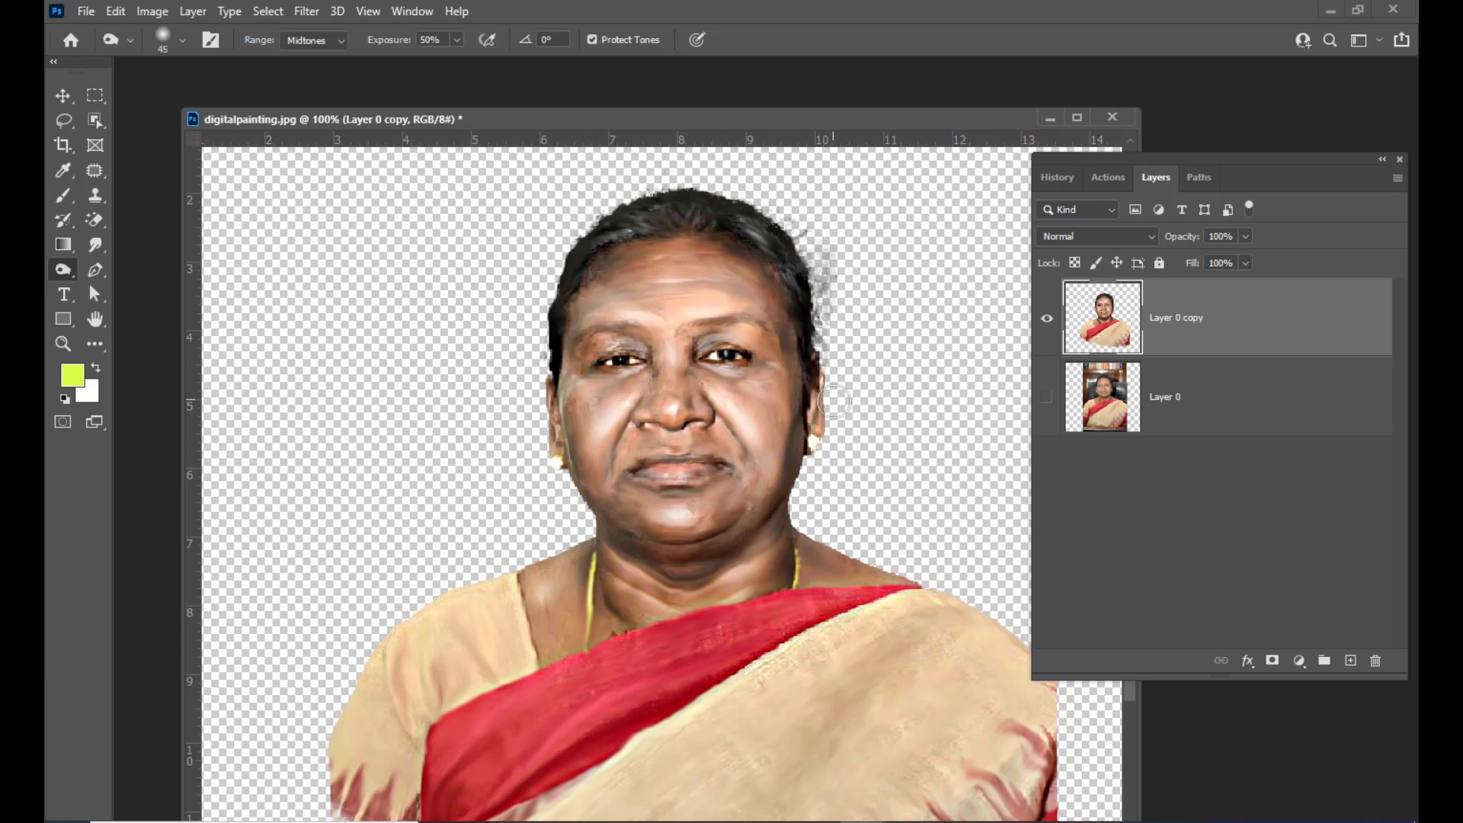
pyautogui.moveTo(738, 510); pyautogui.dragTo(730, 523)
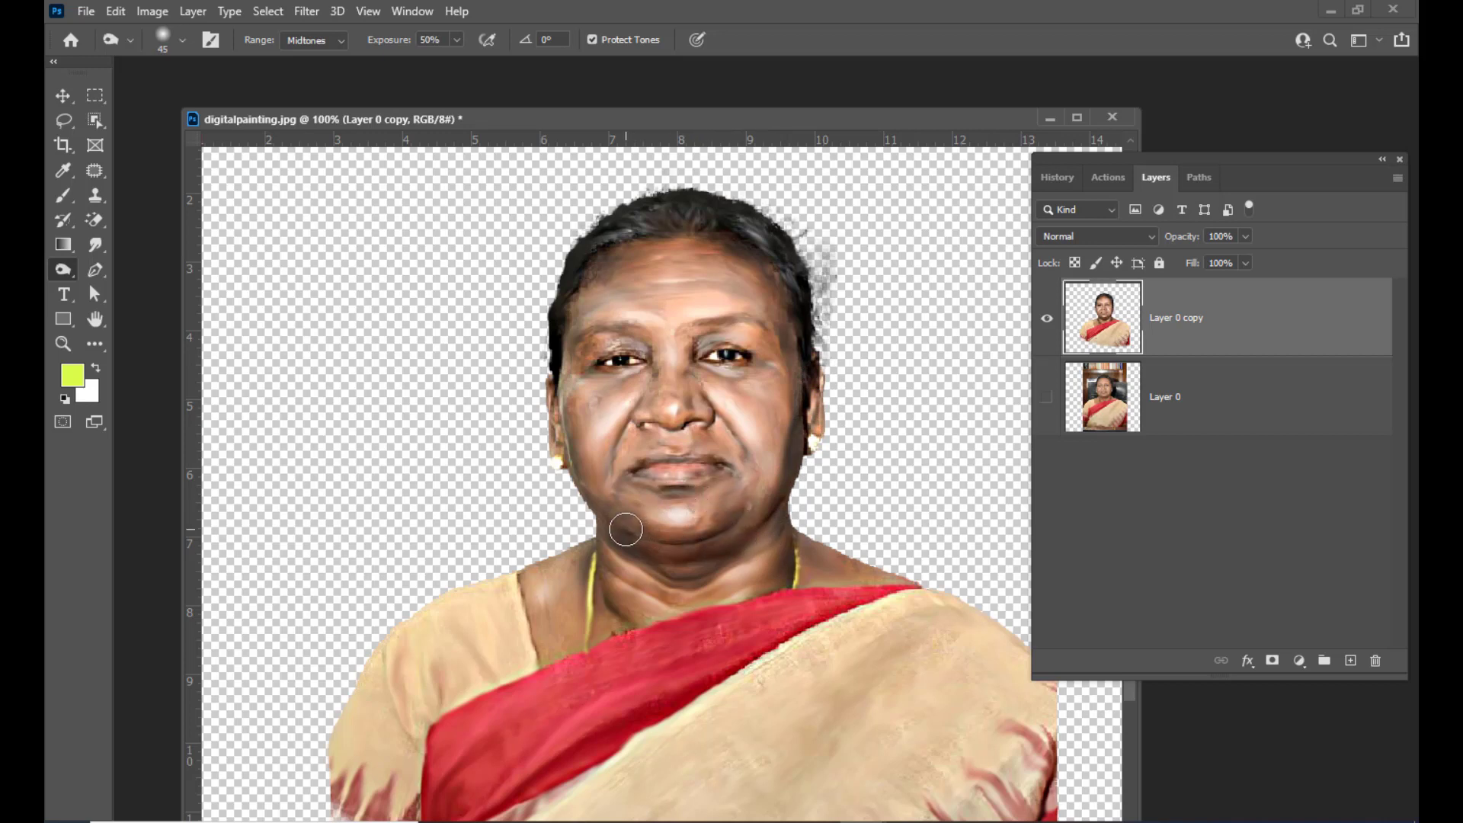
pyautogui.moveTo(725, 427); pyautogui.dragTo(750, 455)
pyautogui.moveTo(627, 437); pyautogui.dragTo(615, 462)
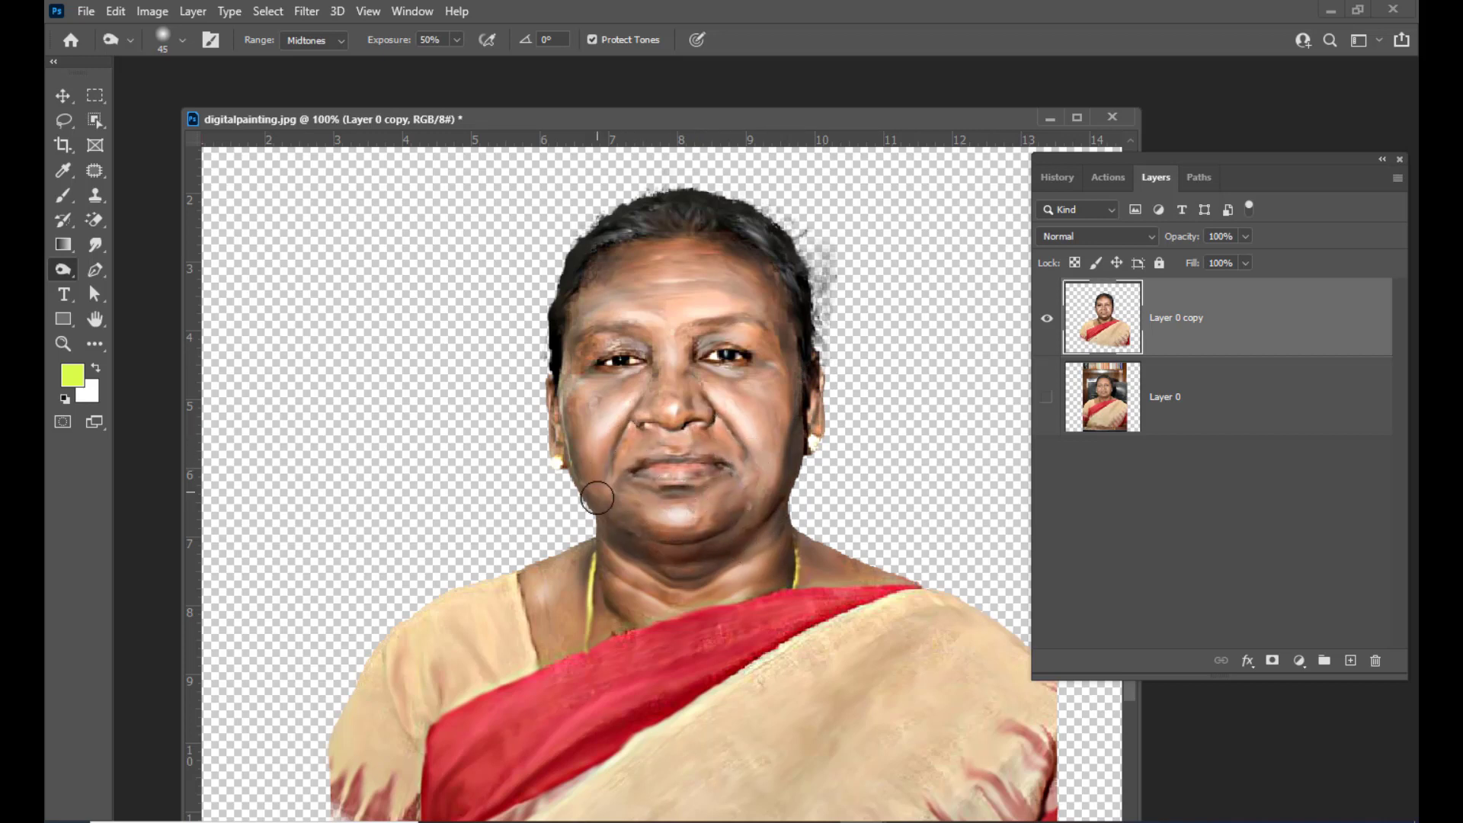
pyautogui.moveTo(680, 386); pyautogui.dragTo(688, 415)
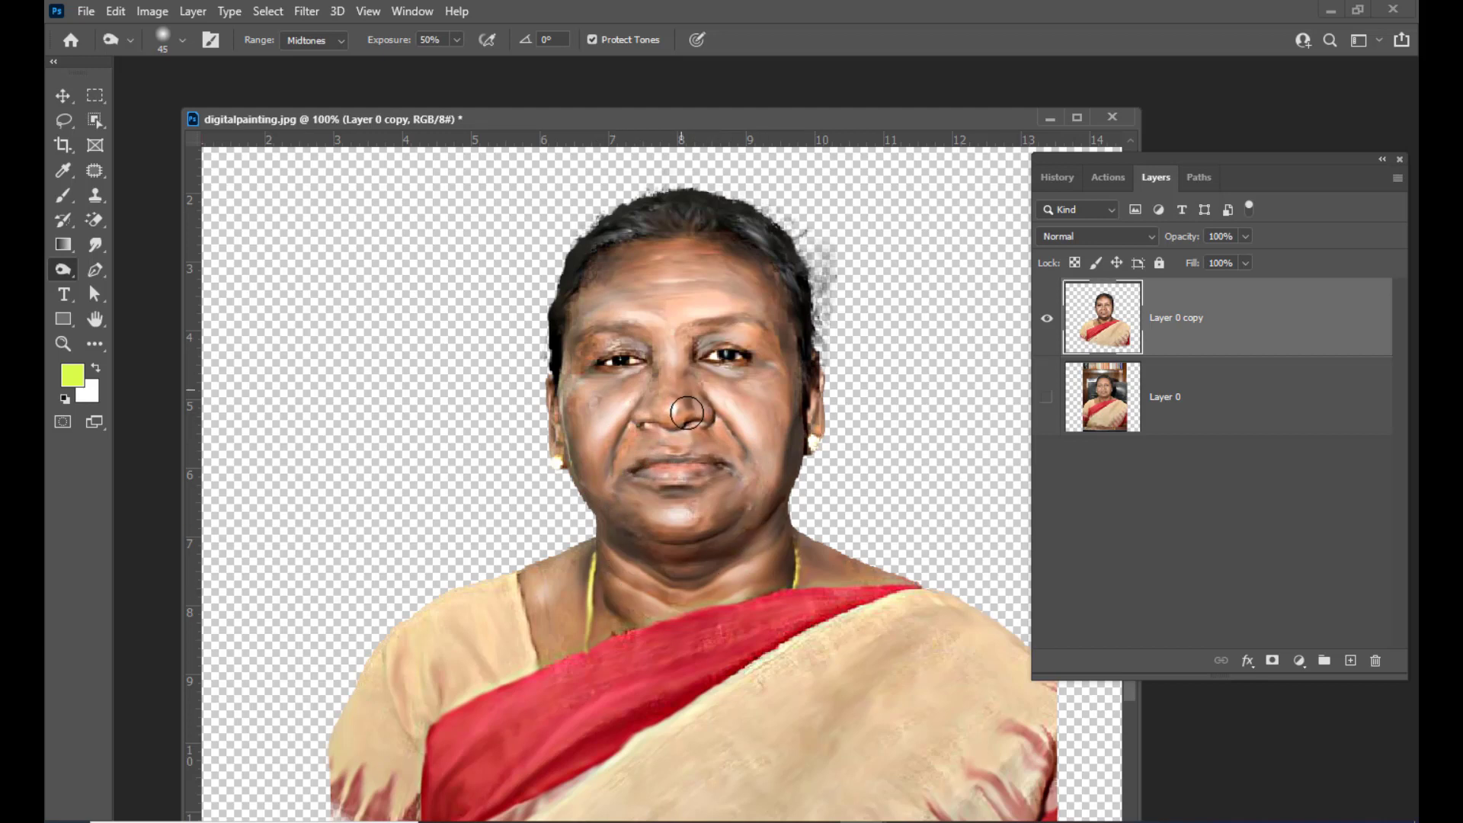
pyautogui.moveTo(837, 567); pyautogui.dragTo(858, 594)
pyautogui.moveTo(785, 290); pyautogui.dragTo(805, 277)
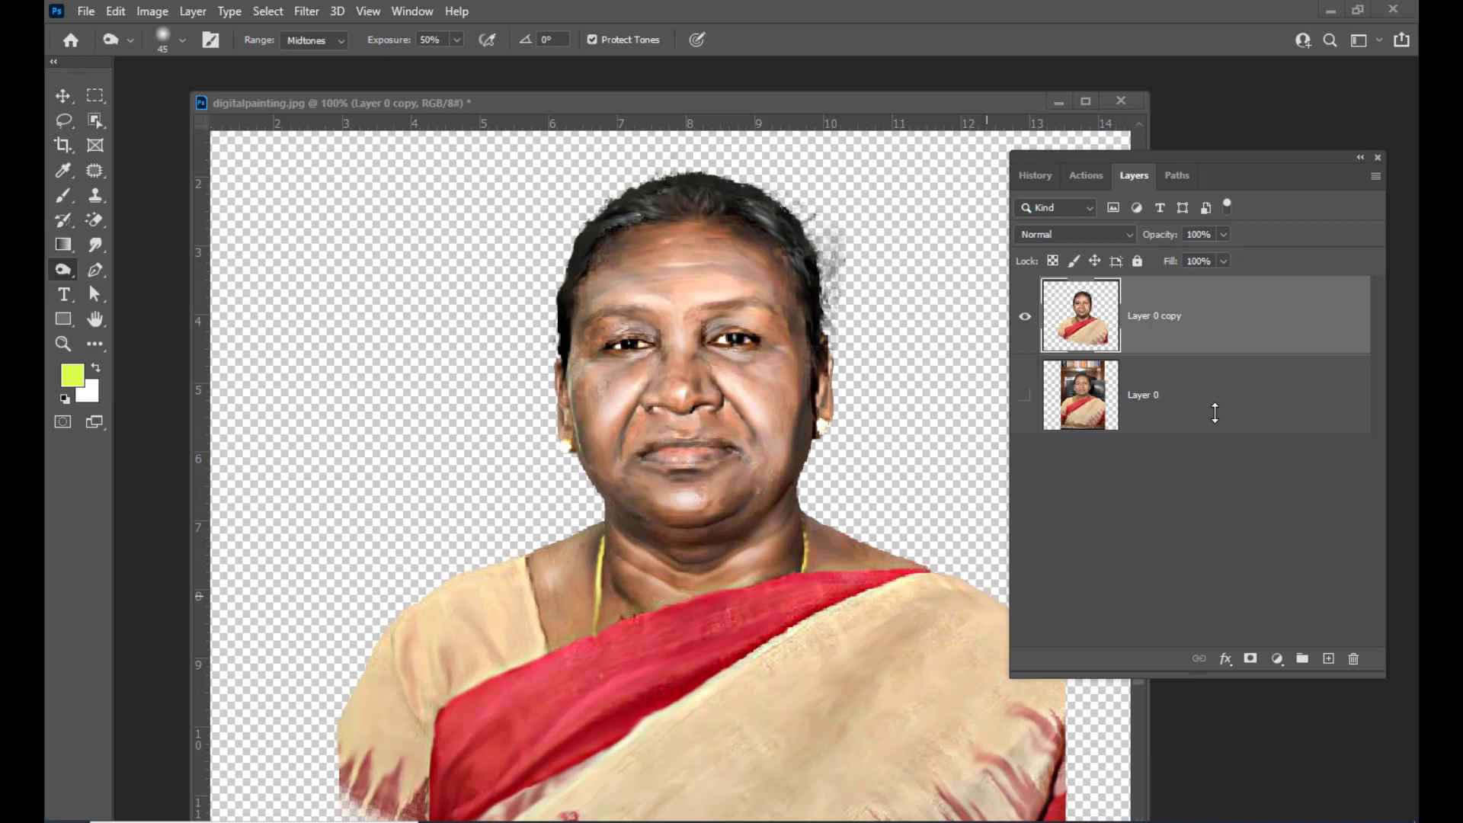
# Add a new empty layer above the portrait and set its blend mode to Screen
pyautogui.moveTo(1122, 155); pyautogui.dragTo(1073, 152)
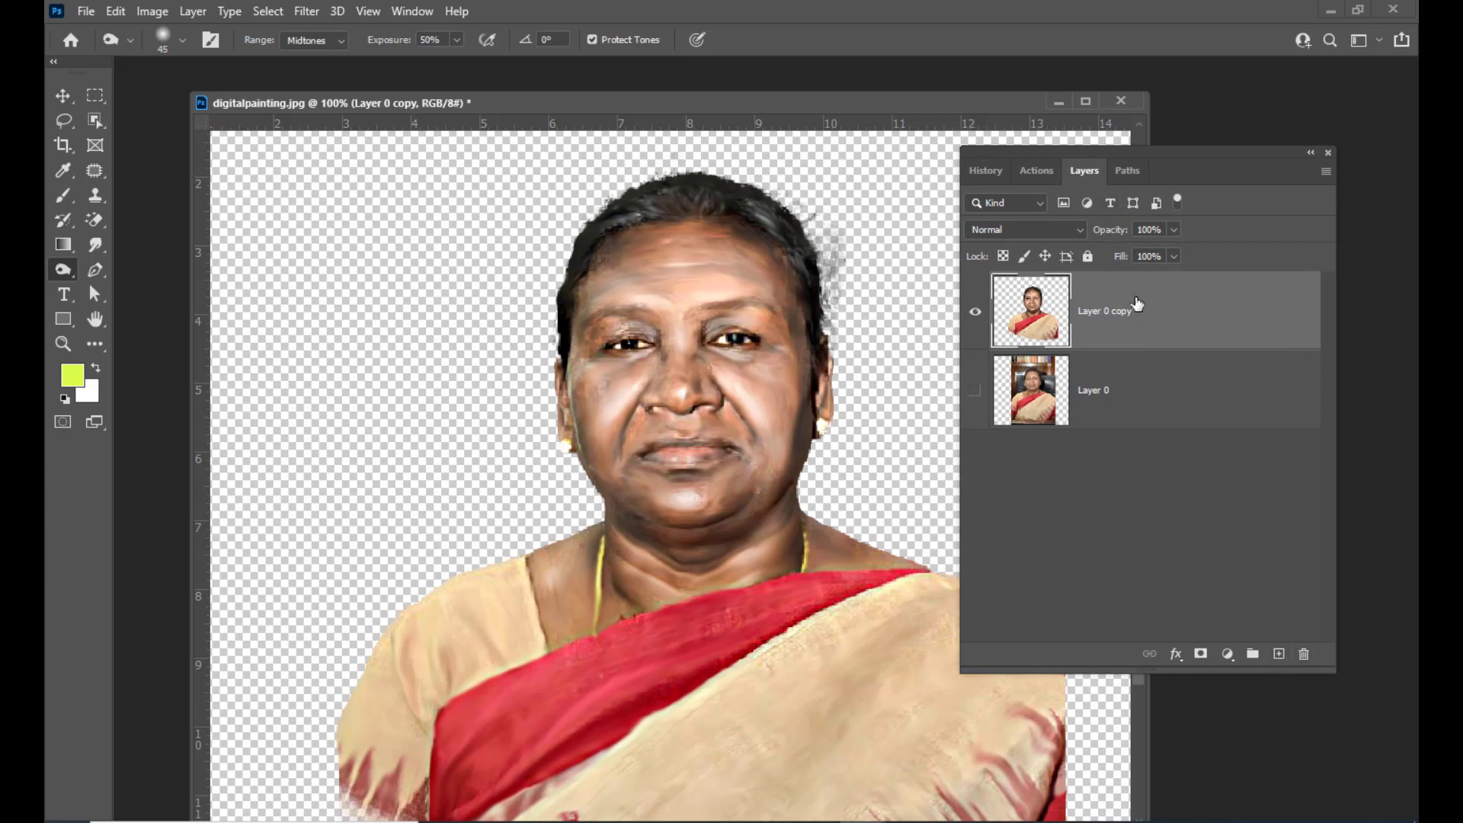
pyautogui.click(1278, 654)
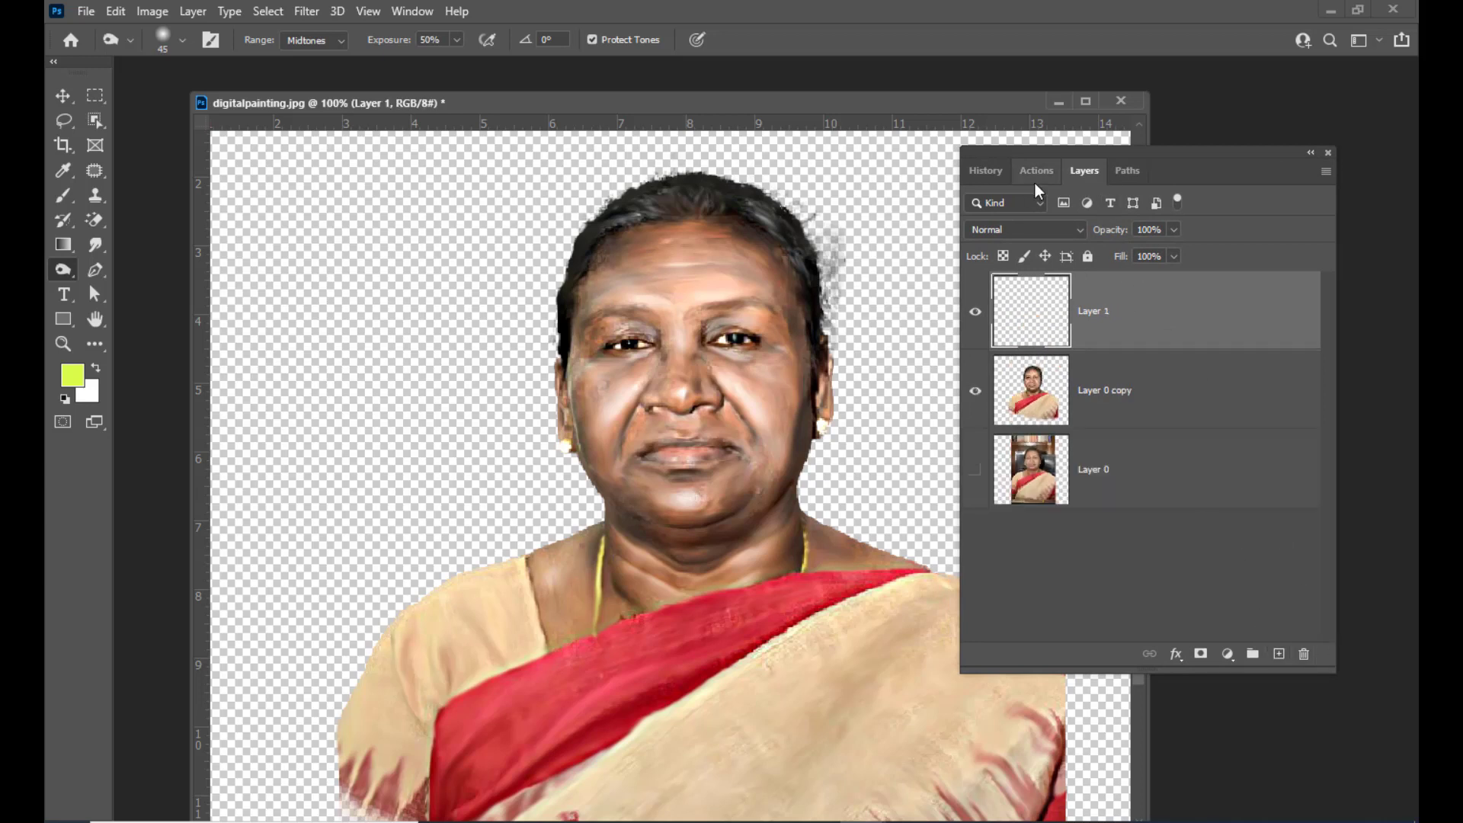
pyautogui.moveTo(1030, 152); pyautogui.dragTo(1052, 153)
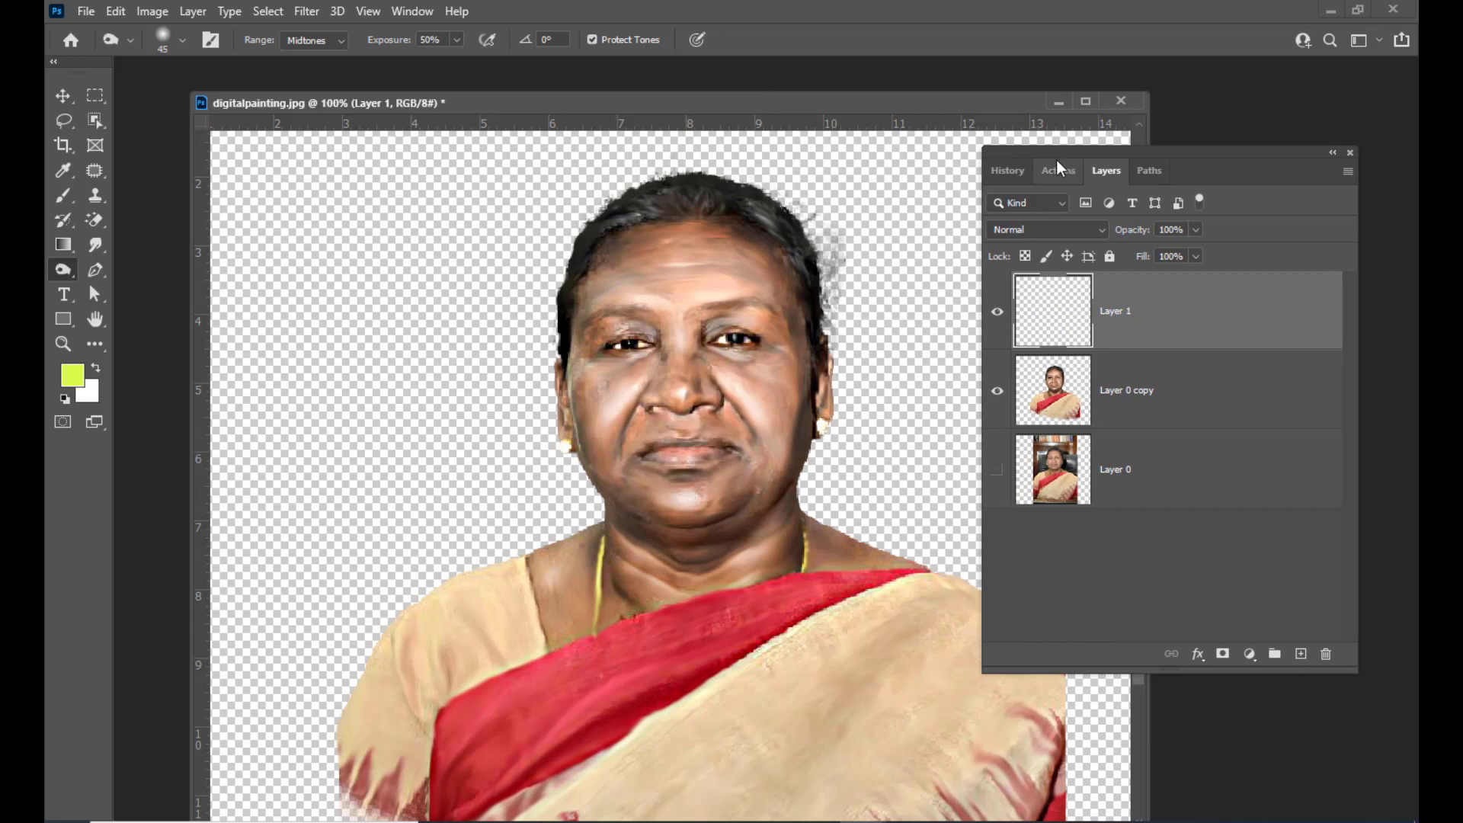
pyautogui.moveTo(1046, 153); pyautogui.dragTo(1050, 149)
pyautogui.click(1050, 229)
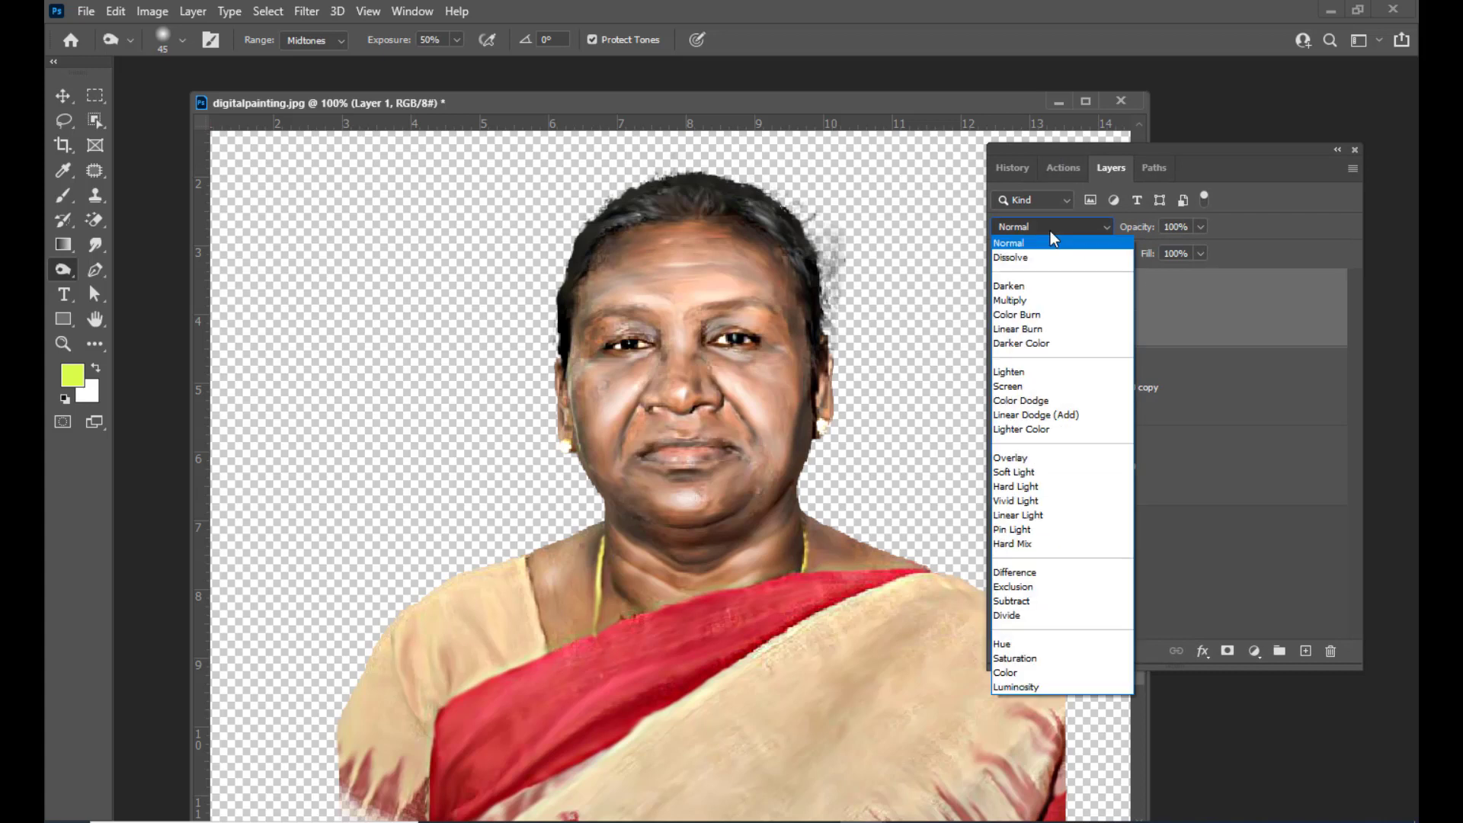
pyautogui.click(1025, 385)
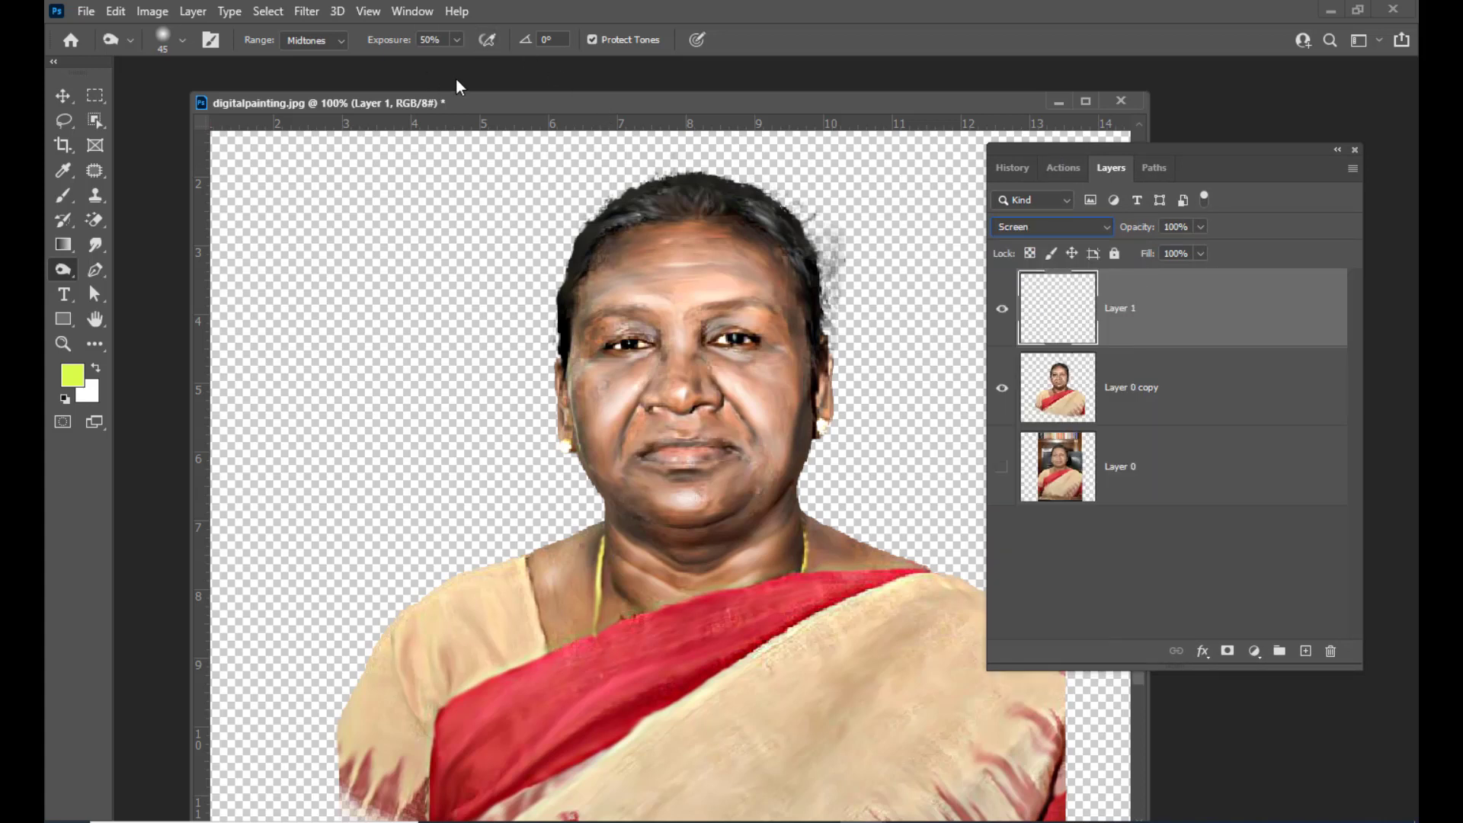
# Select the Brush tool with the Soft Round brush at 40 px, 0% hardness, and set flow to 14%
pyautogui.click(64, 192)
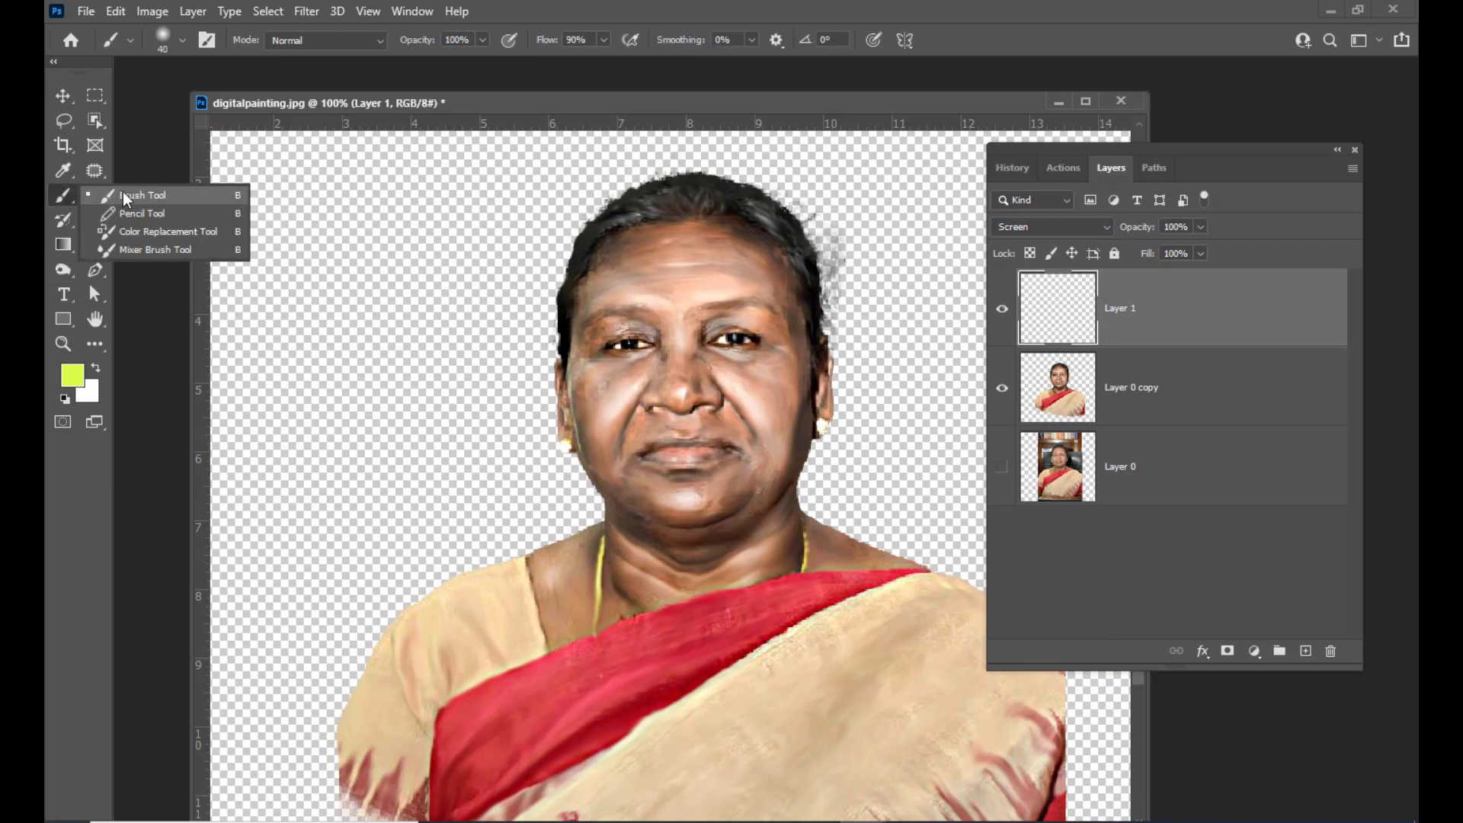
pyautogui.click(122, 194)
pyautogui.click(160, 39)
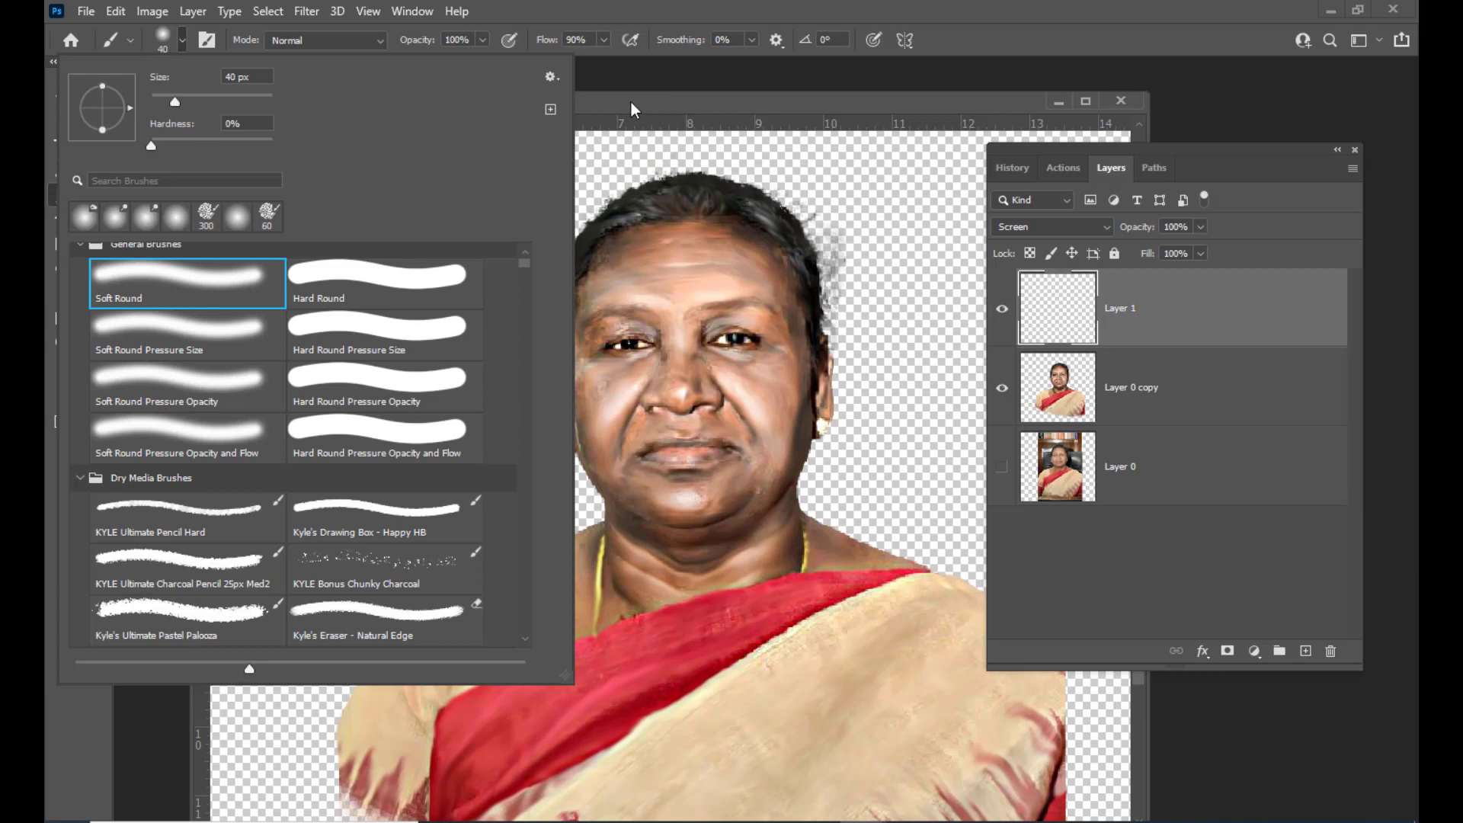
pyautogui.moveTo(631, 102); pyautogui.dragTo(671, 108)
pyautogui.click(604, 39)
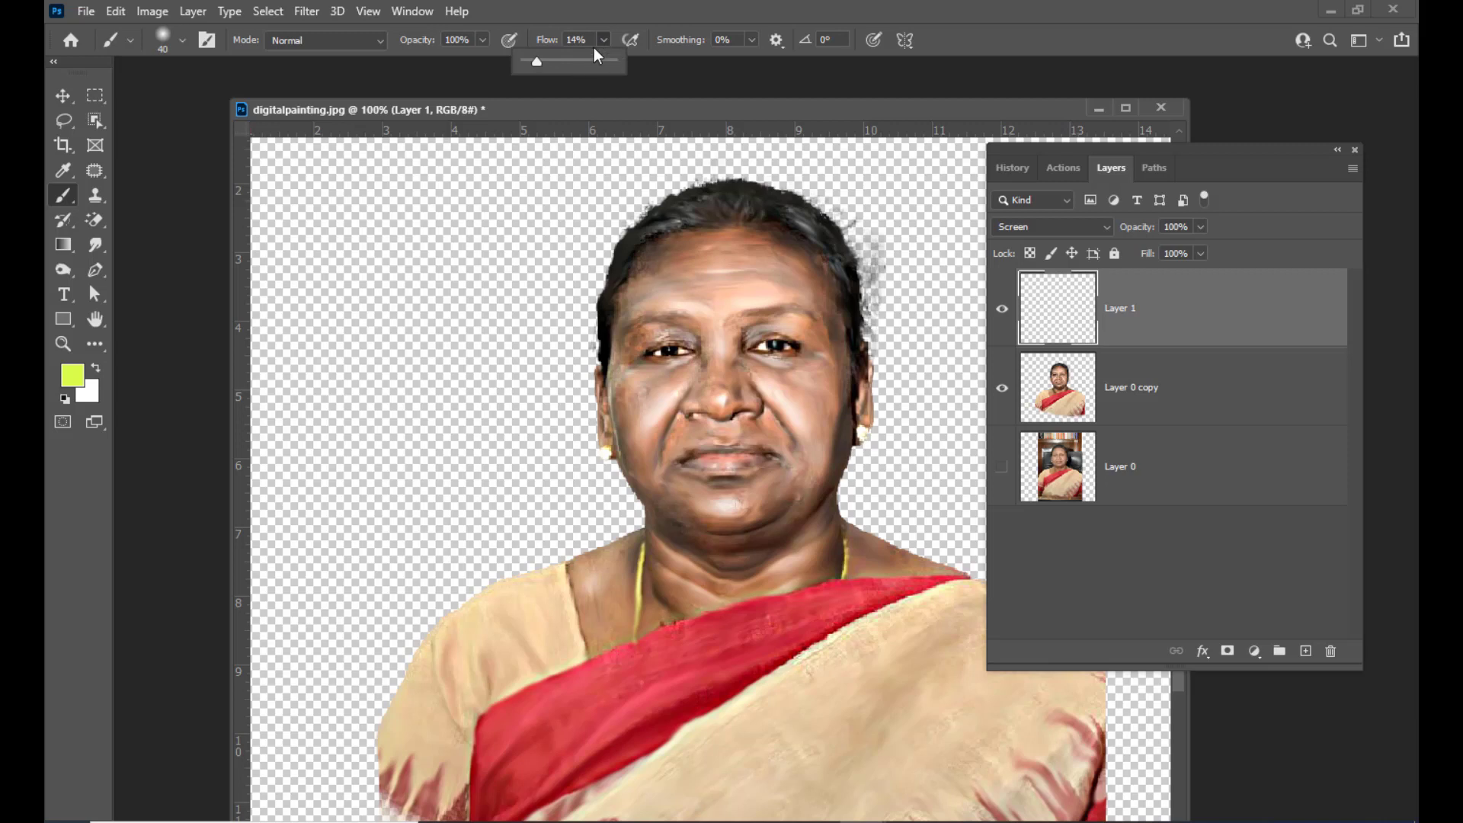
pyautogui.moveTo(636, 111); pyautogui.dragTo(588, 109)
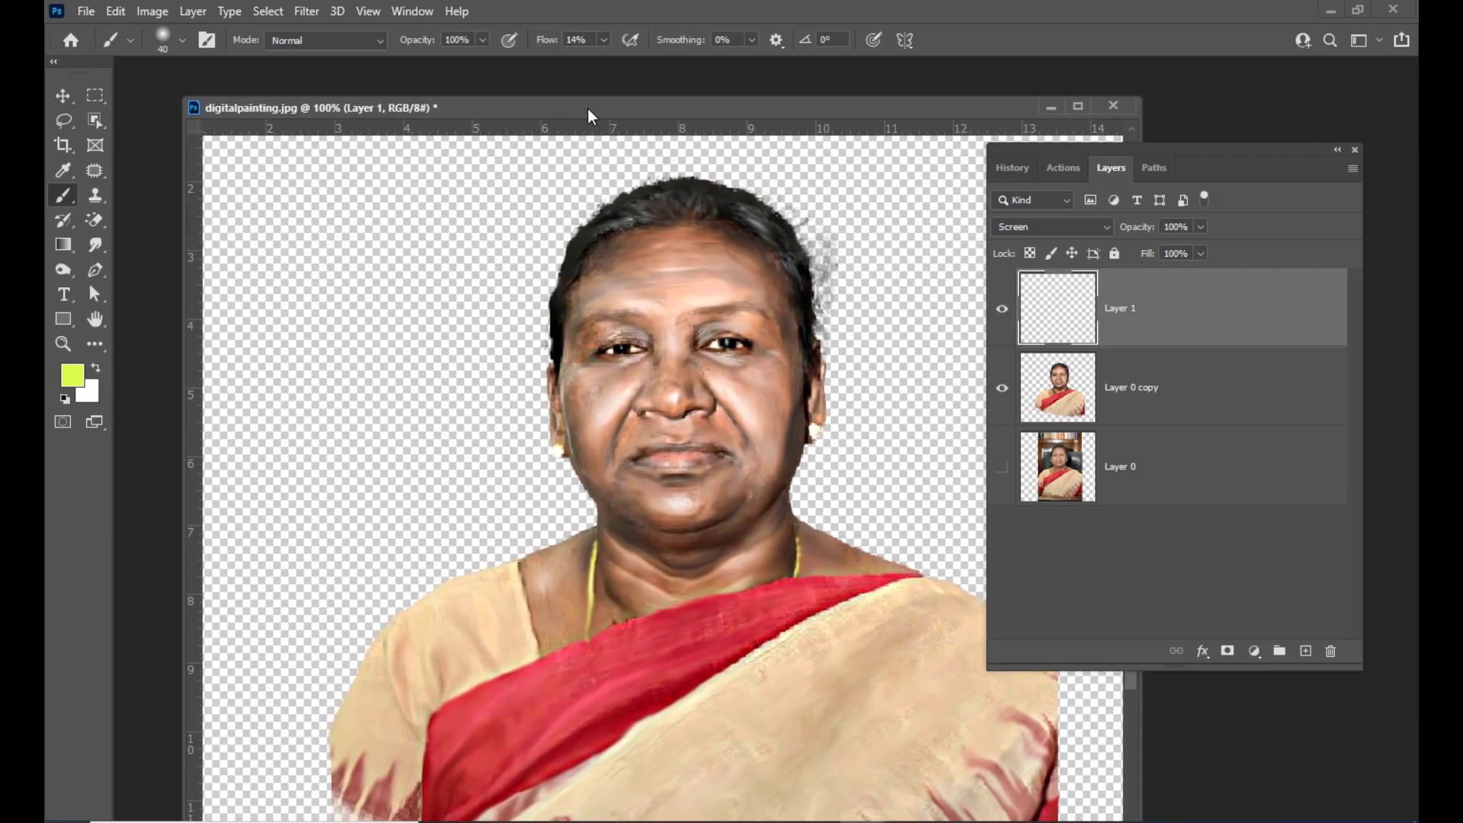
pyautogui.moveTo(699, 96); pyautogui.dragTo(680, 107)
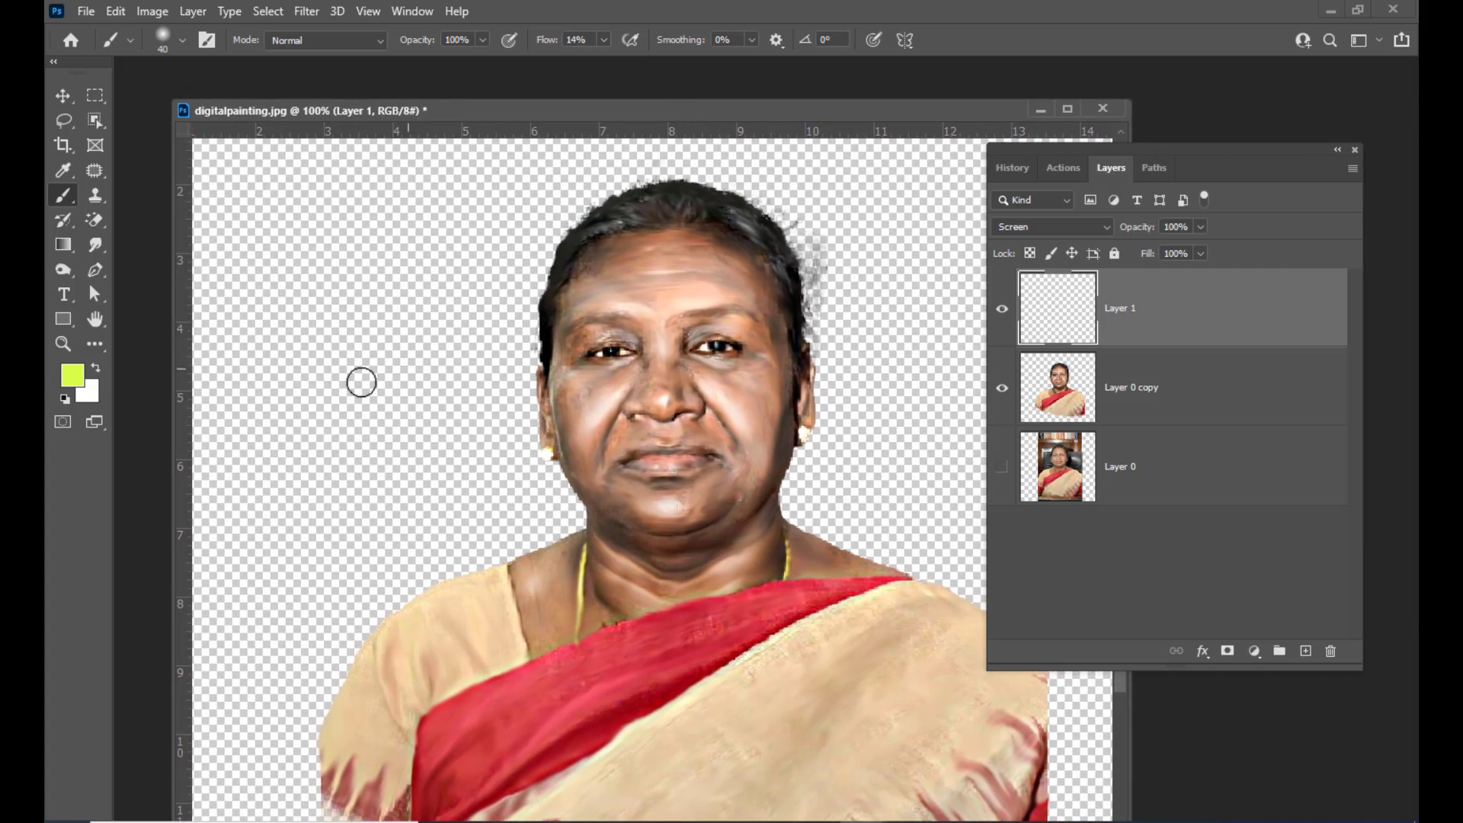
# Sample a light skin tone (#fad8c8) from the face as the foreground color and return to the brush
pyautogui.click(77, 379)
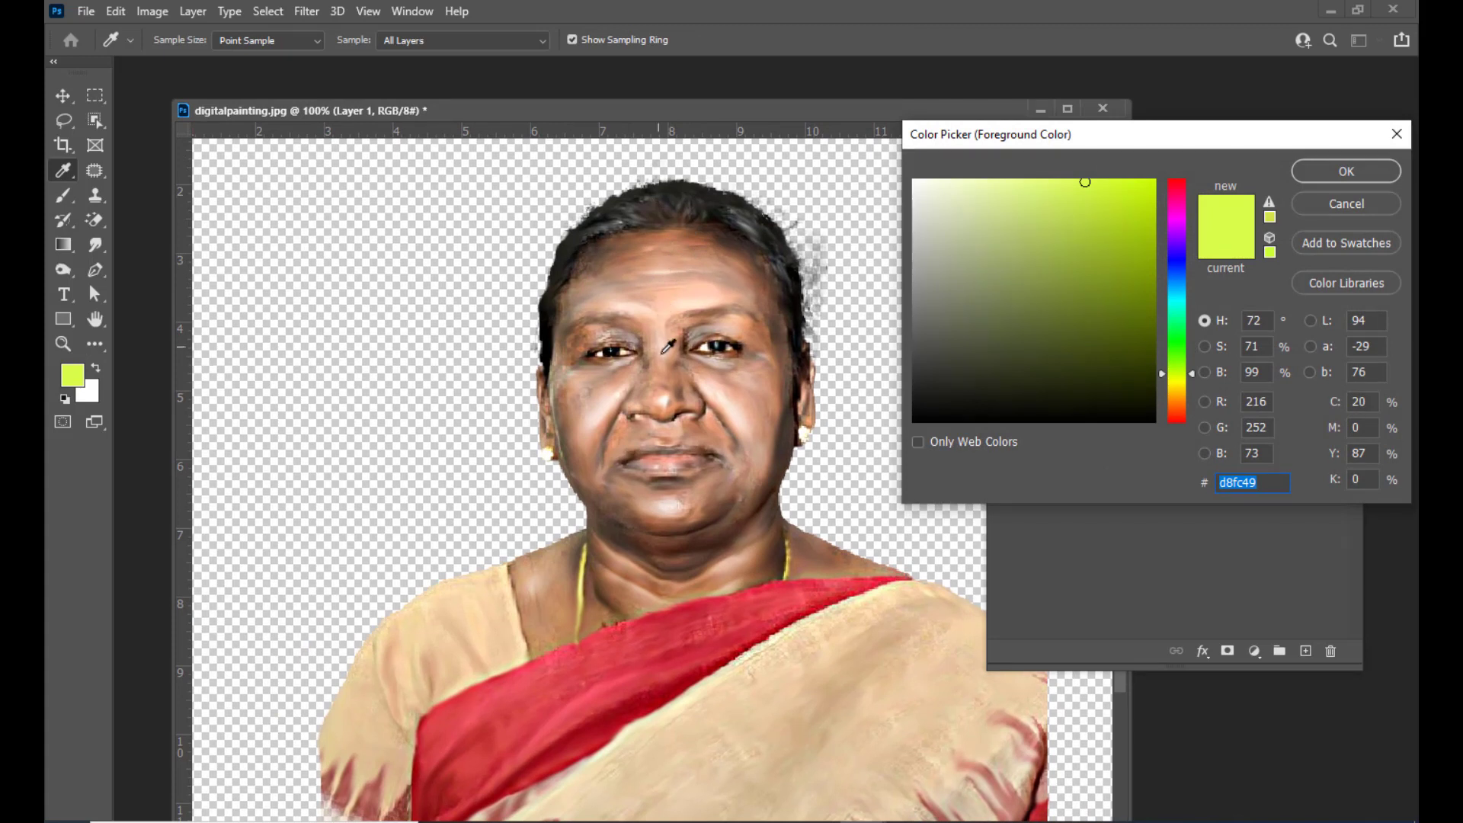
pyautogui.click(709, 383)
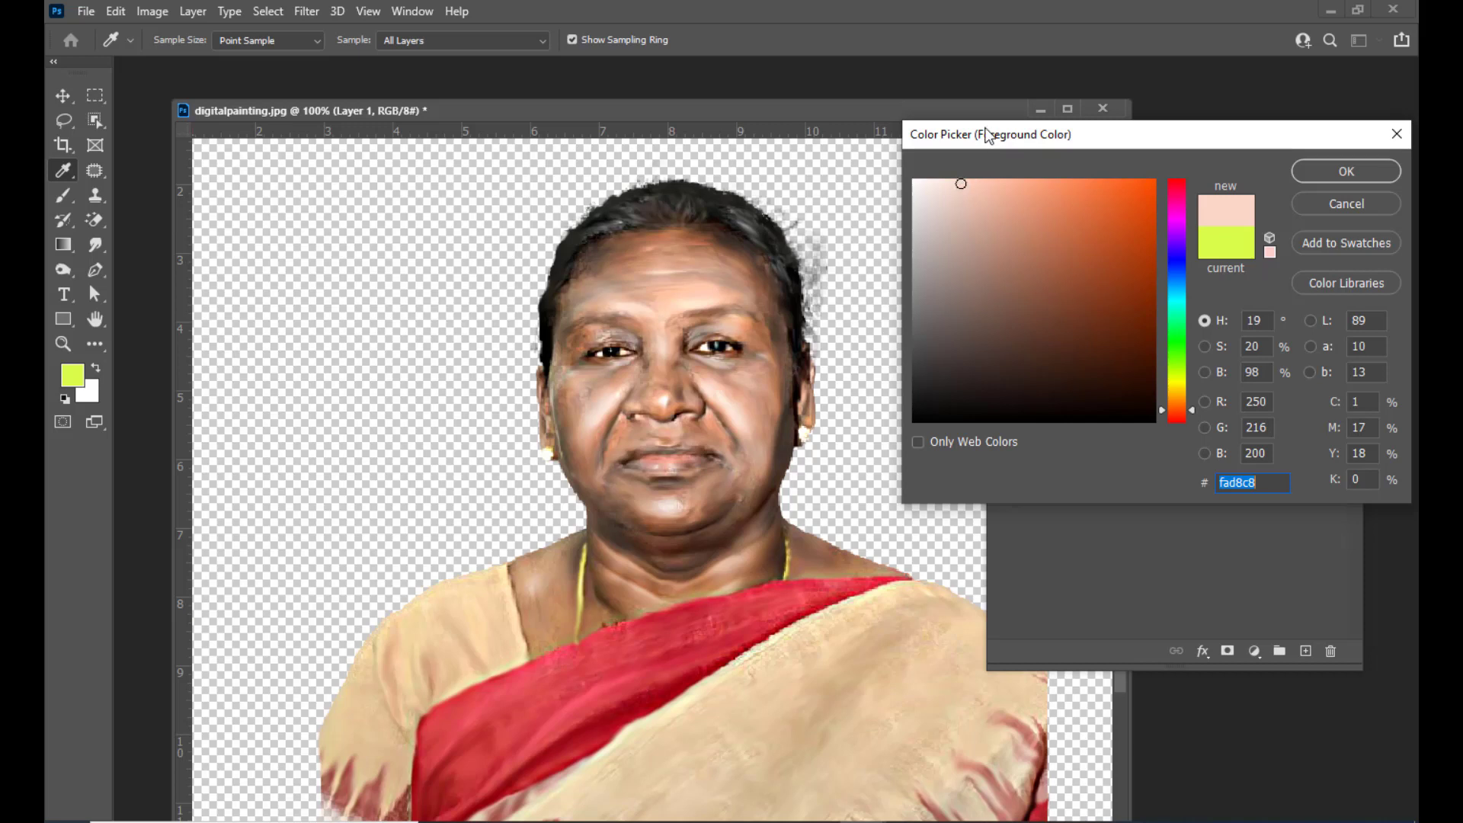
pyautogui.moveTo(992, 134); pyautogui.dragTo(849, 171)
pyautogui.click(1202, 209)
pyautogui.press('b')
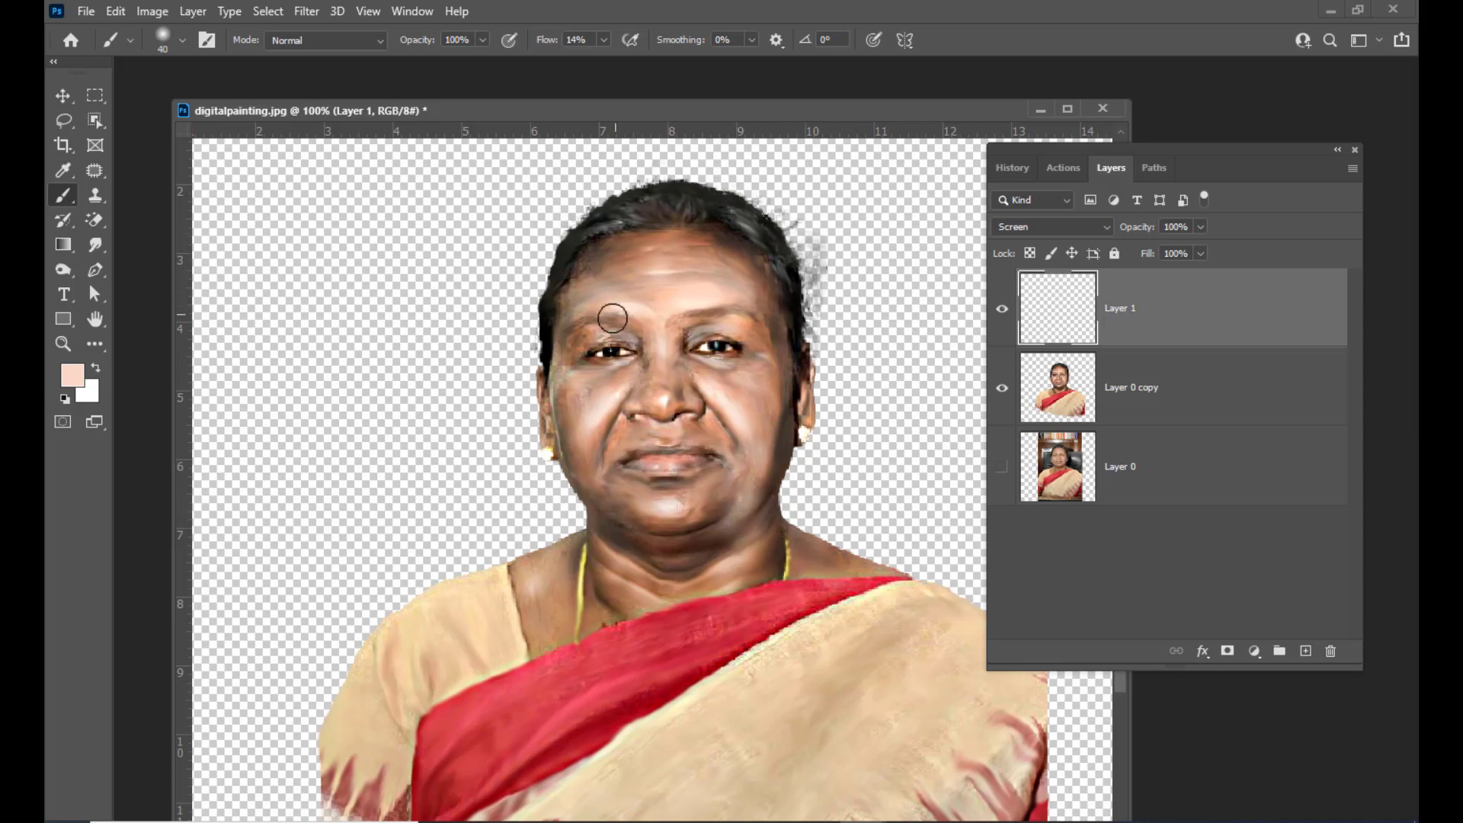
# Shrink the brush to 20 px and paint light strokes over the forehead and cheek on the Screen layer
pyautogui.press('[')
pyautogui.press('[')
pyautogui.press('[')
pyautogui.press('[')
pyautogui.moveTo(608, 331); pyautogui.dragTo(580, 341)
pyautogui.moveTo(629, 359); pyautogui.dragTo(614, 367)
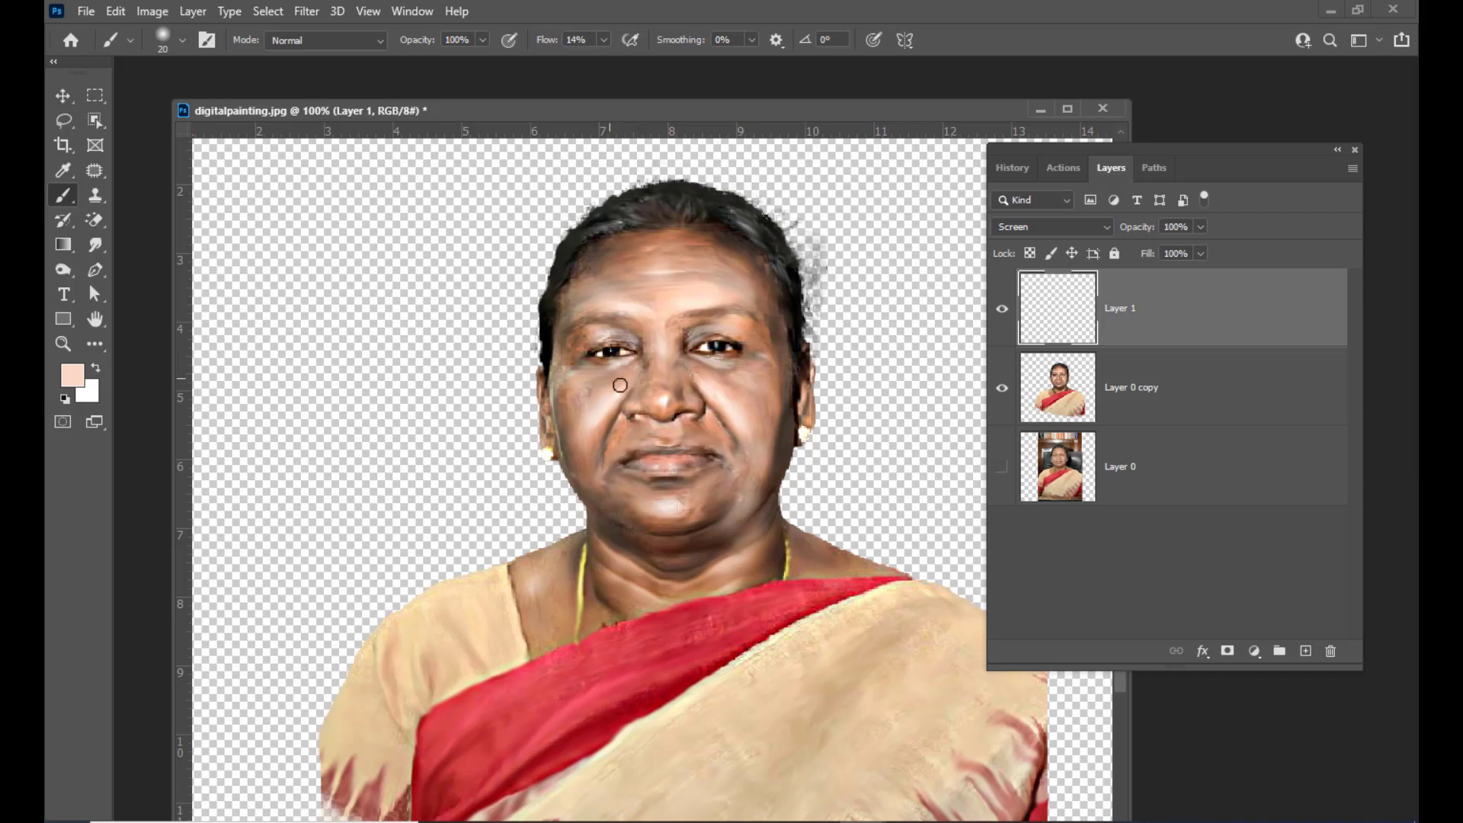
# Enlarge the brush to 30 px, paint highlight strokes on the chin and neck, and undo the last stroke
pyautogui.press(']')
pyautogui.press(']')
pyautogui.moveTo(601, 429); pyautogui.dragTo(596, 467)
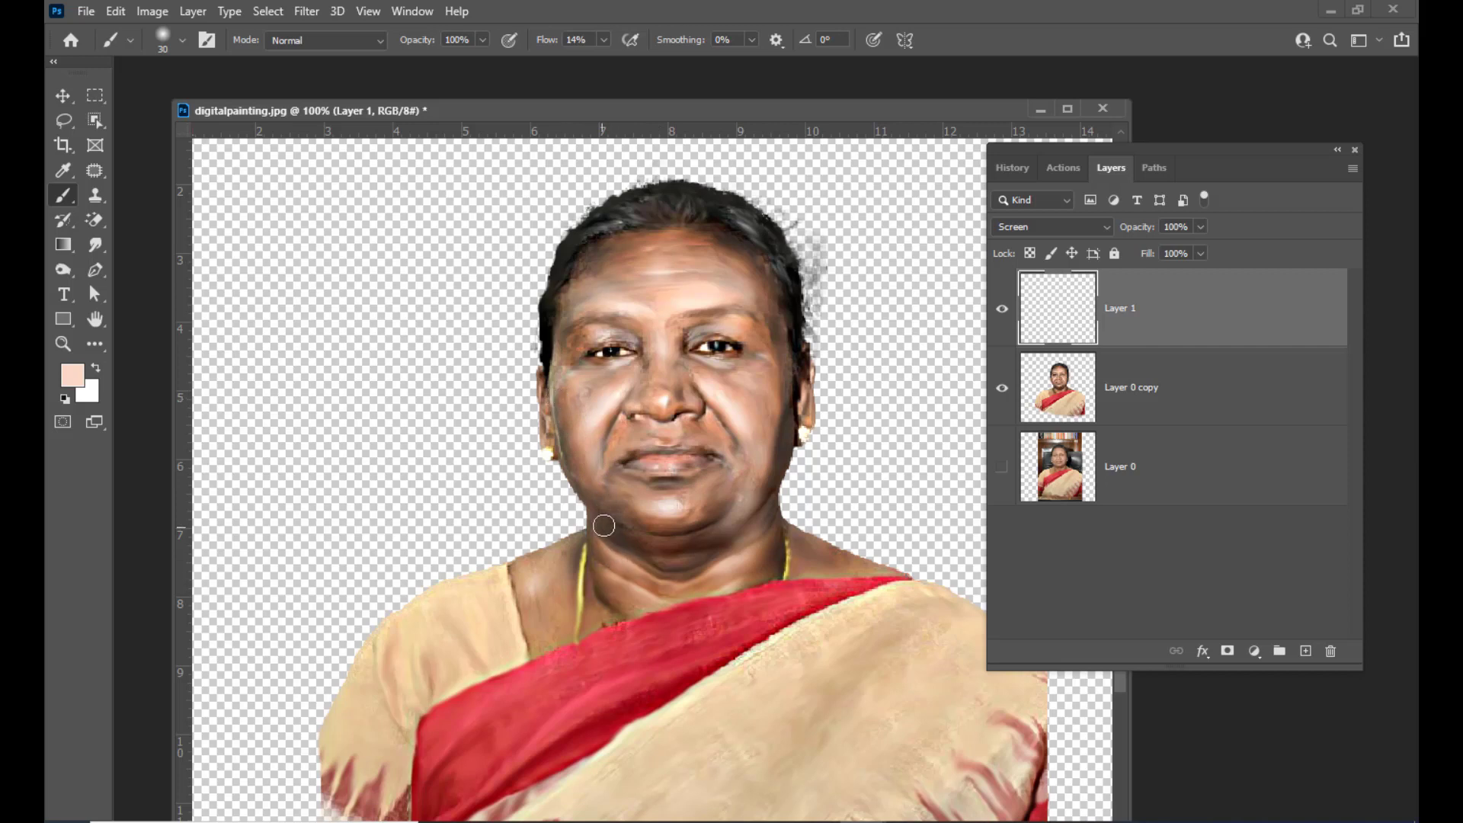
pyautogui.moveTo(600, 523); pyautogui.dragTo(623, 533)
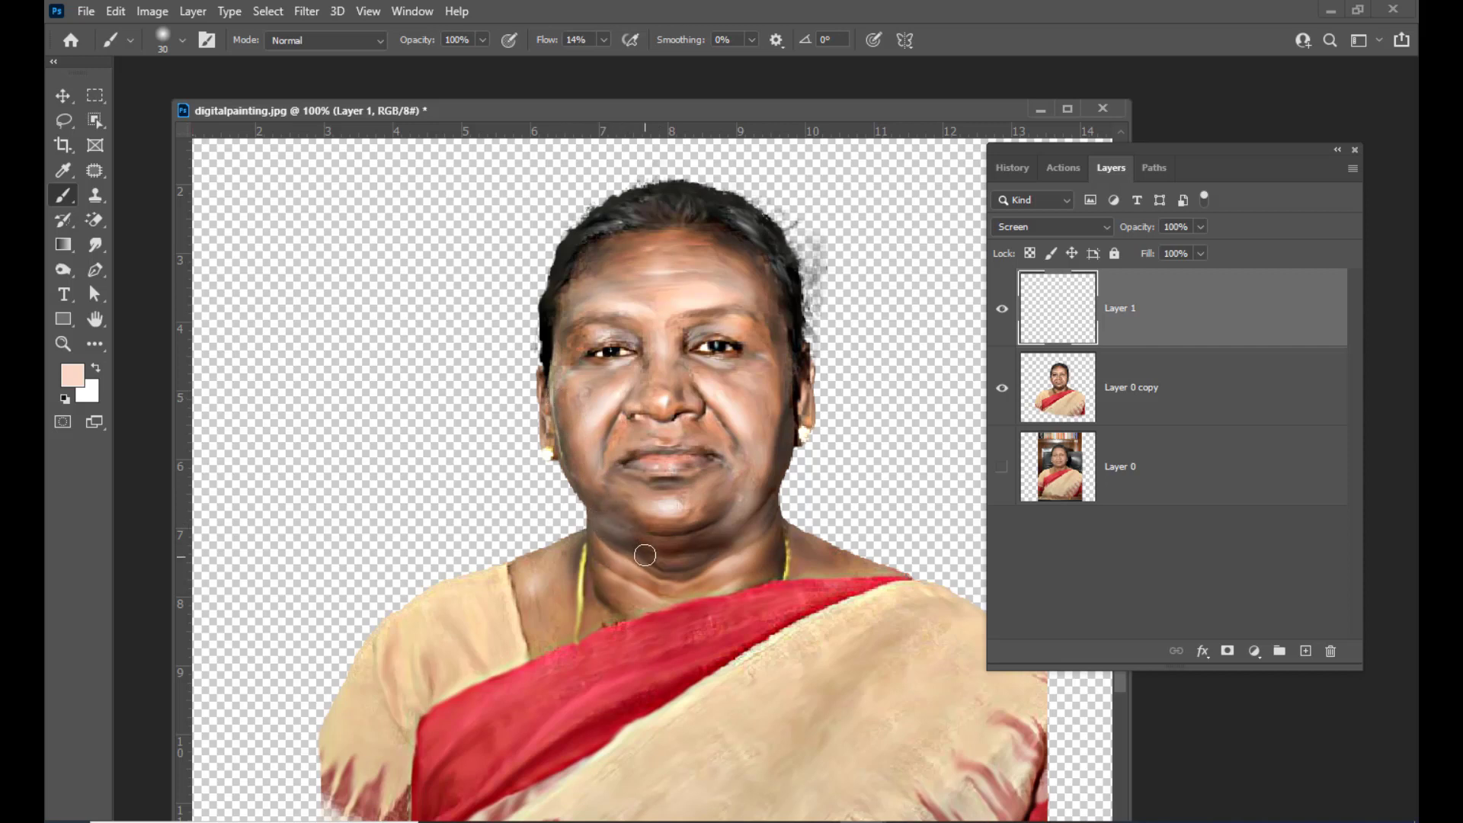
pyautogui.hotkey('ctrl', 'z')
# Lower the brush flow to 5% and paint soft highlights on the neck, temple and cheek with a 25 px brush
pyautogui.click(602, 39)
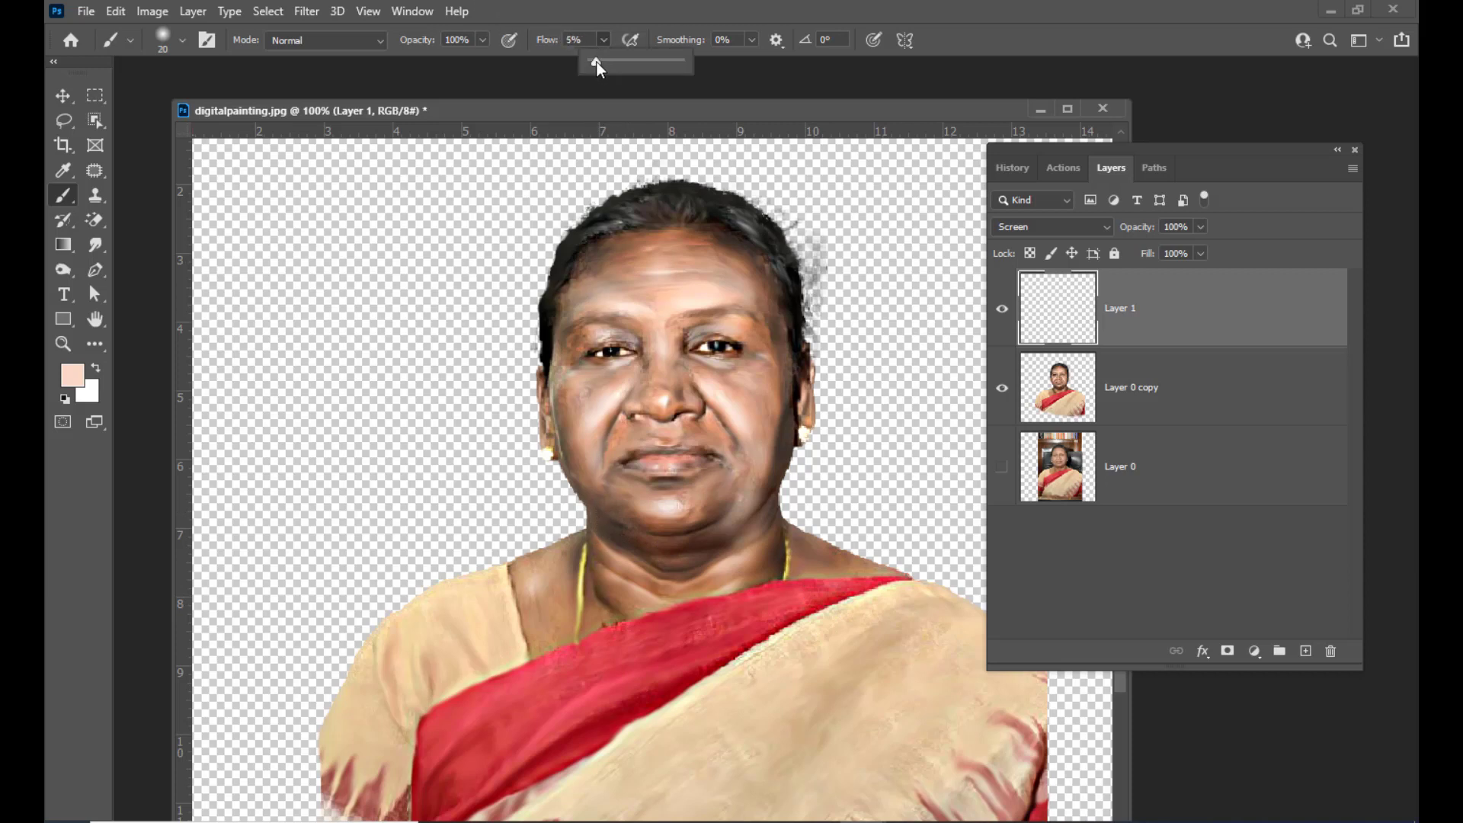
pyautogui.click(595, 532)
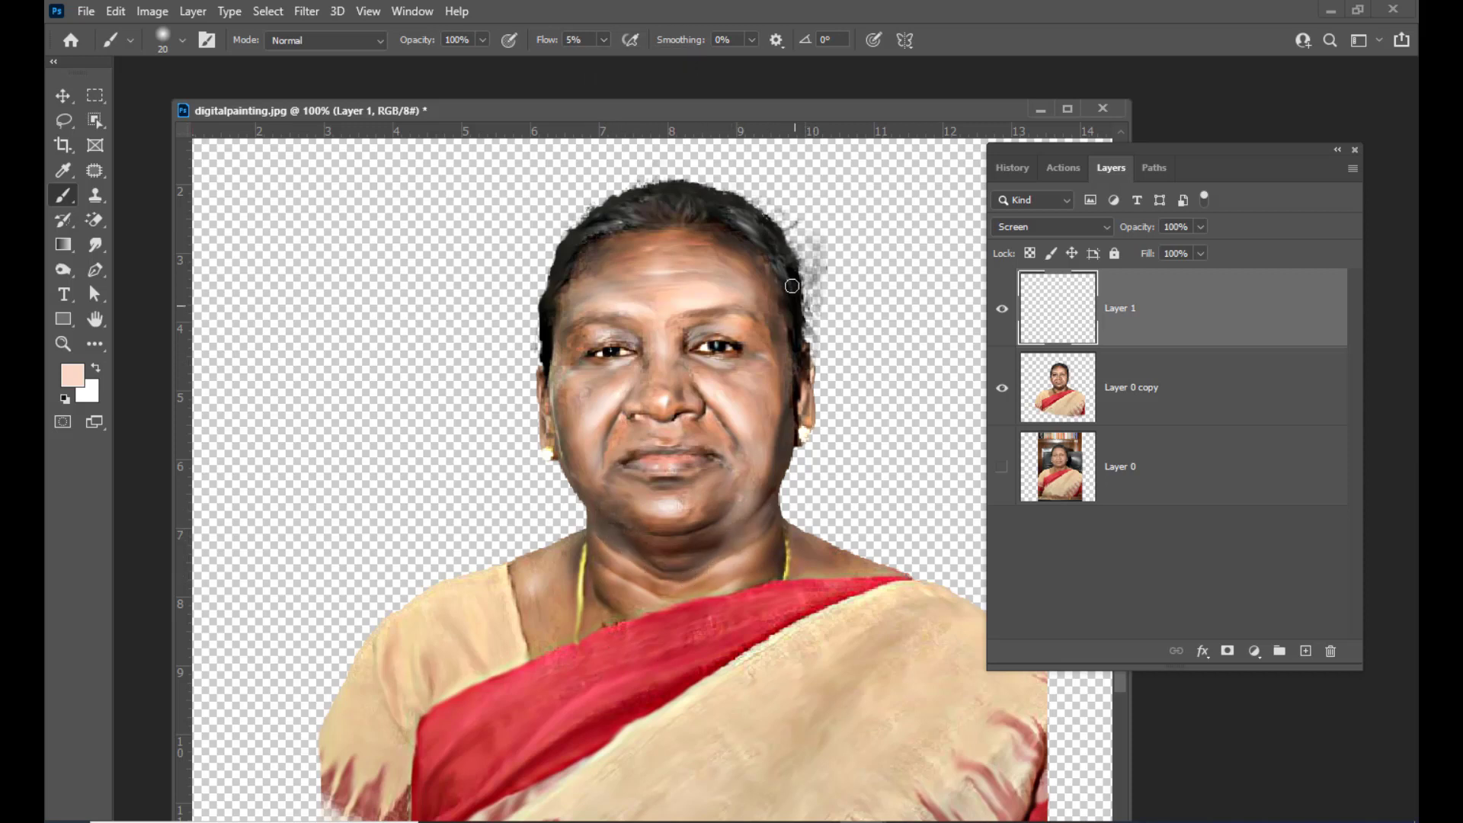
pyautogui.press(']')
pyautogui.moveTo(751, 366)
pyautogui.mouseDown()
pyautogui.moveTo(712, 365)
pyautogui.moveTo(761, 361)
pyautogui.mouseUp()
pyautogui.moveTo(614, 375)
pyautogui.mouseDown()
pyautogui.moveTo(560, 386)
pyautogui.moveTo(586, 412)
pyautogui.moveTo(583, 385)
pyautogui.moveTo(583, 428)
pyautogui.mouseUp()
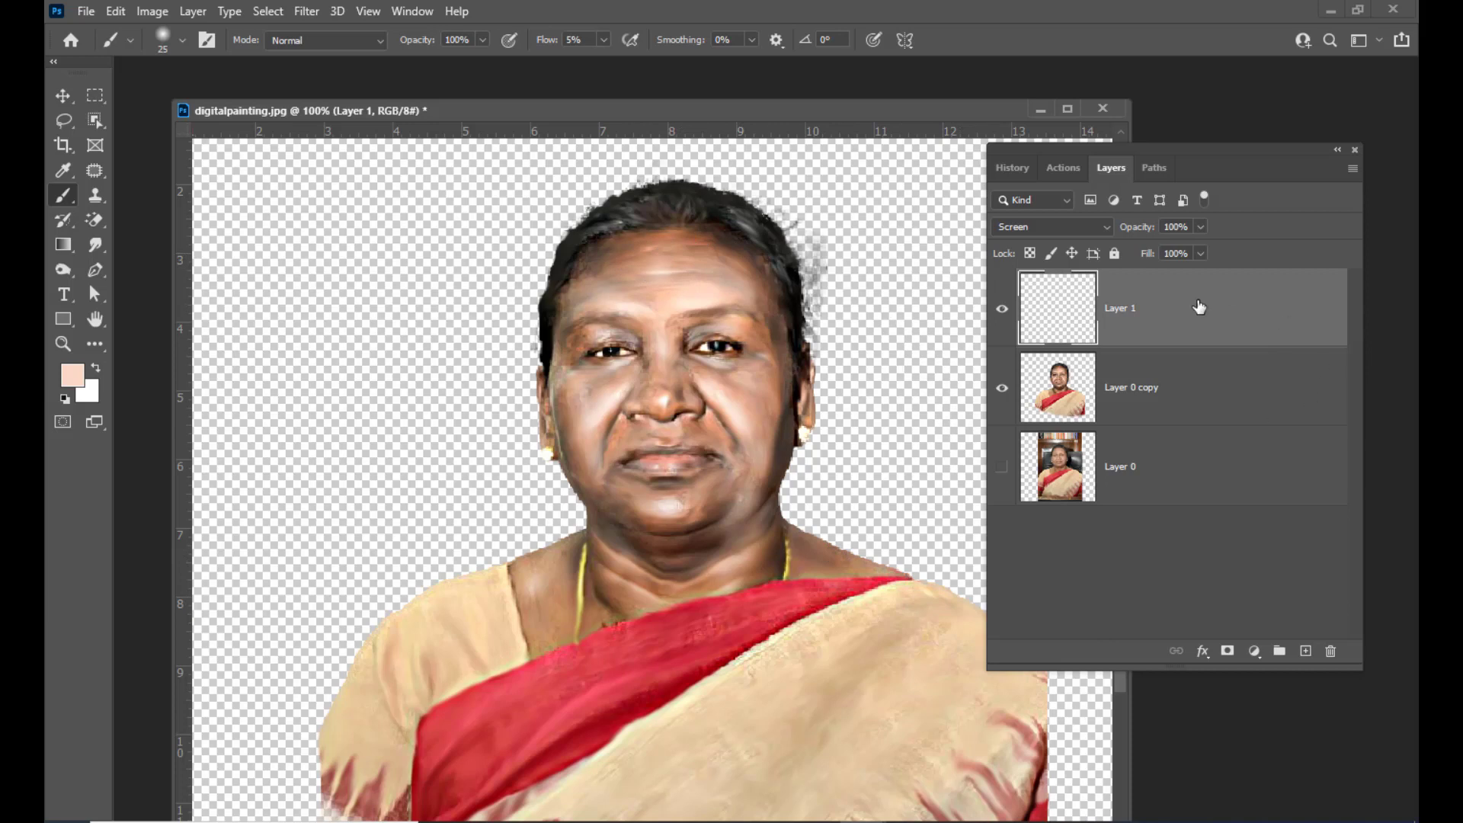
# Rename the highlight layer to brightones
pyautogui.doubleClick(1131, 311)
pyautogui.press('Return')
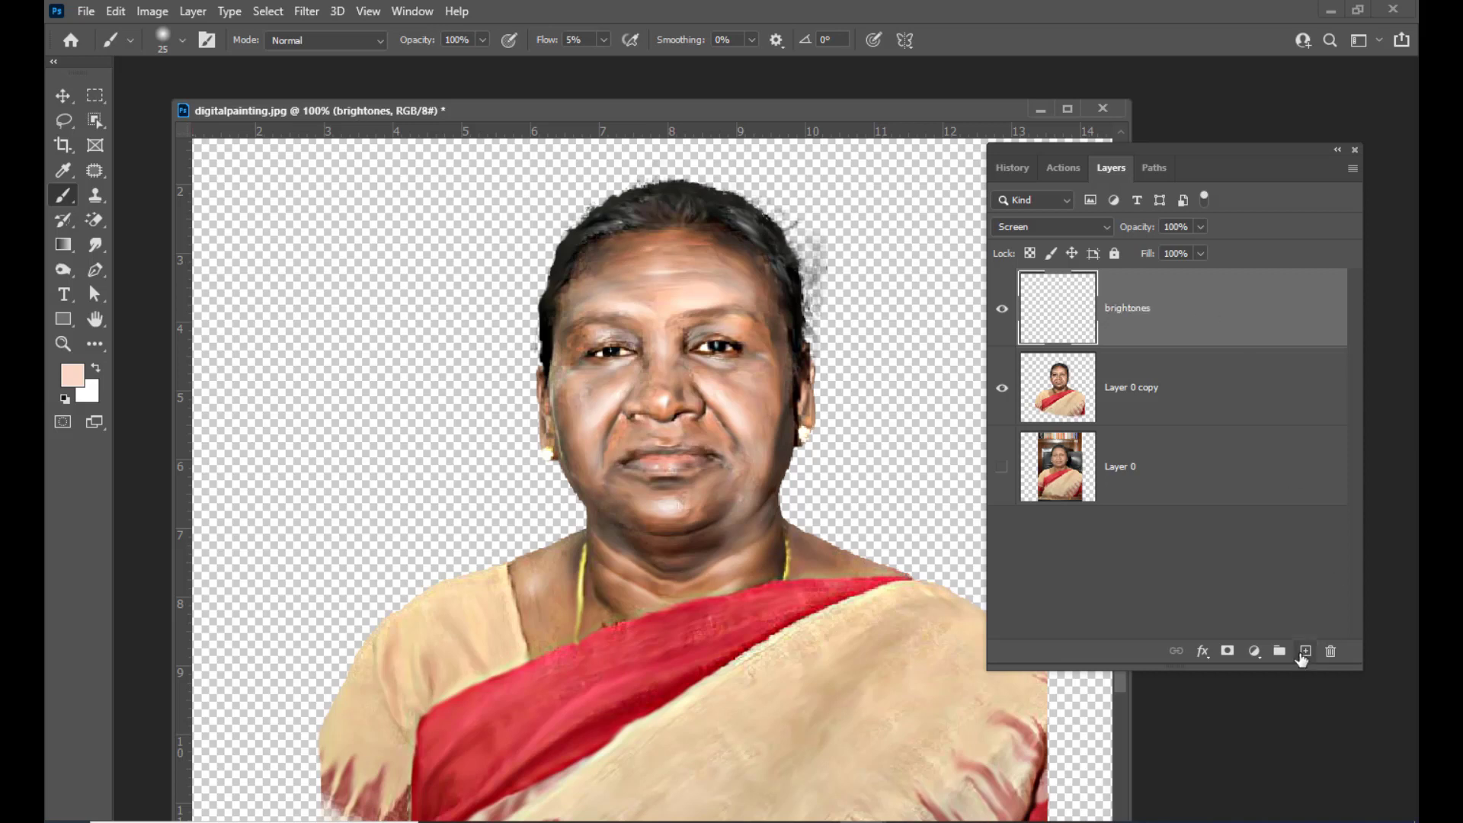
# Add a new empty layer above brightones and name it darktones
pyautogui.click(1305, 651)
pyautogui.doubleClick(1119, 316)
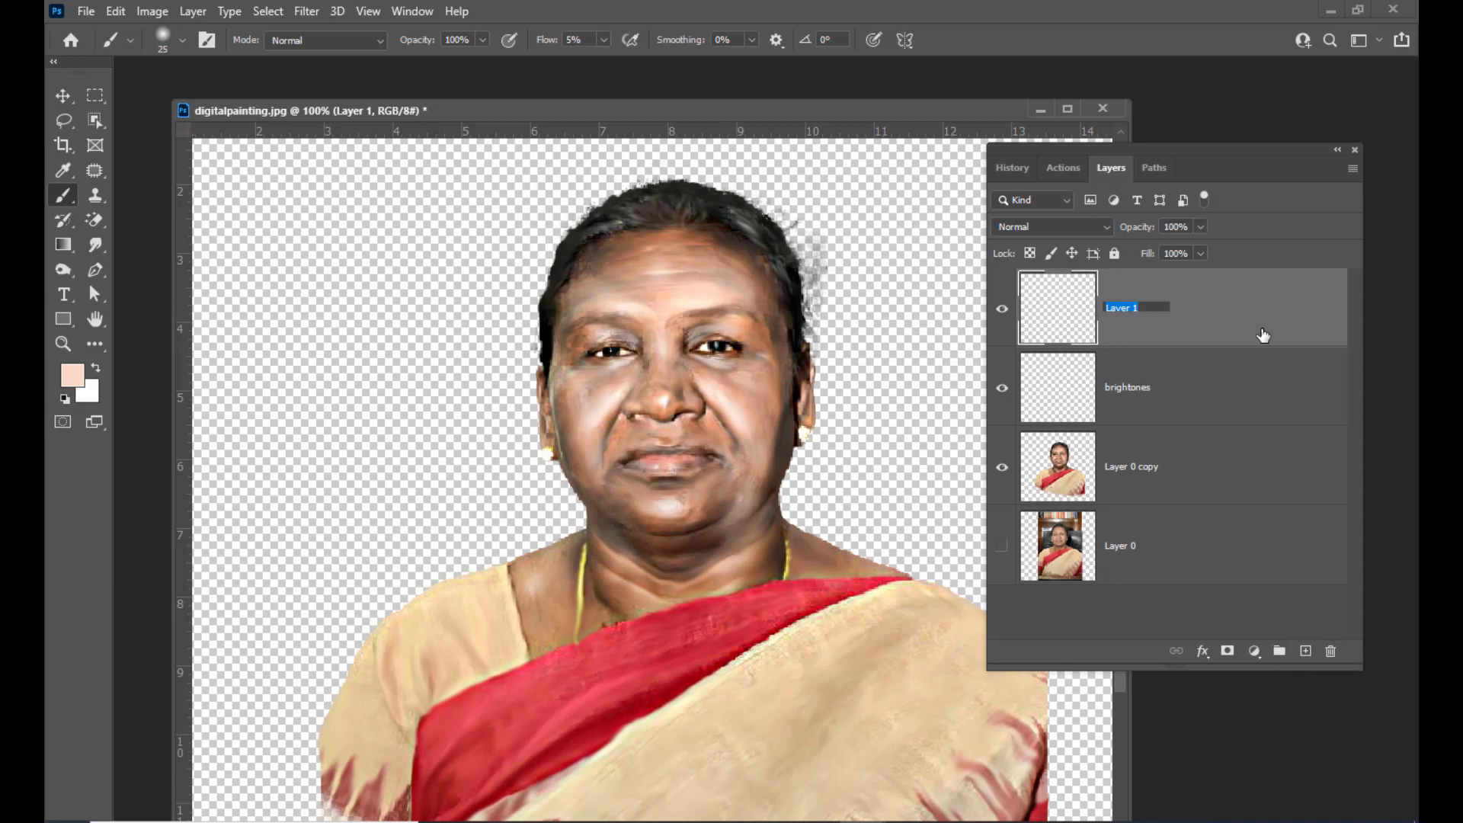
pyautogui.write('darktones')
pyautogui.press('Return')
pyautogui.moveTo(1077, 149); pyautogui.dragTo(1093, 150)
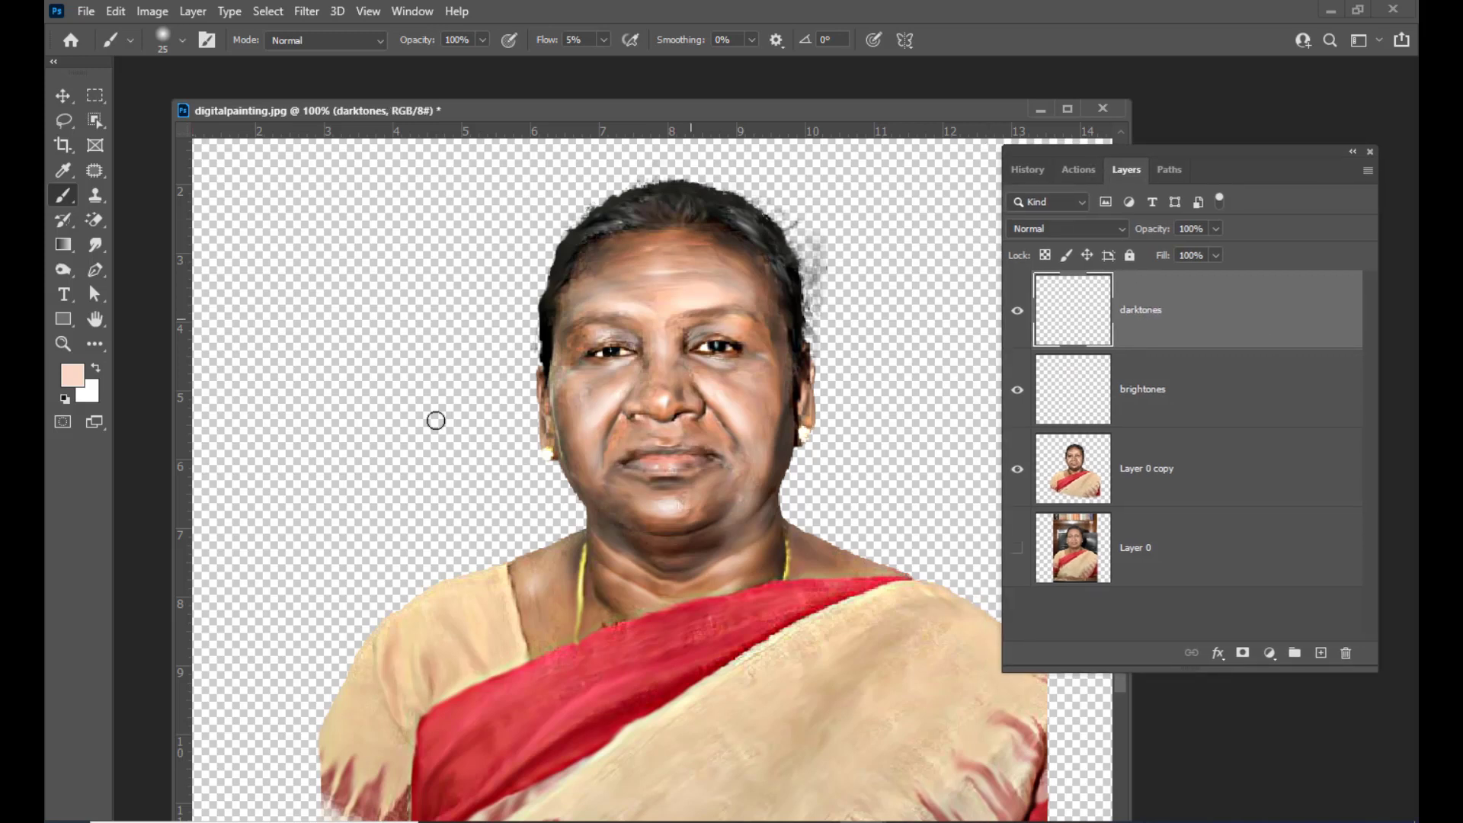
# Sample a darker skin tone (#c7825b) from the forehead as the foreground color
pyautogui.click(73, 376)
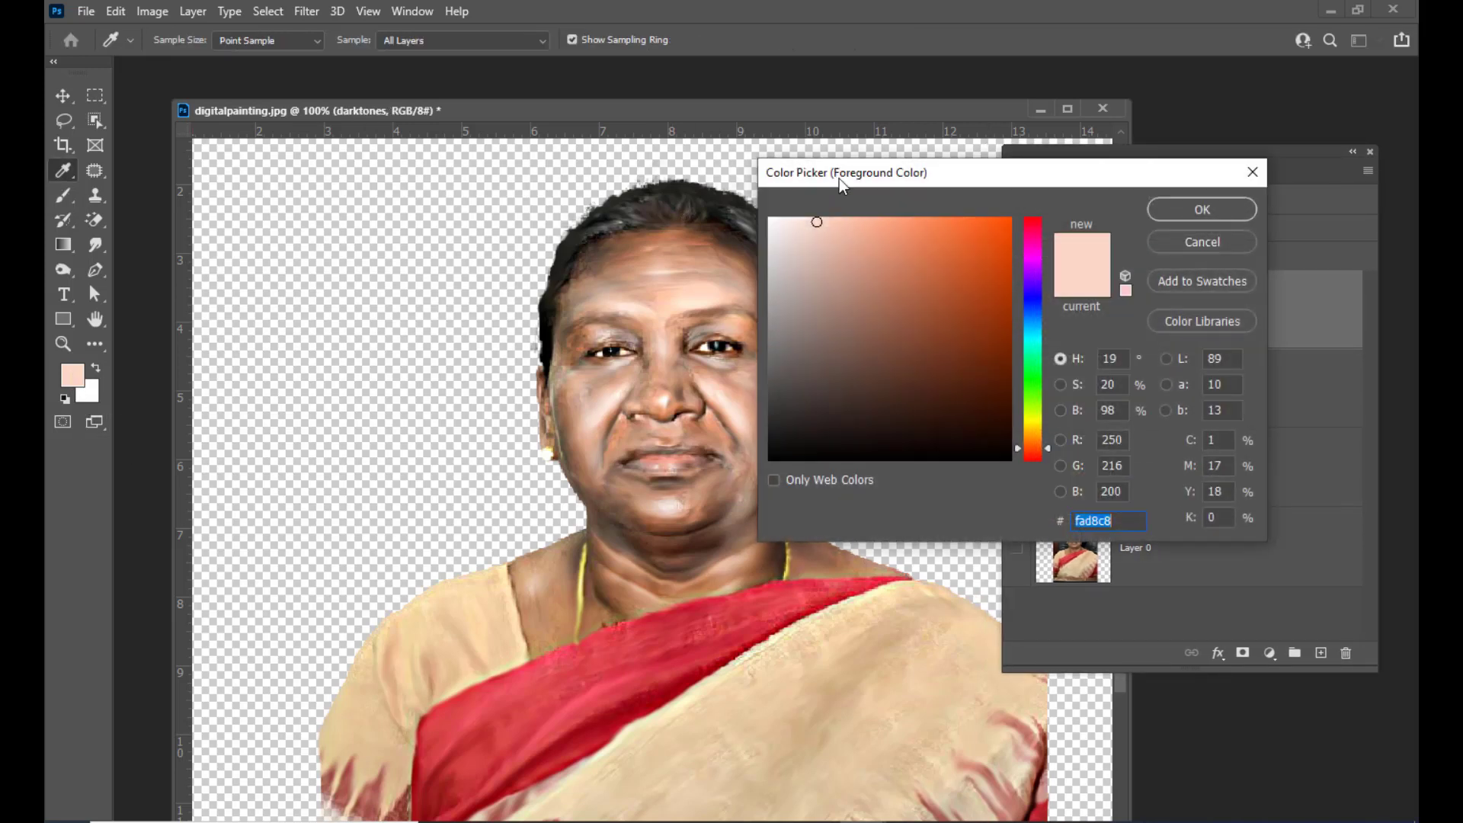
pyautogui.click(672, 238)
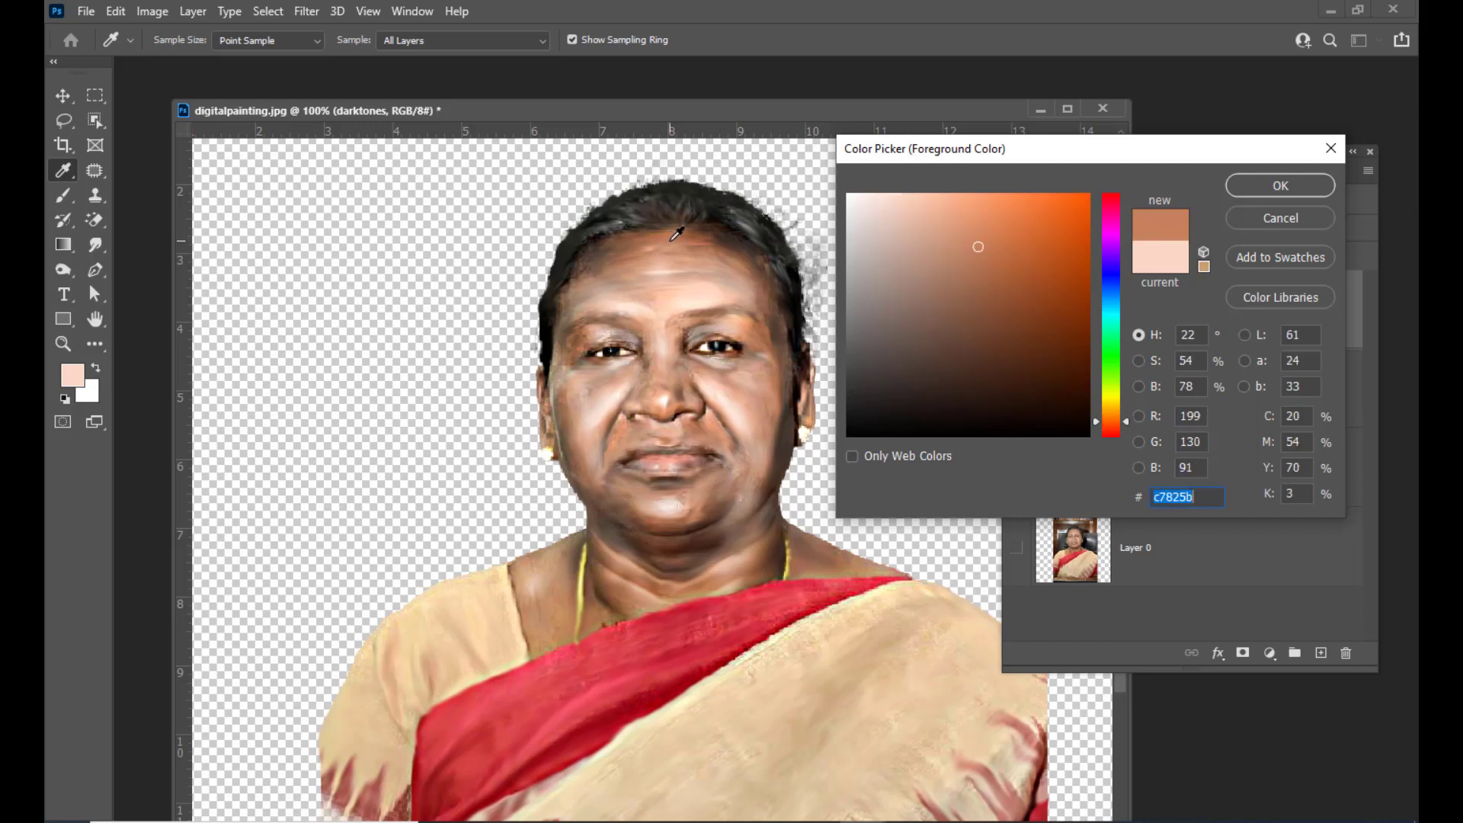
pyautogui.click(1283, 186)
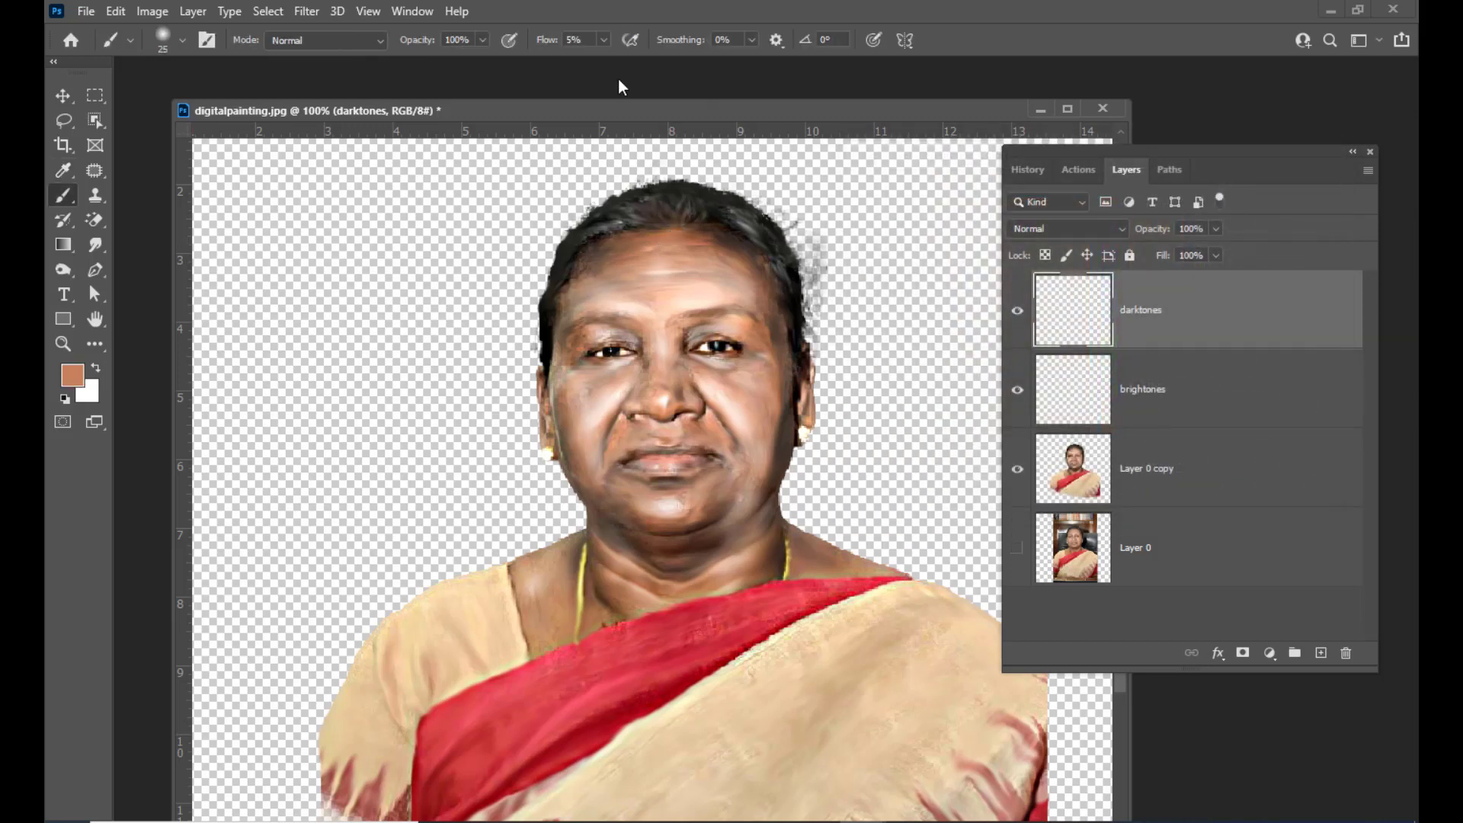
# Set the brush flow to 10% and the darktones layer's blend mode to Multiply
pyautogui.moveTo(636, 113); pyautogui.dragTo(626, 113)
pyautogui.click(601, 42)
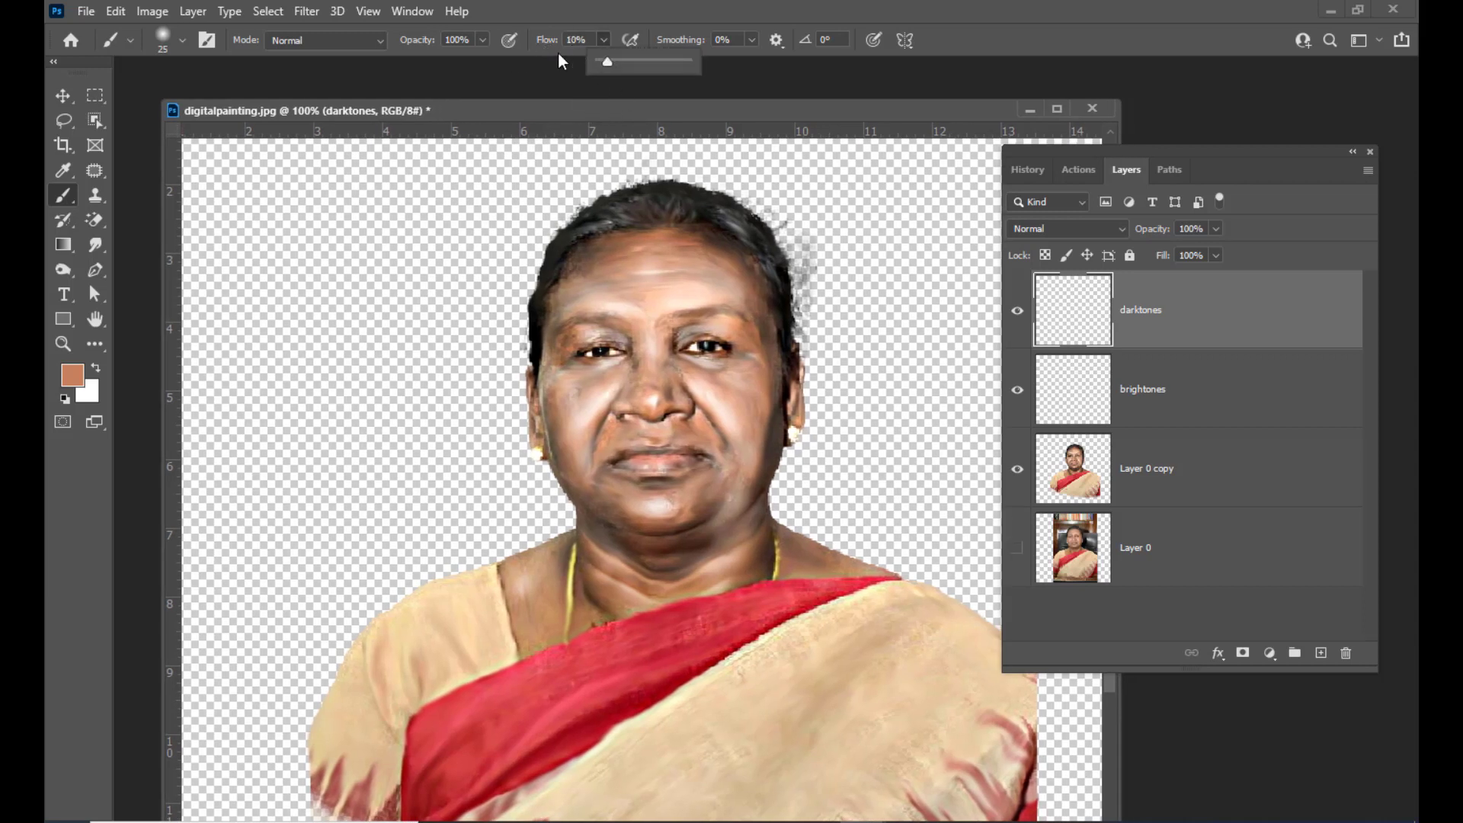
pyautogui.moveTo(579, 108); pyautogui.dragTo(574, 114)
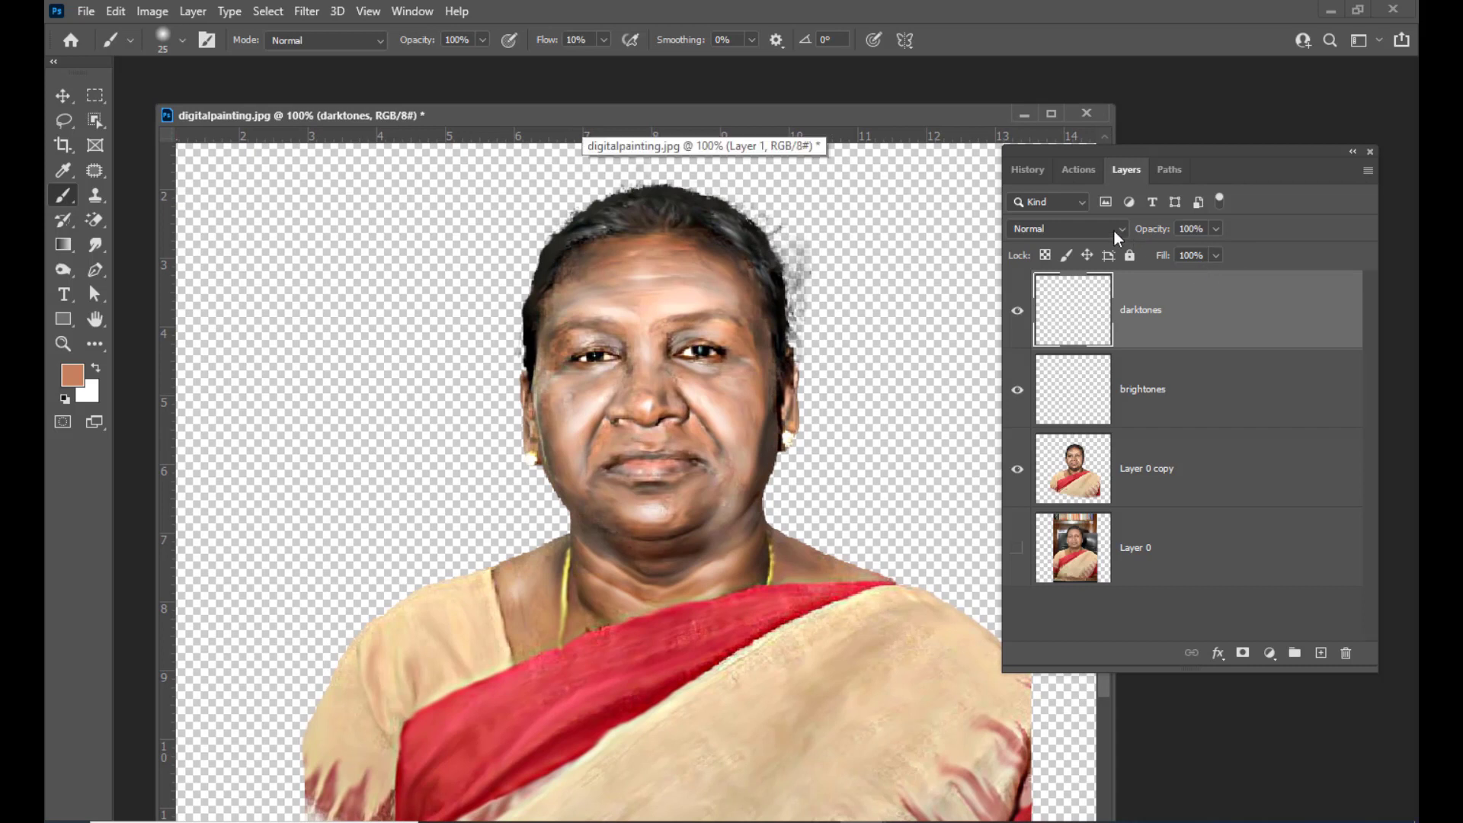
pyautogui.click(1085, 227)
pyautogui.click(1037, 305)
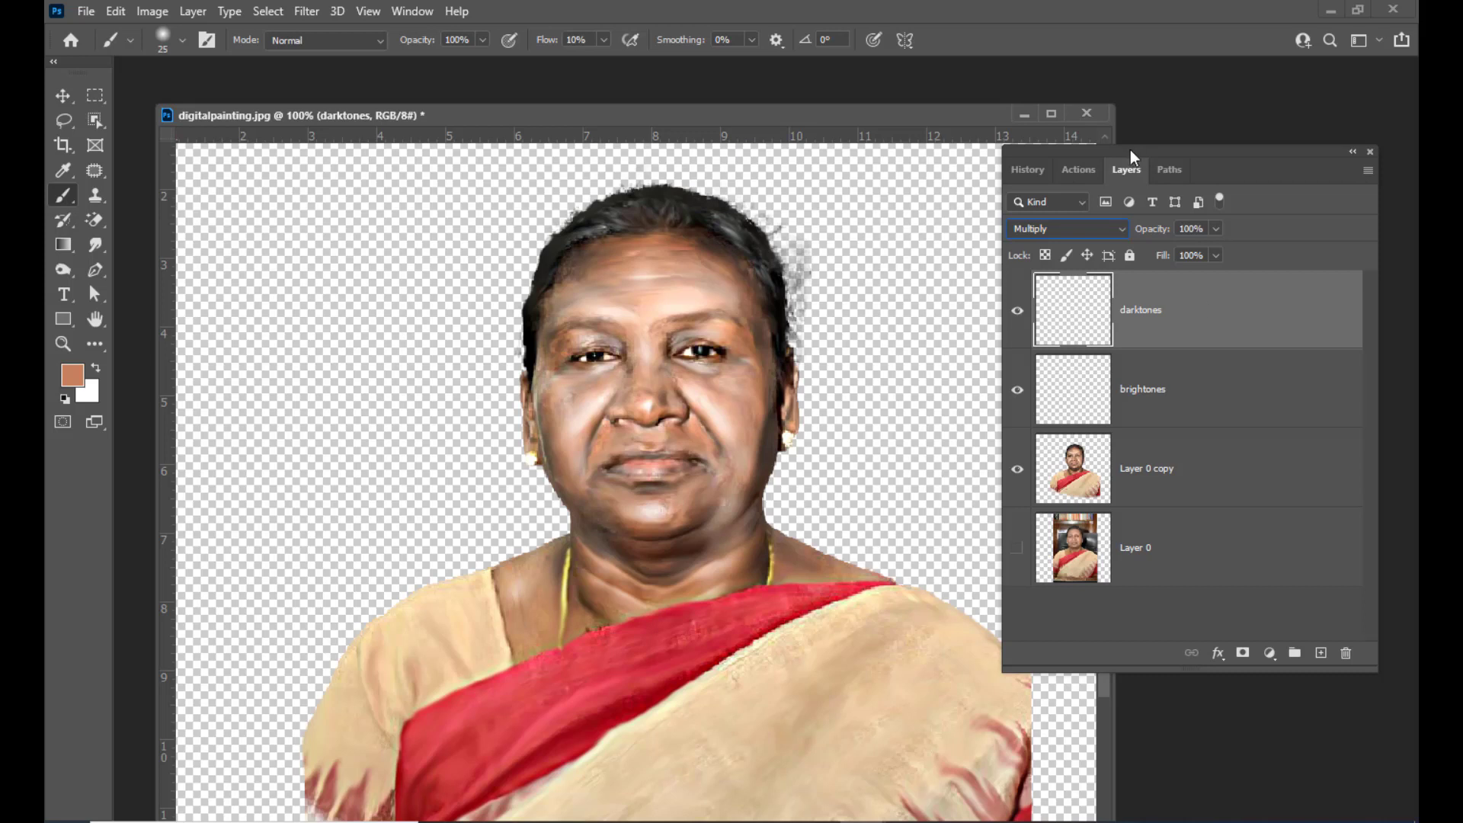
# Enlarge the brush to 50 px and paint shadows along the face edges, nose, brows and neck on darktones
pyautogui.moveTo(1130, 150); pyautogui.dragTo(1143, 150)
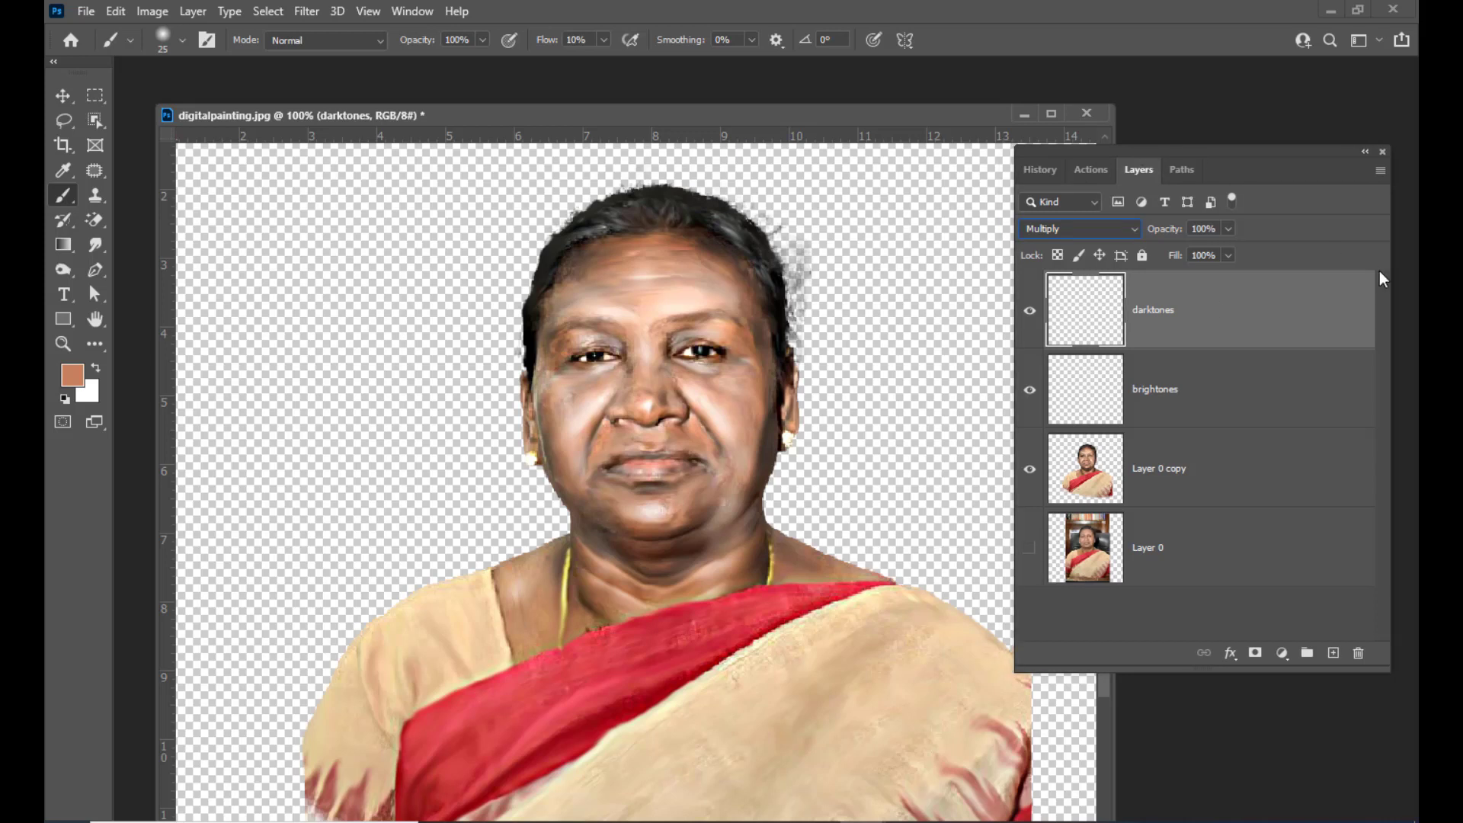
pyautogui.moveTo(481, 116); pyautogui.dragTo(496, 112)
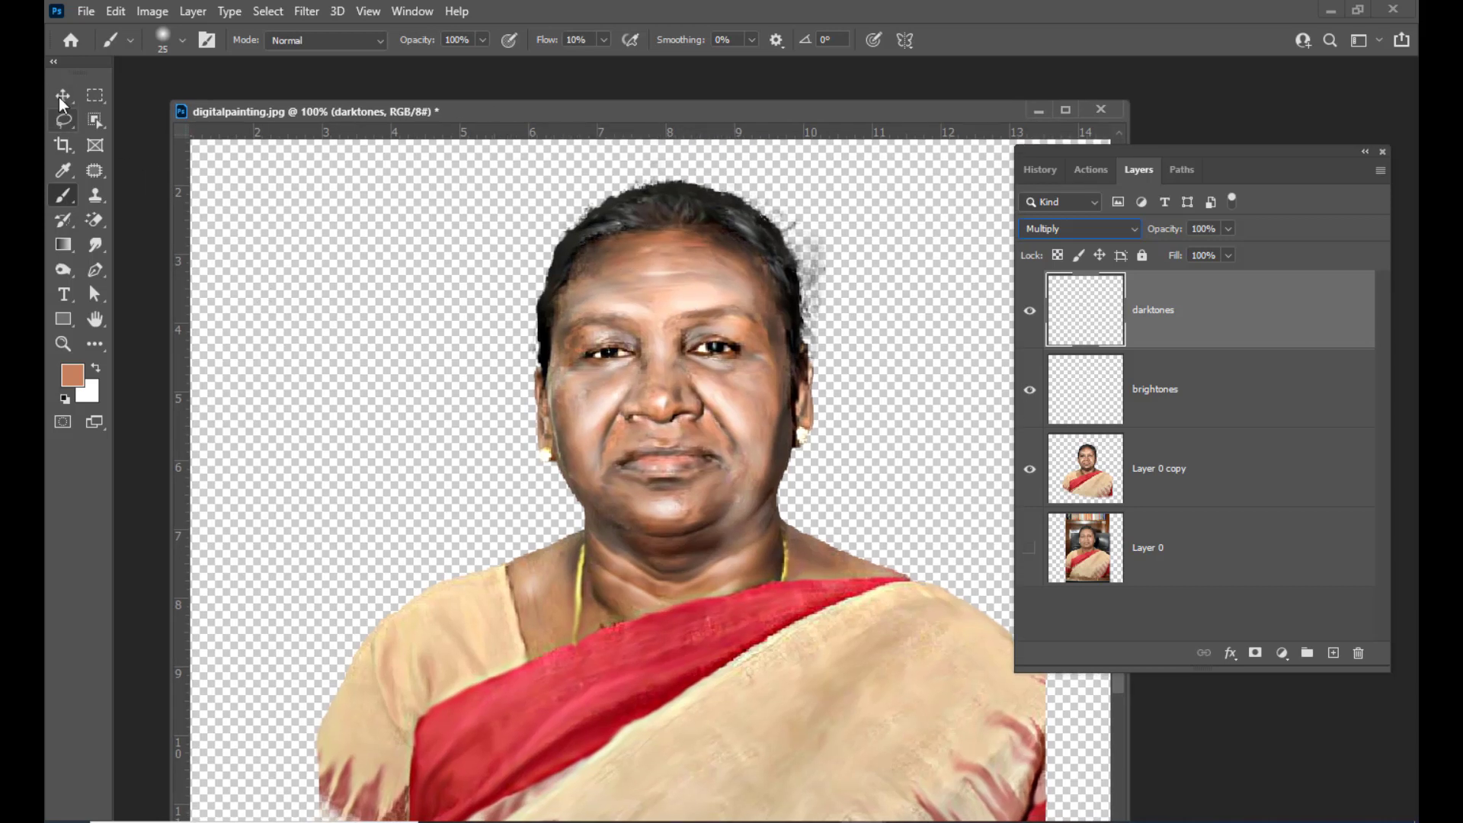
pyautogui.press(']')
pyautogui.press(']')
pyautogui.press(']')
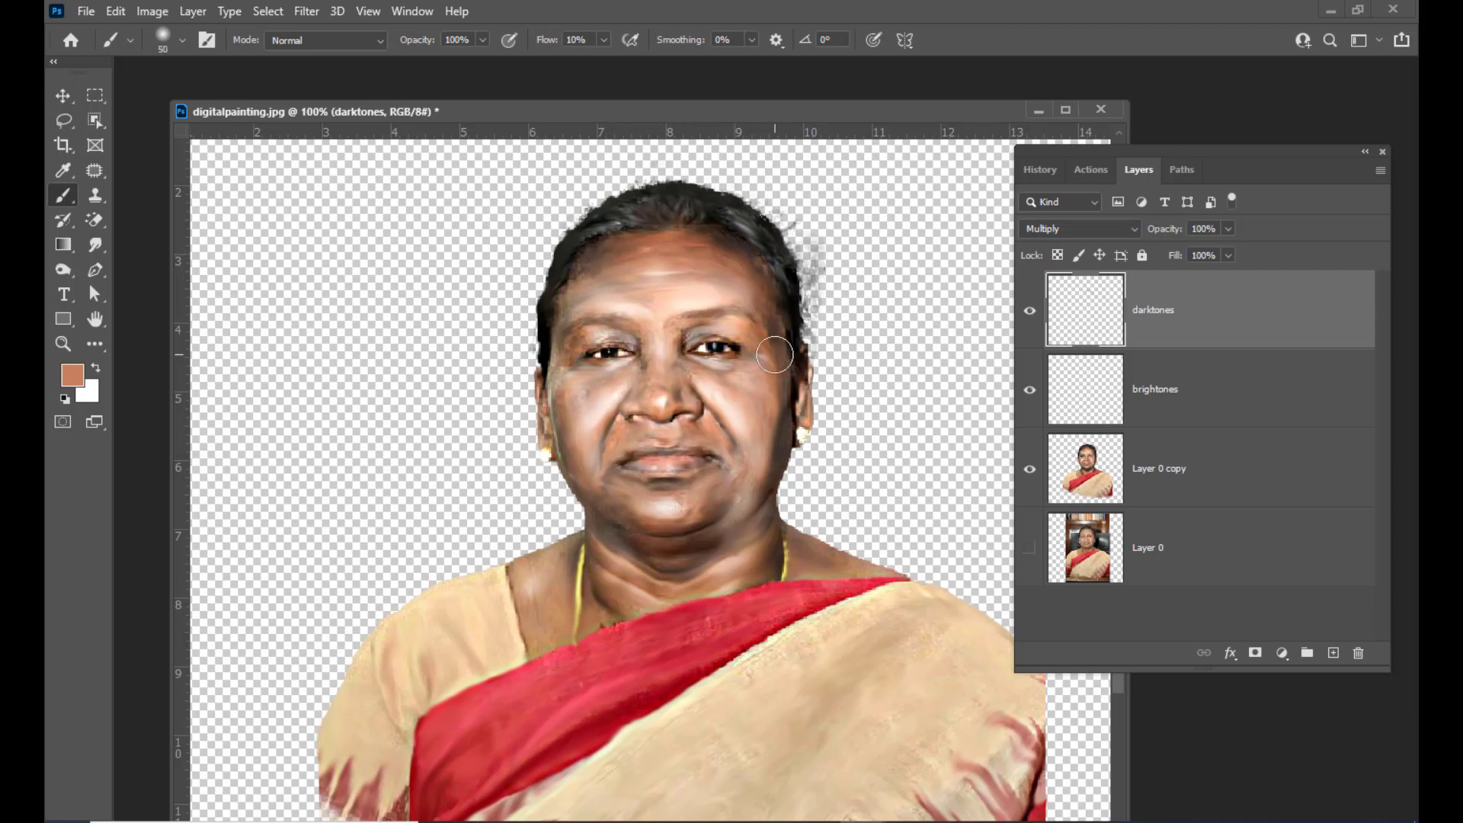
pyautogui.moveTo(775, 354); pyautogui.dragTo(775, 452)
pyautogui.moveTo(701, 411)
pyautogui.mouseDown()
pyautogui.moveTo(736, 474)
pyautogui.moveTo(725, 445)
pyautogui.mouseUp()
pyautogui.moveTo(660, 371); pyautogui.dragTo(665, 377)
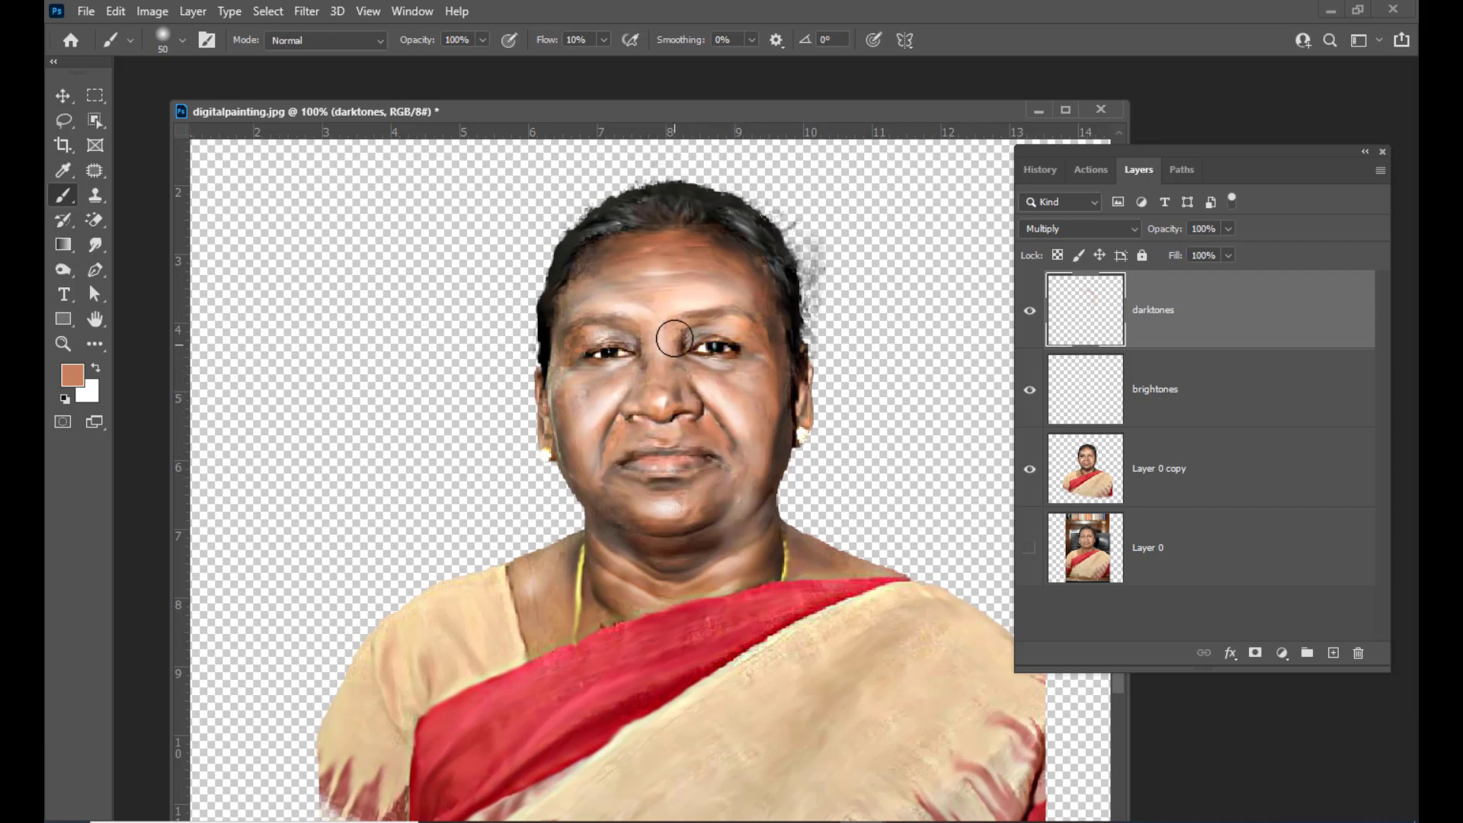
pyautogui.moveTo(695, 328); pyautogui.dragTo(759, 333)
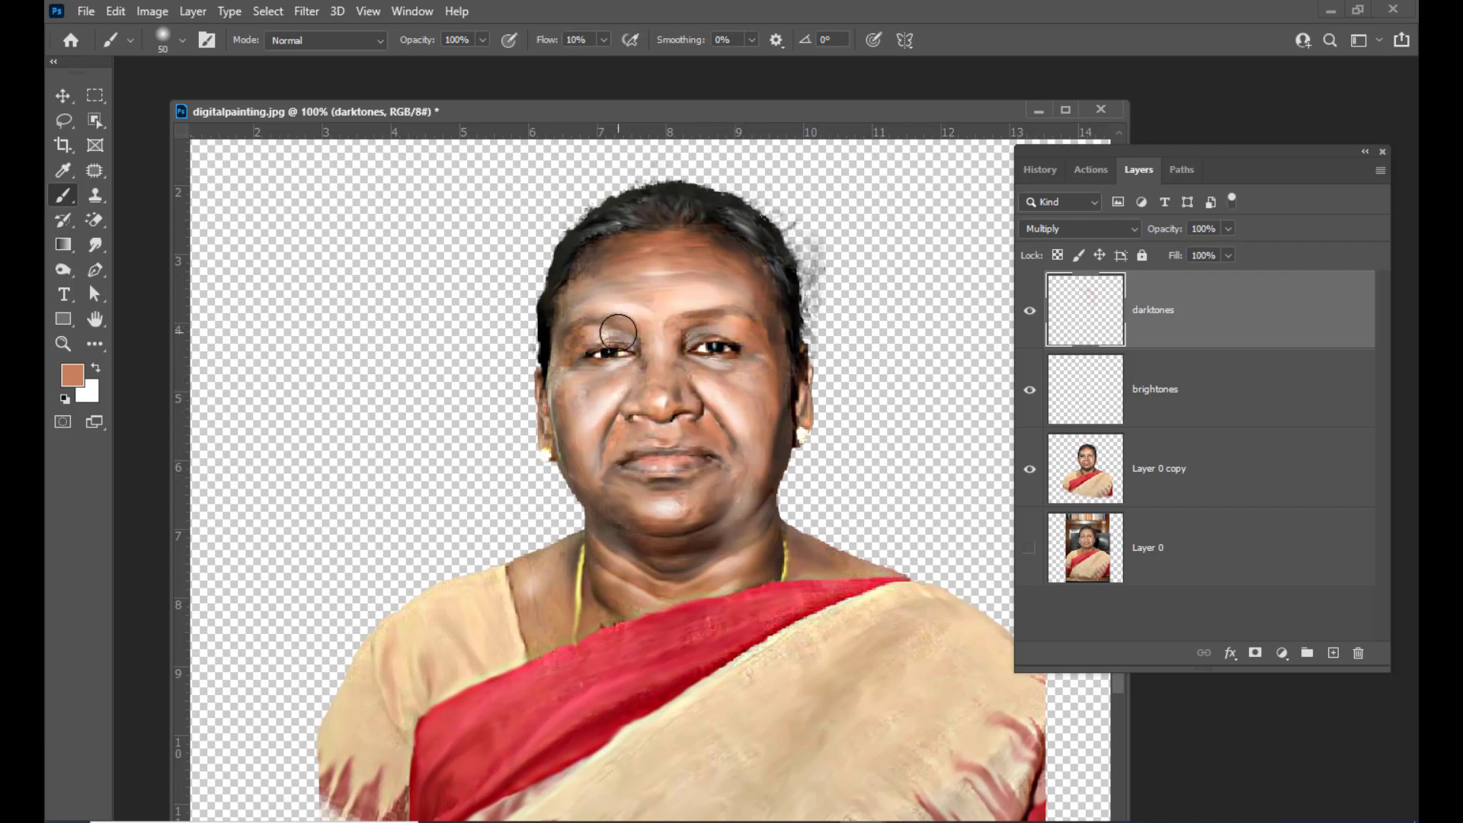
pyautogui.moveTo(618, 332)
pyautogui.mouseDown()
pyautogui.moveTo(557, 336)
pyautogui.moveTo(574, 347)
pyautogui.moveTo(573, 304)
pyautogui.mouseUp()
pyautogui.moveTo(578, 416)
pyautogui.mouseDown()
pyautogui.moveTo(554, 388)
pyautogui.moveTo(582, 483)
pyautogui.moveTo(634, 569)
pyautogui.moveTo(612, 533)
pyautogui.mouseUp()
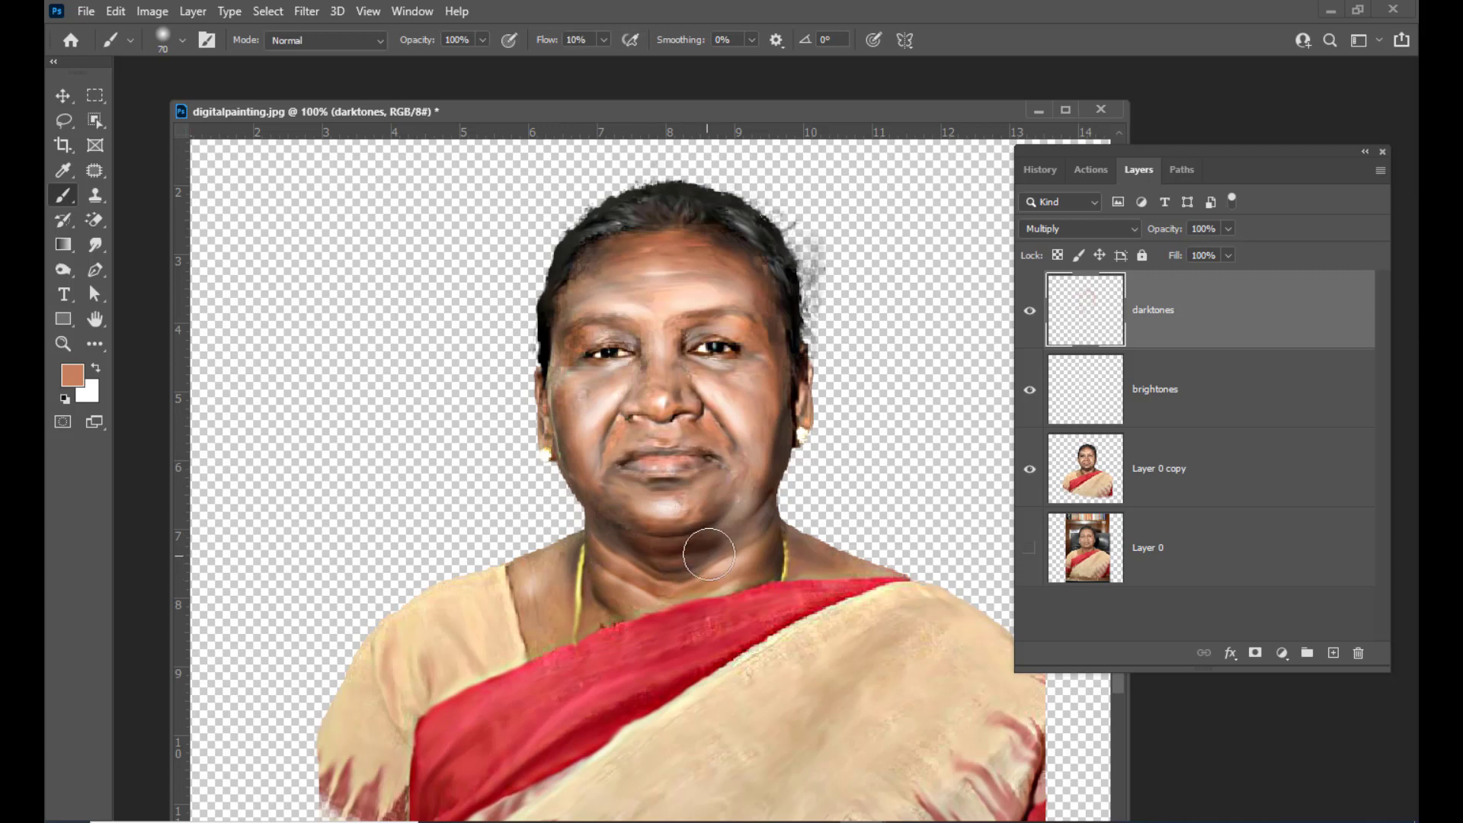
# Reduce the brush to 40 px, darken beside the nose and between the brows, then enlarge the brush to 50 px
pyautogui.press('[')
pyautogui.press('[')
pyautogui.press('[')
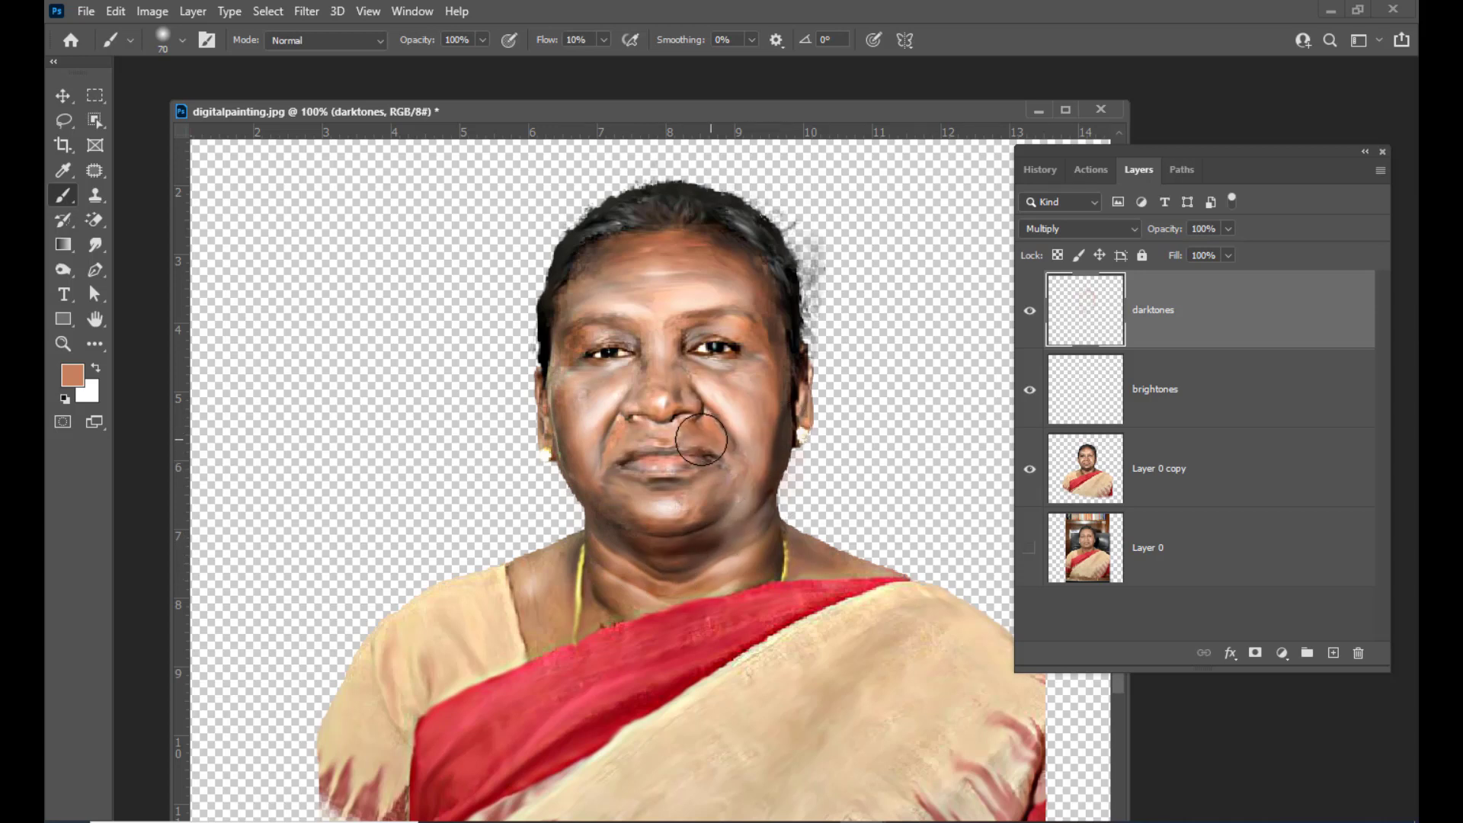
pyautogui.moveTo(640, 428); pyautogui.dragTo(604, 447)
pyautogui.moveTo(651, 404)
pyautogui.mouseDown()
pyautogui.moveTo(628, 329)
pyautogui.moveTo(691, 343)
pyautogui.moveTo(724, 319)
pyautogui.mouseUp()
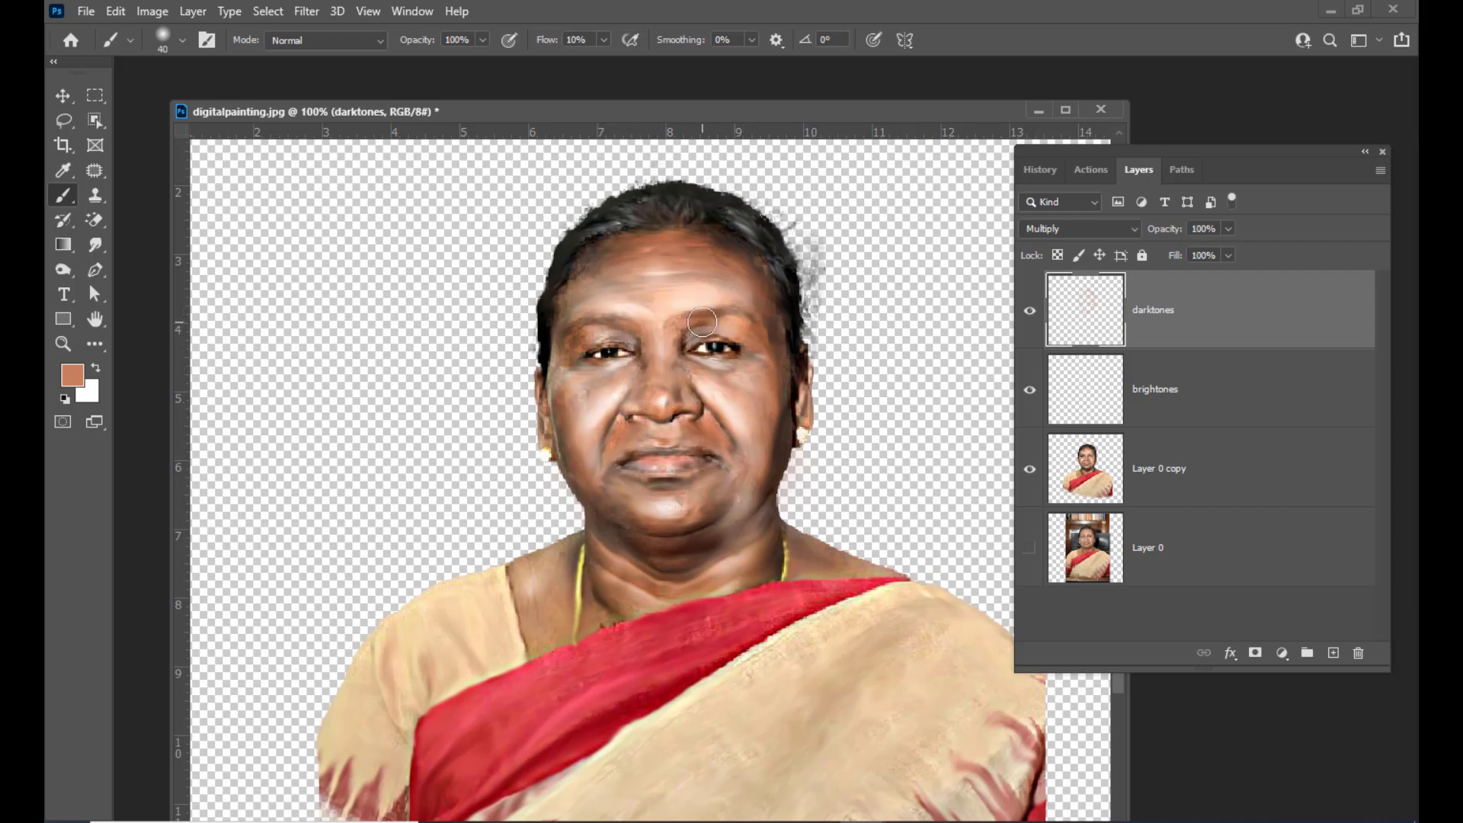
pyautogui.press(']')
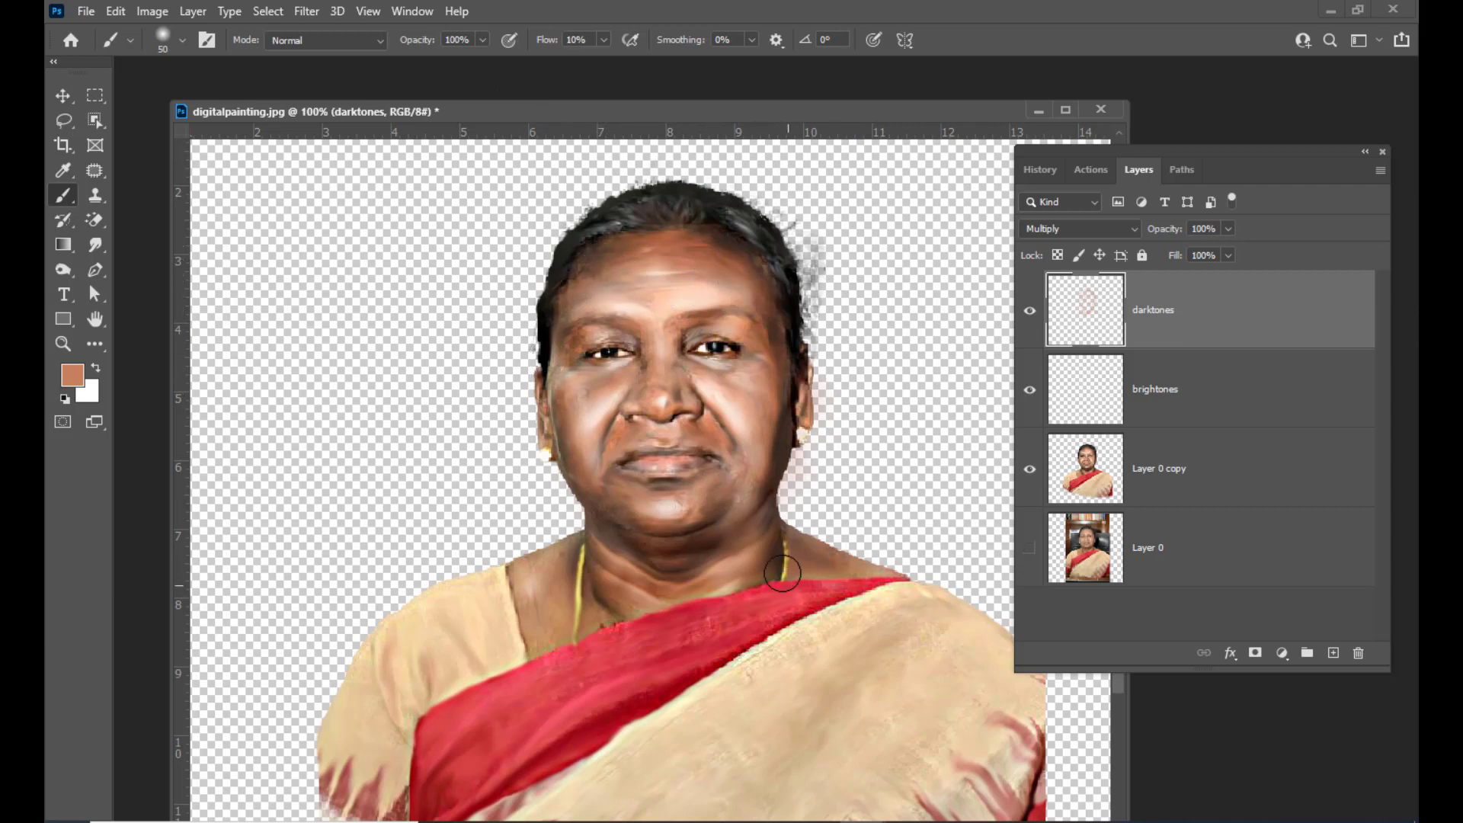
pyautogui.moveTo(670, 119); pyautogui.dragTo(640, 110)
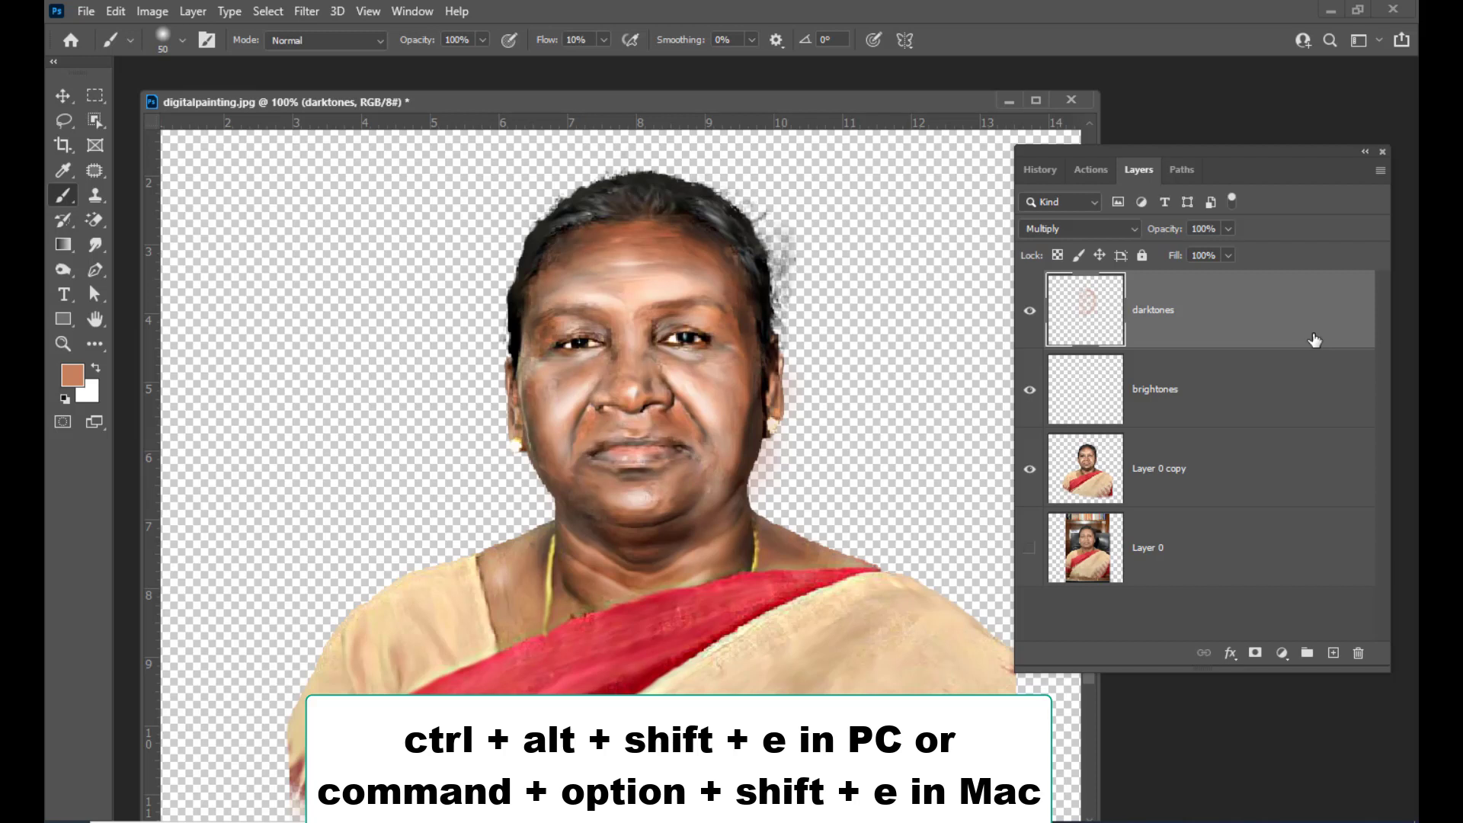
# Stamp all visible layers into a new merged layer on top and hide every other layer
pyautogui.hotkey('ctrl', 'alt', 'shift', 'e')
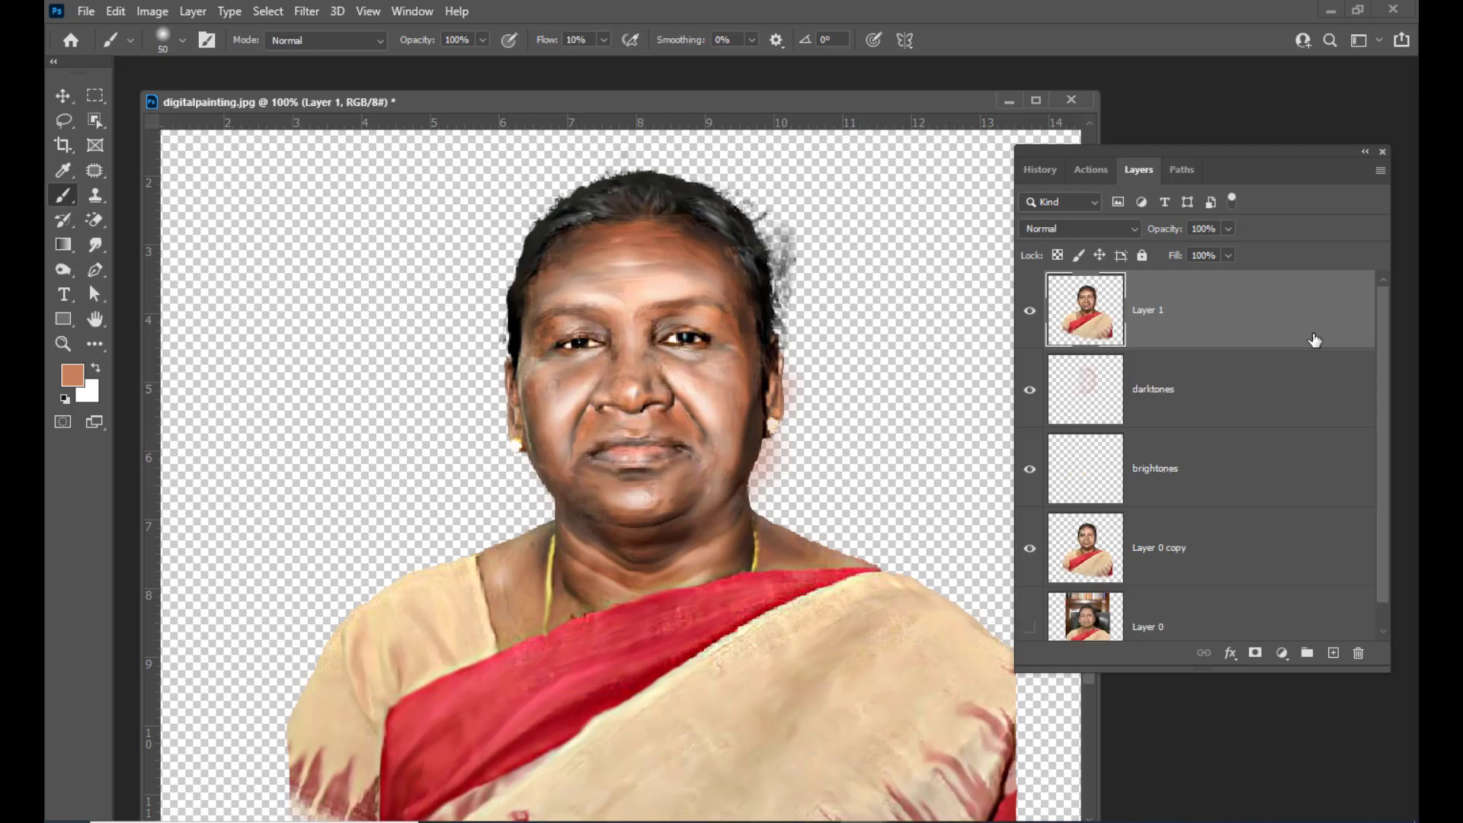
pyautogui.moveTo(1095, 152)
pyautogui.mouseDown()
pyautogui.moveTo(1119, 149)
pyautogui.moveTo(1097, 149)
pyautogui.mouseUp()
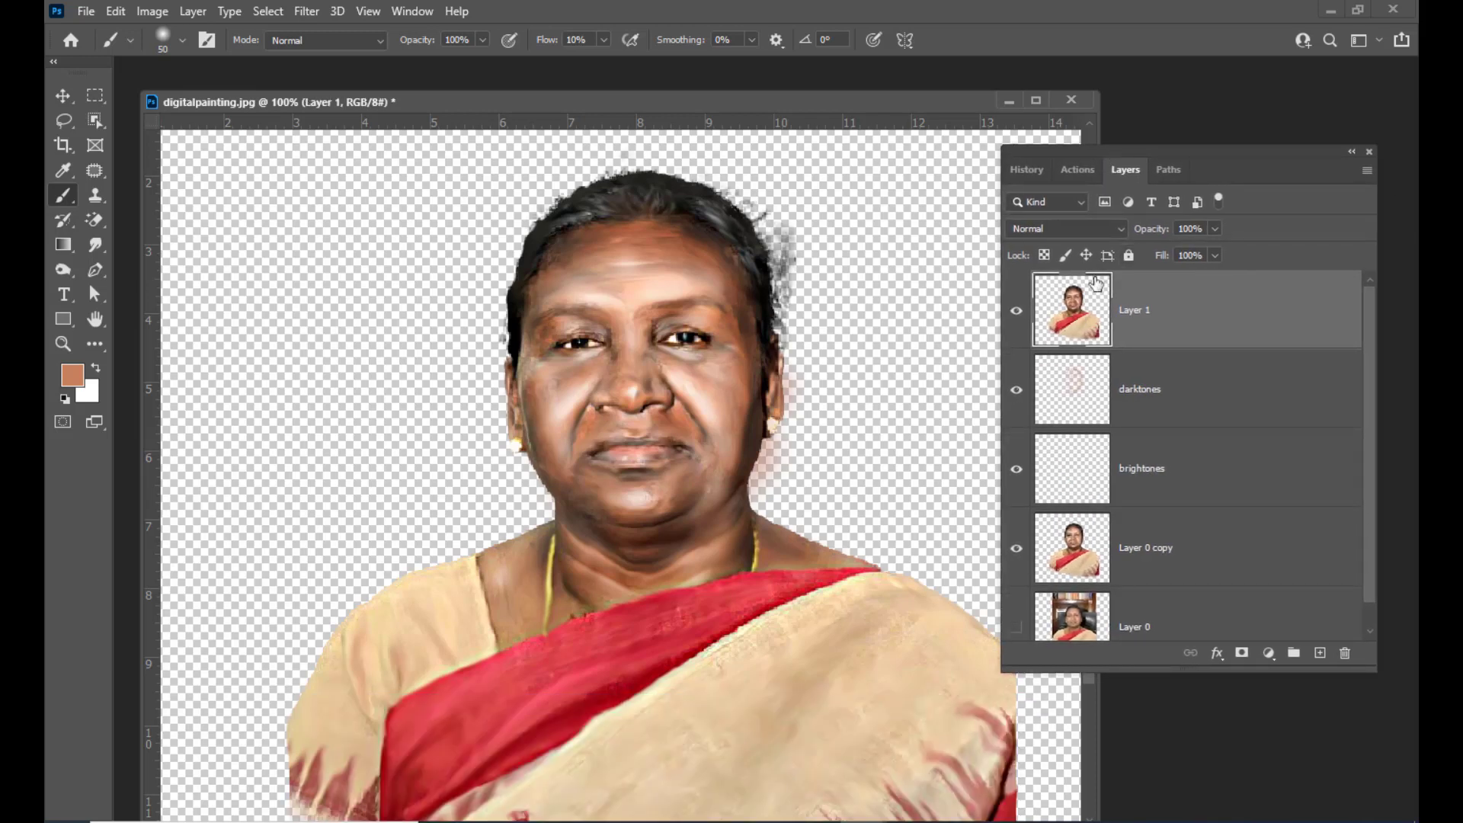
pyautogui.keyDown('alt'); pyautogui.click(1019, 317); pyautogui.keyUp('alt')
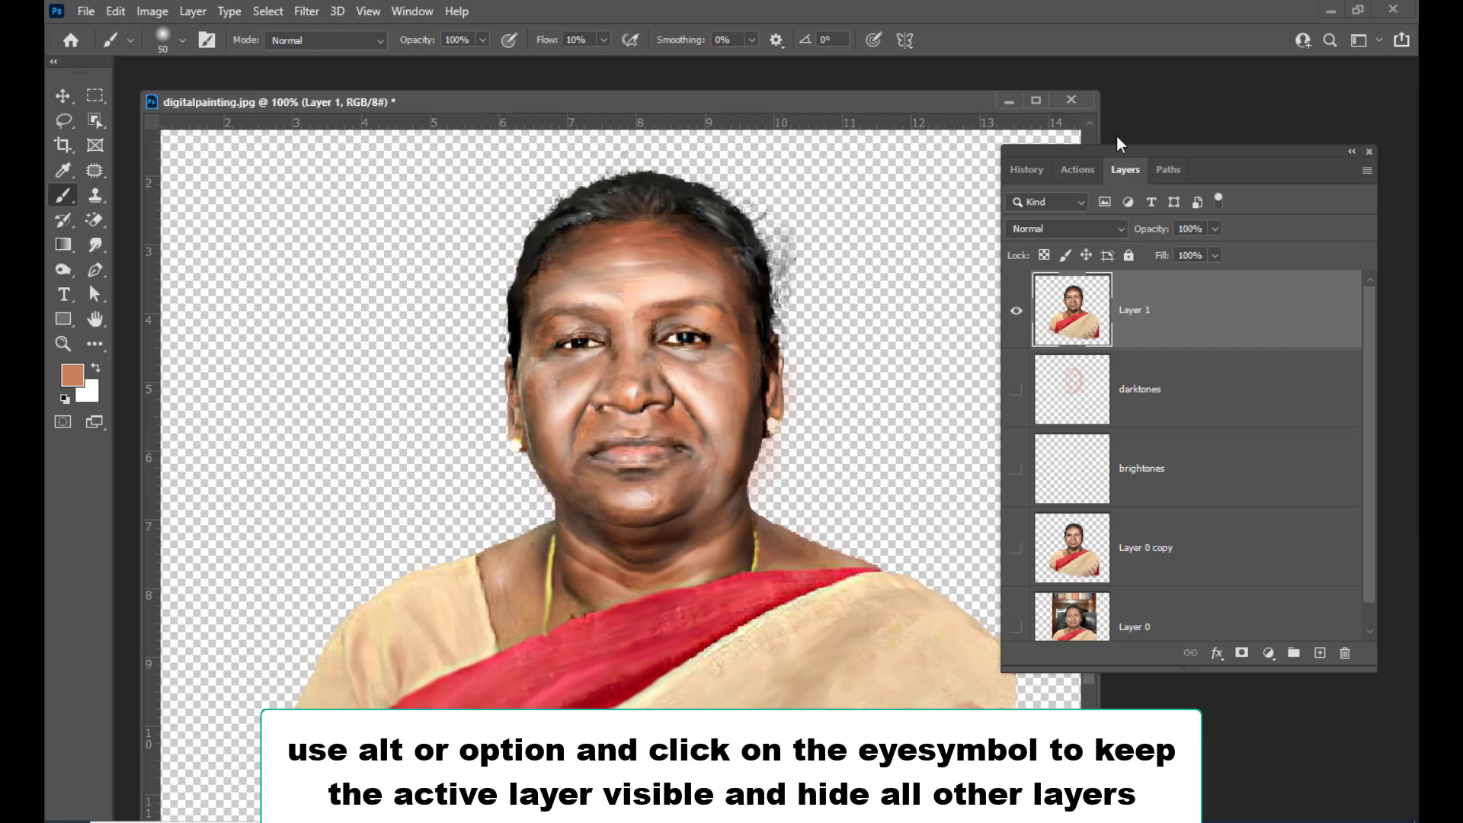
pyautogui.moveTo(1158, 153); pyautogui.dragTo(1175, 154)
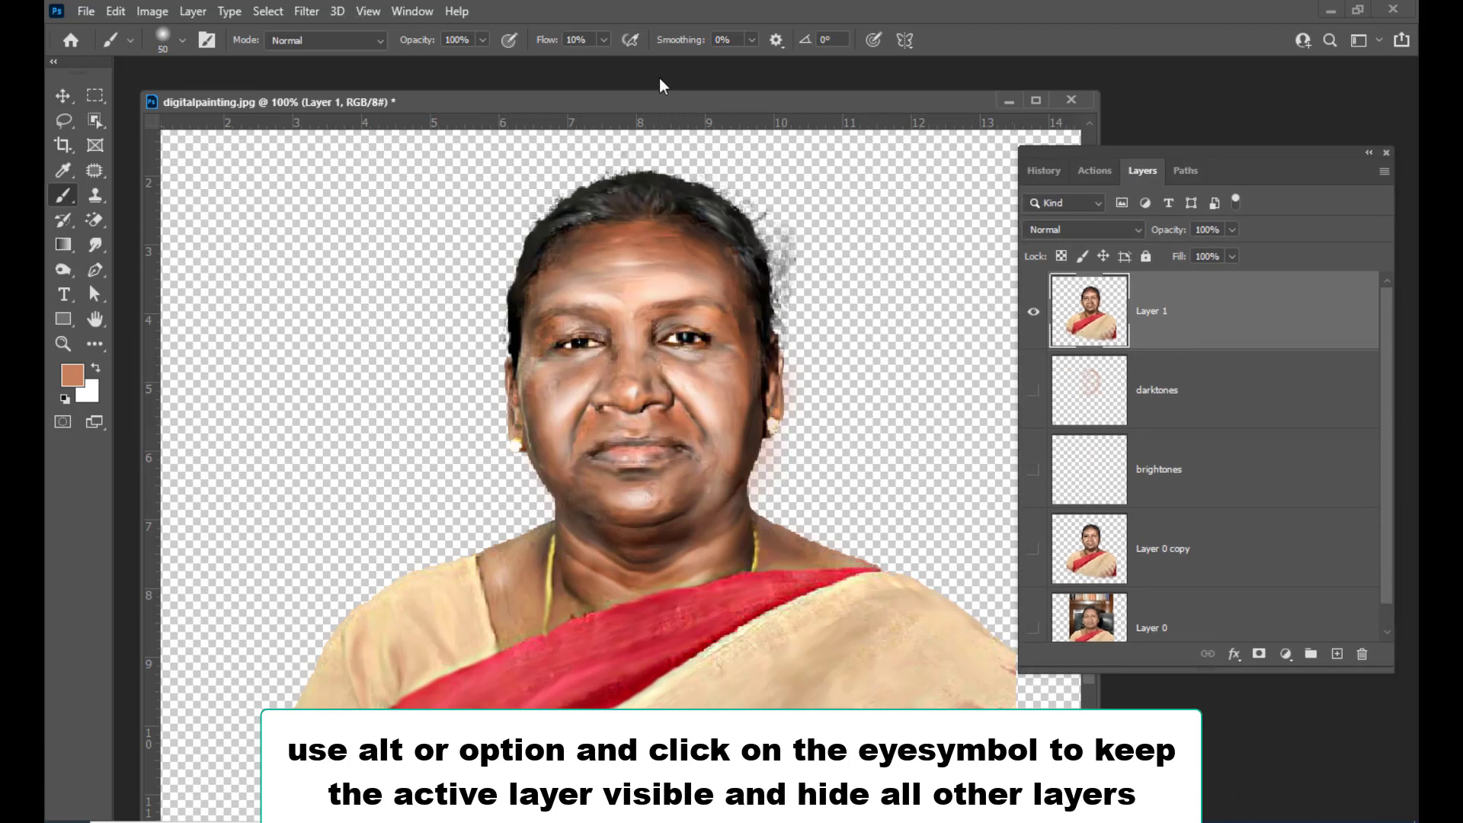
pyautogui.moveTo(708, 93)
pyautogui.mouseDown()
pyautogui.moveTo(692, 107)
pyautogui.moveTo(715, 106)
pyautogui.mouseUp()
pyautogui.moveTo(1173, 152); pyautogui.dragTo(1175, 157)
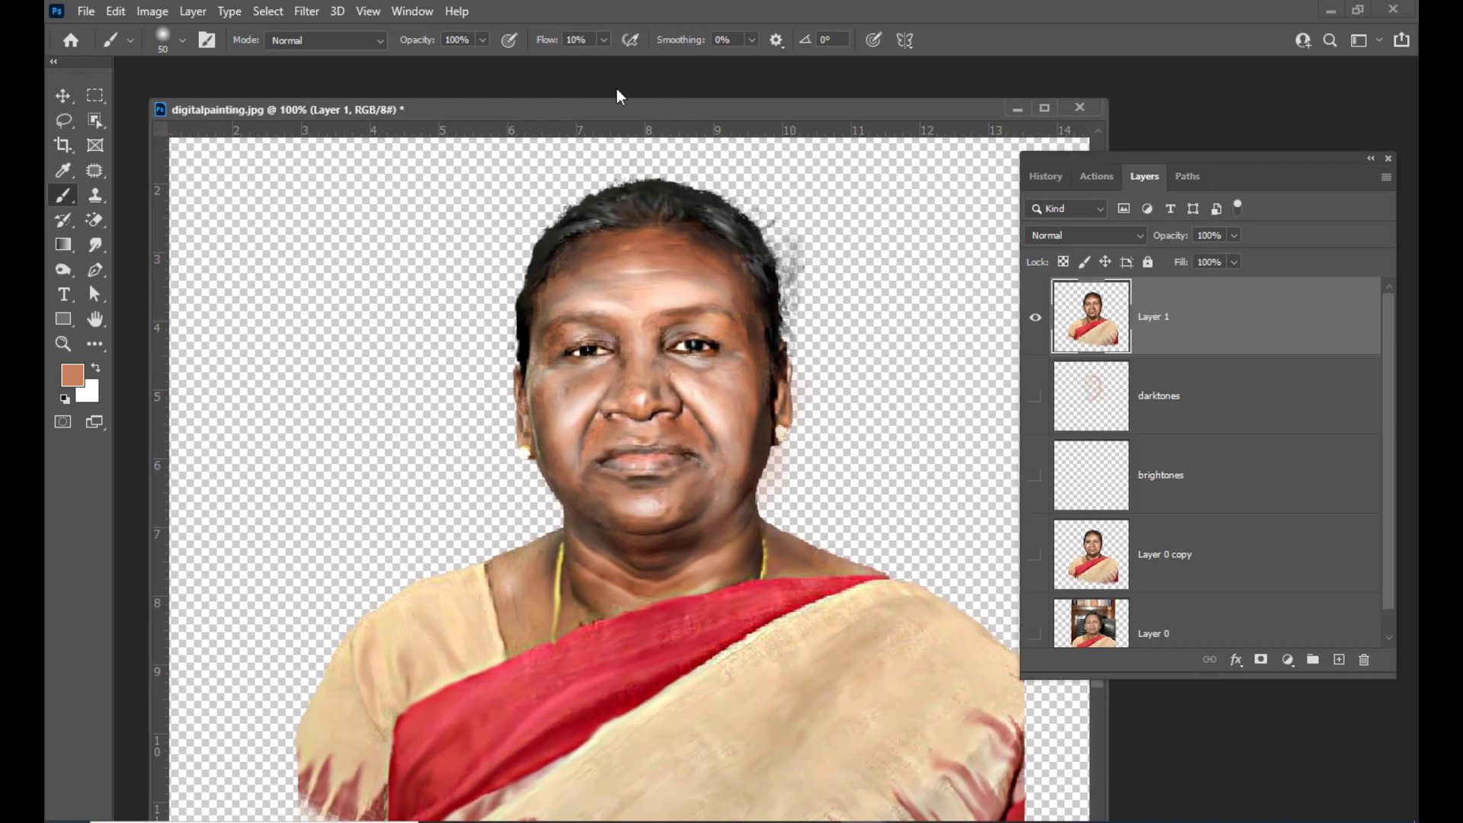
pyautogui.moveTo(619, 111); pyautogui.dragTo(632, 116)
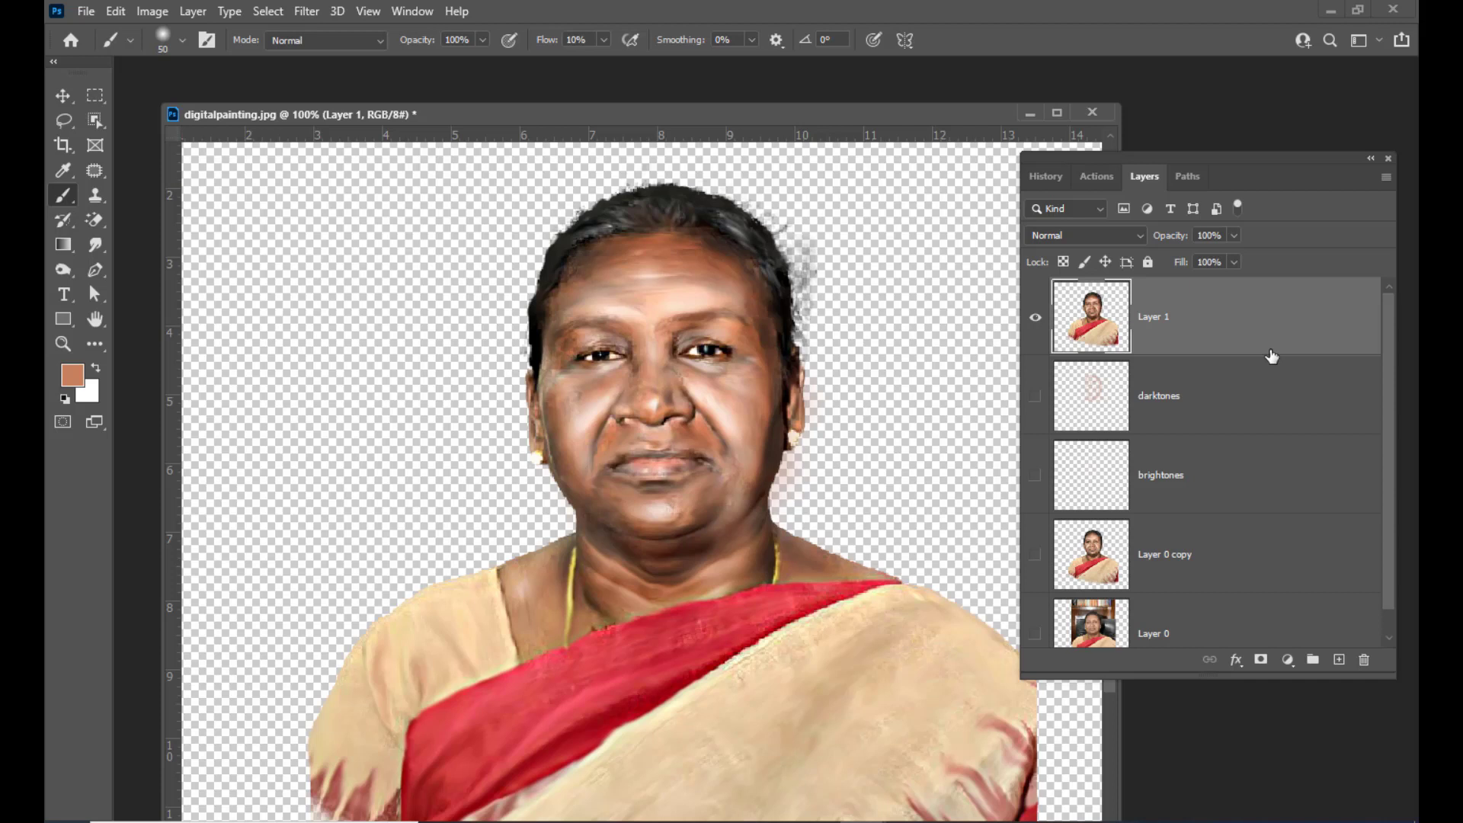
pyautogui.moveTo(1241, 156); pyautogui.dragTo(1206, 162)
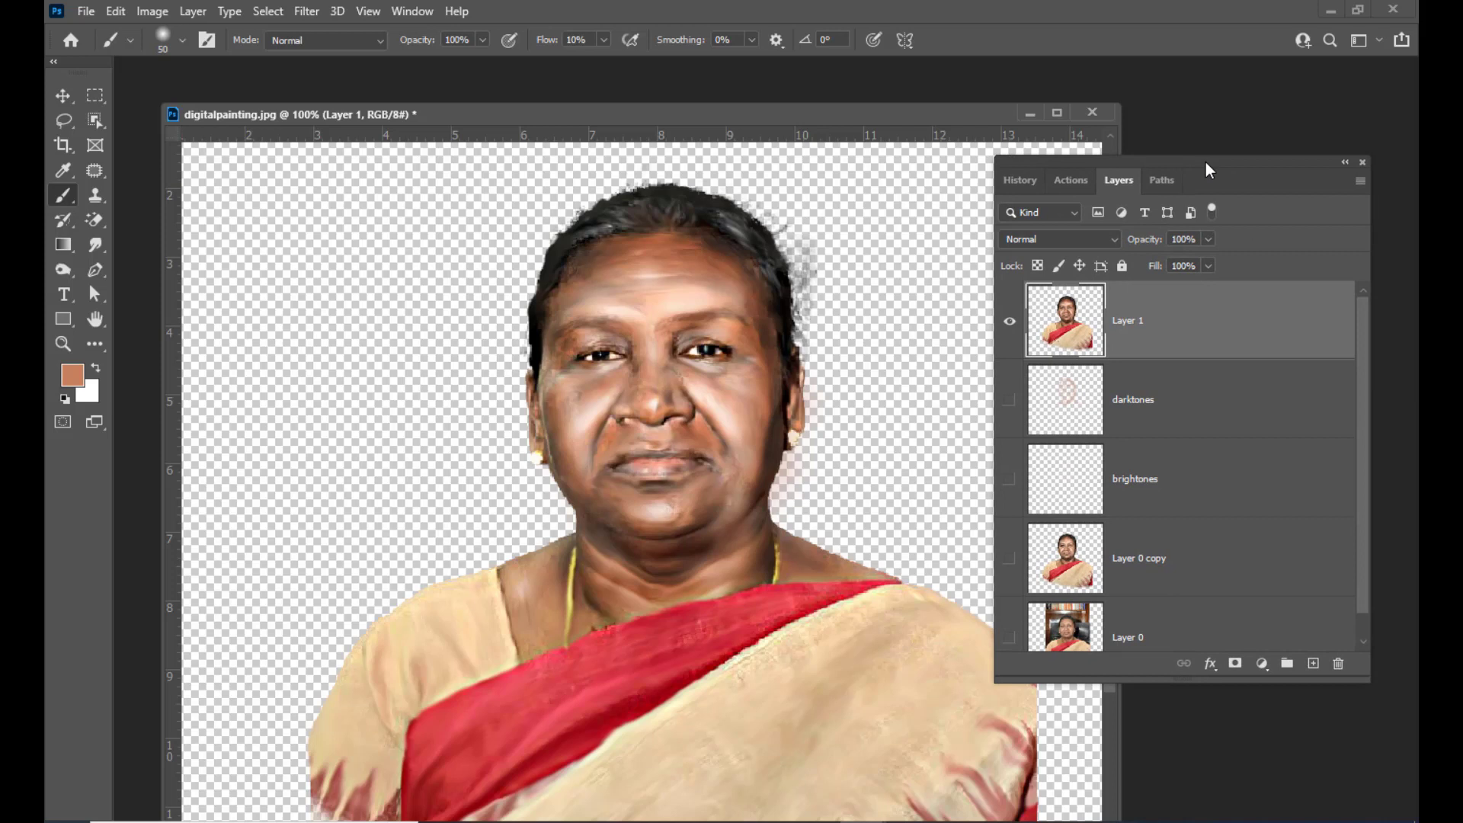
# Add a new empty layer above the merged layer and select the Brush tool
pyautogui.click(1312, 663)
pyautogui.moveTo(1142, 166); pyautogui.dragTo(1134, 168)
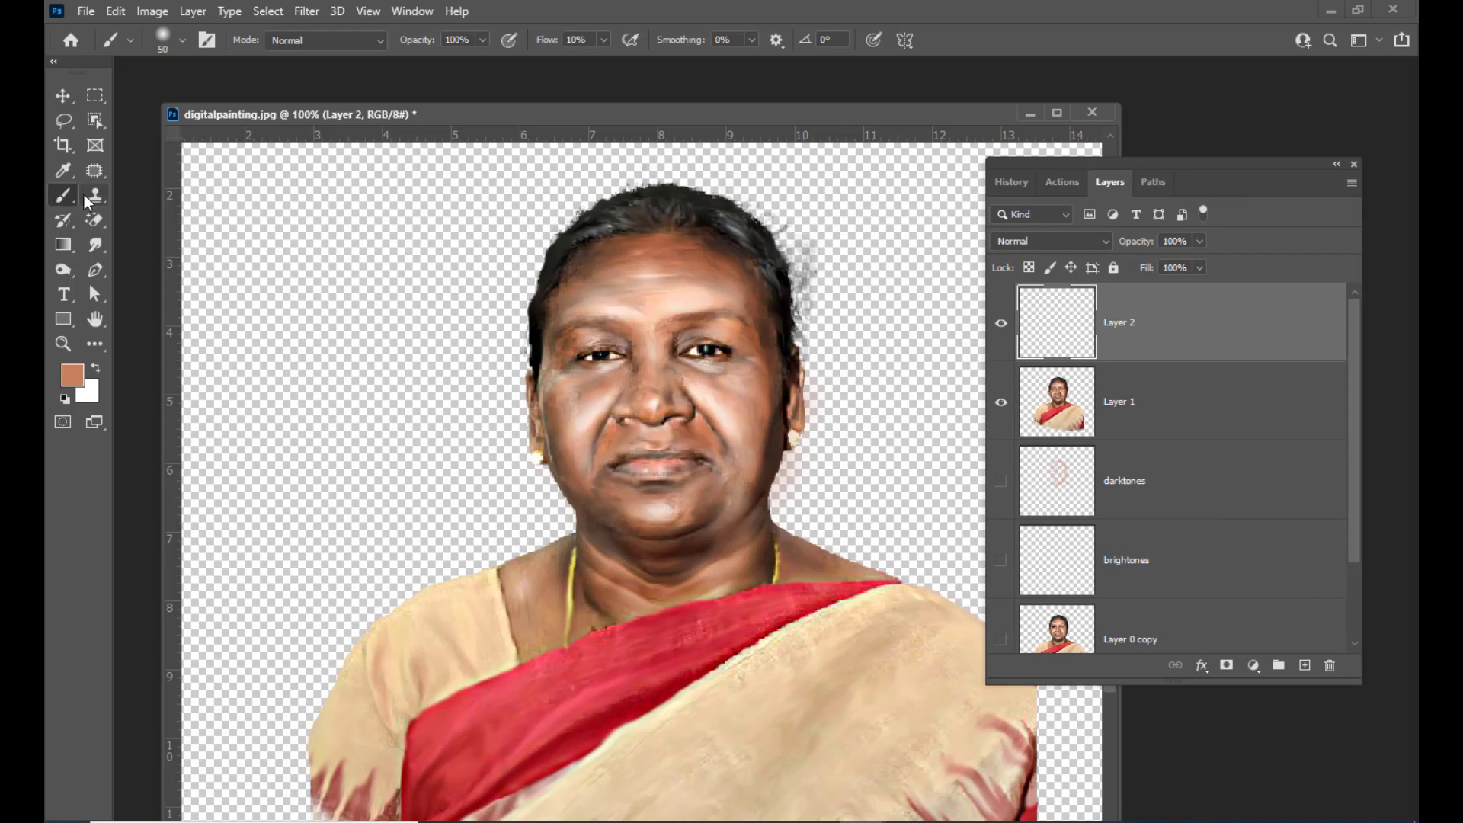
pyautogui.rightClick(63, 199)
pyautogui.click(130, 198)
pyautogui.moveTo(768, 110); pyautogui.dragTo(775, 107)
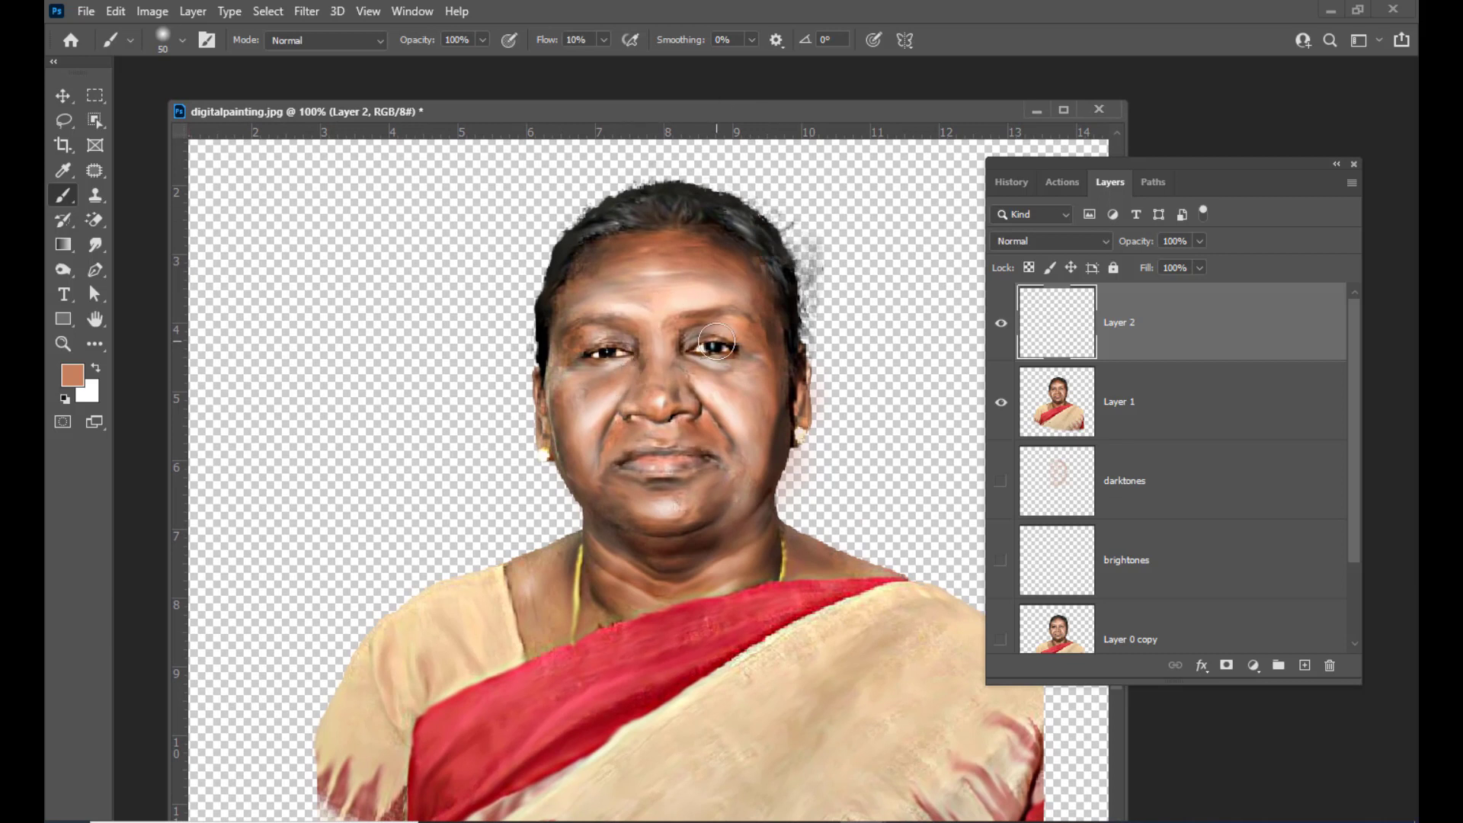
# Enlarge the brush to 90 px and set the new layer's blend mode to Color
pyautogui.press(']')
pyautogui.press(']')
pyautogui.press(']')
pyautogui.press(']')
pyautogui.click(1063, 241)
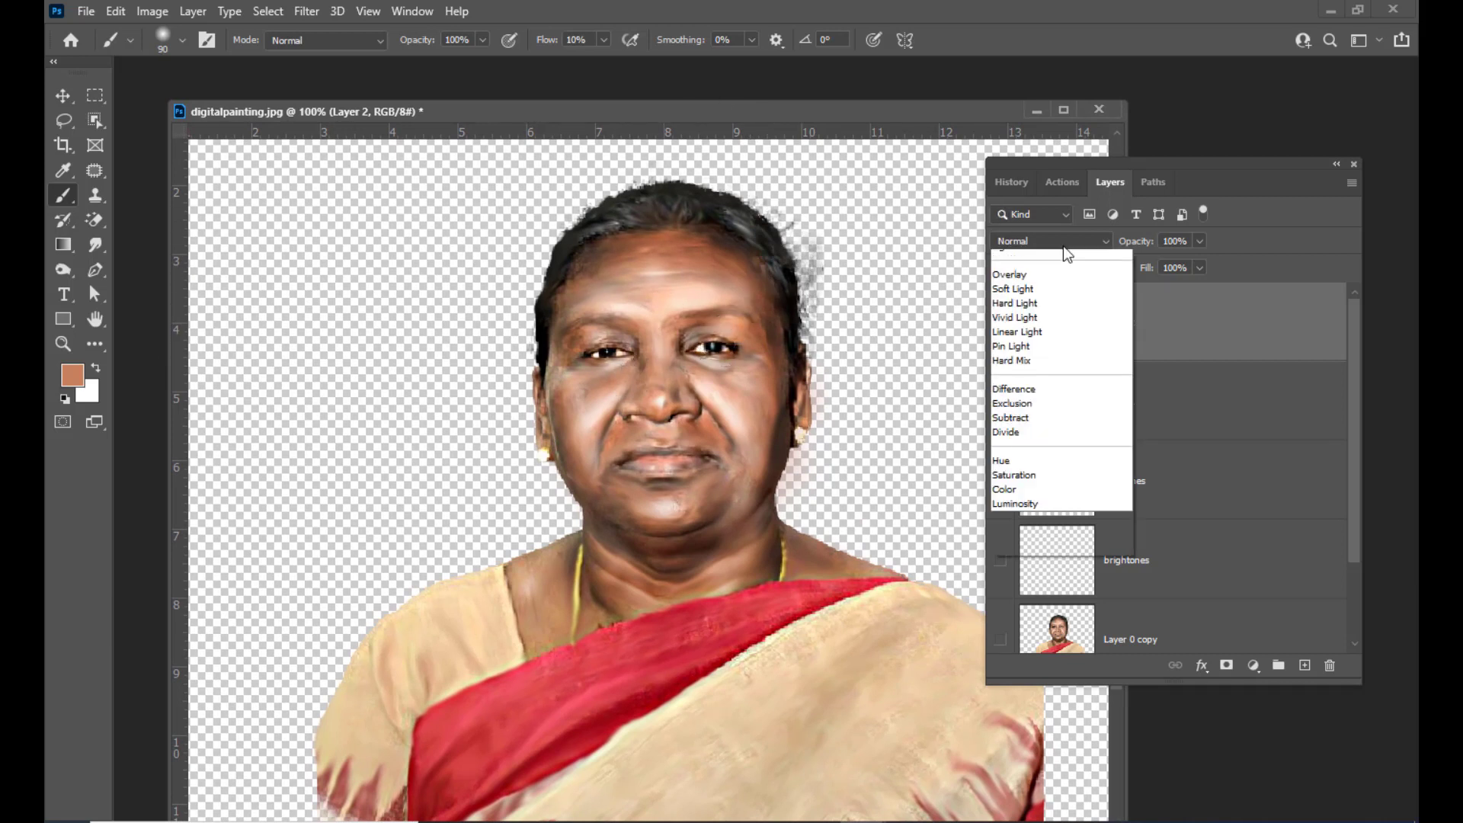
pyautogui.click(1013, 676)
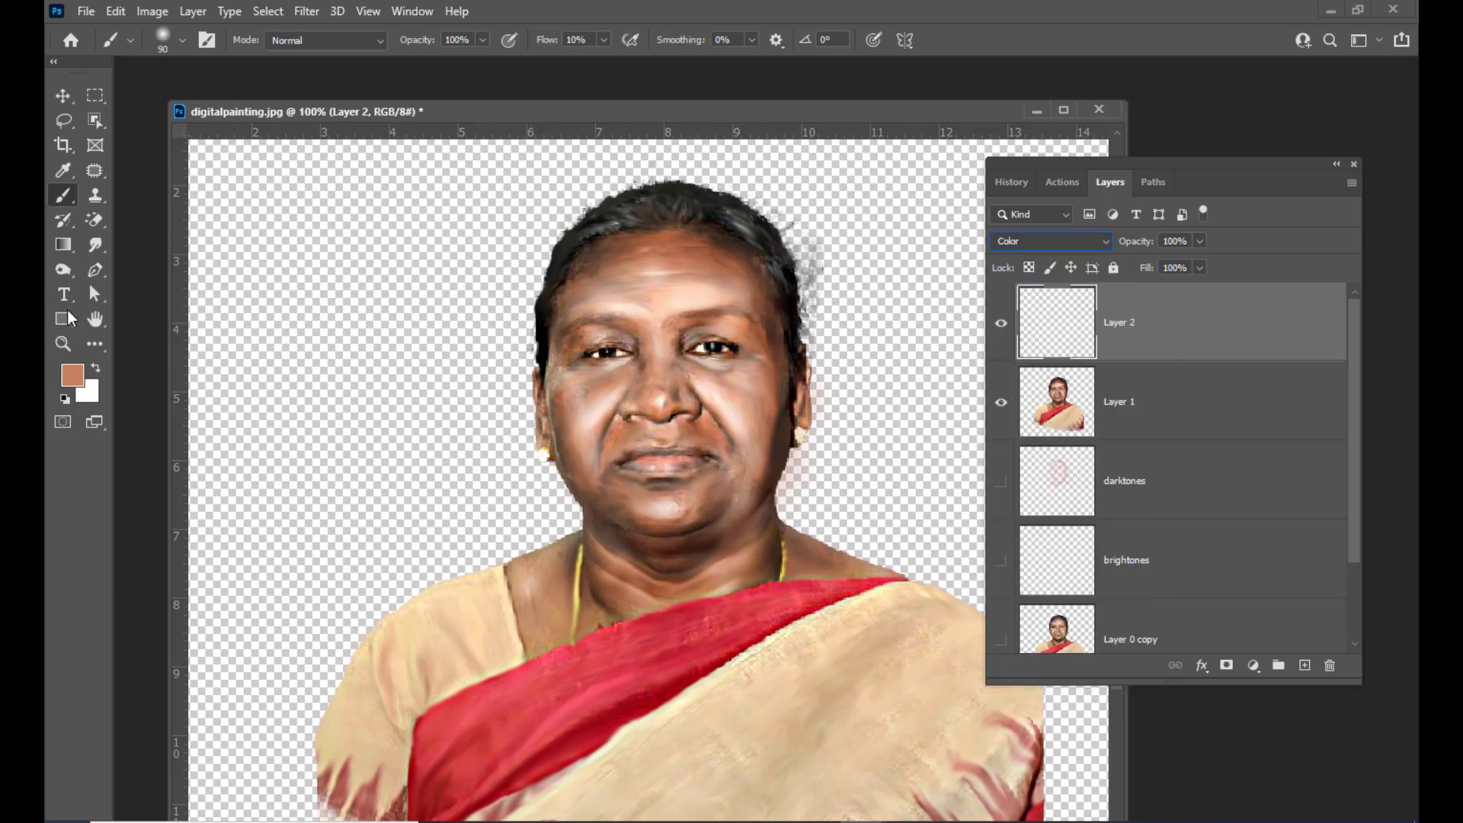
# Set the foreground colour to orange f5ab29 and return to the Brush tool
pyautogui.click(72, 374)
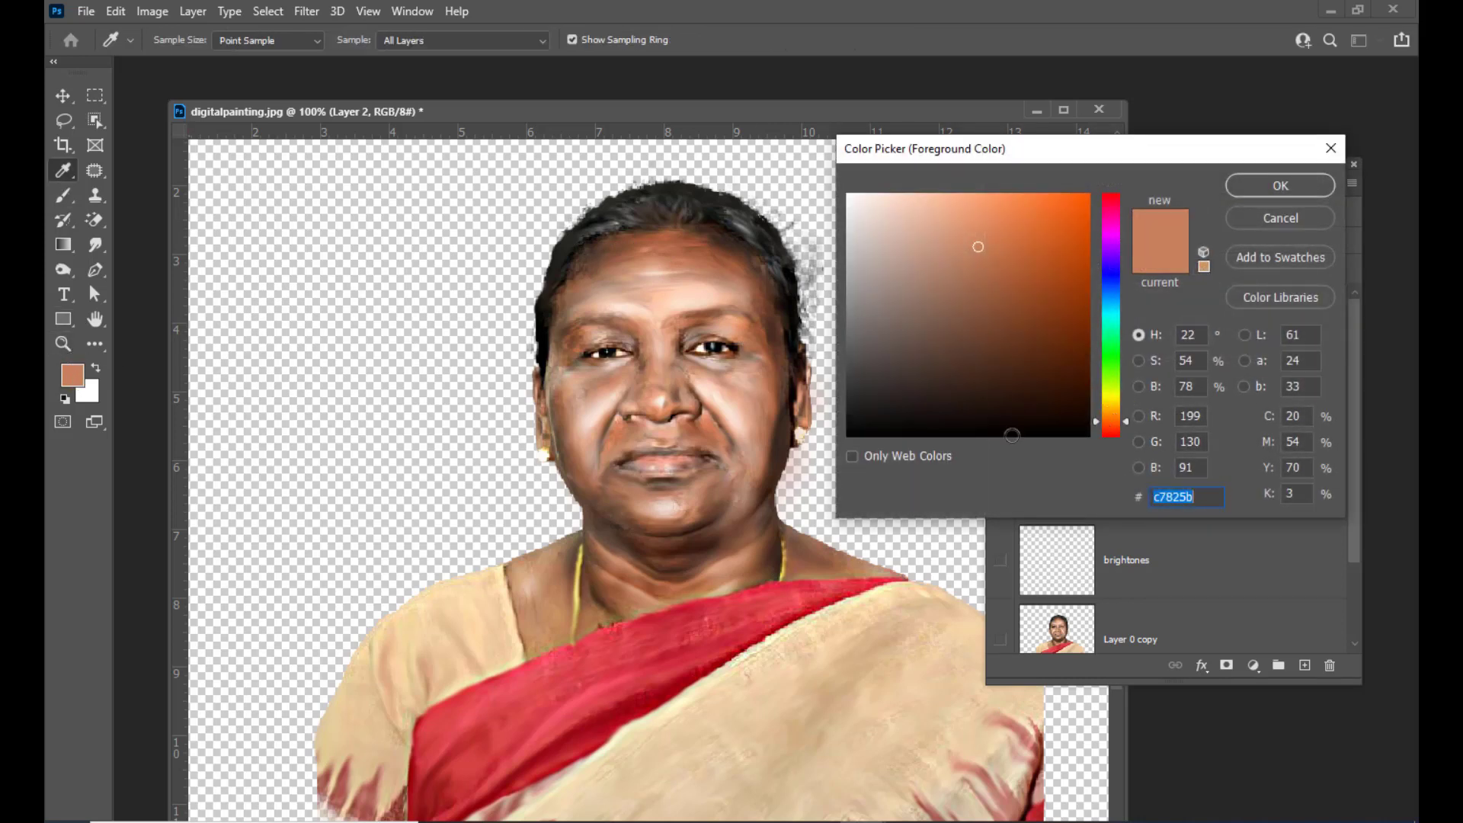
pyautogui.click(565, 376)
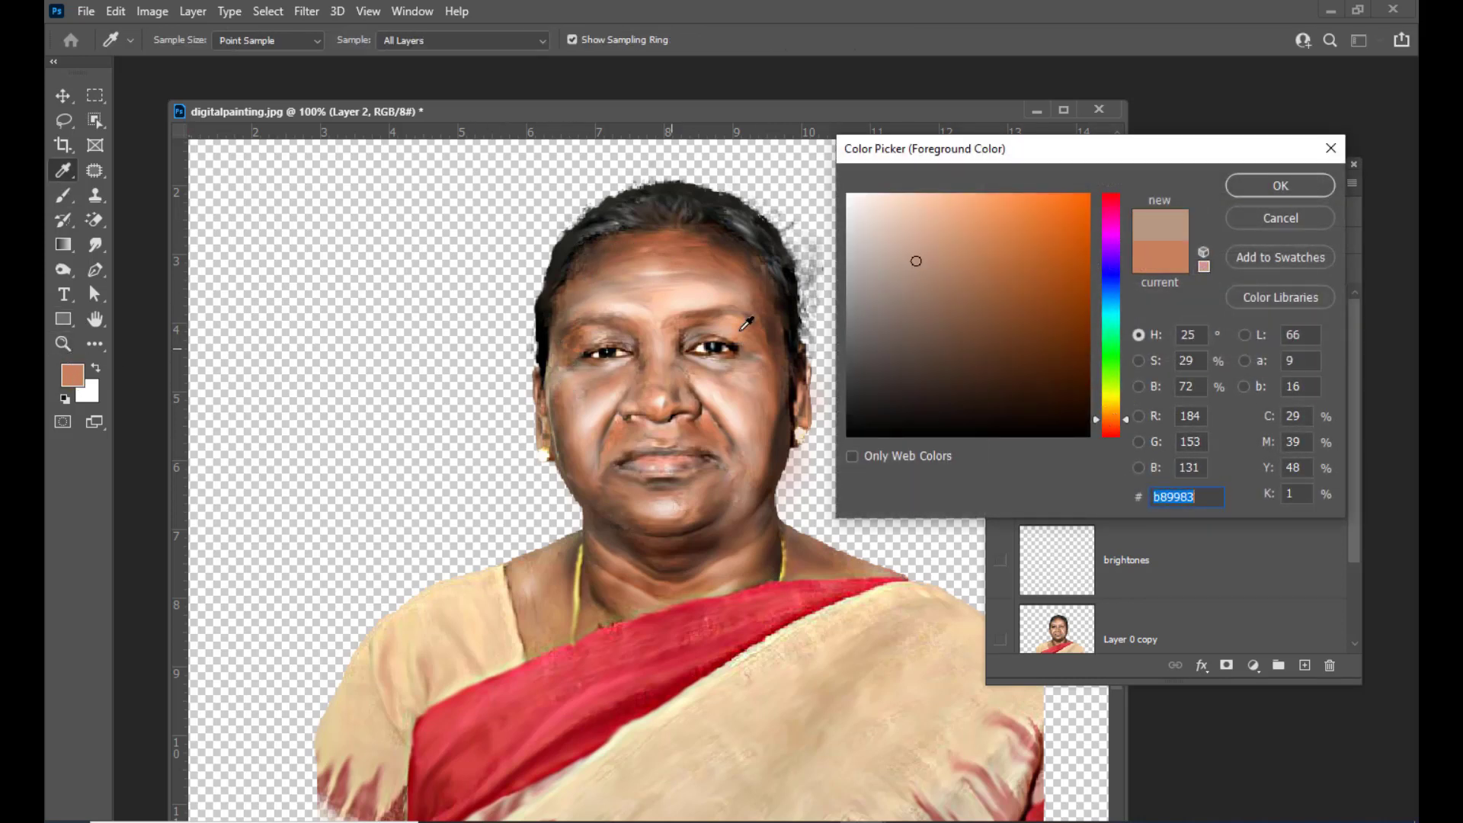
pyautogui.click(1117, 404)
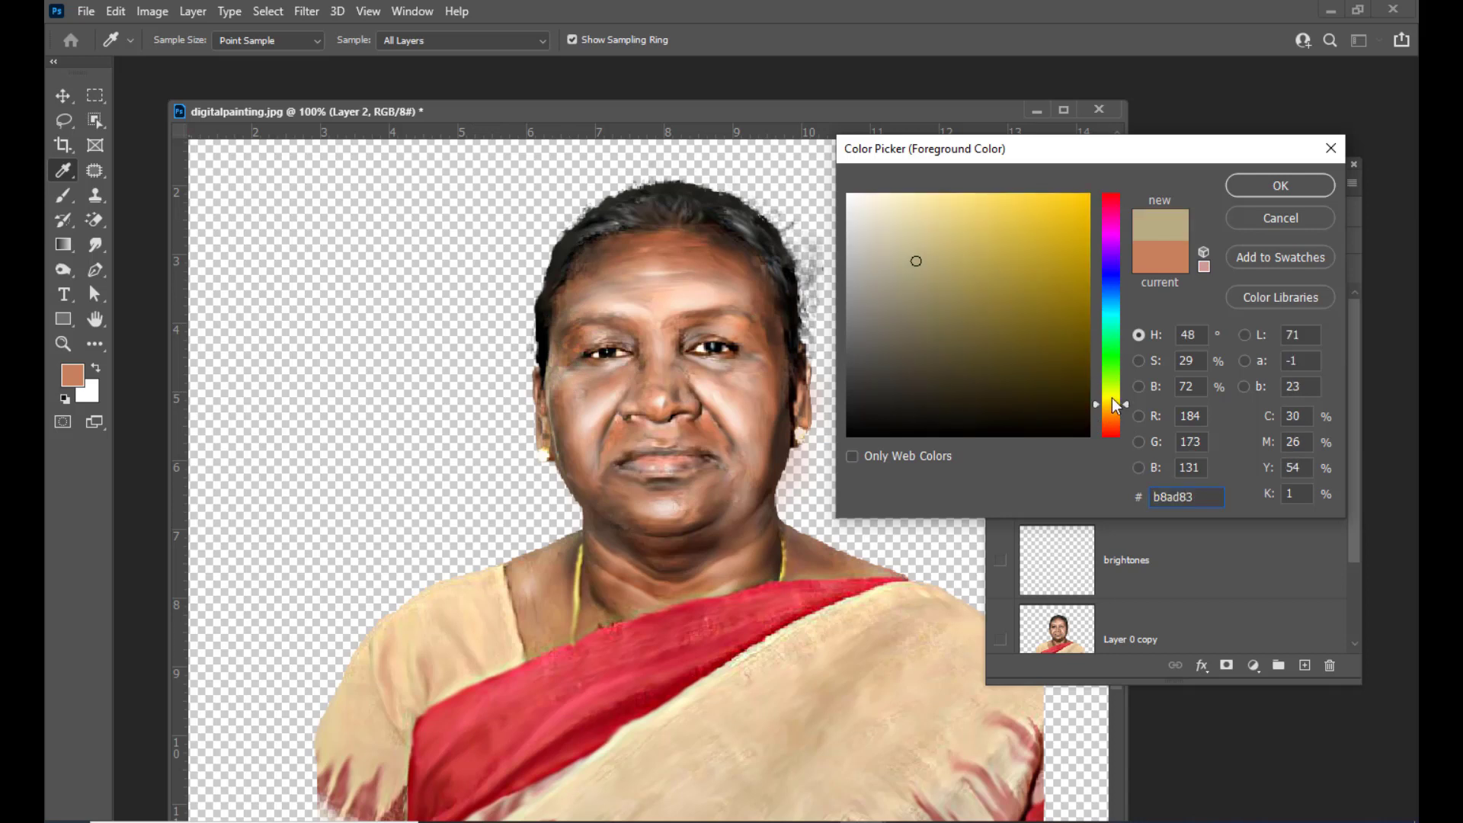
pyautogui.click(1115, 410)
pyautogui.moveTo(1038, 213); pyautogui.dragTo(1050, 203)
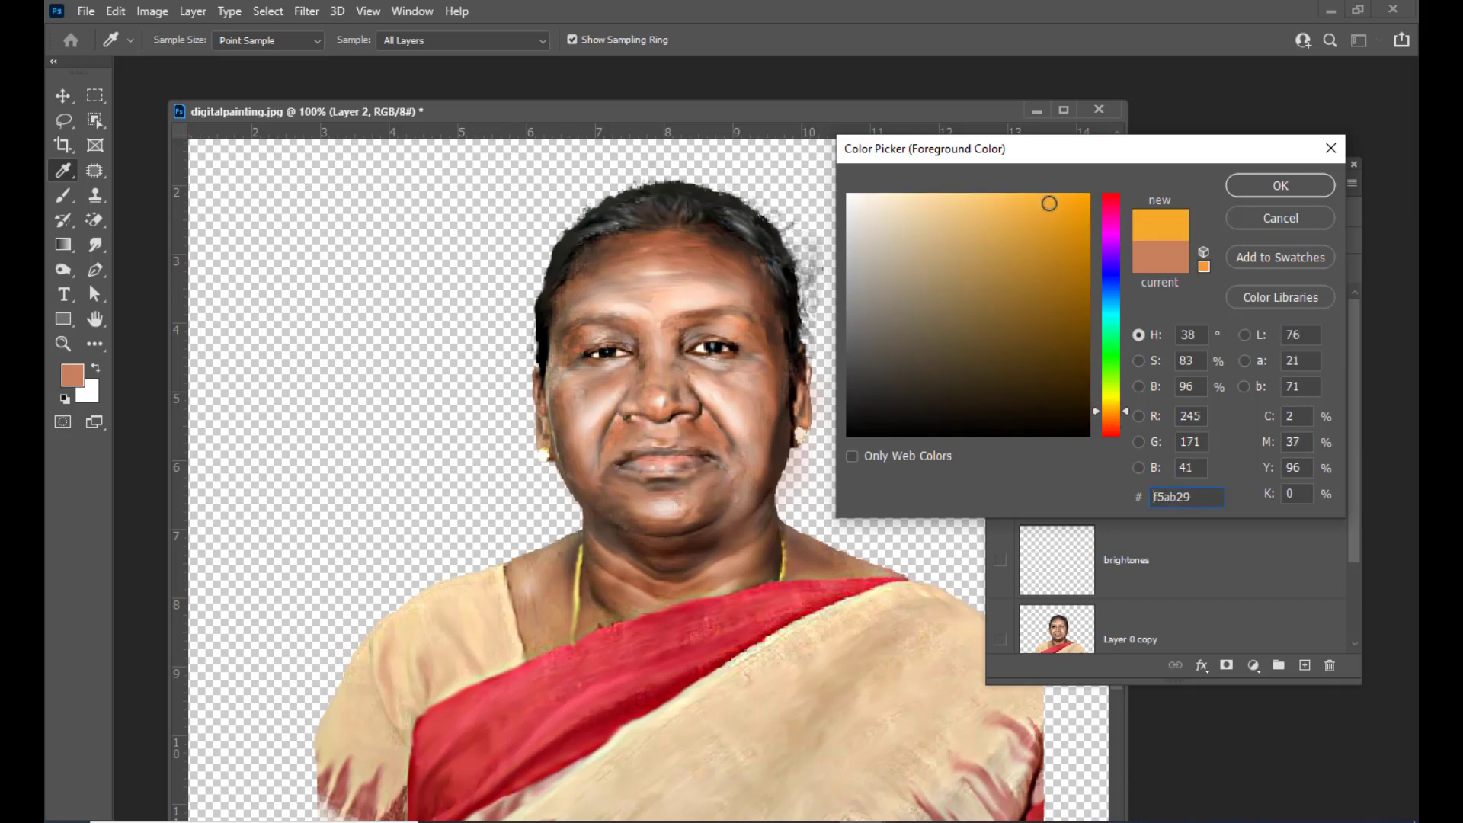
pyautogui.click(1278, 186)
pyautogui.press('b')
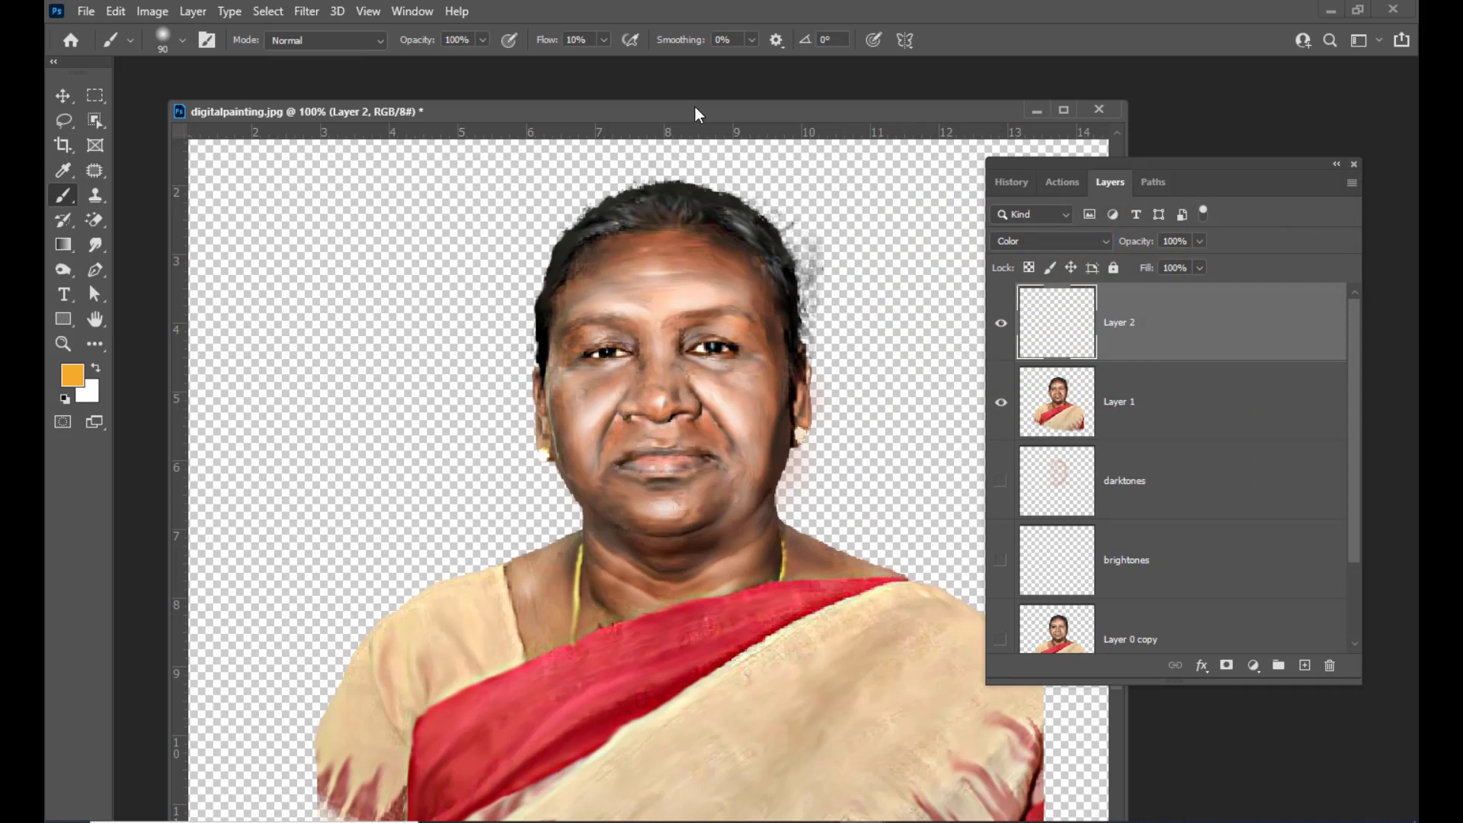
# Set the brush size to 165 px and paint along the left edge of the face
pyautogui.moveTo(1067, 162); pyautogui.dragTo(1082, 153)
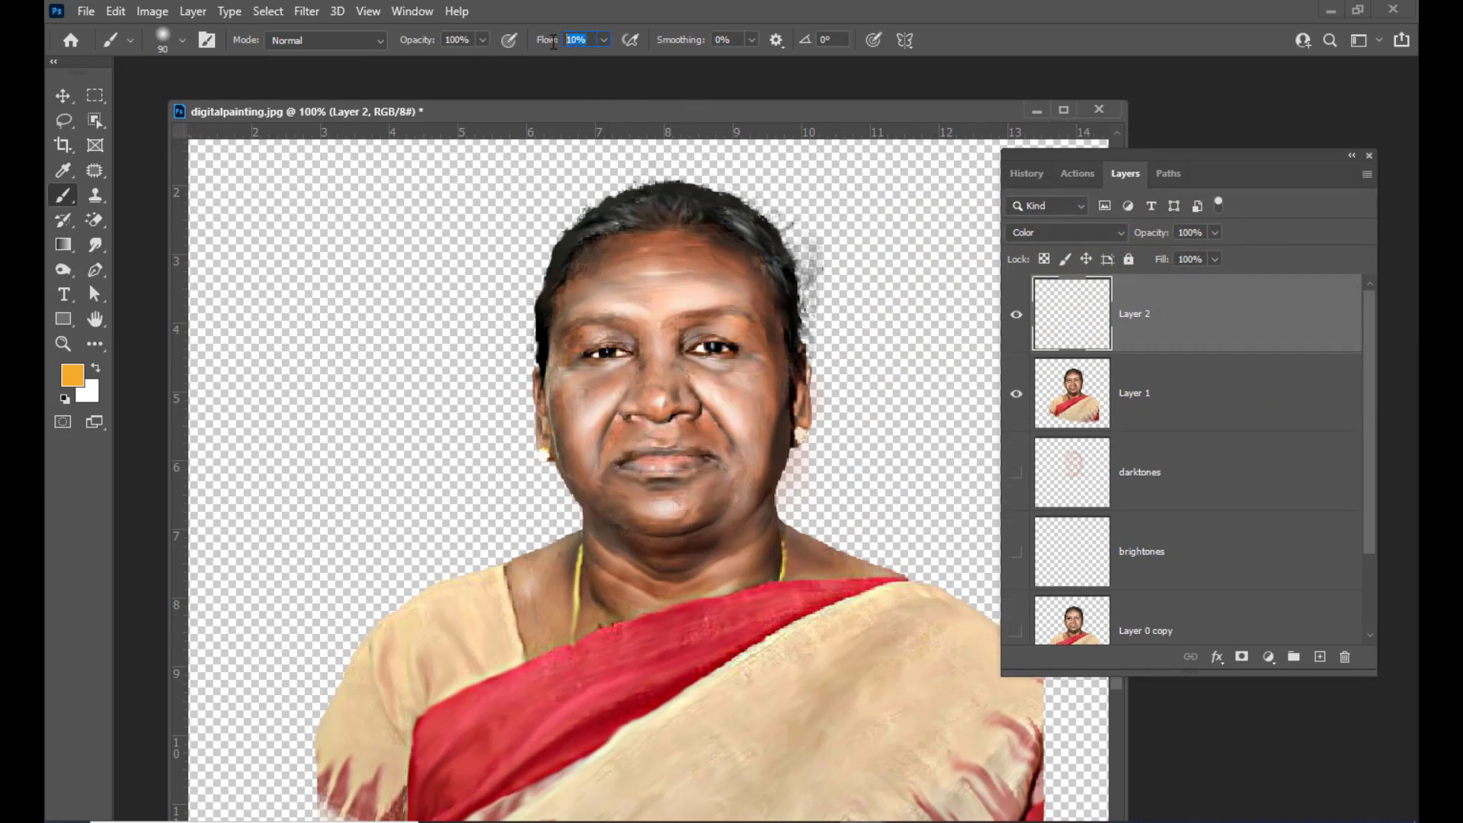
pyautogui.moveTo(953, 112); pyautogui.dragTo(965, 100)
pyautogui.rightClick(528, 305)
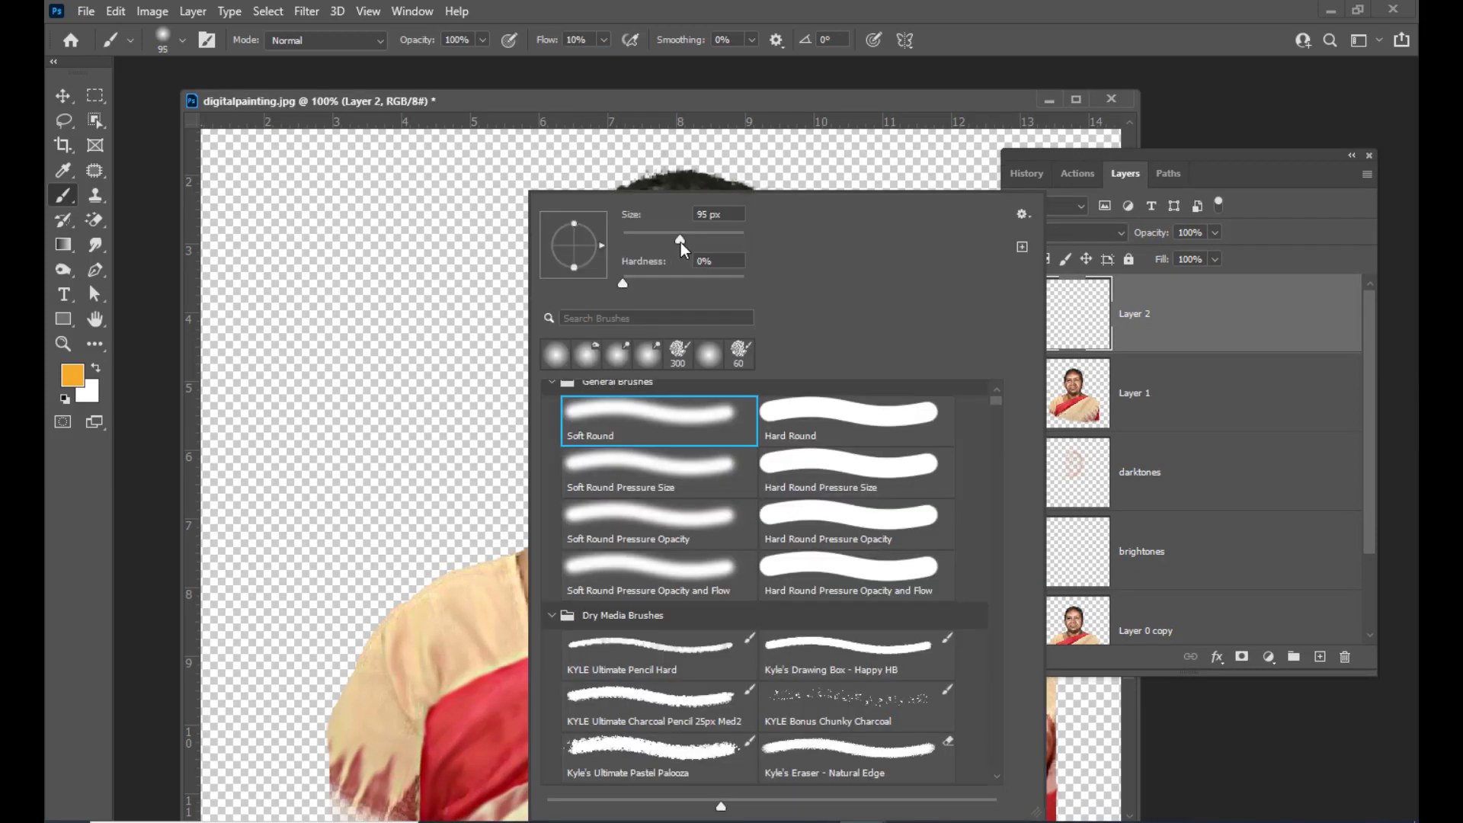
pyautogui.moveTo(681, 241); pyautogui.dragTo(702, 241)
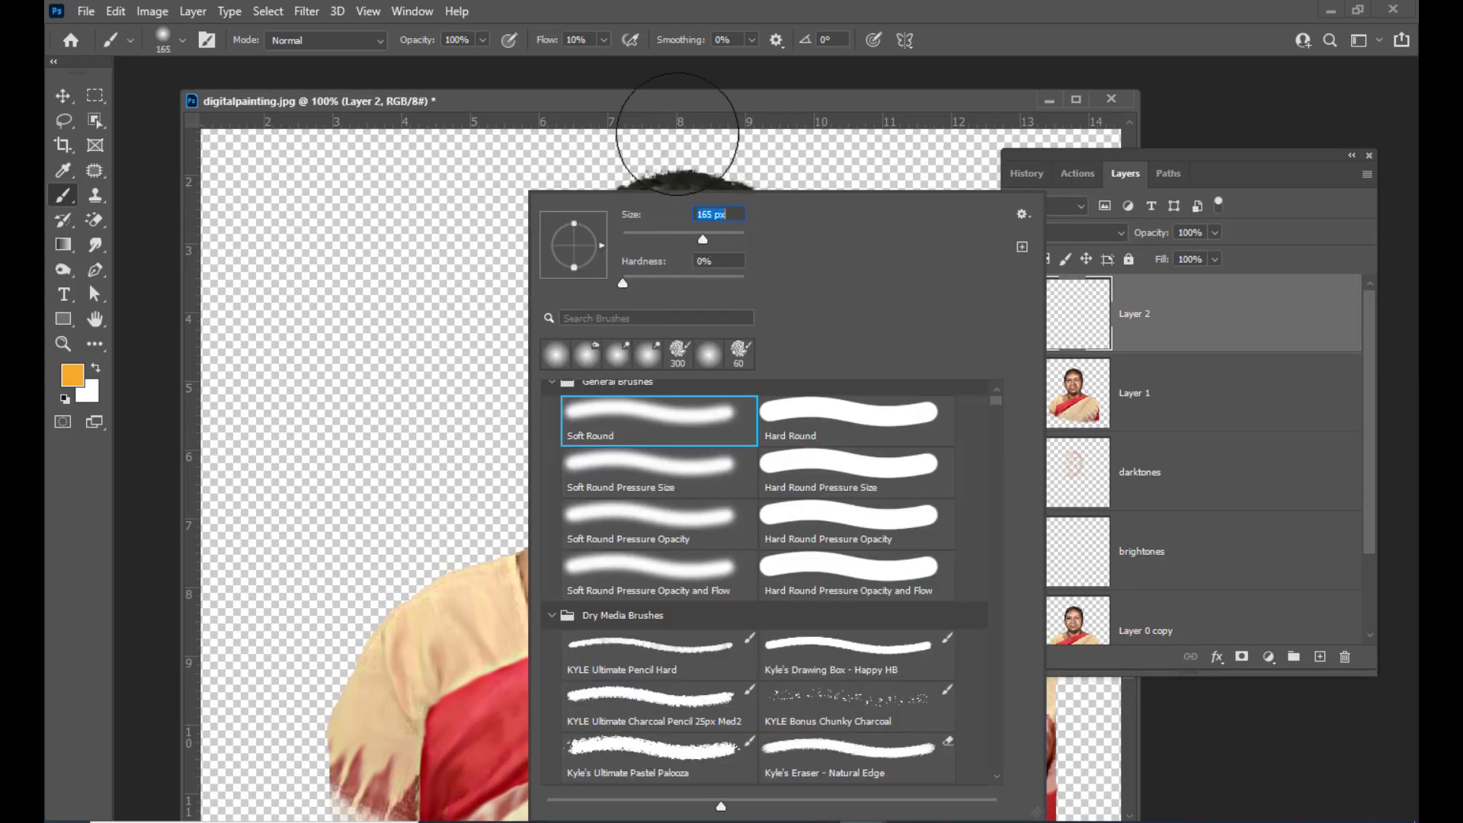
pyautogui.click(677, 103)
pyautogui.moveTo(561, 250)
pyautogui.mouseDown()
pyautogui.moveTo(599, 236)
pyautogui.moveTo(547, 341)
pyautogui.moveTo(551, 326)
pyautogui.moveTo(564, 367)
pyautogui.mouseUp()
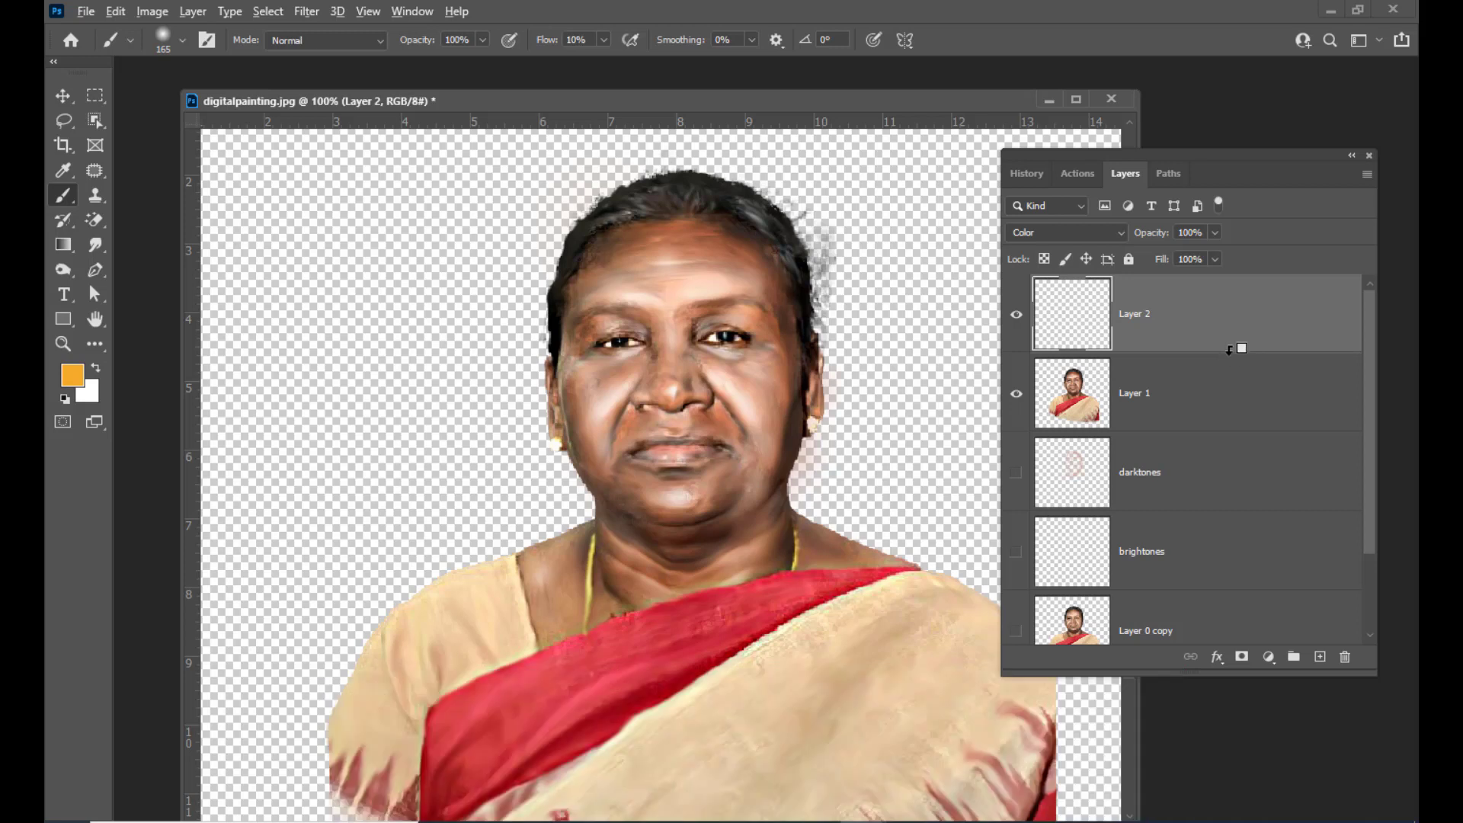
# Clip Layer 2 to the merged layer and paint orange colour over the face, neck and chest
pyautogui.keyDown('alt'); pyautogui.click(1229, 350); pyautogui.keyUp('alt')
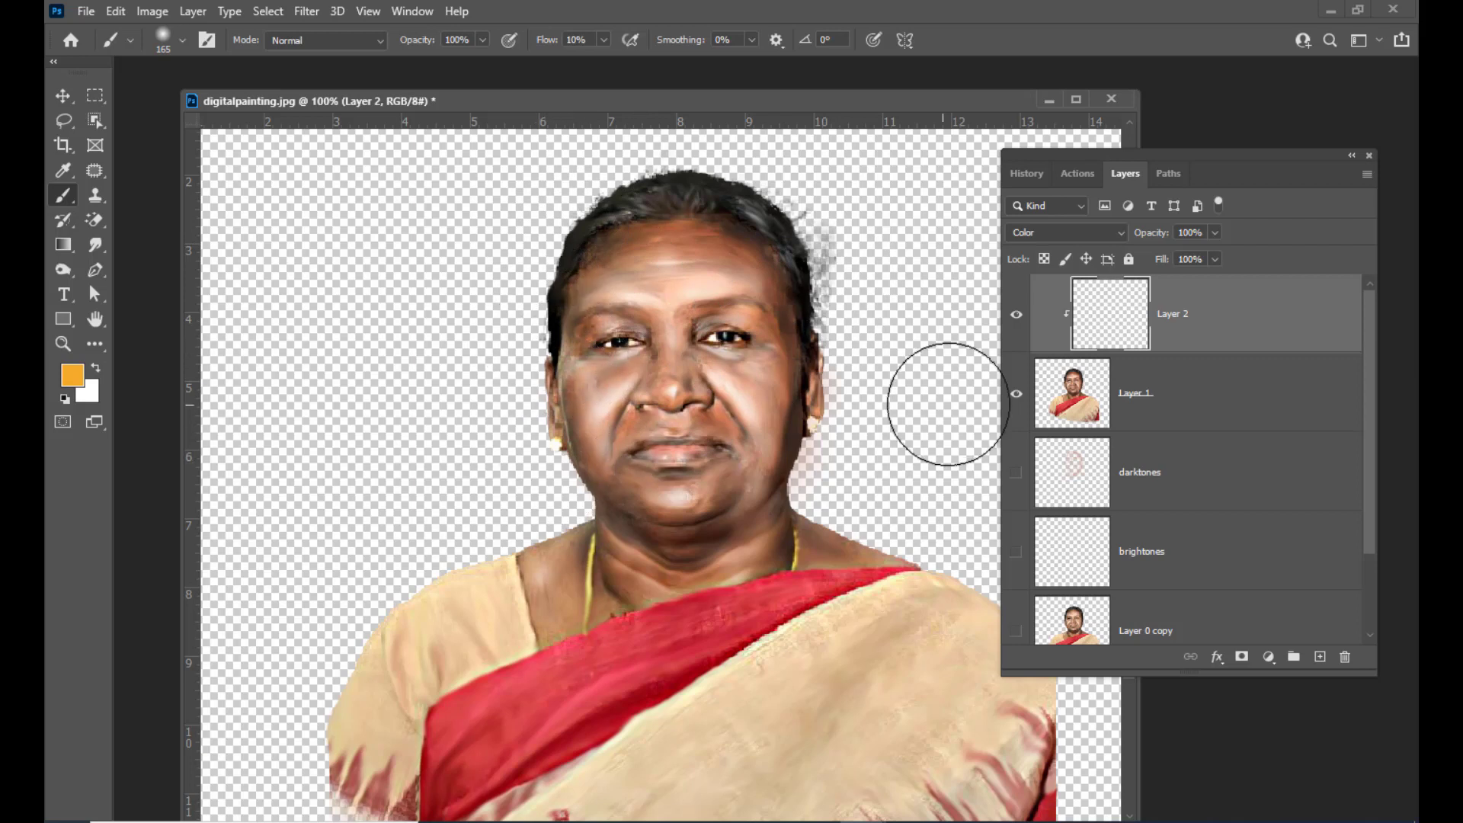
pyautogui.moveTo(660, 111); pyautogui.dragTo(678, 105)
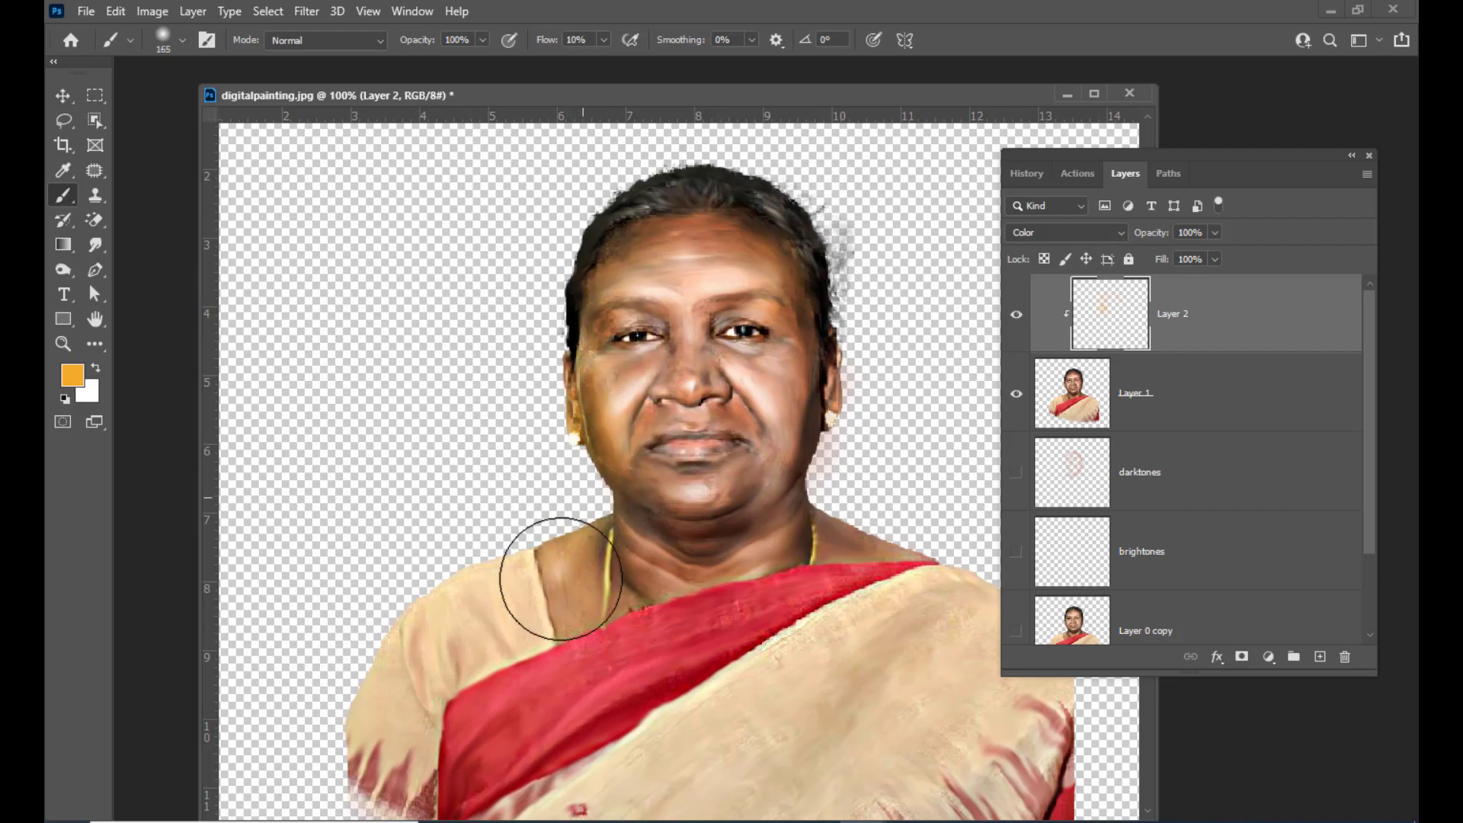
pyautogui.moveTo(528, 569); pyautogui.dragTo(417, 640)
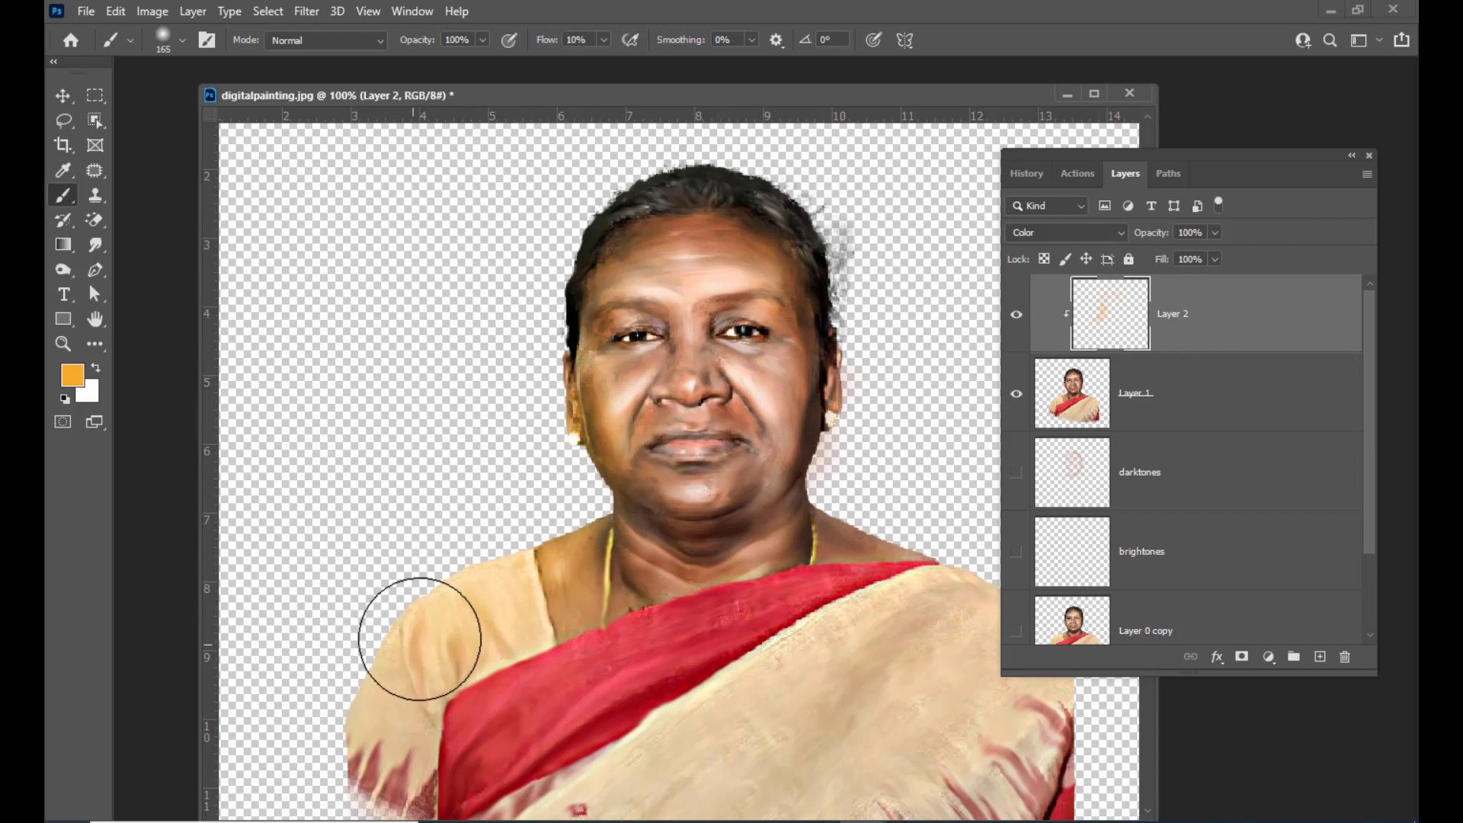
pyautogui.moveTo(648, 245)
pyautogui.mouseDown()
pyautogui.moveTo(700, 200)
pyautogui.moveTo(611, 229)
pyautogui.moveTo(684, 199)
pyautogui.moveTo(669, 204)
pyautogui.moveTo(825, 223)
pyautogui.moveTo(645, 247)
pyautogui.moveTo(584, 277)
pyautogui.moveTo(629, 237)
pyautogui.moveTo(723, 213)
pyautogui.moveTo(725, 240)
pyautogui.moveTo(776, 208)
pyautogui.moveTo(695, 207)
pyautogui.mouseUp()
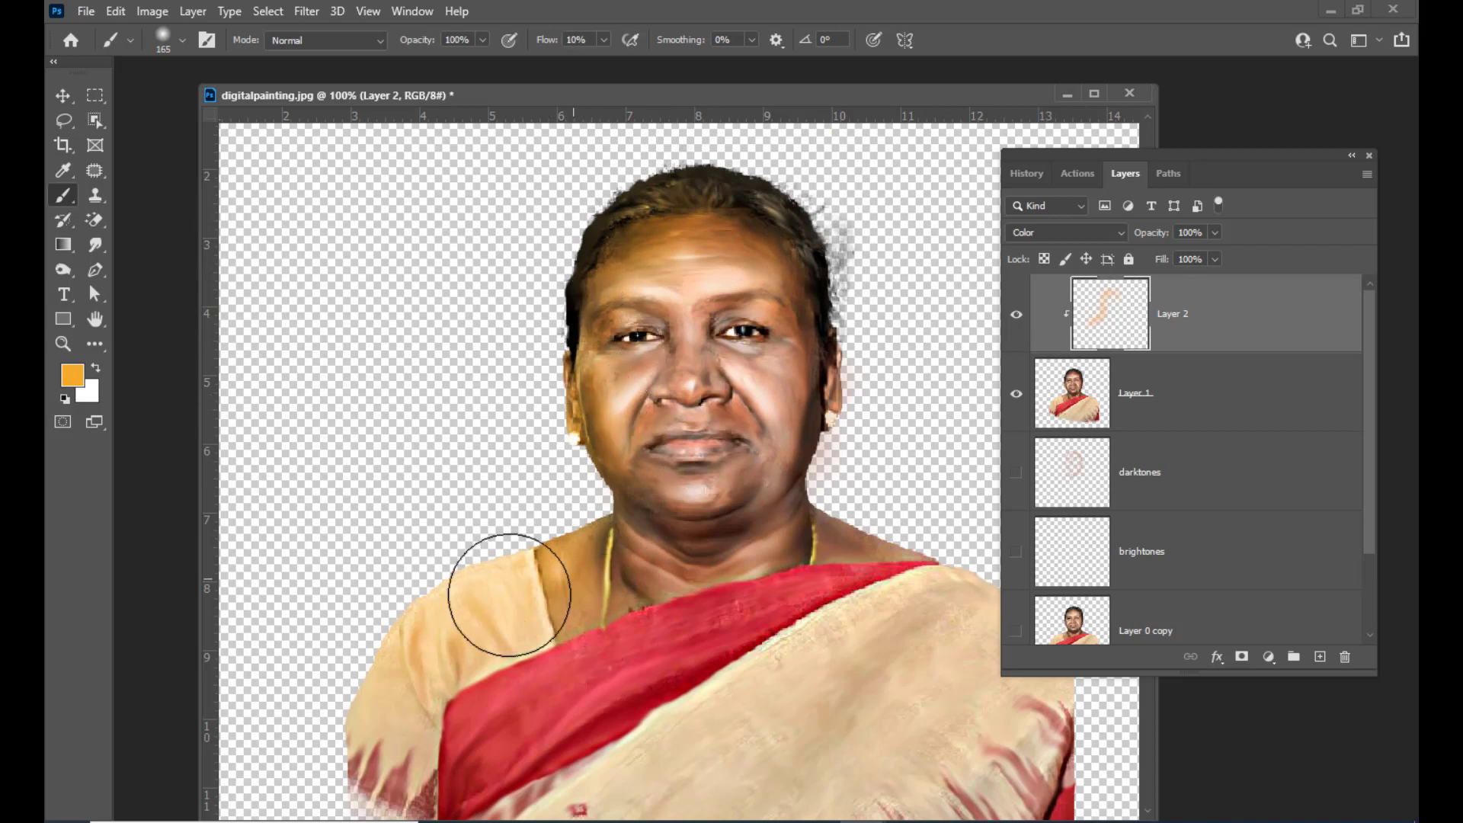
pyautogui.moveTo(595, 447)
pyautogui.mouseDown()
pyautogui.moveTo(634, 543)
pyautogui.moveTo(435, 613)
pyautogui.mouseUp()
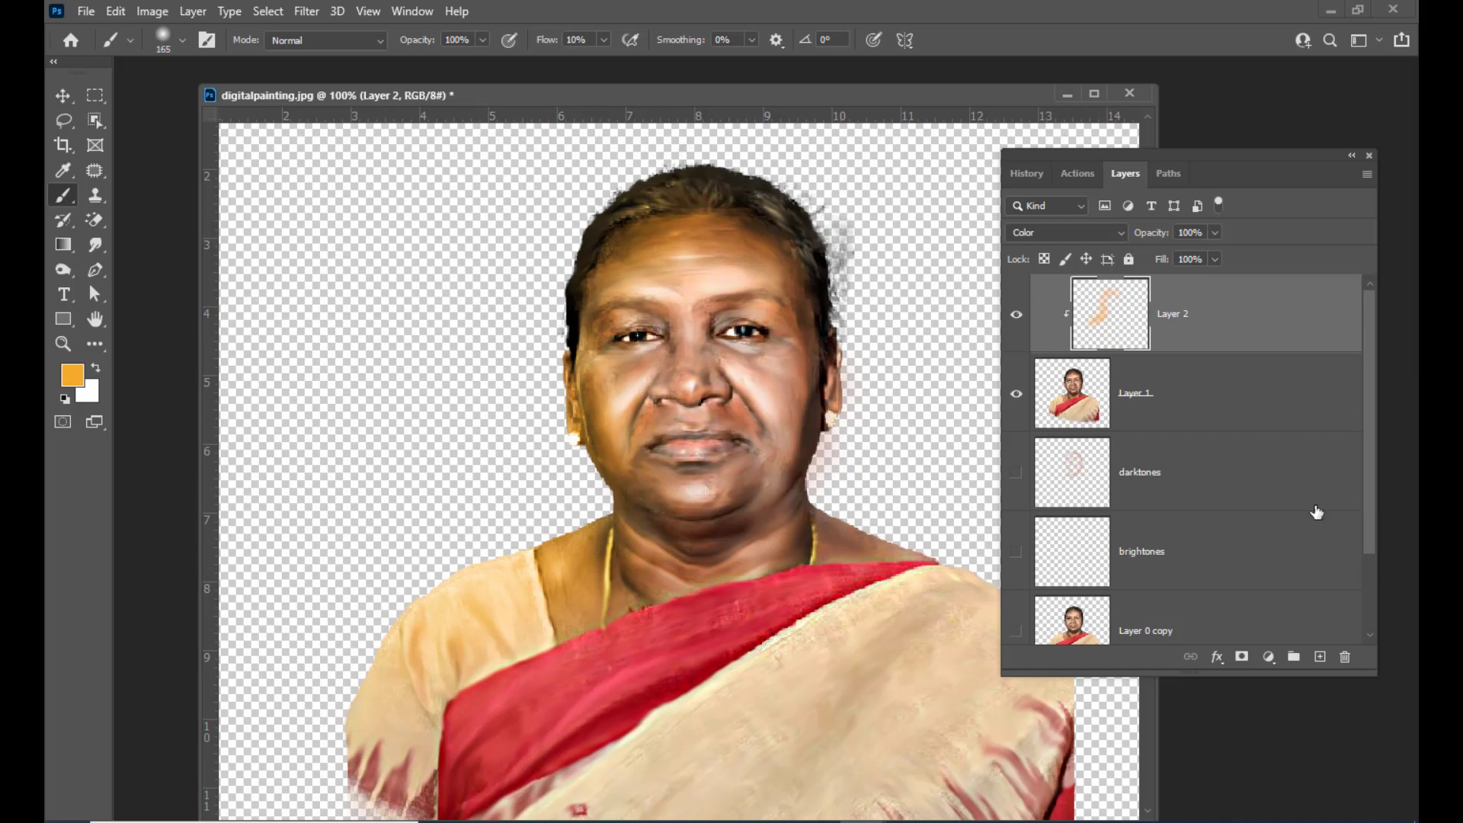
# Add a new layer above Layer 2 and clip it to the layers below
pyautogui.click(1320, 657)
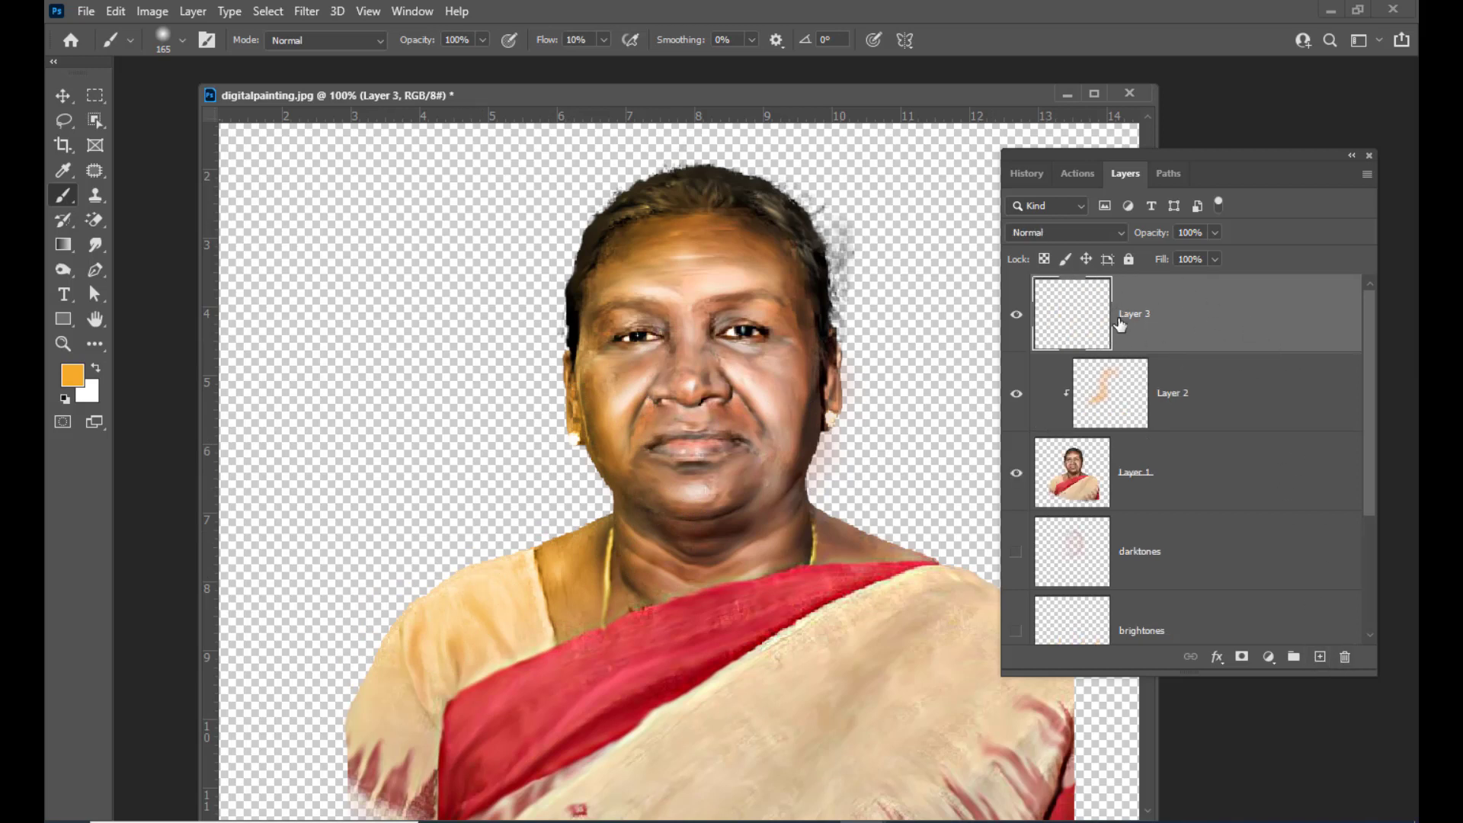
pyautogui.keyDown('alt'); pyautogui.click(1266, 348); pyautogui.keyUp('alt')
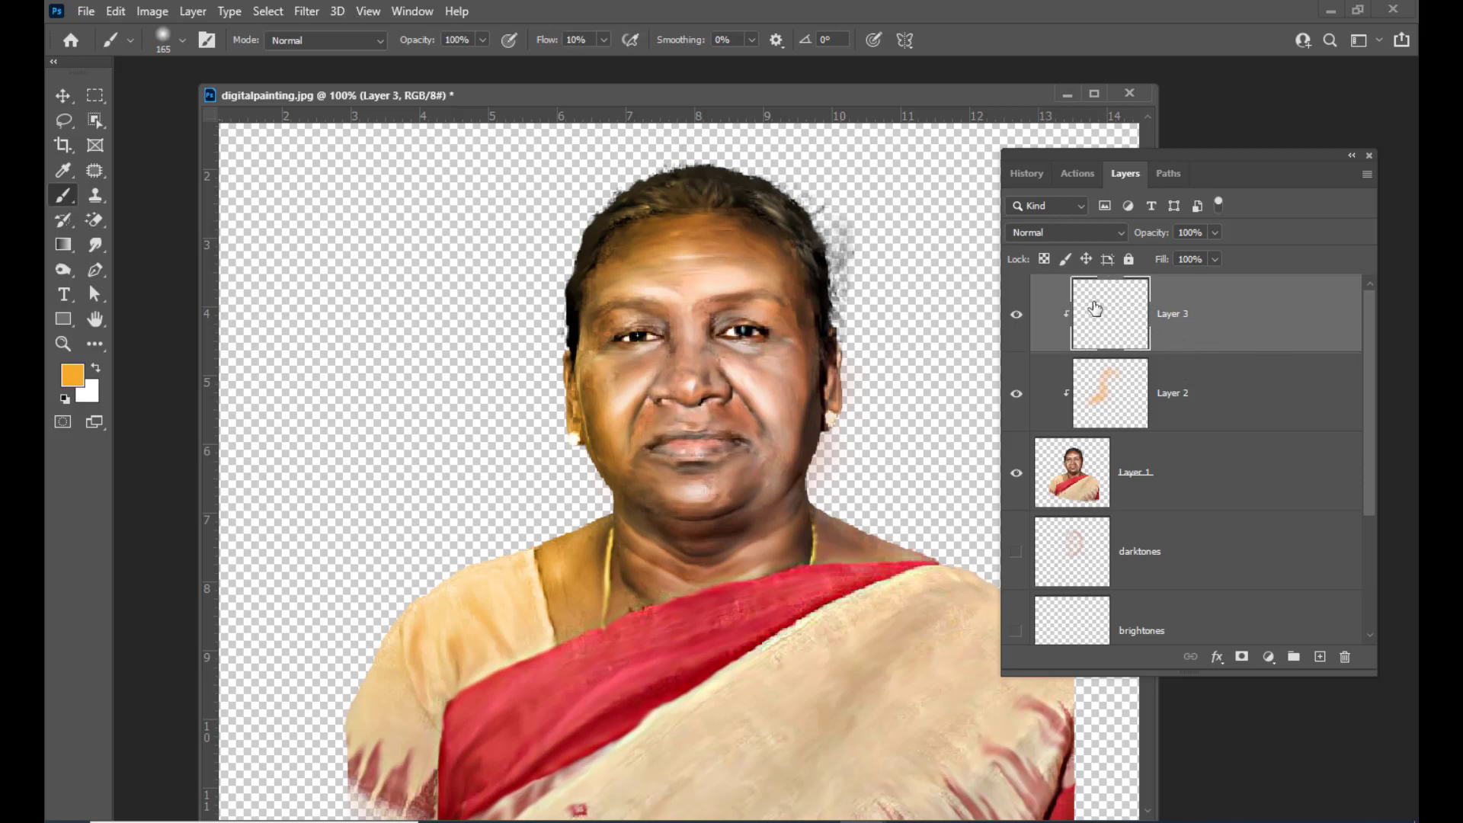
pyautogui.moveTo(1074, 153); pyautogui.dragTo(1081, 153)
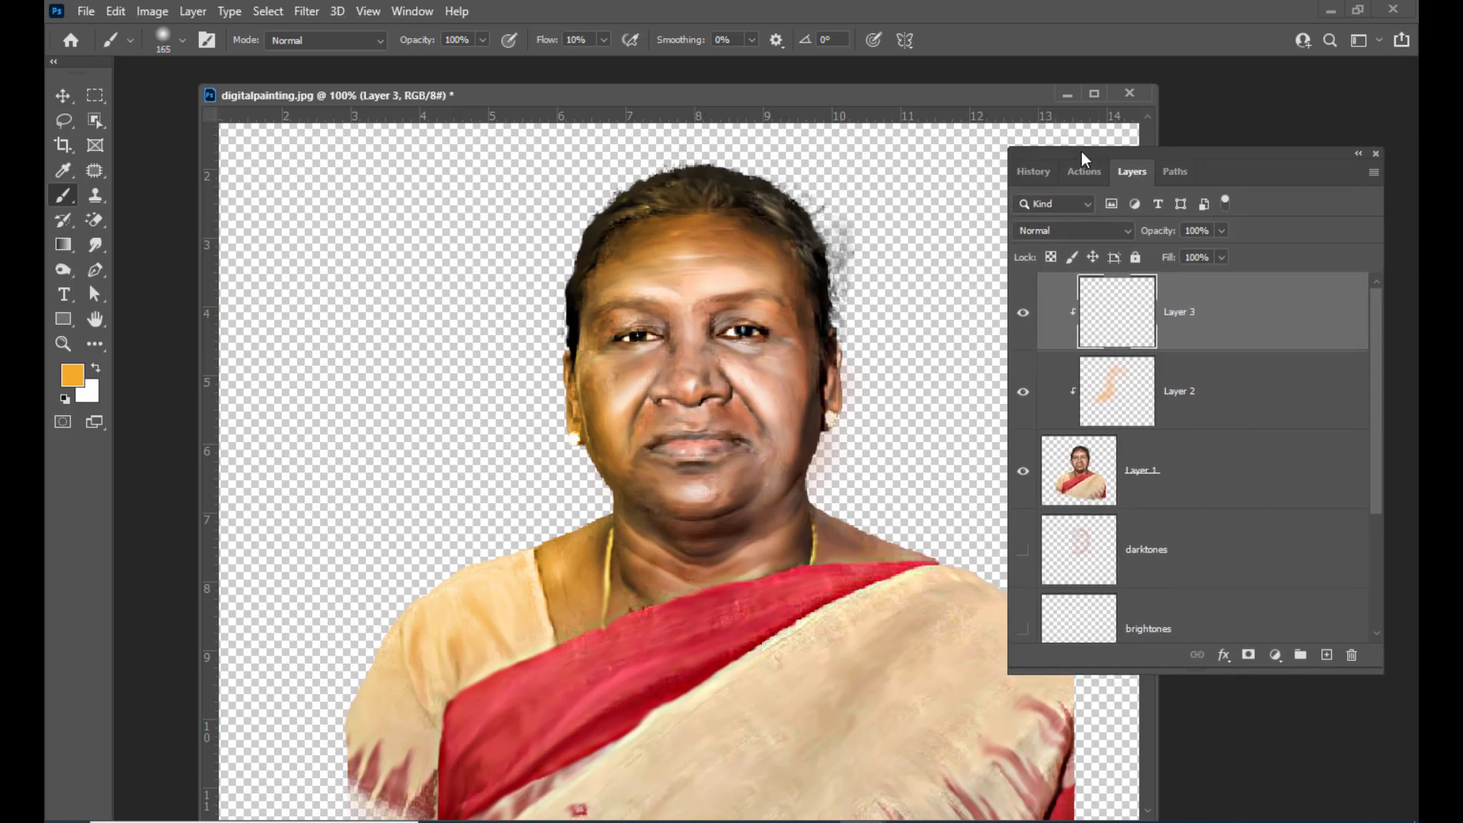
# Set the foreground colour to red f52929 and paint a stroke down the right side of the face
pyautogui.click(72, 375)
pyautogui.click(1112, 194)
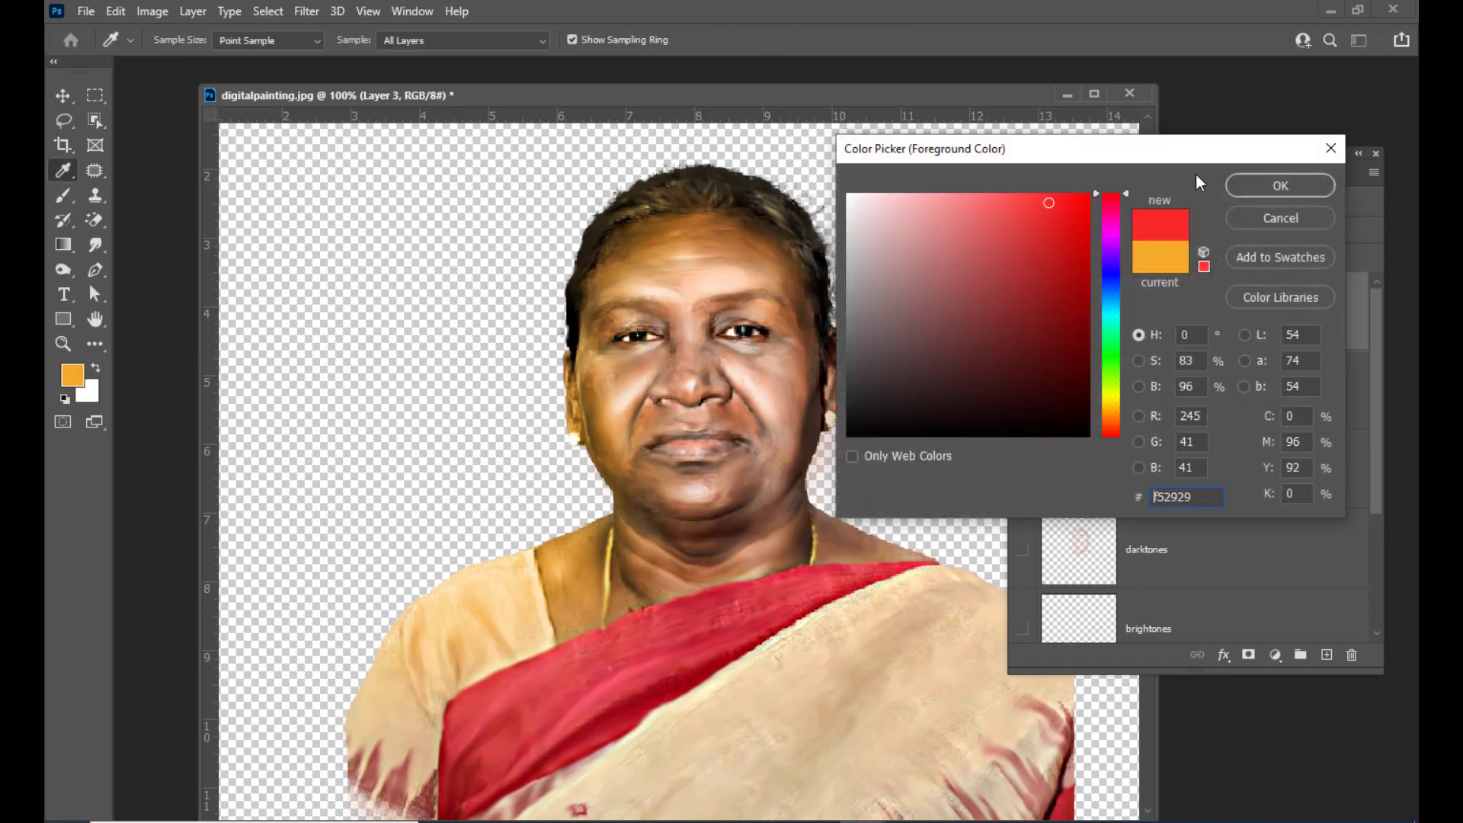
pyautogui.click(1265, 185)
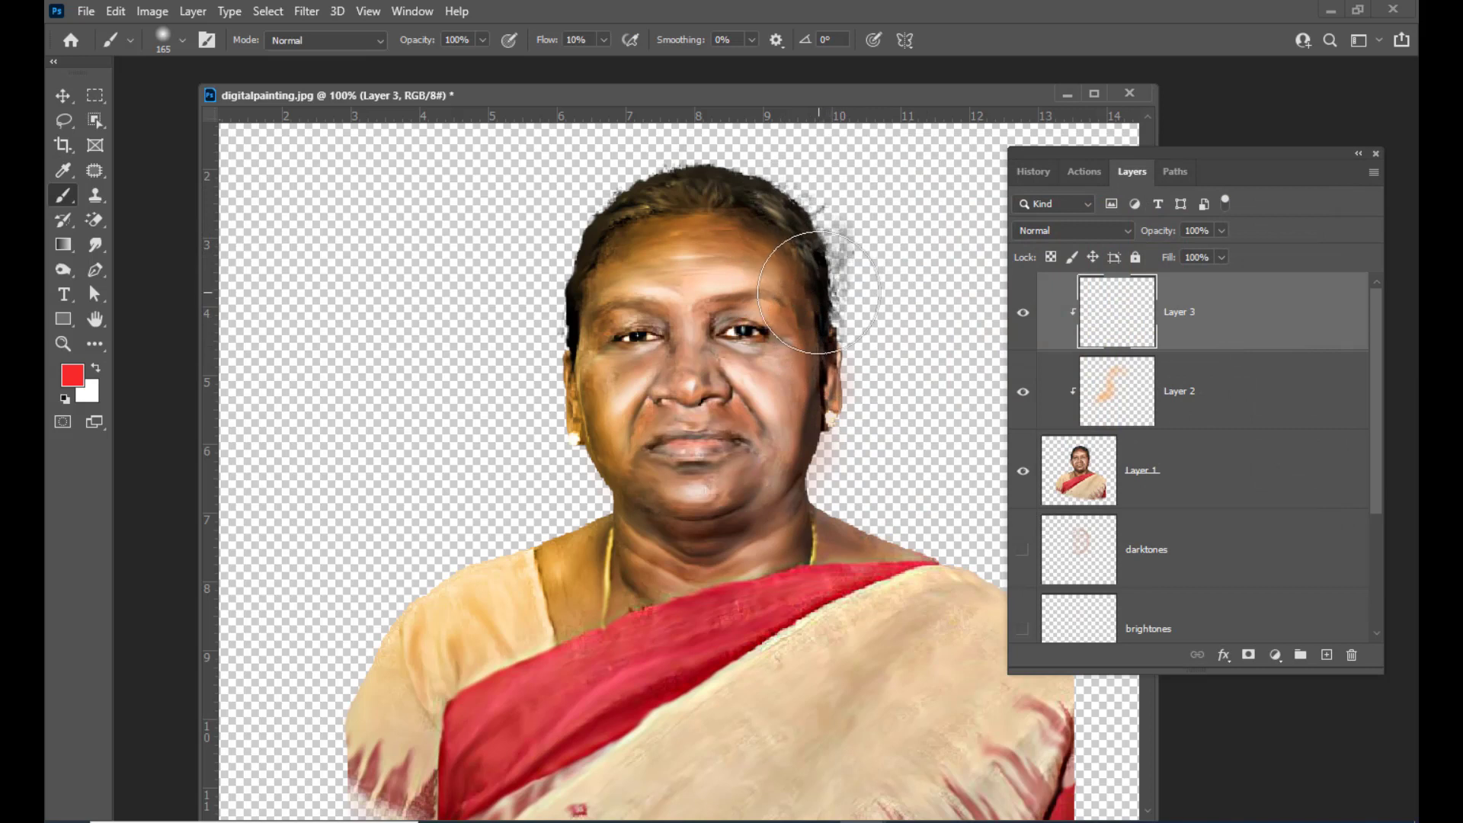
pyautogui.moveTo(819, 293)
pyautogui.mouseDown()
pyautogui.moveTo(836, 393)
pyautogui.moveTo(819, 389)
pyautogui.moveTo(810, 414)
pyautogui.moveTo(799, 528)
pyautogui.mouseUp()
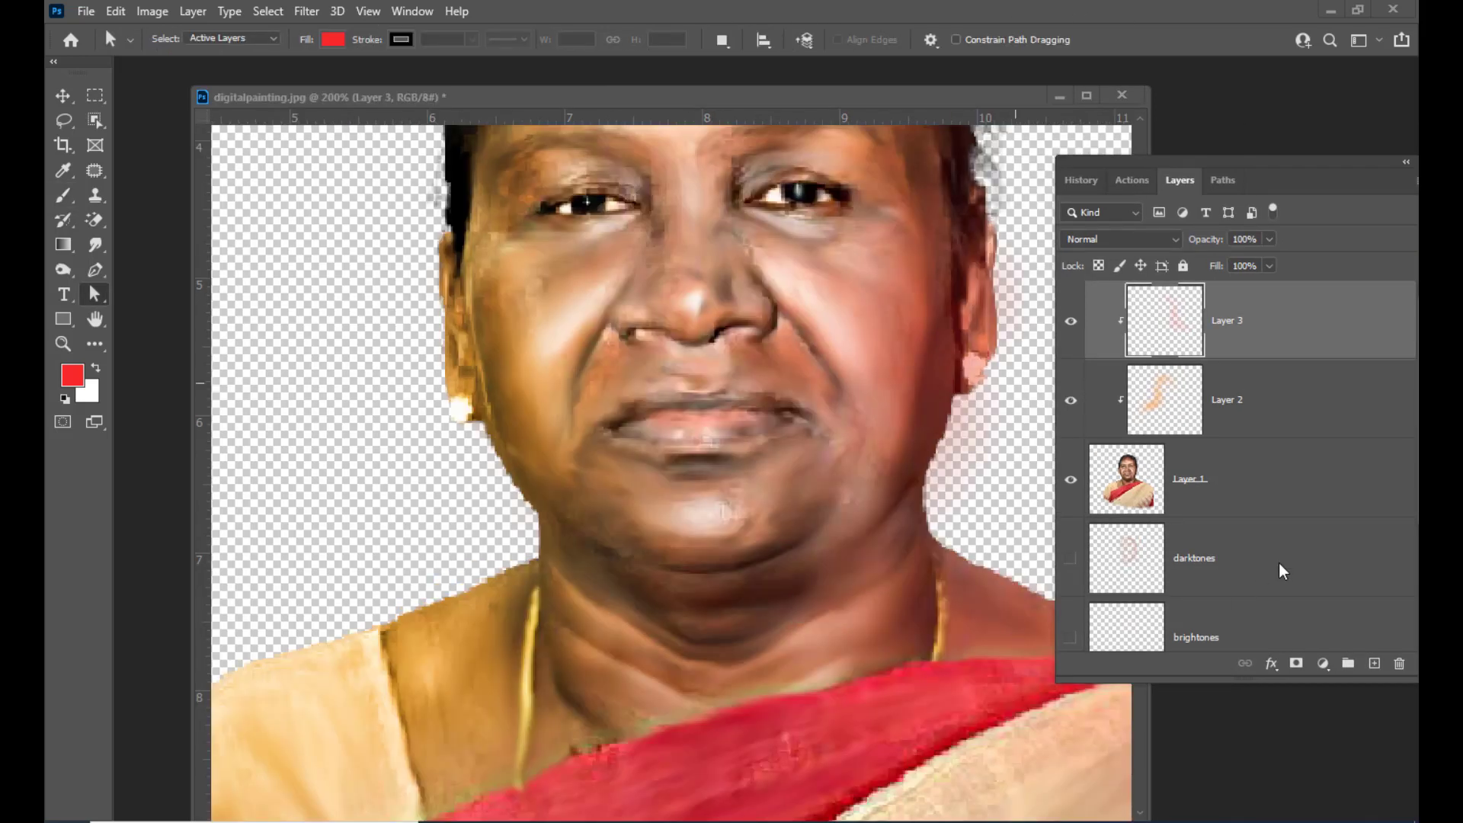
# Add a new empty layer on top and name it lips
pyautogui.moveTo(1205, 164); pyautogui.dragTo(1170, 177)
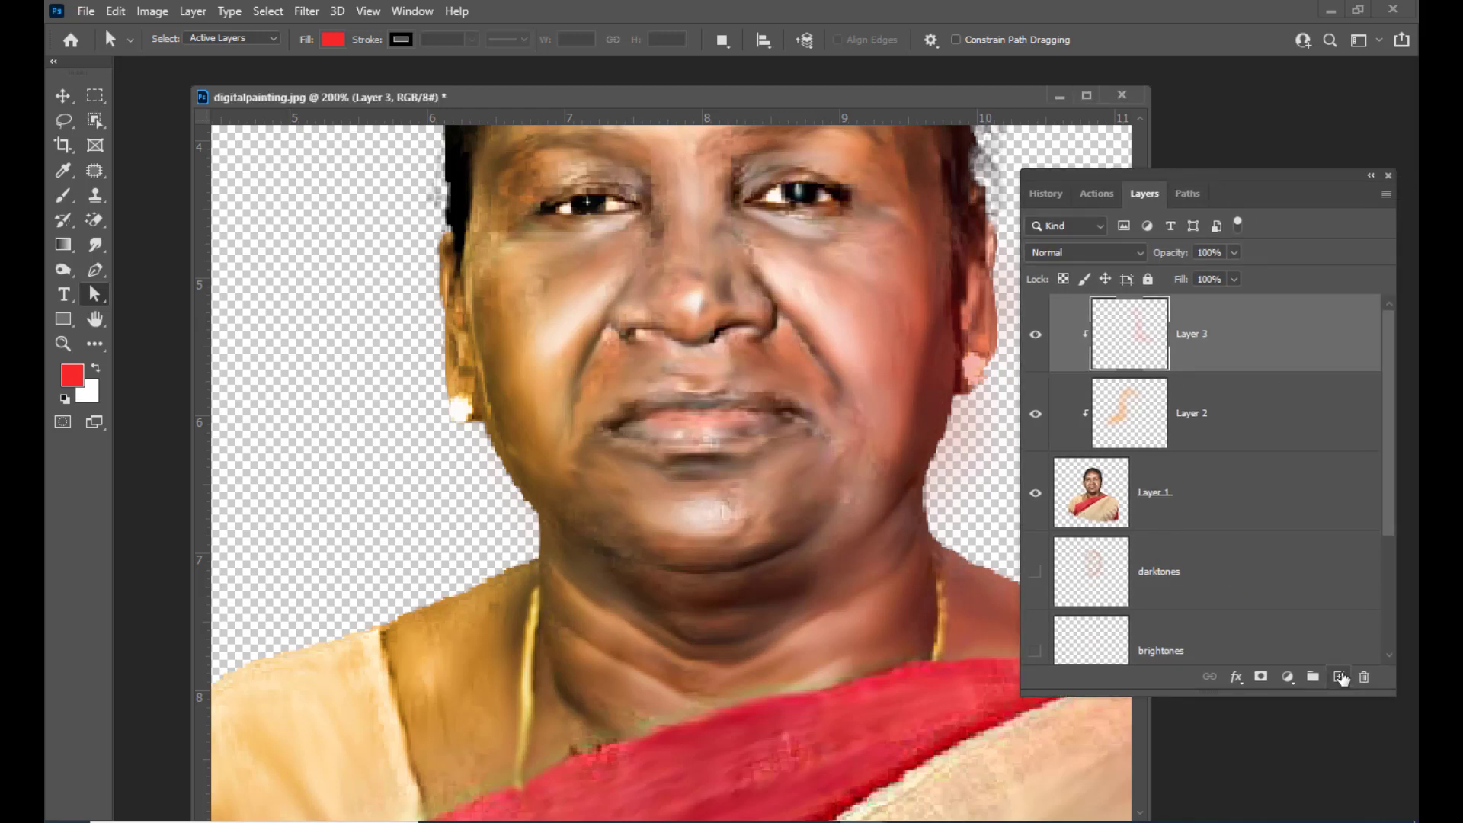
pyautogui.click(1341, 678)
pyautogui.doubleClick(1155, 335)
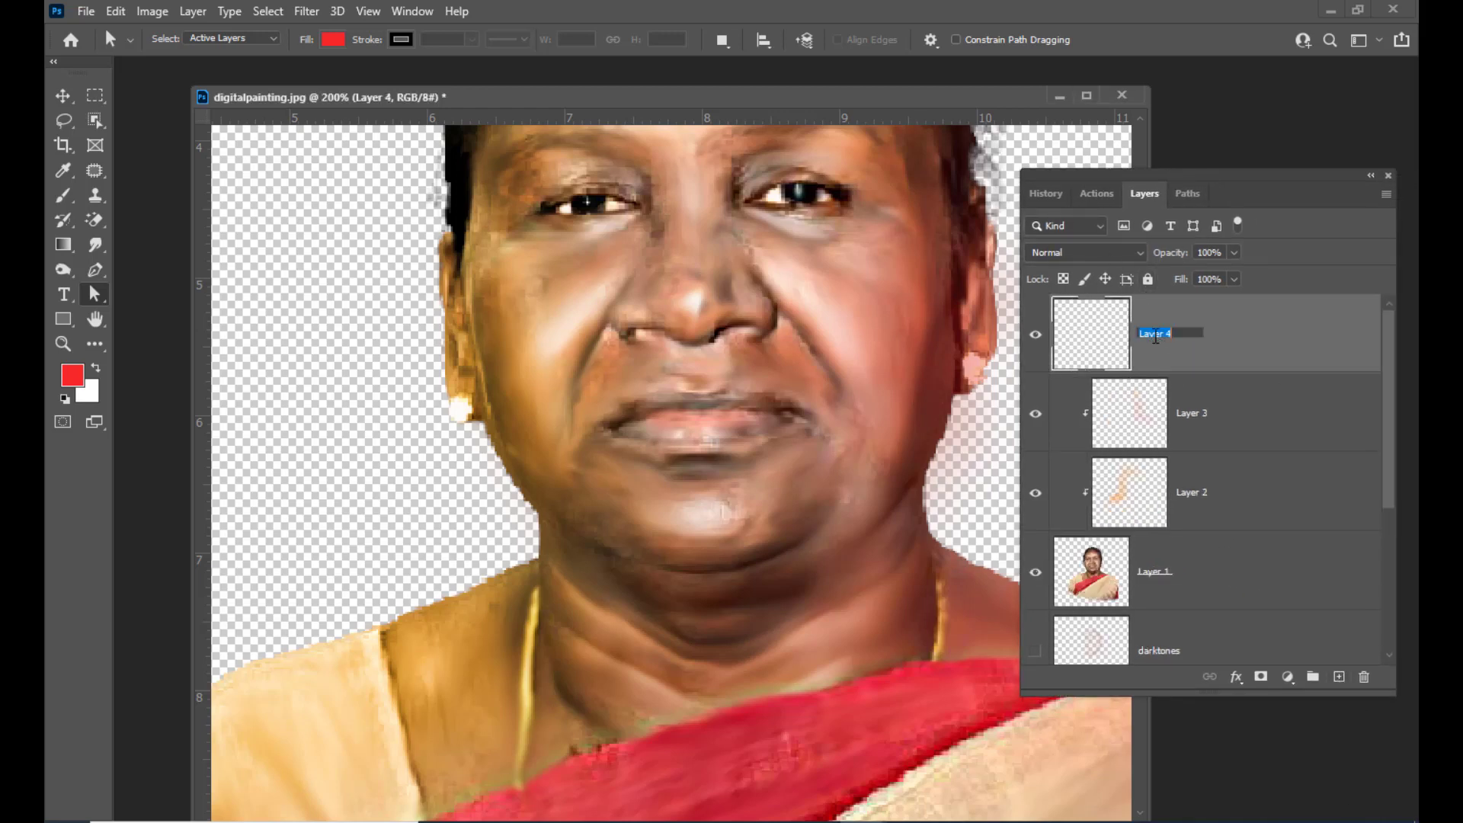
pyautogui.write('lips')
pyautogui.press('Return')
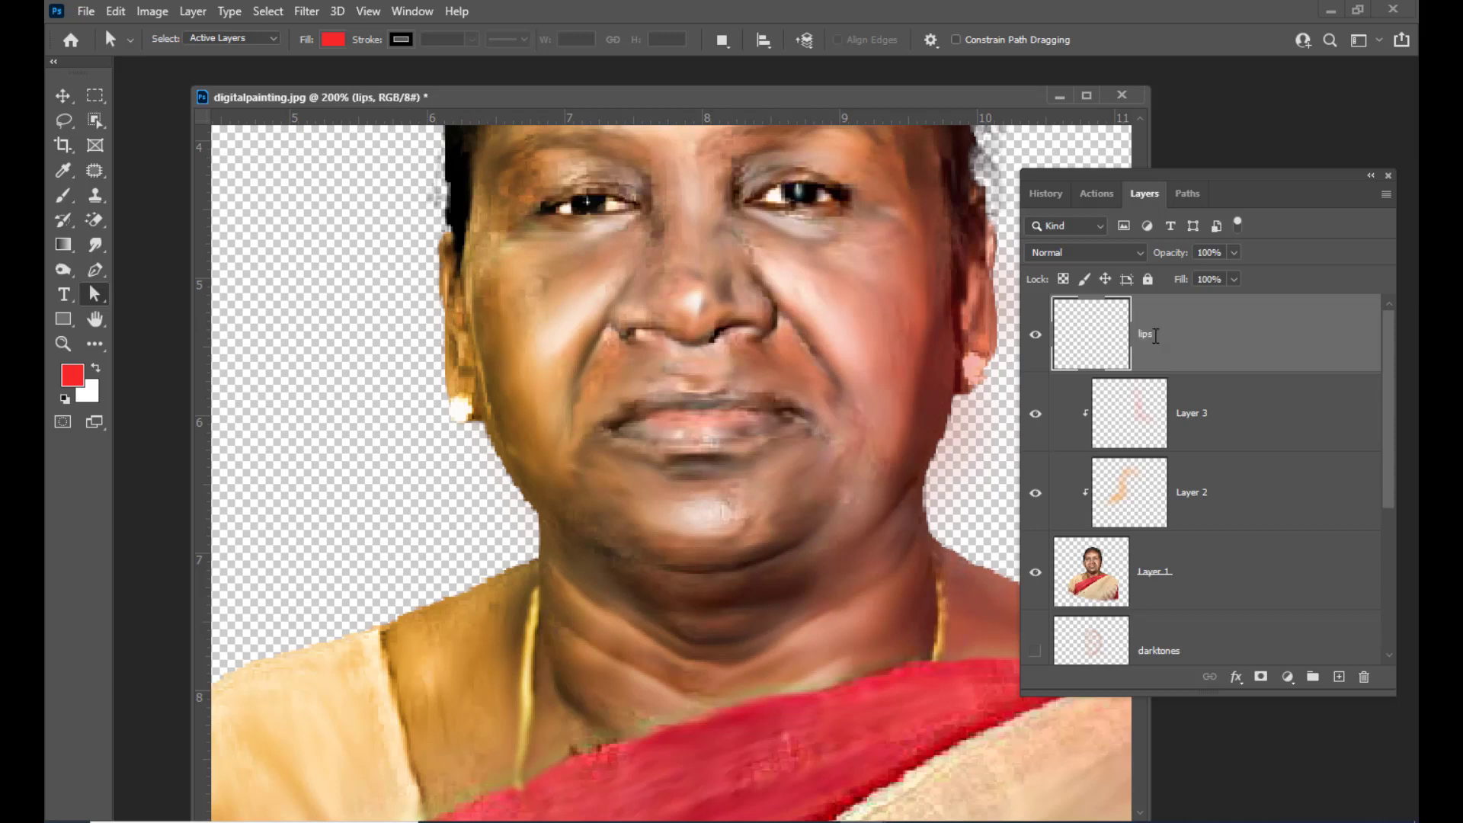
# Draw a Pen tool path outlining the lips
pyautogui.moveTo(1050, 177); pyautogui.dragTo(1072, 178)
pyautogui.click(95, 270)
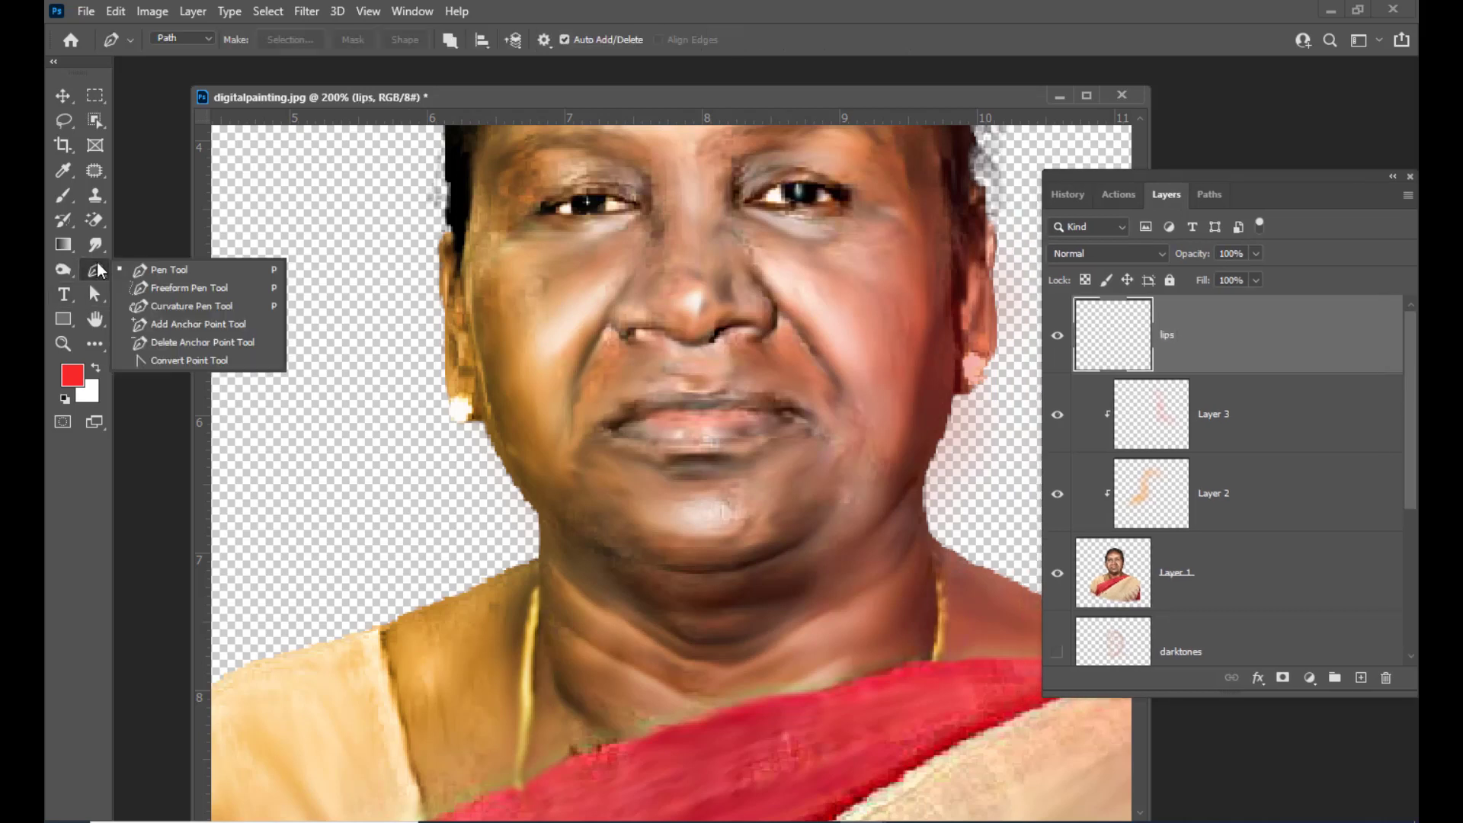
pyautogui.click(145, 271)
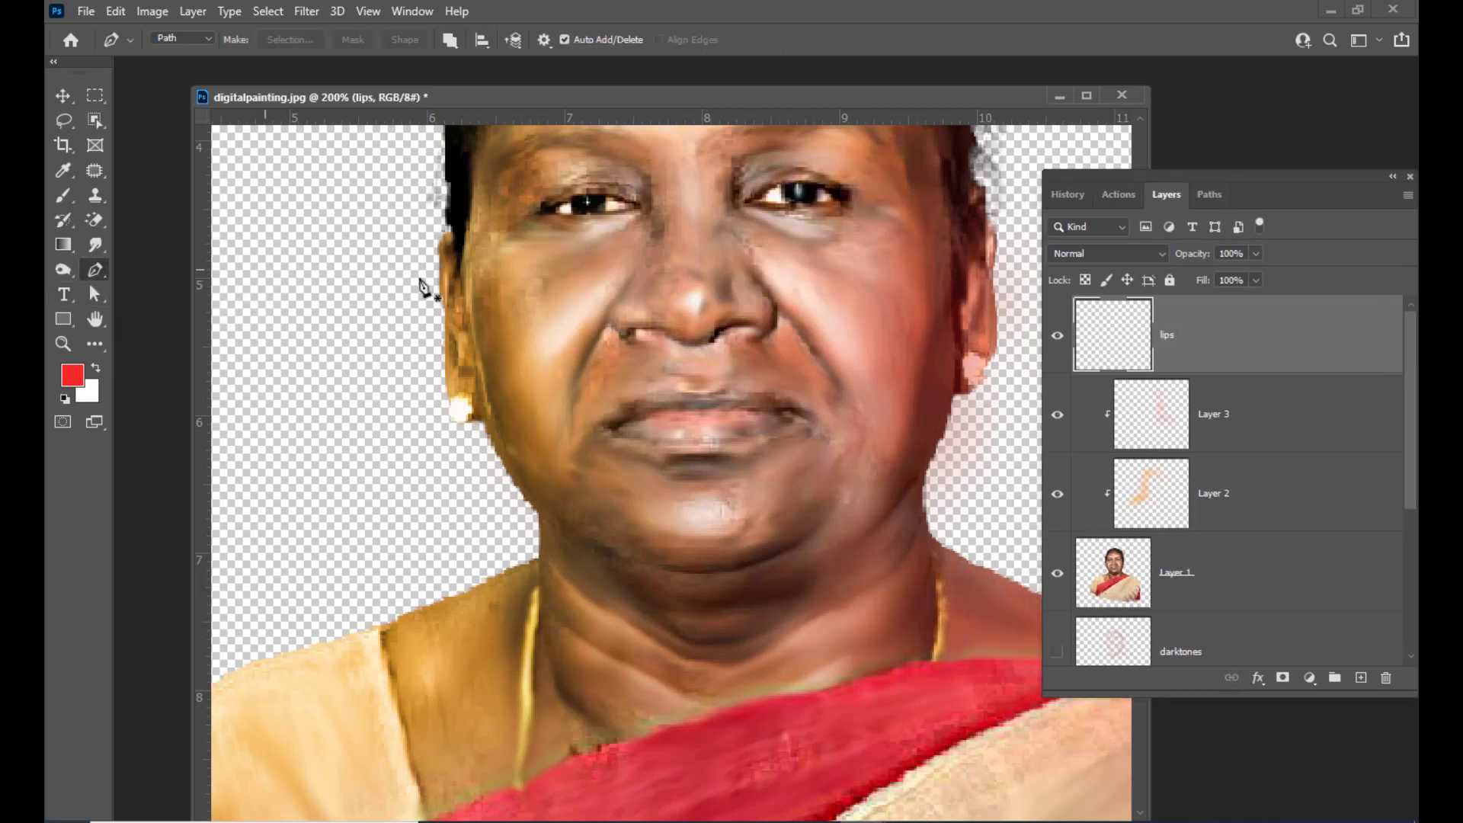
pyautogui.click(605, 422)
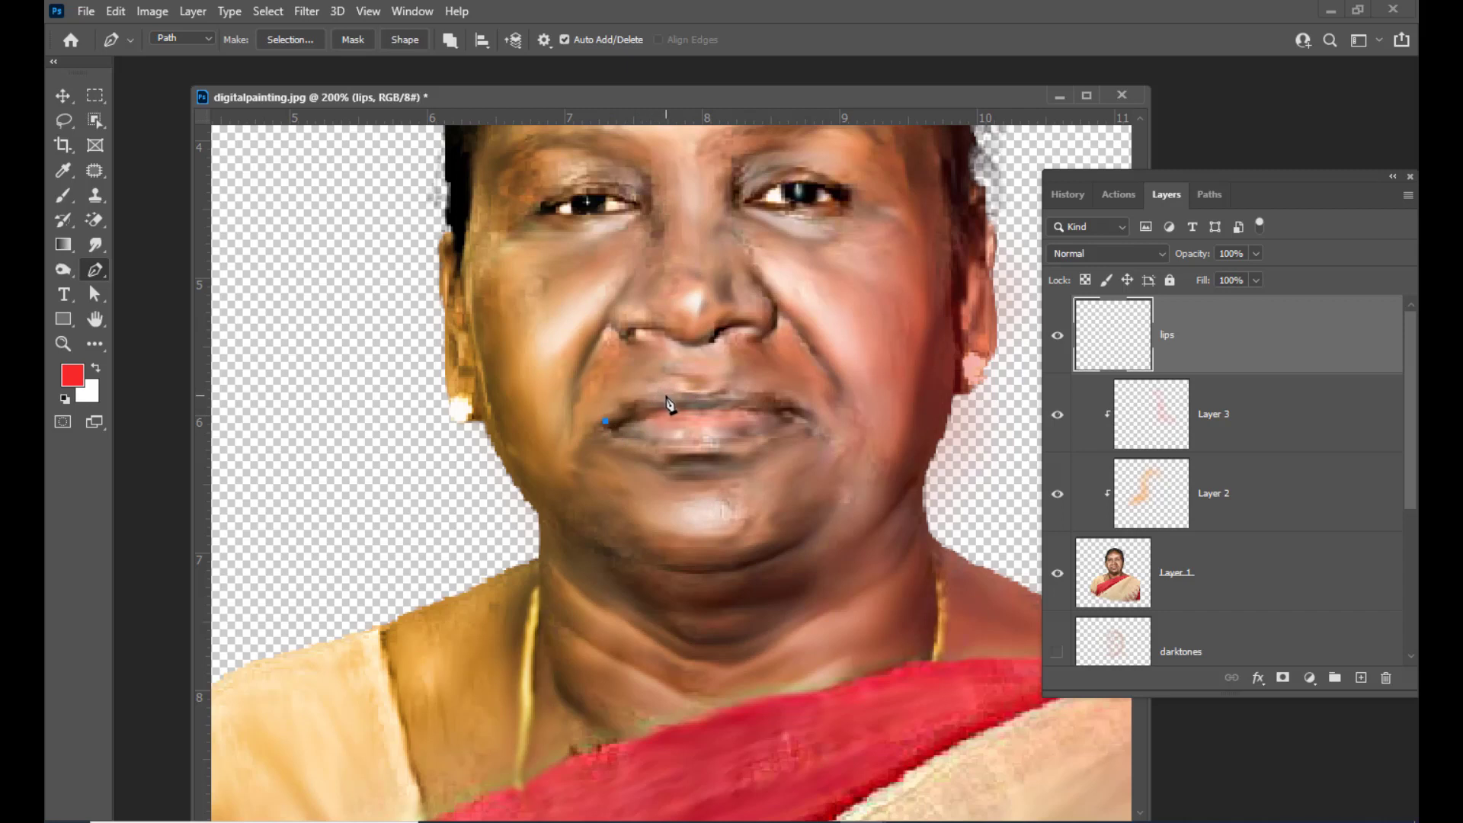
pyautogui.moveTo(660, 396); pyautogui.dragTo(680, 393)
pyautogui.moveTo(696, 394); pyautogui.dragTo(642, 442)
# Adjust the lip path's anchor points to fit the lips and convert the path into a selection
pyautogui.moveTo(94, 294); pyautogui.dragTo(150, 320)
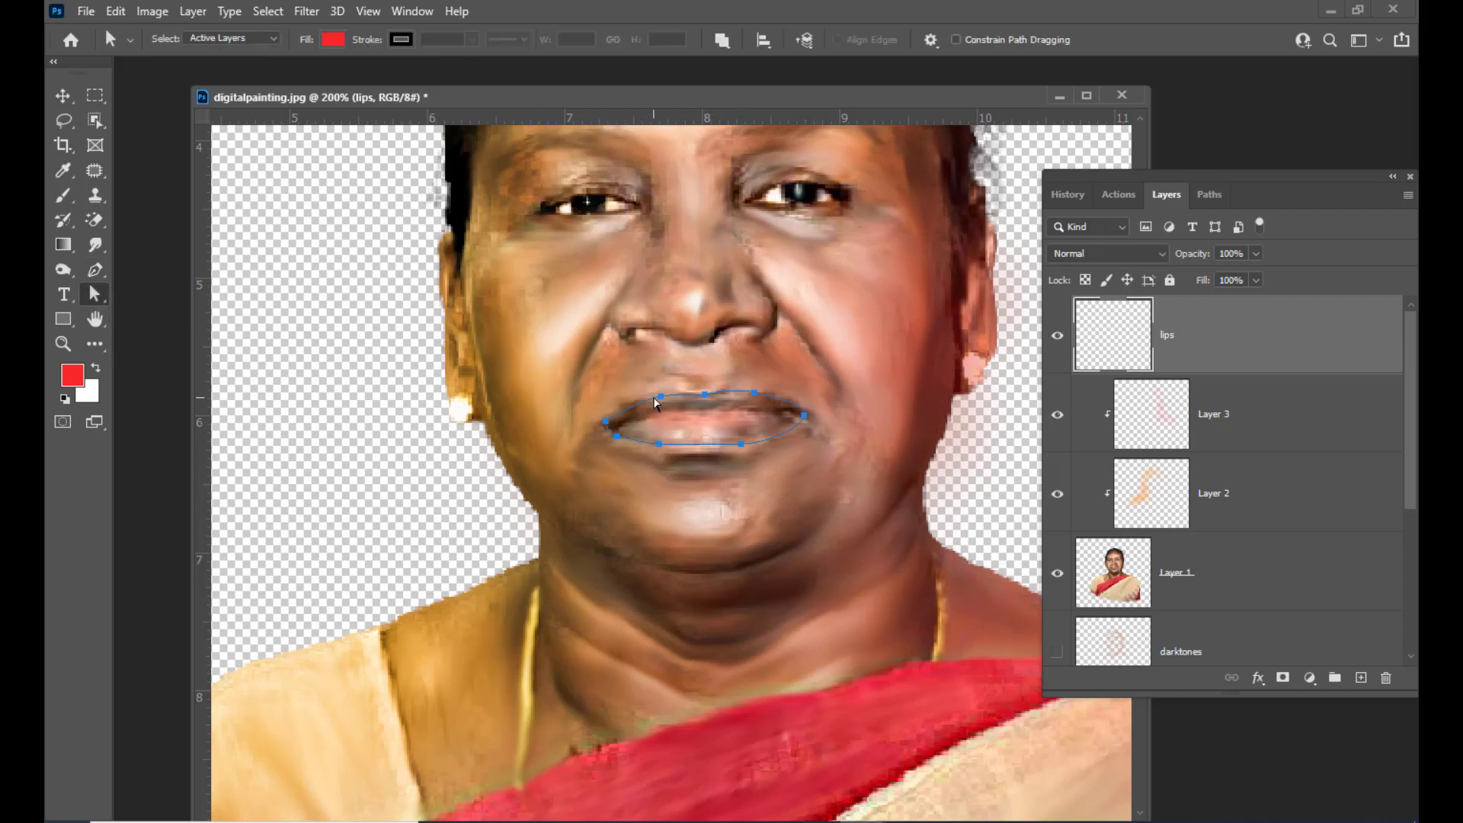
pyautogui.moveTo(640, 400); pyautogui.dragTo(653, 397)
pyautogui.moveTo(754, 394); pyautogui.dragTo(761, 394)
pyautogui.click(804, 416)
pyautogui.click(842, 361)
pyautogui.hotkey('ctrl', 'Return')
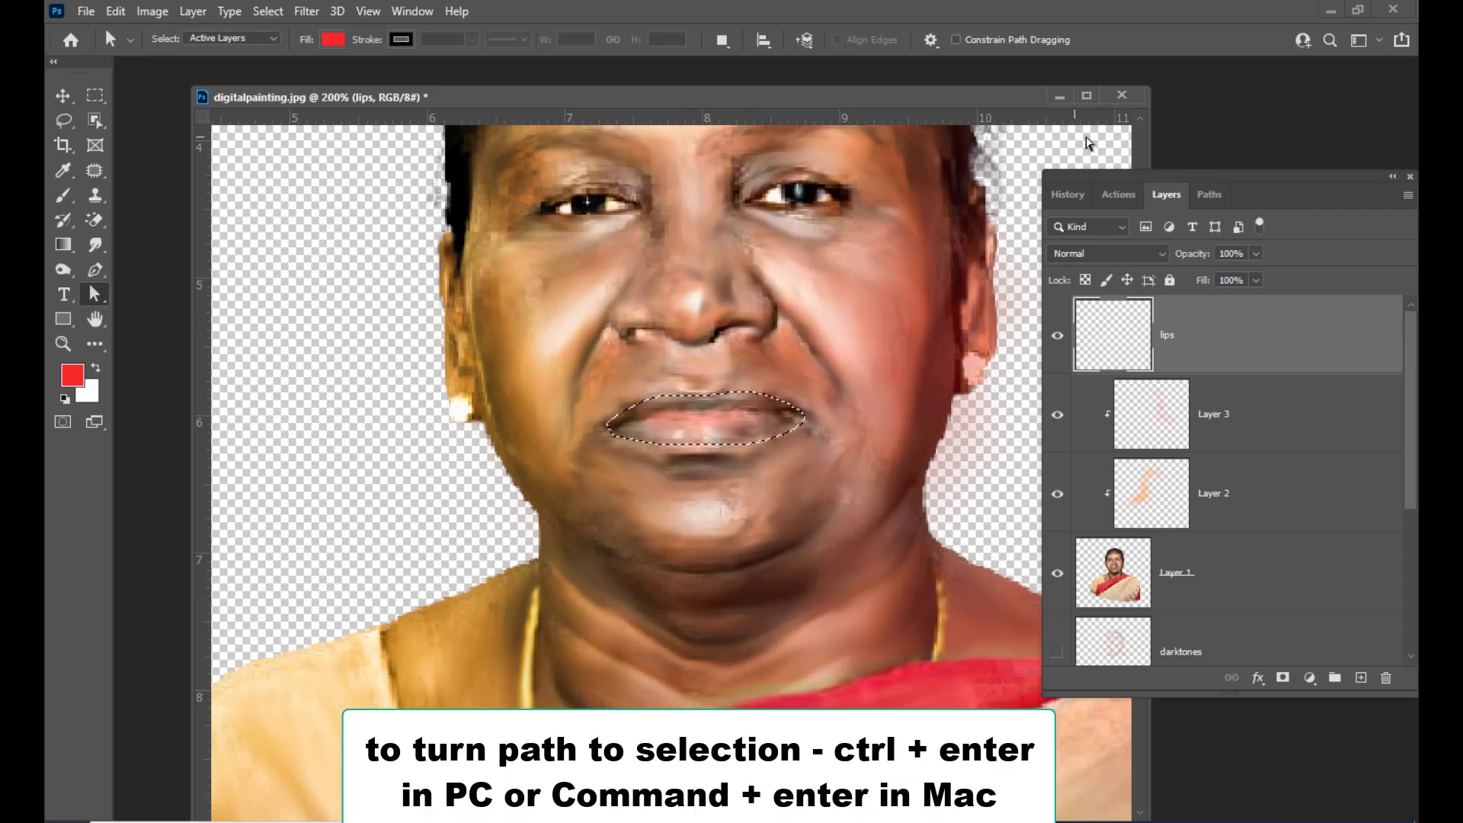
# Feather the lip selection by 3 pixels, fill it with the red foreground colour, and deselect
pyautogui.moveTo(1140, 177)
pyautogui.mouseDown()
pyautogui.moveTo(1111, 176)
pyautogui.moveTo(1125, 177)
pyautogui.mouseUp()
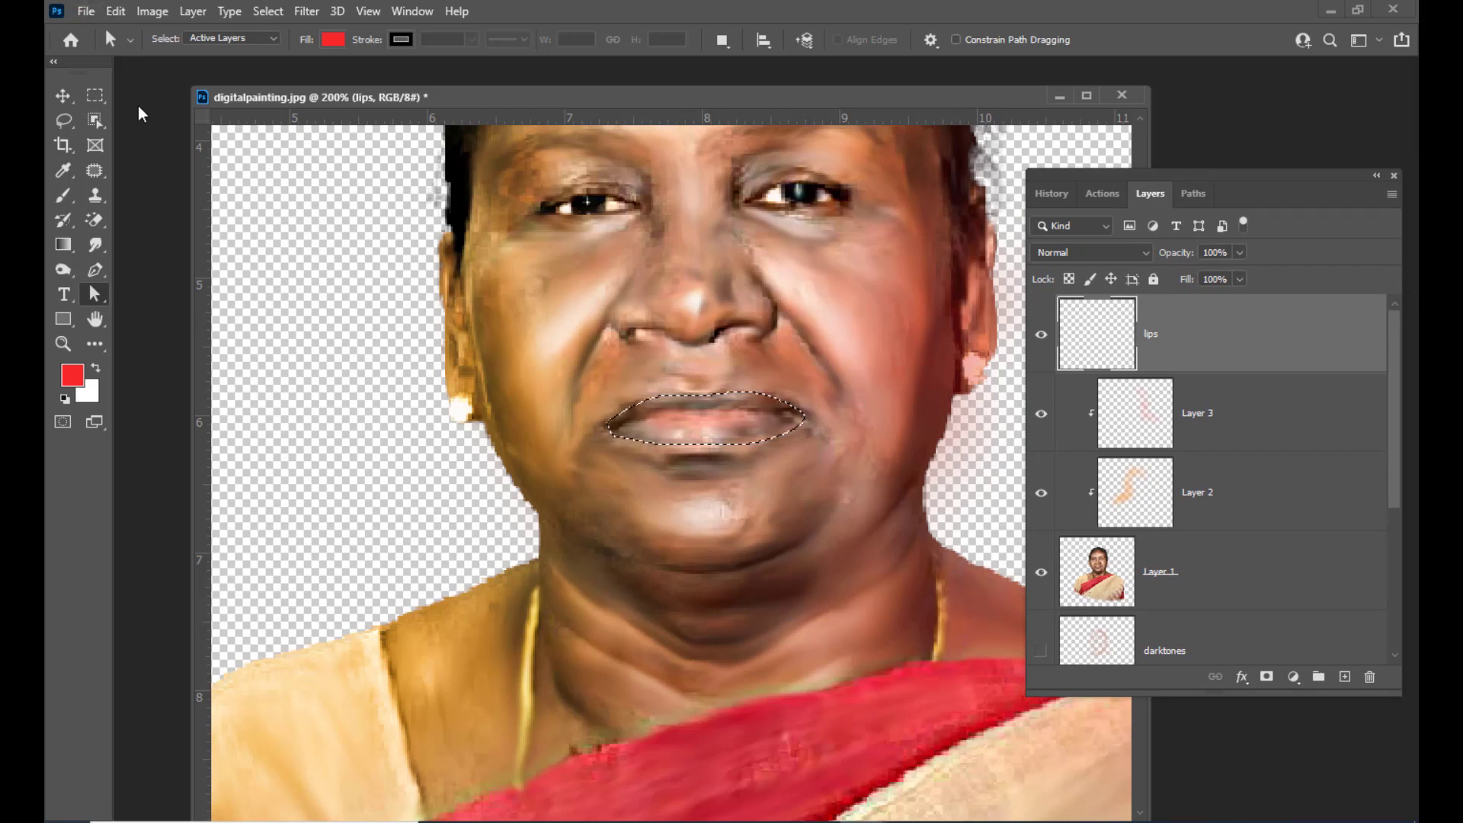
pyautogui.click(95, 95)
pyautogui.rightClick(742, 418)
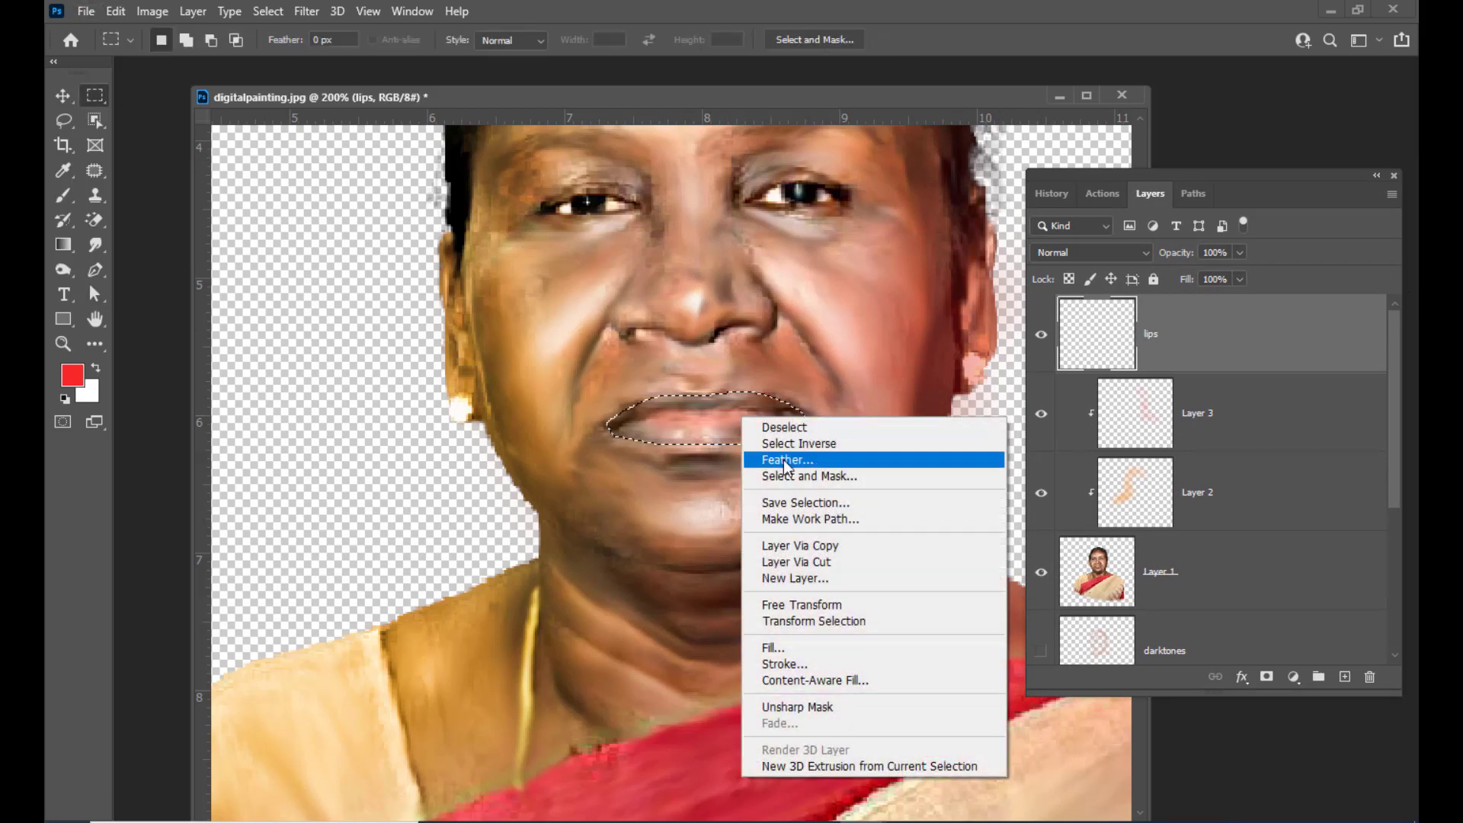
pyautogui.click(783, 462)
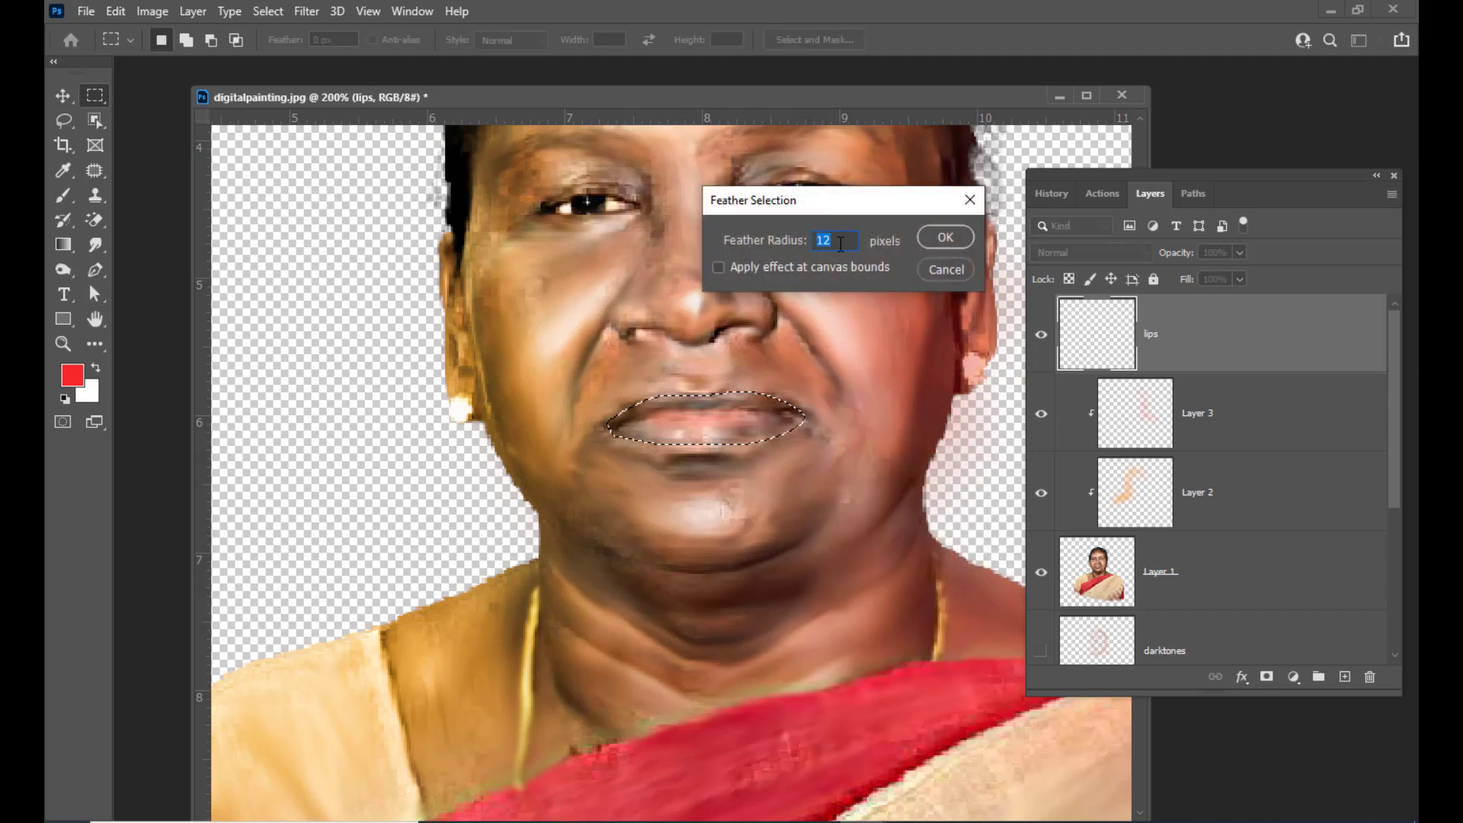
pyautogui.write('3')
pyautogui.click(947, 248)
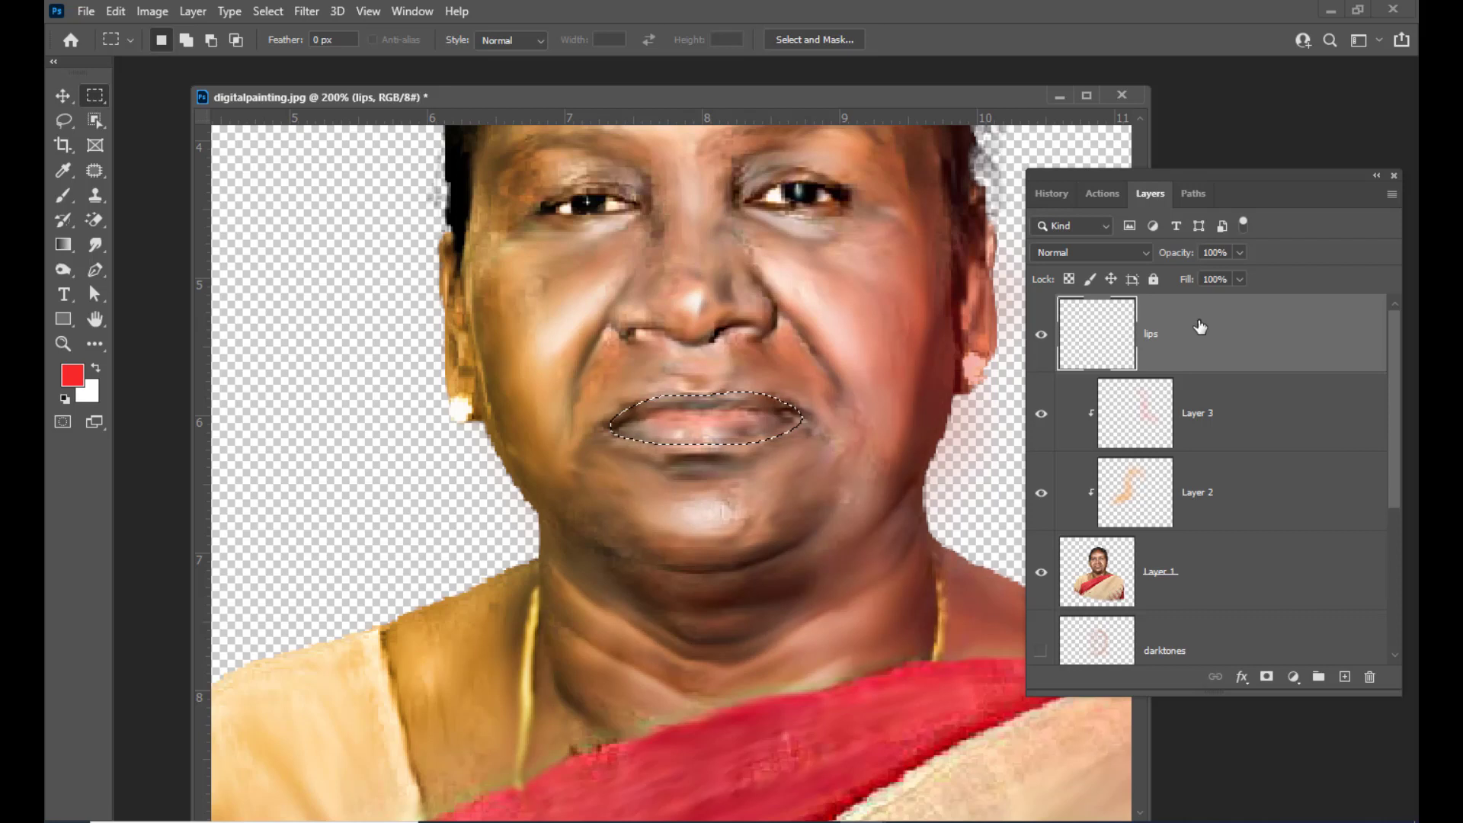
pyautogui.hotkey('alt', 'BackSpace')
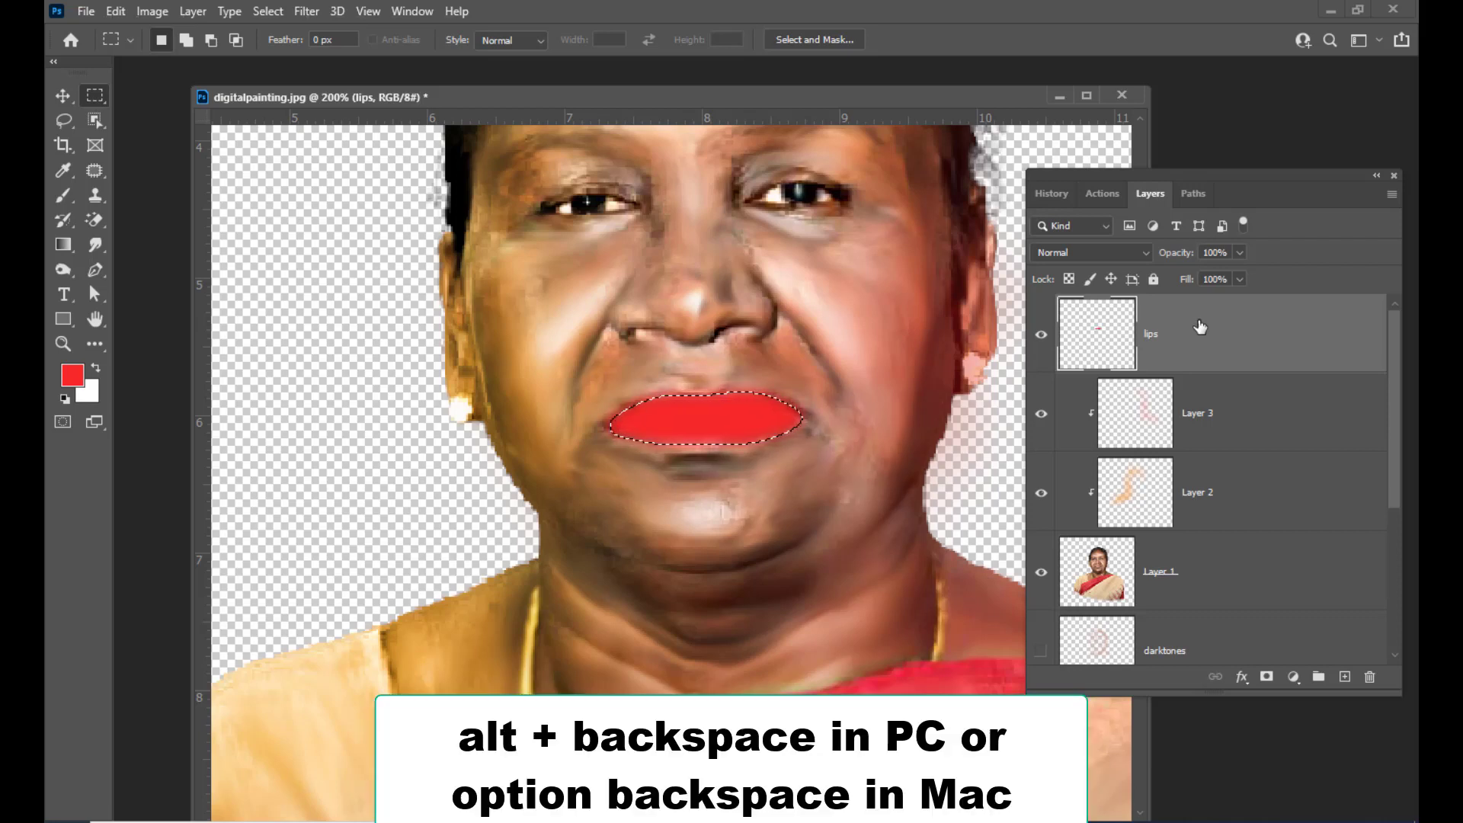
pyautogui.hotkey('ctrl', 'd')
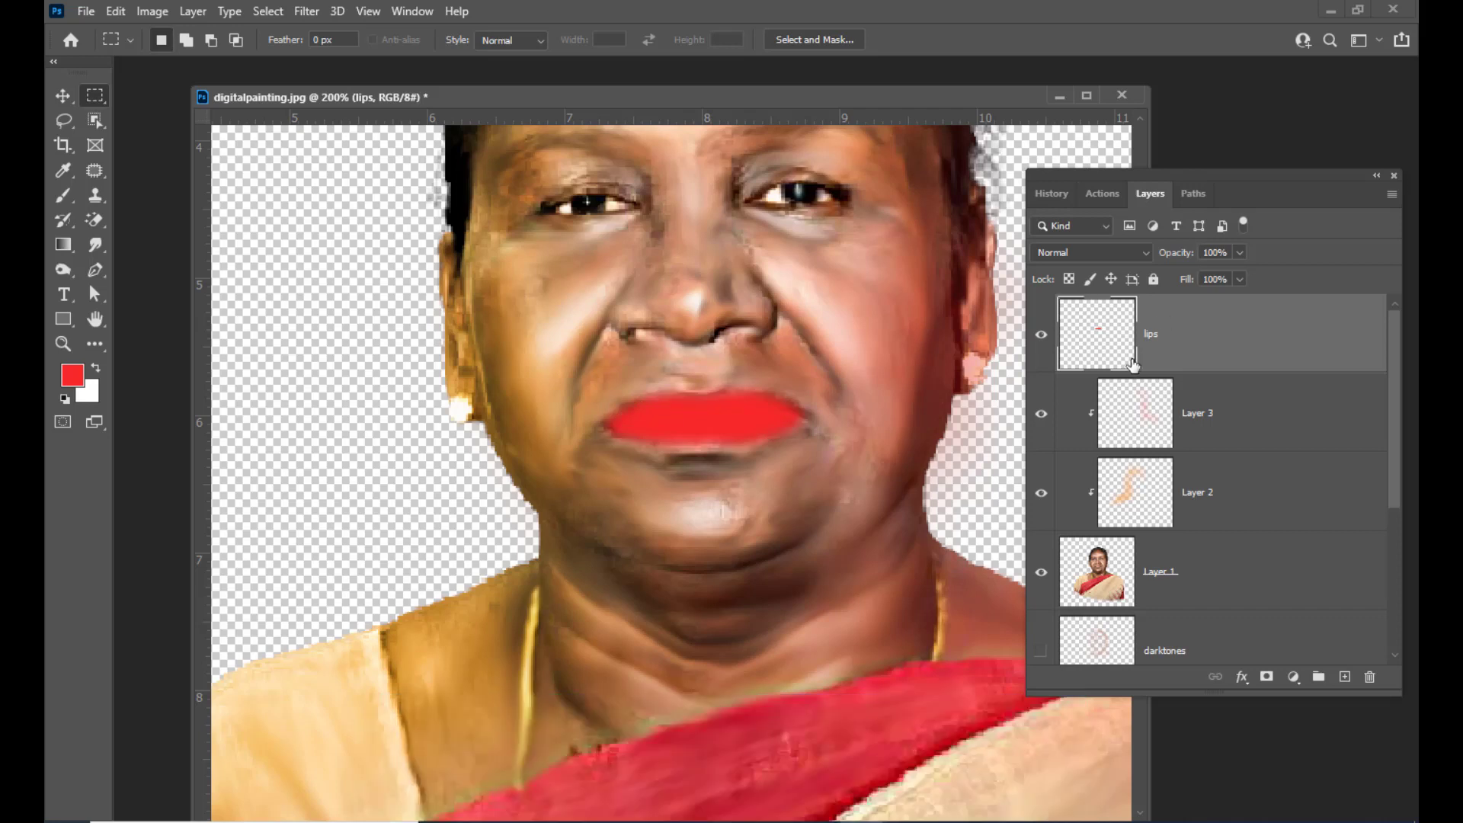
# Set the lips layer's blend mode to Multiply
pyautogui.click(1123, 252)
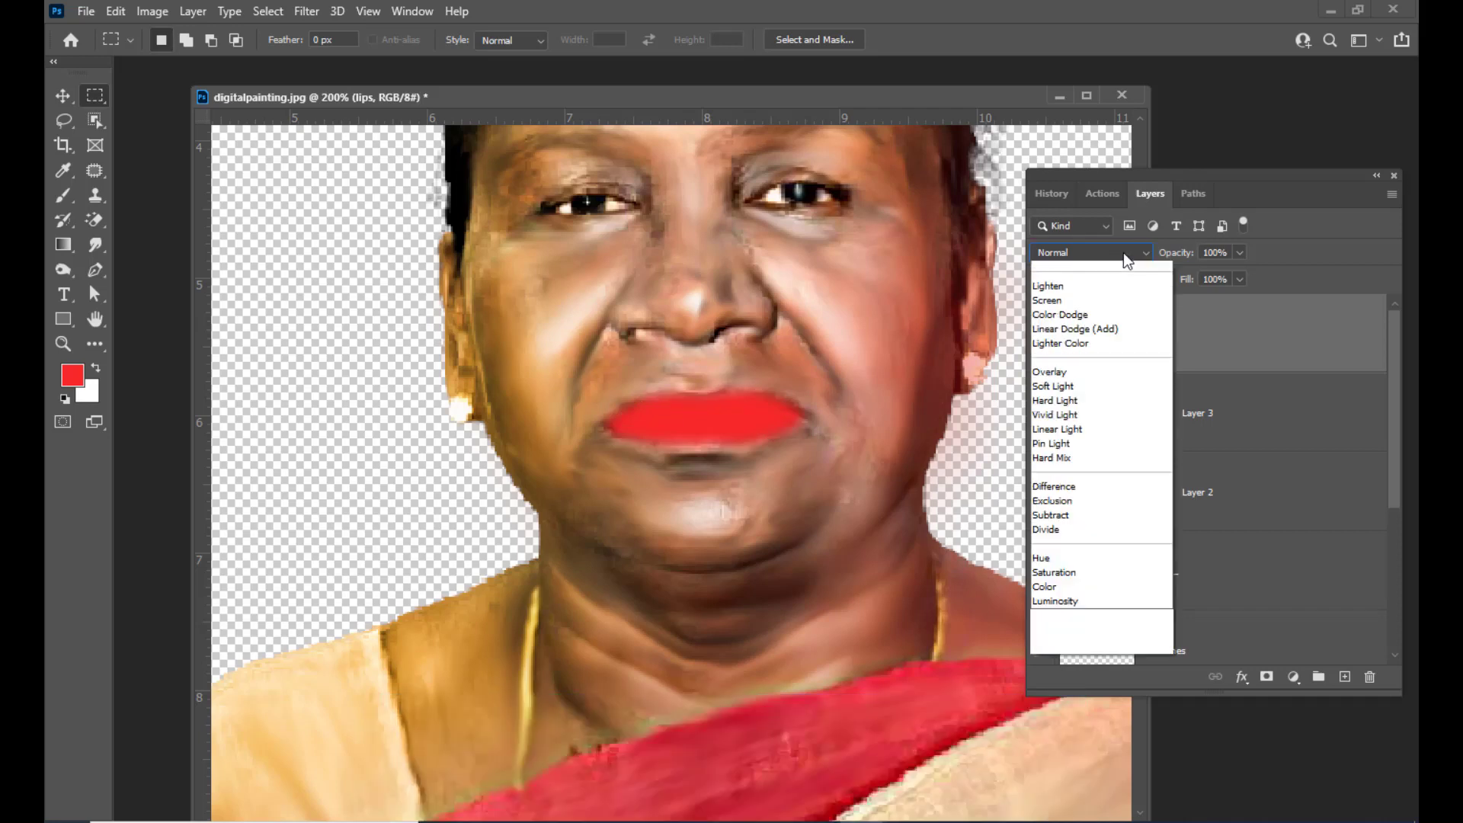
pyautogui.click(1085, 326)
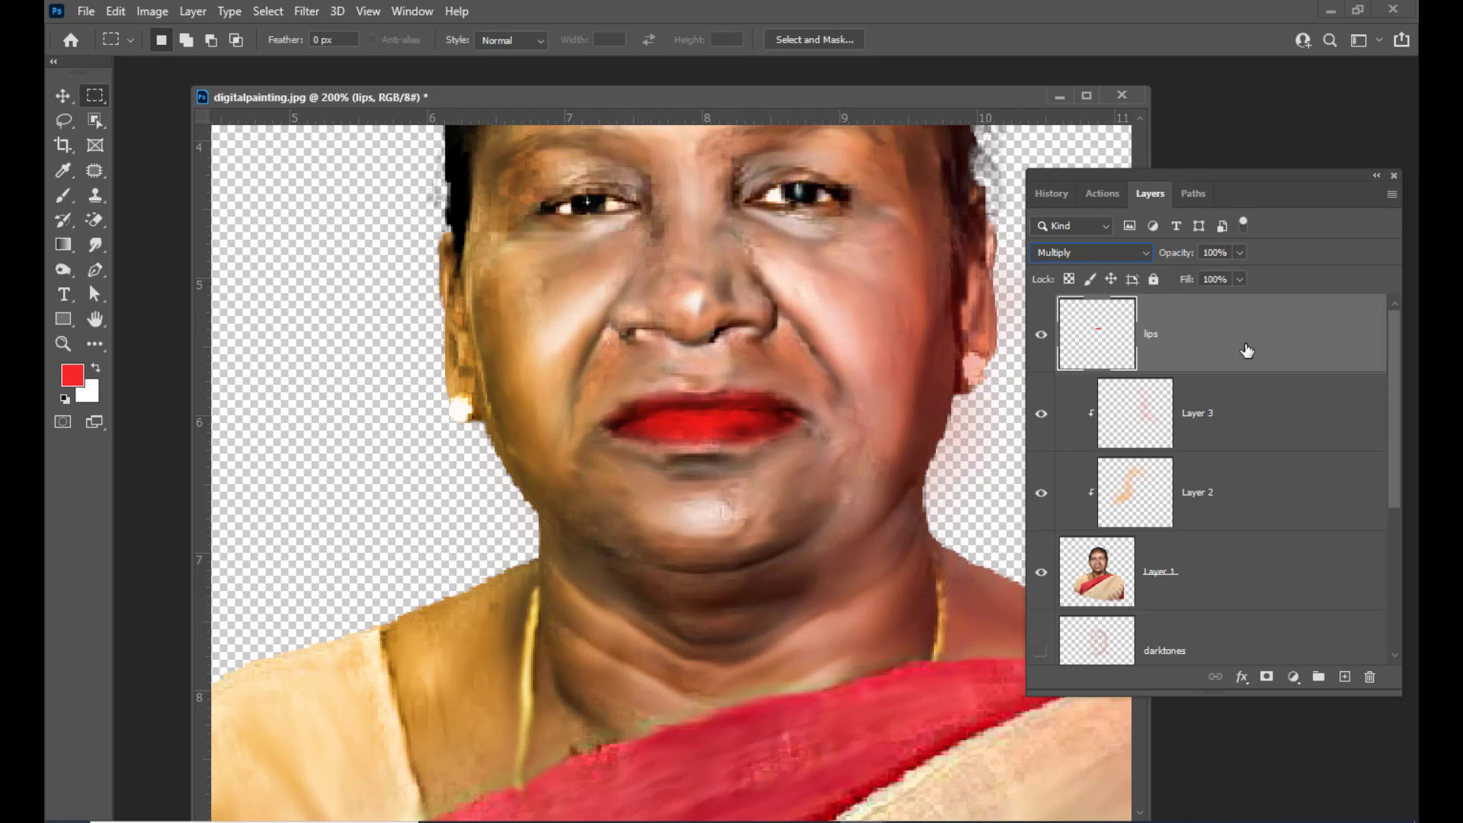
pyautogui.moveTo(1163, 174)
pyautogui.mouseDown()
pyautogui.moveTo(1151, 177)
pyautogui.moveTo(1183, 177)
pyautogui.mouseUp()
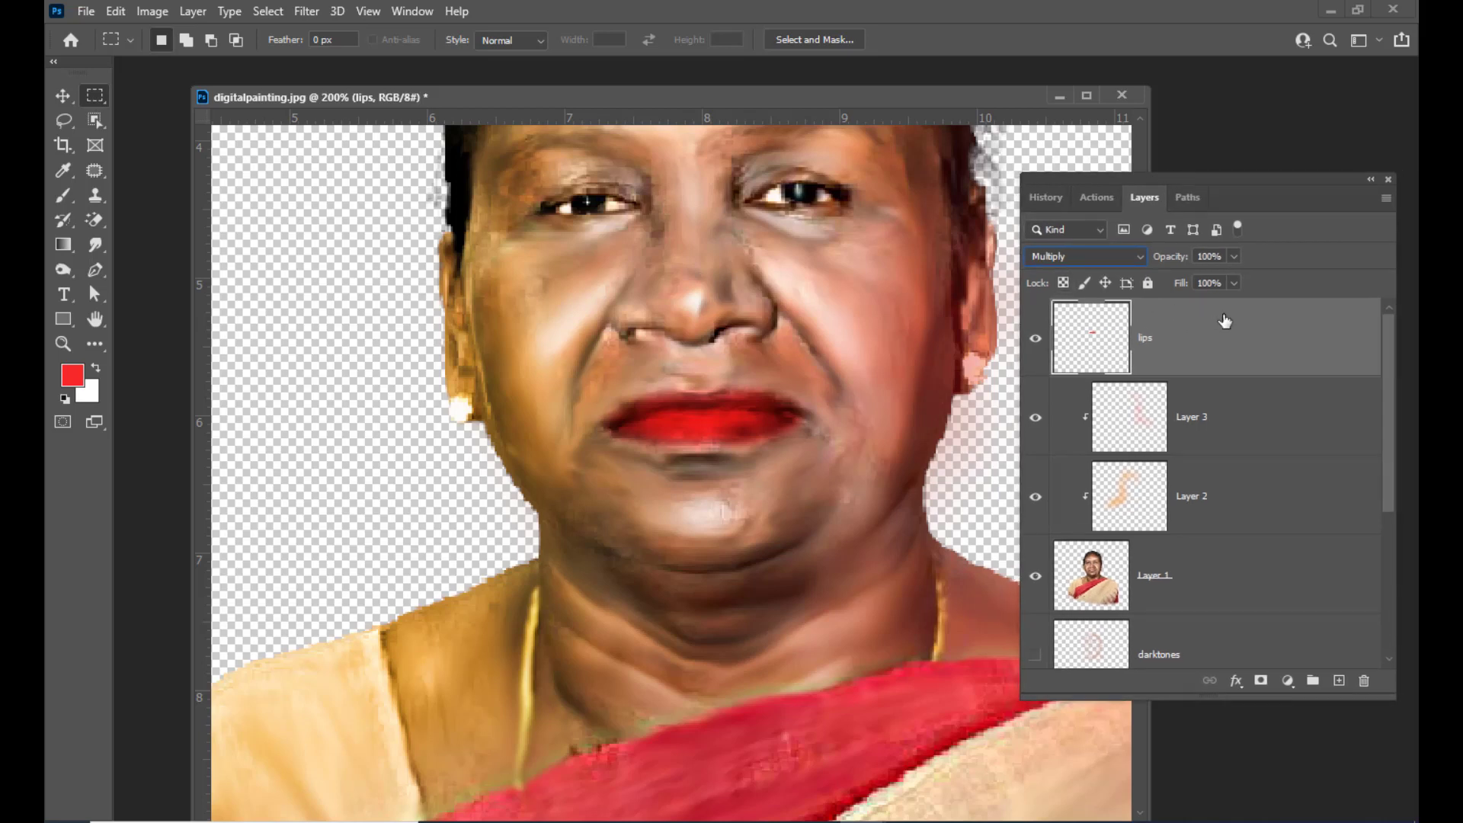
# Open the lips layer's blending options, split the Underlying Layer Blend If highlight slider to 84 and 212, and apply
pyautogui.doubleClick(1225, 321)
pyautogui.moveTo(380, 213); pyautogui.dragTo(899, 58)
pyautogui.moveTo(1022, 60); pyautogui.dragTo(999, 64)
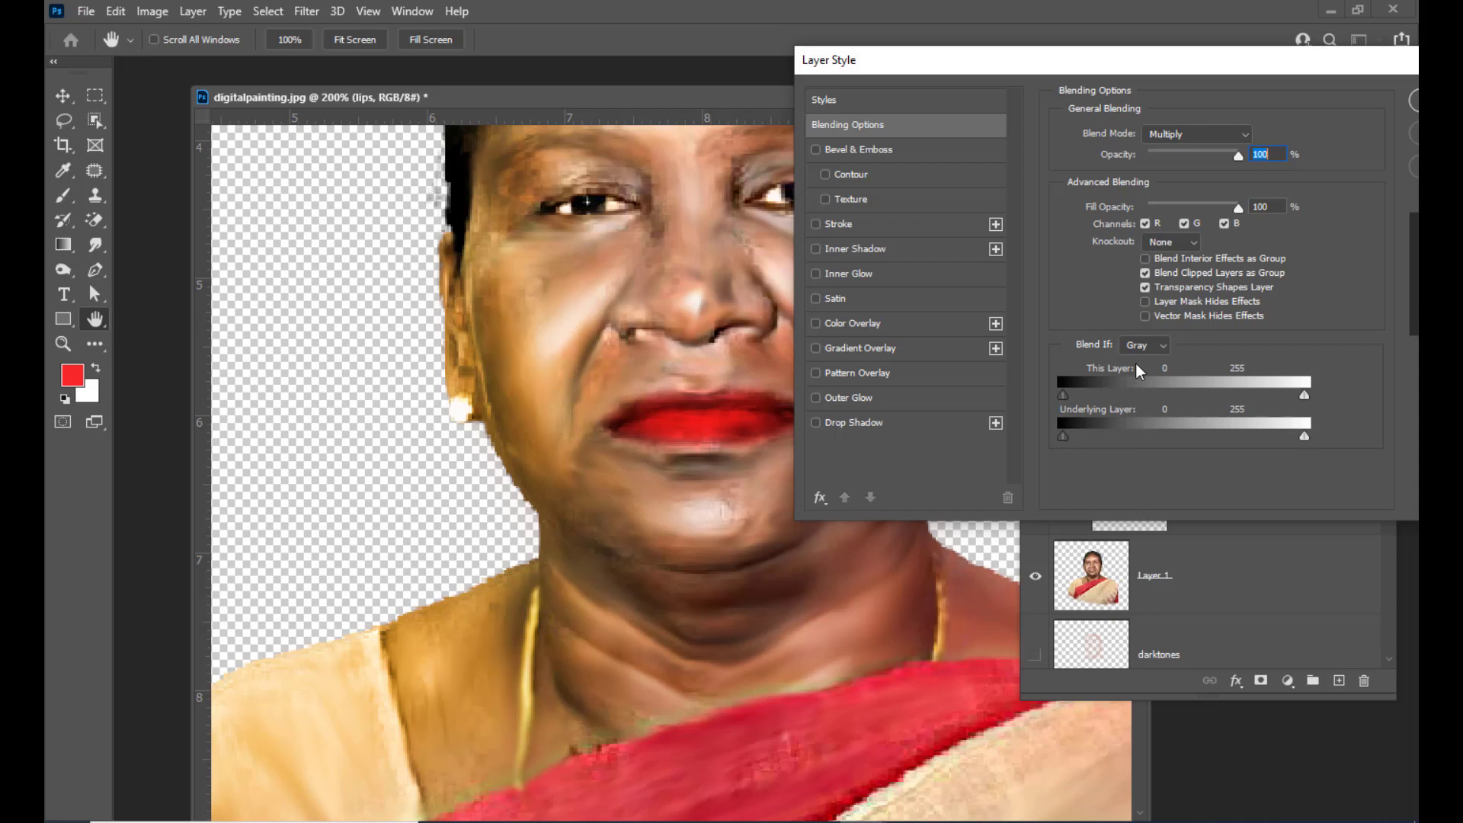
pyautogui.moveTo(1003, 75); pyautogui.dragTo(1041, 100)
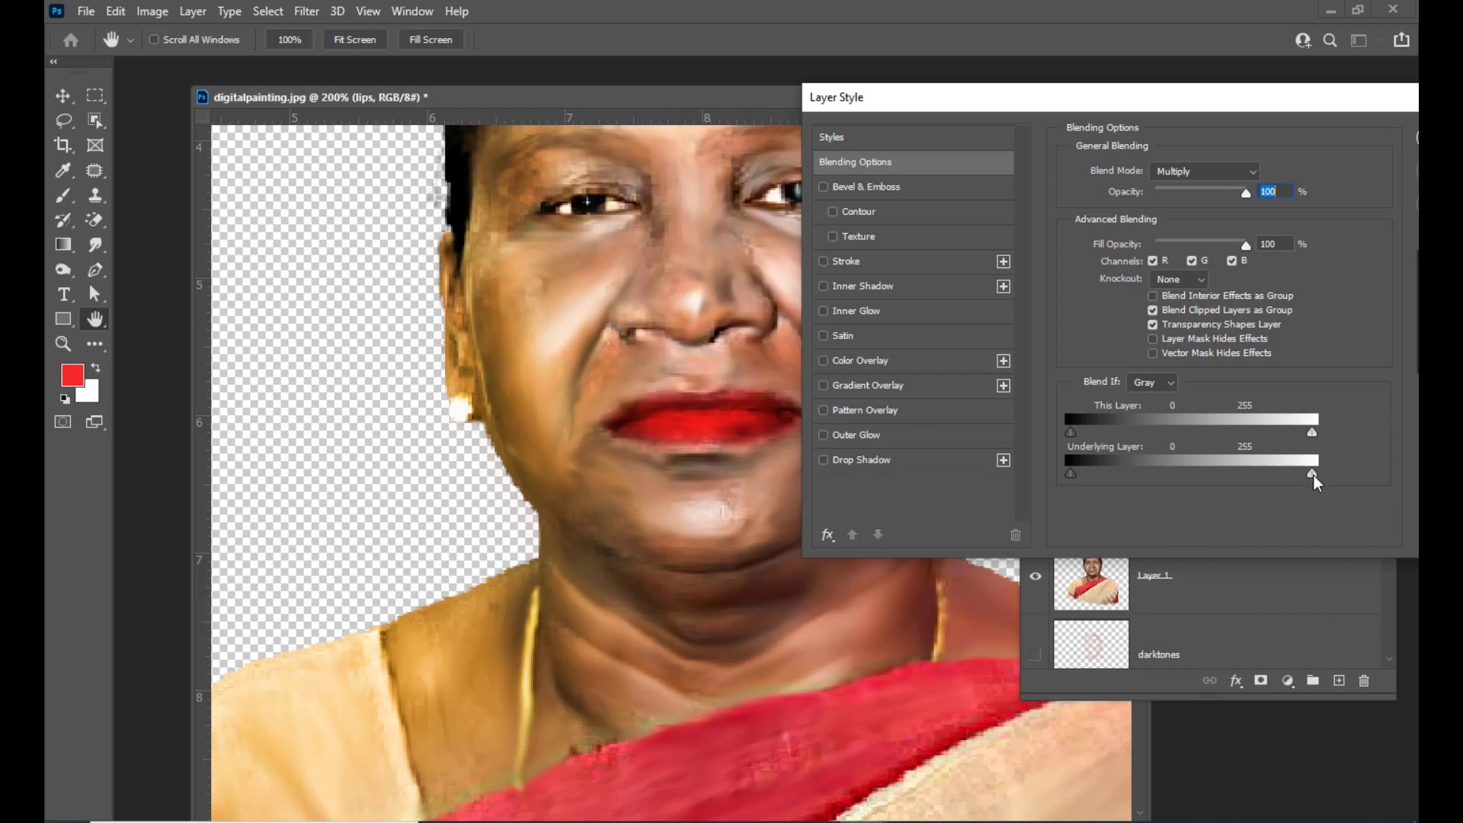
pyautogui.moveTo(1293, 475)
pyautogui.mouseDown()
pyautogui.moveTo(1236, 475)
pyautogui.moveTo(1300, 474)
pyautogui.mouseUp()
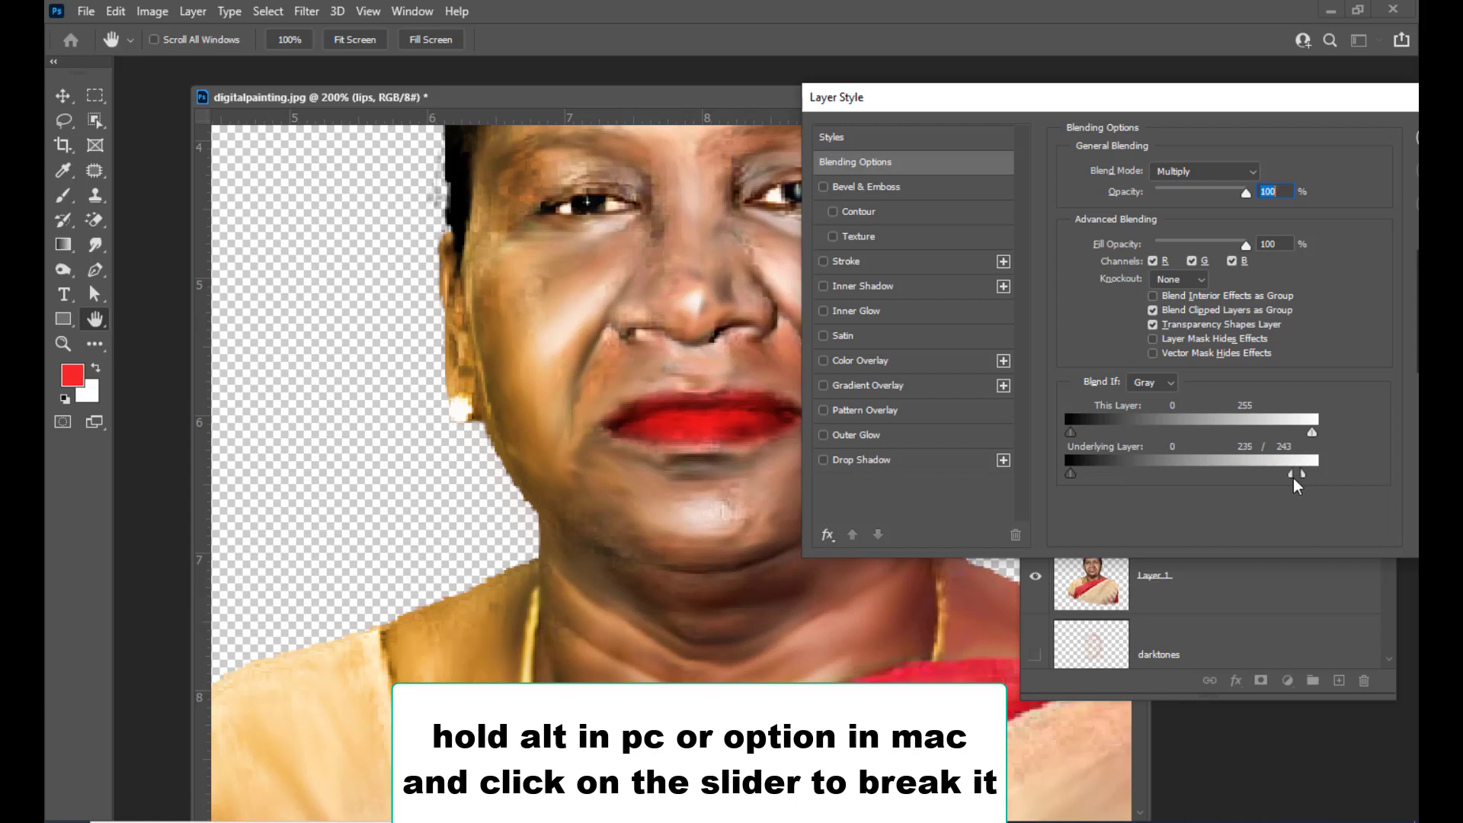
pyautogui.moveTo(1277, 483); pyautogui.dragTo(1173, 494)
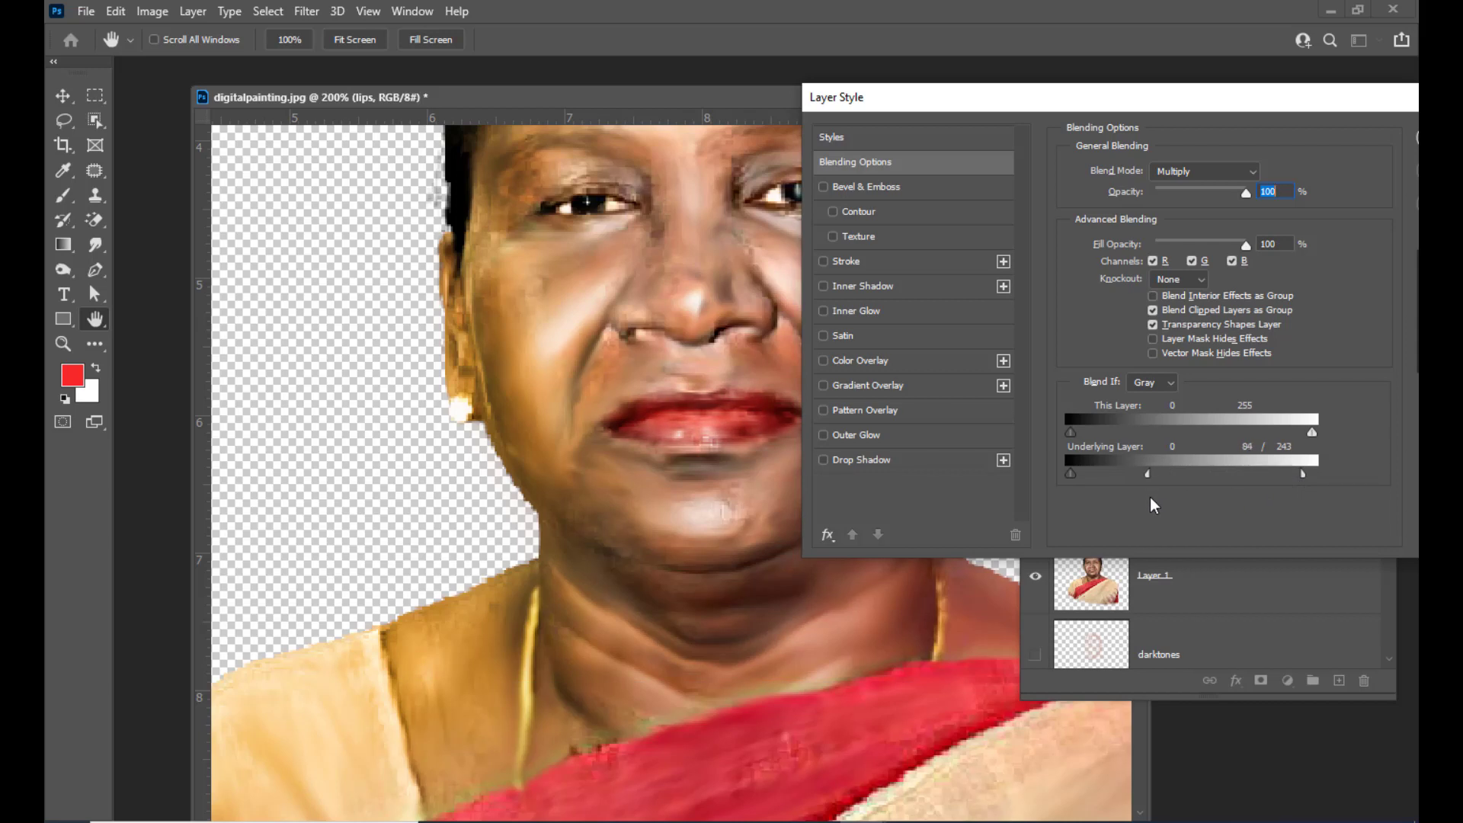
pyautogui.moveTo(1106, 96); pyautogui.dragTo(1091, 107)
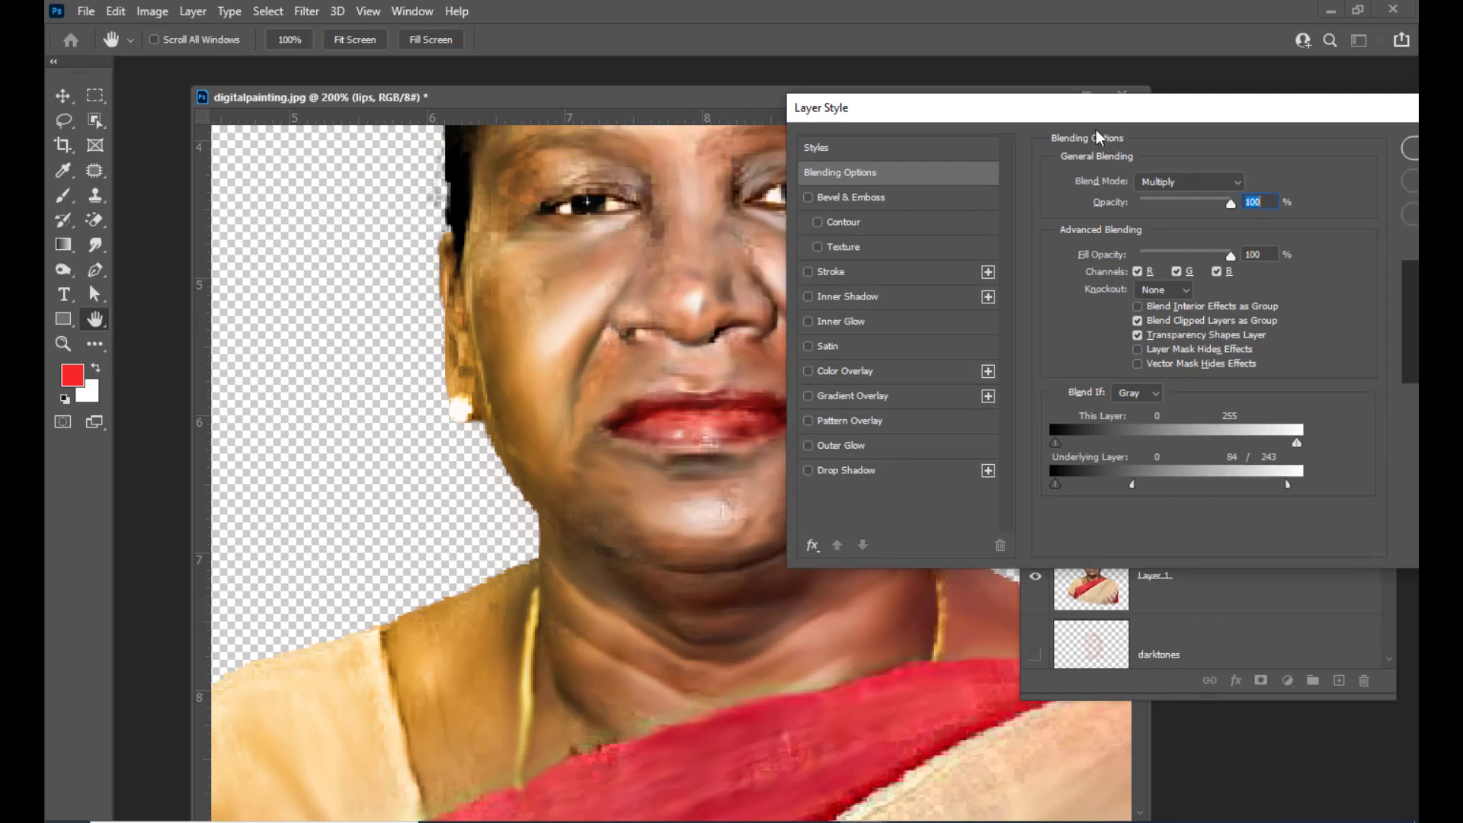
pyautogui.moveTo(1290, 485); pyautogui.dragTo(1256, 490)
pyautogui.moveTo(983, 120); pyautogui.dragTo(814, 180)
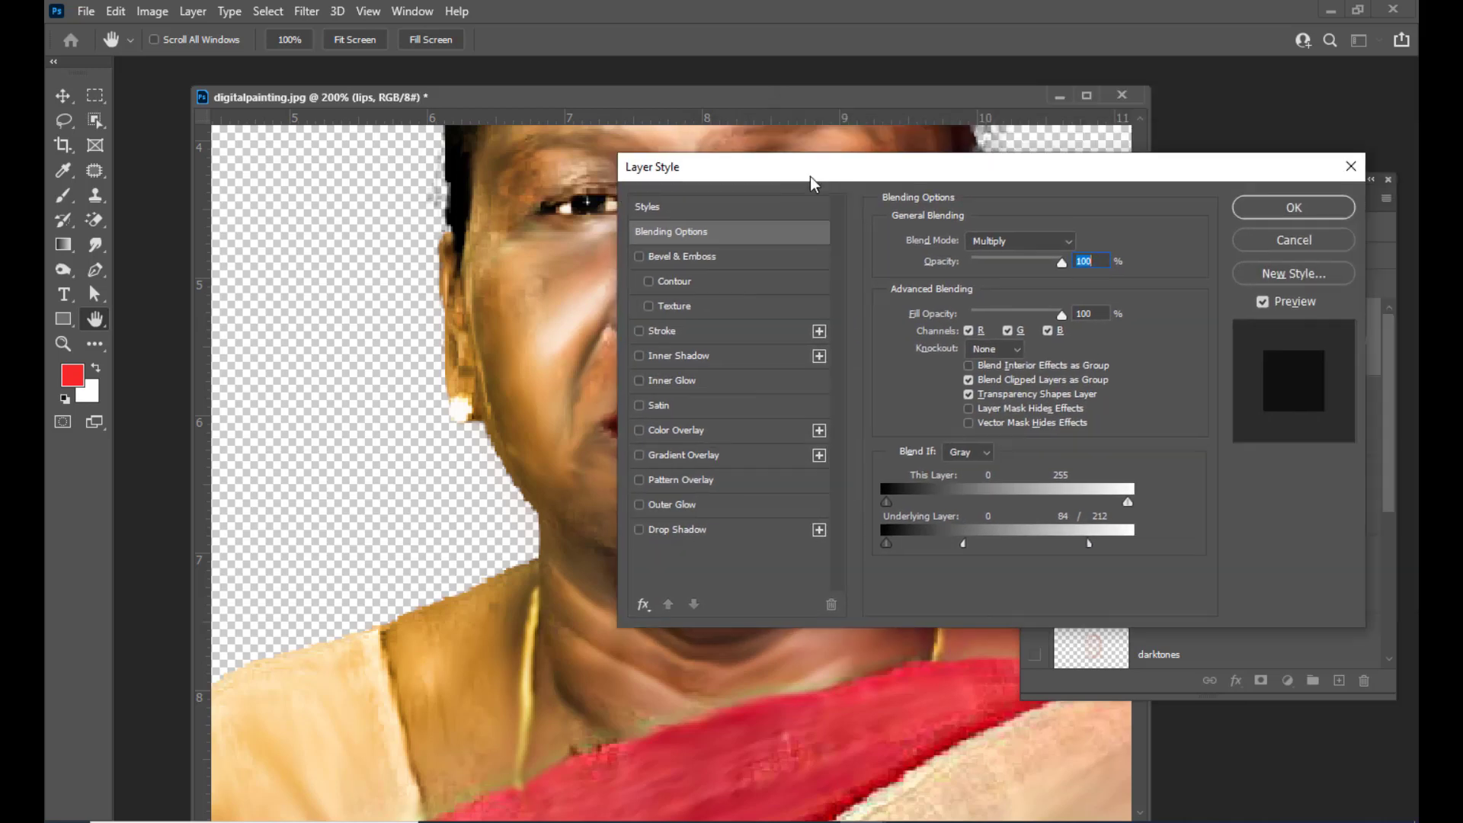
pyautogui.click(1294, 207)
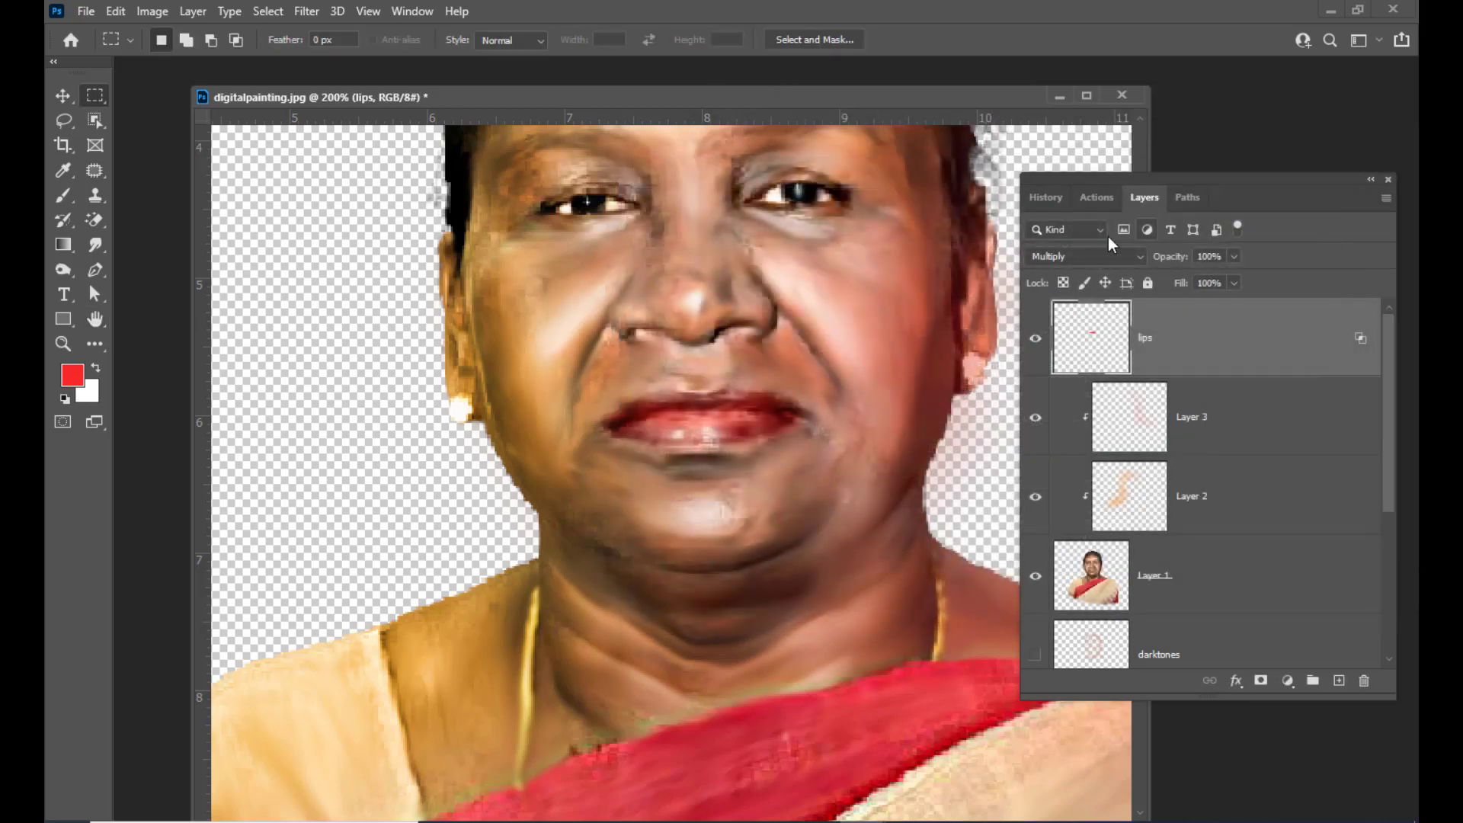
# Lower the lips layer's opacity to 79%
pyautogui.moveTo(1187, 181); pyautogui.dragTo(1213, 175)
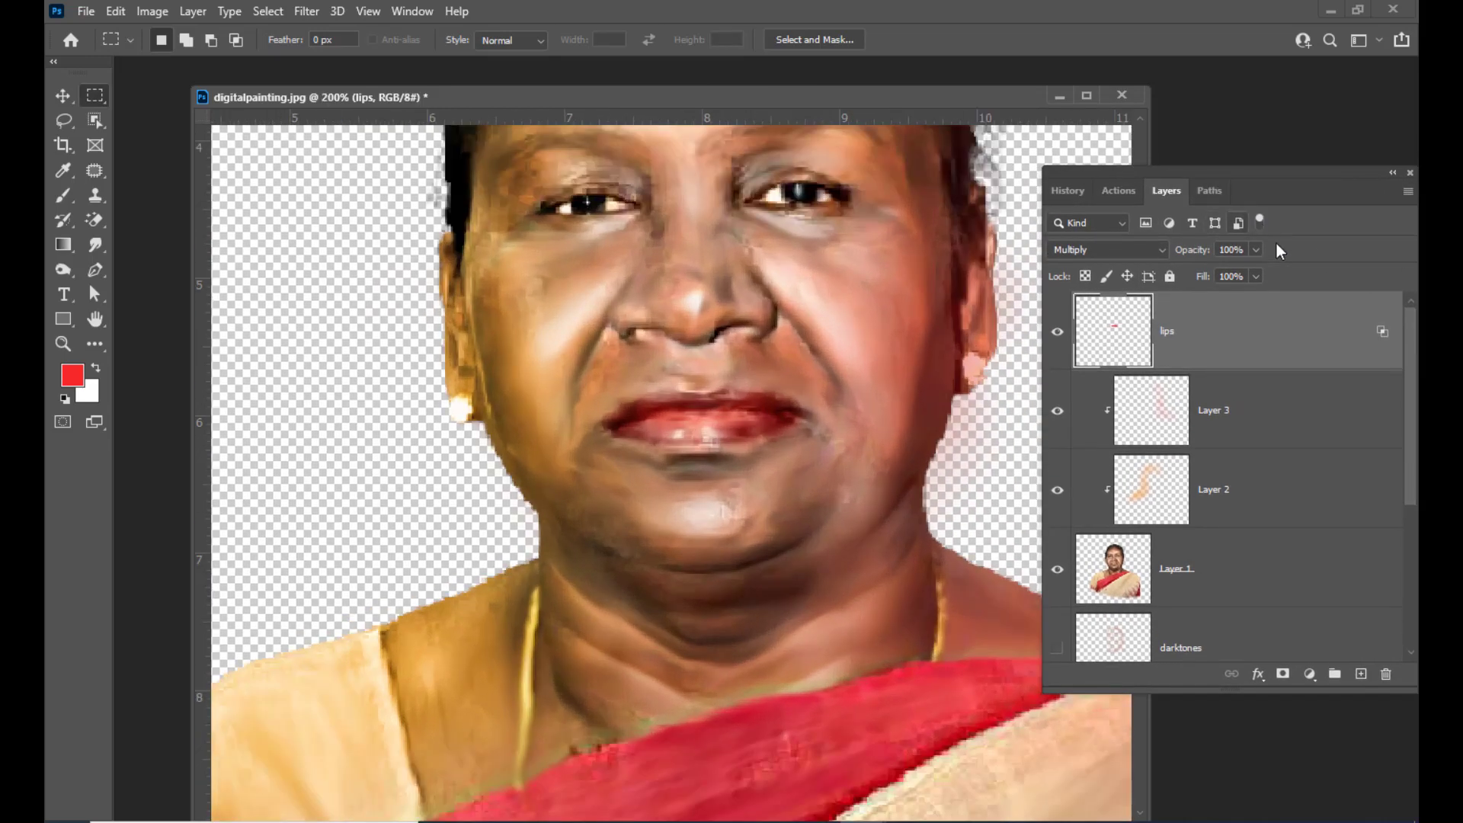
pyautogui.click(1256, 249)
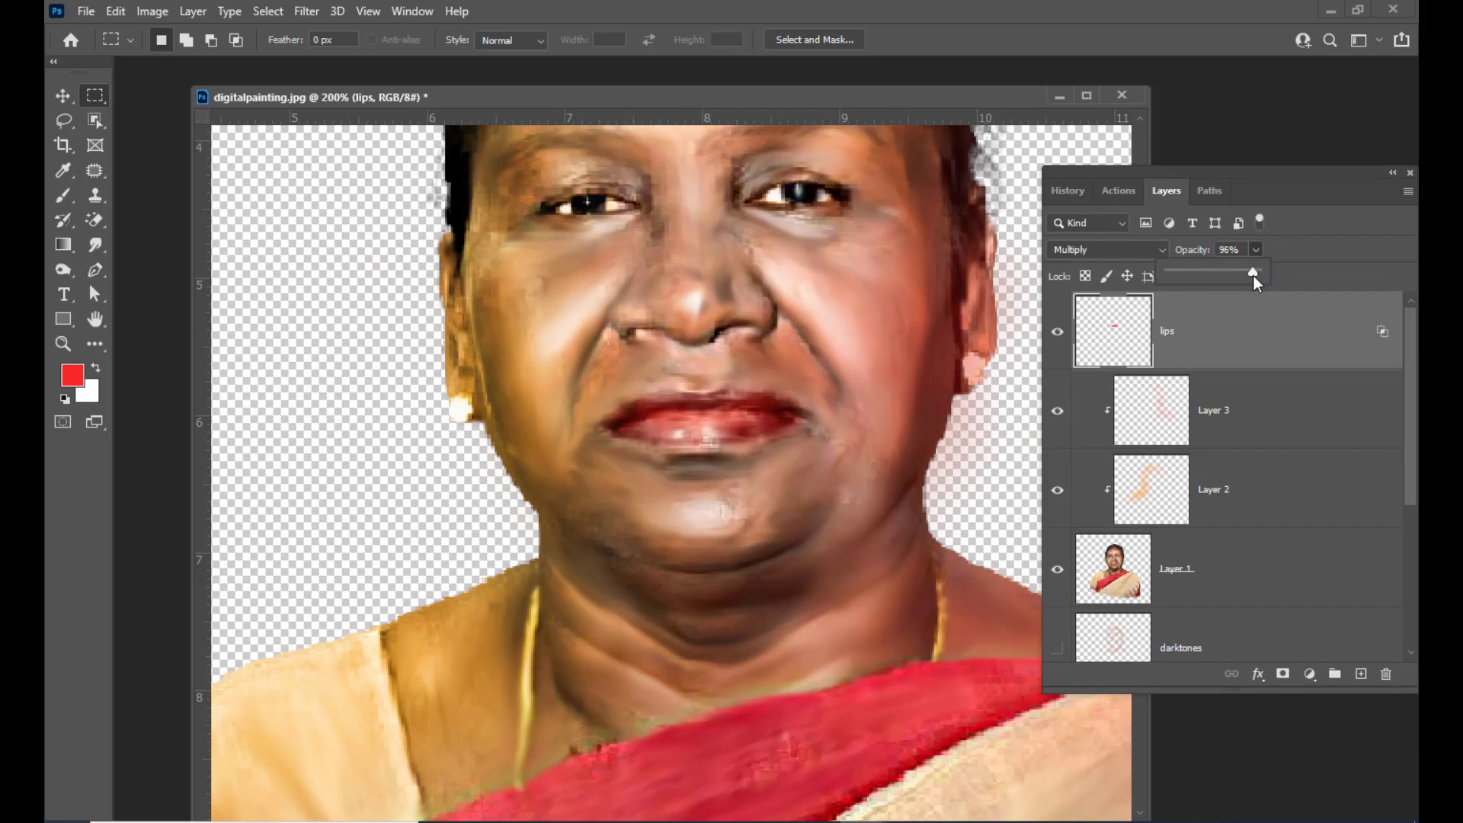
pyautogui.moveTo(1213, 278); pyautogui.dragTo(1229, 278)
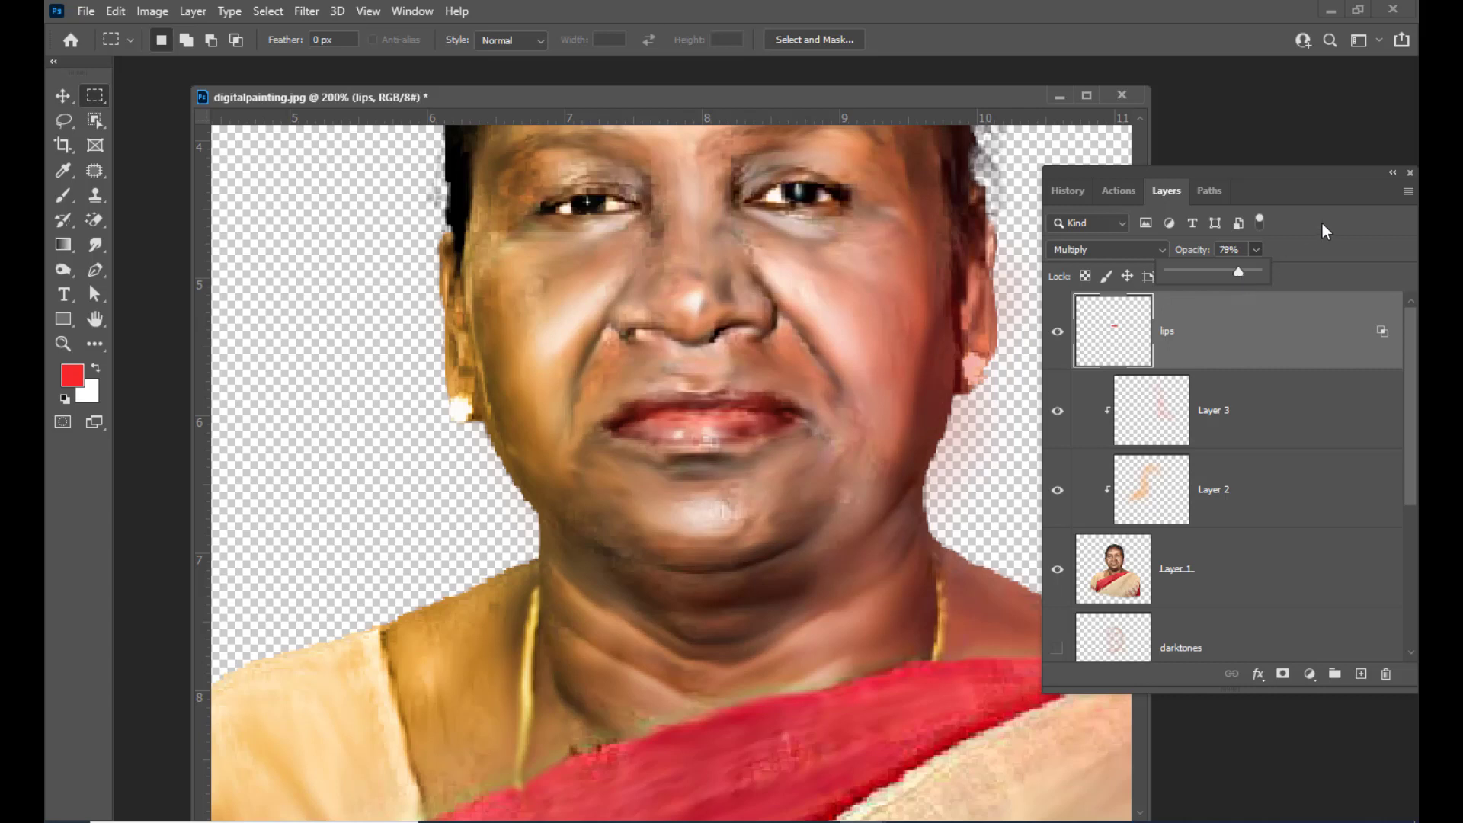
pyautogui.click(1300, 210)
pyautogui.moveTo(1228, 167); pyautogui.dragTo(1314, 182)
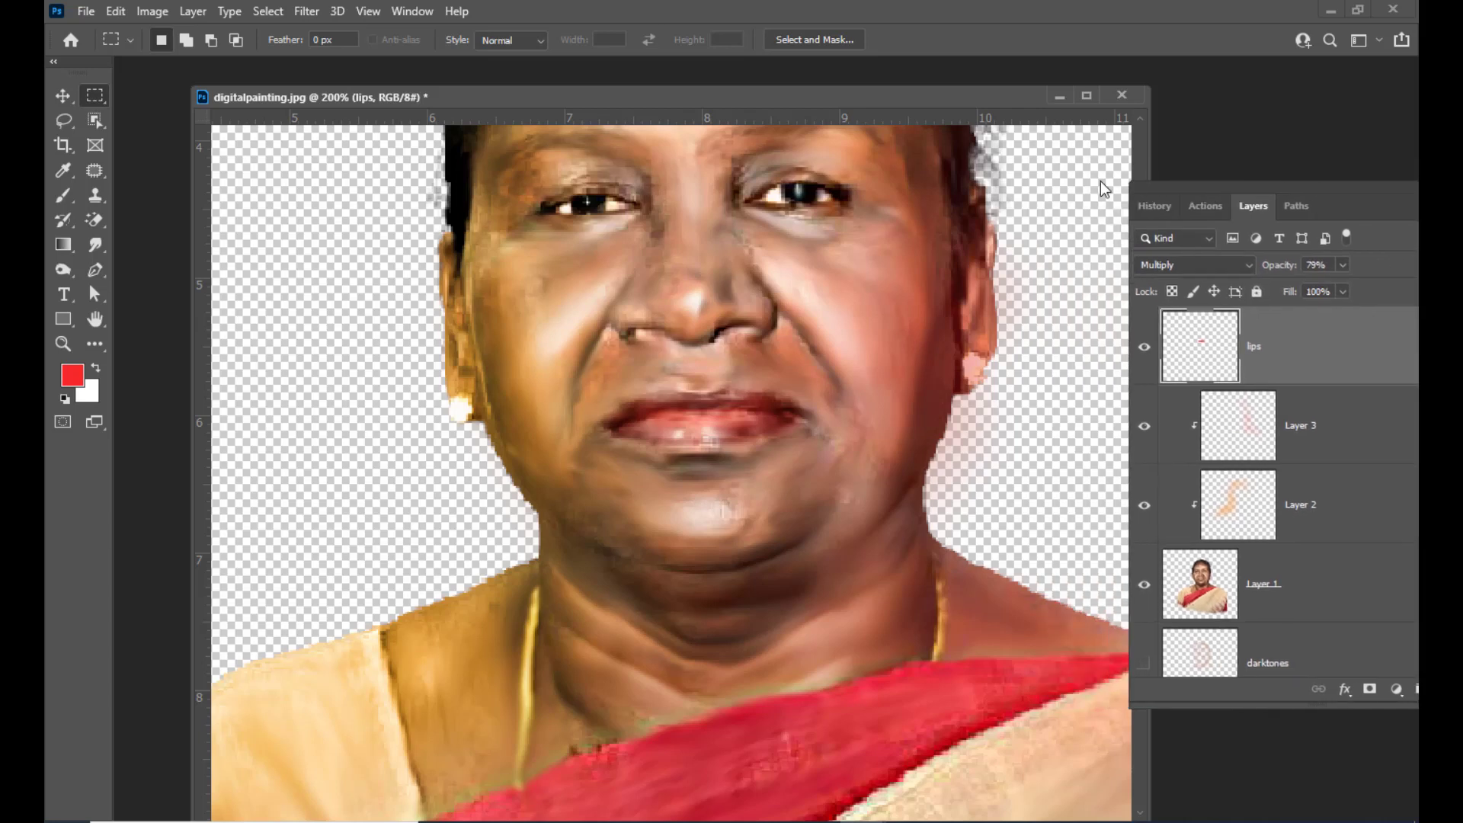
# Zoom in and out to review the portrait with the finished lips
pyautogui.click(54, 100)
pyautogui.scroll(4, 1002, 304)
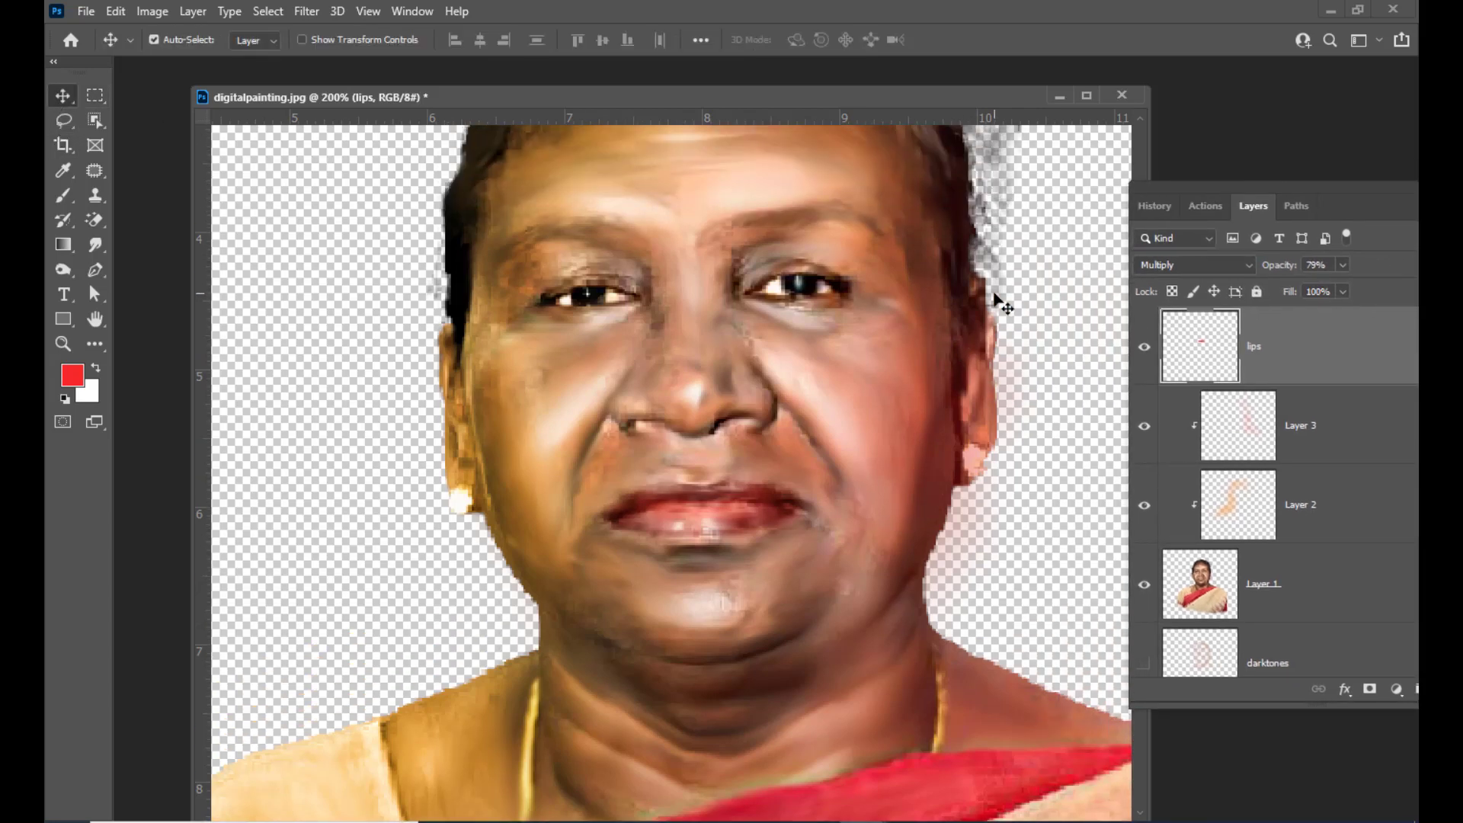
pyautogui.hotkey('ctrl', '-')
pyautogui.hotkey('ctrl', '-')
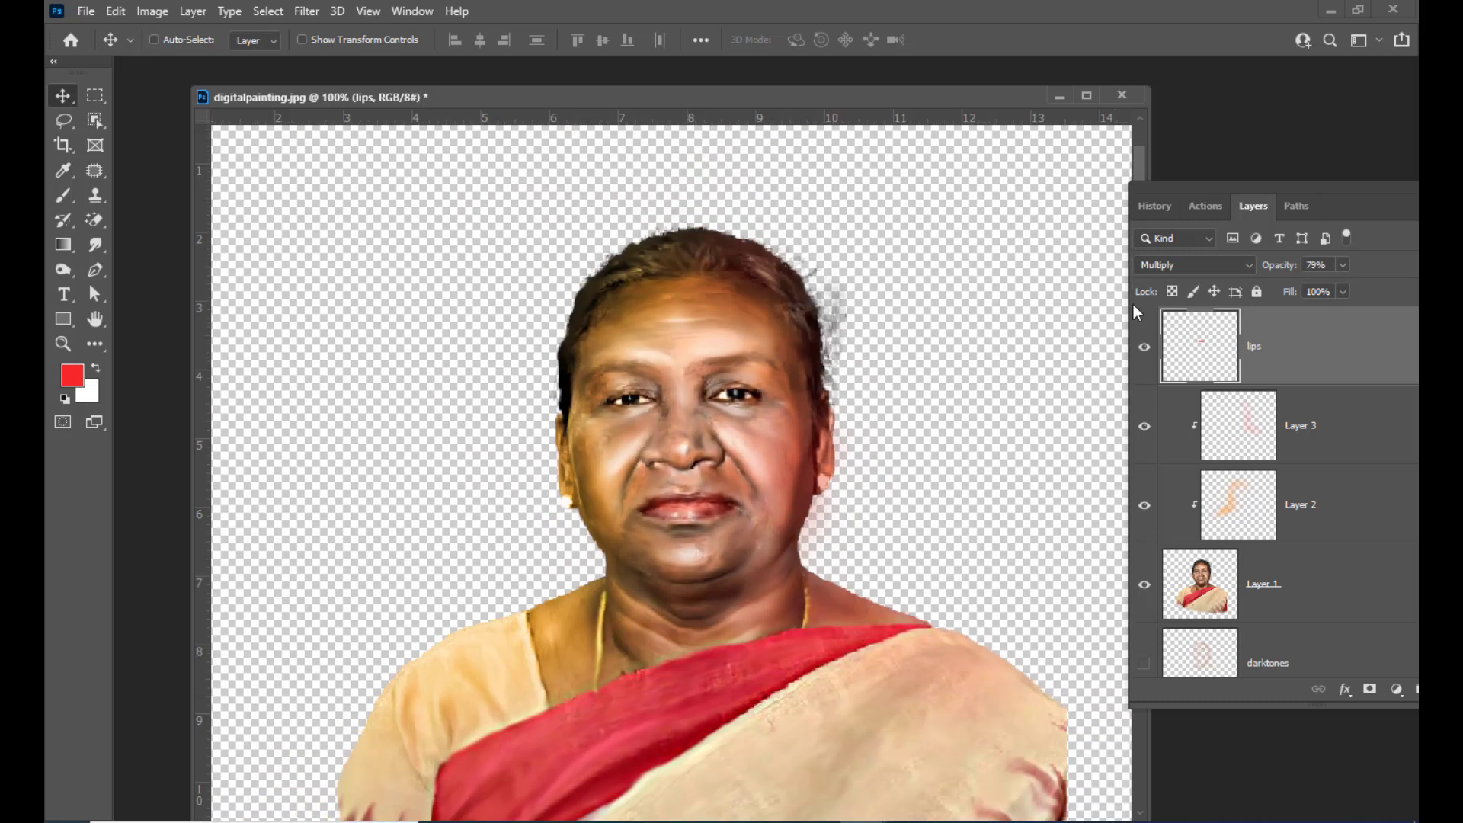
pyautogui.hotkey('ctrl', '+')
pyautogui.hotkey('ctrl', '+')
pyautogui.scroll(8, 1084, 320)
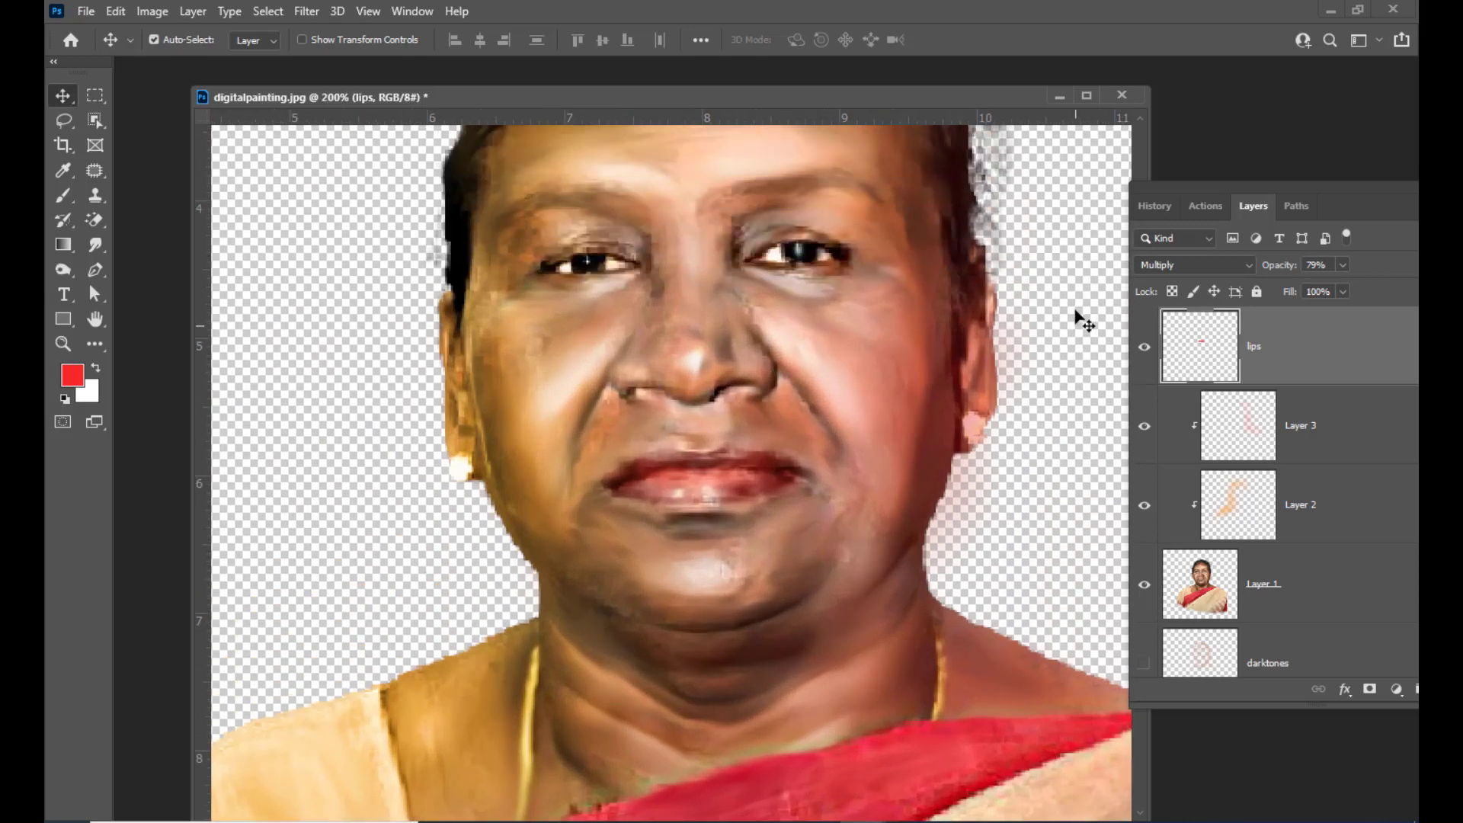
pyautogui.hotkey('ctrl', '-')
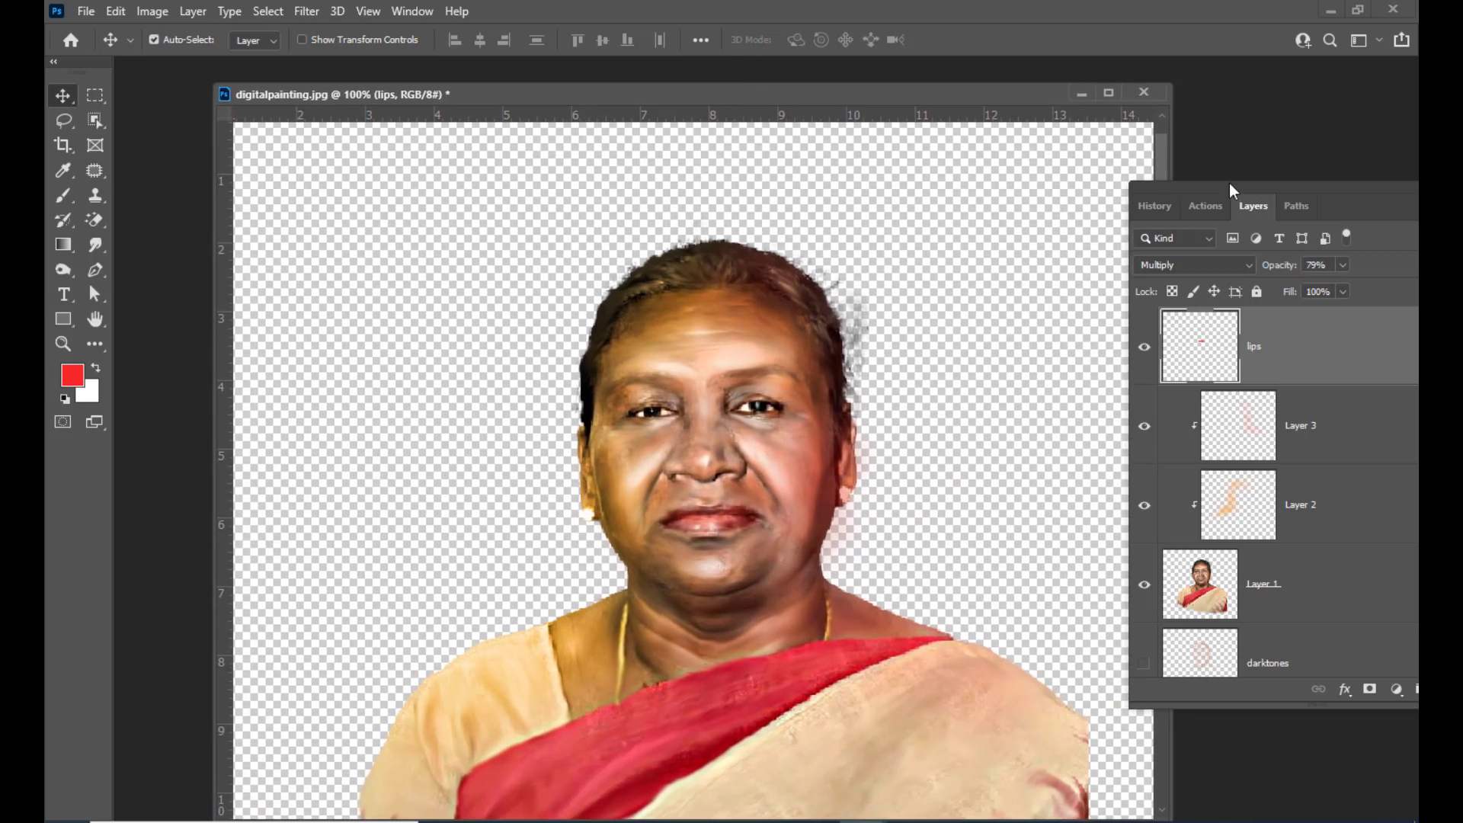
# Stamp all visible layers into a new merged layer on top of the stack
pyautogui.moveTo(1229, 186); pyautogui.dragTo(1130, 209)
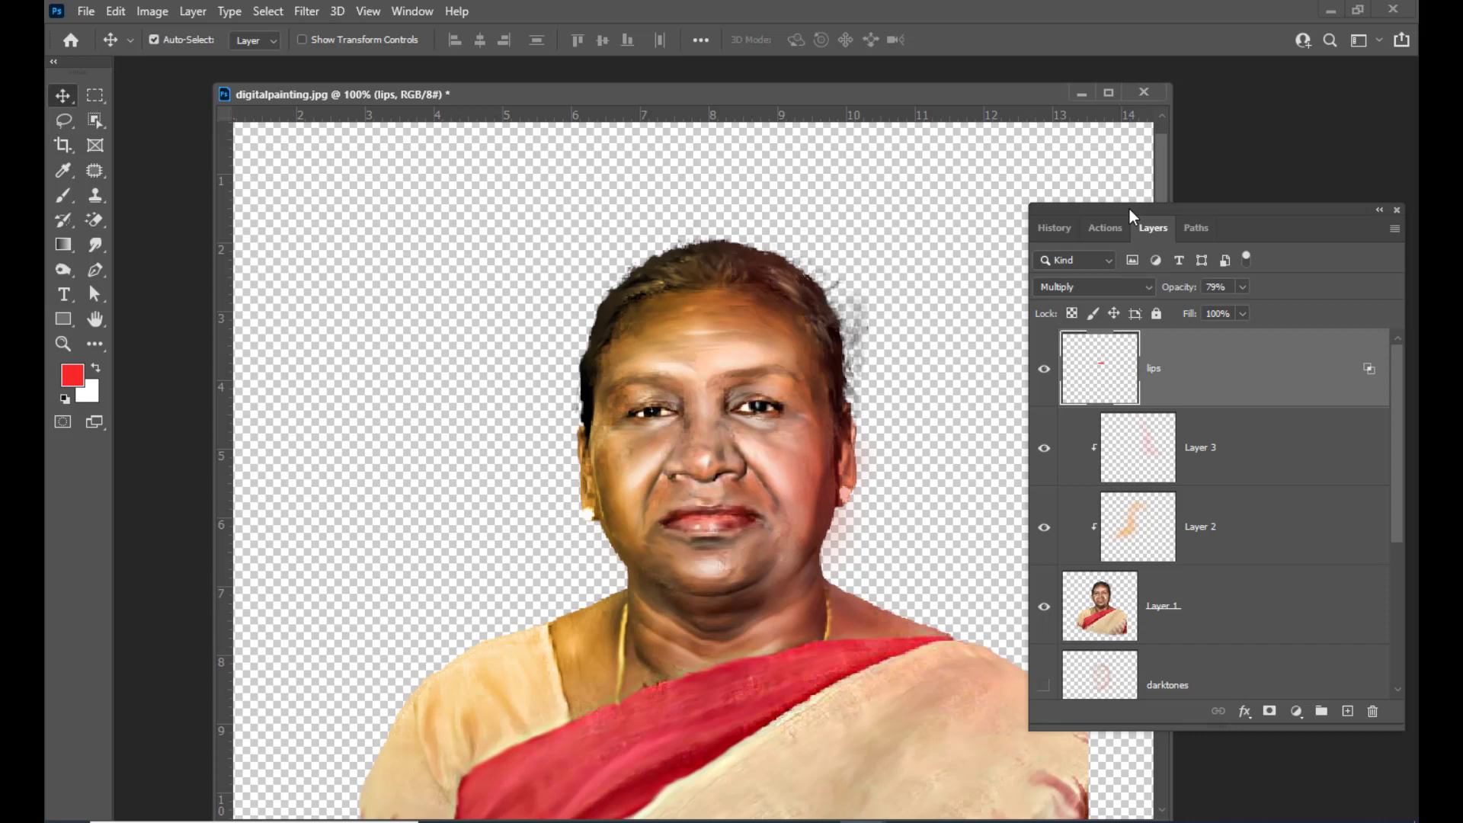
pyautogui.moveTo(1129, 209); pyautogui.dragTo(1123, 207)
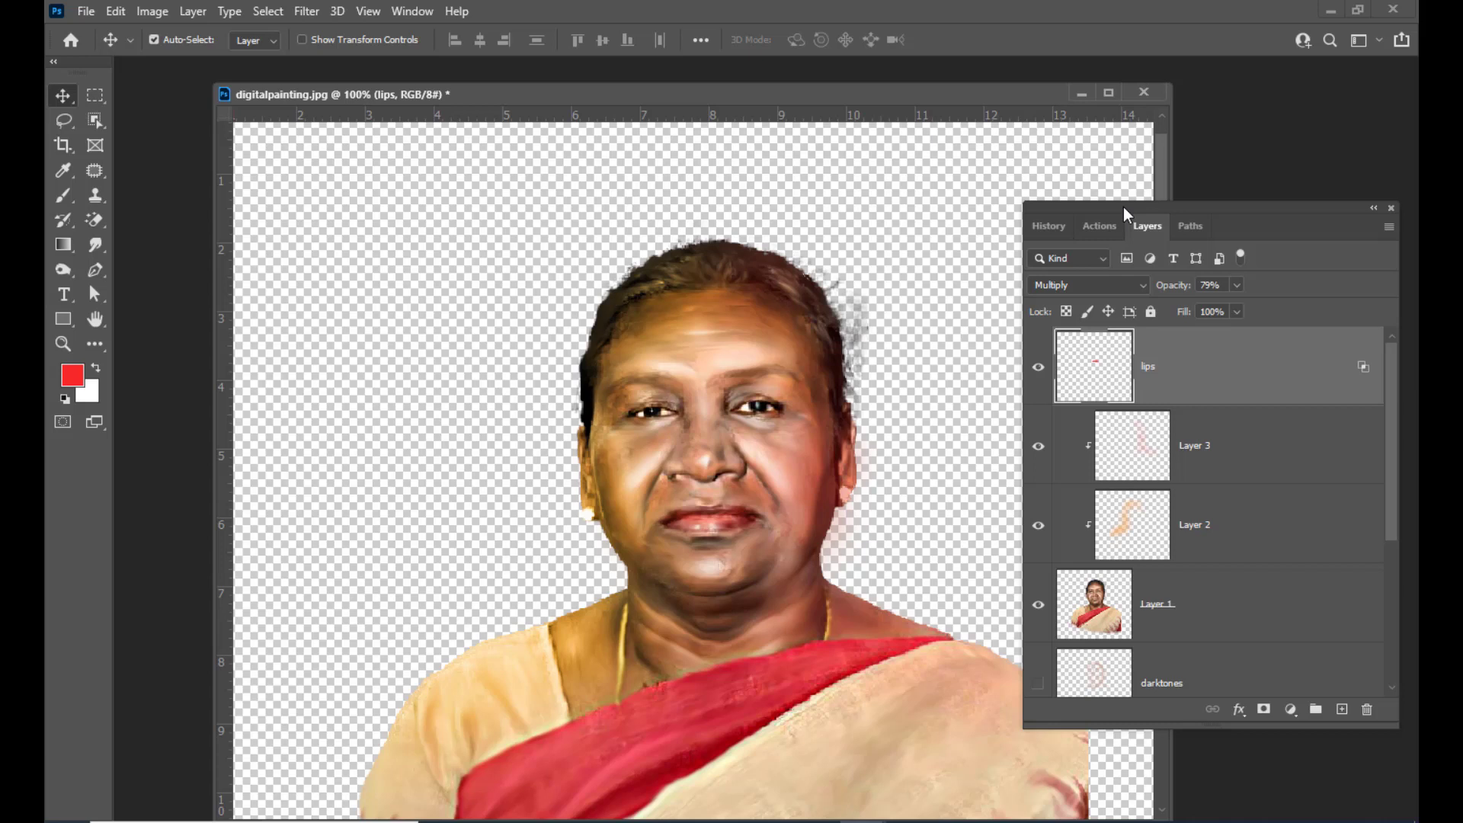
pyautogui.press('ctrl')
pyautogui.hotkey('ctrl', 'shift', 'alt', 'e')
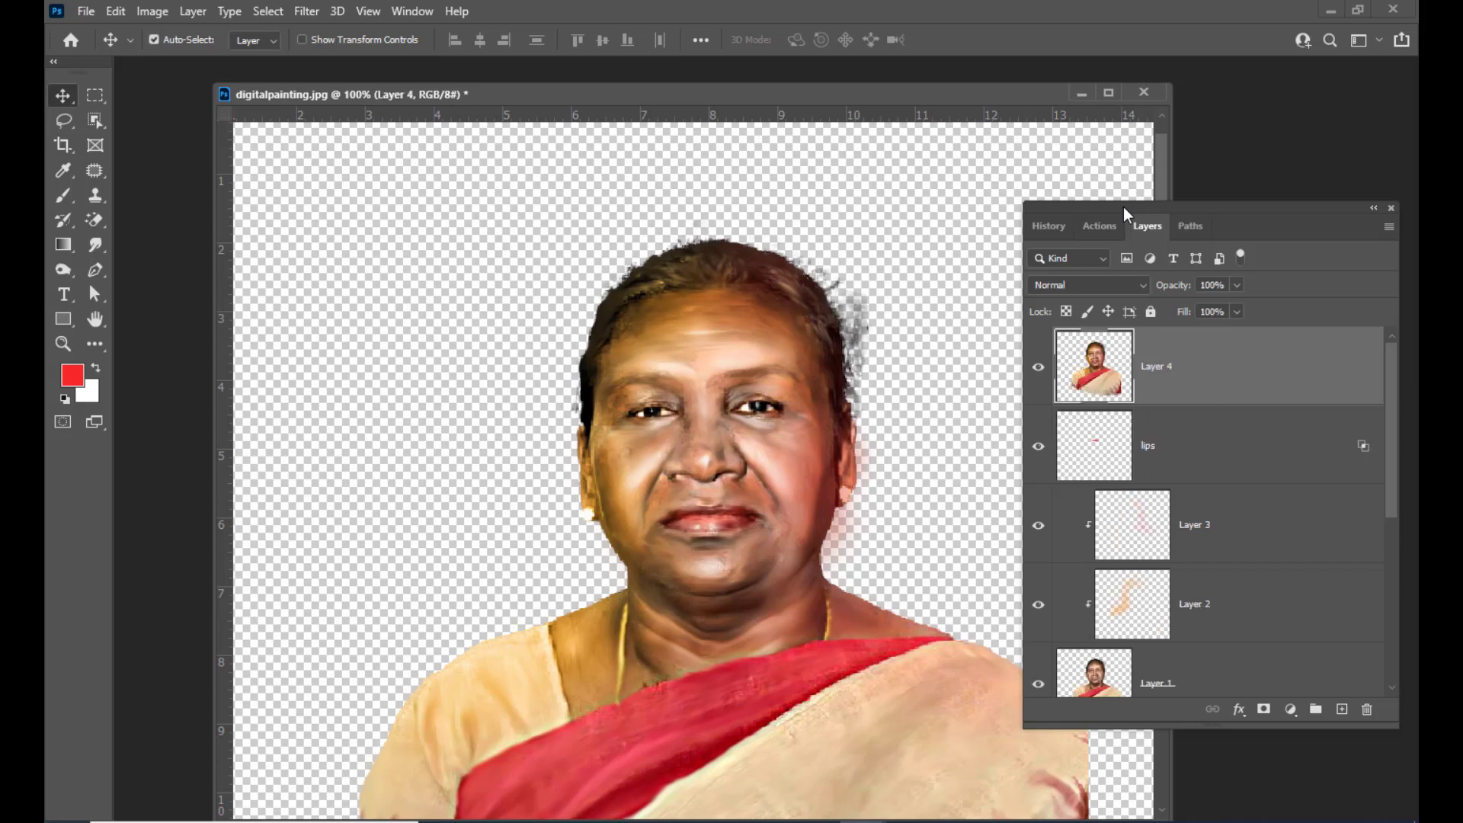
# Hide all layers except the new stamped layer
pyautogui.moveTo(1105, 204); pyautogui.dragTo(1124, 193)
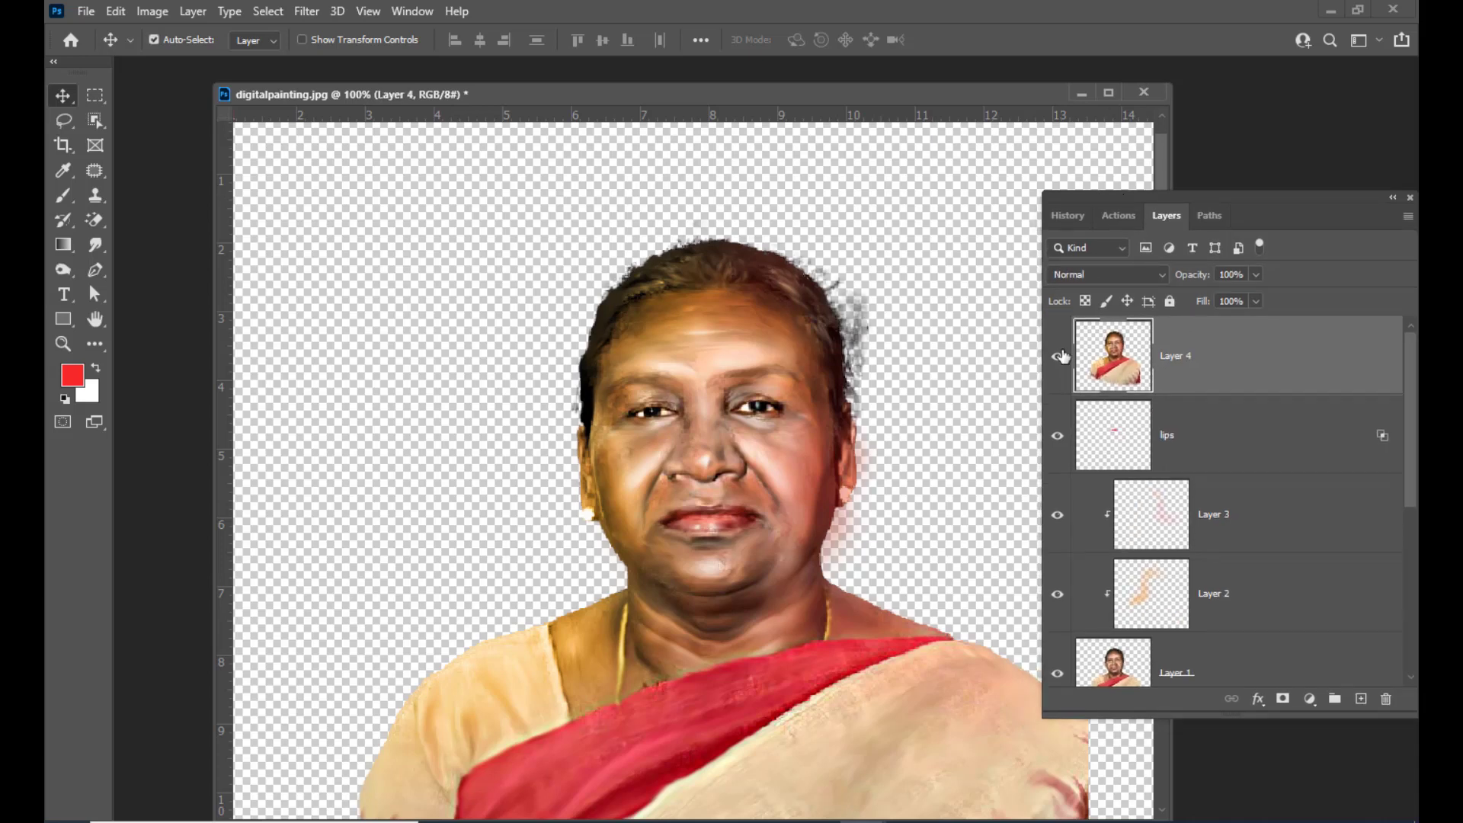
pyautogui.keyDown('alt'); pyautogui.click(1057, 356); pyautogui.keyUp('alt')
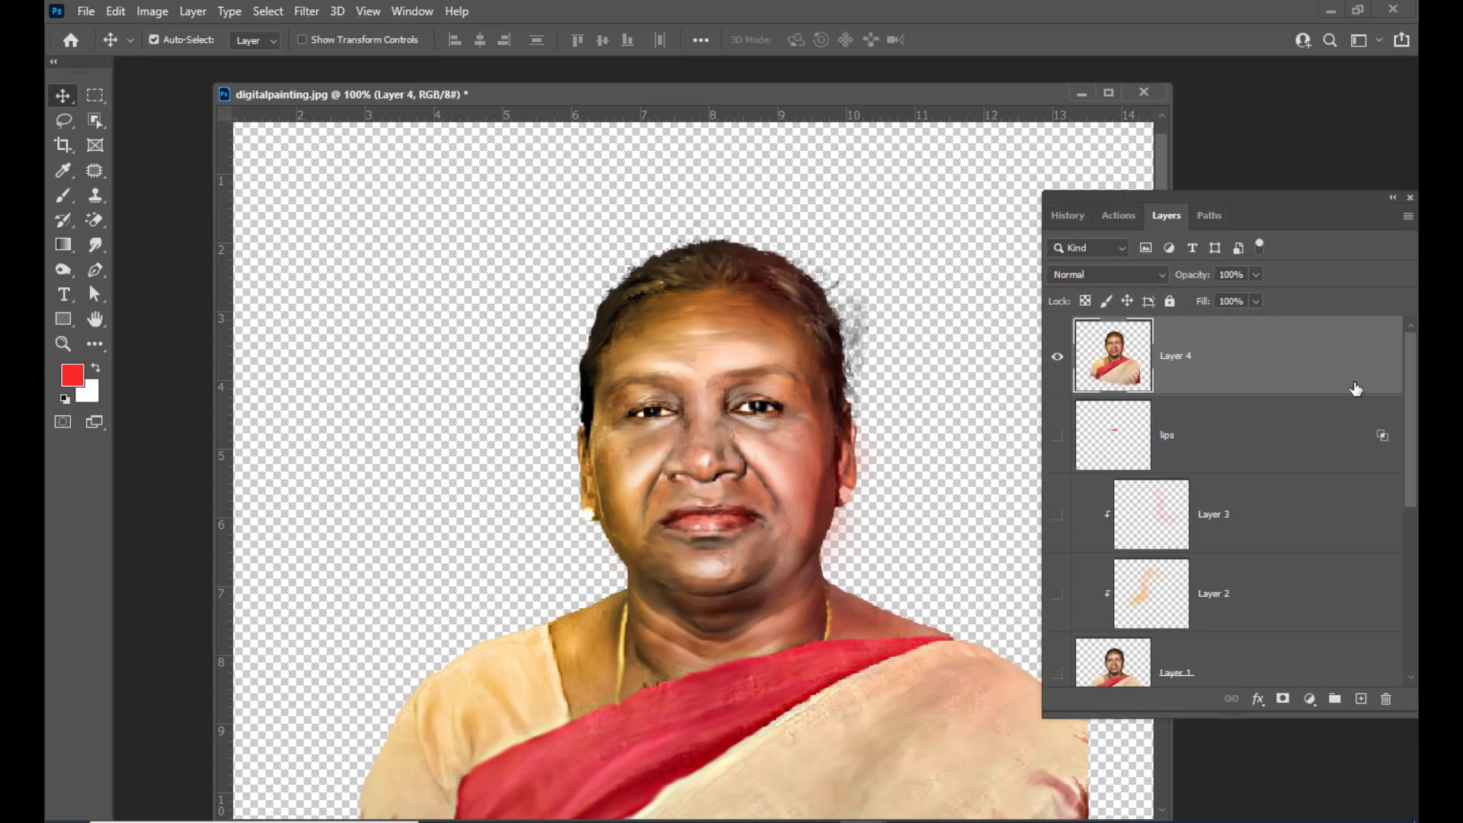
pyautogui.moveTo(1151, 198)
pyautogui.mouseDown()
pyautogui.moveTo(1113, 195)
pyautogui.moveTo(1126, 195)
pyautogui.mouseUp()
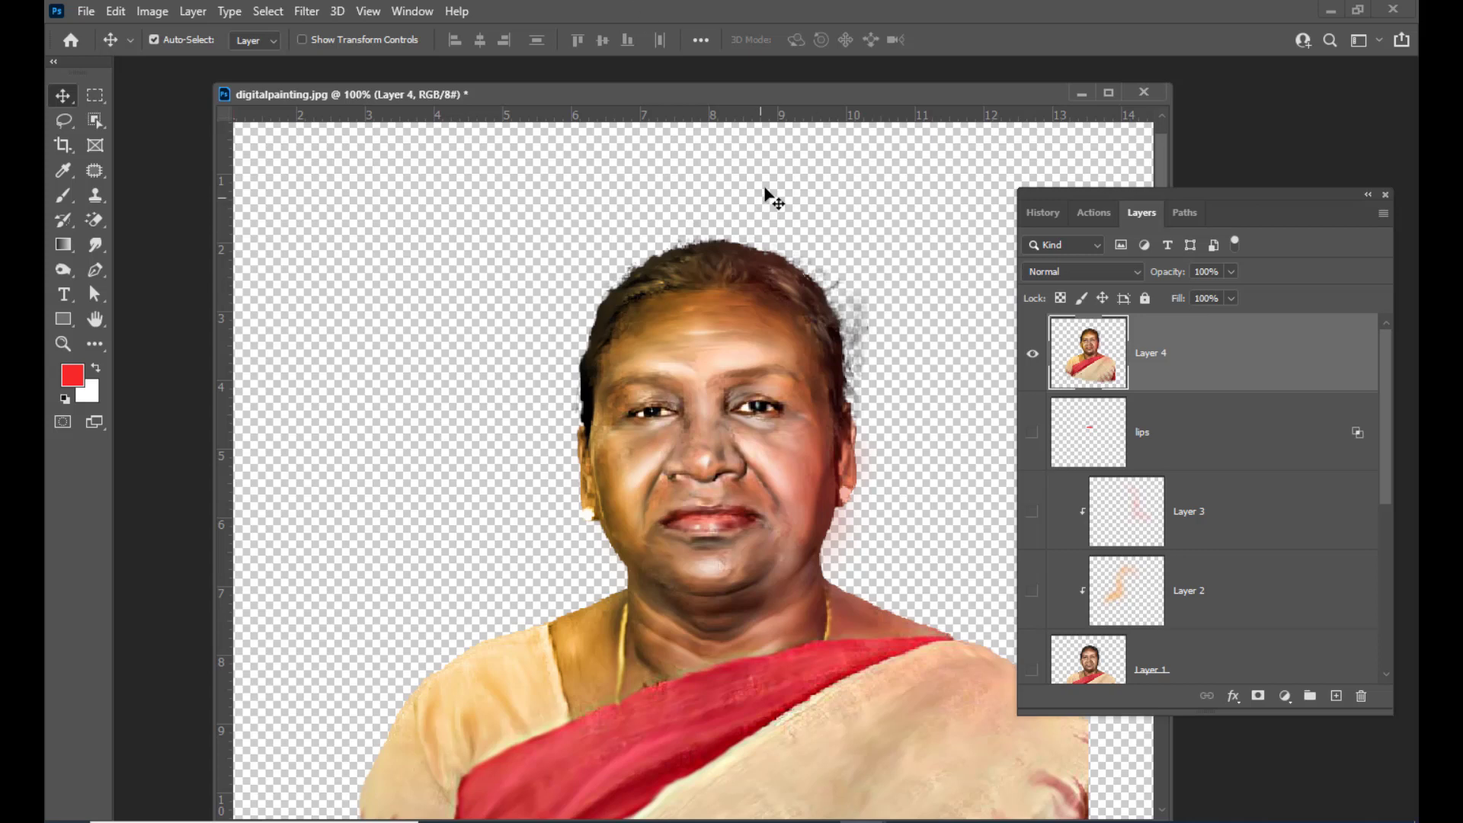
pyautogui.moveTo(785, 95); pyautogui.dragTo(797, 112)
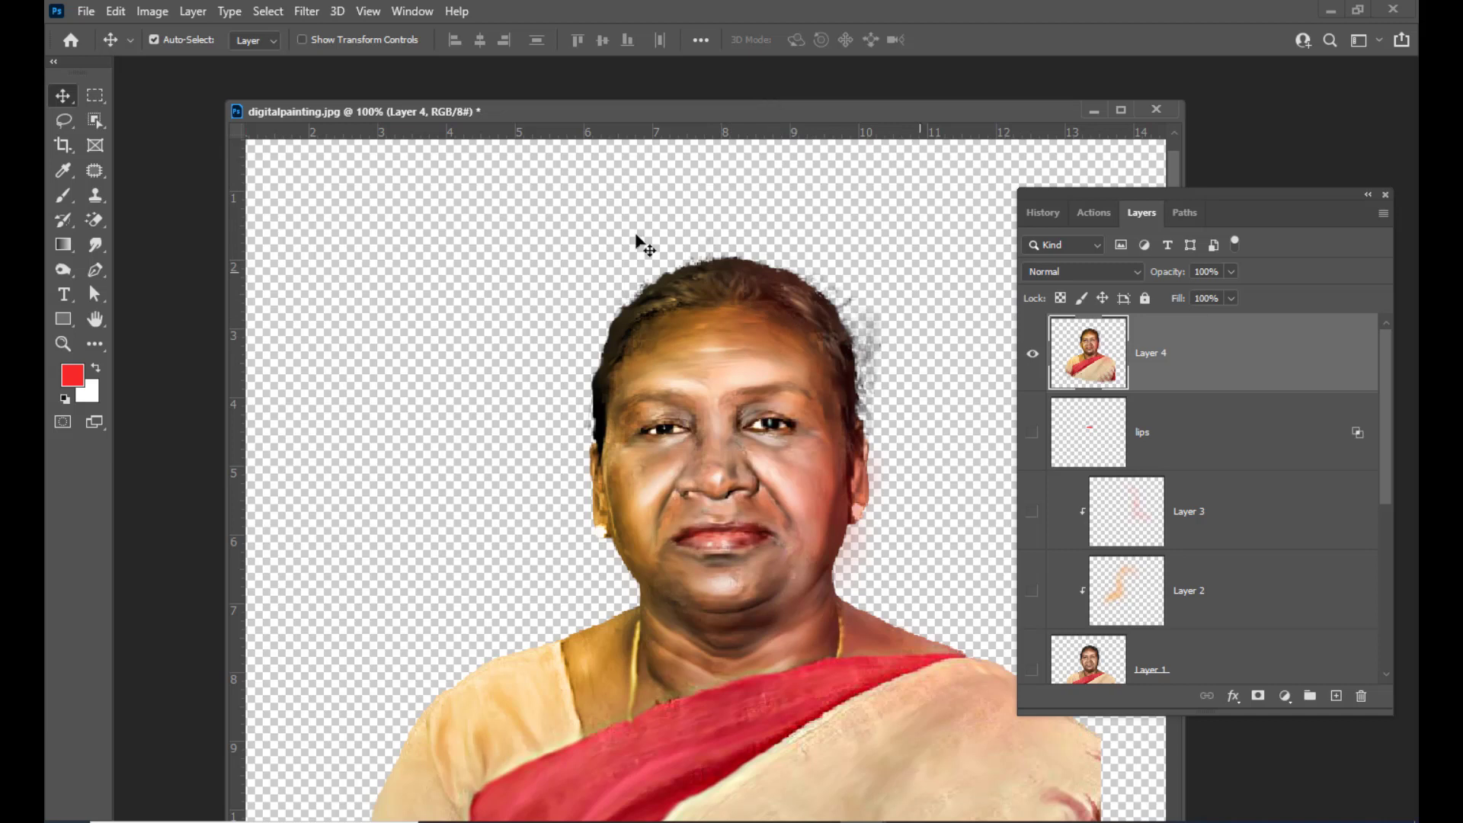
pyautogui.moveTo(825, 118); pyautogui.dragTo(807, 111)
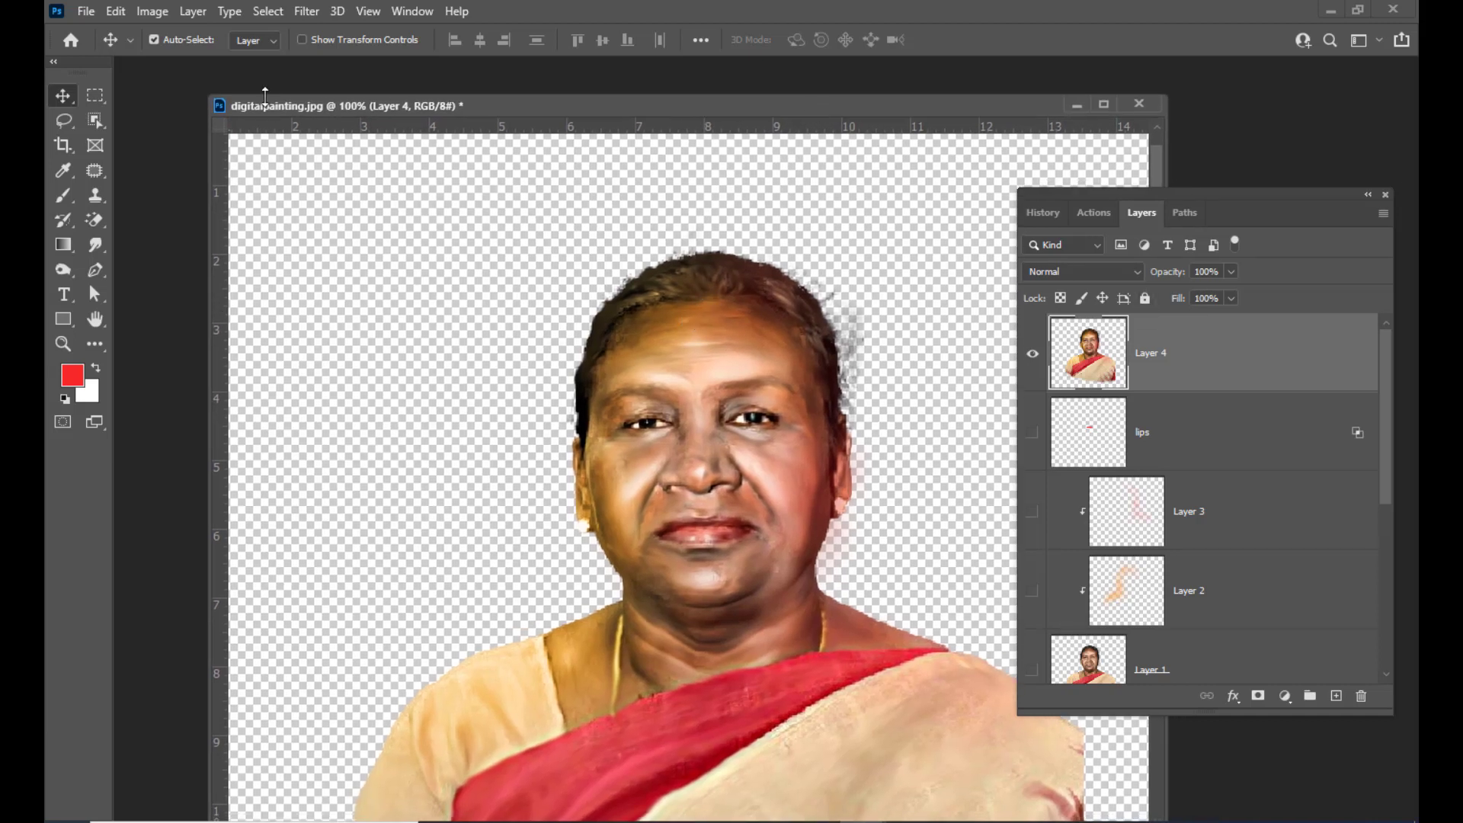
# Select the Brush tool with the Stipple 12 pixels brush preset
pyautogui.moveTo(63, 195); pyautogui.dragTo(122, 204)
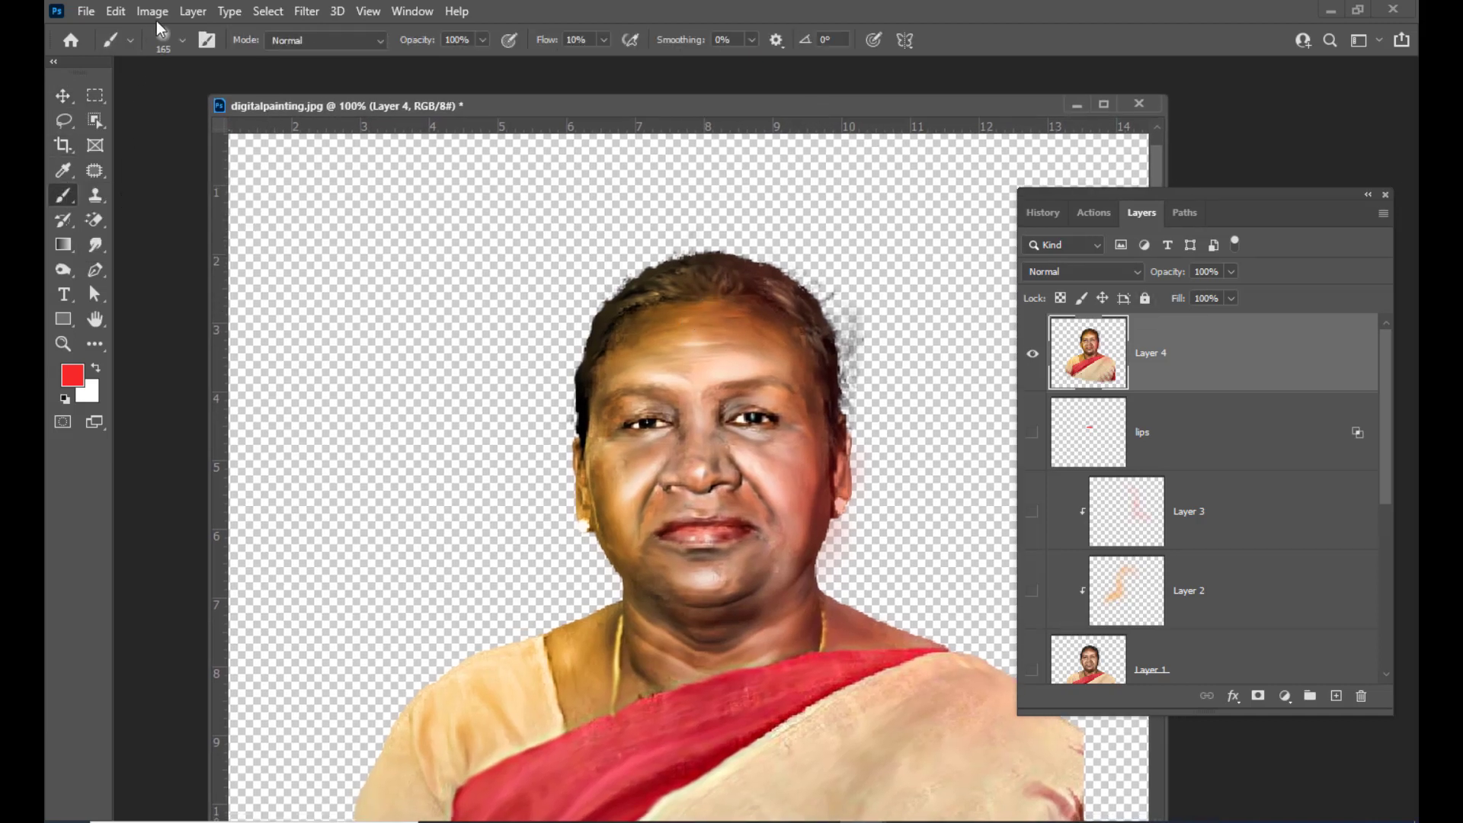
pyautogui.click(169, 43)
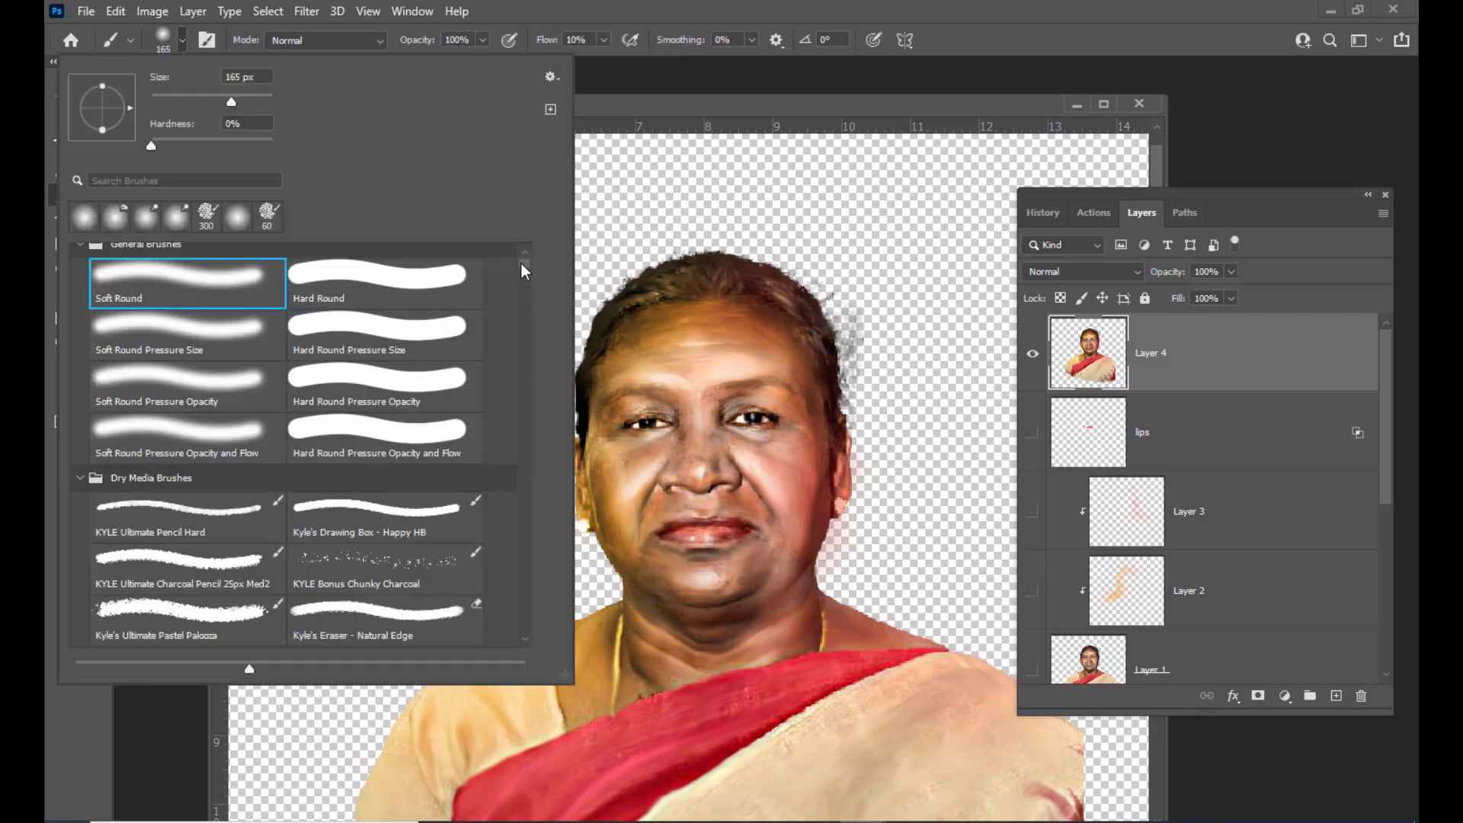
pyautogui.moveTo(521, 264)
pyautogui.mouseDown()
pyautogui.moveTo(515, 421)
pyautogui.moveTo(523, 323)
pyautogui.mouseUp()
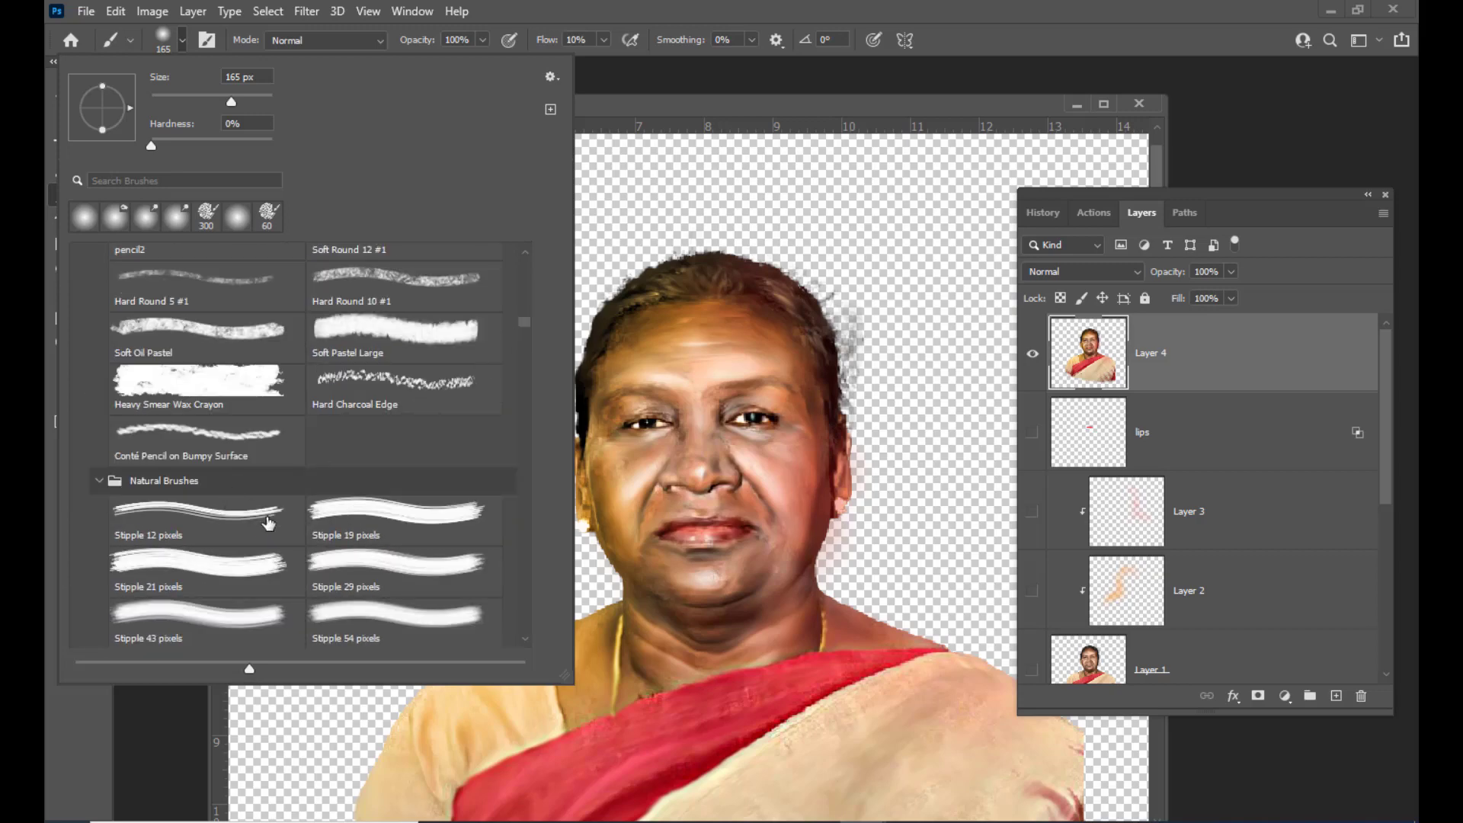
pyautogui.click(268, 523)
pyautogui.click(734, 78)
pyautogui.moveTo(730, 103)
pyautogui.mouseDown()
pyautogui.moveTo(707, 153)
pyautogui.moveTo(723, 157)
pyautogui.mouseUp()
# Try a brush stroke on the hair and undo it
pyautogui.hotkey('ctrl', '+')
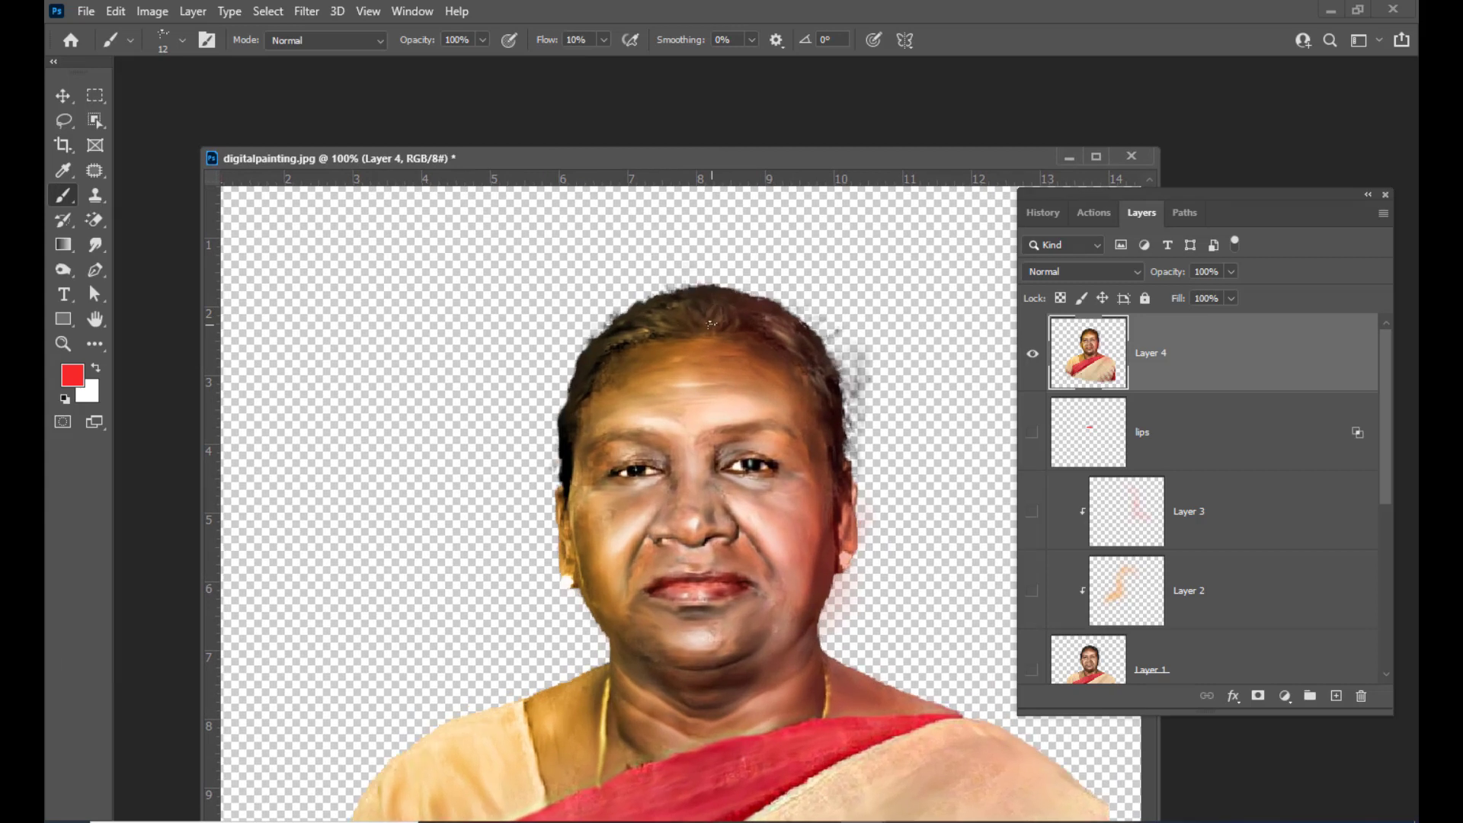
pyautogui.scroll(6, 725, 323)
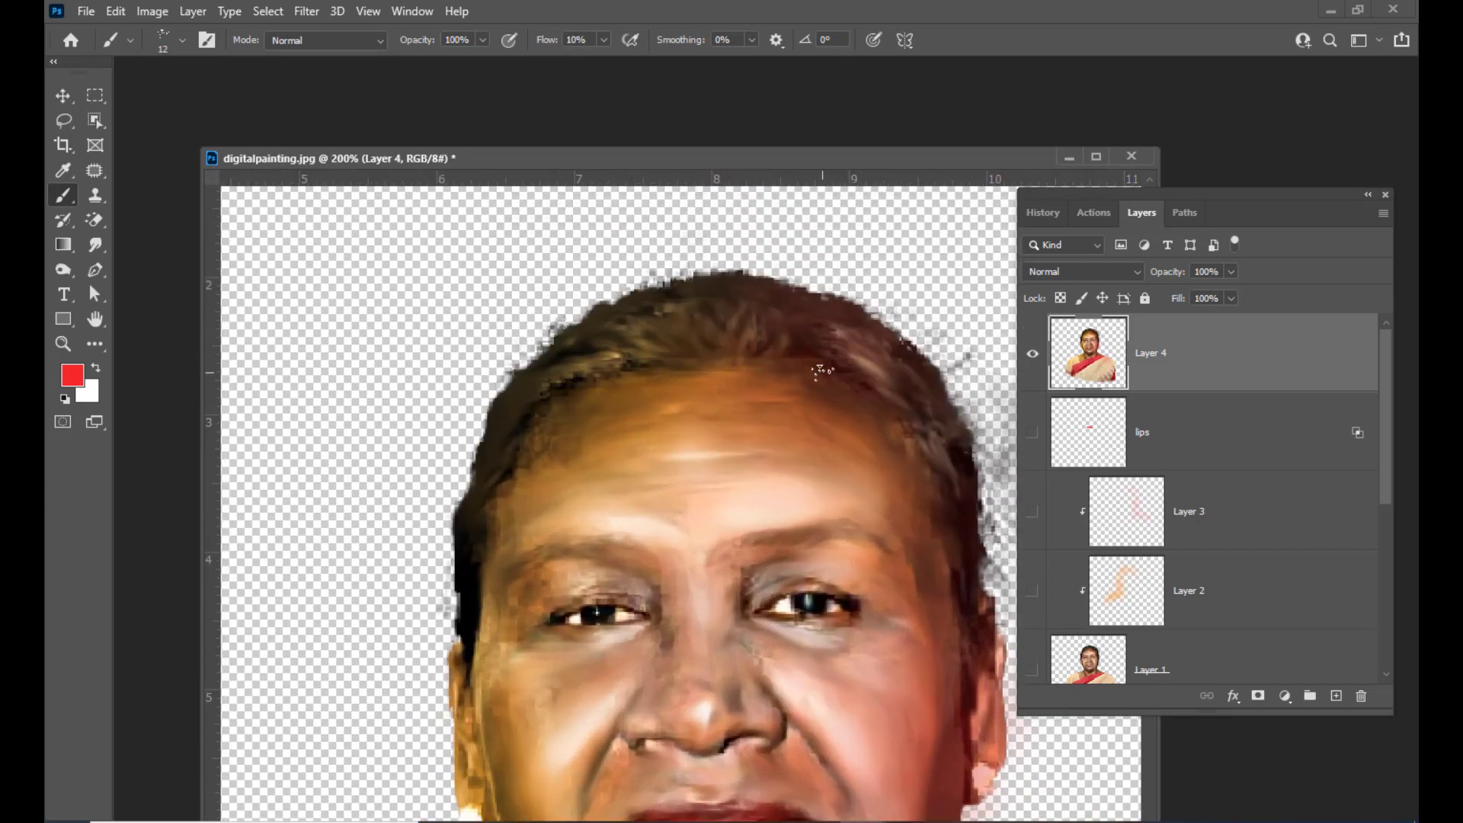
pyautogui.scroll(2, 766, 331)
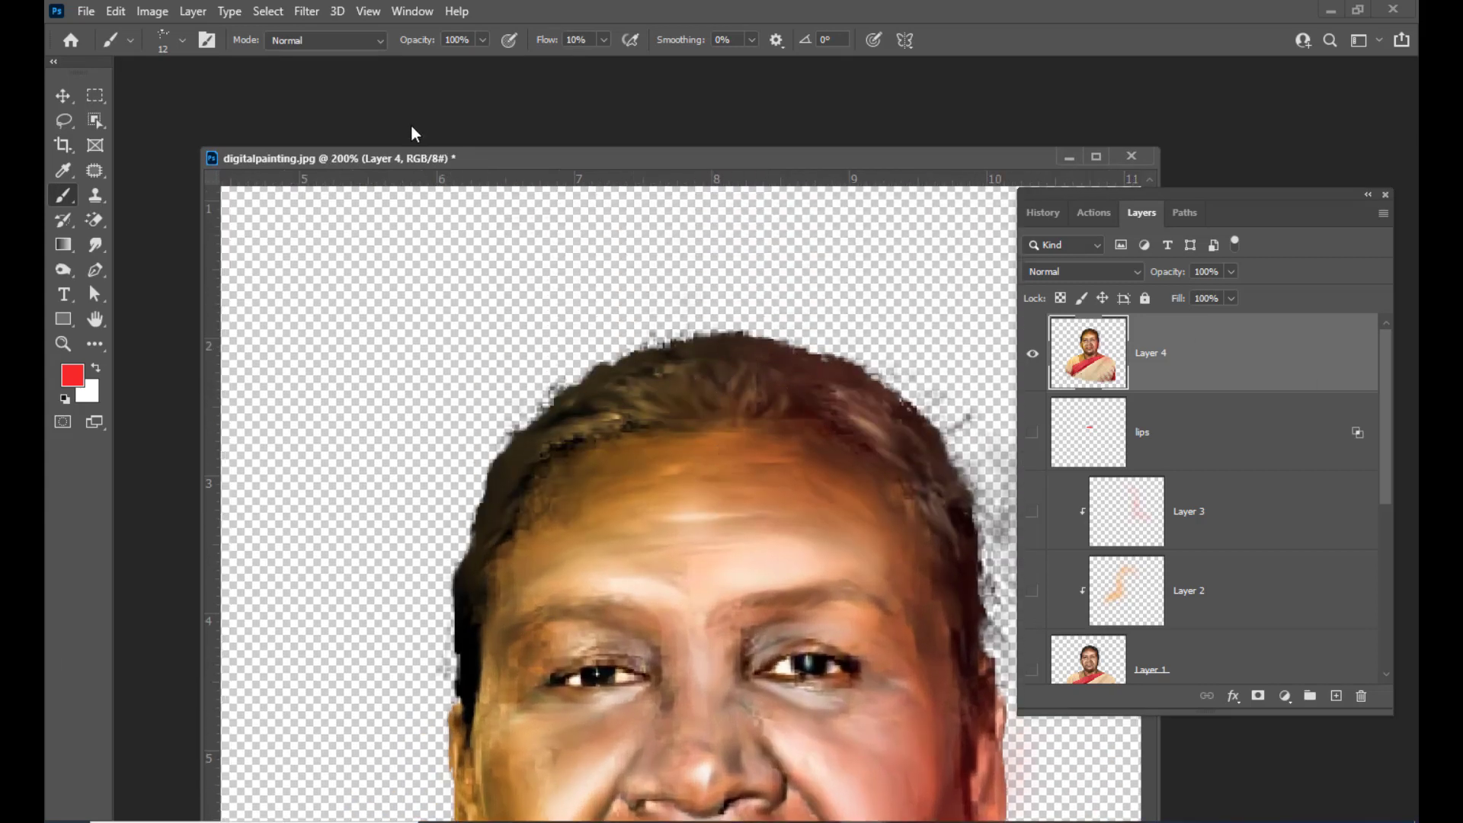
pyautogui.moveTo(717, 390); pyautogui.dragTo(672, 362)
pyautogui.hotkey('ctrl', 'z')
# Set the foreground colour to a light brown, #806654, after sampling tones from the hair
pyautogui.click(74, 376)
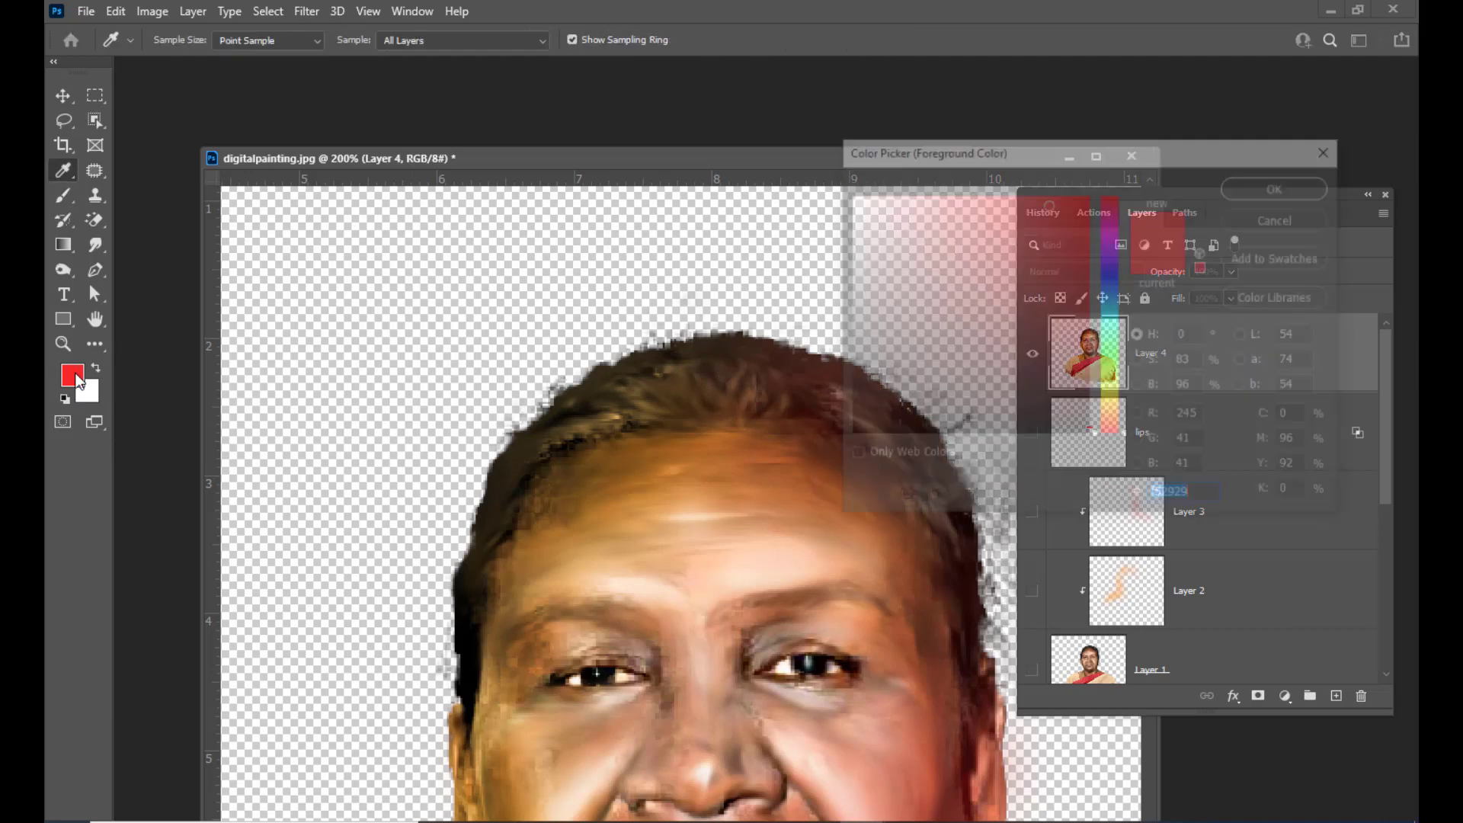
pyautogui.click(757, 391)
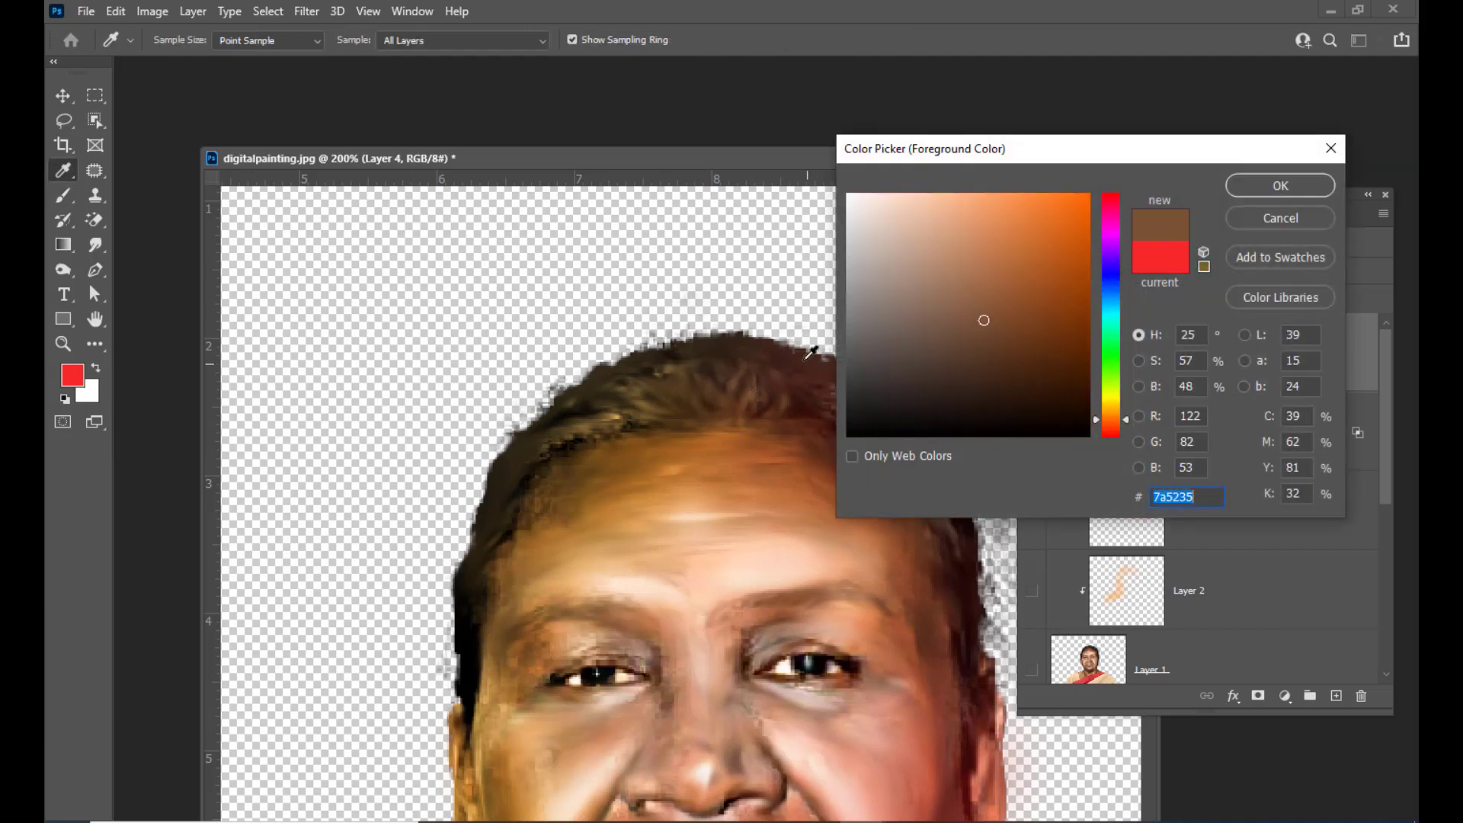
pyautogui.click(740, 370)
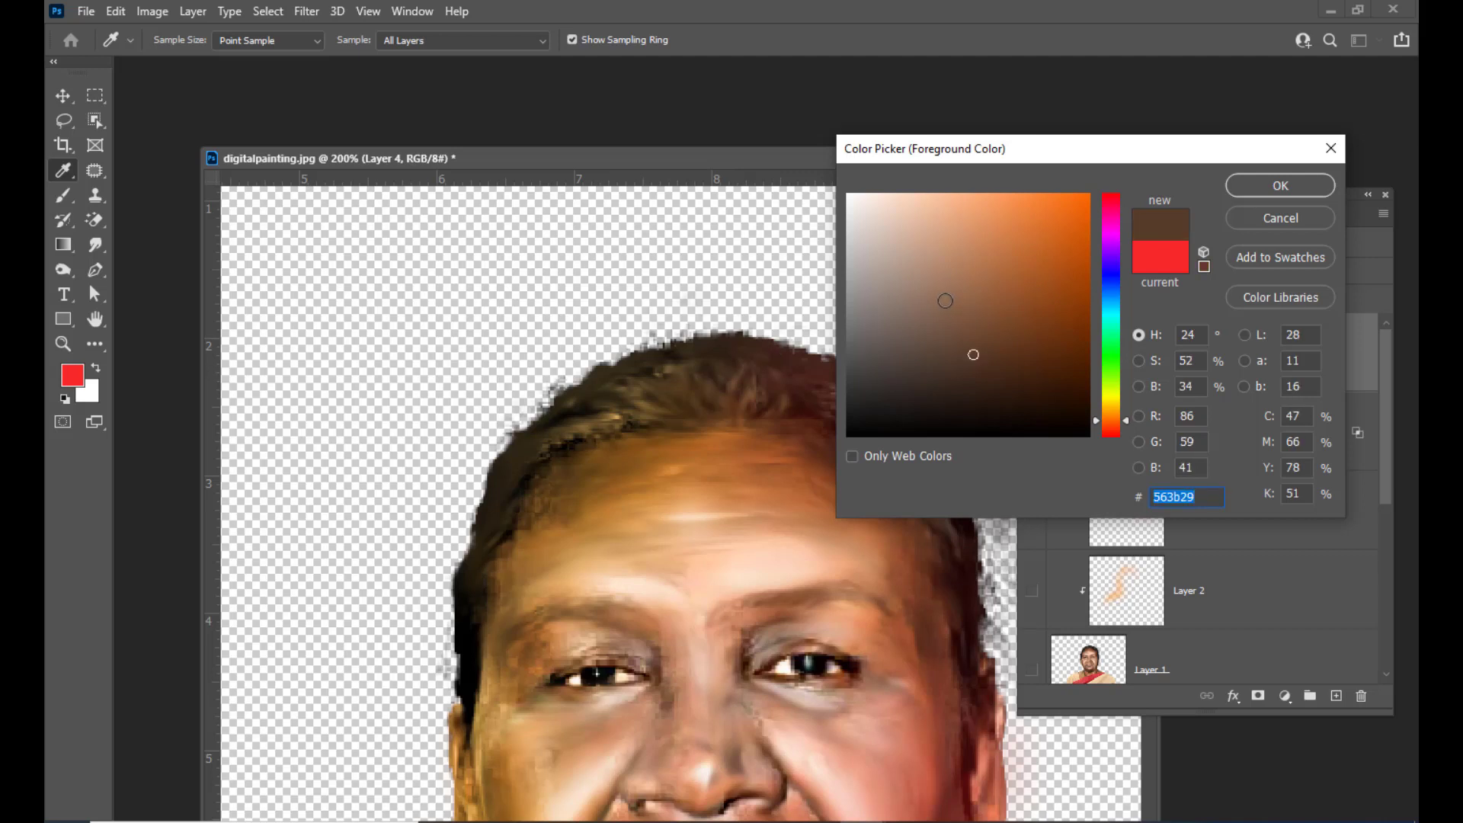
pyautogui.click(930, 314)
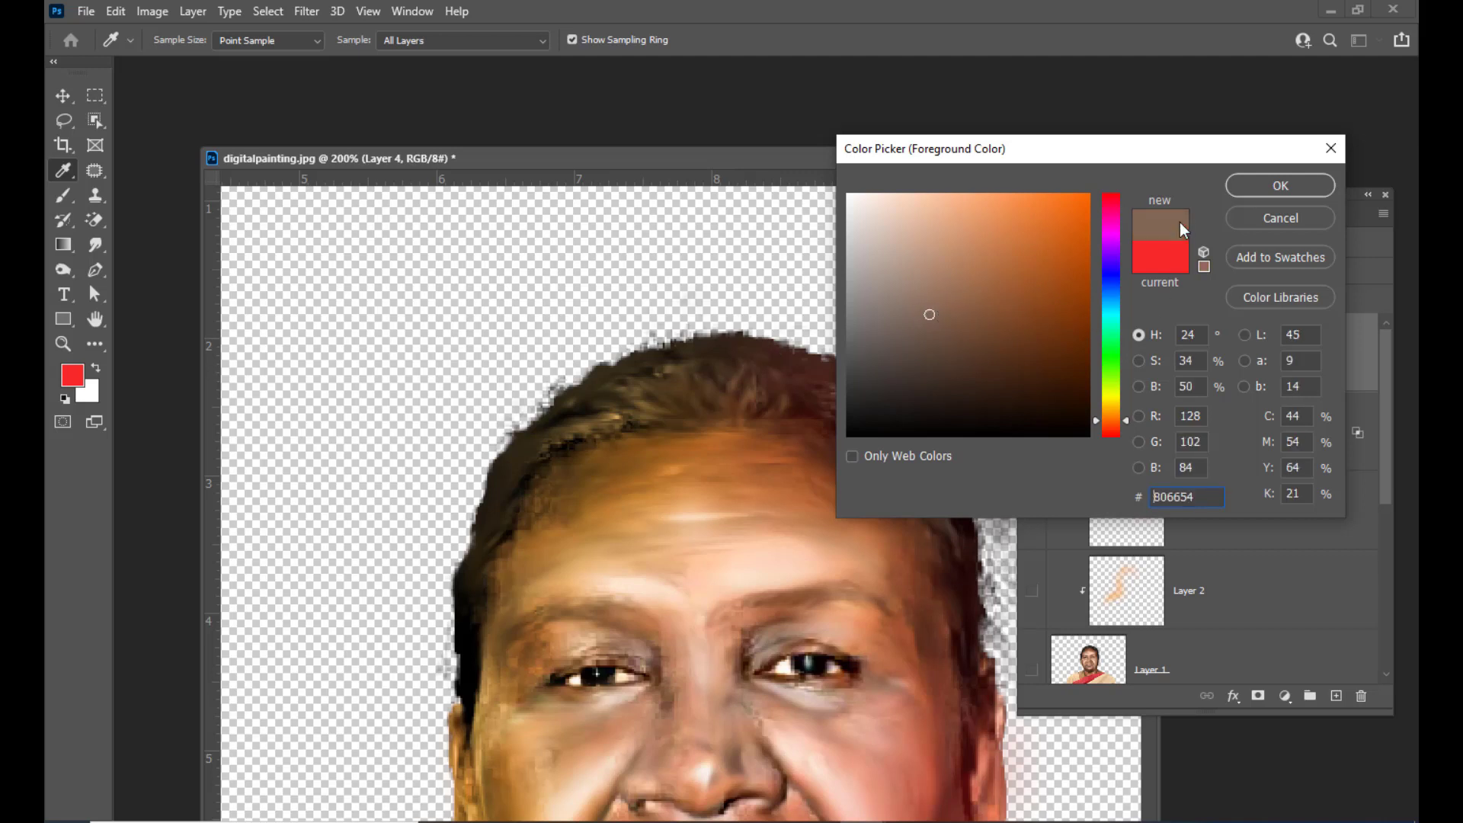
pyautogui.click(1280, 186)
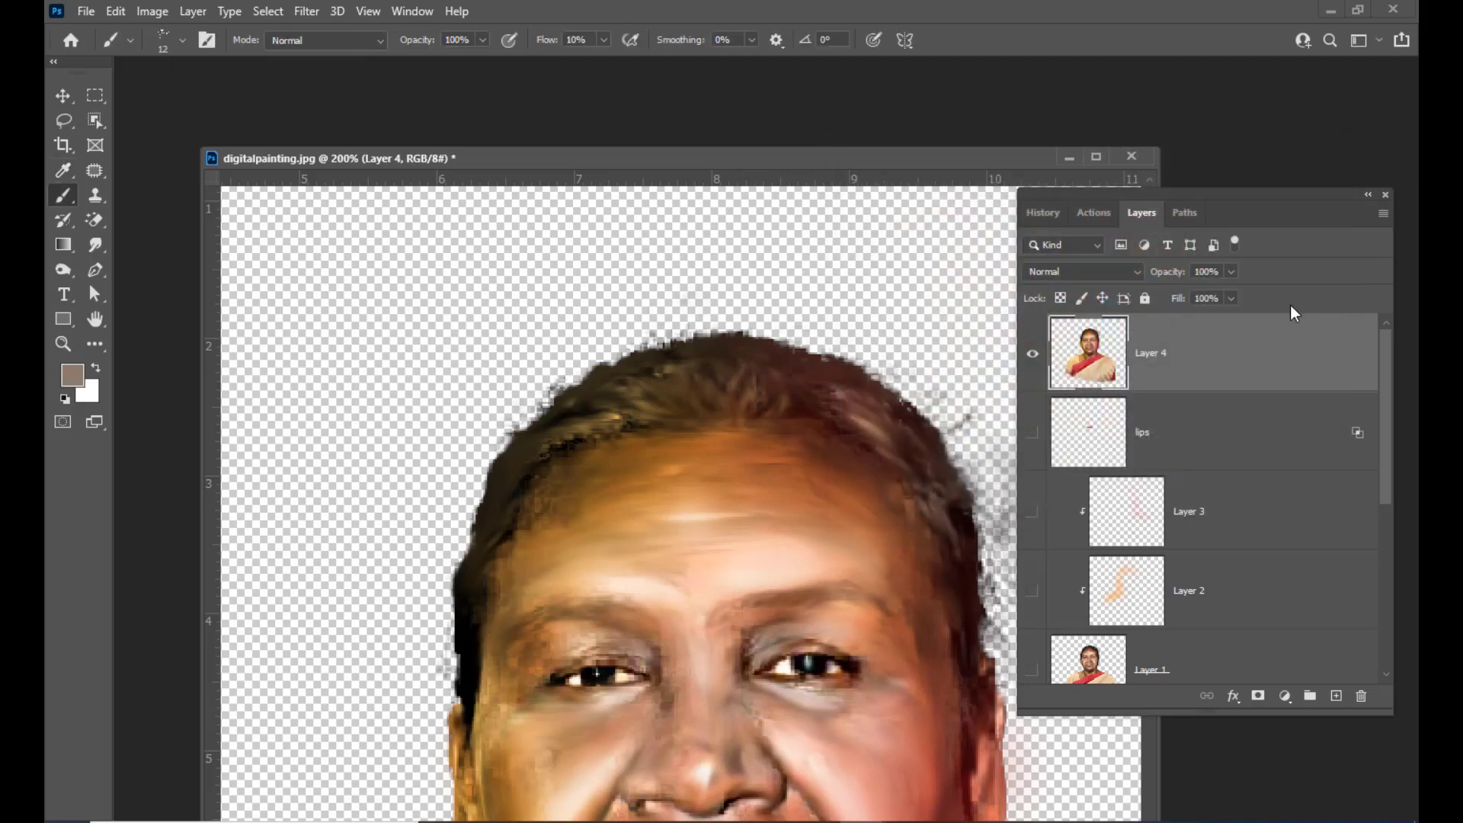
# Add a new empty layer on top and set its blend mode to Screen
pyautogui.click(1336, 696)
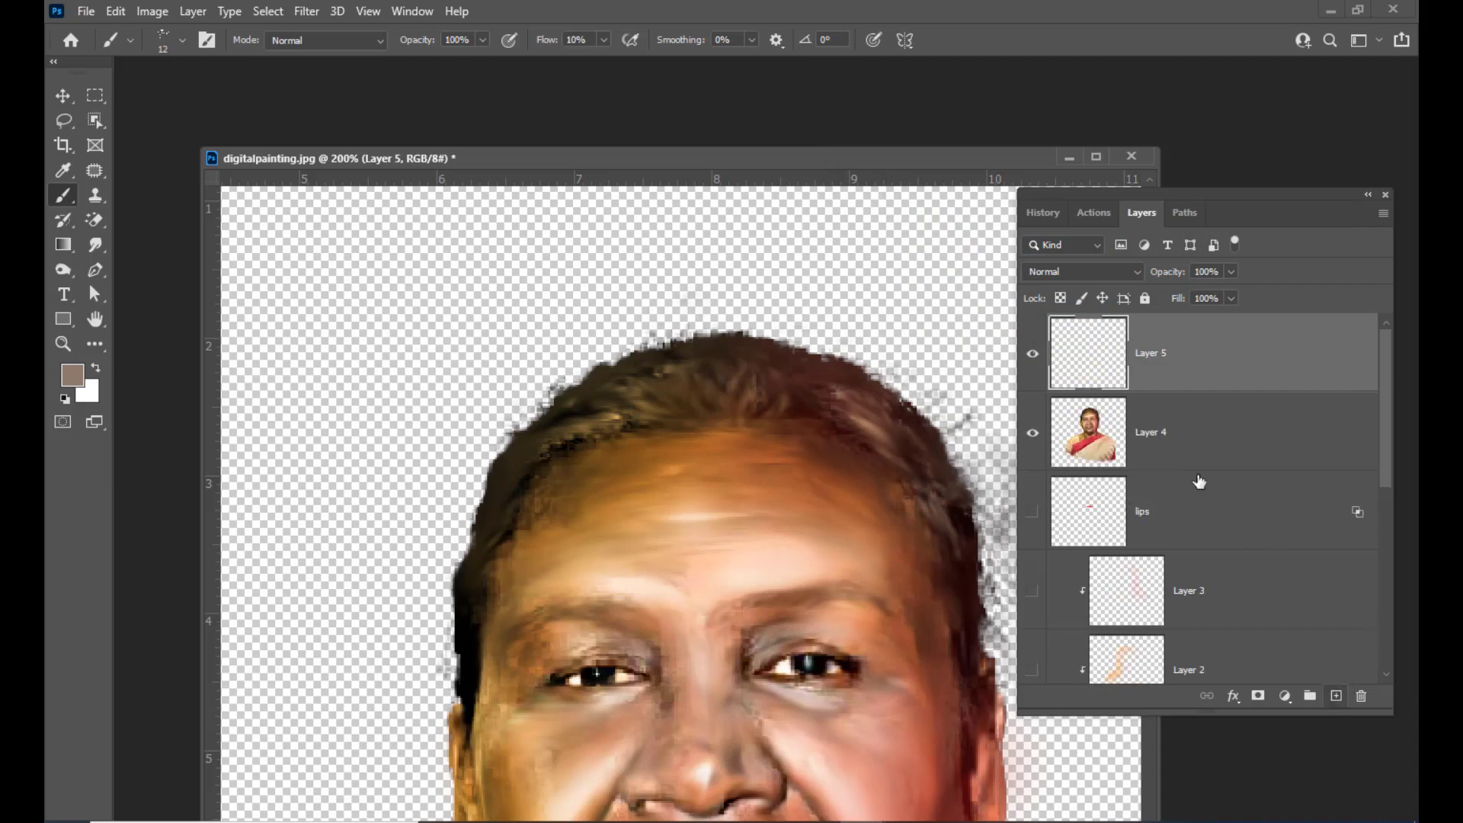
pyautogui.click(1095, 276)
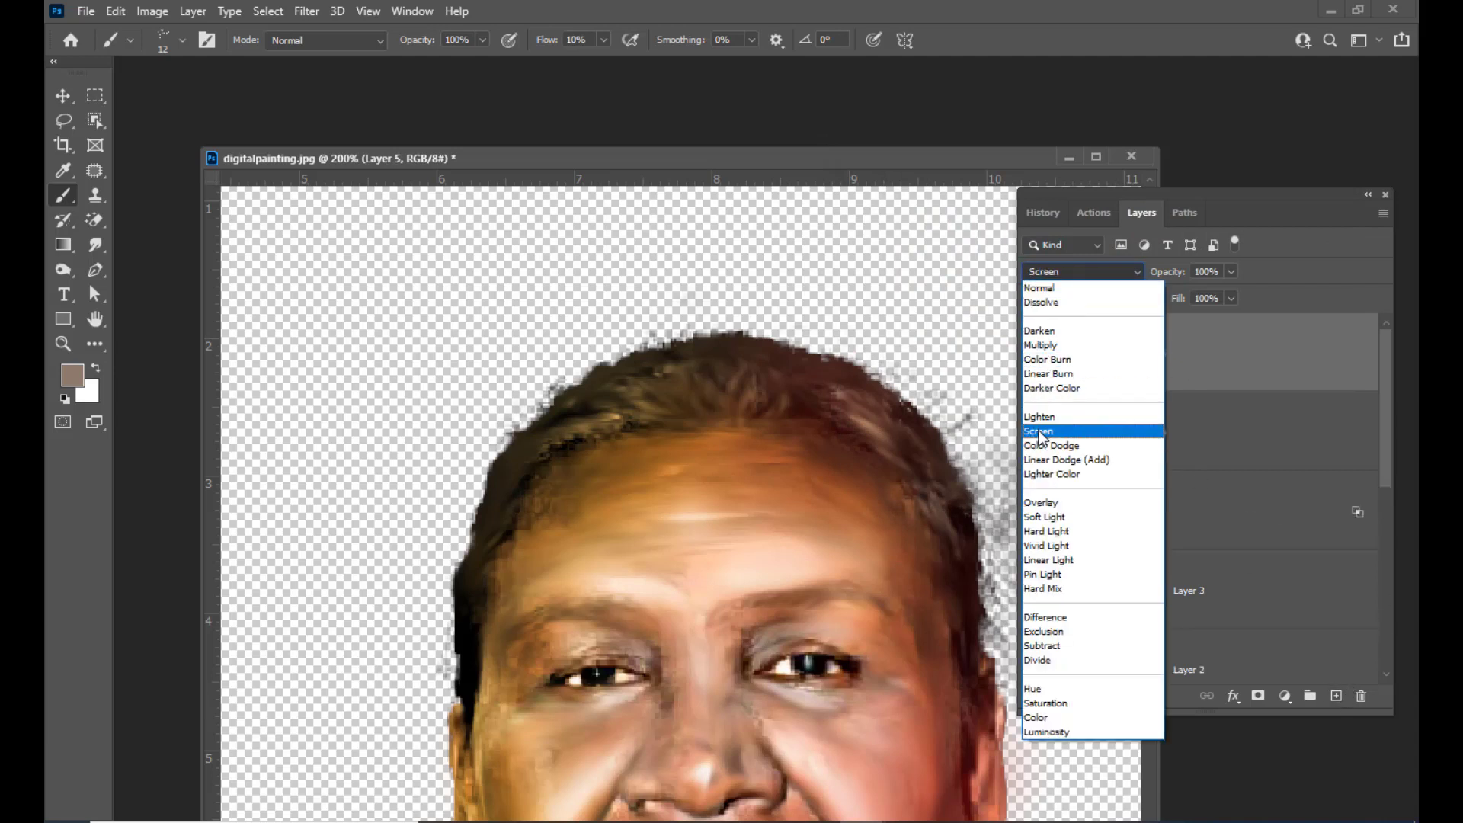
pyautogui.click(1074, 428)
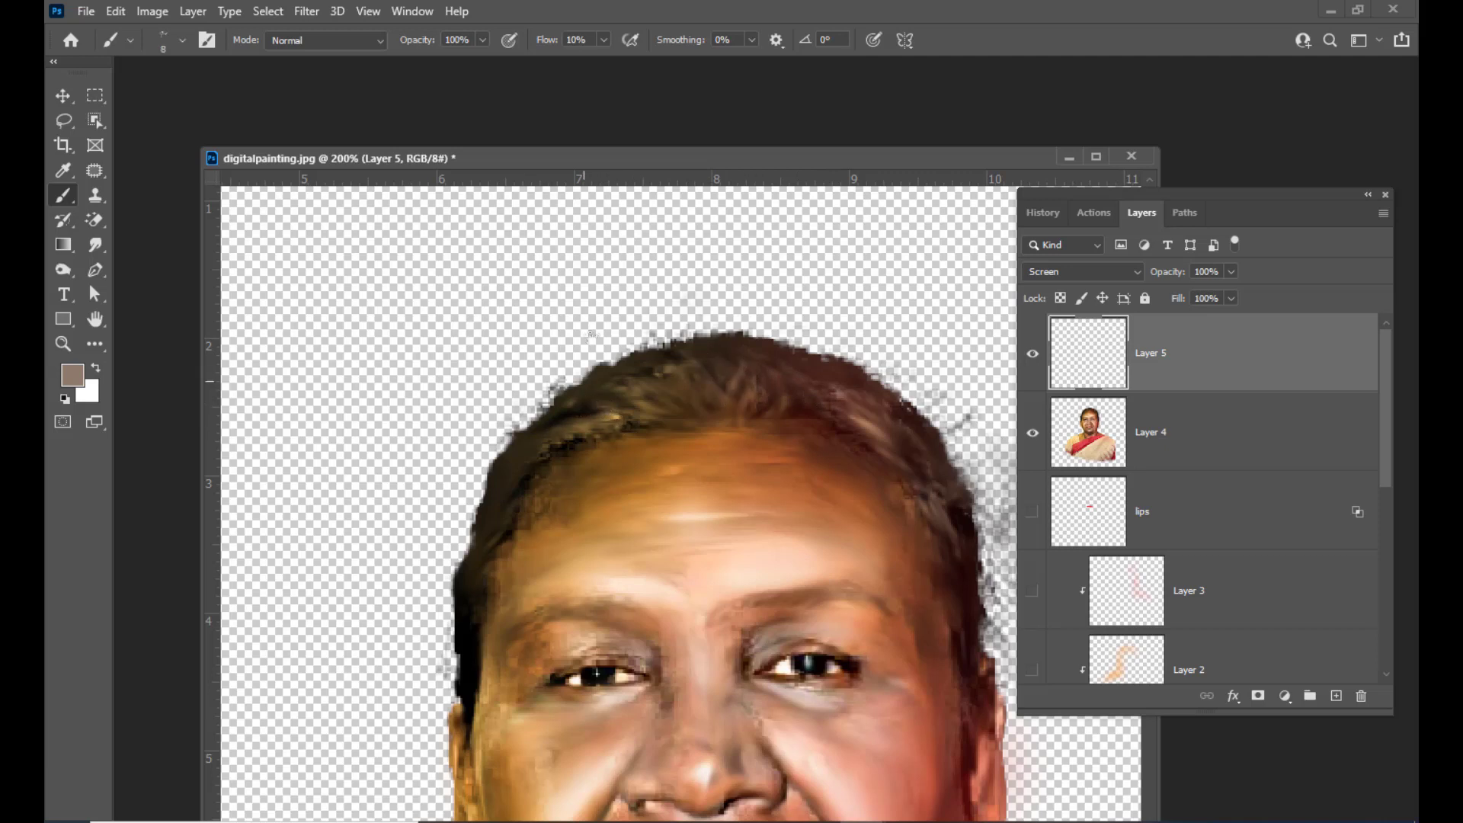
# Set the brush flow to 27% and paint light highlight strokes across the hair on the Screen layer
pyautogui.click(603, 39)
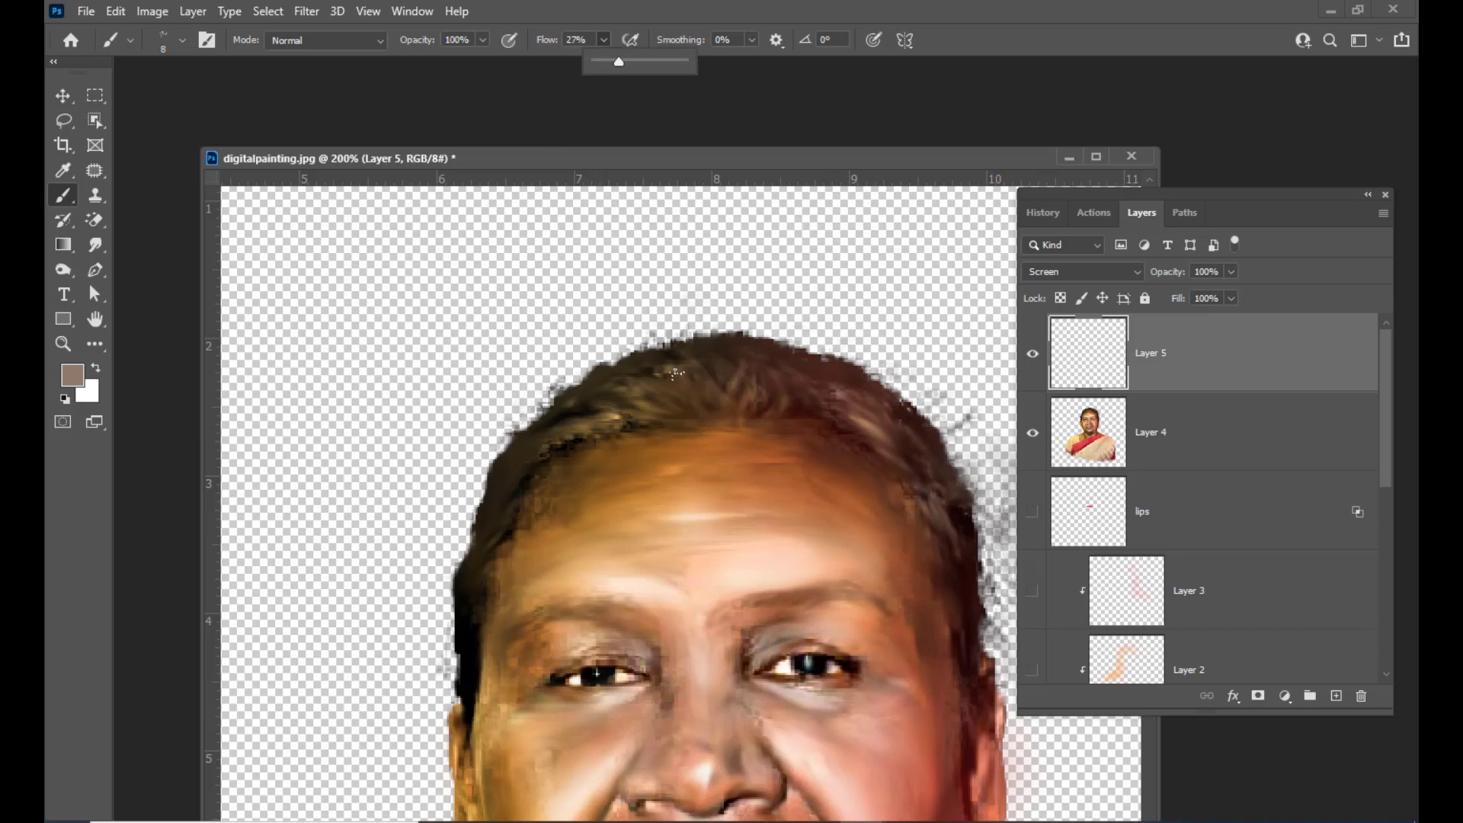
pyautogui.click(683, 402)
pyautogui.moveTo(676, 401)
pyautogui.mouseDown()
pyautogui.moveTo(637, 378)
pyautogui.moveTo(709, 391)
pyautogui.moveTo(660, 362)
pyautogui.mouseUp()
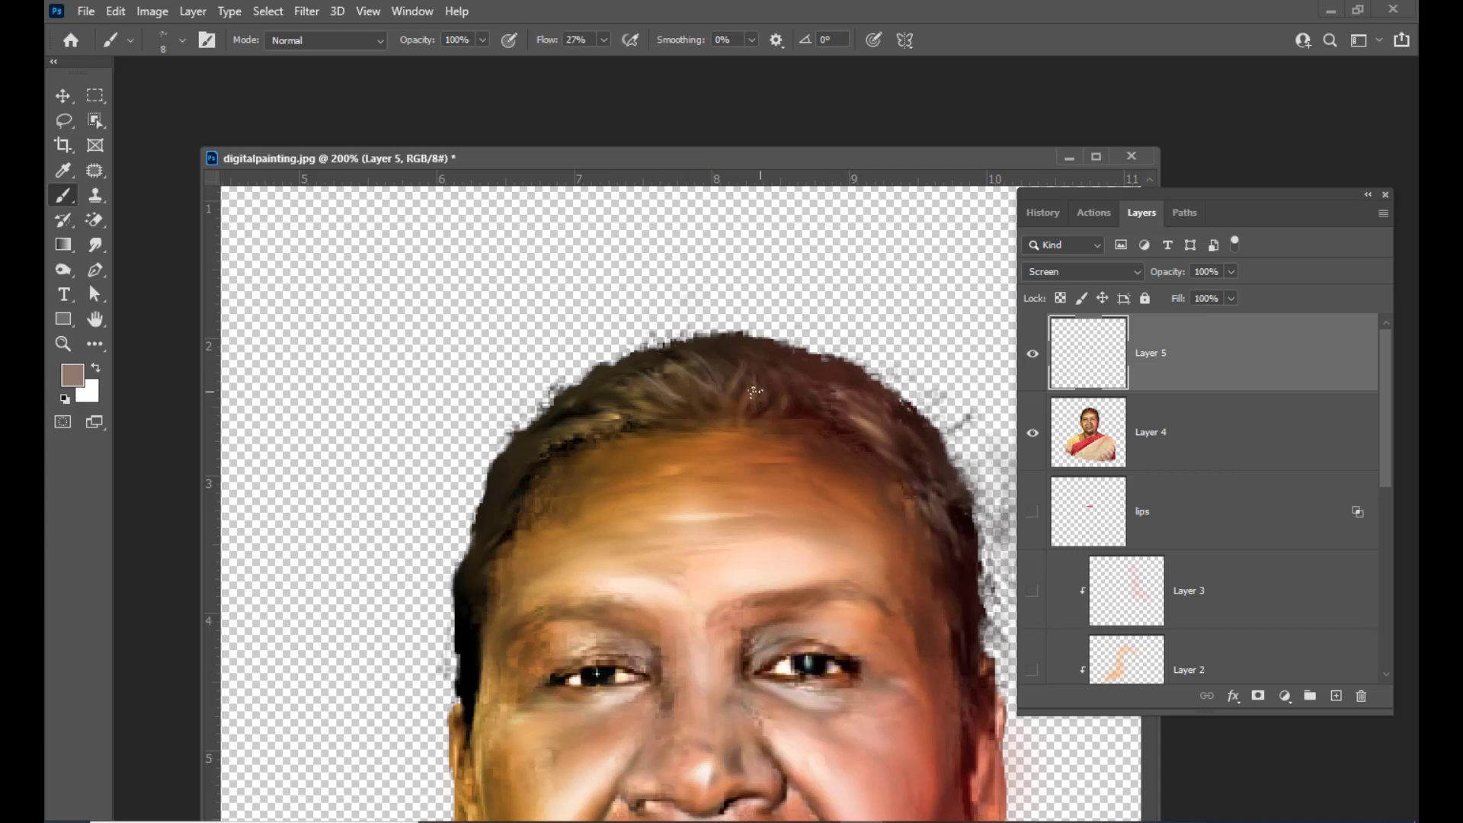
pyautogui.moveTo(729, 395)
pyautogui.mouseDown()
pyautogui.moveTo(745, 361)
pyautogui.moveTo(792, 365)
pyautogui.moveTo(745, 395)
pyautogui.moveTo(785, 364)
pyautogui.mouseUp()
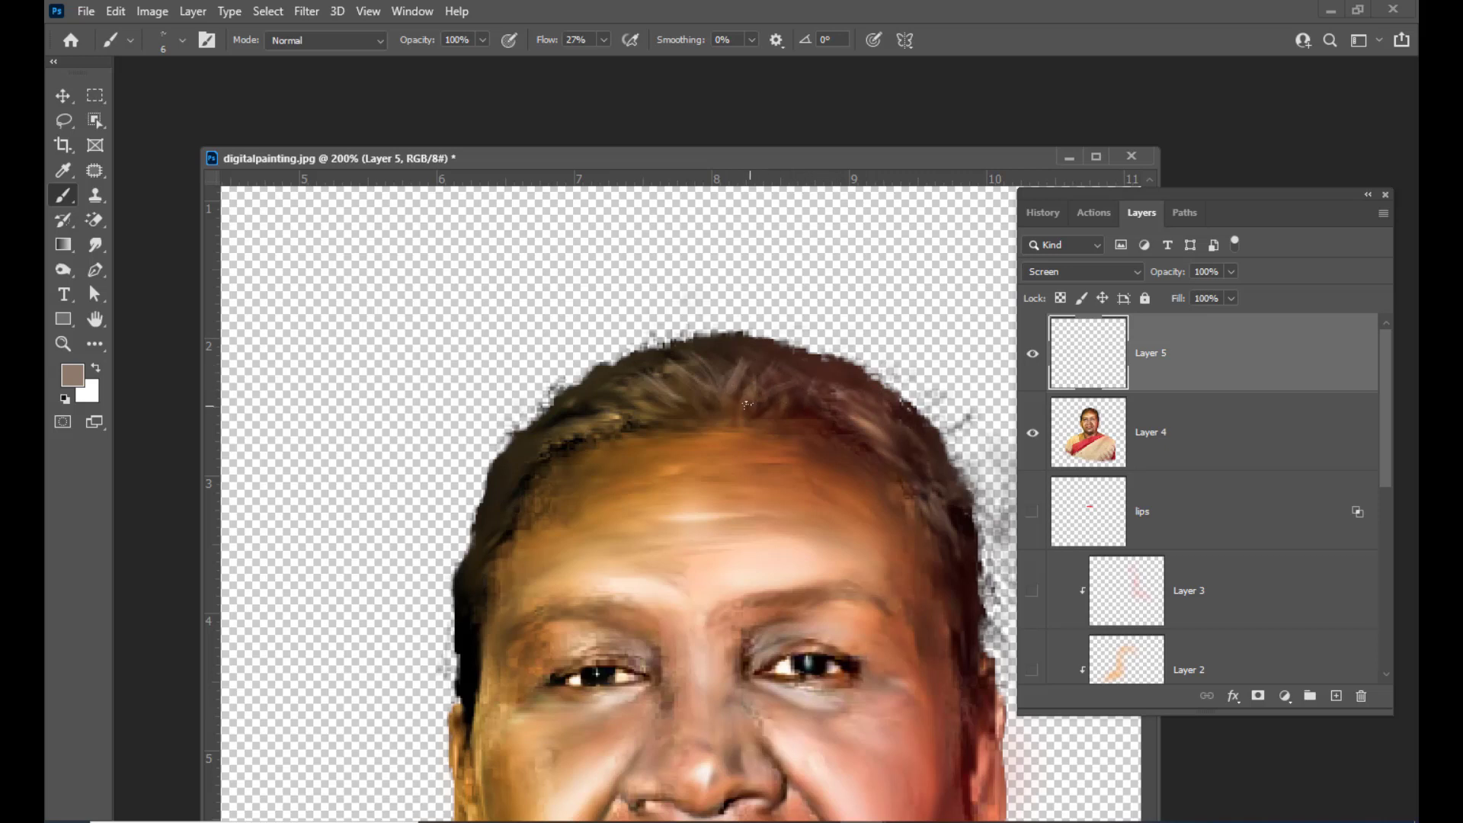
pyautogui.moveTo(747, 404); pyautogui.dragTo(756, 365)
pyautogui.moveTo(847, 397)
pyautogui.mouseDown()
pyautogui.moveTo(881, 428)
pyautogui.moveTo(872, 401)
pyautogui.mouseUp()
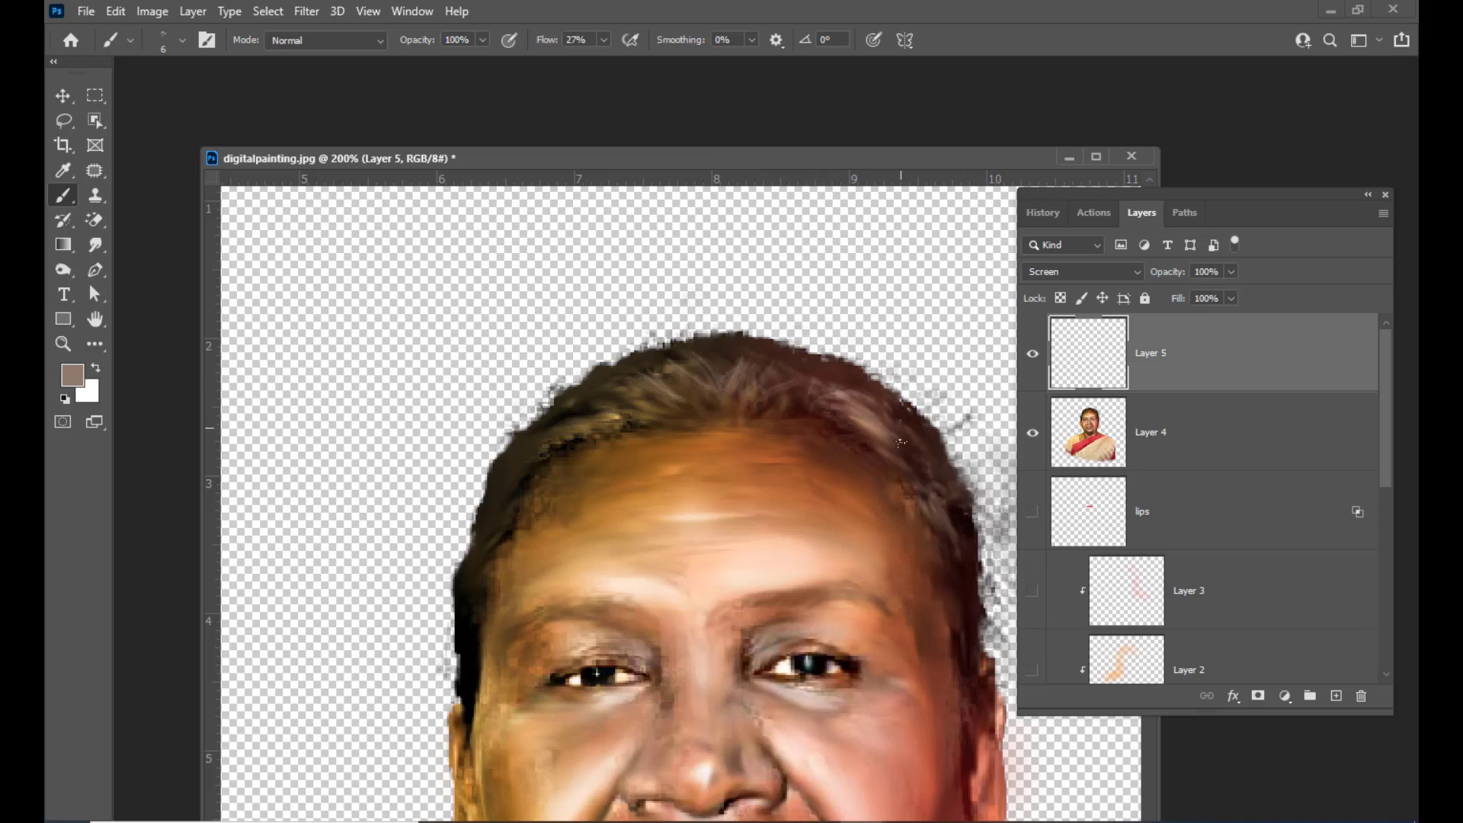
pyautogui.moveTo(905, 462); pyautogui.dragTo(932, 505)
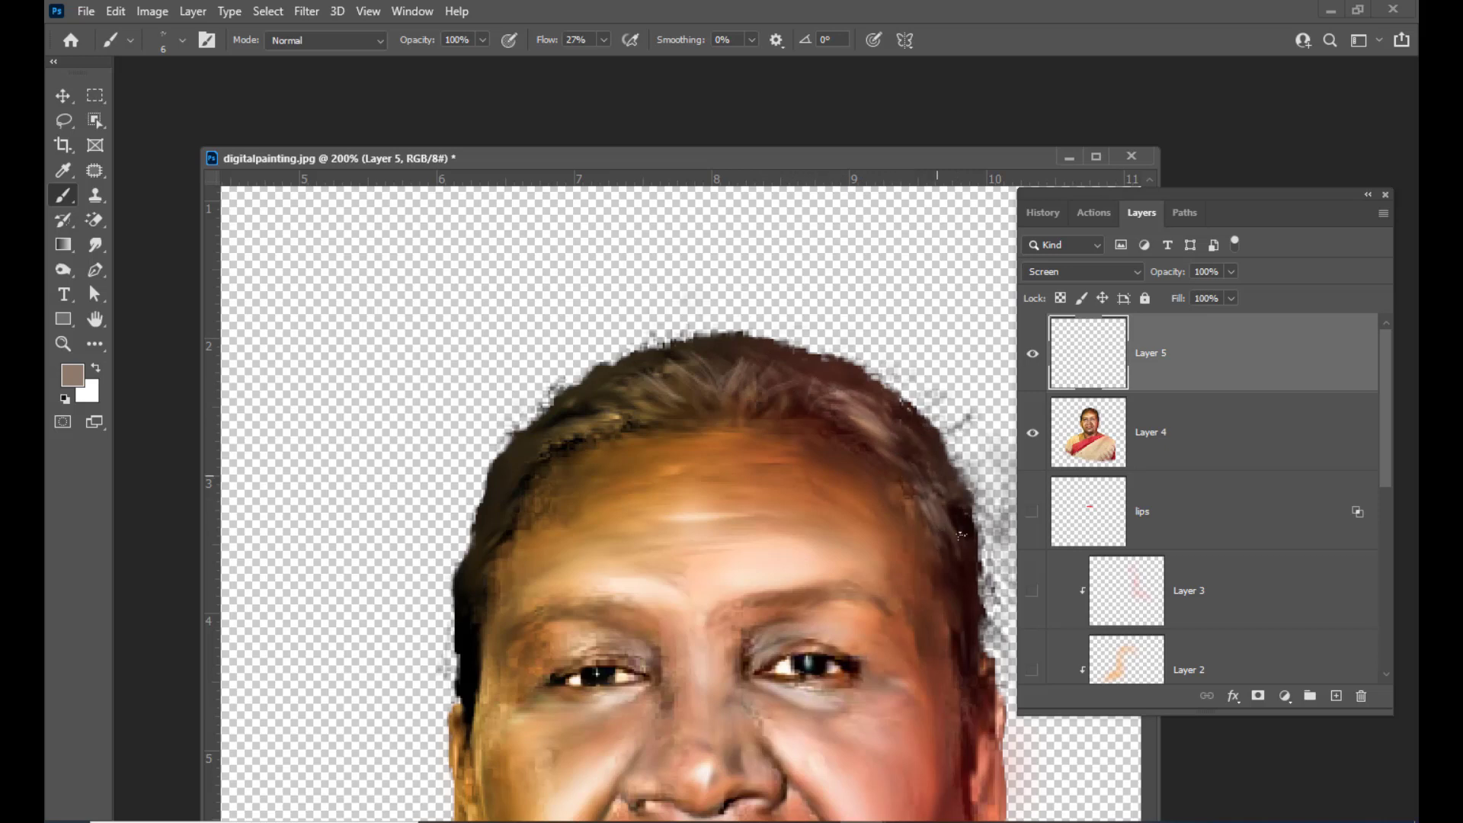
pyautogui.moveTo(579, 428); pyautogui.dragTo(556, 443)
pyautogui.moveTo(600, 407)
pyautogui.mouseDown()
pyautogui.moveTo(532, 446)
pyautogui.moveTo(515, 464)
pyautogui.mouseUp()
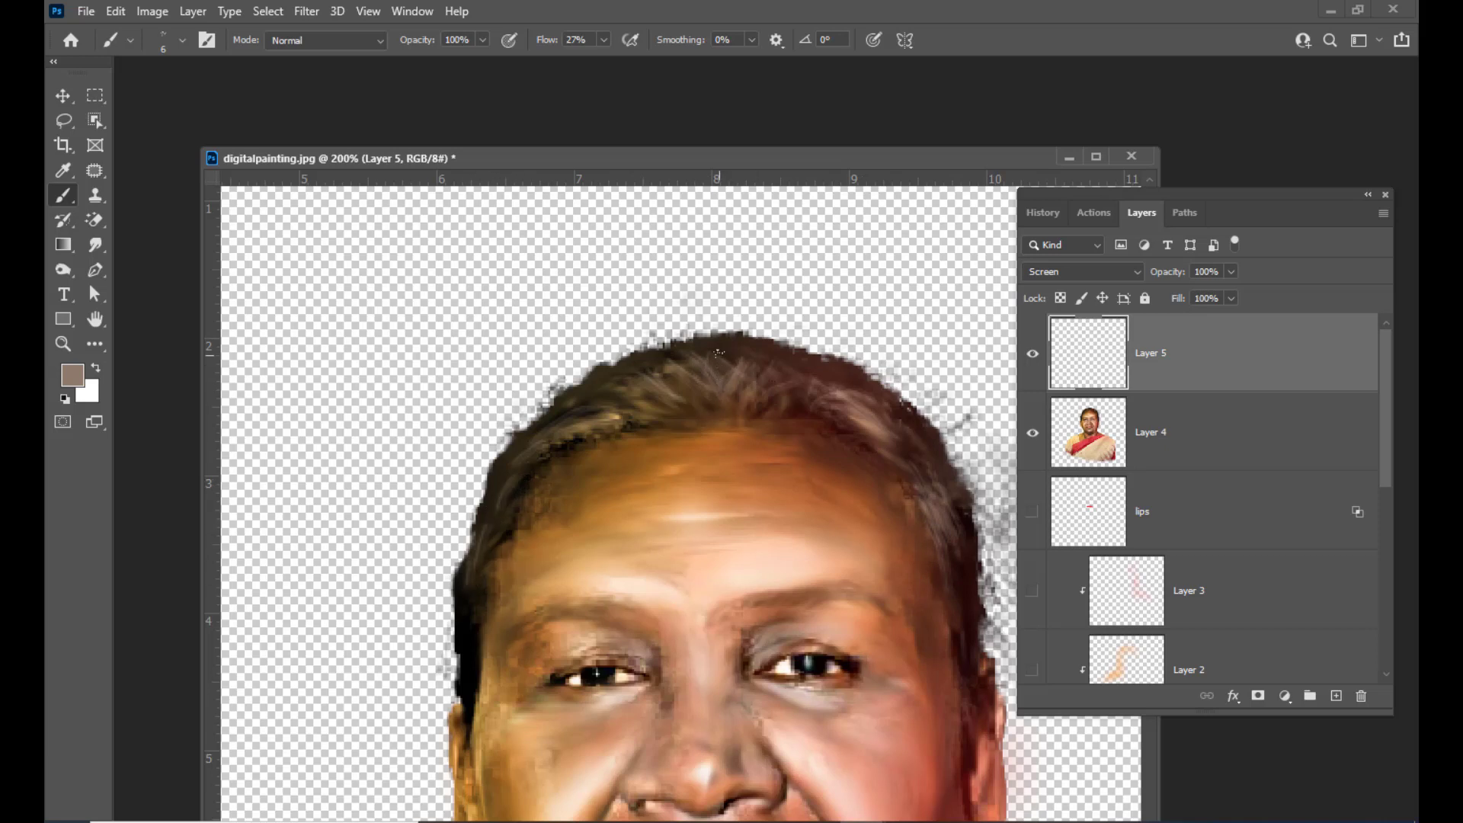
pyautogui.scroll(-3, 774, 379)
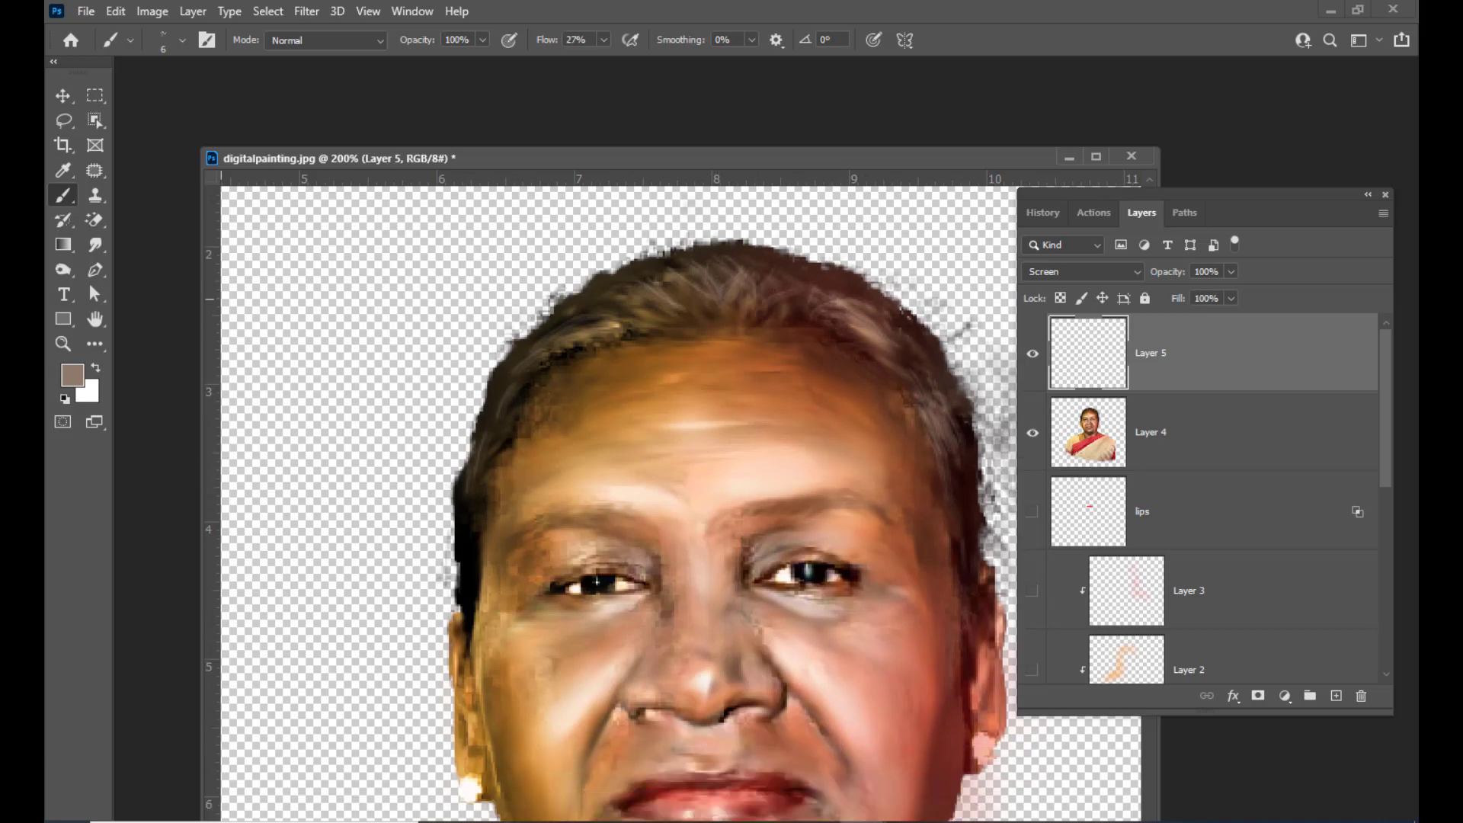
pyautogui.scroll(3, 866, 254)
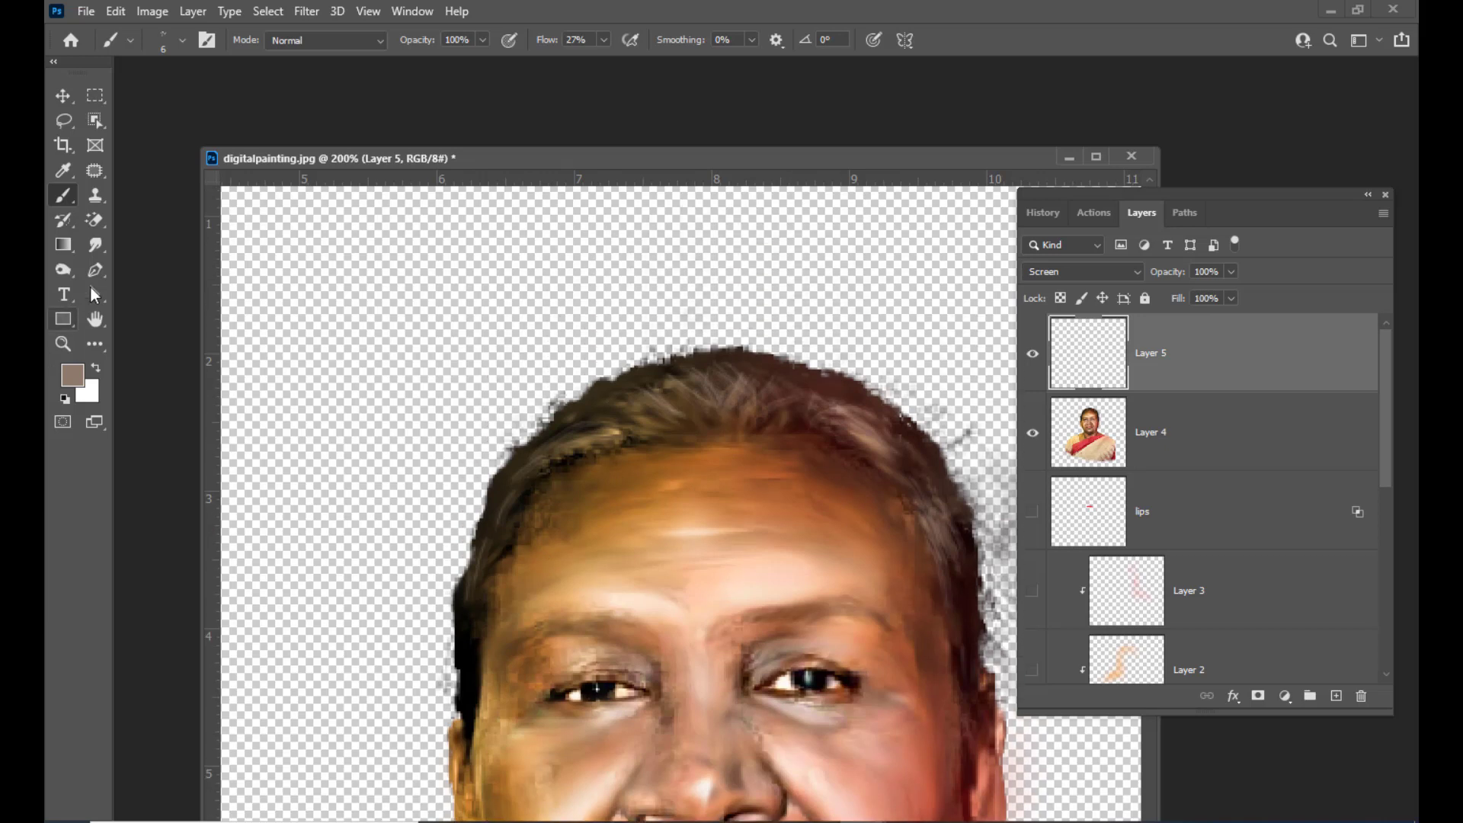
# Switch to the Blur tool with a 20 px brush and add a new empty layer on top
pyautogui.click(96, 247)
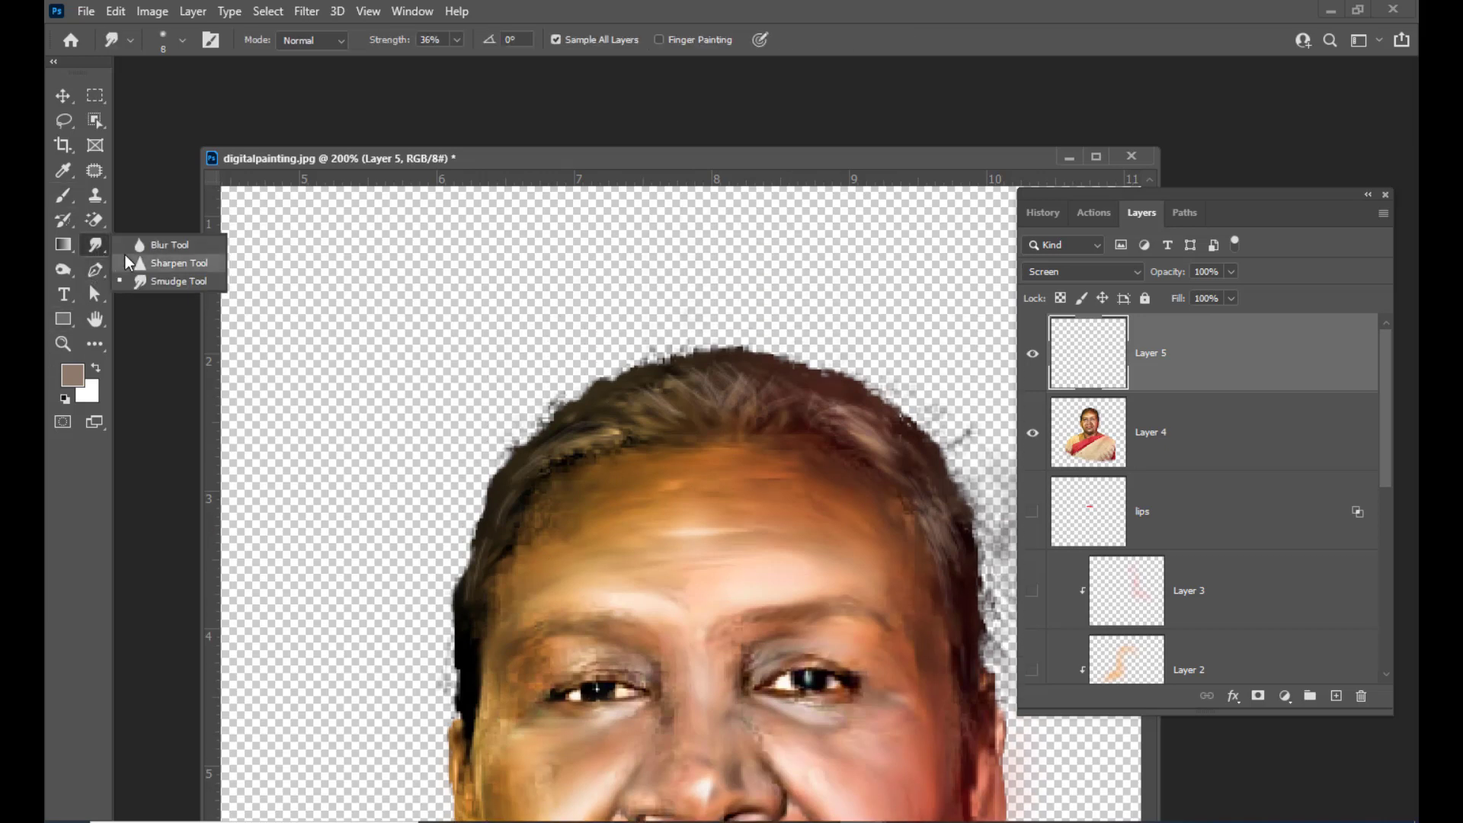
pyautogui.click(156, 245)
pyautogui.moveTo(701, 161); pyautogui.dragTo(681, 161)
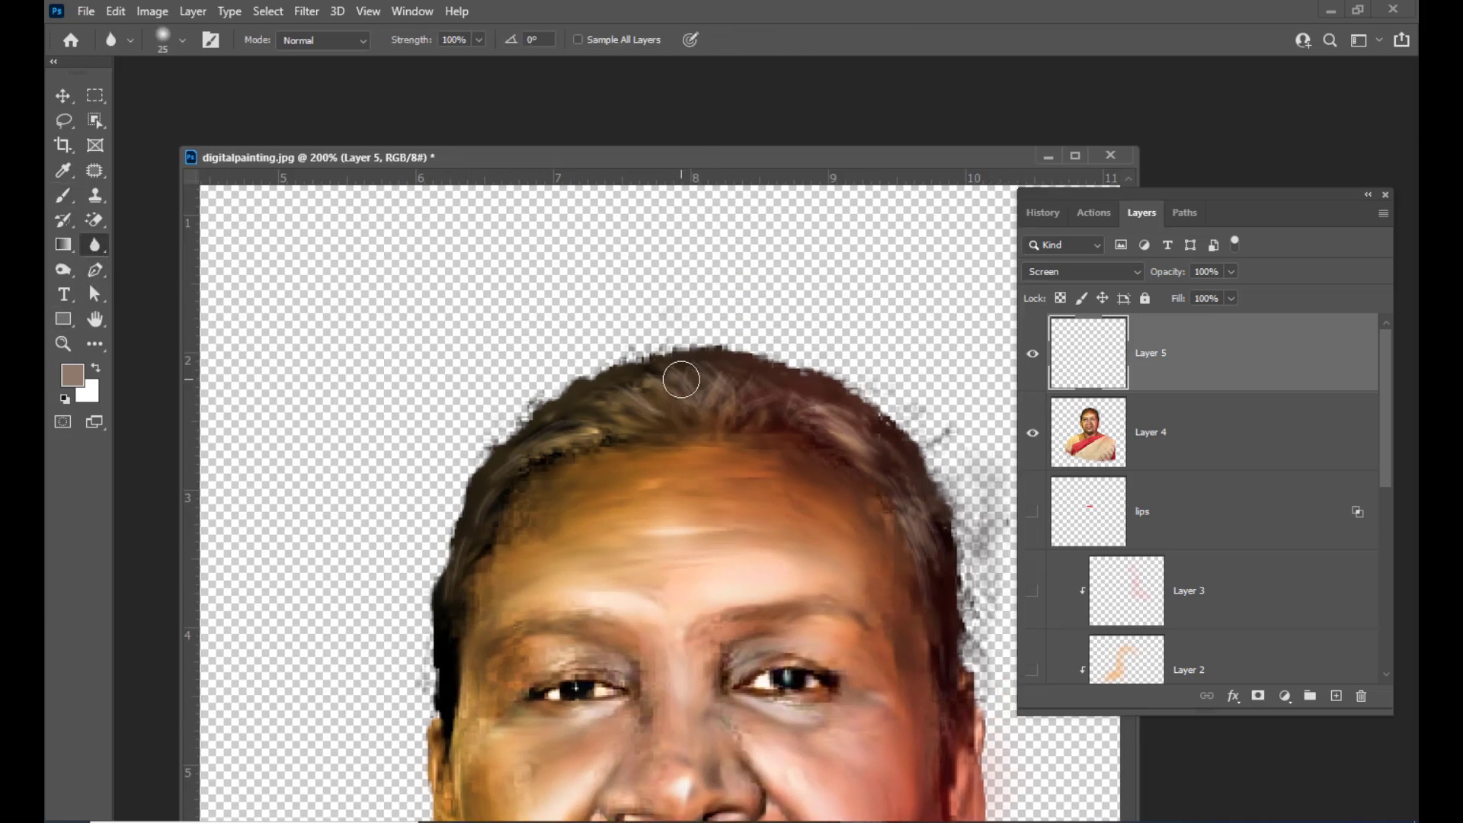
pyautogui.press('[')
pyautogui.press('[')
pyautogui.press('[')
pyautogui.press(']')
pyautogui.press(']')
pyautogui.click(1336, 696)
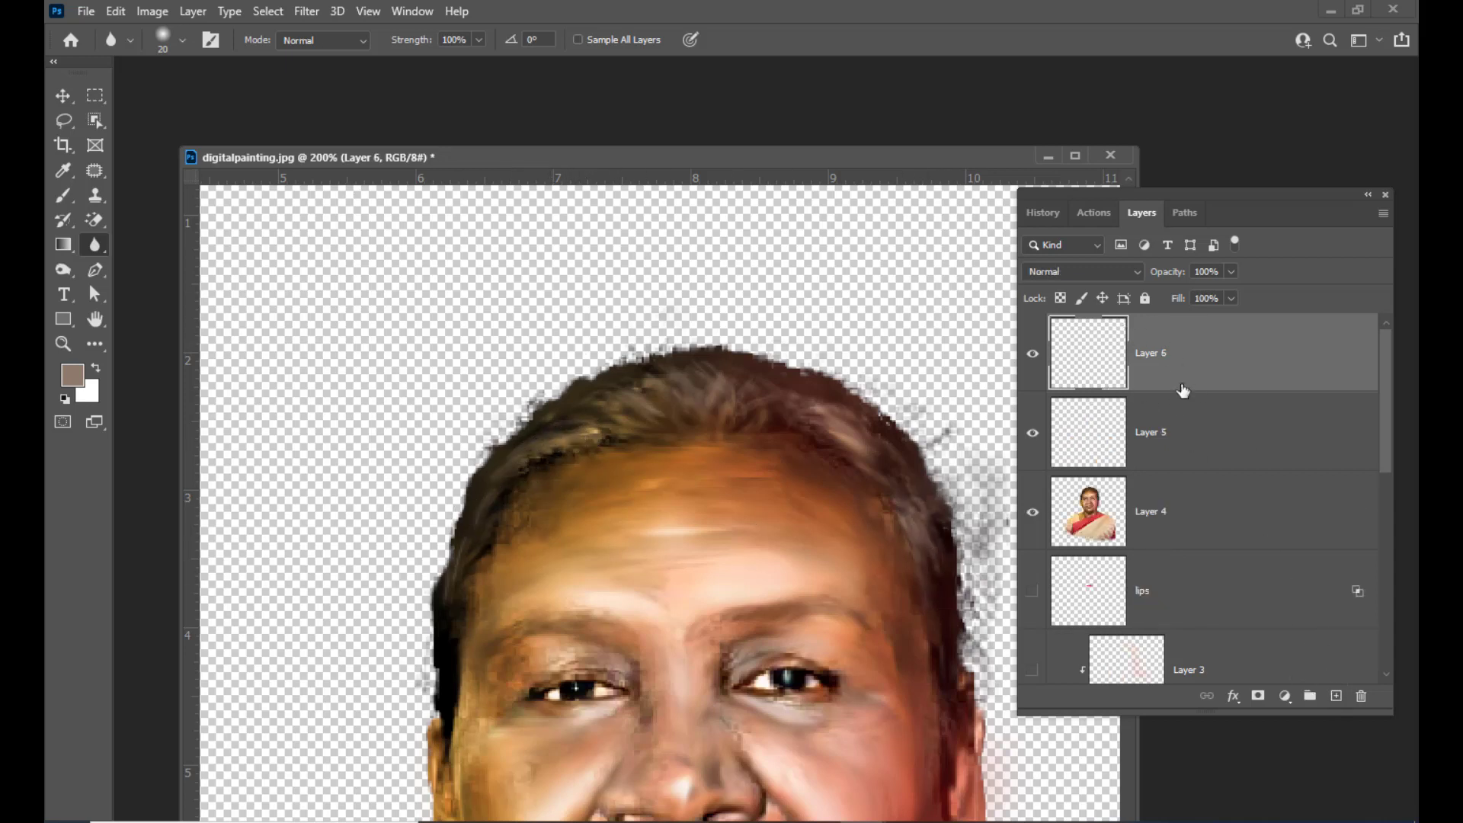
# Switch back to the Brush tool and set the foreground colour to a dark brown, #1f160e, sampled from the hair
pyautogui.moveTo(1150, 195); pyautogui.dragTo(1175, 197)
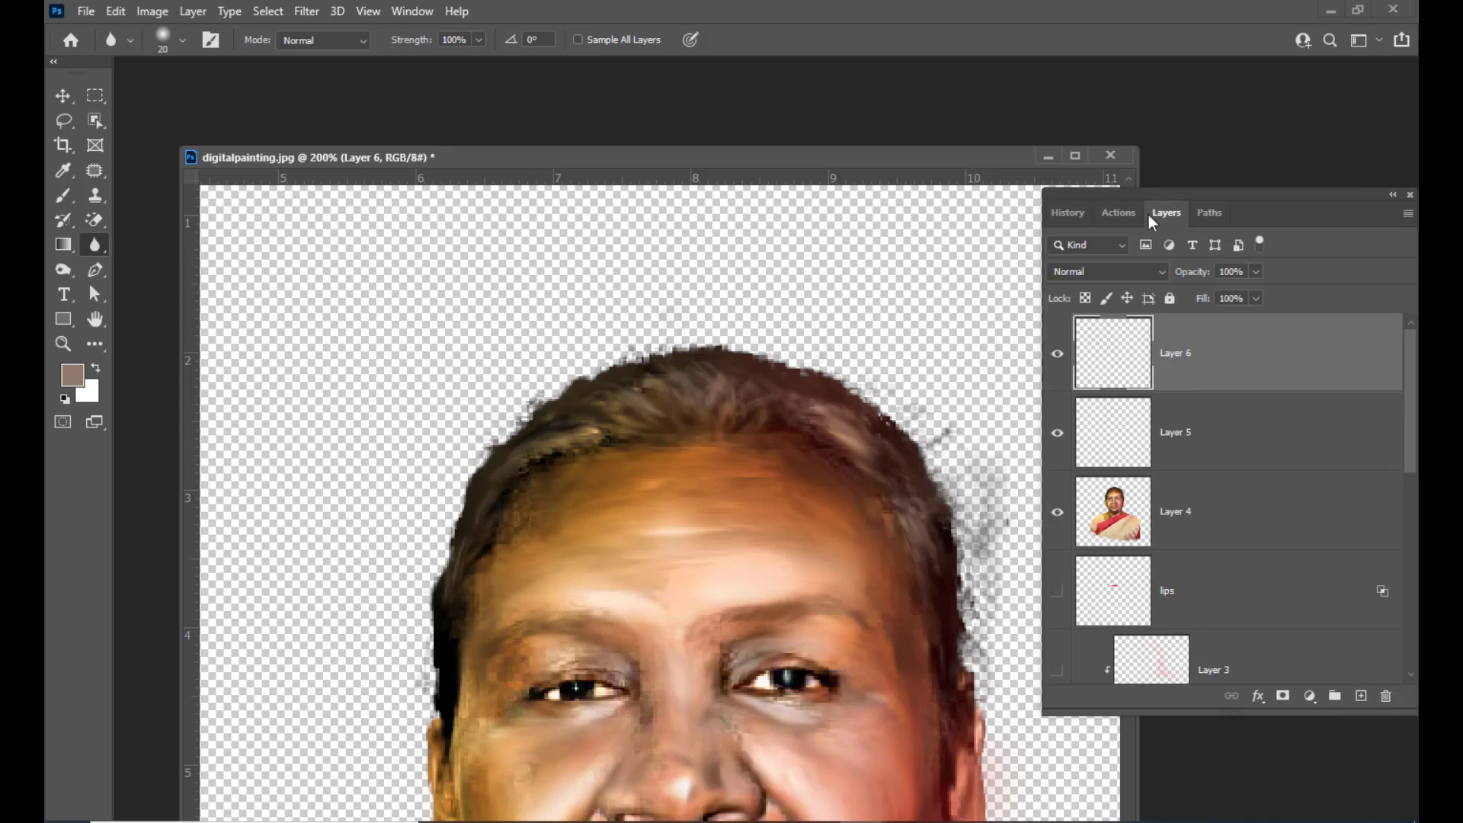
pyautogui.moveTo(491, 158)
pyautogui.mouseDown()
pyautogui.moveTo(505, 145)
pyautogui.moveTo(425, 139)
pyautogui.mouseUp()
pyautogui.click(63, 197)
pyautogui.click(116, 195)
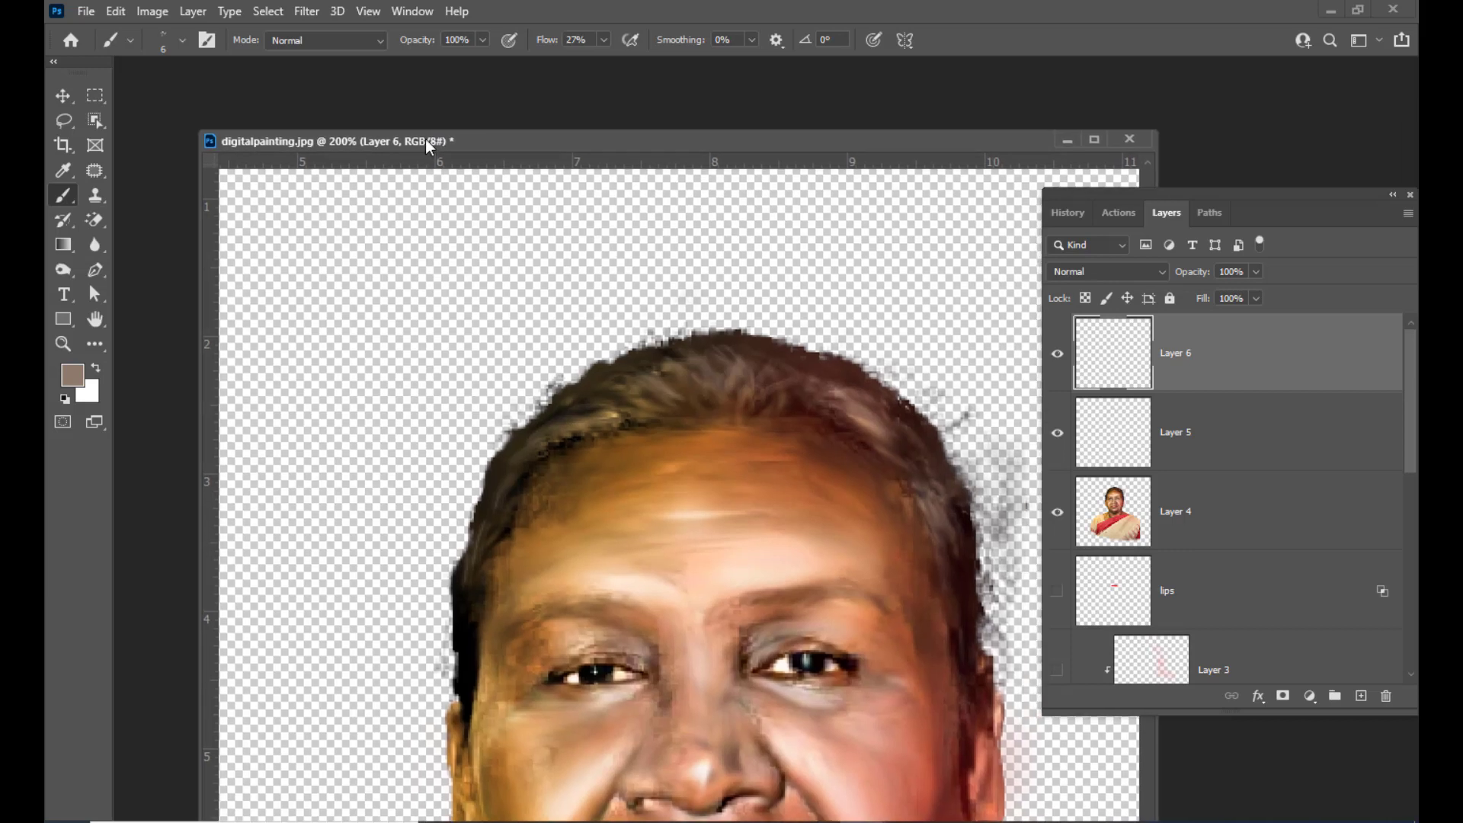
pyautogui.moveTo(639, 138); pyautogui.dragTo(604, 150)
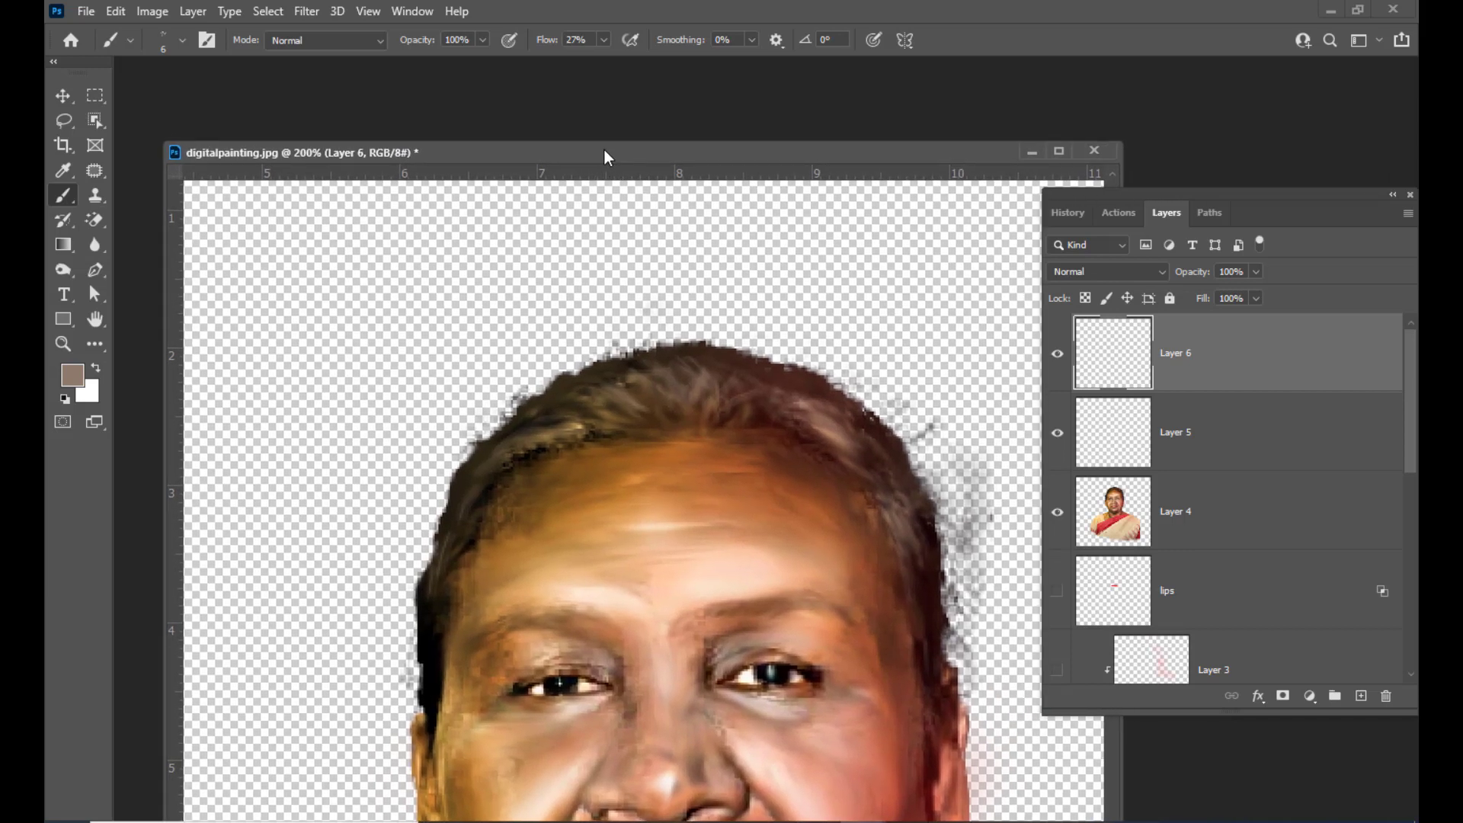
pyautogui.click(72, 375)
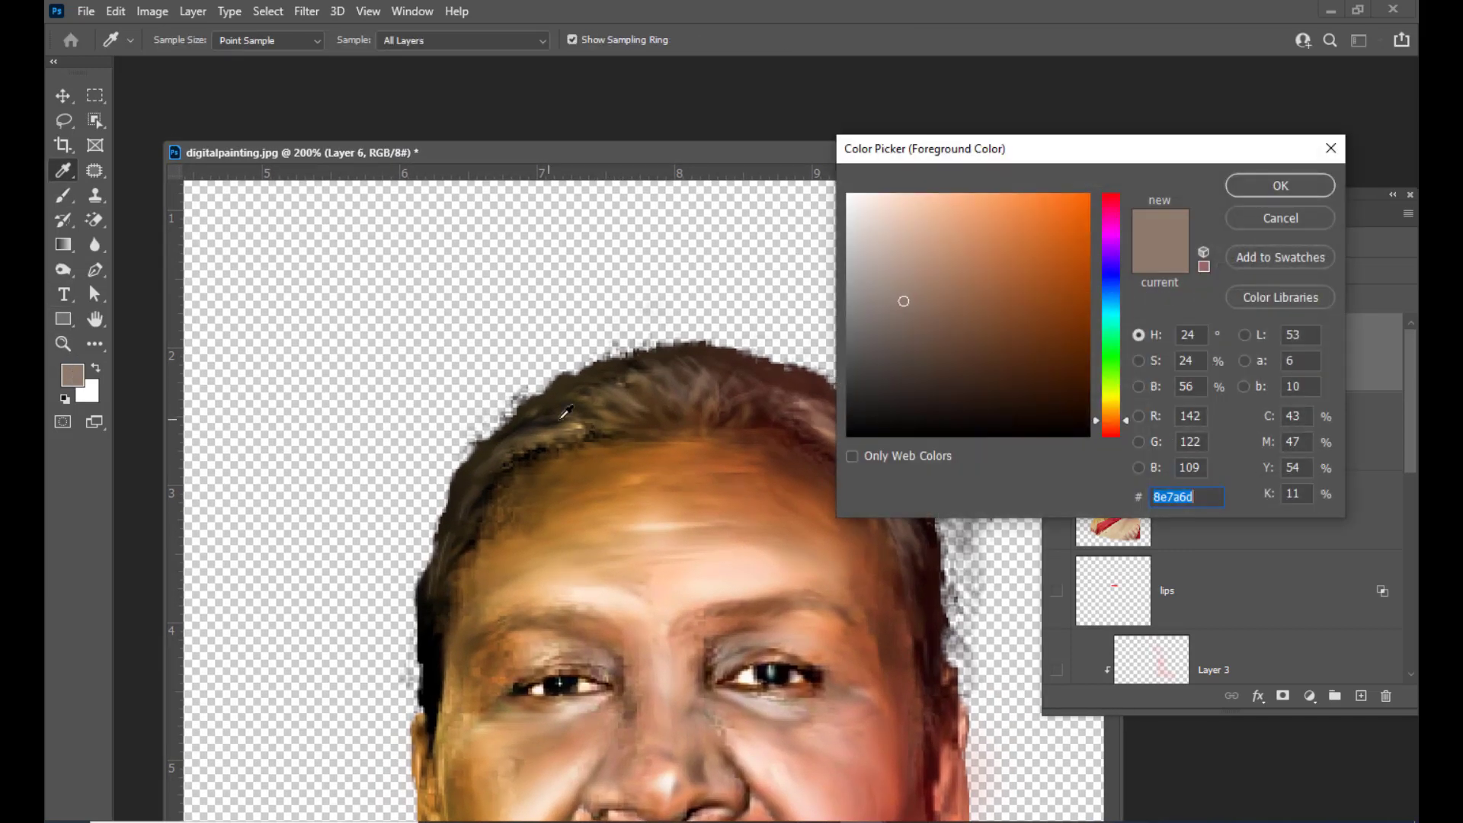
pyautogui.click(642, 359)
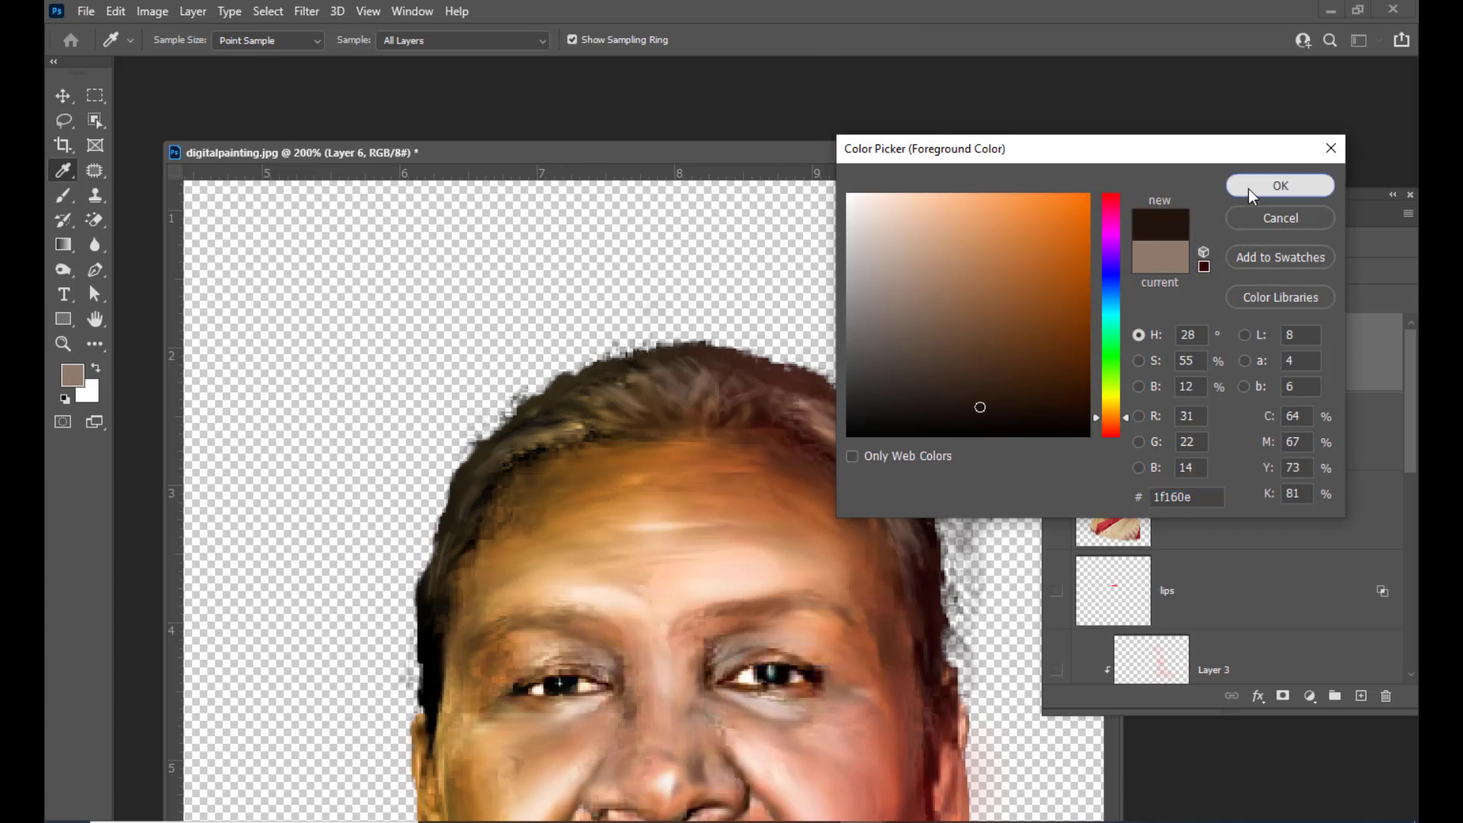
pyautogui.click(1250, 187)
# Paint dark strands over the hair on the new layer with the Stipple 12 pixels brush
pyautogui.press('b')
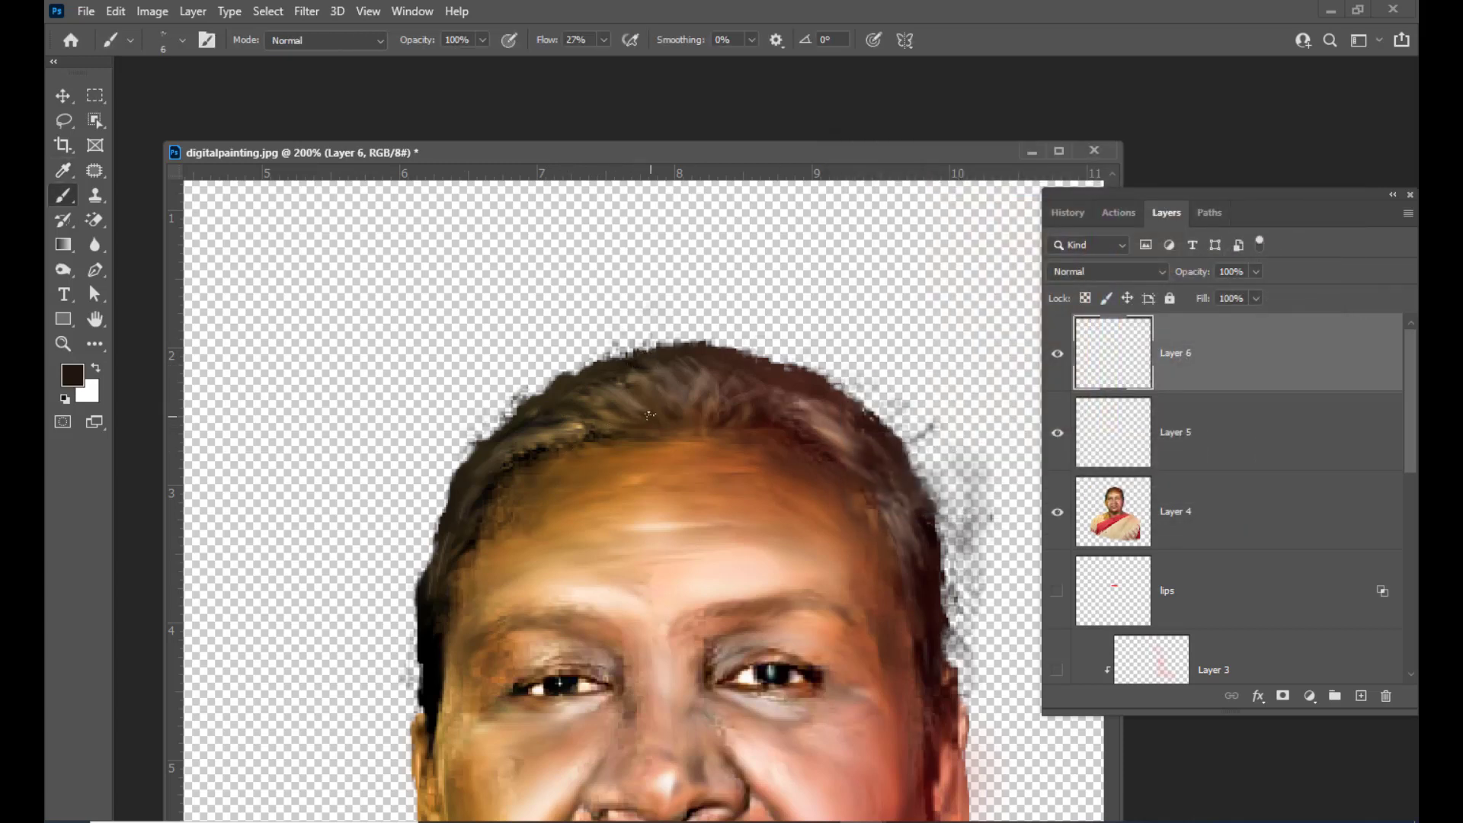
pyautogui.click(182, 40)
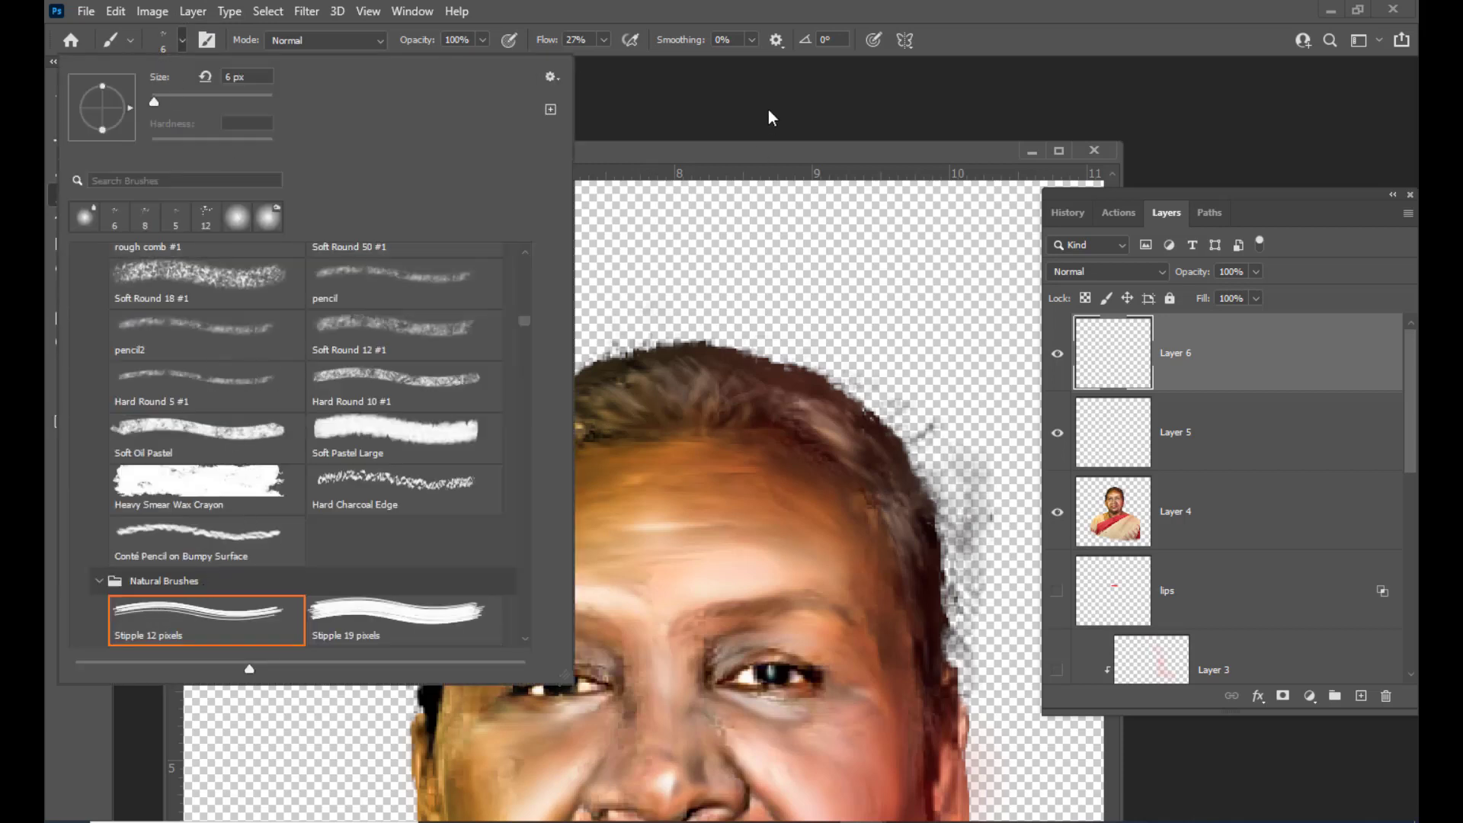
pyautogui.click(730, 160)
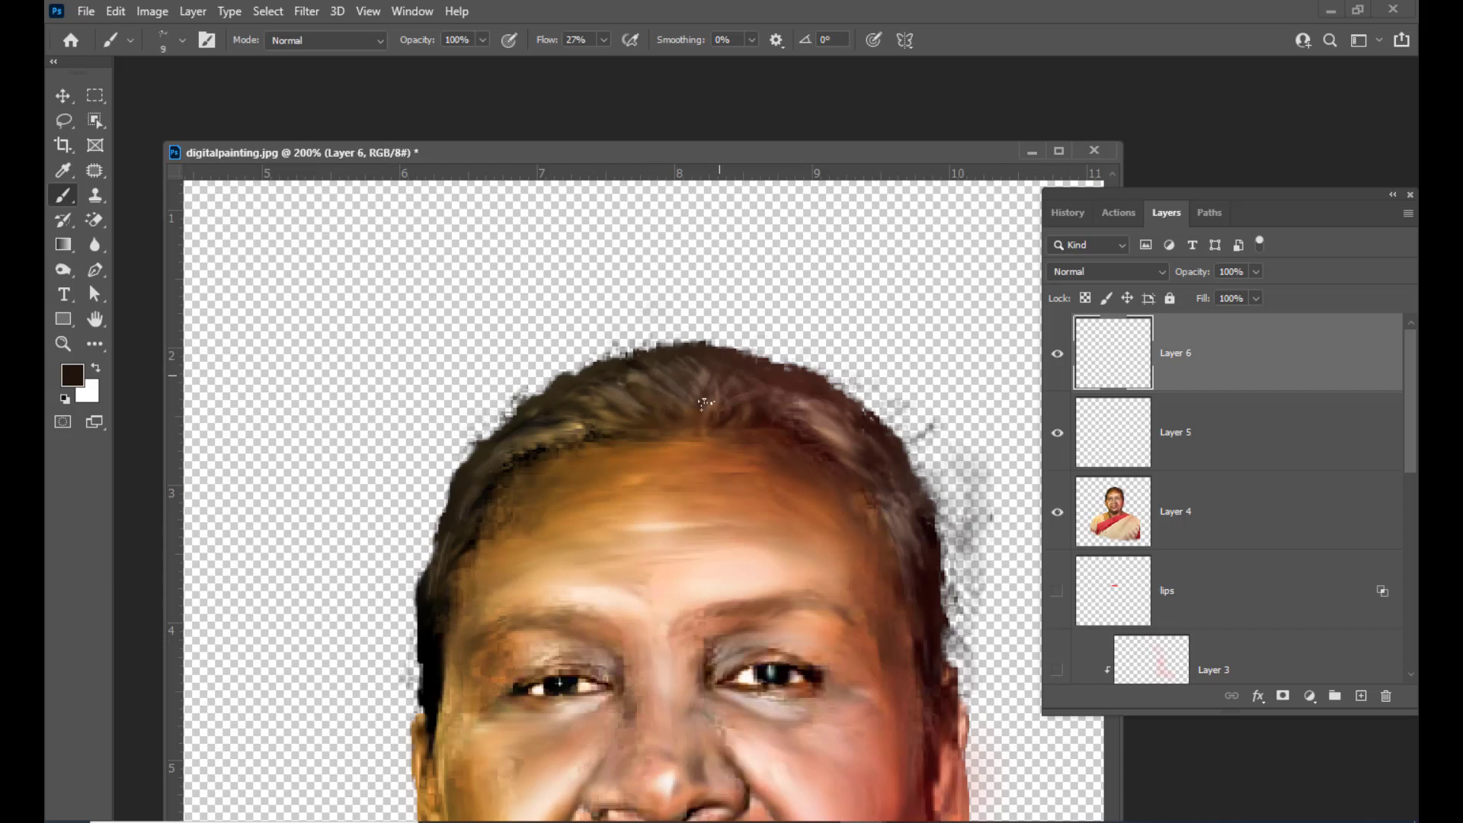
pyautogui.moveTo(722, 402)
pyautogui.mouseDown()
pyautogui.moveTo(858, 427)
pyautogui.moveTo(803, 426)
pyautogui.moveTo(878, 466)
pyautogui.moveTo(850, 441)
pyautogui.moveTo(923, 573)
pyautogui.mouseUp()
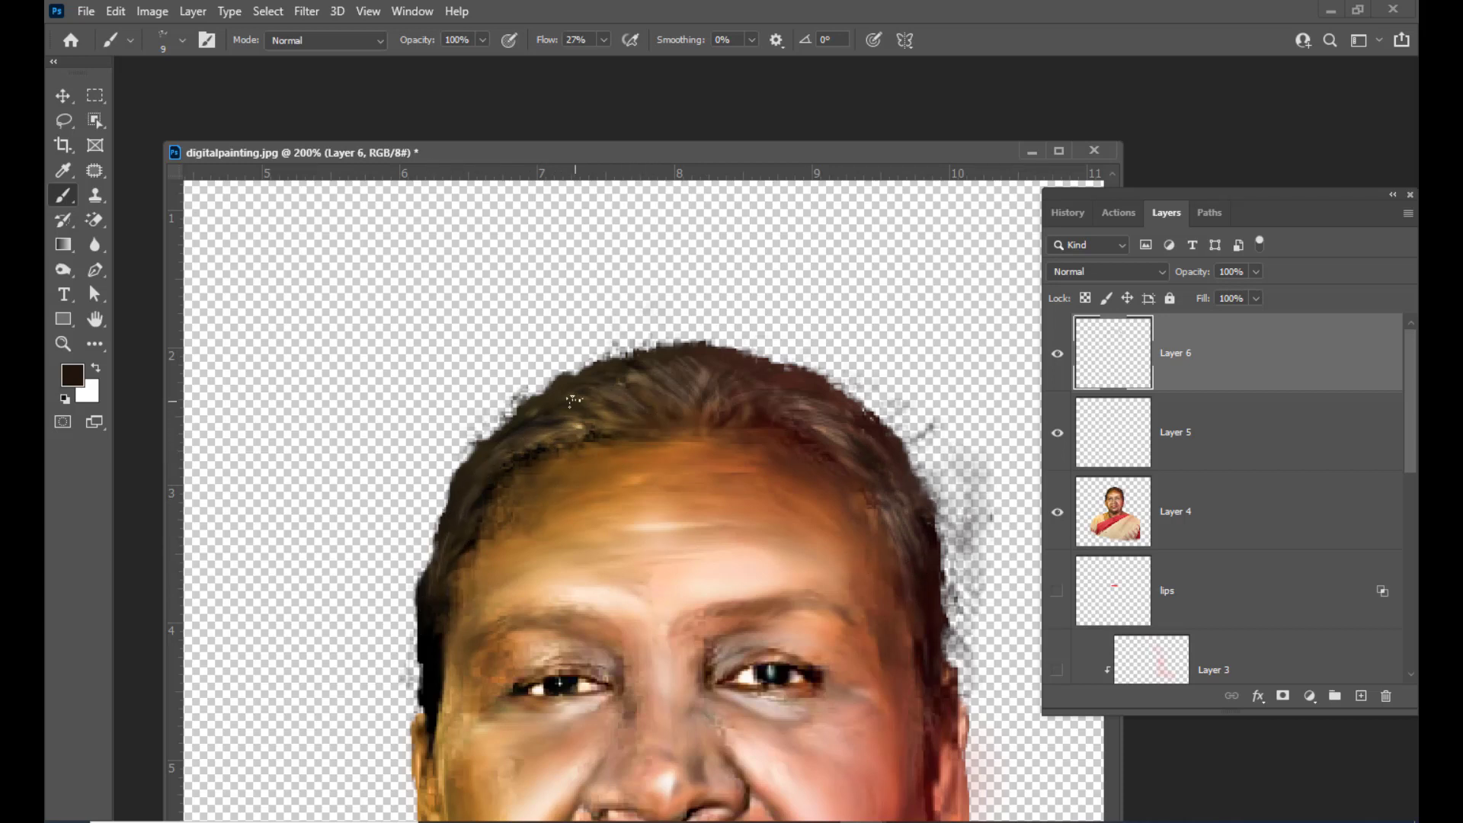
# Reduce the brush to 8 px and paint dark strokes along both eyebrows
pyautogui.press(']')
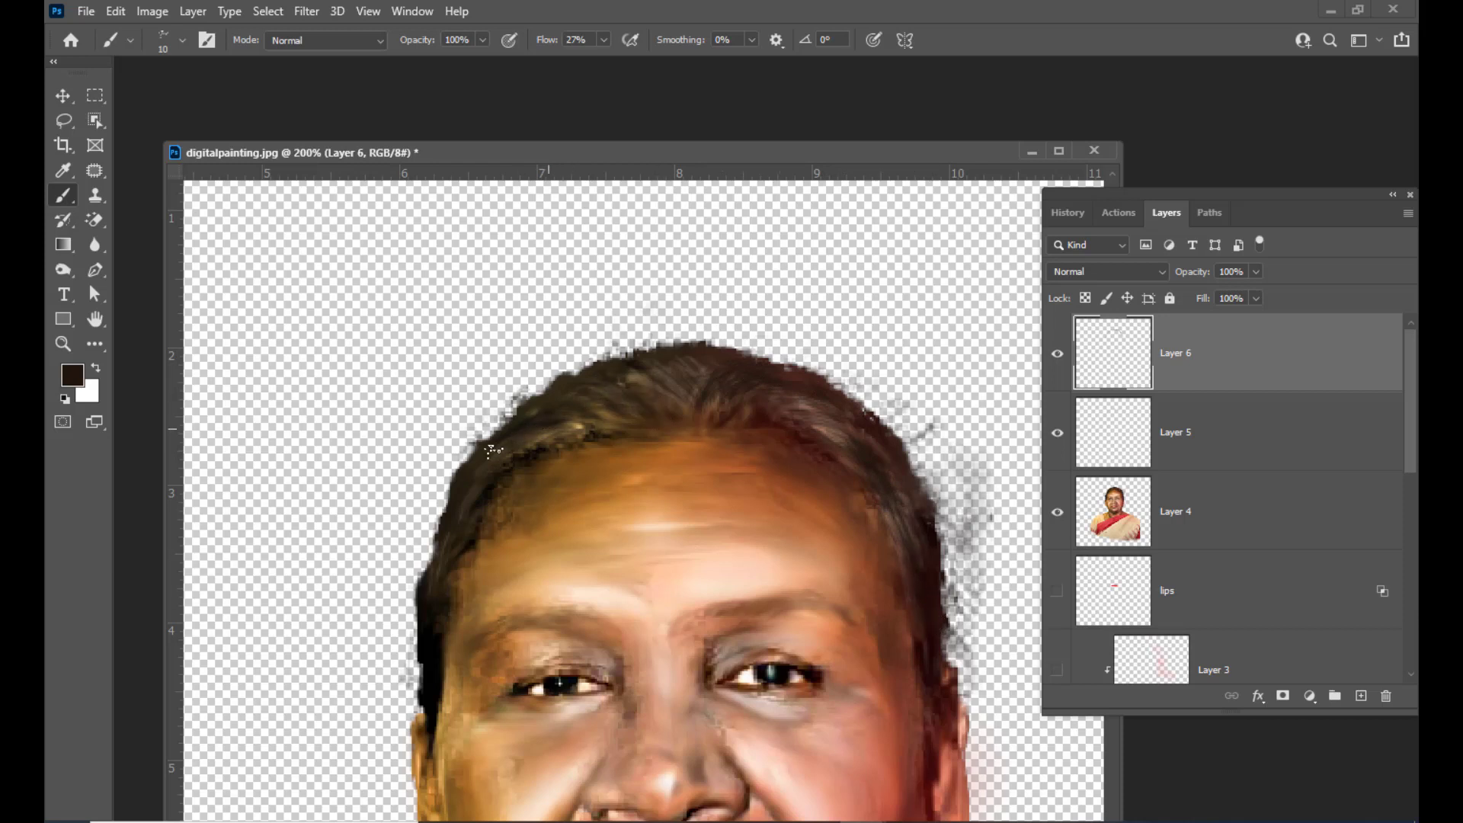
pyautogui.scroll(-5, 560, 441)
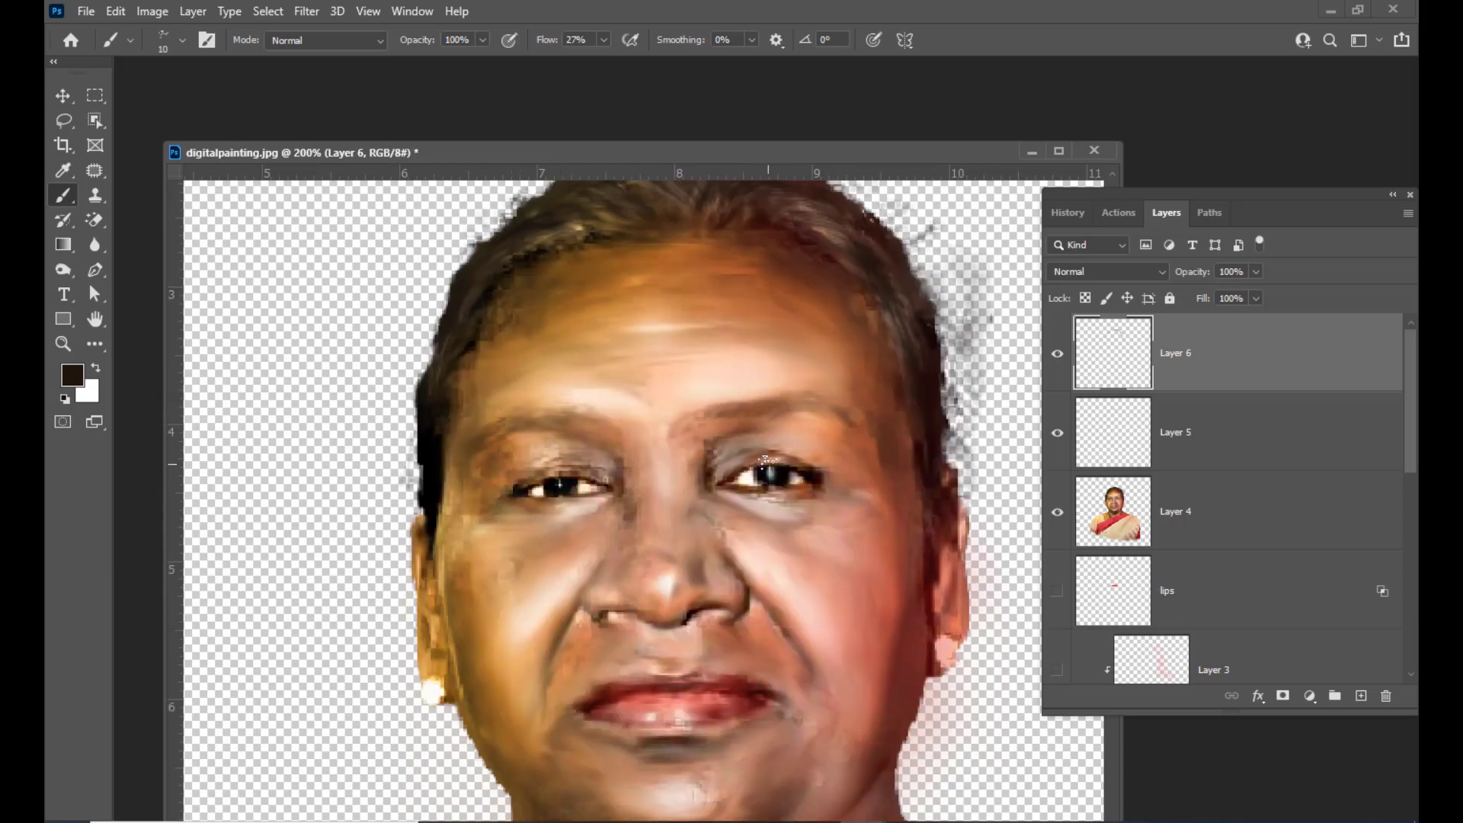
pyautogui.press('[')
pyautogui.moveTo(822, 408)
pyautogui.mouseDown()
pyautogui.moveTo(793, 401)
pyautogui.moveTo(712, 410)
pyautogui.moveTo(828, 404)
pyautogui.moveTo(733, 424)
pyautogui.moveTo(825, 409)
pyautogui.mouseUp()
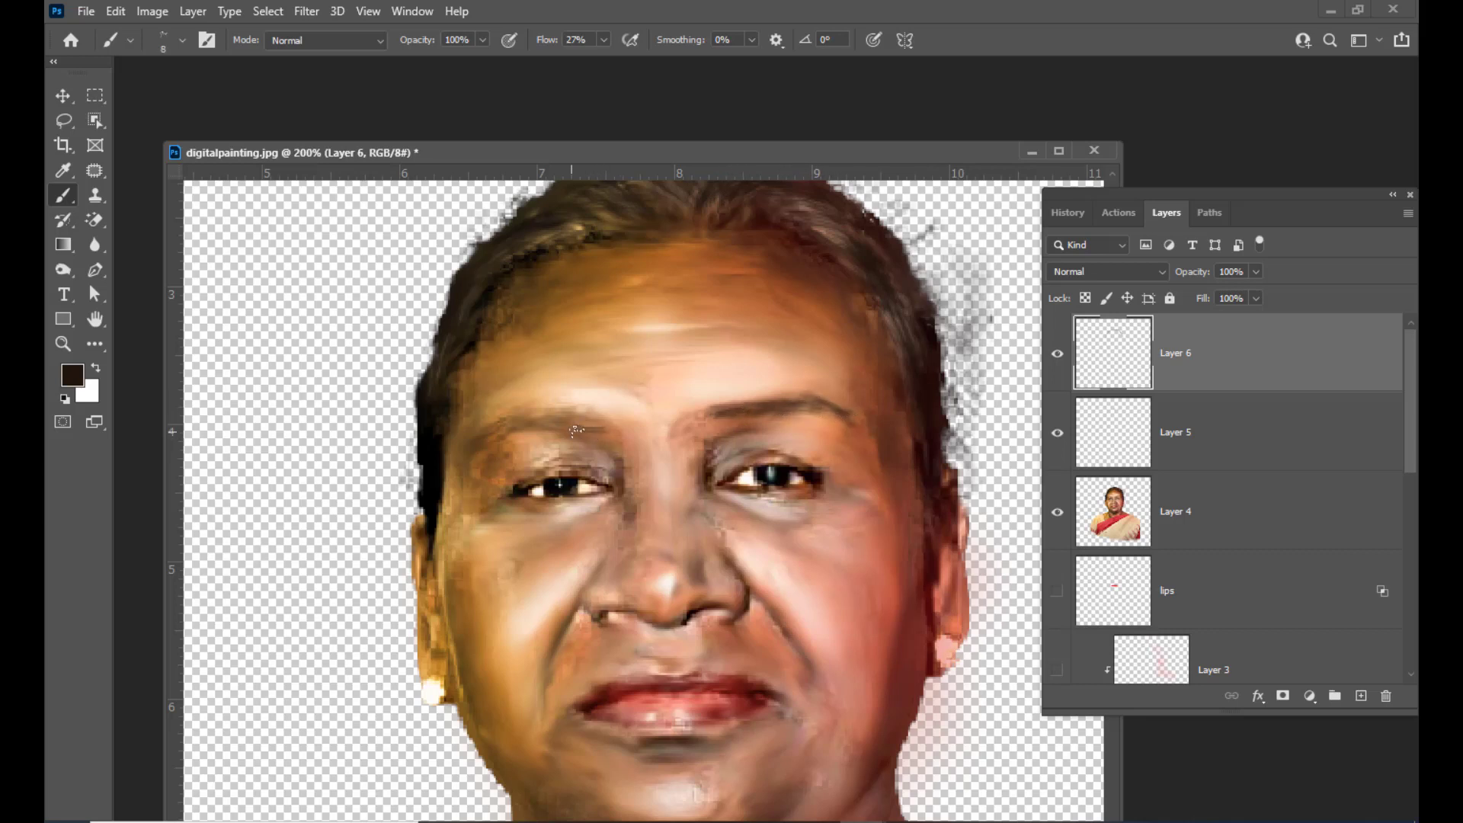
pyautogui.moveTo(540, 414)
pyautogui.mouseDown()
pyautogui.moveTo(483, 440)
pyautogui.moveTo(524, 421)
pyautogui.moveTo(541, 426)
pyautogui.moveTo(513, 426)
pyautogui.moveTo(579, 428)
pyautogui.moveTo(569, 415)
pyautogui.moveTo(611, 424)
pyautogui.moveTo(493, 433)
pyautogui.mouseUp()
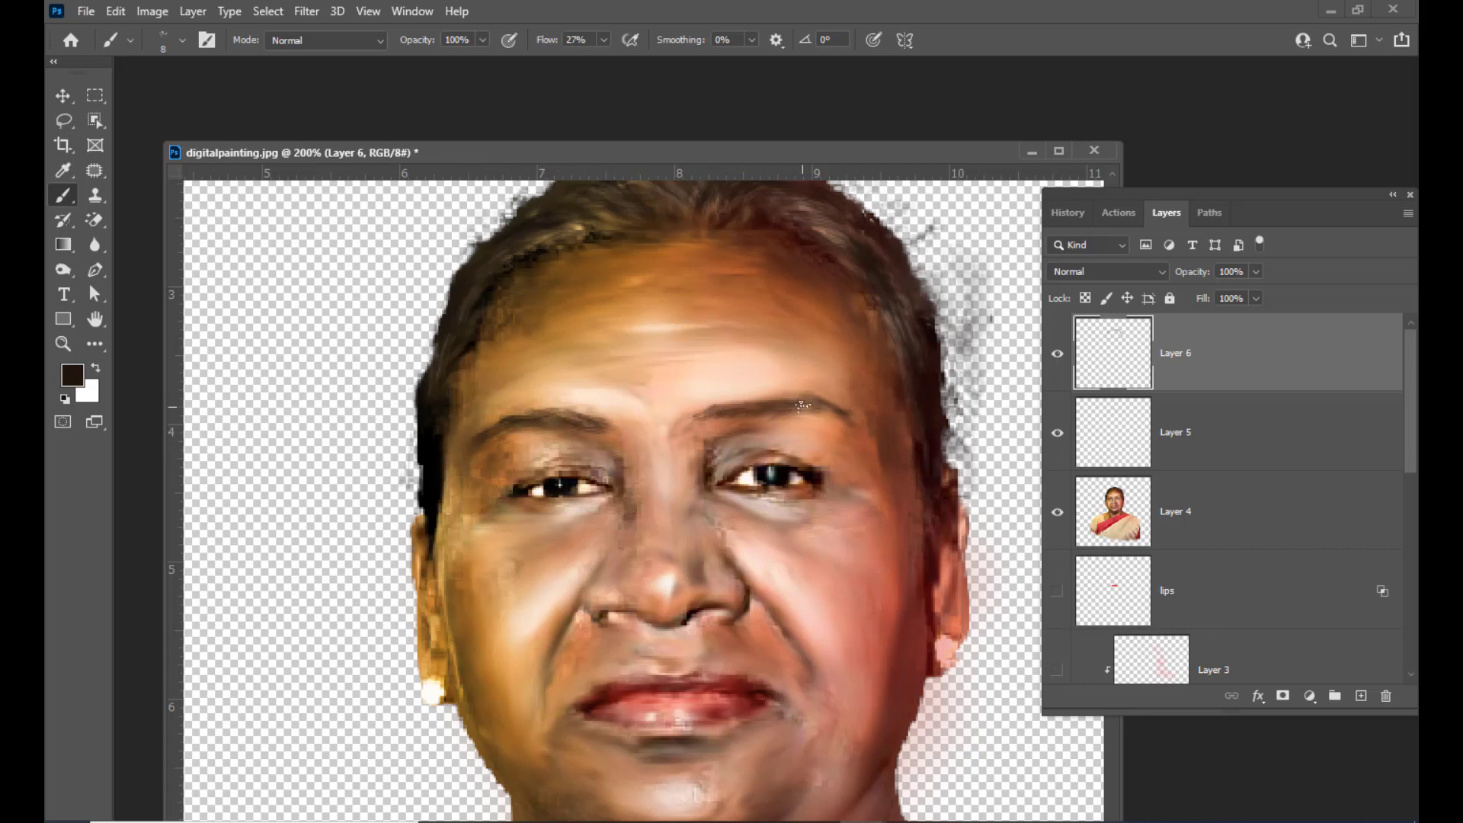
pyautogui.moveTo(803, 406); pyautogui.dragTo(829, 411)
pyautogui.moveTo(757, 415); pyautogui.dragTo(838, 413)
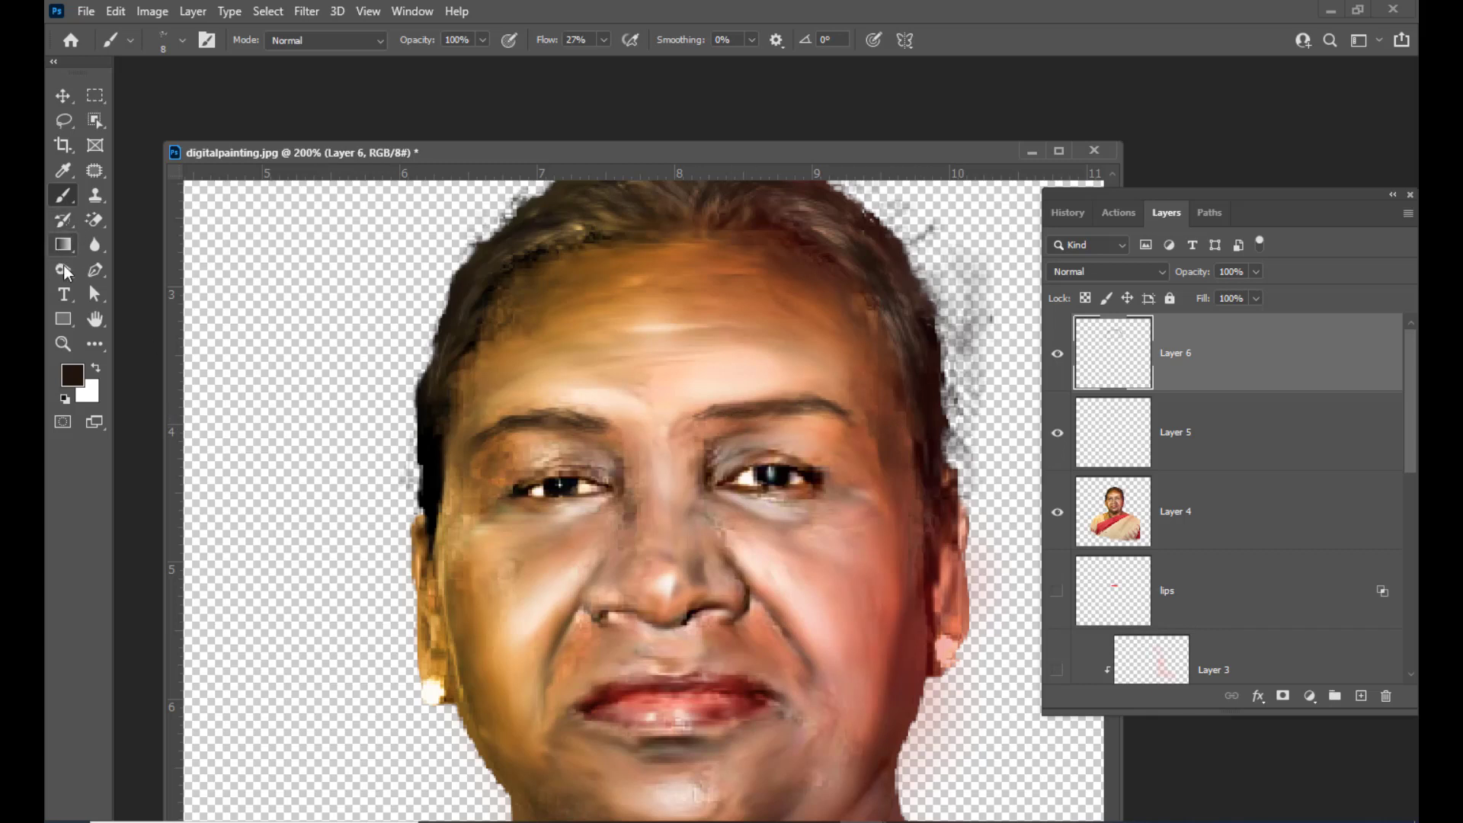
# Switch to the Blur tool and reduce its brush size to 10 px
pyautogui.rightClick(96, 251)
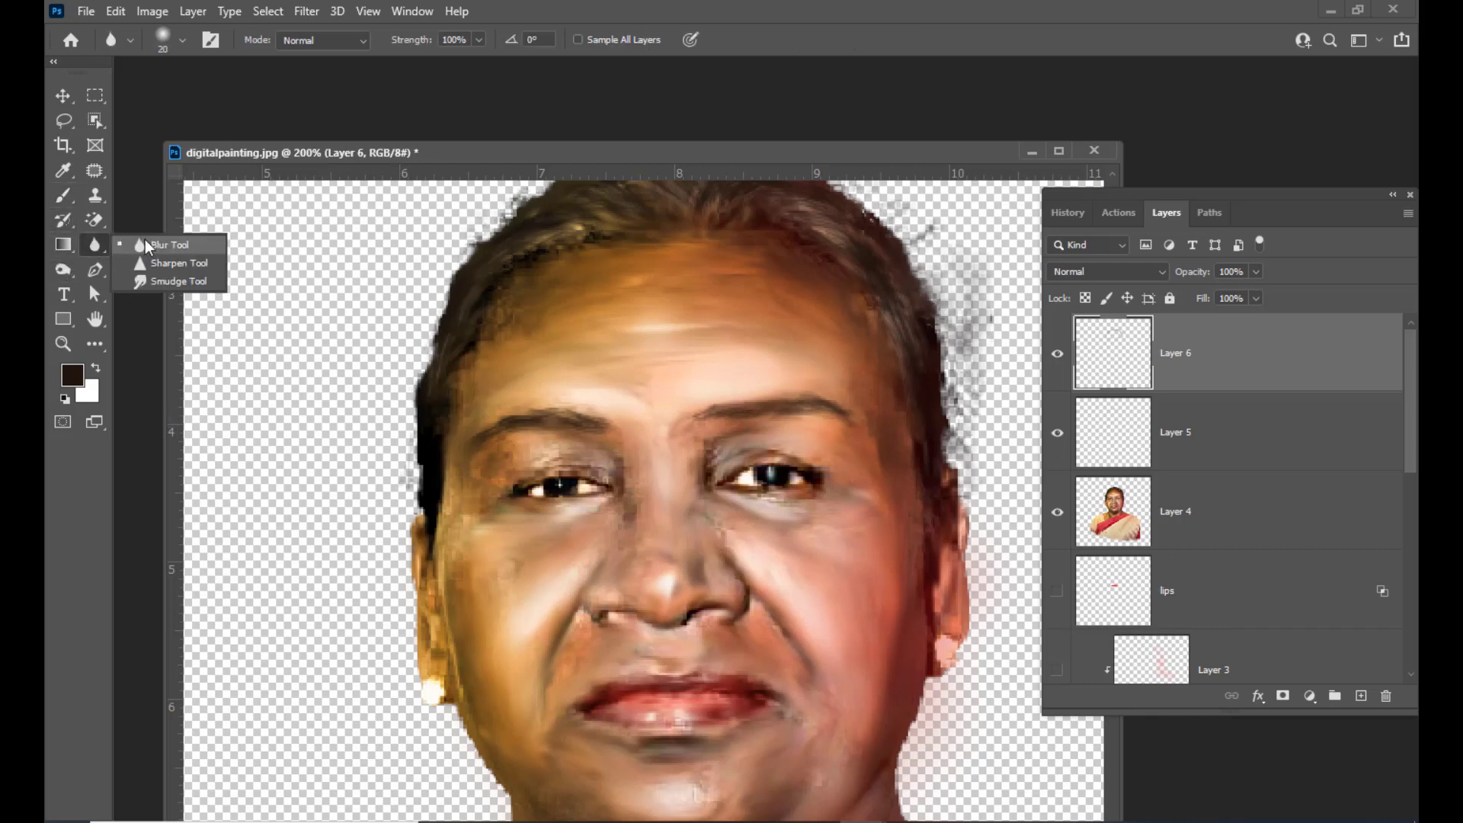
pyautogui.click(149, 244)
pyautogui.press('[')
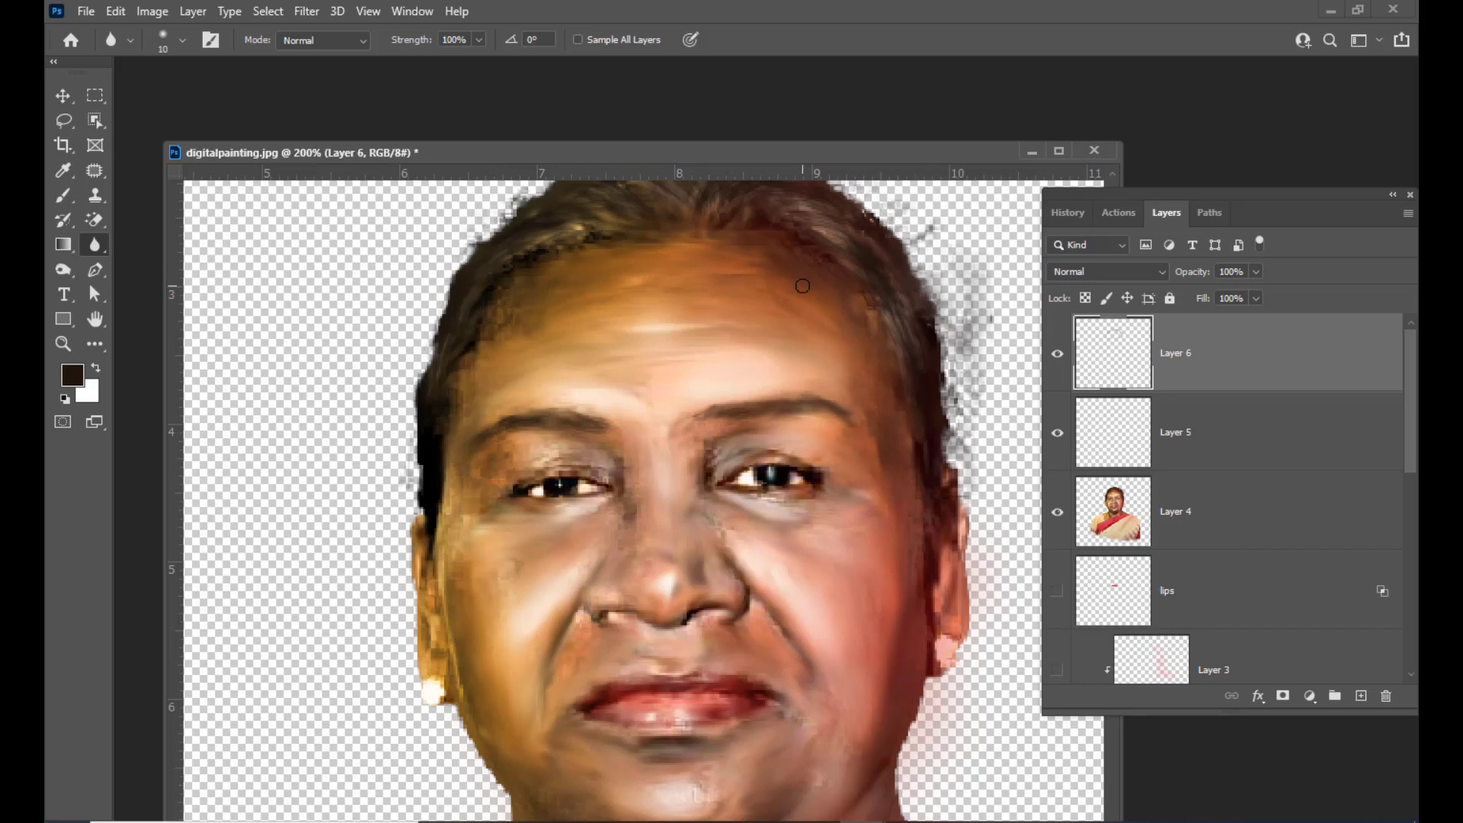
# Zoom out to 100% and review the whole portrait
pyautogui.scroll(2, 803, 287)
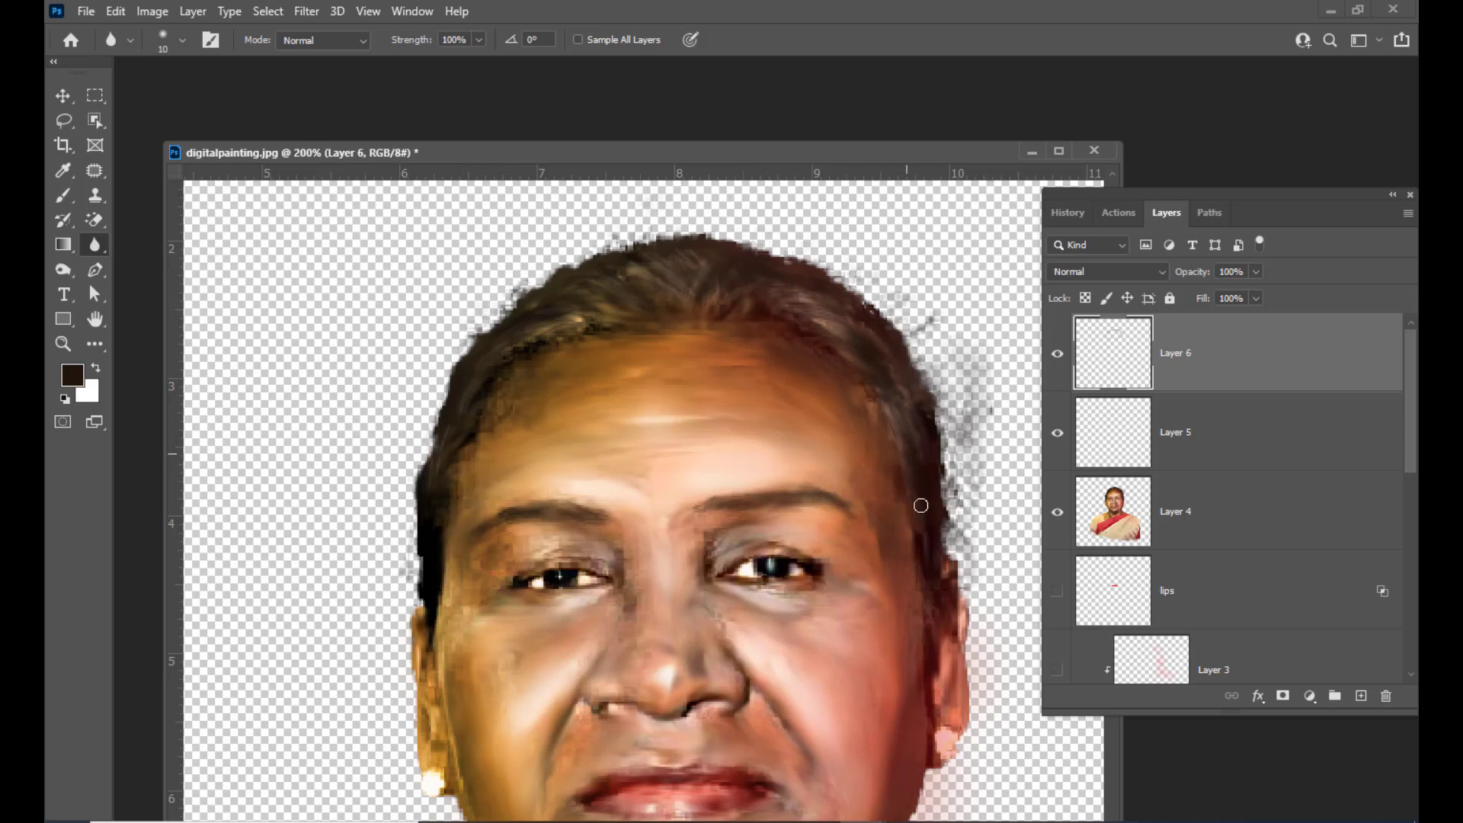
pyautogui.moveTo(645, 159); pyautogui.dragTo(656, 119)
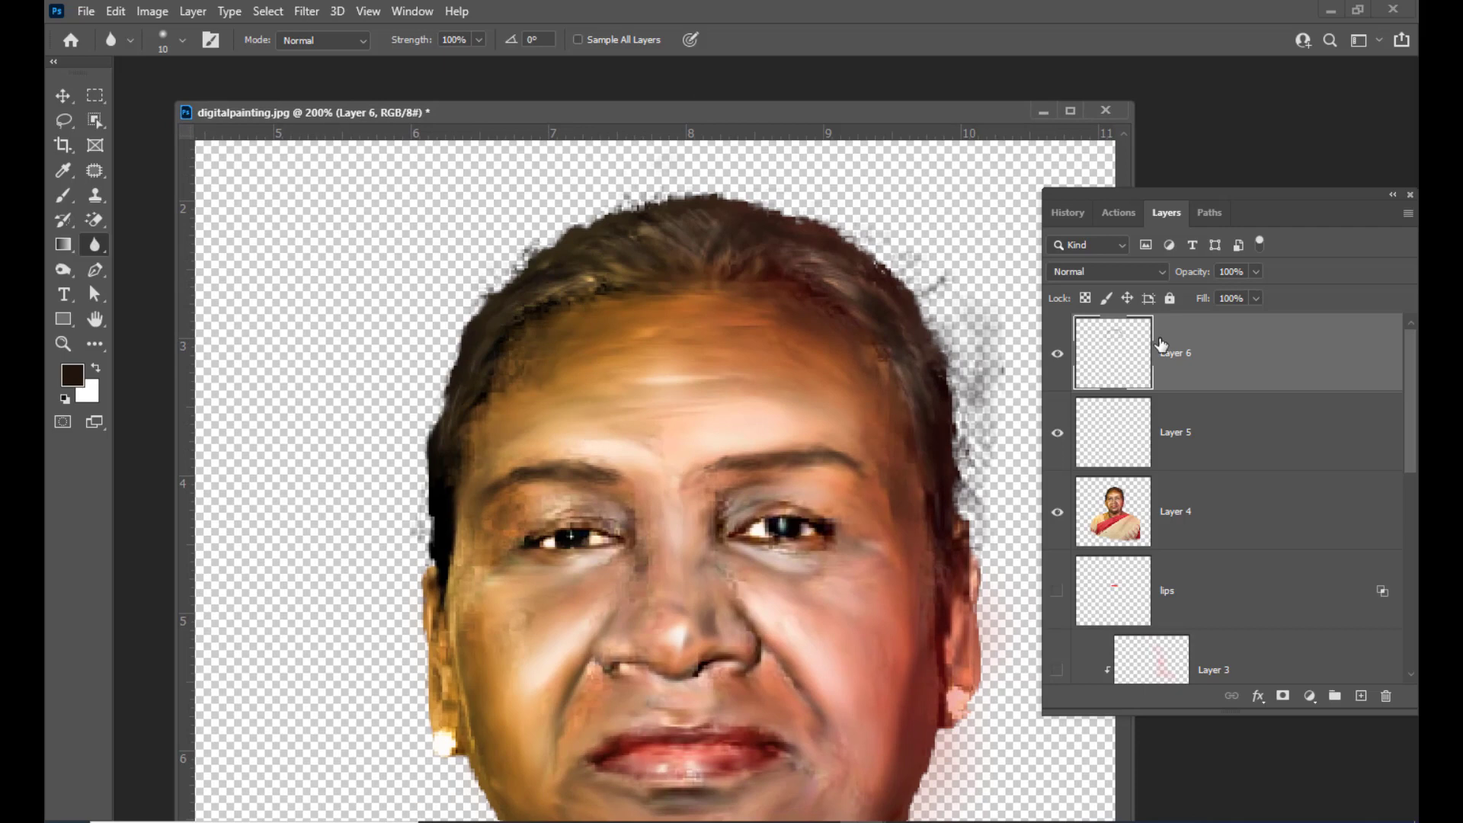
pyautogui.hotkey('ctrl', '-')
pyautogui.hotkey('ctrl', '-')
pyautogui.hotkey('ctrl', '+')
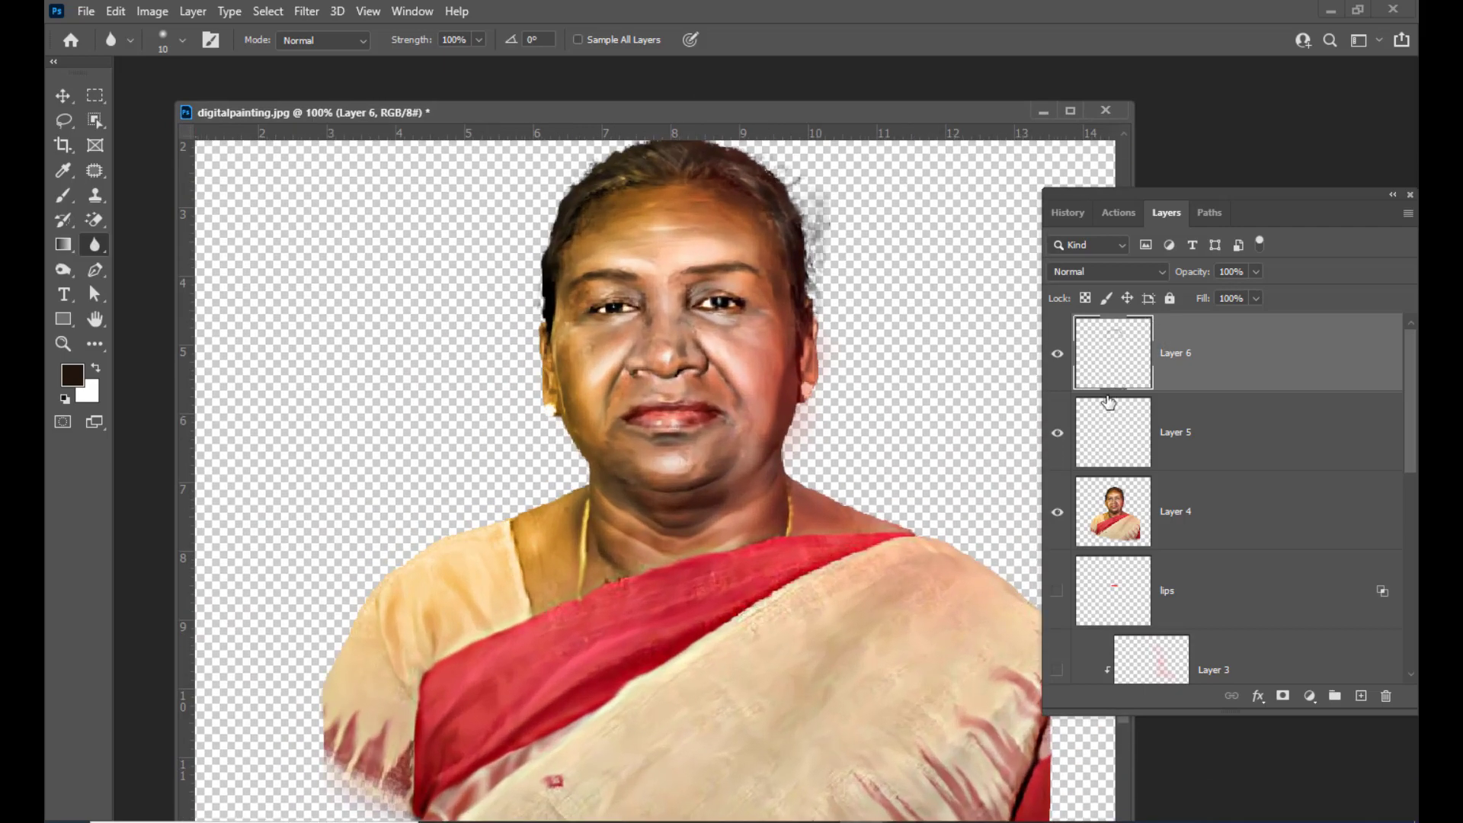
pyautogui.scroll(3, 954, 355)
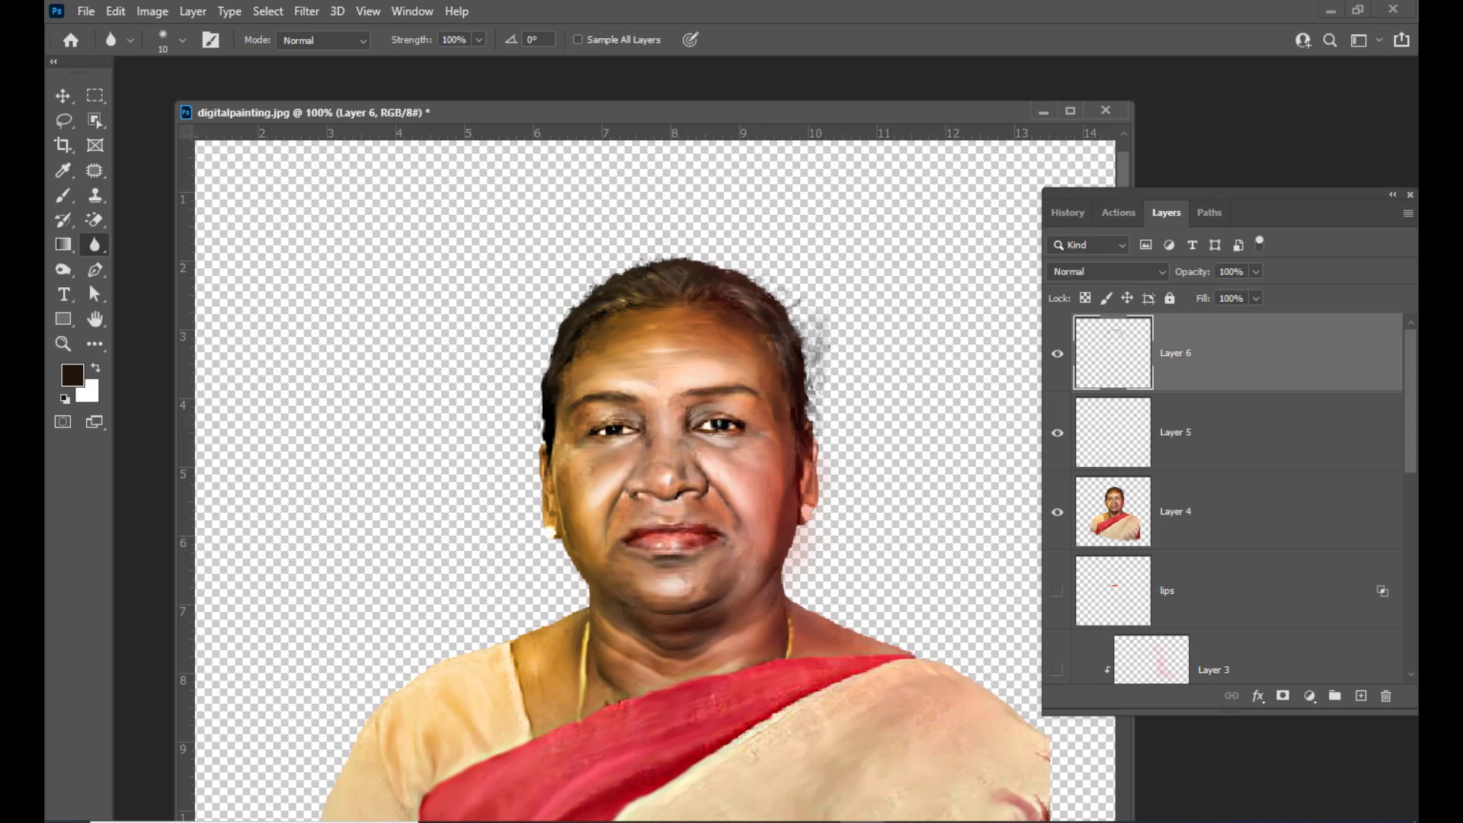
pyautogui.moveTo(1242, 197); pyautogui.dragTo(1201, 204)
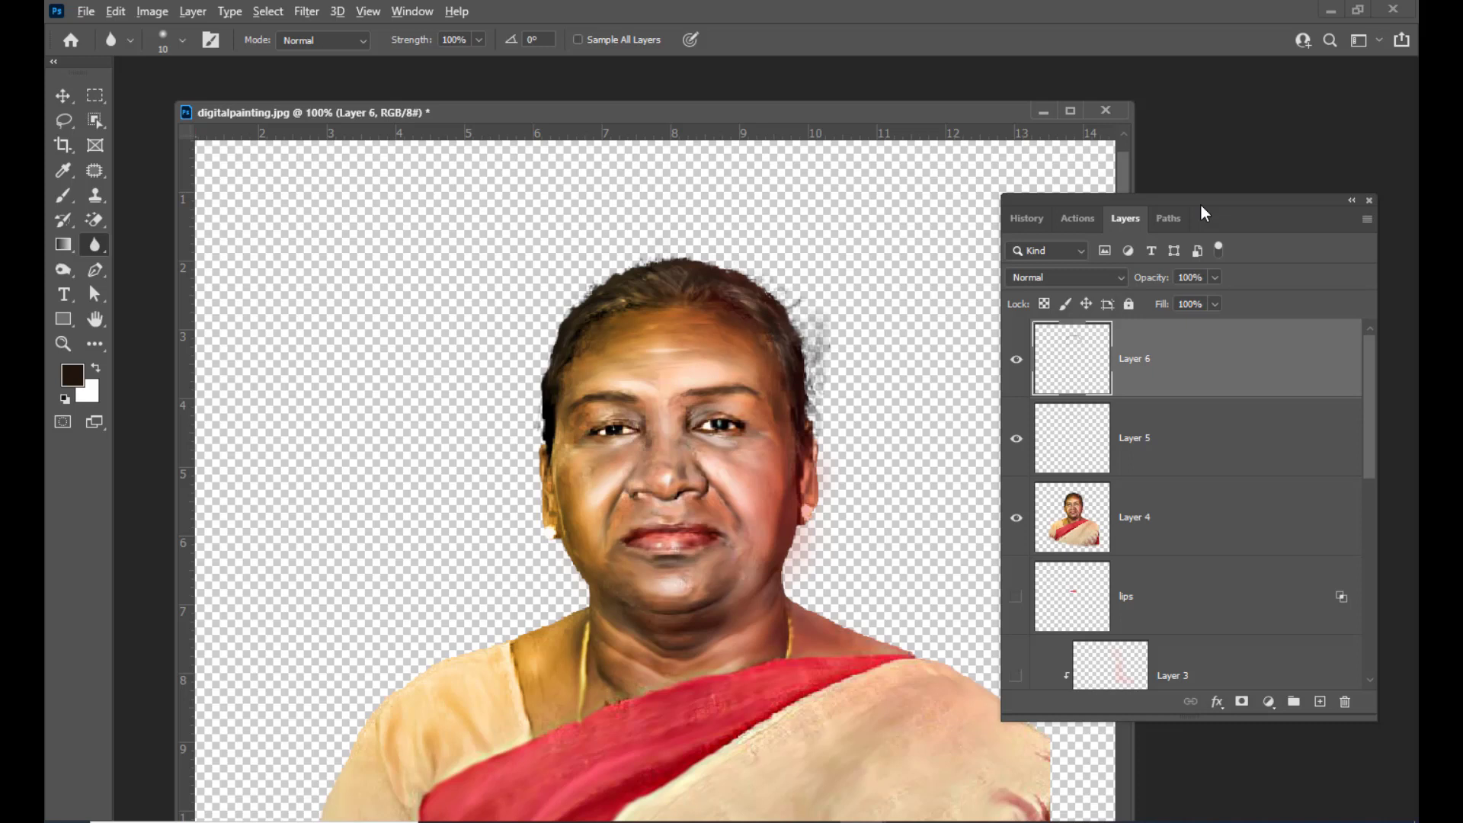
# Stamp all visible layers into a new merged layer on top of the stack
pyautogui.hotkey('ctrl', 'shift', 'alt', 'e')
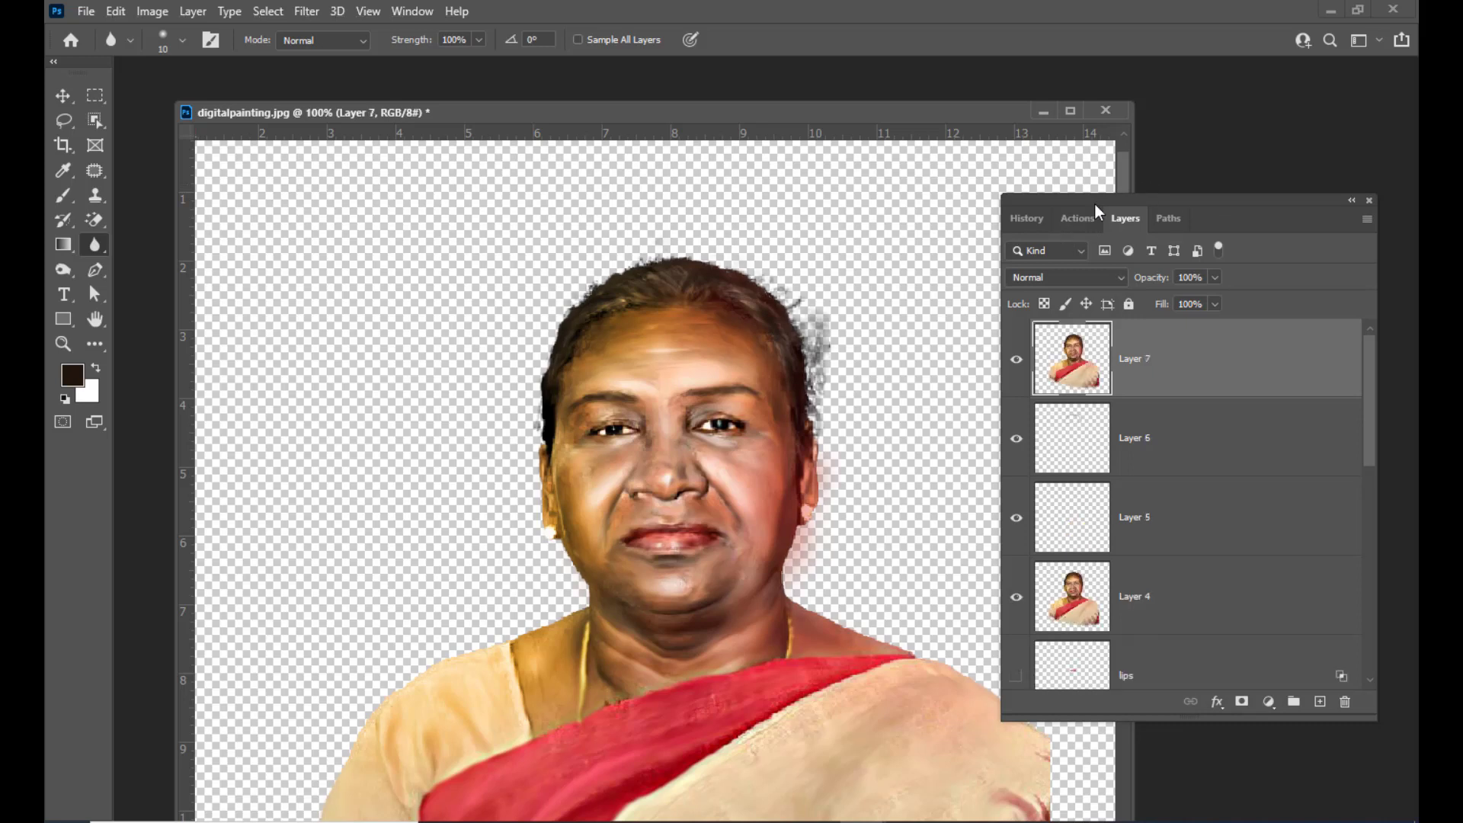
pyautogui.moveTo(1095, 204); pyautogui.dragTo(1068, 202)
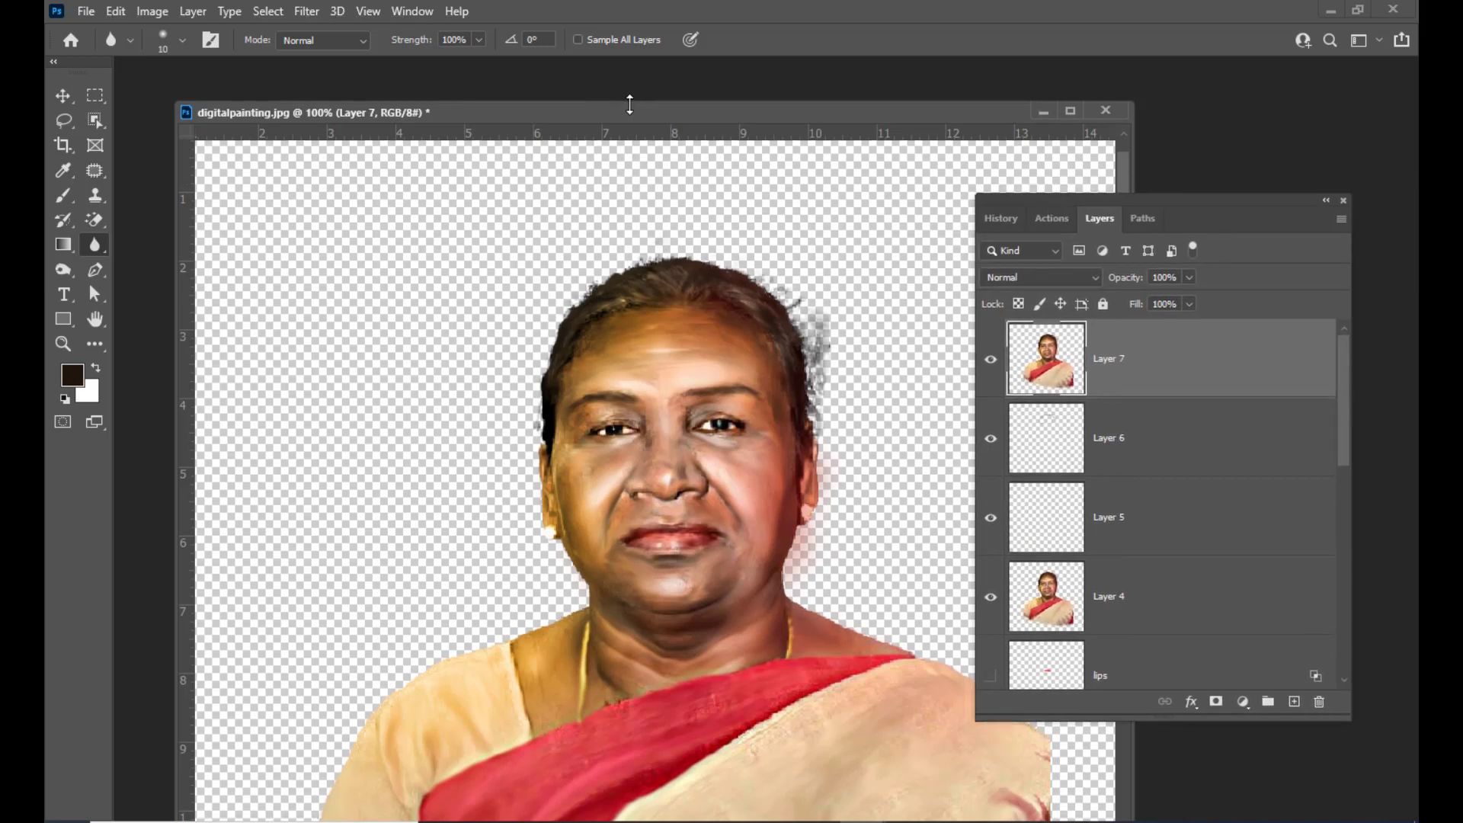
pyautogui.moveTo(630, 104); pyautogui.dragTo(659, 96)
pyautogui.moveTo(1034, 205); pyautogui.dragTo(1058, 187)
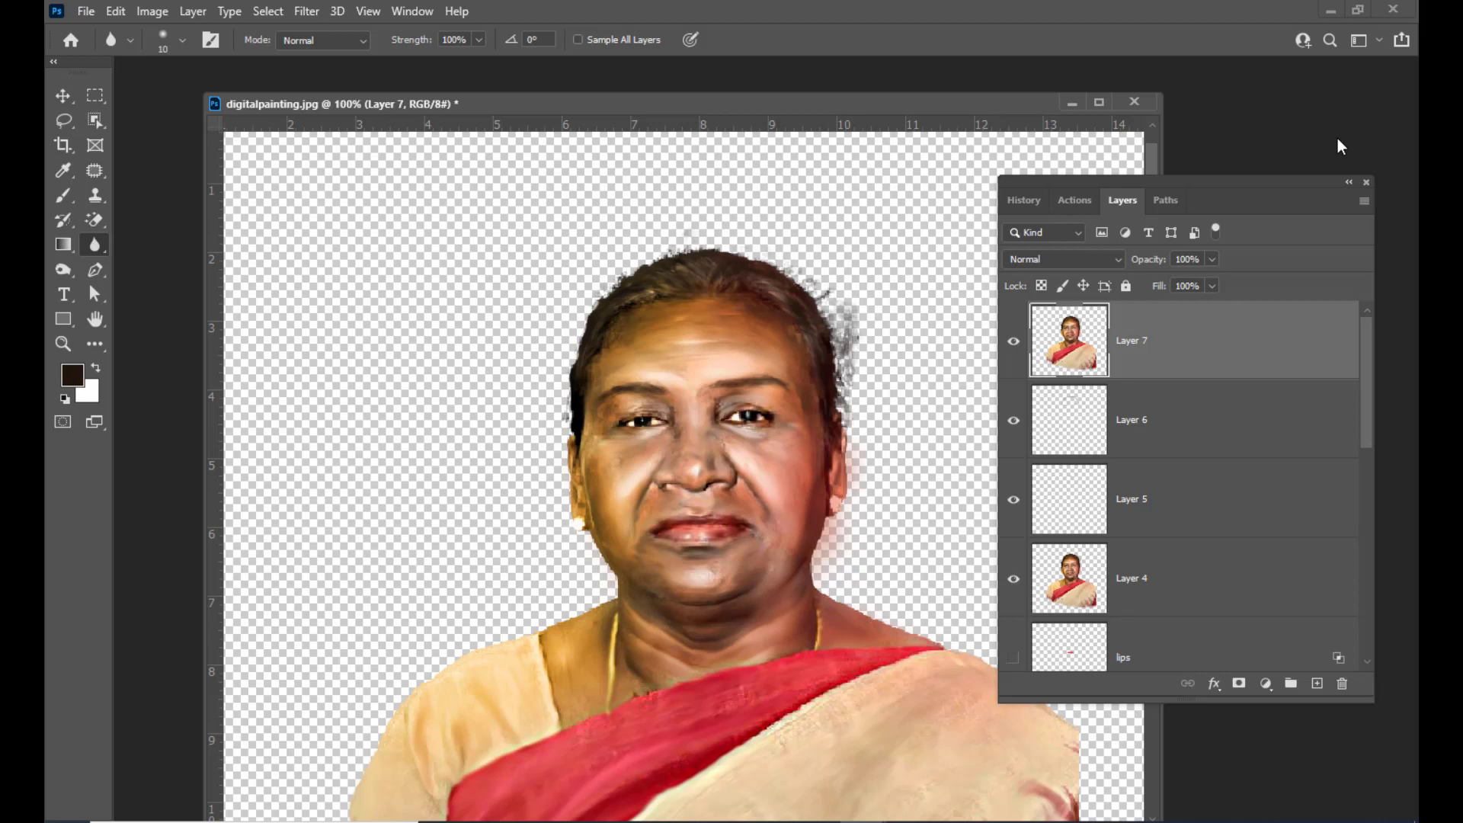
# Duplicate the merged portrait layer and set the copy's blend mode to Soft Light
pyautogui.hotkey('ctrl', 'j')
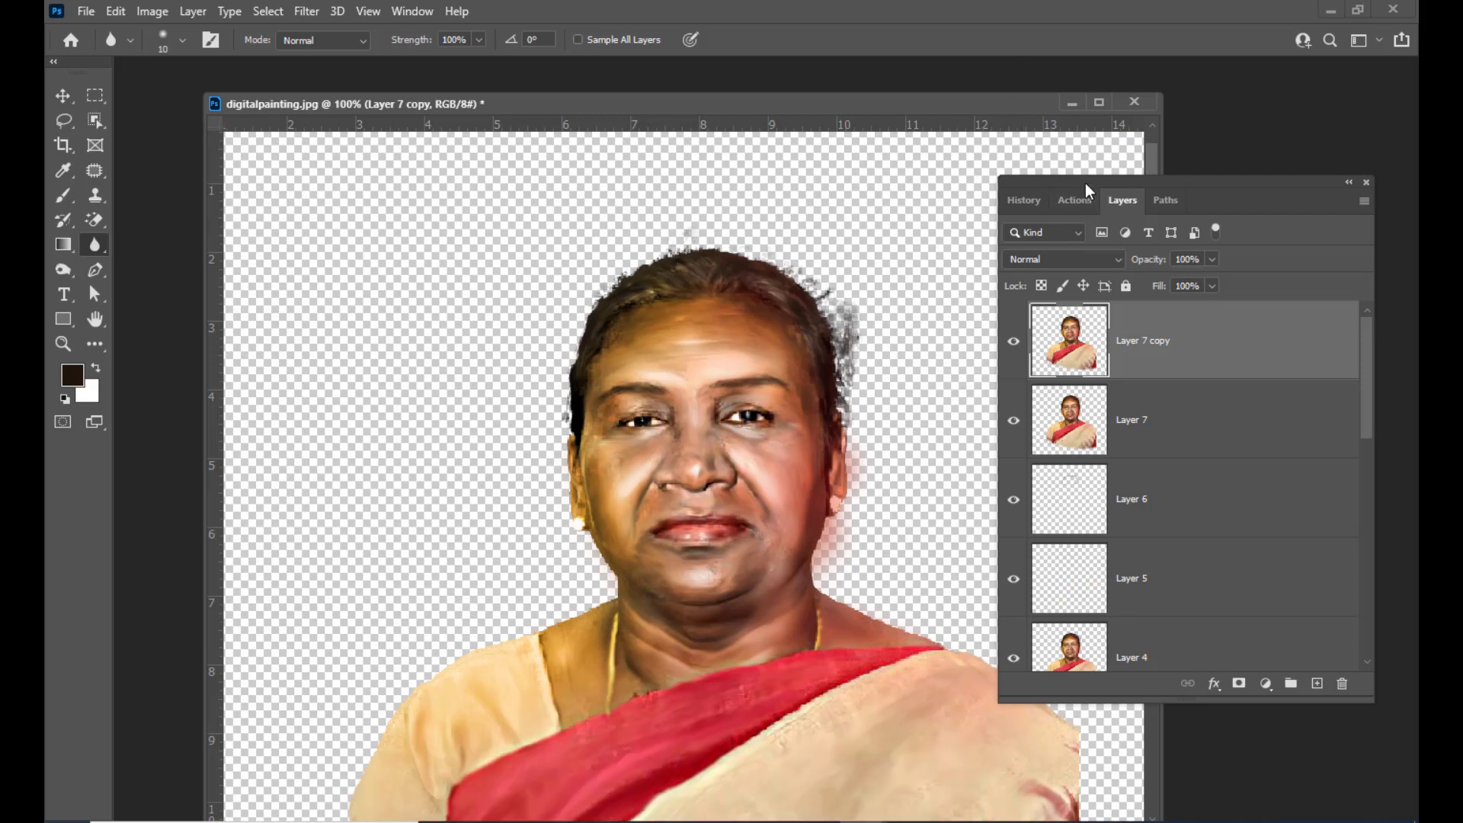
pyautogui.moveTo(1085, 183); pyautogui.dragTo(1108, 175)
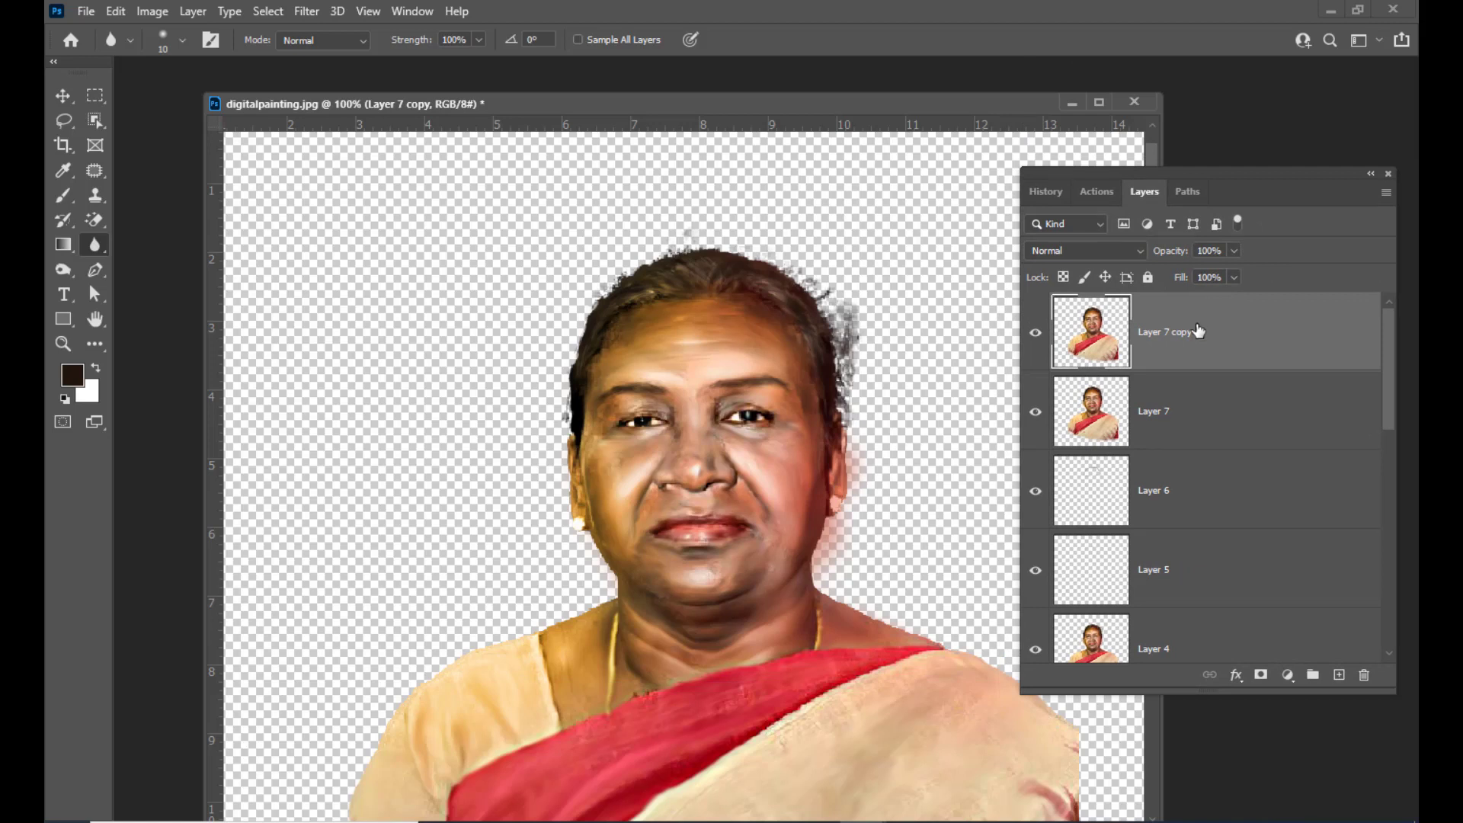
pyautogui.click(1099, 245)
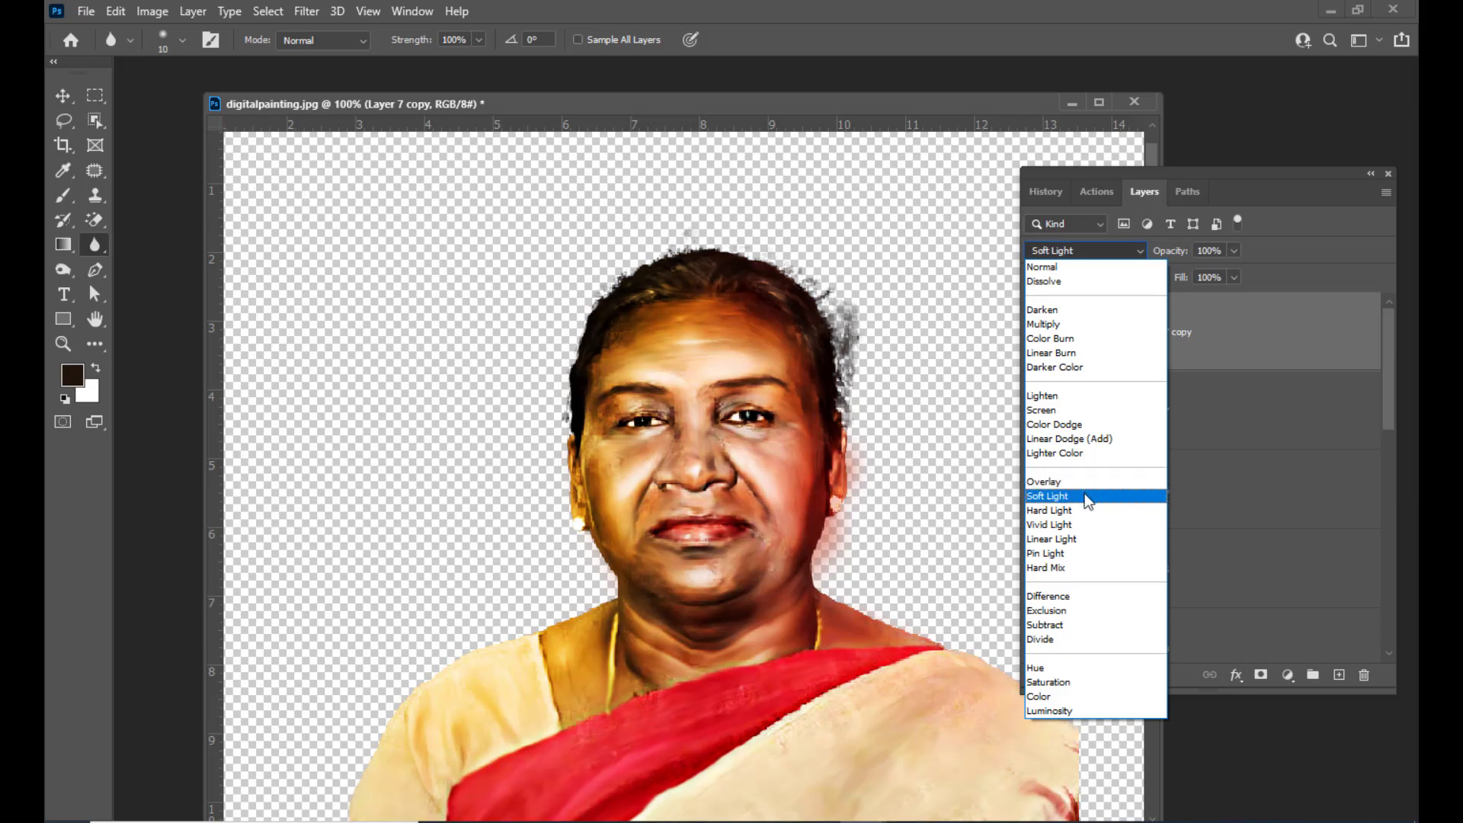
pyautogui.click(1087, 497)
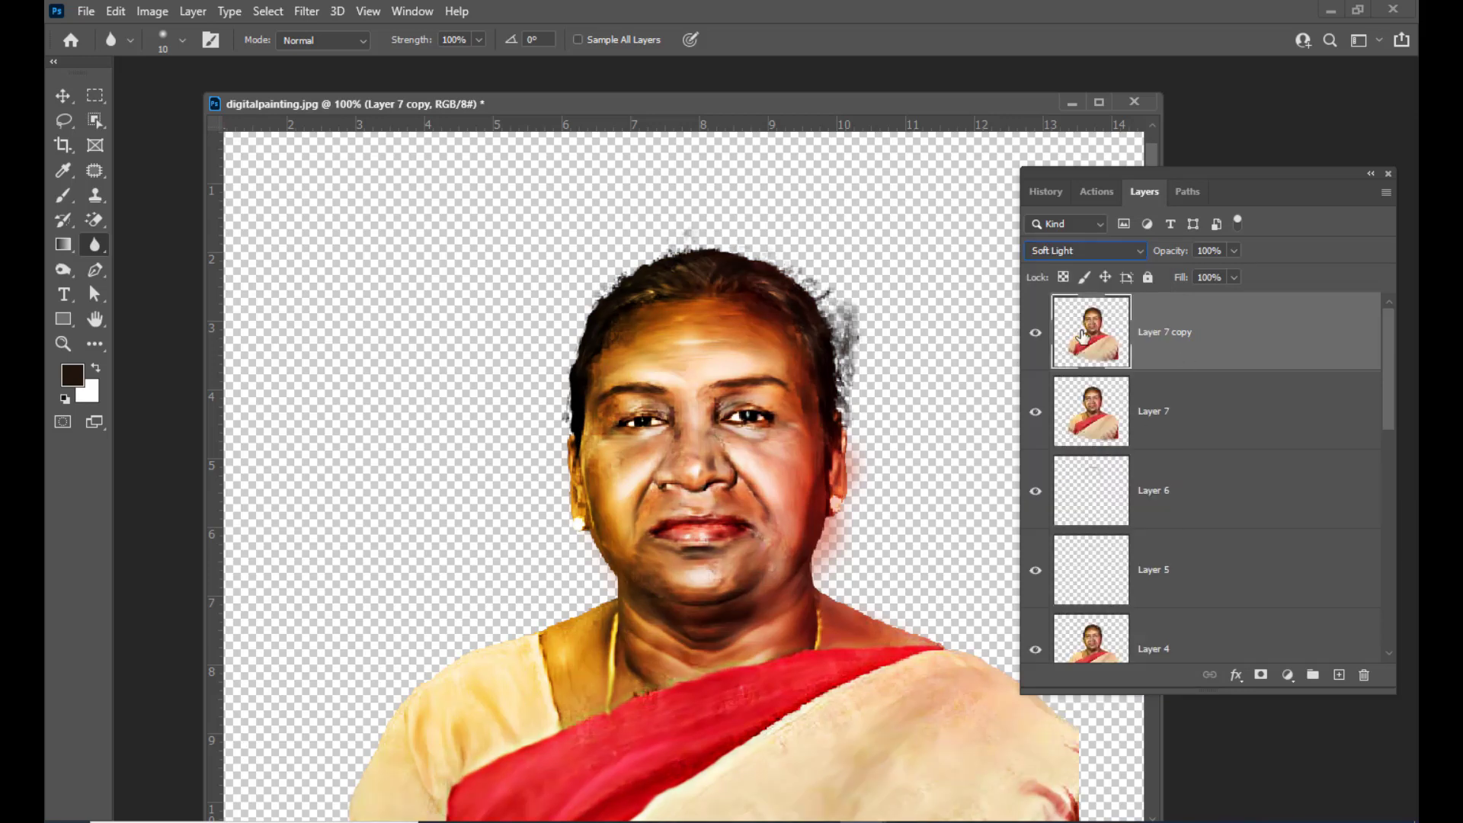
# Merge the Soft Light copy down with the merged layer beneath it
pyautogui.moveTo(1083, 181); pyautogui.dragTo(1092, 179)
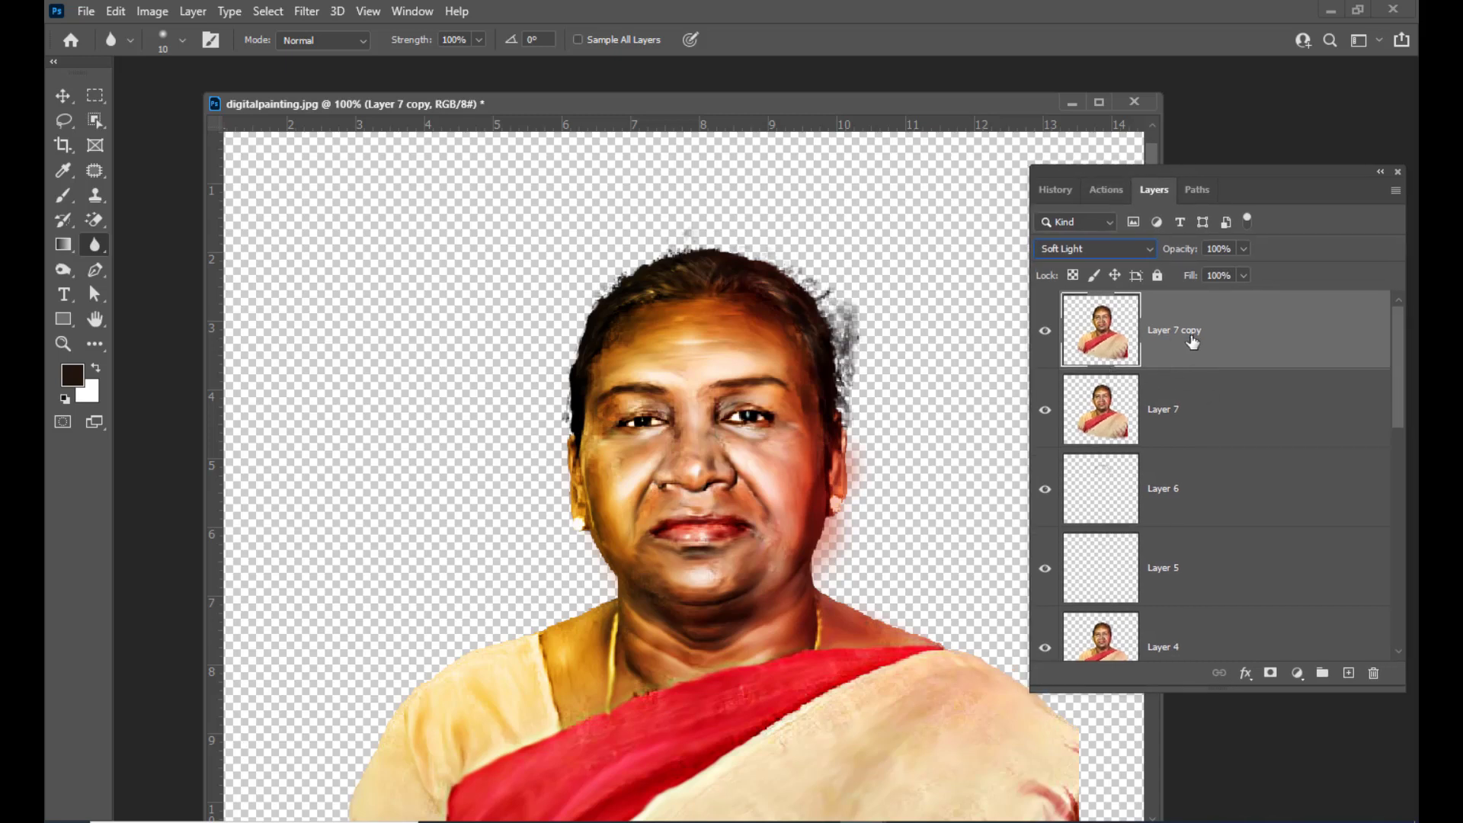
pyautogui.keyDown('shift'); pyautogui.click(1215, 413); pyautogui.keyUp('shift')
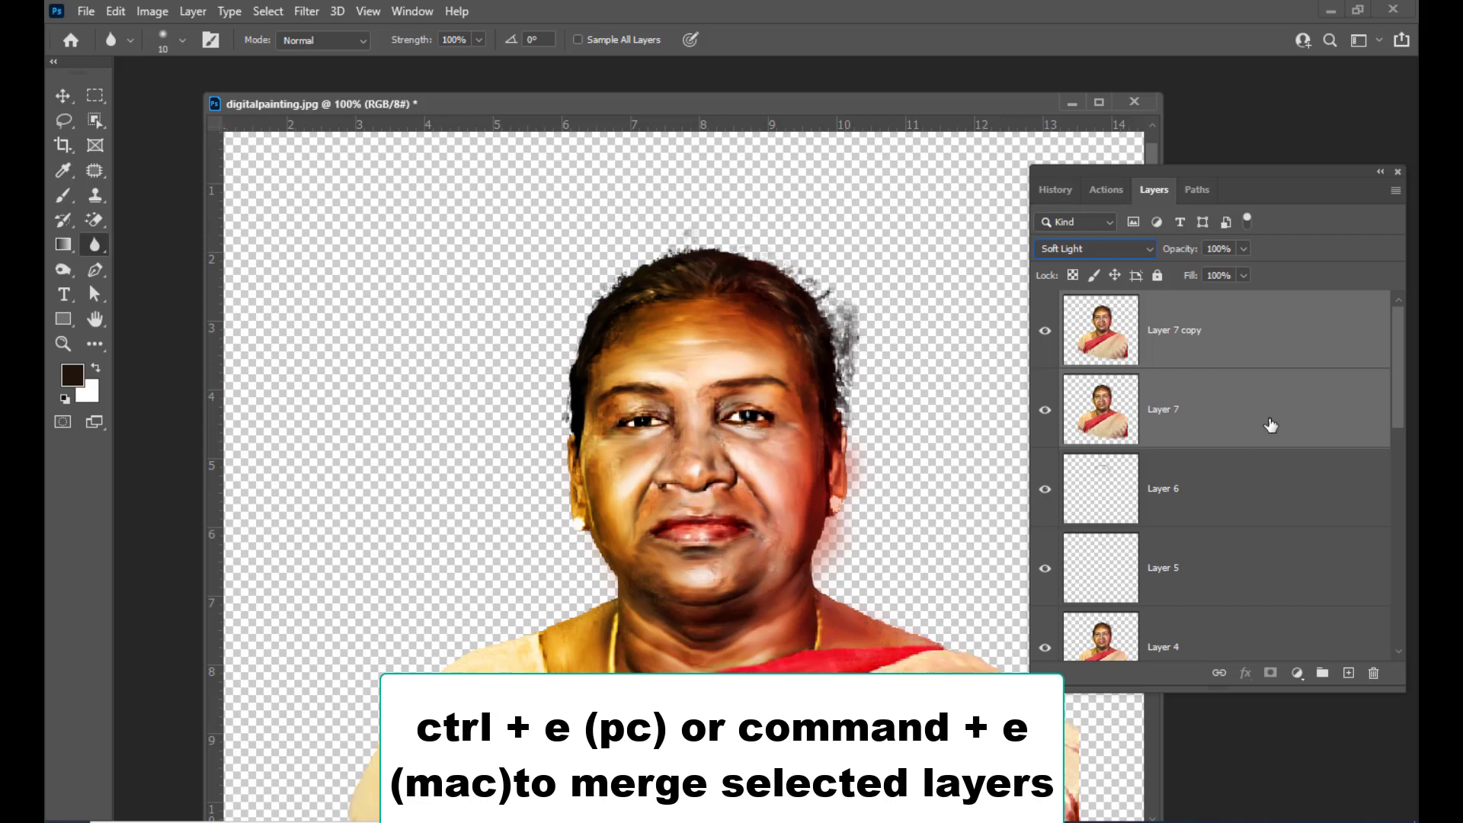
pyautogui.hotkey('ctrl', 'e')
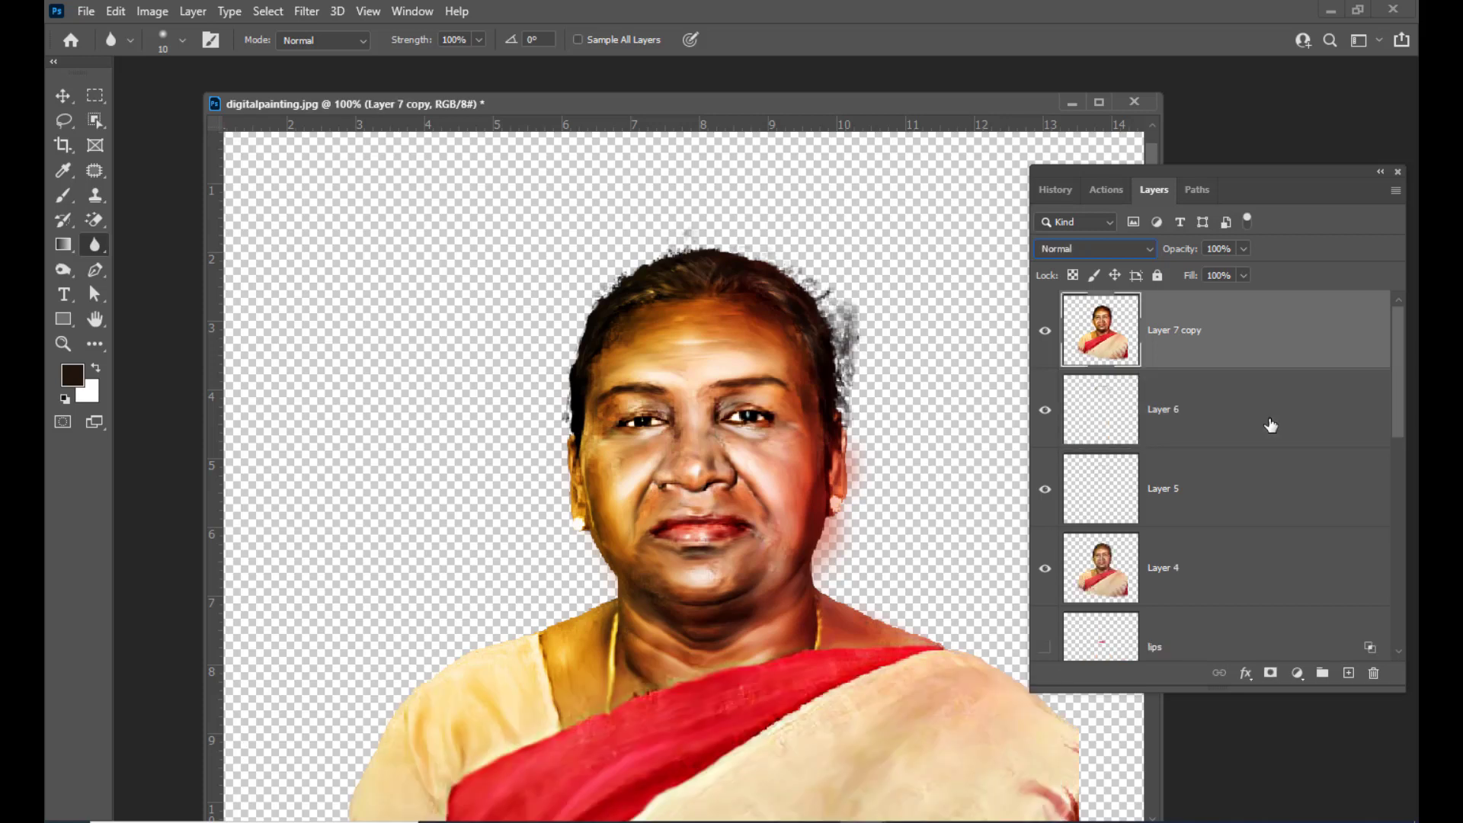
# Hide all other layers and add a layer mask to the merged portrait layer
pyautogui.moveTo(747, 106); pyautogui.dragTo(721, 109)
pyautogui.moveTo(1154, 168); pyautogui.dragTo(1172, 176)
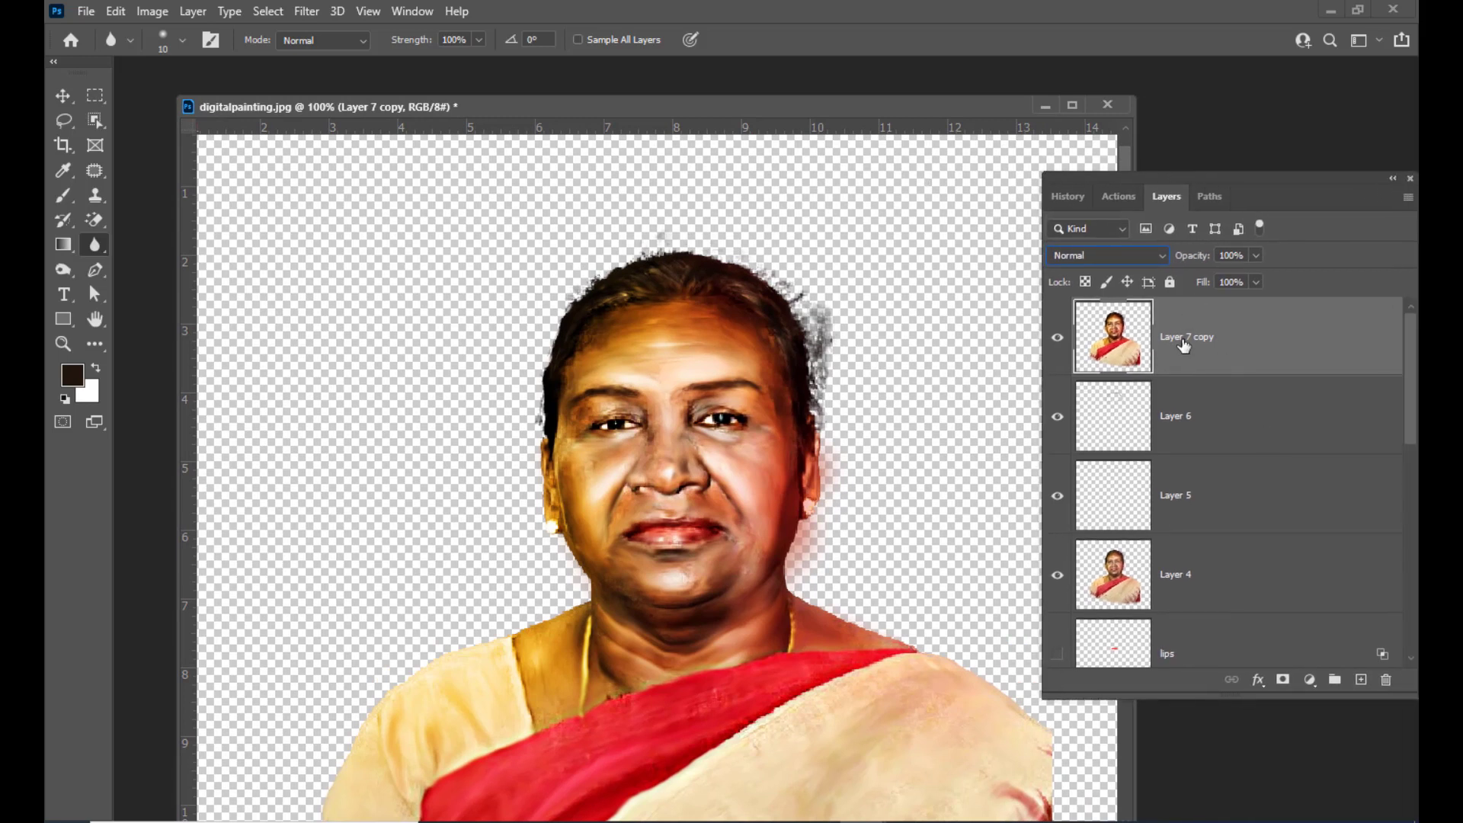
pyautogui.moveTo(1118, 196); pyautogui.dragTo(1095, 198)
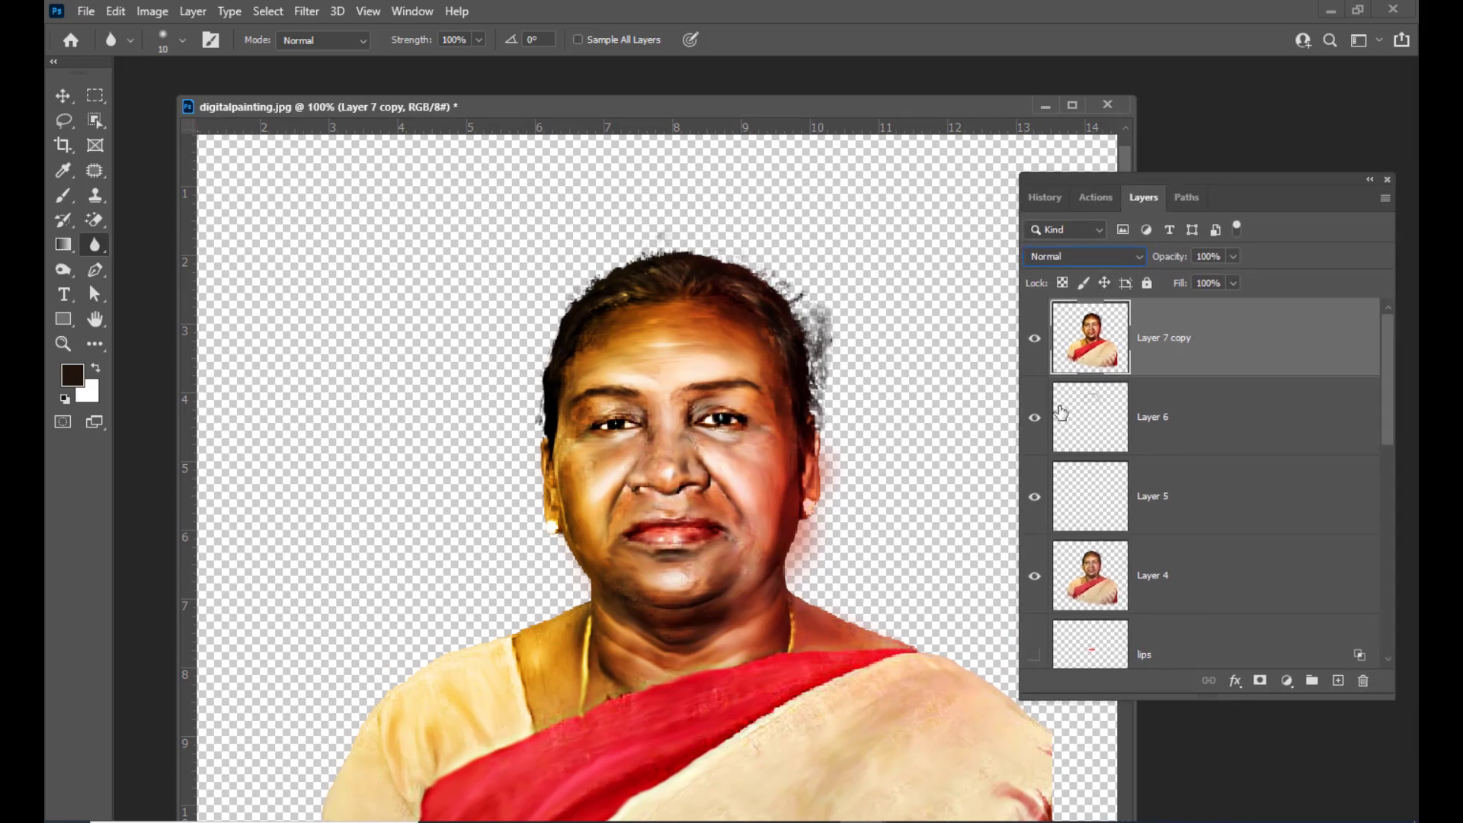
pyautogui.keyDown('alt'); pyautogui.click(1037, 352); pyautogui.keyUp('alt')
pyautogui.click(1259, 681)
# Set up the Brush tool with a Soft Round brush at 100% flow
pyautogui.press('b')
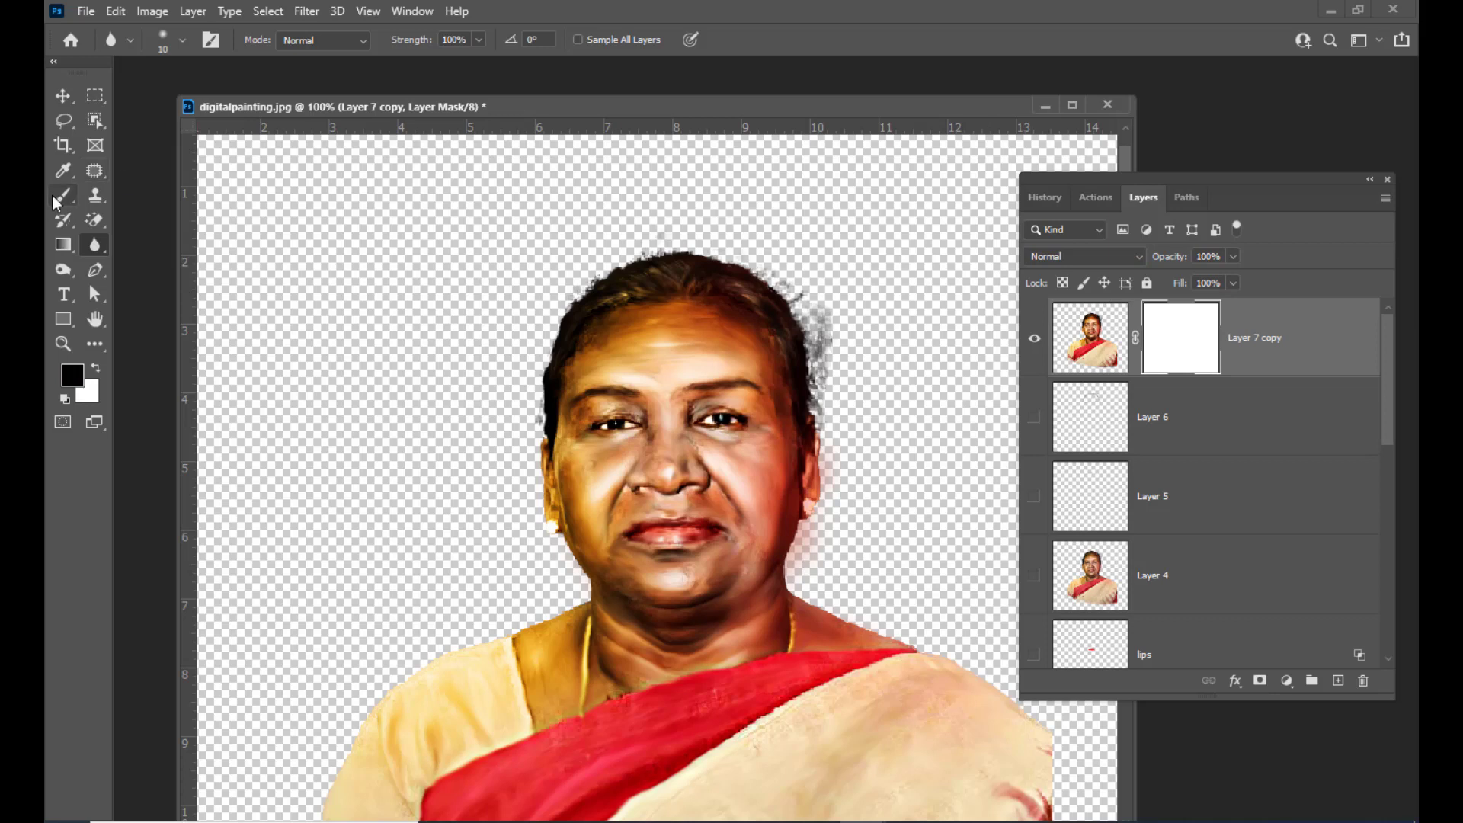
pyautogui.moveTo(636, 109)
pyautogui.mouseDown()
pyautogui.moveTo(653, 112)
pyautogui.moveTo(626, 107)
pyautogui.mouseUp()
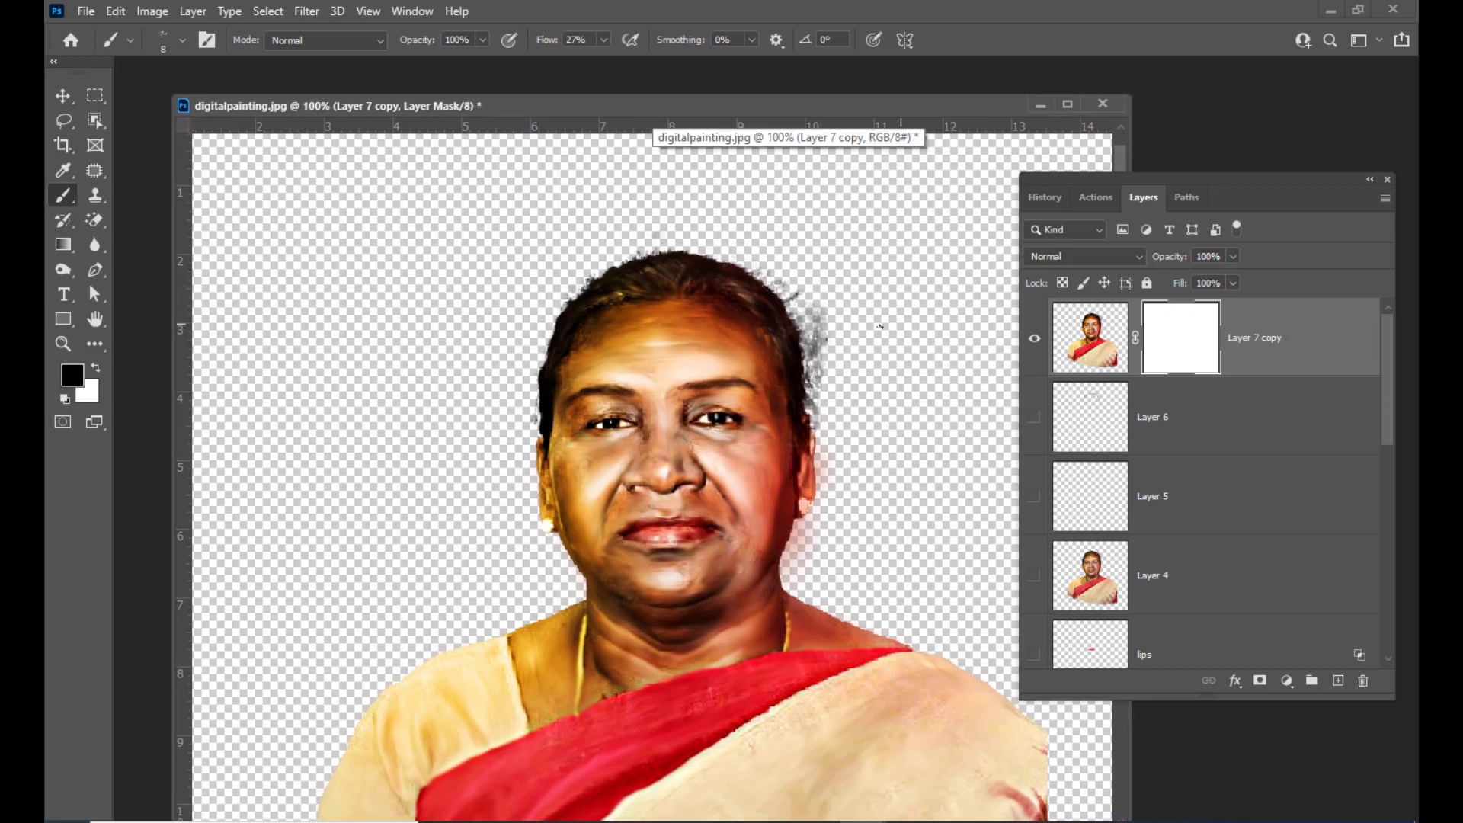
pyautogui.click(604, 40)
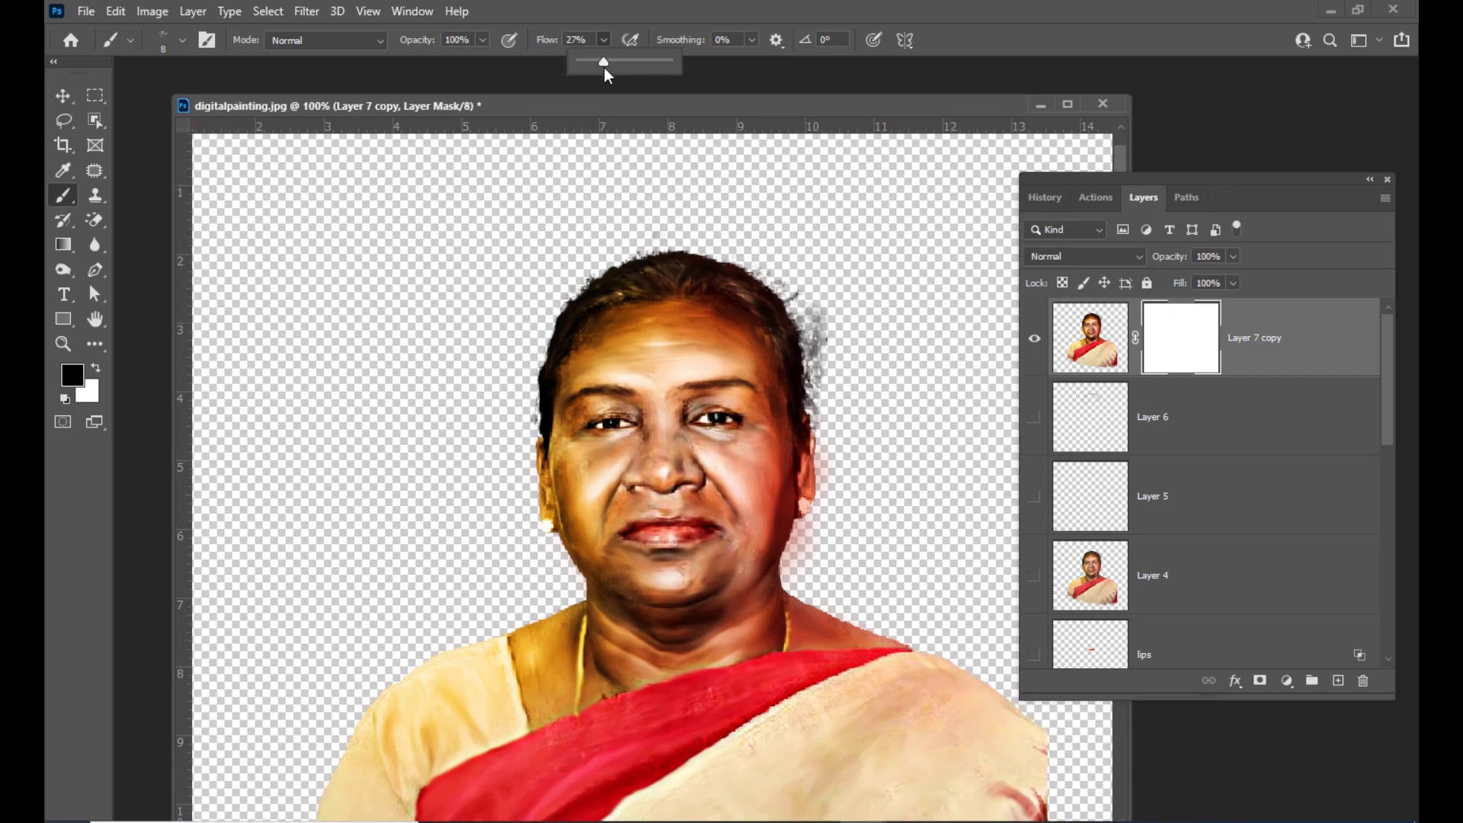
pyautogui.moveTo(599, 61)
pyautogui.mouseDown()
pyautogui.moveTo(675, 112)
pyautogui.moveTo(719, 97)
pyautogui.mouseUp()
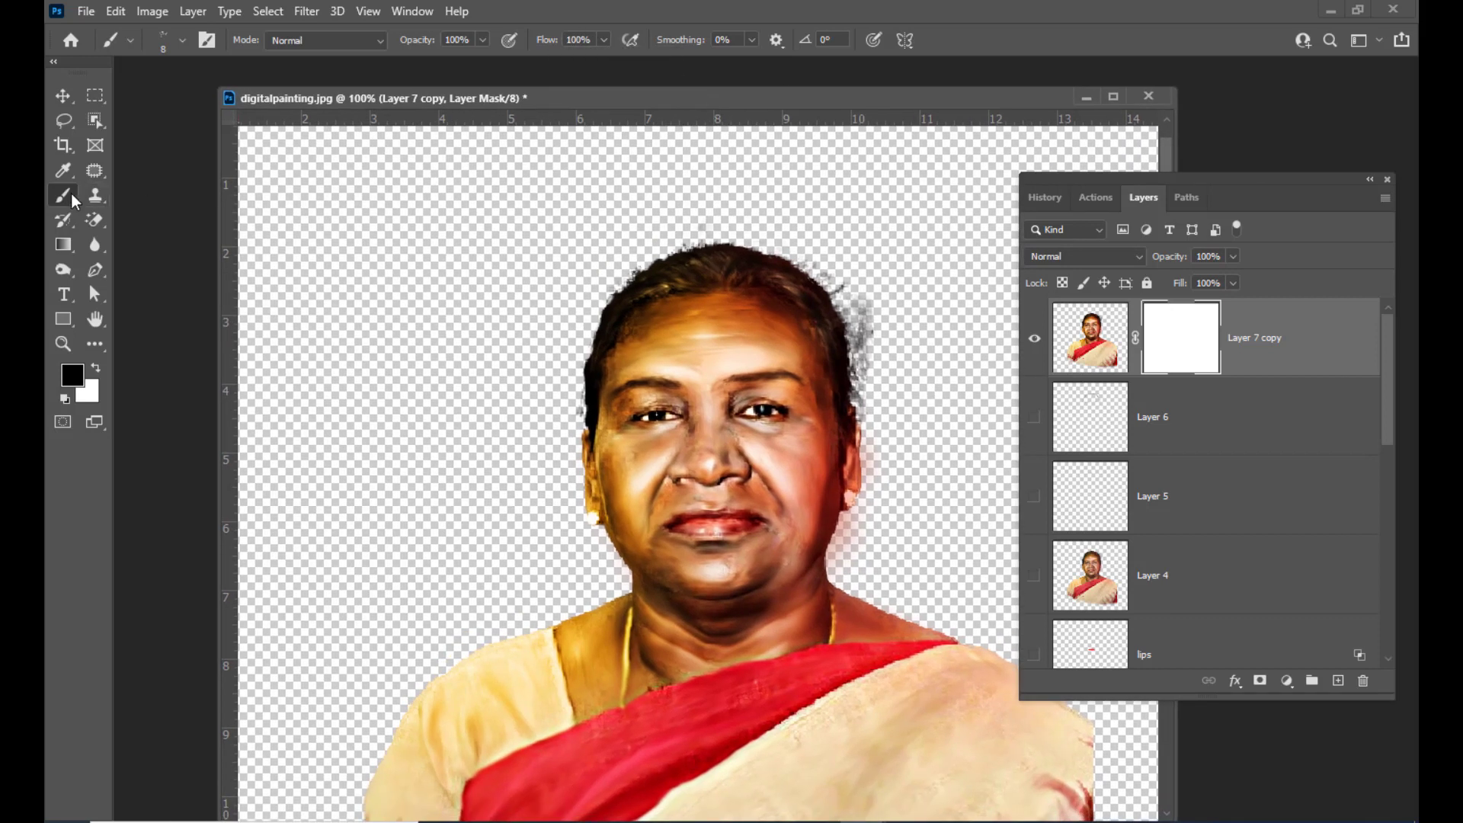
pyautogui.rightClick(65, 196)
pyautogui.click(128, 196)
pyautogui.click(182, 39)
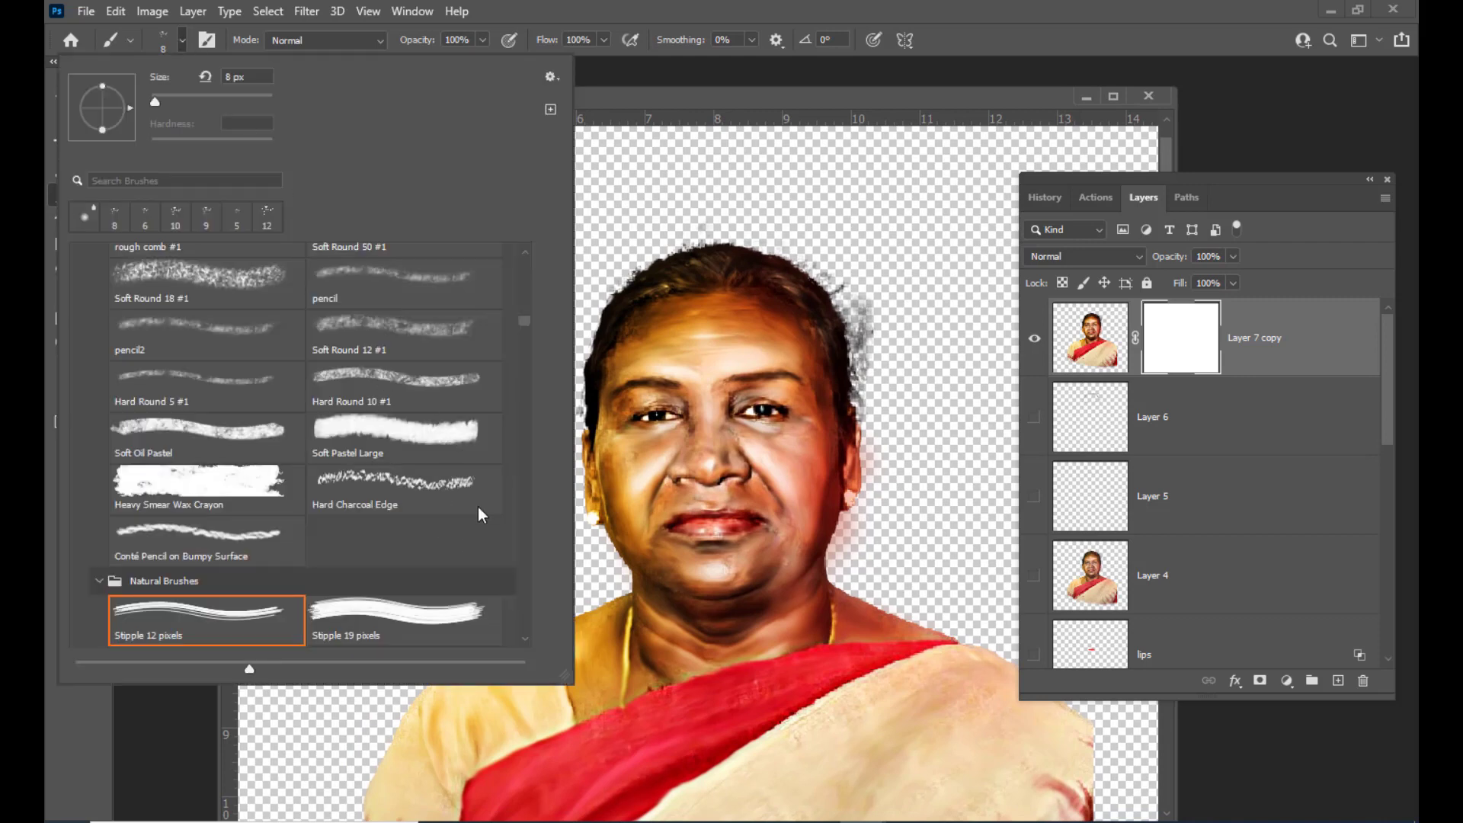
pyautogui.moveTo(526, 324); pyautogui.dragTo(524, 261)
pyautogui.click(167, 289)
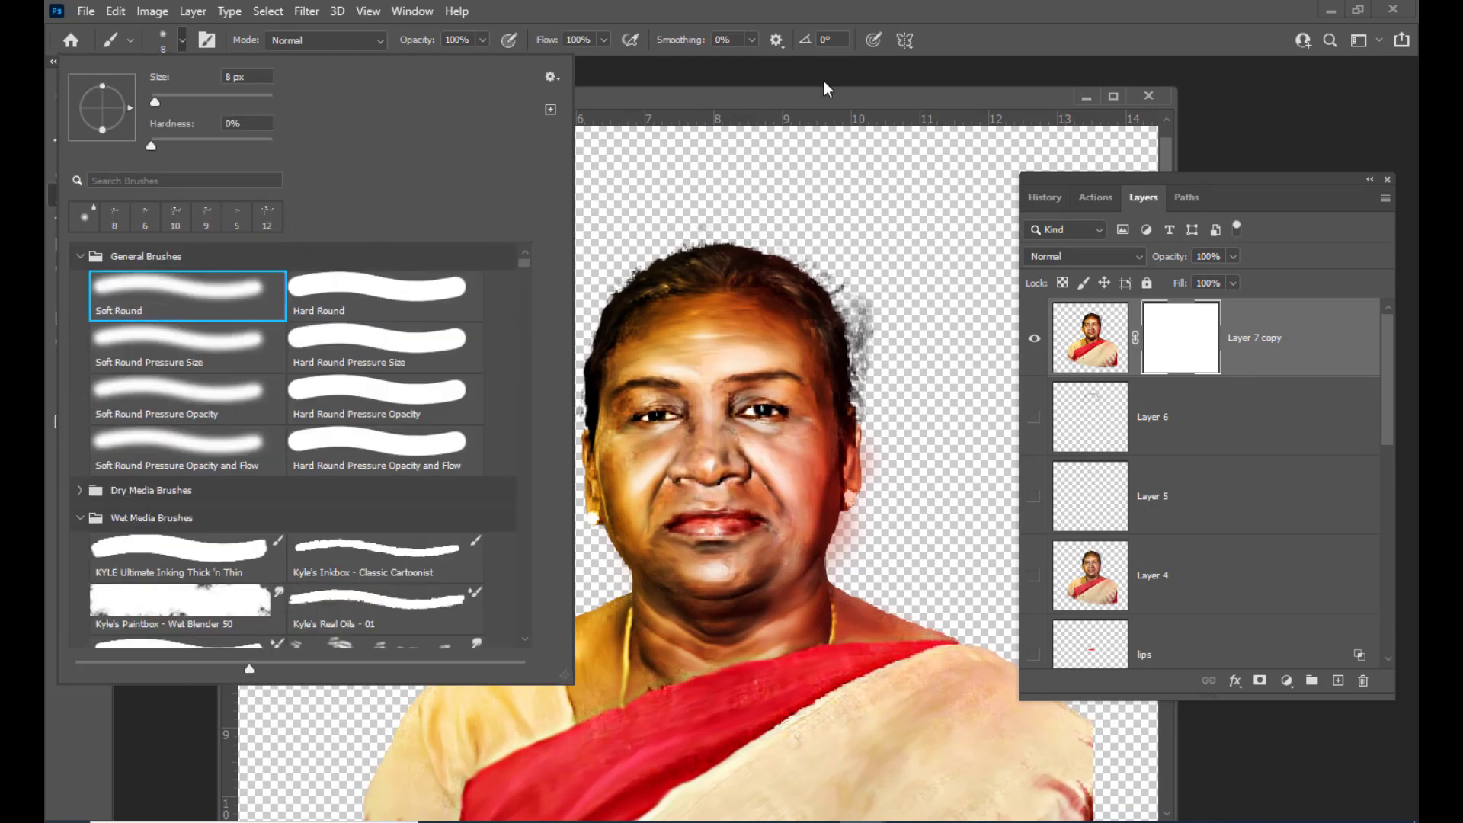
pyautogui.moveTo(747, 101); pyautogui.dragTo(683, 106)
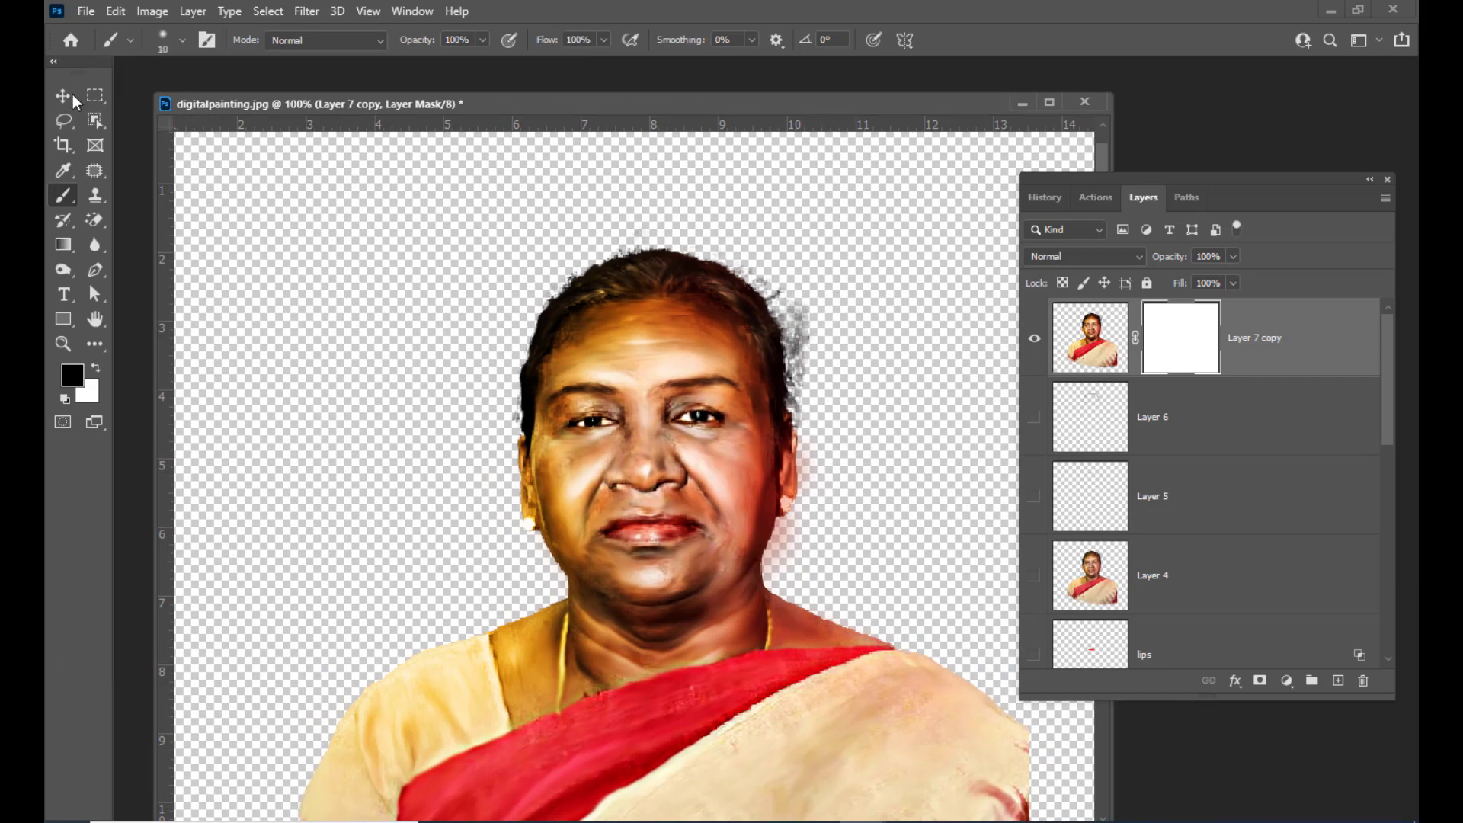
# Paint black on the layer mask to hide the stray hair strands at the right side of the head
pyautogui.press(']')
pyautogui.press(']')
pyautogui.press(']')
pyautogui.press(']')
pyautogui.press(']')
pyautogui.press(']')
pyautogui.moveTo(773, 272); pyautogui.dragTo(764, 287)
pyautogui.press('[')
pyautogui.hotkey('ctrl', 'z')
pyautogui.press('[')
pyautogui.press('[')
pyautogui.moveTo(791, 312); pyautogui.dragTo(813, 376)
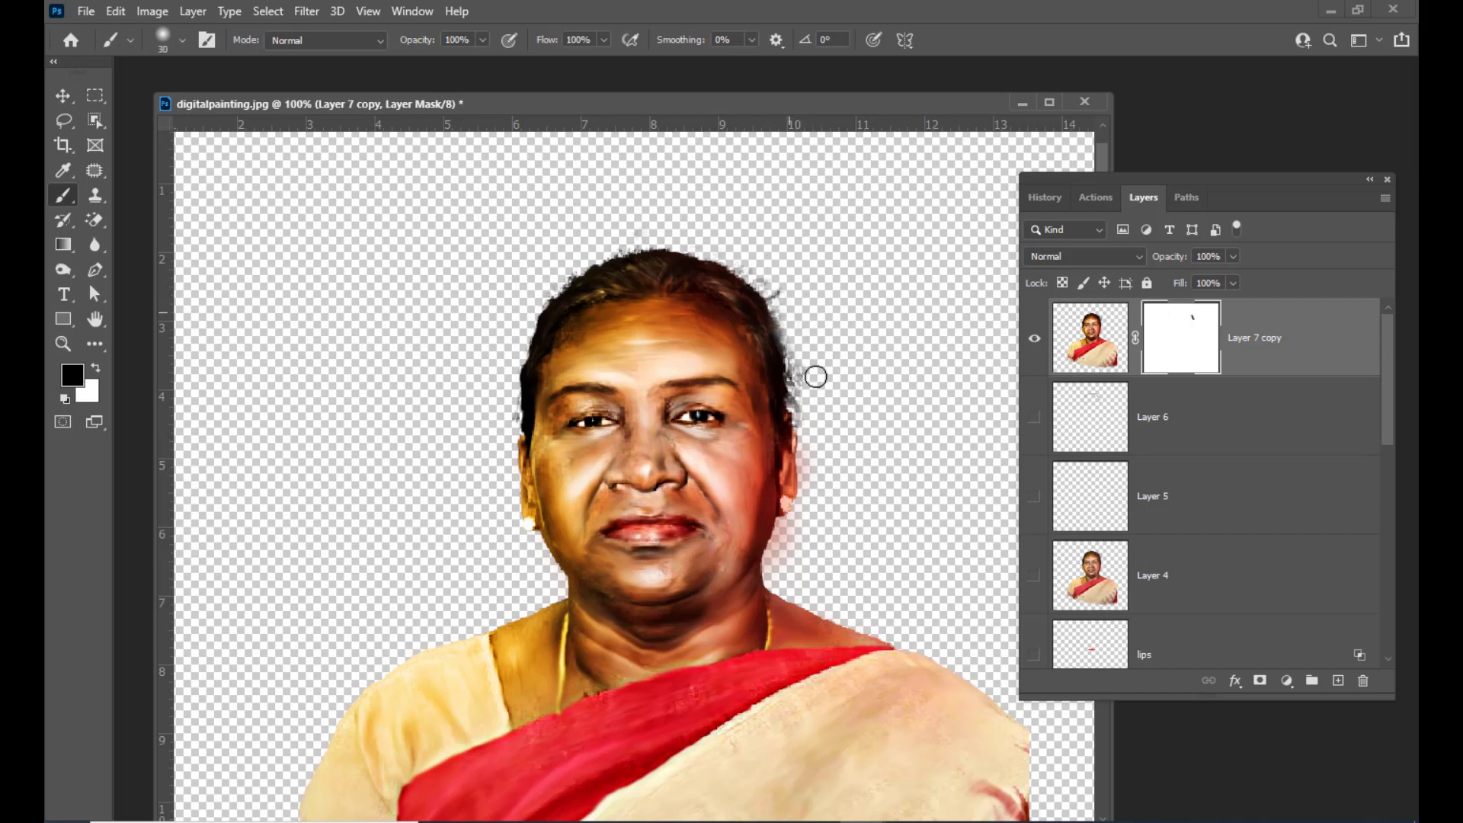
pyautogui.hotkey('ctrl', 'z')
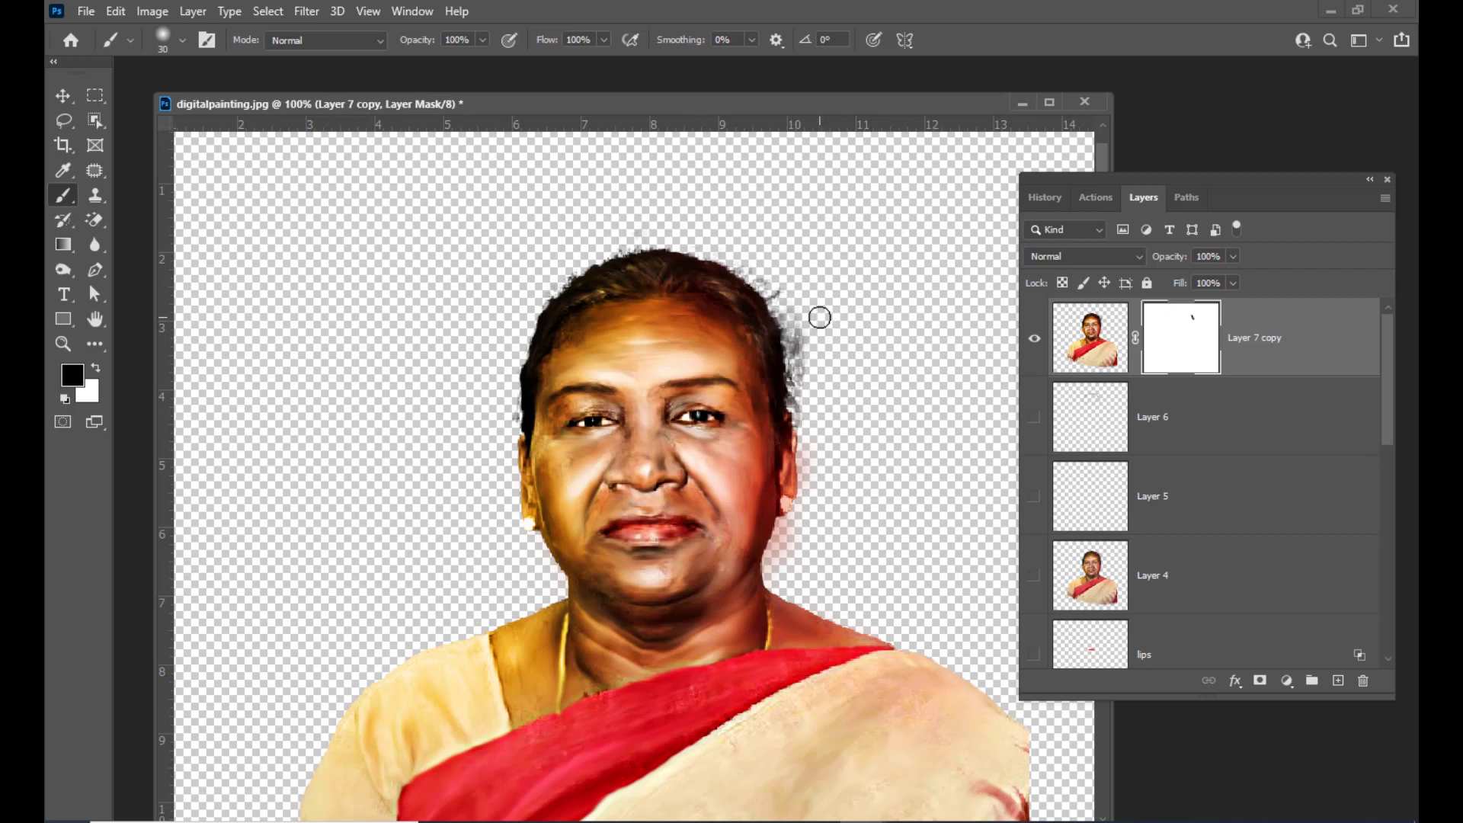
pyautogui.press('[')
pyautogui.moveTo(798, 328)
pyautogui.mouseDown()
pyautogui.moveTo(814, 354)
pyautogui.moveTo(799, 341)
pyautogui.moveTo(802, 385)
pyautogui.mouseUp()
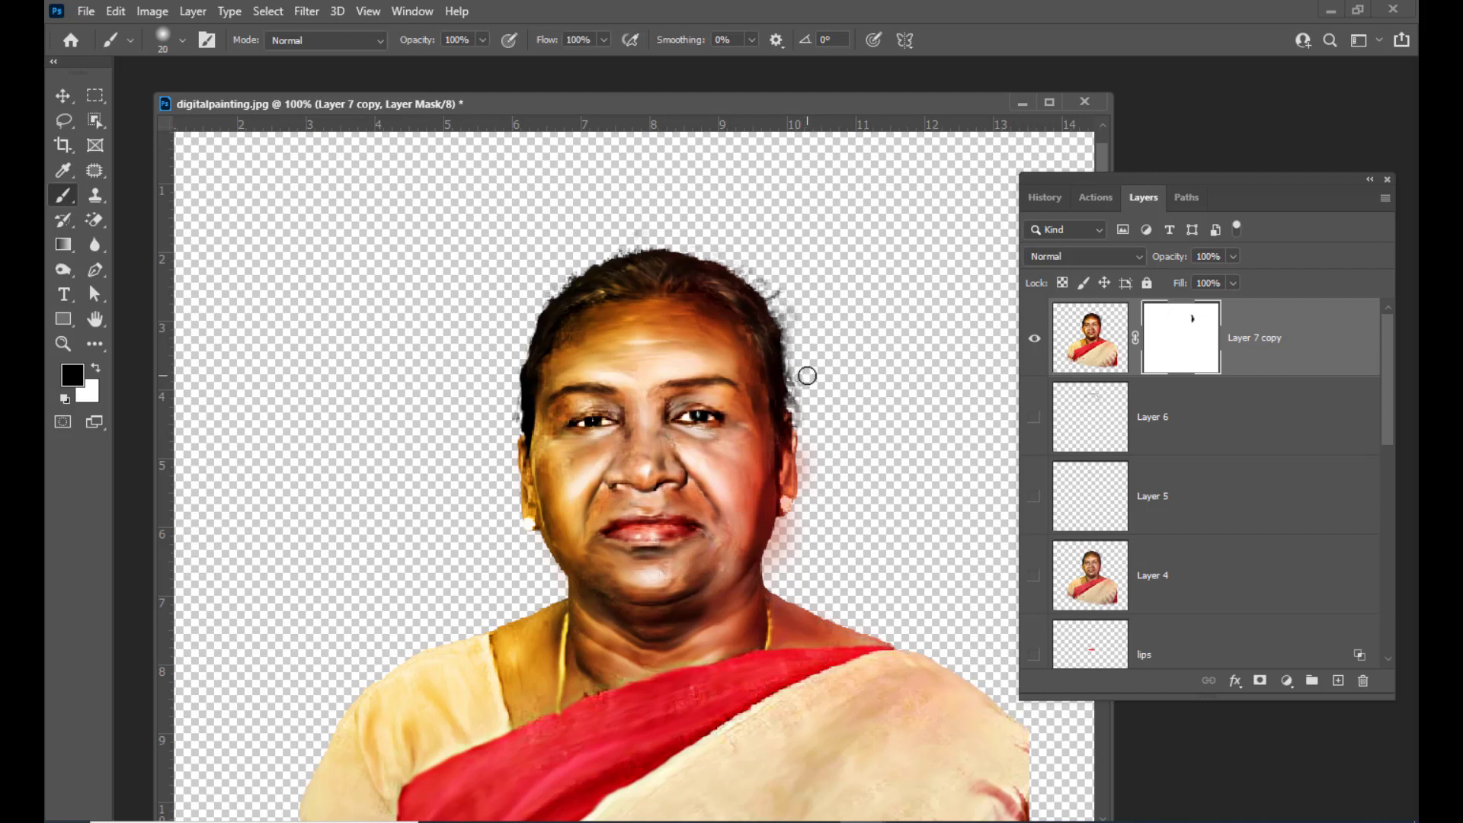
pyautogui.press('[')
pyautogui.moveTo(797, 379); pyautogui.dragTo(804, 421)
# Apply Hue/Saturation to the portrait layer with Hue -8, Saturation -16 and Lightness -13
pyautogui.press('v')
pyautogui.moveTo(765, 95); pyautogui.dragTo(726, 95)
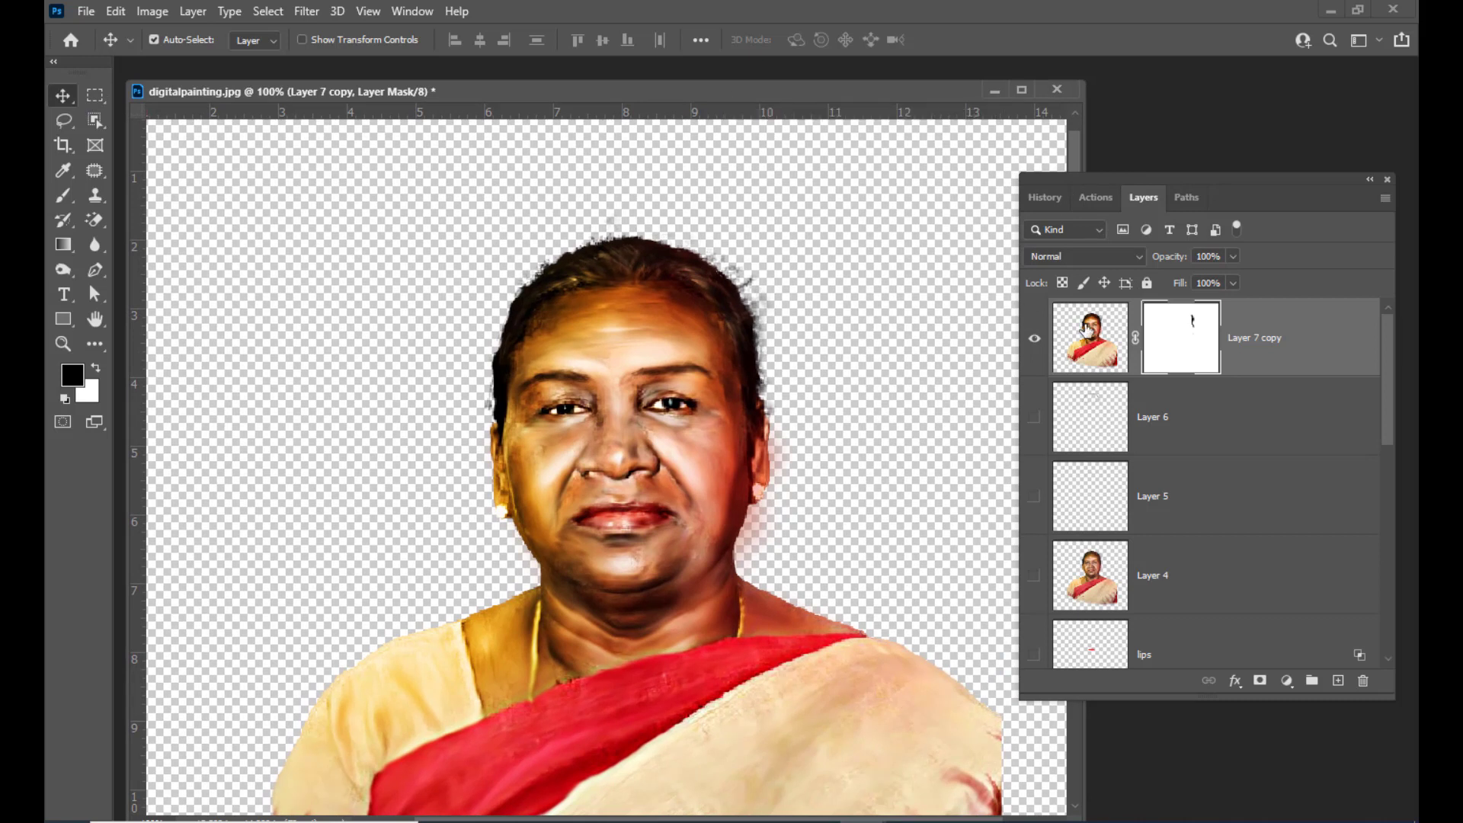
pyautogui.click(1088, 332)
pyautogui.moveTo(1132, 181); pyautogui.dragTo(1131, 180)
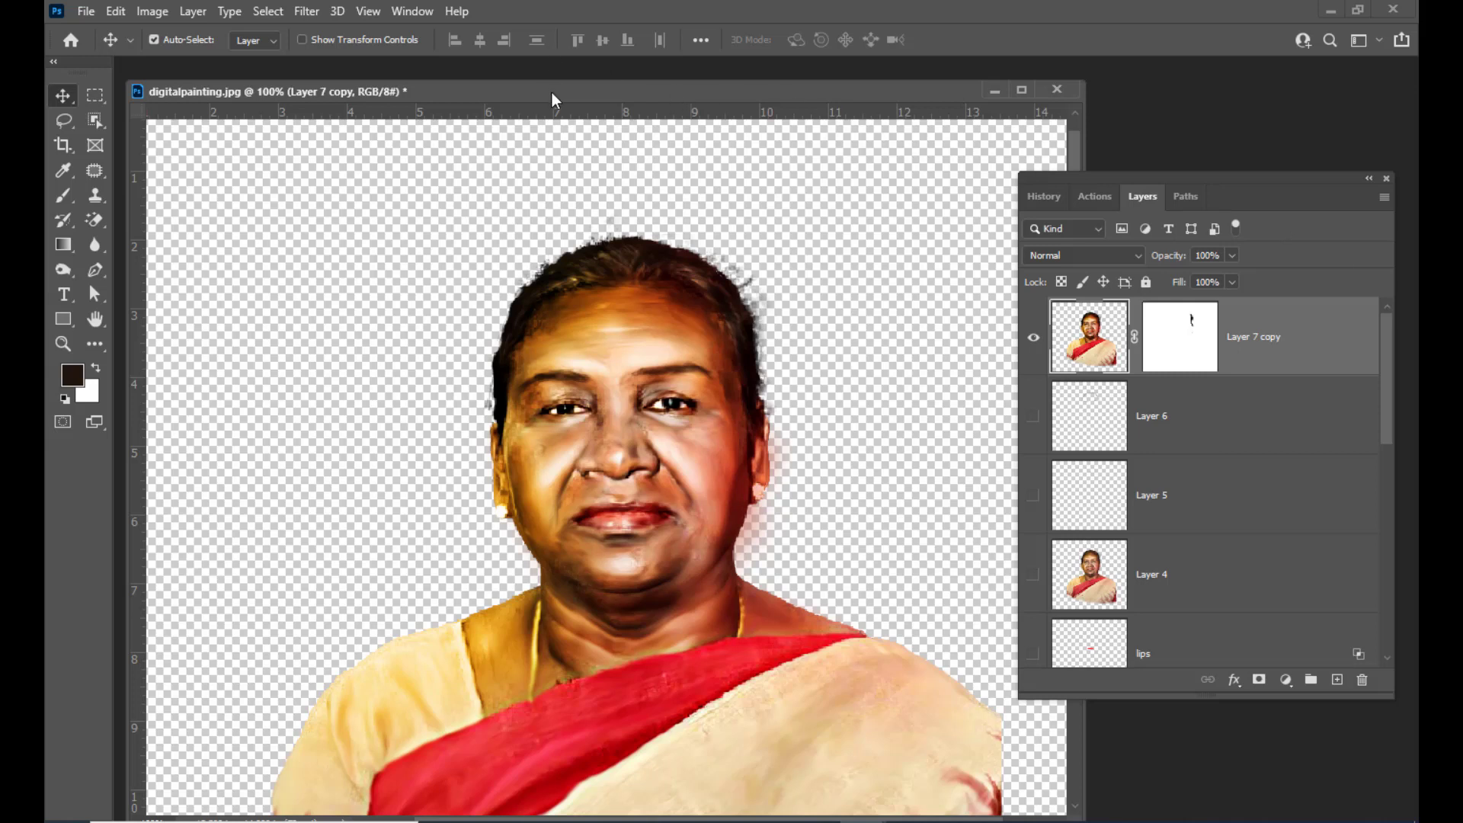
pyautogui.moveTo(551, 93); pyautogui.dragTo(578, 91)
pyautogui.click(150, 14)
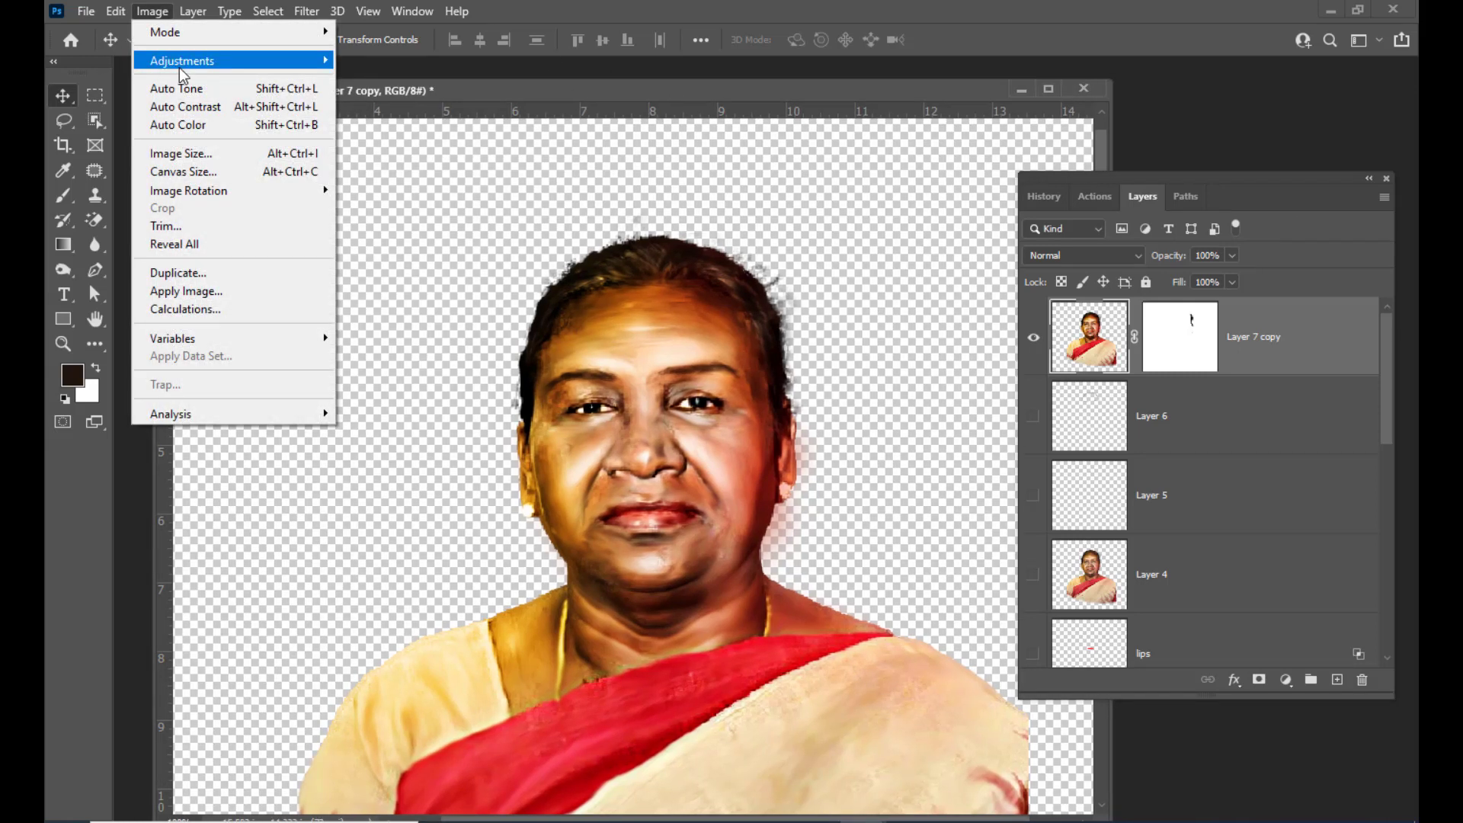
pyautogui.moveTo(192, 64)
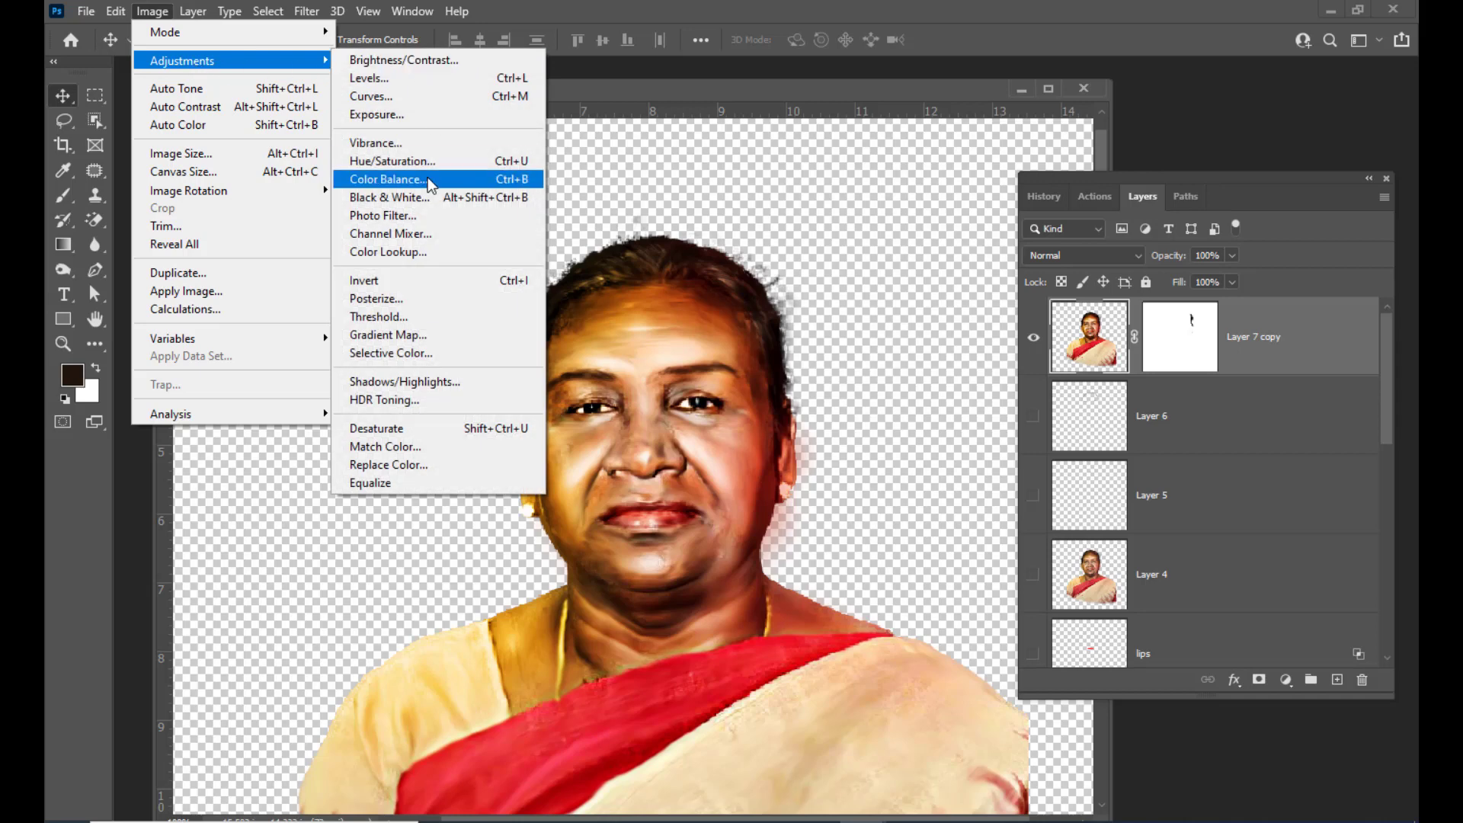
pyautogui.click(445, 163)
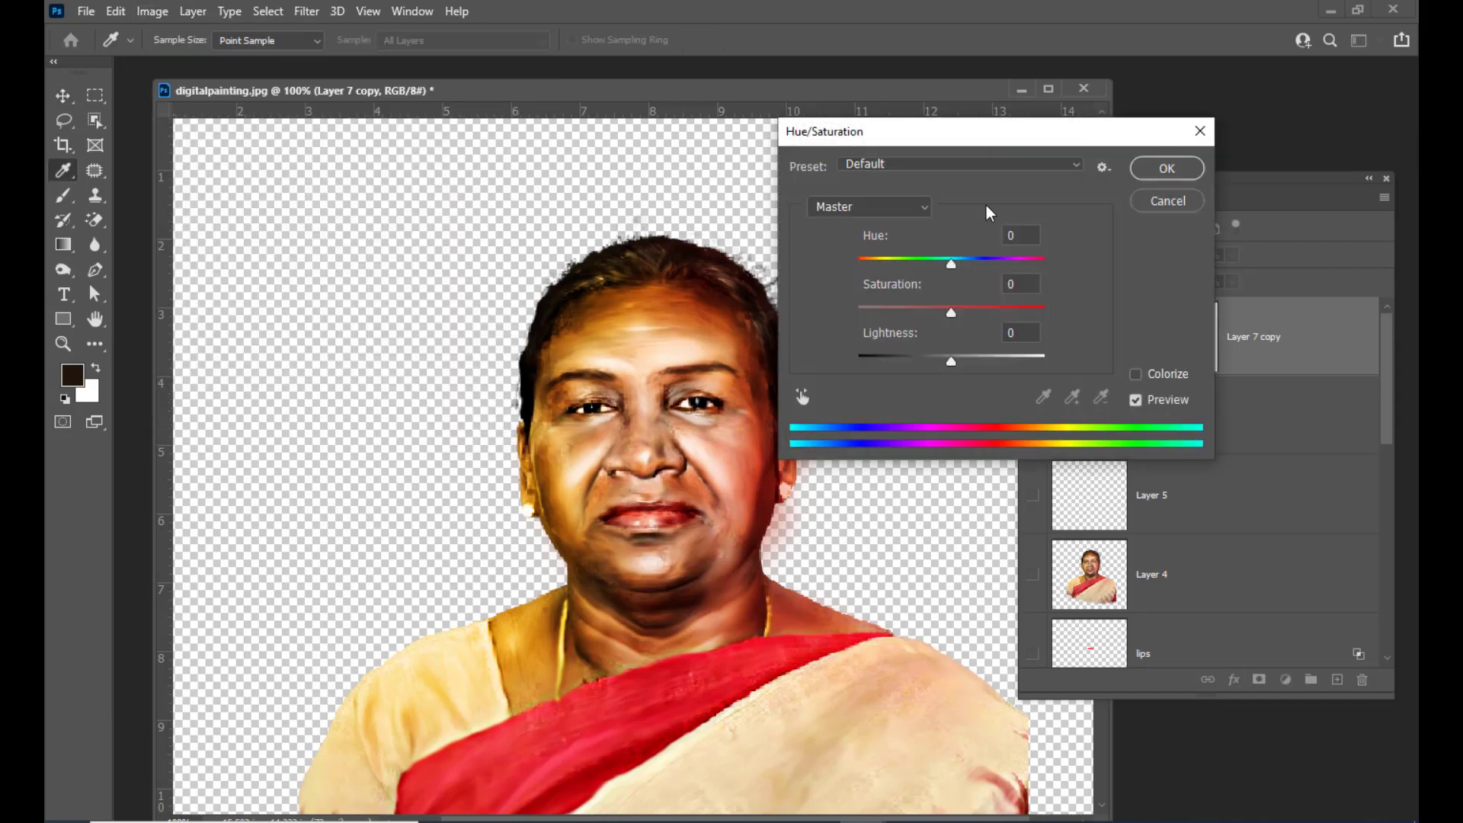
pyautogui.moveTo(959, 132)
pyautogui.mouseDown()
pyautogui.moveTo(1046, 126)
pyautogui.moveTo(920, 143)
pyautogui.moveTo(971, 133)
pyautogui.mouseUp()
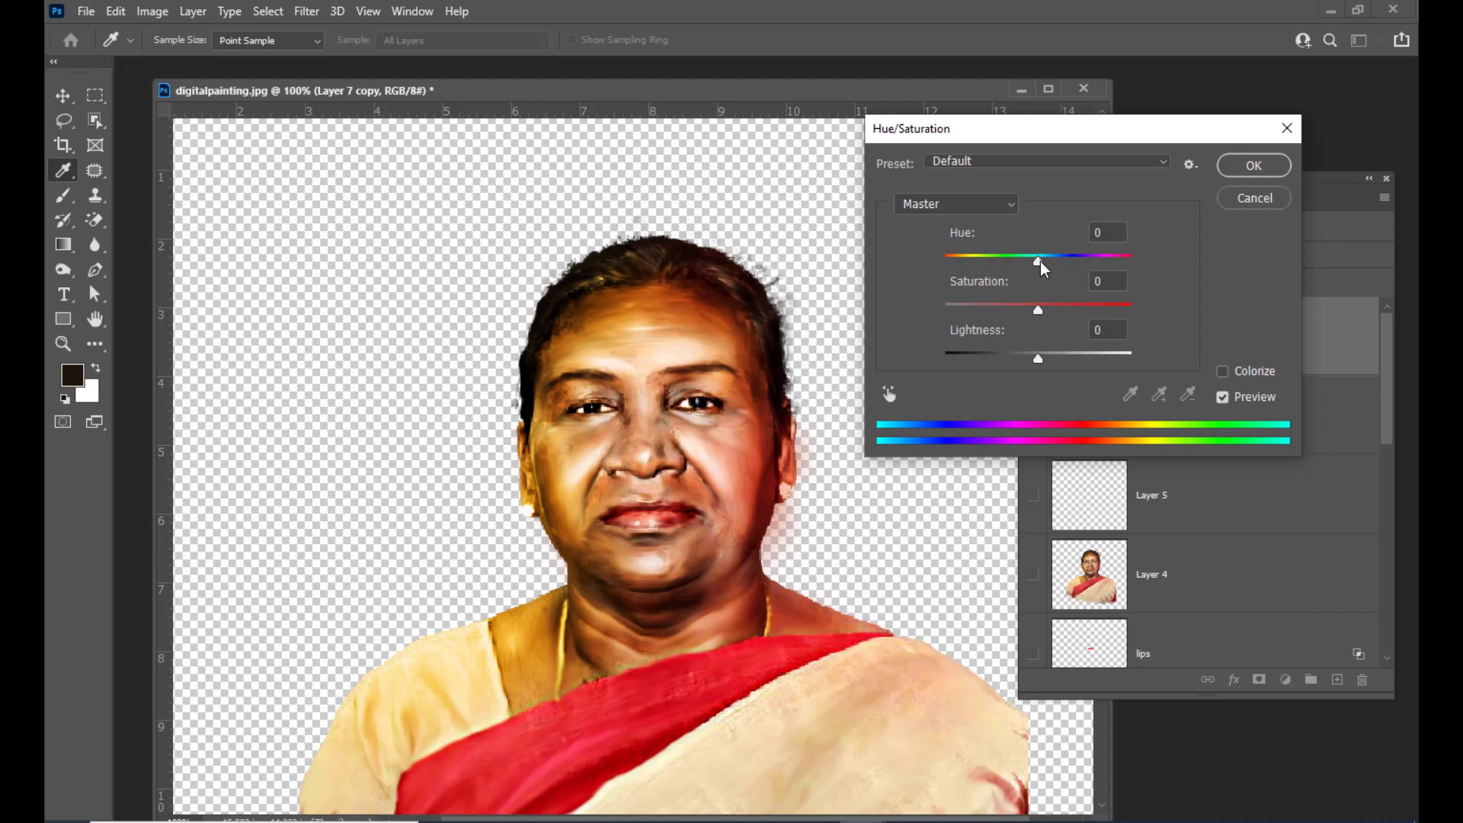
pyautogui.moveTo(1040, 267); pyautogui.dragTo(1036, 277)
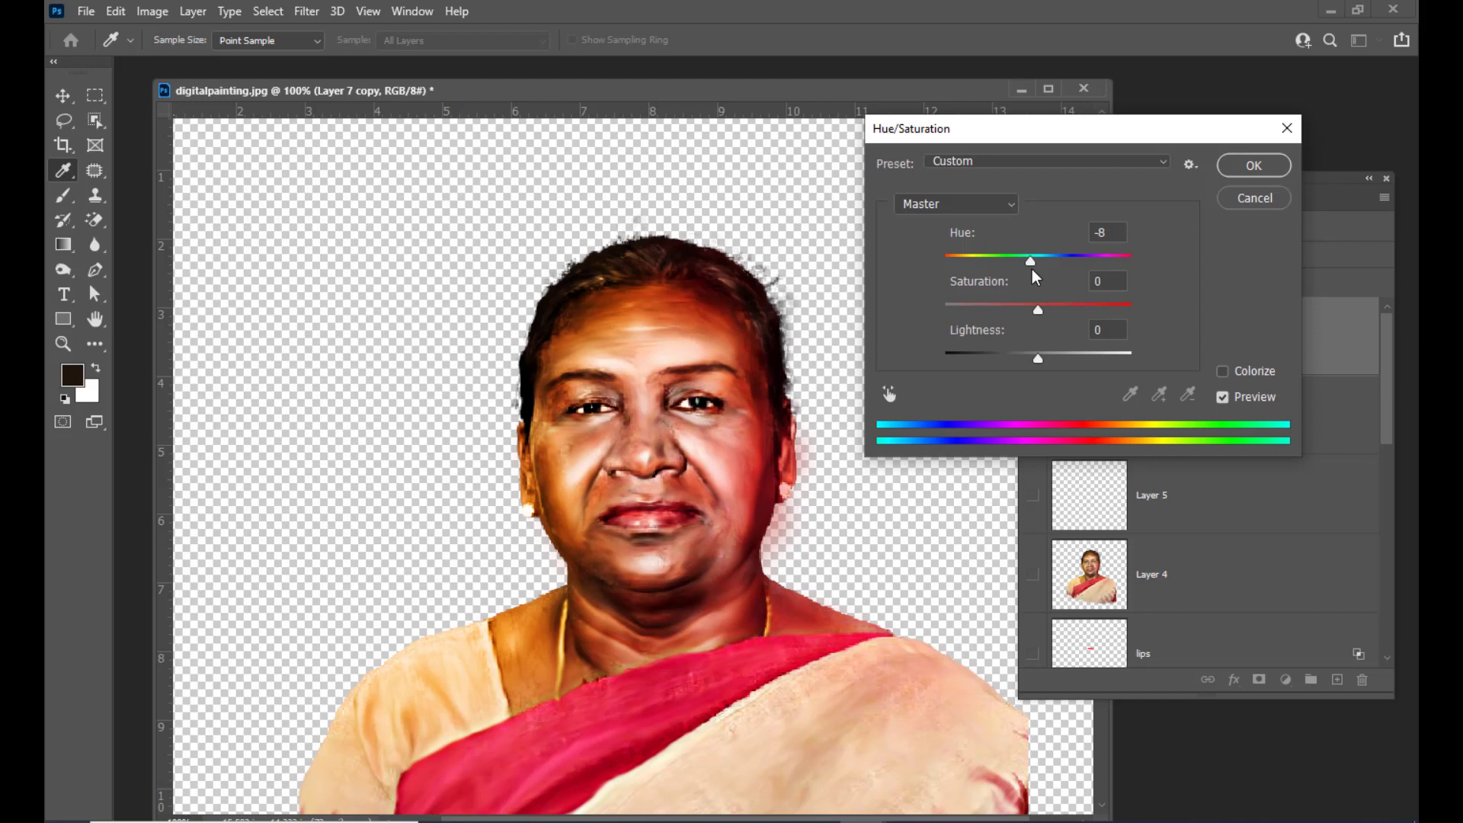
pyautogui.moveTo(1034, 275); pyautogui.dragTo(1024, 317)
pyautogui.moveTo(1034, 262); pyautogui.dragTo(1031, 262)
pyautogui.moveTo(1038, 360); pyautogui.dragTo(1032, 368)
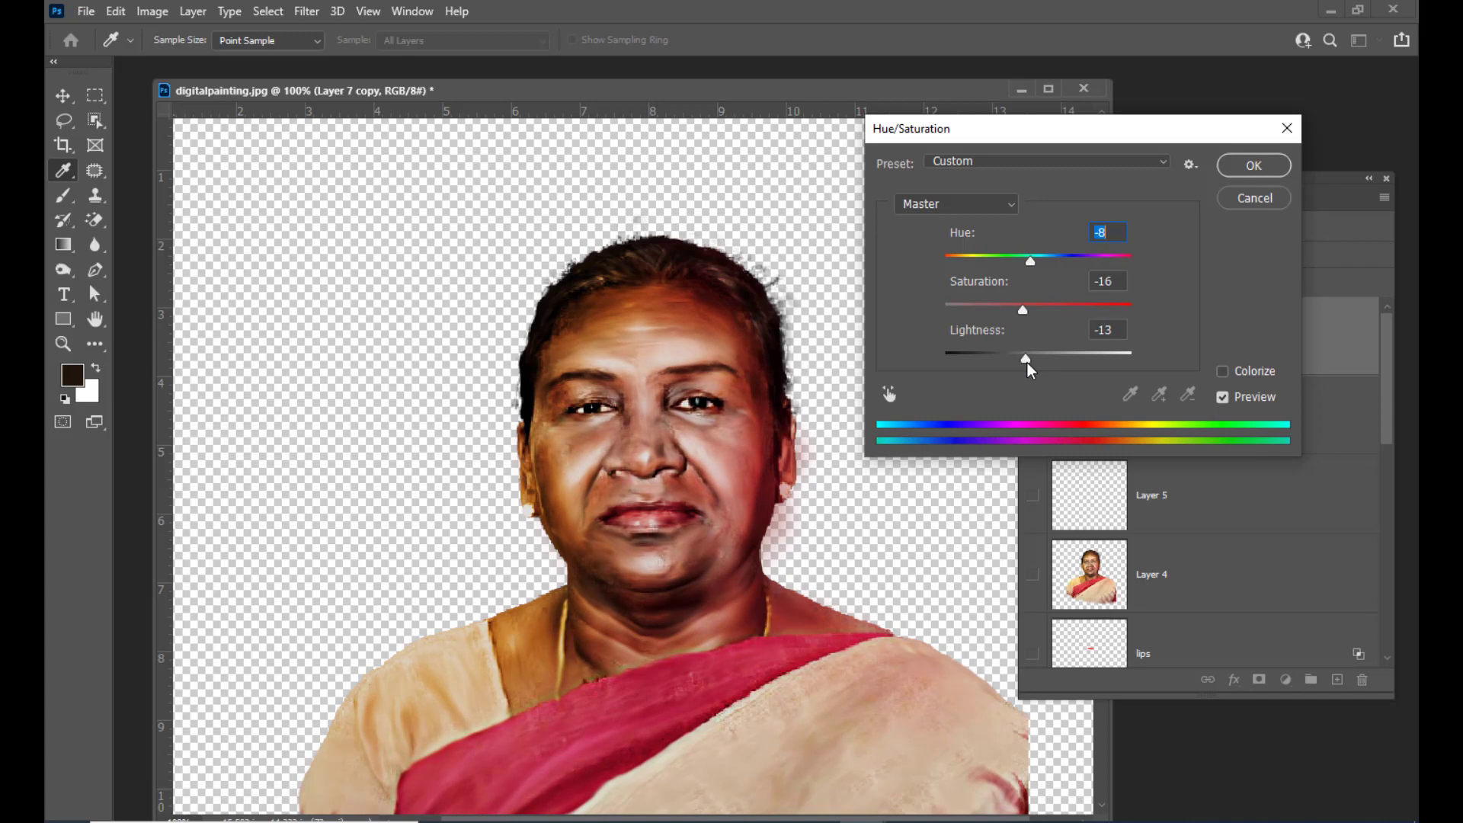
pyautogui.moveTo(1028, 370); pyautogui.dragTo(1028, 369)
pyautogui.click(1243, 165)
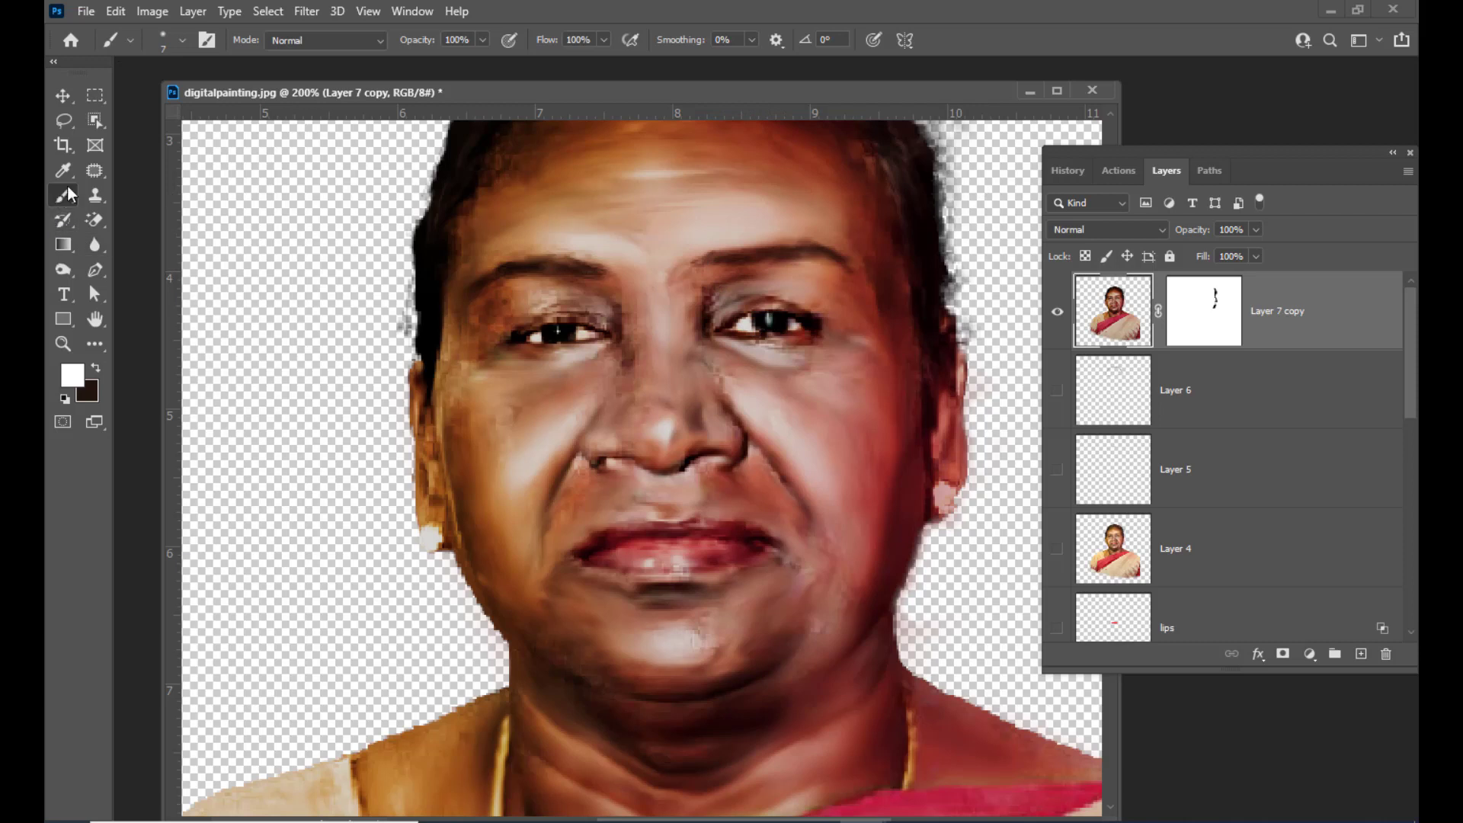
# Zoom out and review the whole adjusted portrait
pyautogui.press(']')
pyautogui.hotkey('ctrl', '-')
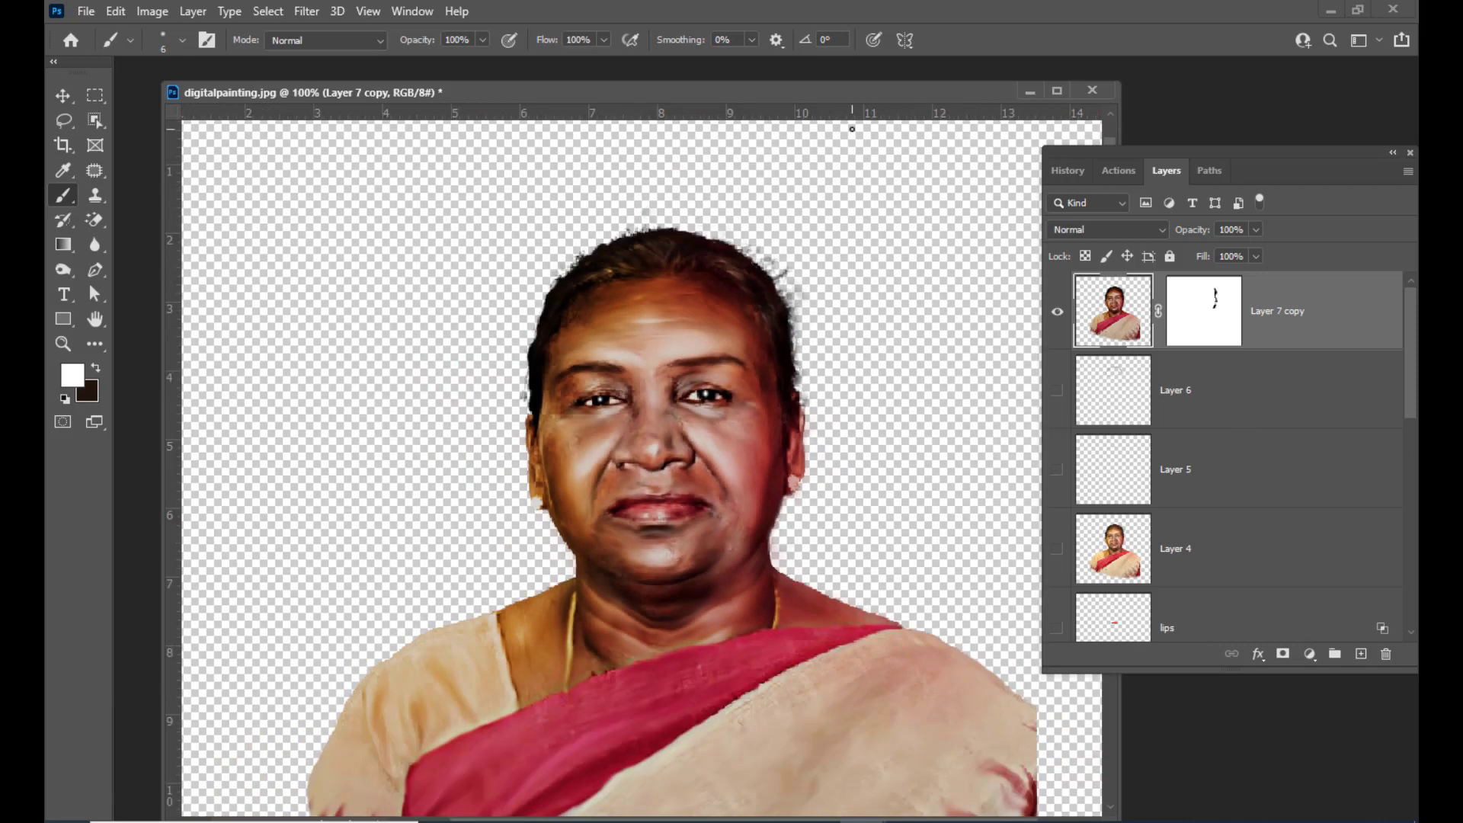
pyautogui.hotkey('ctrl', '+')
pyautogui.hotkey('ctrl', '-')
pyautogui.moveTo(1213, 152); pyautogui.dragTo(1197, 152)
pyautogui.scroll(-2, 811, 250)
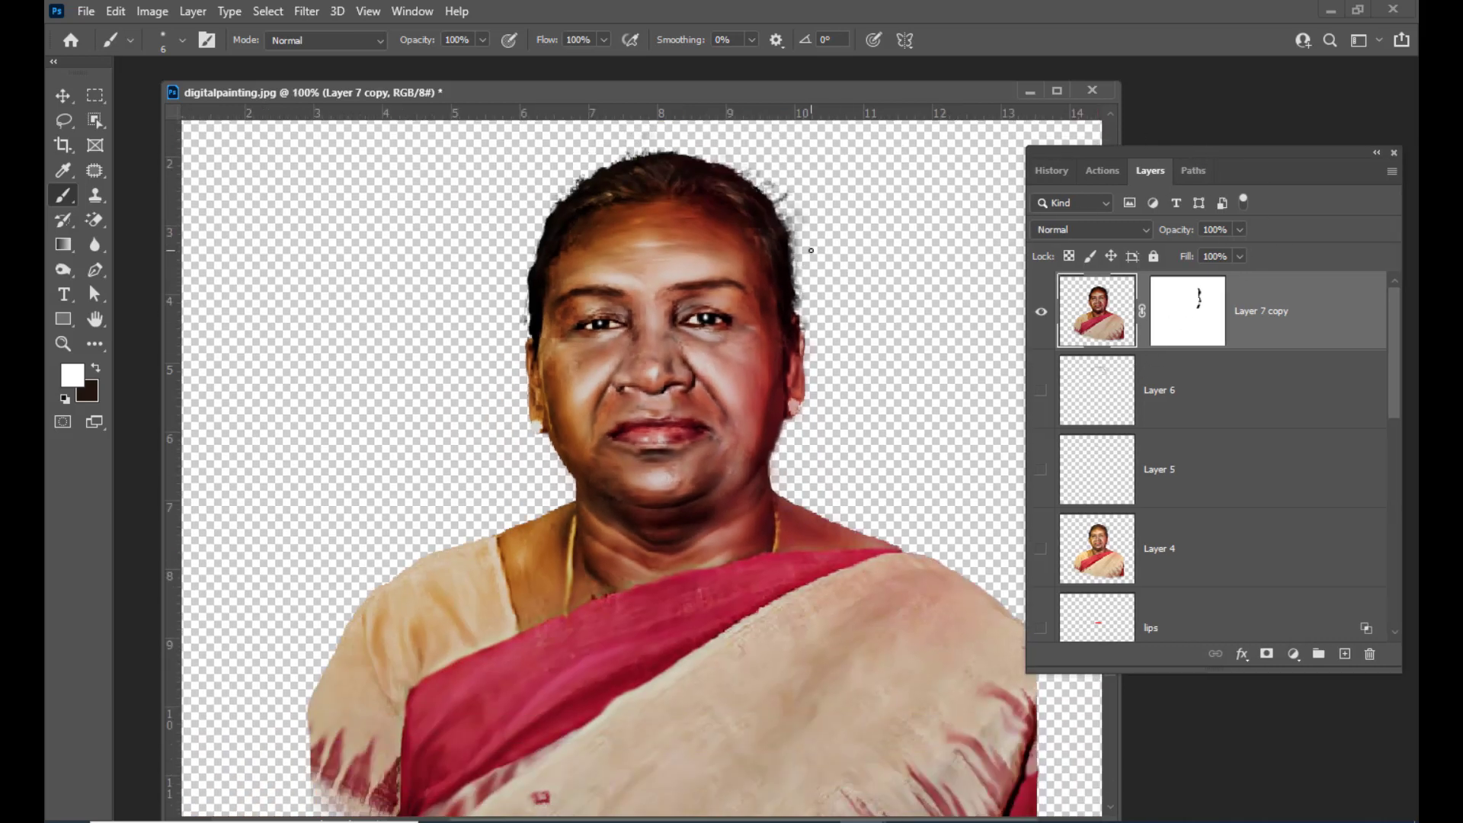
pyautogui.scroll(1, 919, 261)
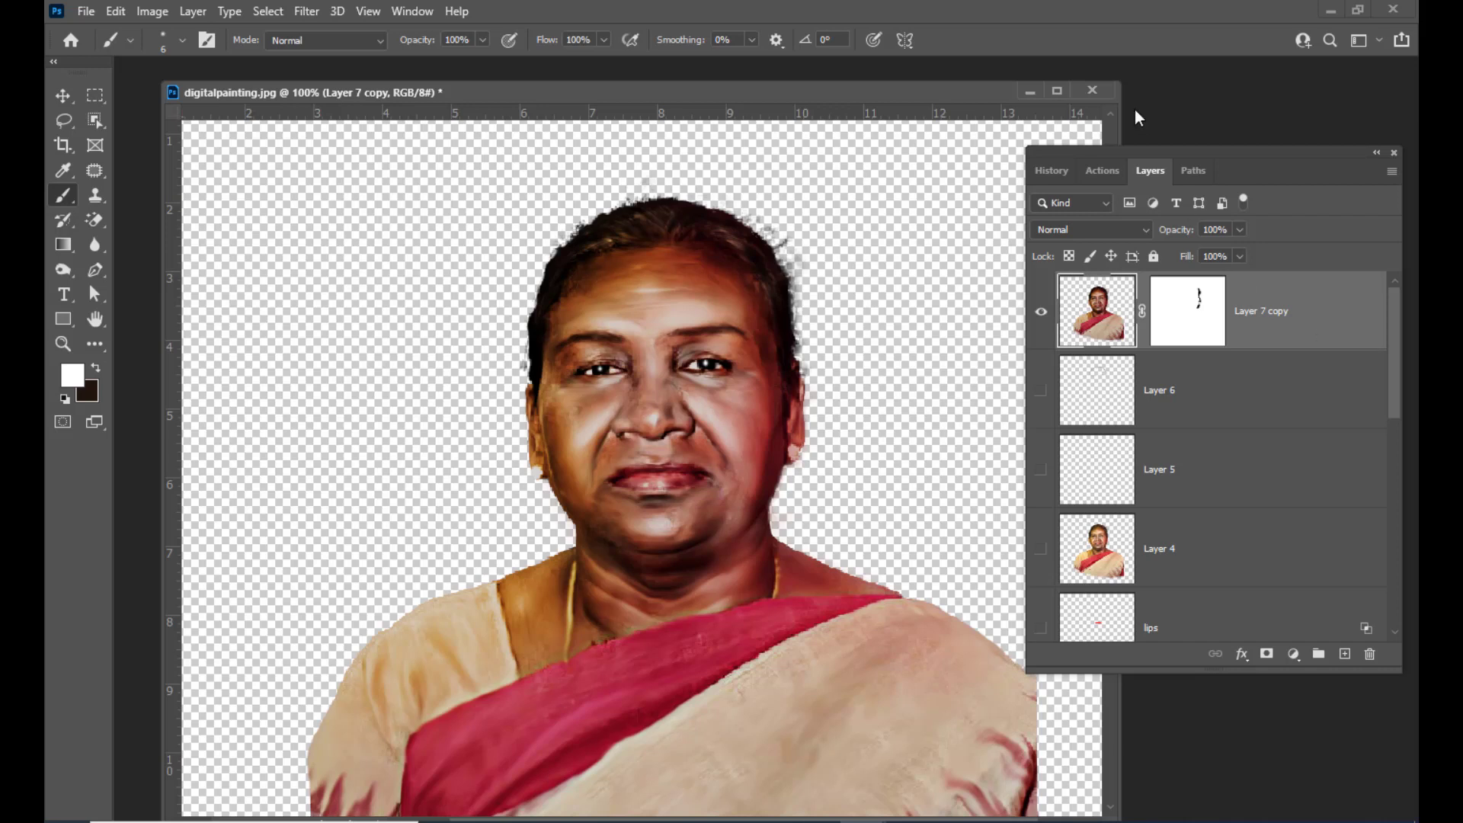
pyautogui.moveTo(1148, 149); pyautogui.dragTo(1149, 143)
pyautogui.hotkey('ctrl', '-')
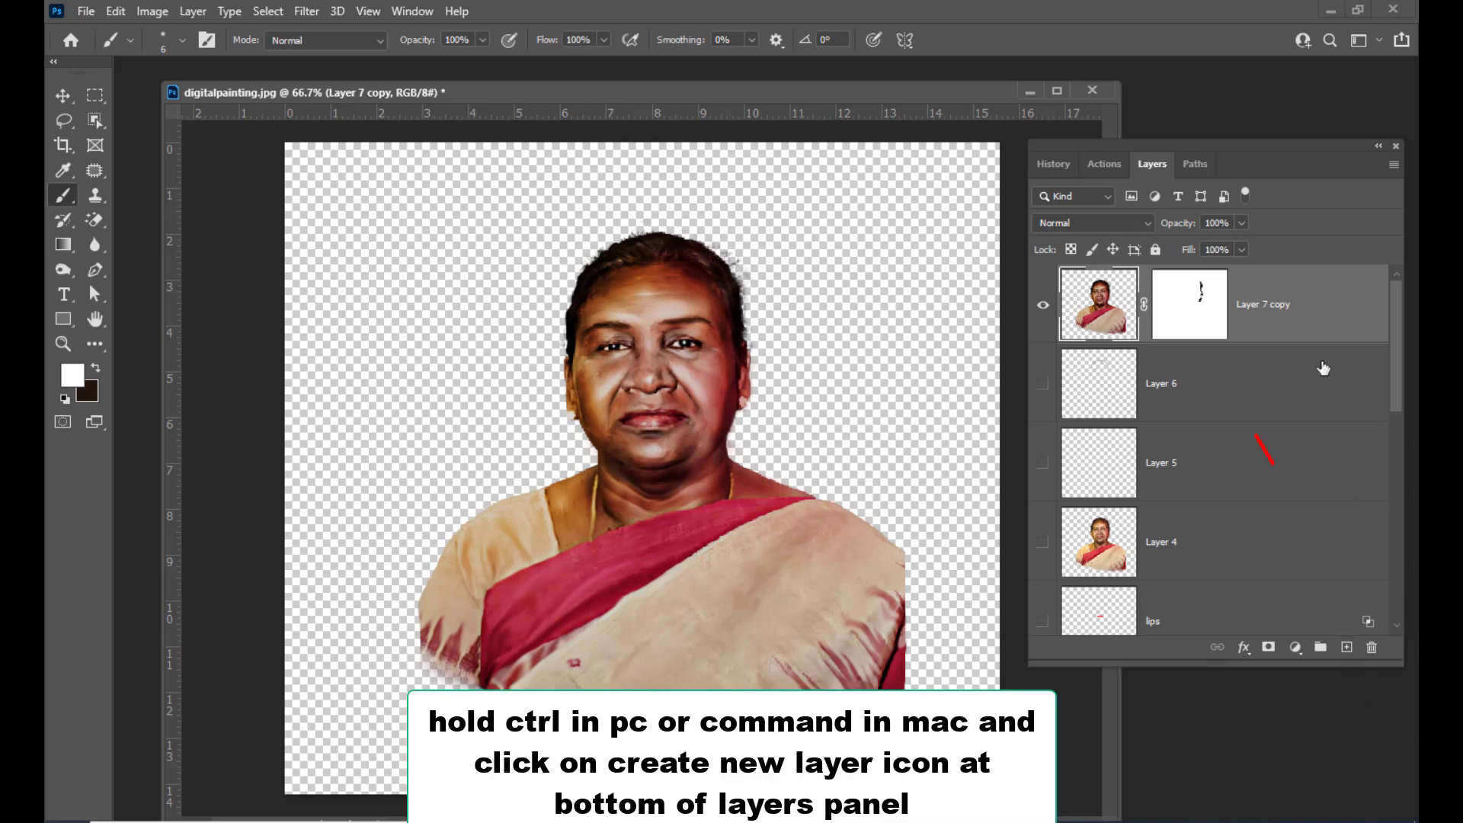
# Create a new empty layer directly beneath the masked portrait layer
pyautogui.keyDown('ctrl'); pyautogui.click(1346, 649); pyautogui.keyUp('ctrl')
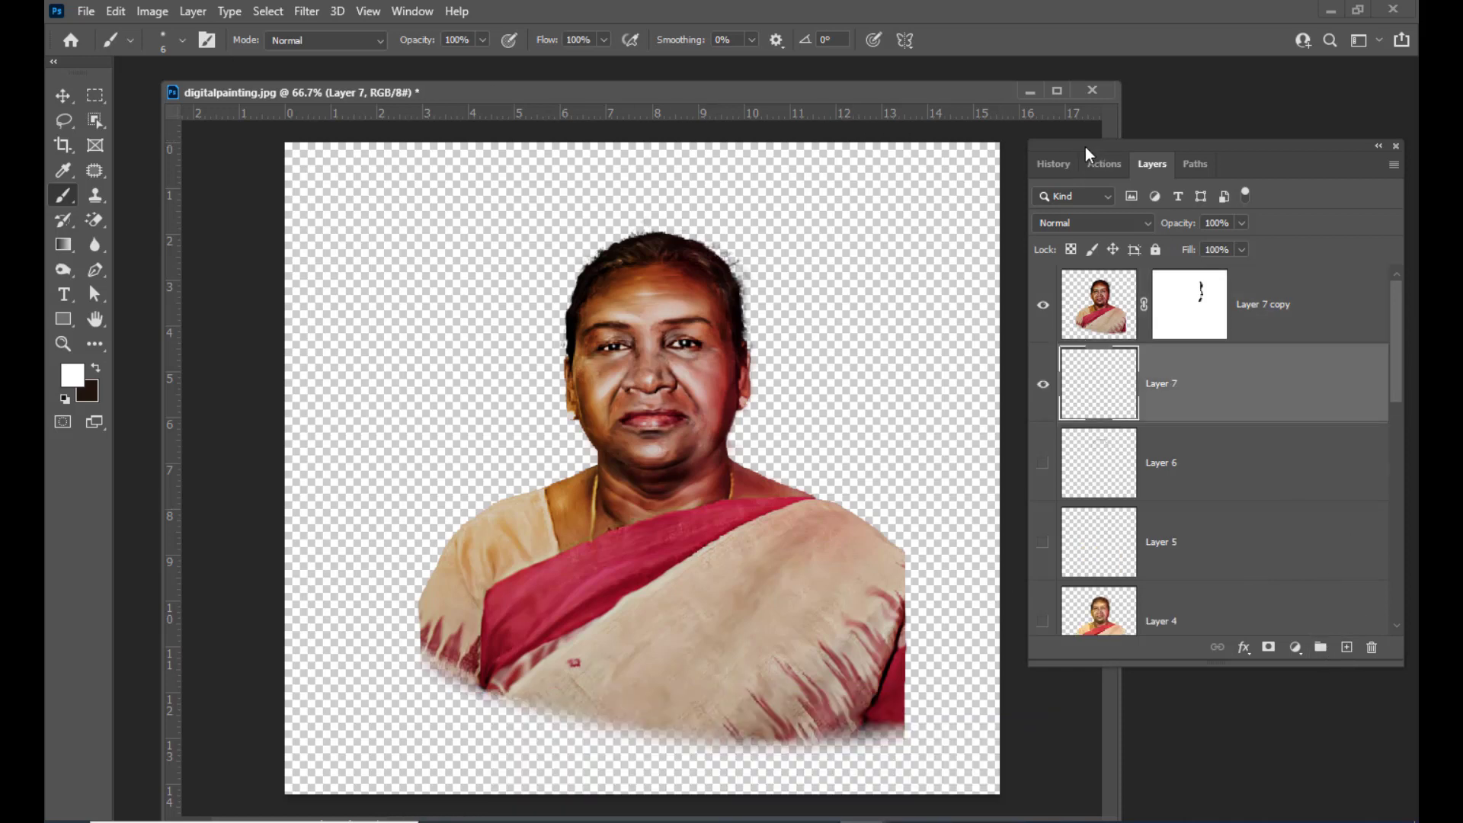
pyautogui.moveTo(1085, 146); pyautogui.dragTo(1066, 144)
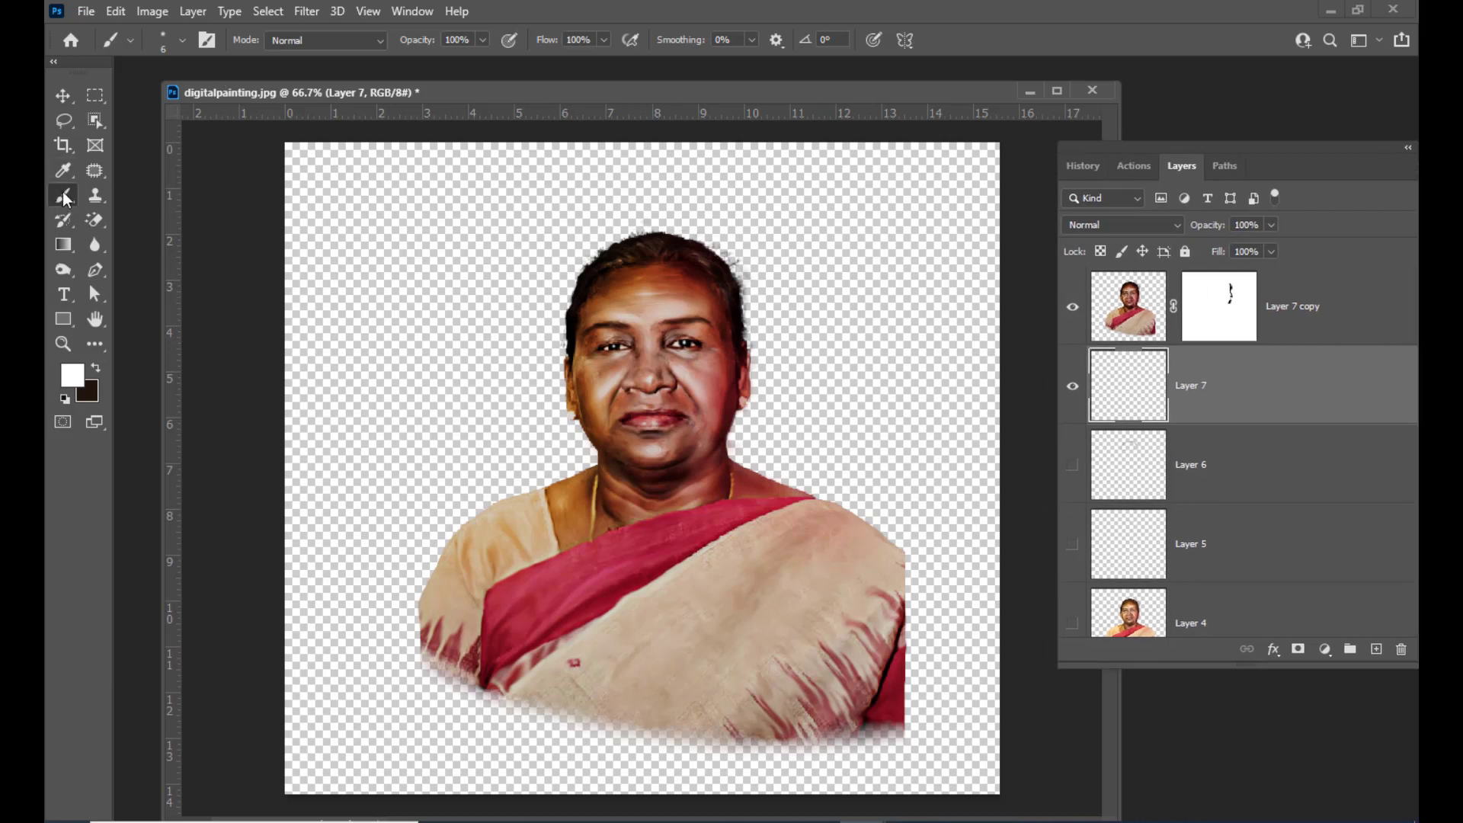
# Choose a brush from the Dry Media Brushes set in the brush preset picker
pyautogui.click(181, 42)
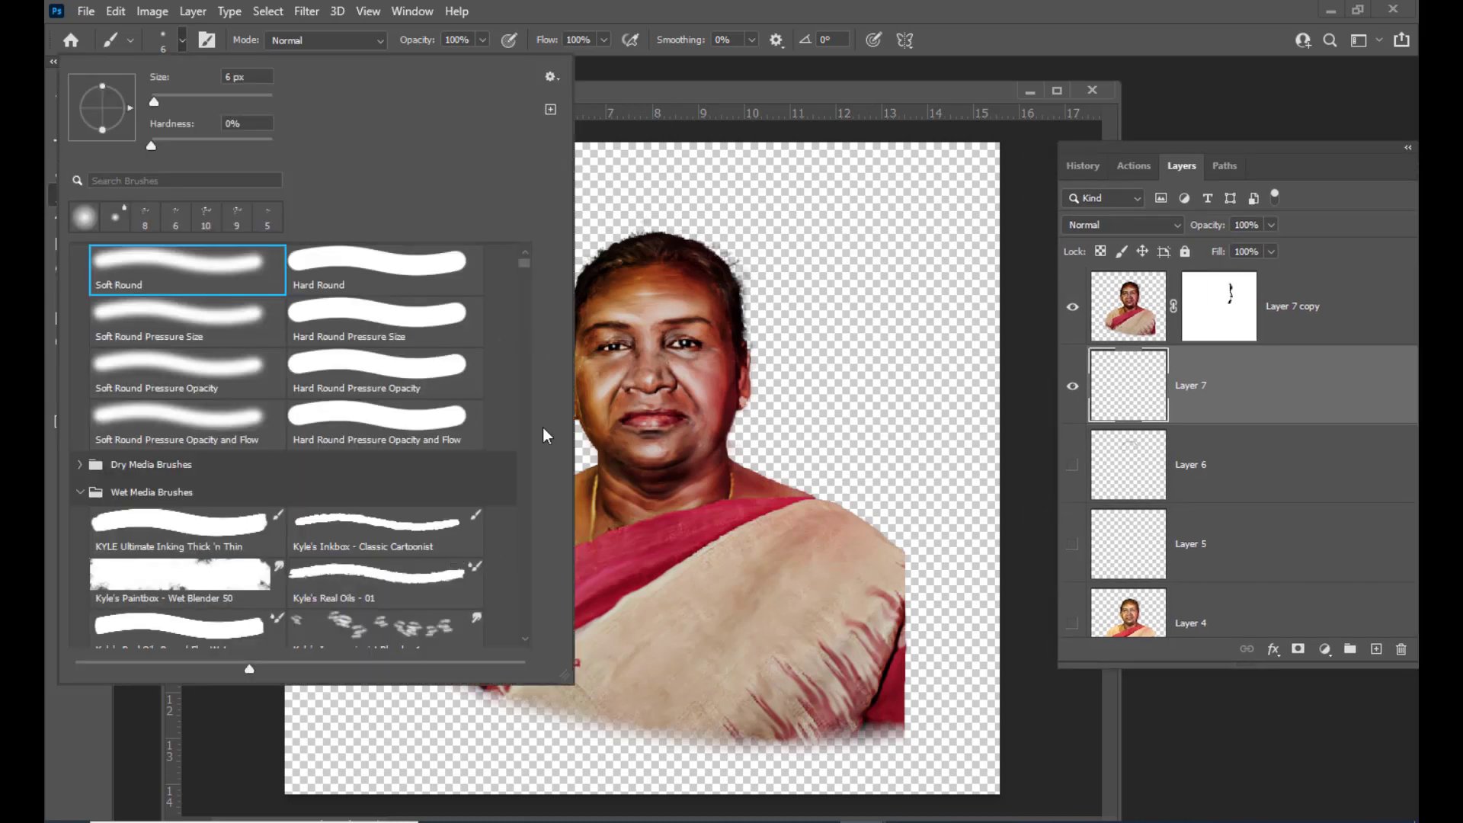
pyautogui.scroll(-2, 421, 555)
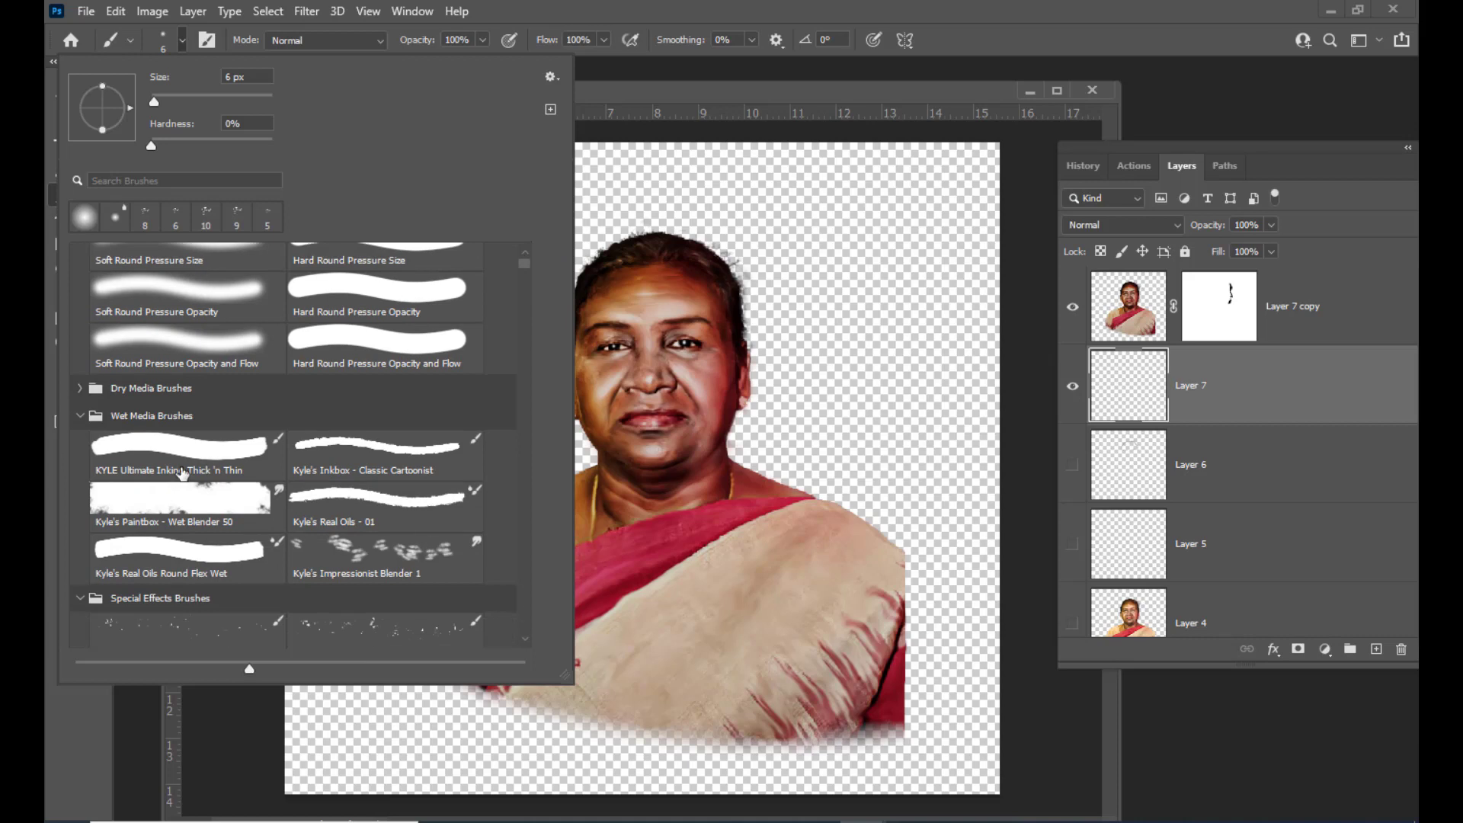
pyautogui.scroll(-2, 192, 494)
pyautogui.scroll(2, 205, 432)
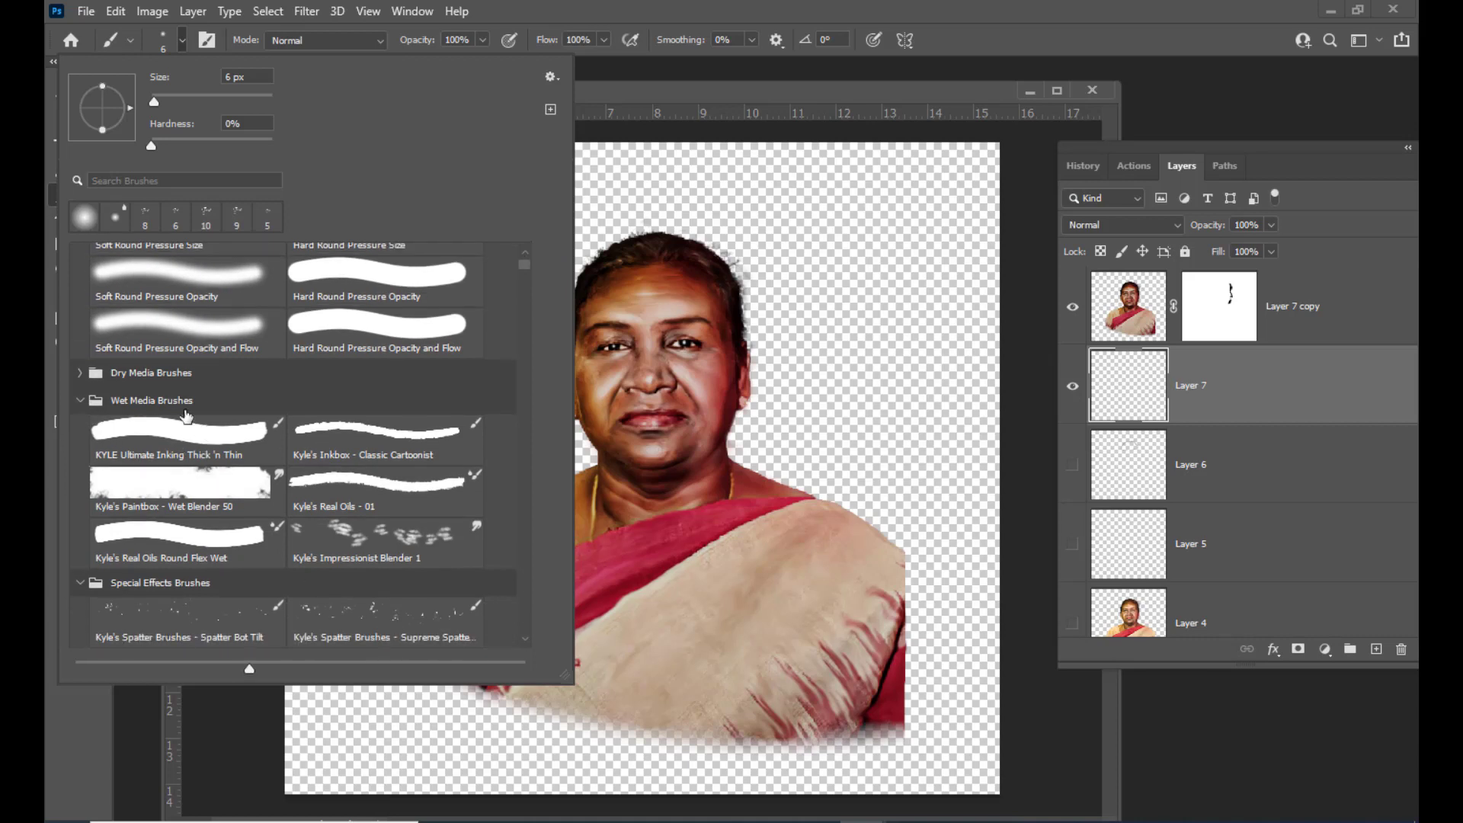
pyautogui.click(82, 374)
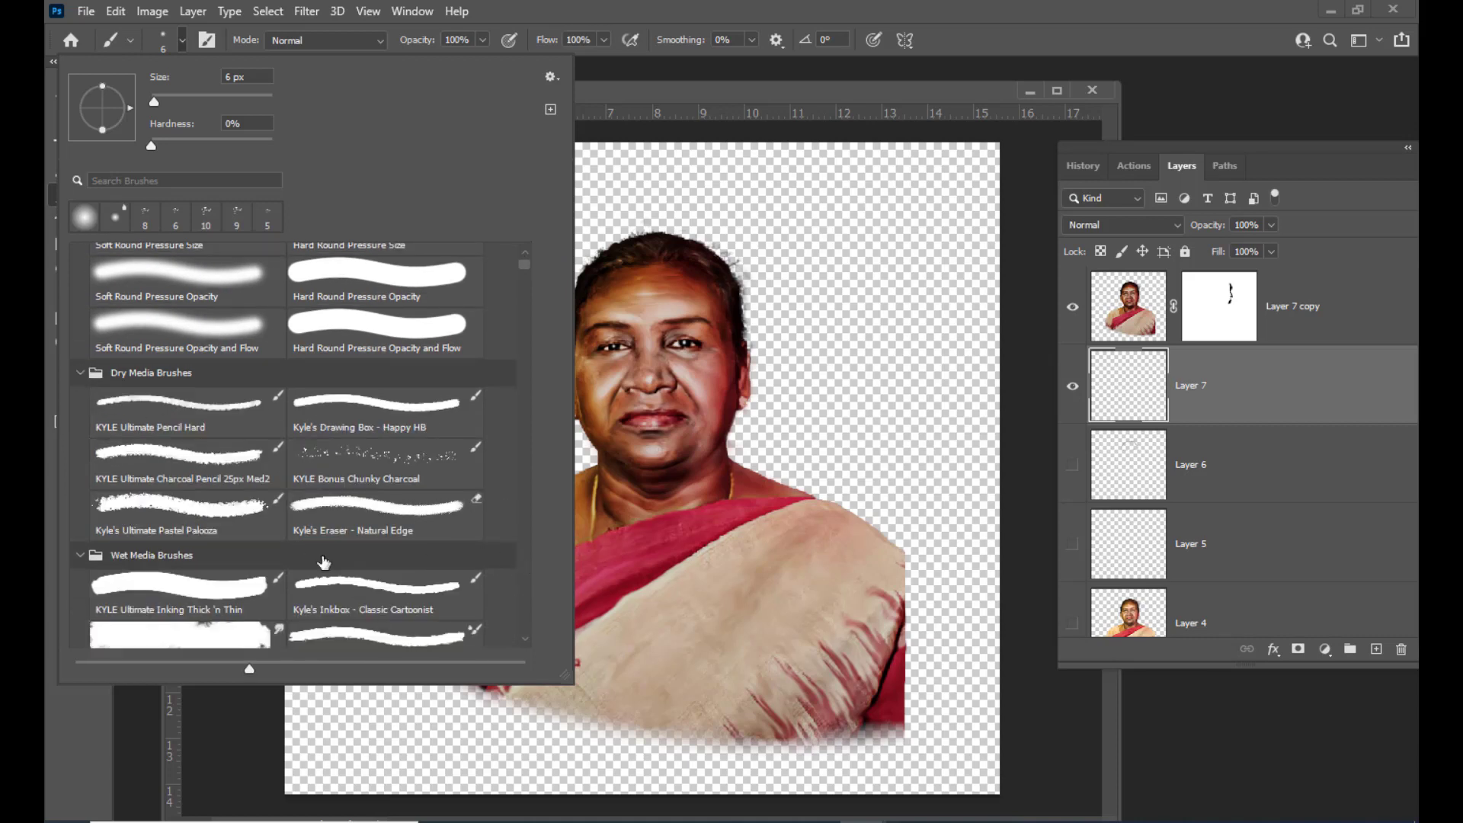
pyautogui.click(332, 469)
pyautogui.moveTo(767, 95)
pyautogui.mouseDown()
pyautogui.moveTo(844, 103)
pyautogui.moveTo(771, 117)
pyautogui.mouseUp()
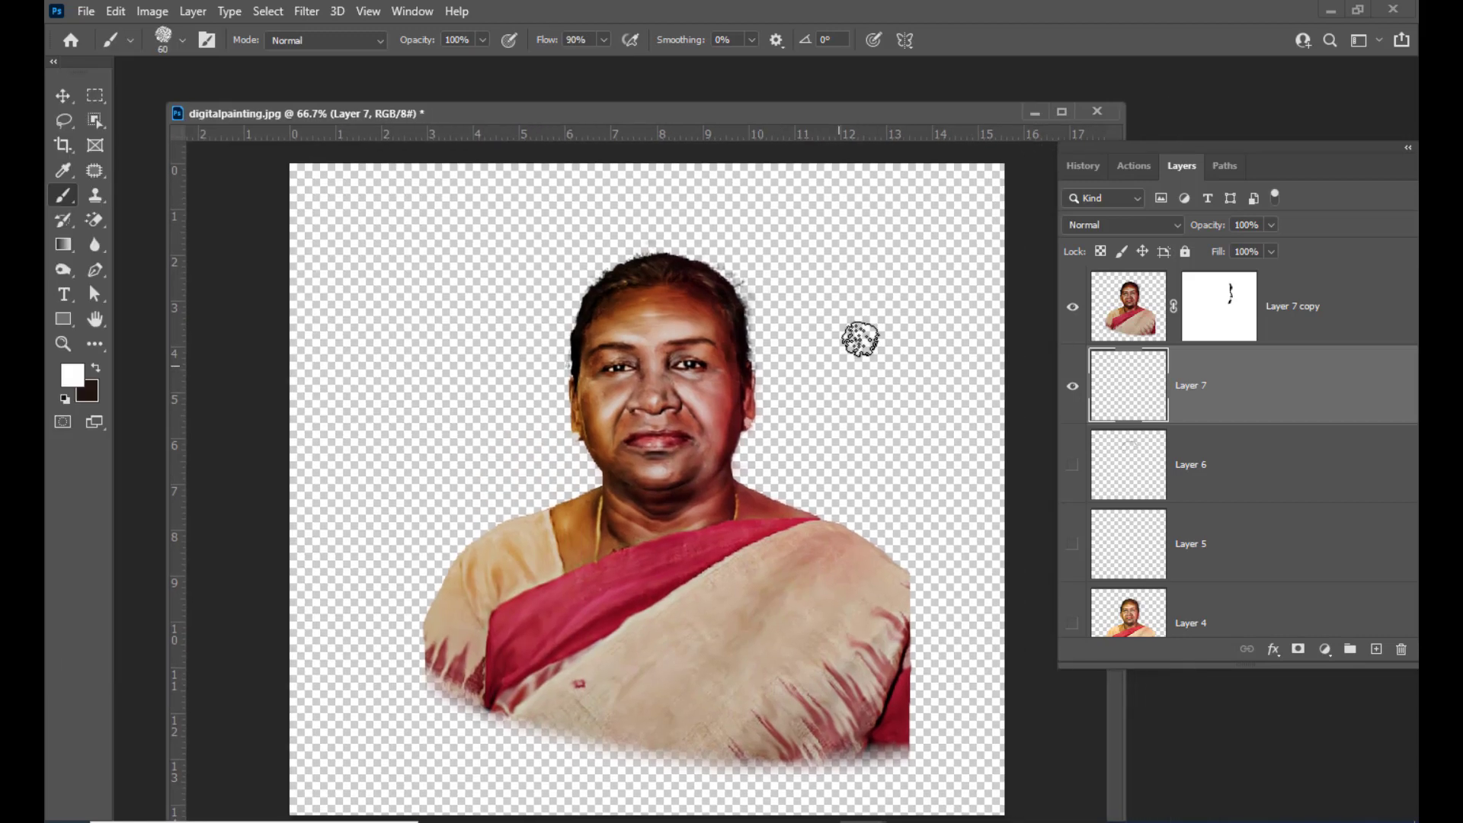
# Set the foreground colour to red, enlarge the brush to 125 px and paint a red patch beside the right of the head
pyautogui.click(73, 375)
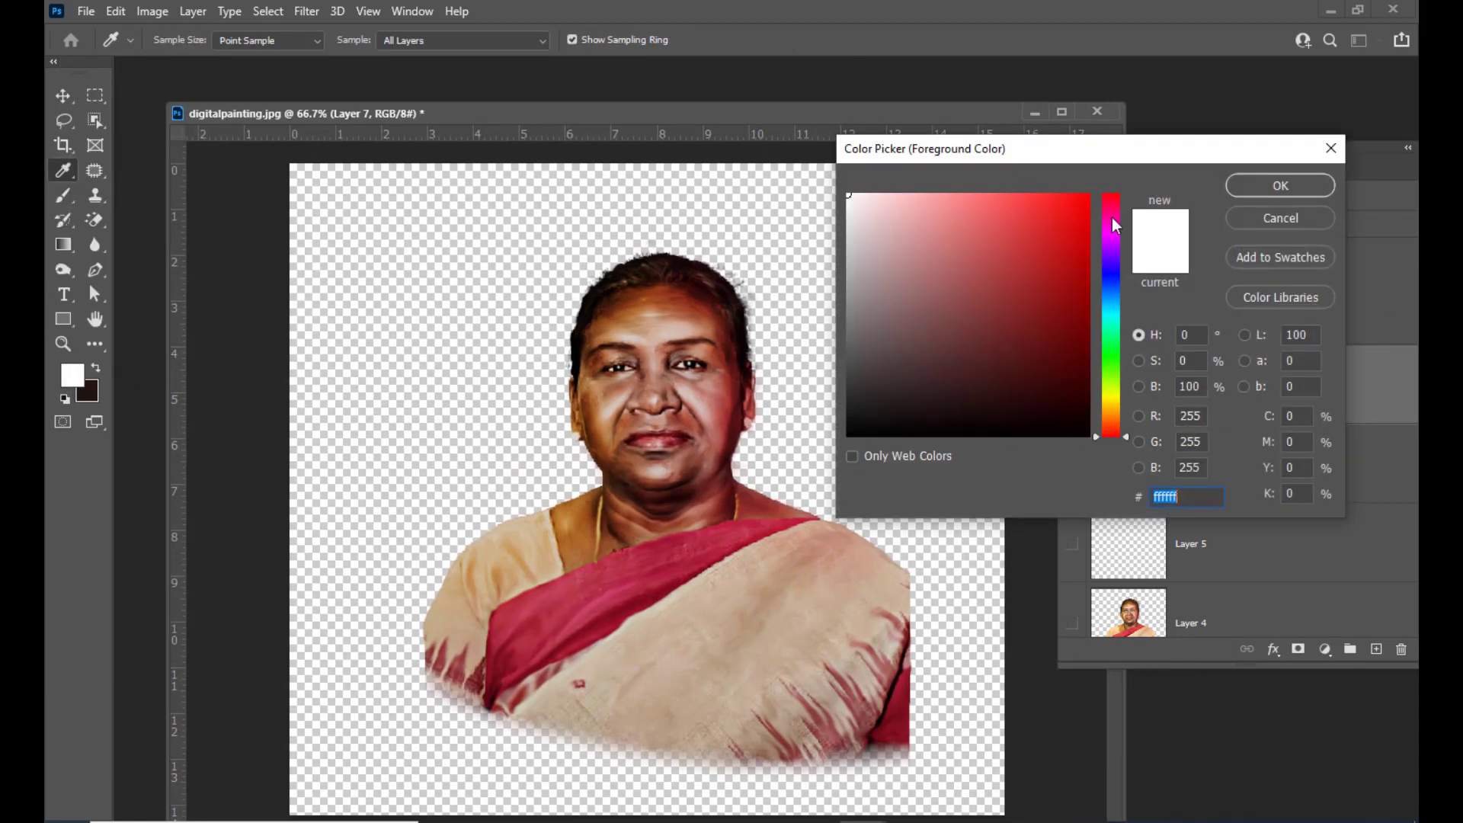
pyautogui.click(1071, 215)
pyautogui.click(1280, 185)
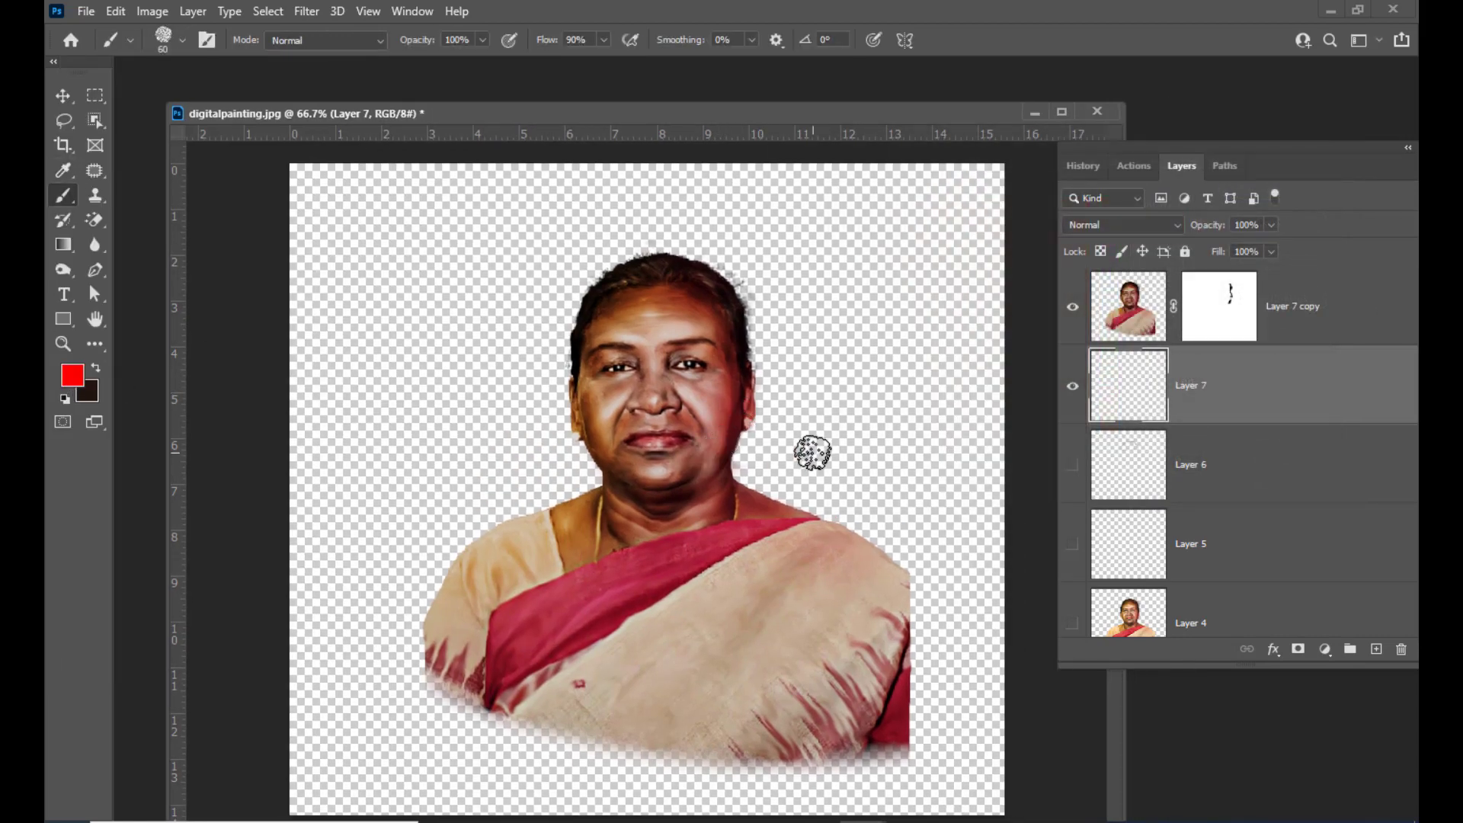
pyautogui.press(']')
pyautogui.press(']')
pyautogui.press(']')
pyautogui.press(']')
pyautogui.press(']')
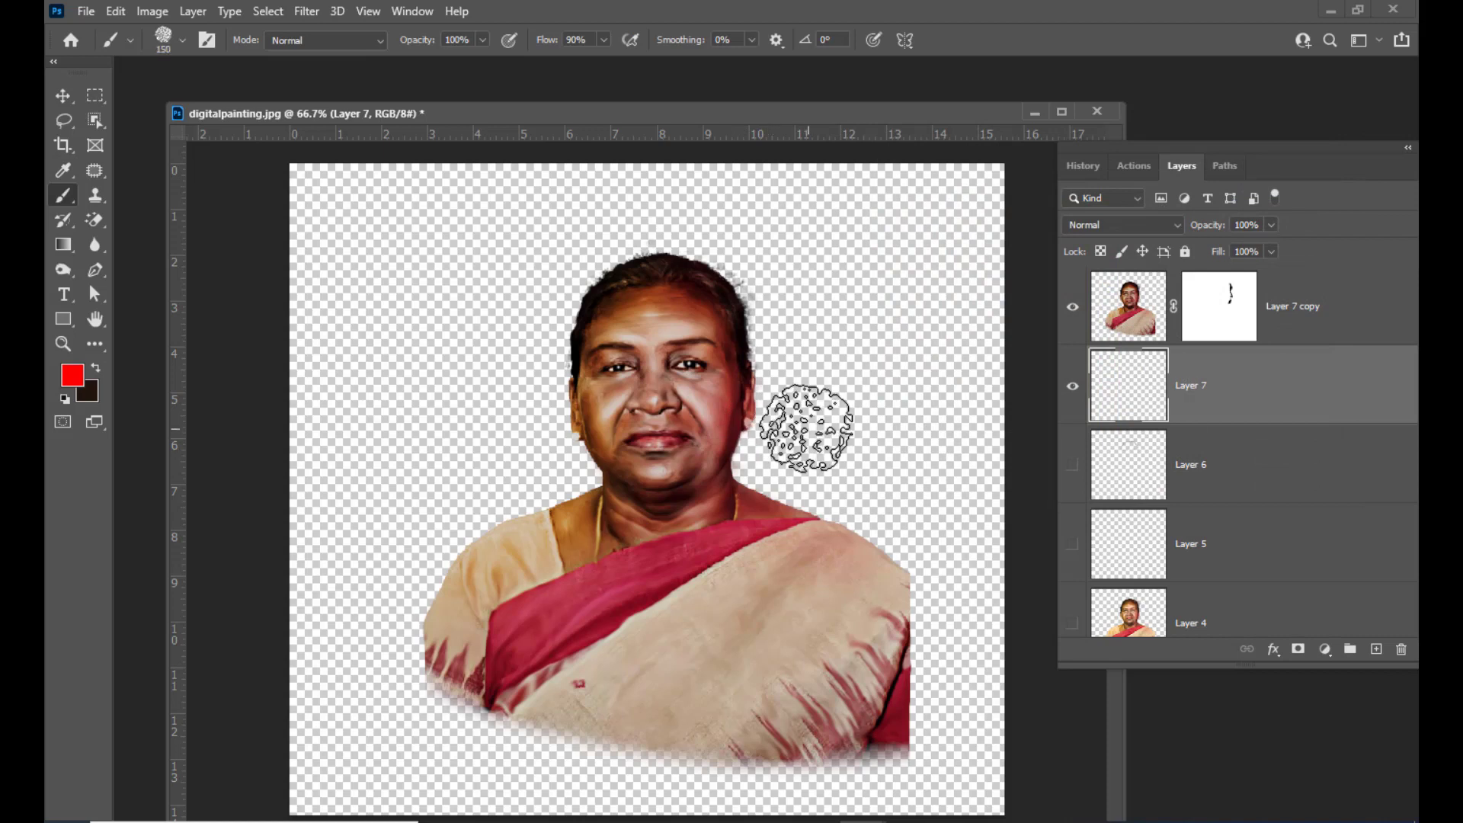
pyautogui.click(164, 39)
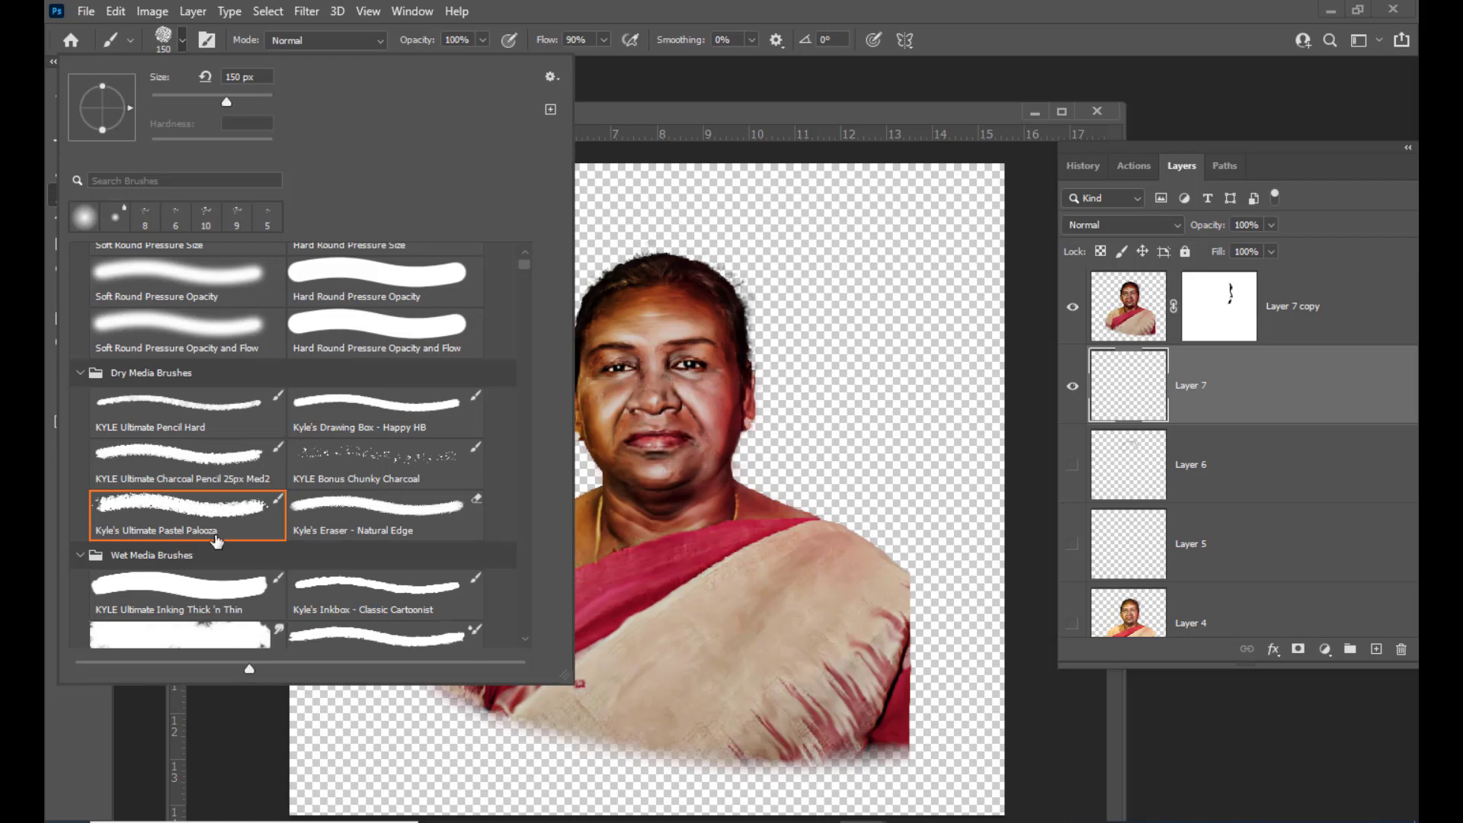
pyautogui.click(847, 121)
pyautogui.press('[')
pyautogui.press(']')
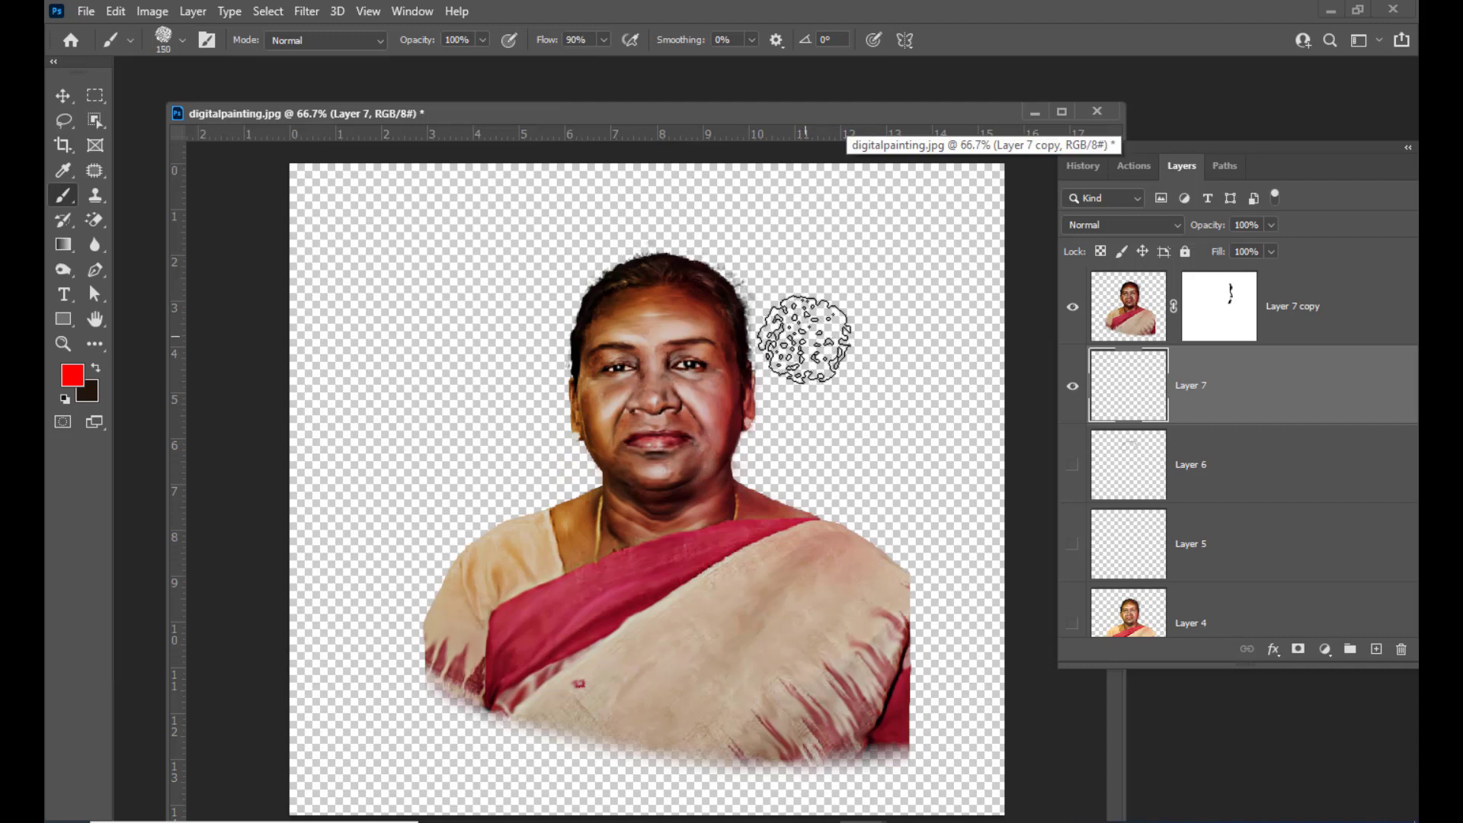
pyautogui.press(']')
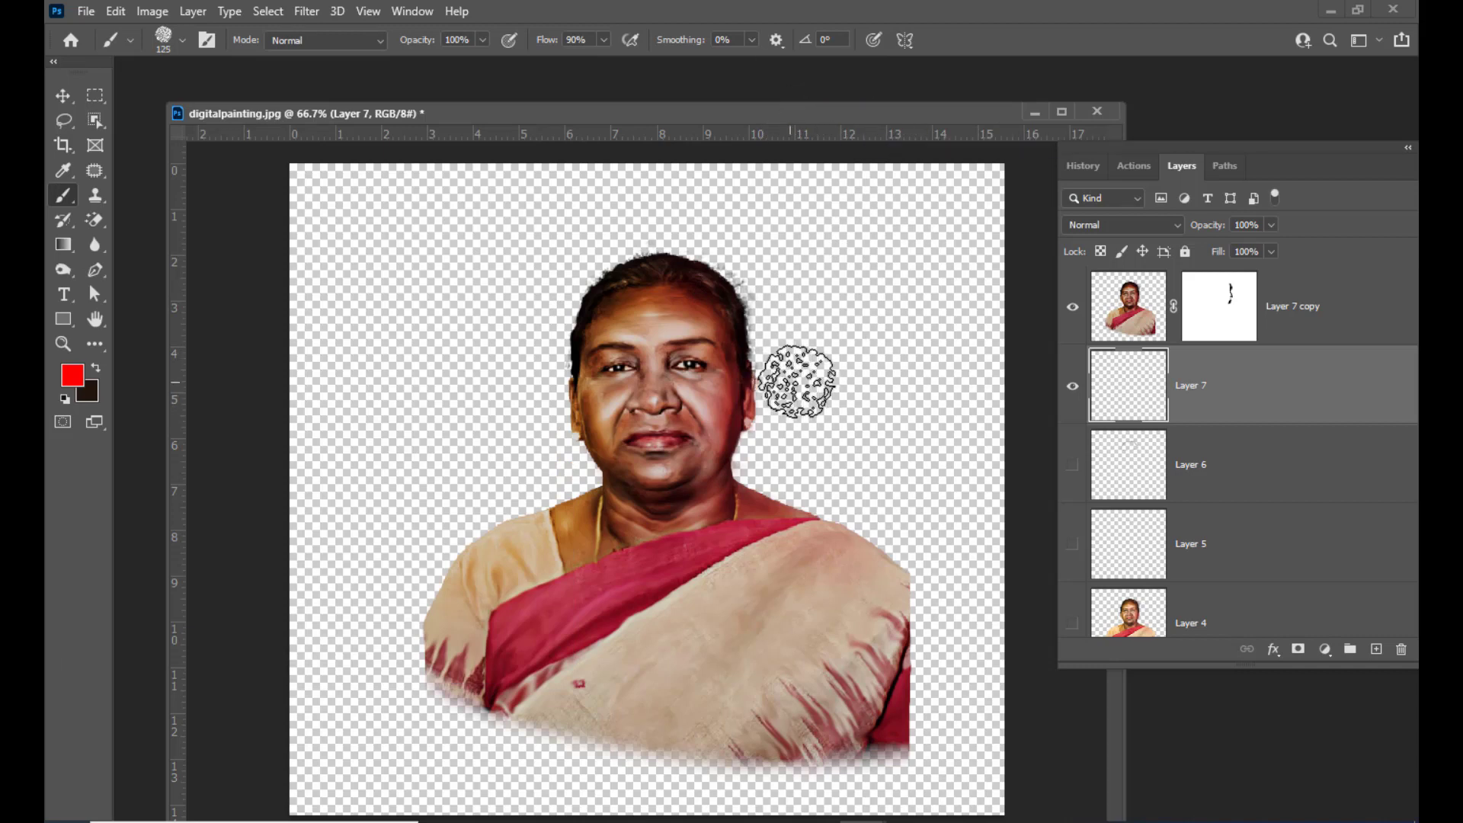
pyautogui.moveTo(800, 381)
pyautogui.mouseDown()
pyautogui.moveTo(772, 445)
pyautogui.moveTo(770, 398)
pyautogui.moveTo(798, 445)
pyautogui.mouseUp()
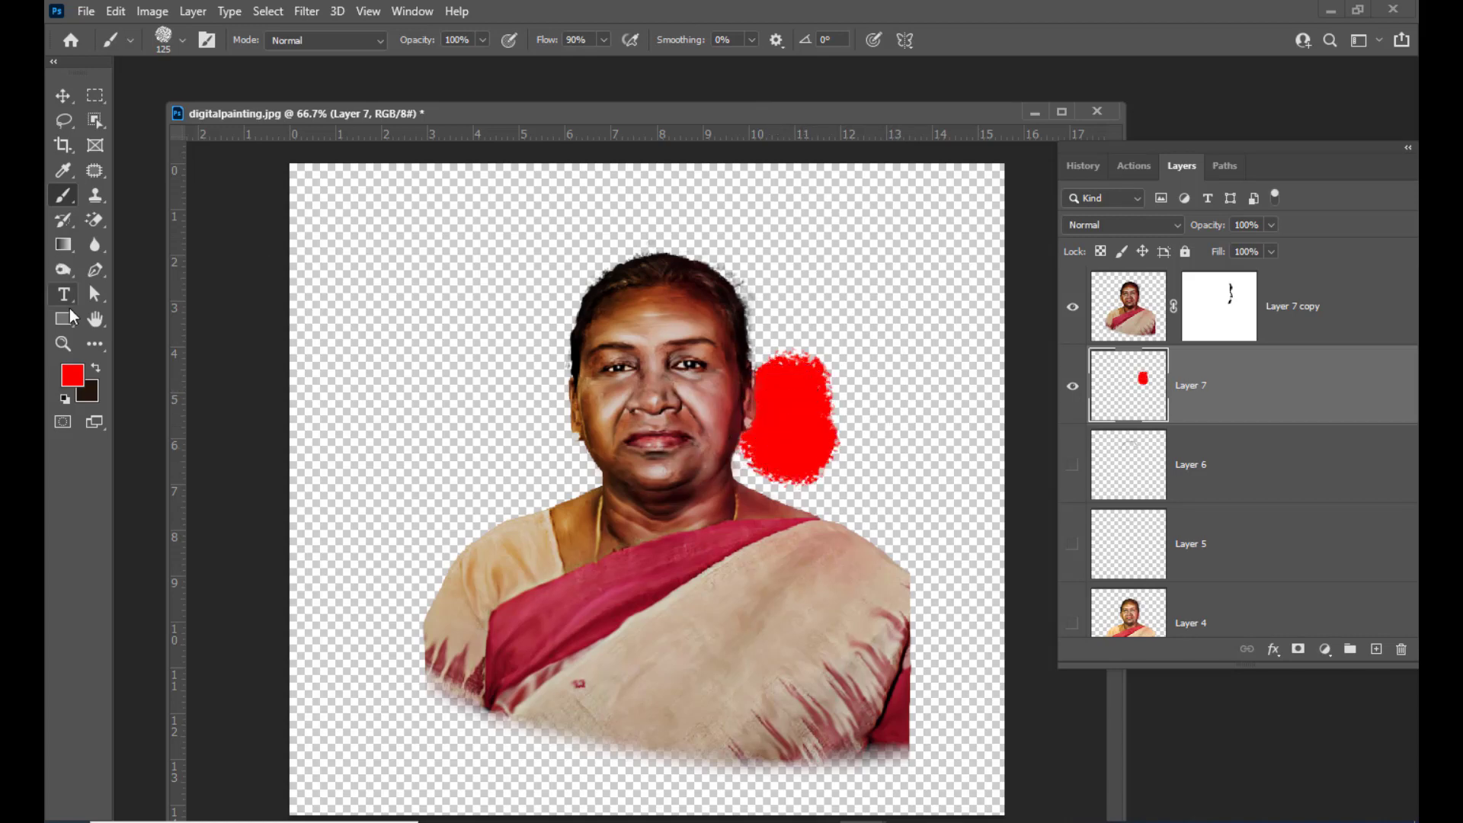
# Switch the foreground to green, enlarge the brush to 200 px and paint a green patch at the upper right
pyautogui.click(72, 375)
pyautogui.click(1111, 364)
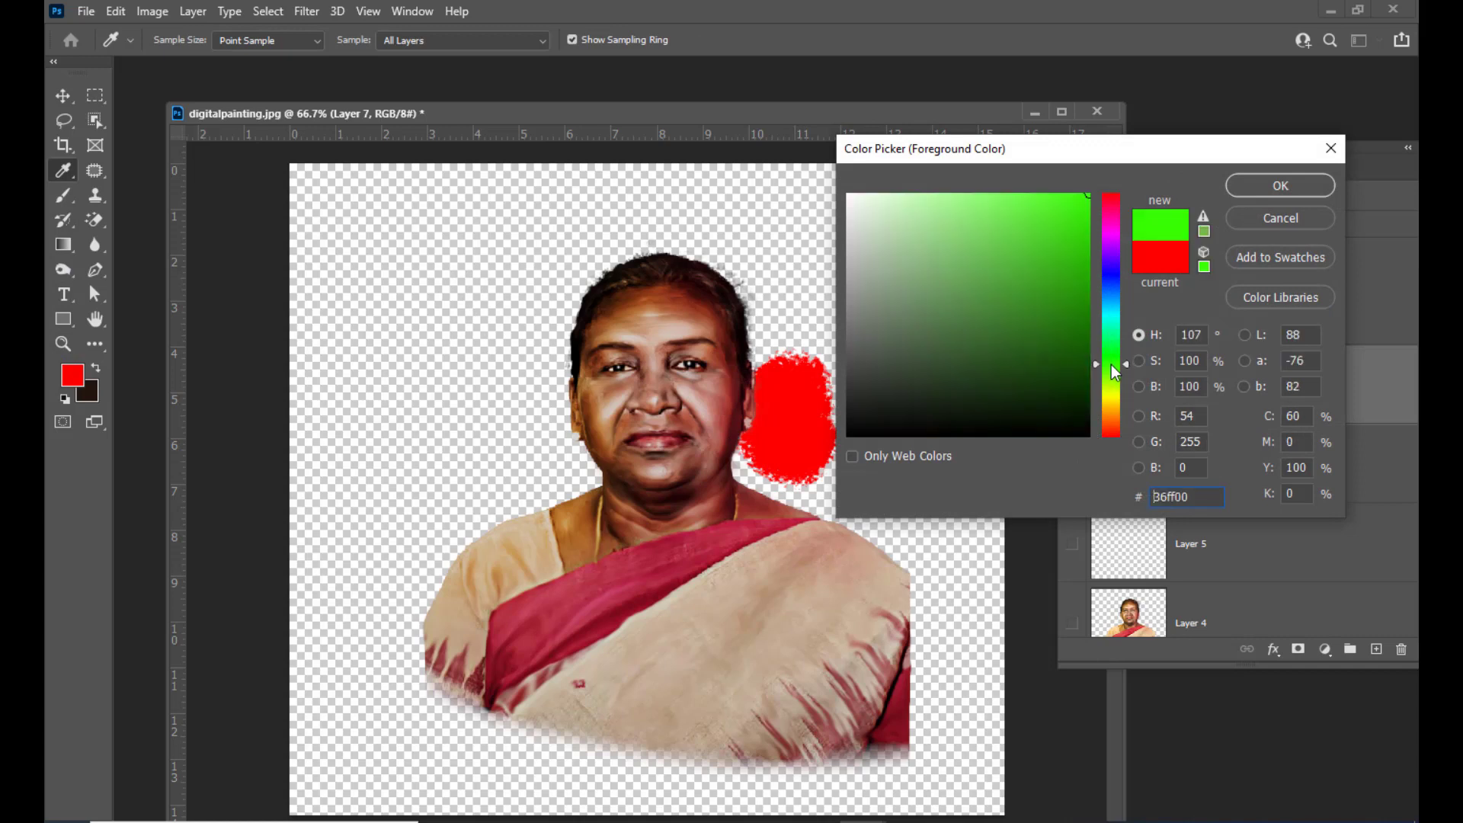
pyautogui.click(1271, 188)
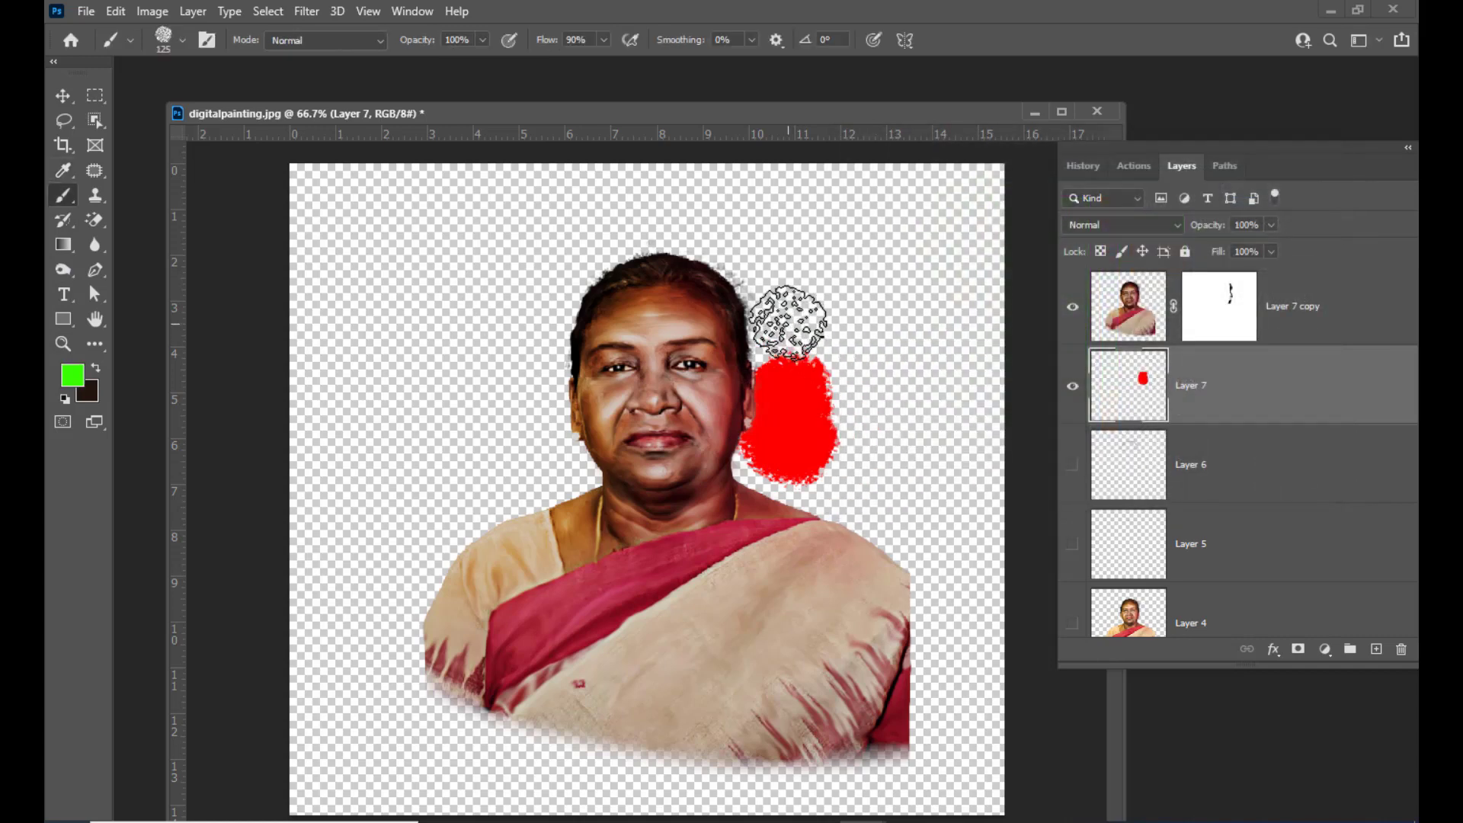
pyautogui.press(']')
pyautogui.moveTo(817, 278)
pyautogui.mouseDown()
pyautogui.moveTo(803, 313)
pyautogui.moveTo(855, 255)
pyautogui.moveTo(893, 259)
pyautogui.moveTo(934, 228)
pyautogui.mouseUp()
# Paint a yellow patch at the right side and a cyan patch along the top of the background
pyautogui.click(72, 376)
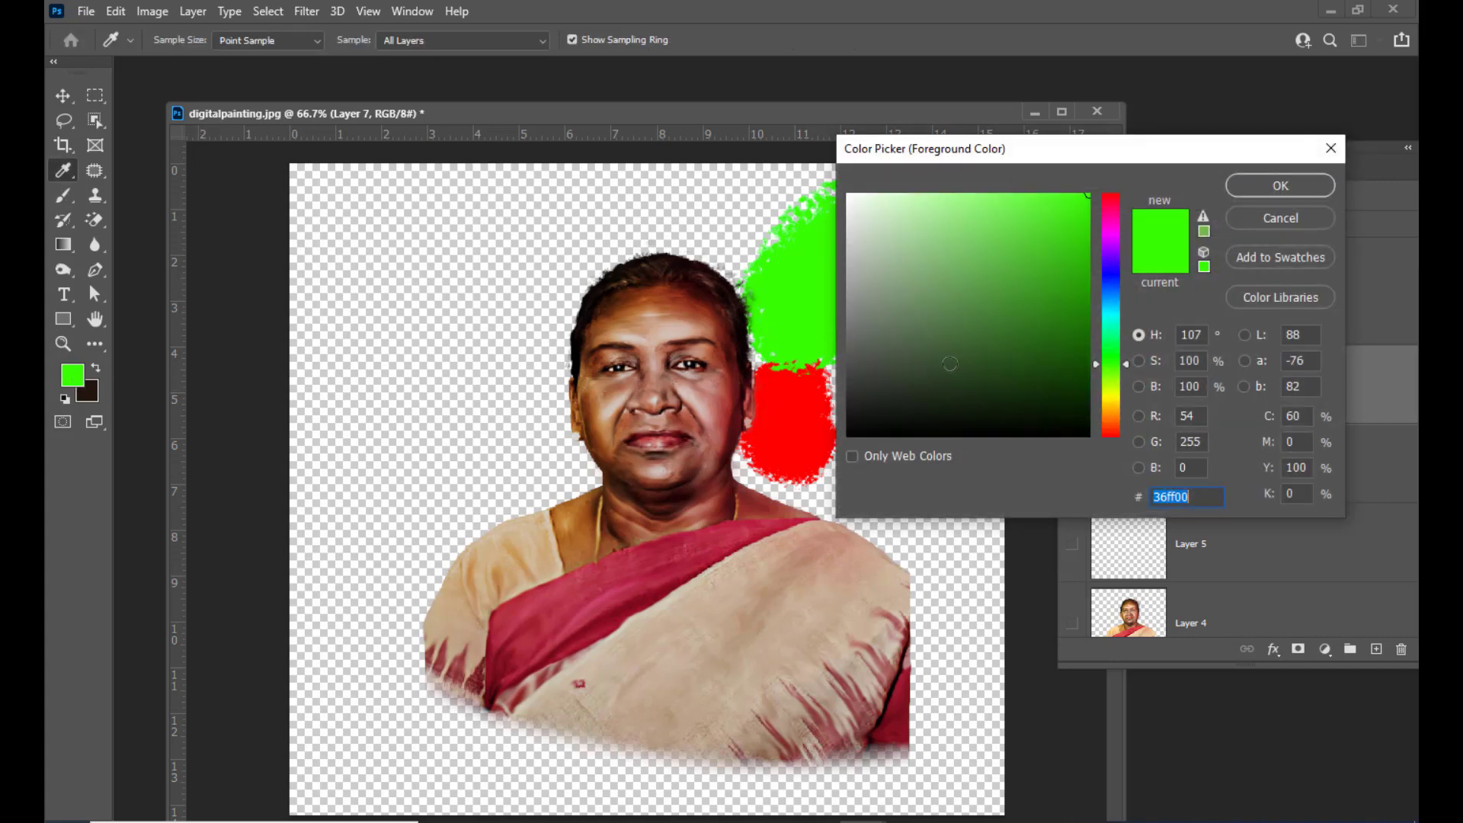
pyautogui.click(1111, 394)
pyautogui.click(1280, 186)
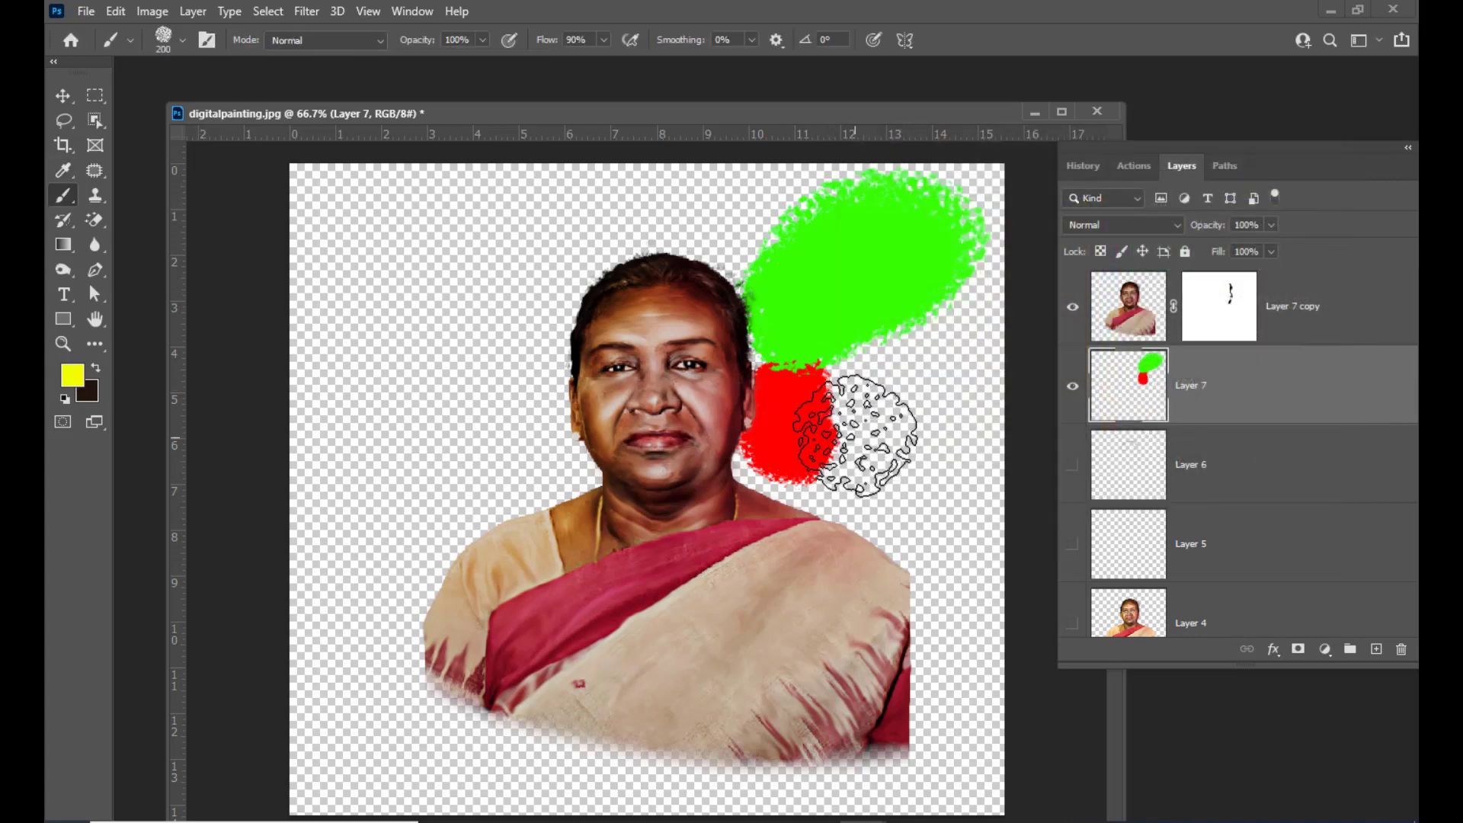
pyautogui.moveTo(865, 425)
pyautogui.mouseDown()
pyautogui.moveTo(942, 395)
pyautogui.moveTo(931, 479)
pyautogui.moveTo(892, 502)
pyautogui.moveTo(812, 481)
pyautogui.moveTo(821, 496)
pyautogui.moveTo(788, 507)
pyautogui.moveTo(784, 457)
pyautogui.mouseUp()
pyautogui.click(72, 375)
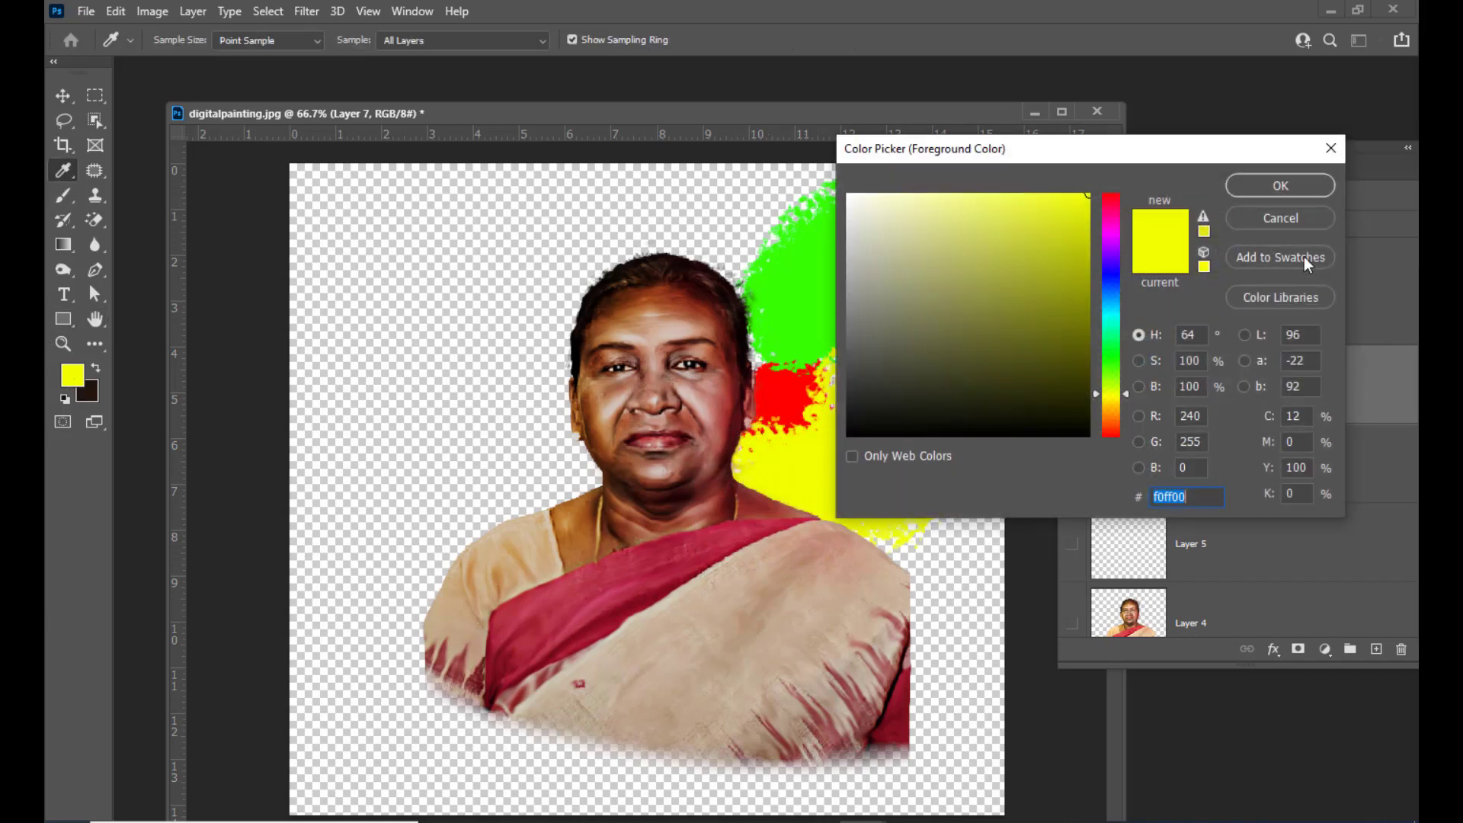
pyautogui.click(1112, 313)
pyautogui.click(1280, 186)
pyautogui.moveTo(617, 198)
pyautogui.mouseDown()
pyautogui.moveTo(752, 199)
pyautogui.moveTo(604, 228)
pyautogui.mouseUp()
# Paint a blue patch at the upper left and a red patch left of the face
pyautogui.click(81, 379)
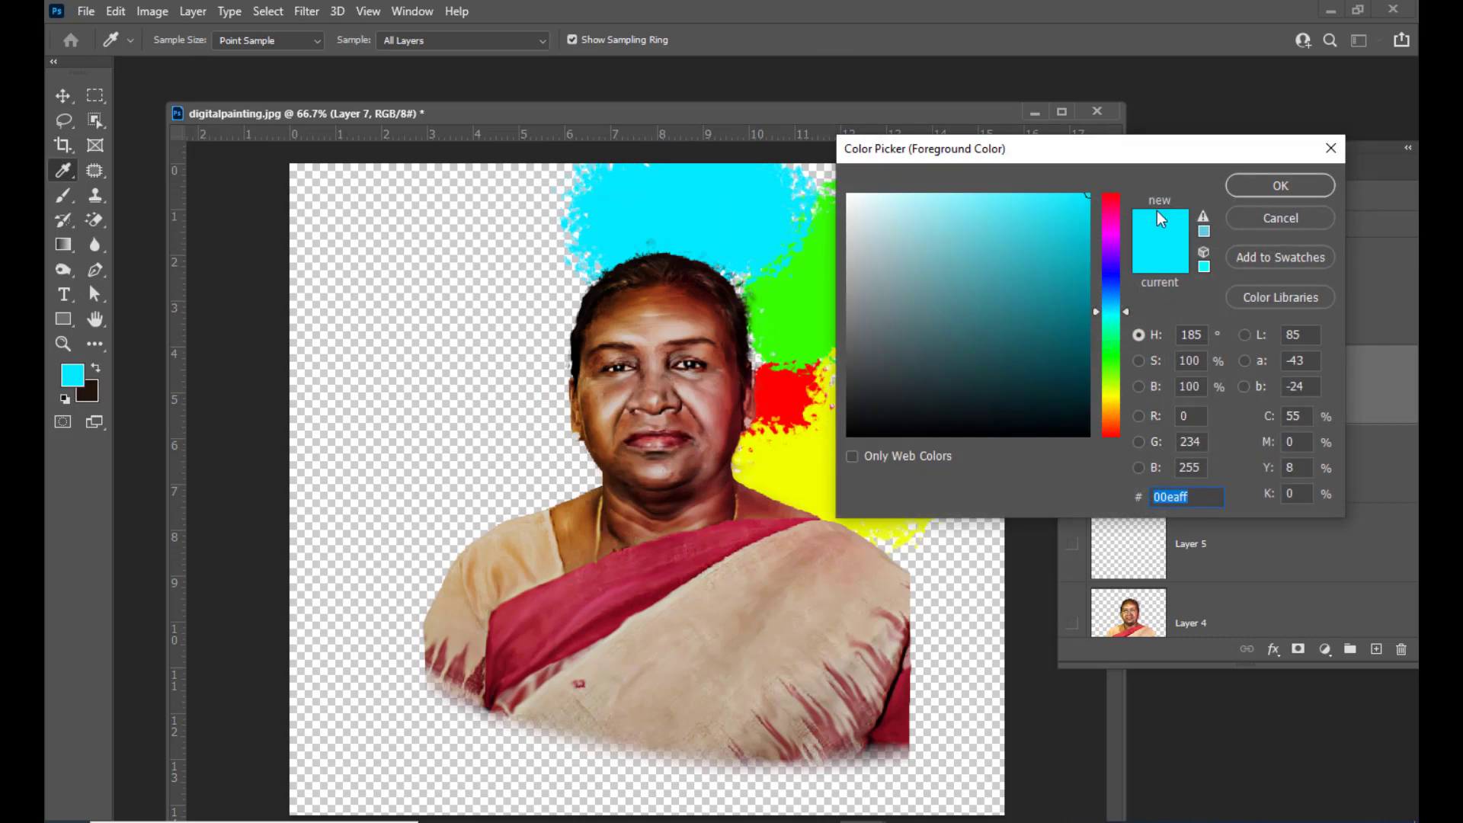
pyautogui.click(1112, 272)
pyautogui.click(1288, 187)
pyautogui.moveTo(503, 198)
pyautogui.mouseDown()
pyautogui.moveTo(450, 386)
pyautogui.moveTo(556, 267)
pyautogui.moveTo(567, 289)
pyautogui.mouseUp()
pyautogui.click(73, 375)
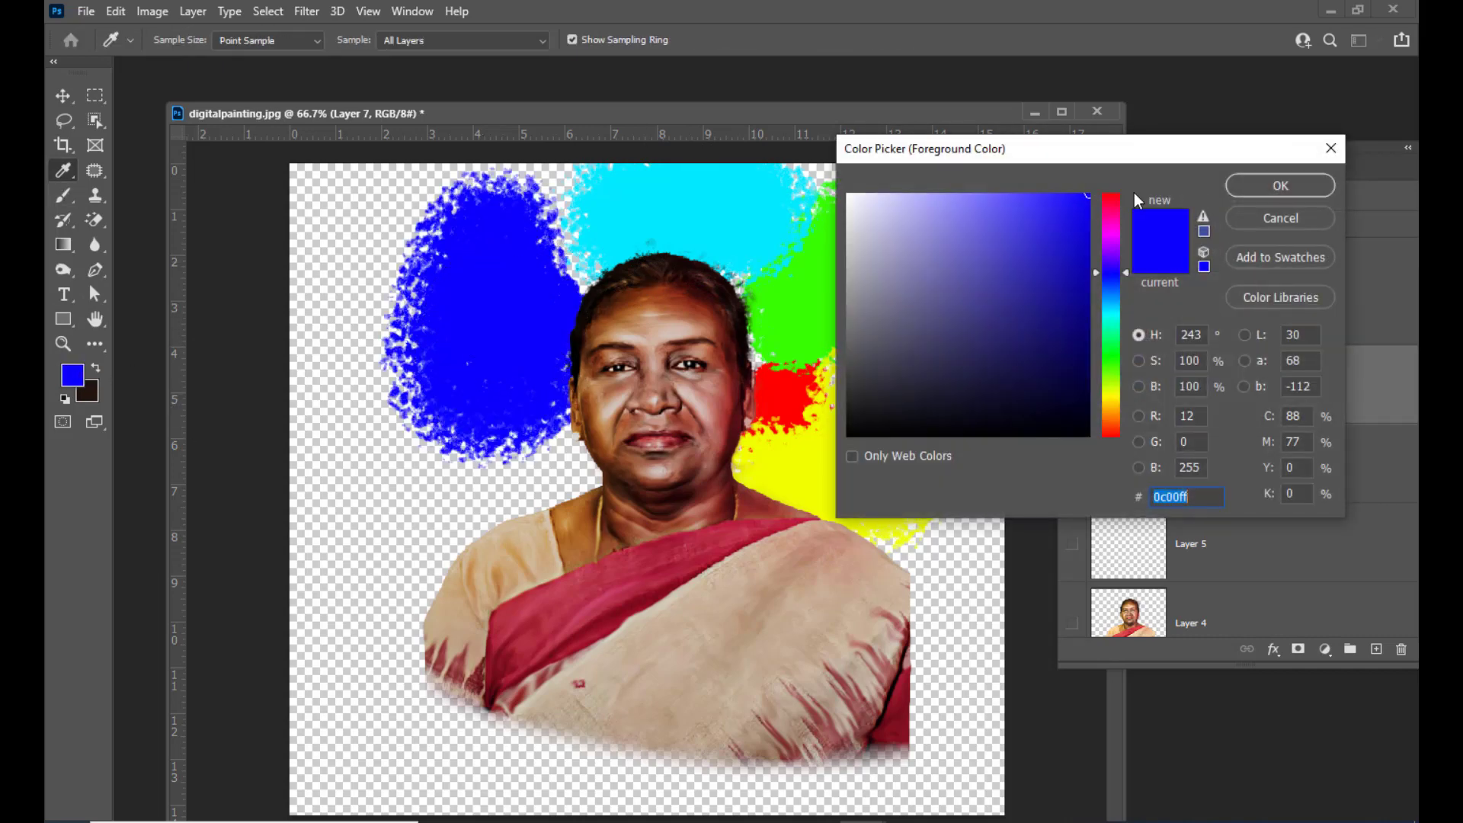
pyautogui.click(1112, 195)
pyautogui.click(1280, 186)
pyautogui.moveTo(579, 442)
pyautogui.mouseDown()
pyautogui.moveTo(492, 445)
pyautogui.moveTo(534, 457)
pyautogui.moveTo(549, 381)
pyautogui.mouseUp()
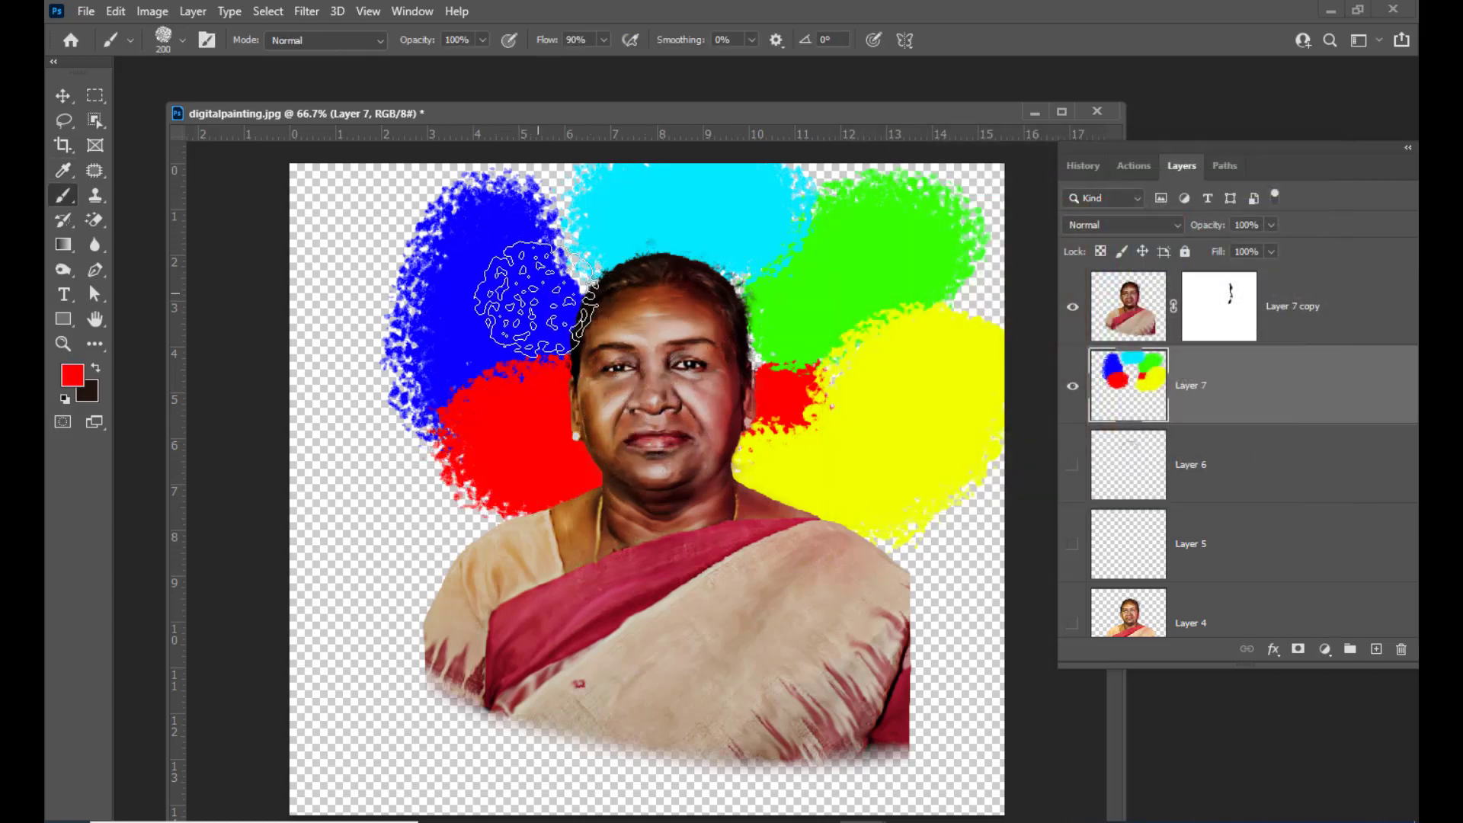
# Switch to green and keep painting patches of assorted colours until the whole background is covered
pyautogui.click(72, 375)
pyautogui.click(1111, 364)
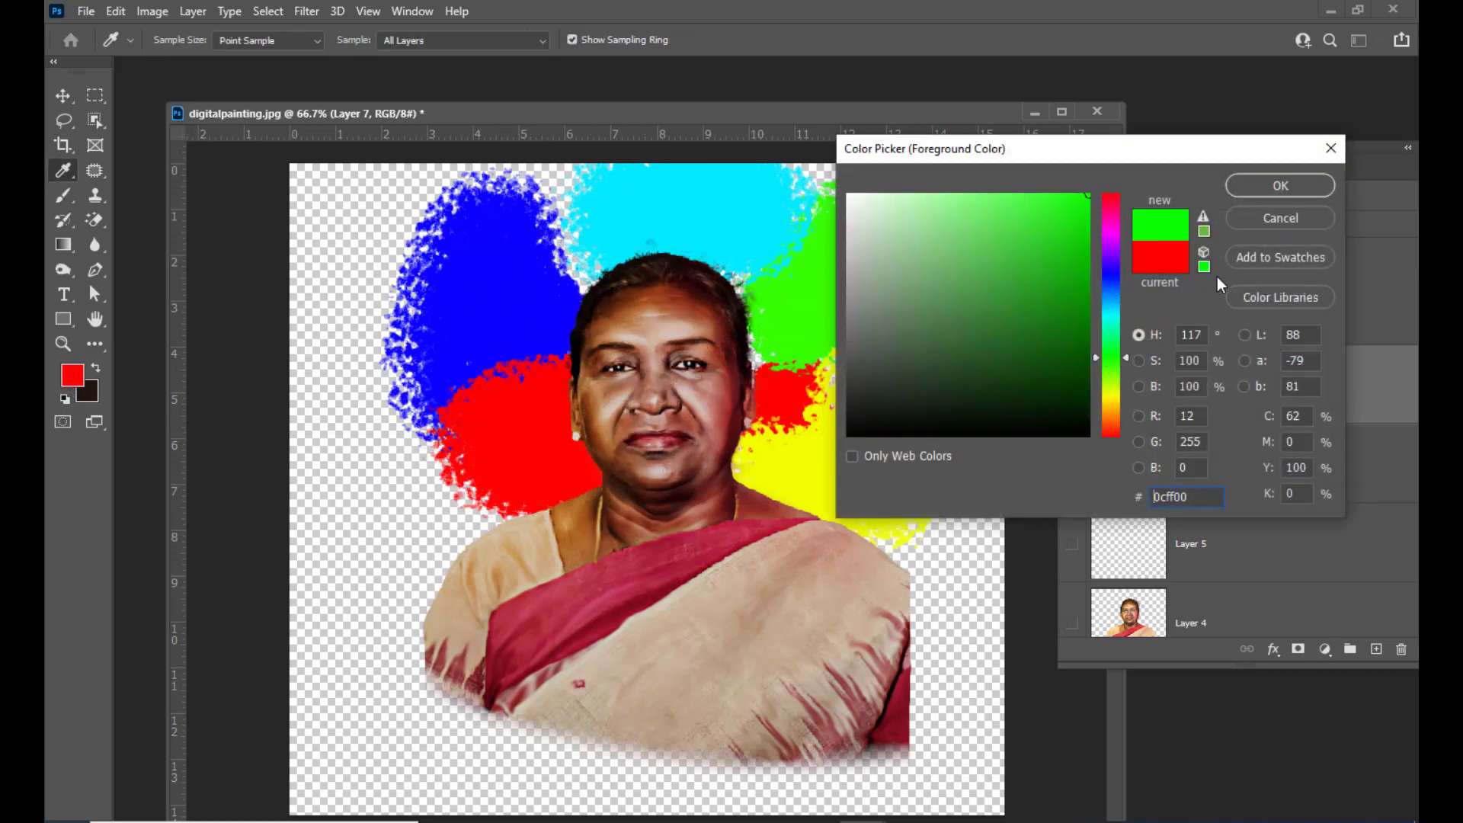
pyautogui.click(1268, 187)
pyautogui.moveTo(375, 506)
pyautogui.mouseDown()
pyautogui.moveTo(409, 543)
pyautogui.moveTo(391, 523)
pyautogui.mouseUp()
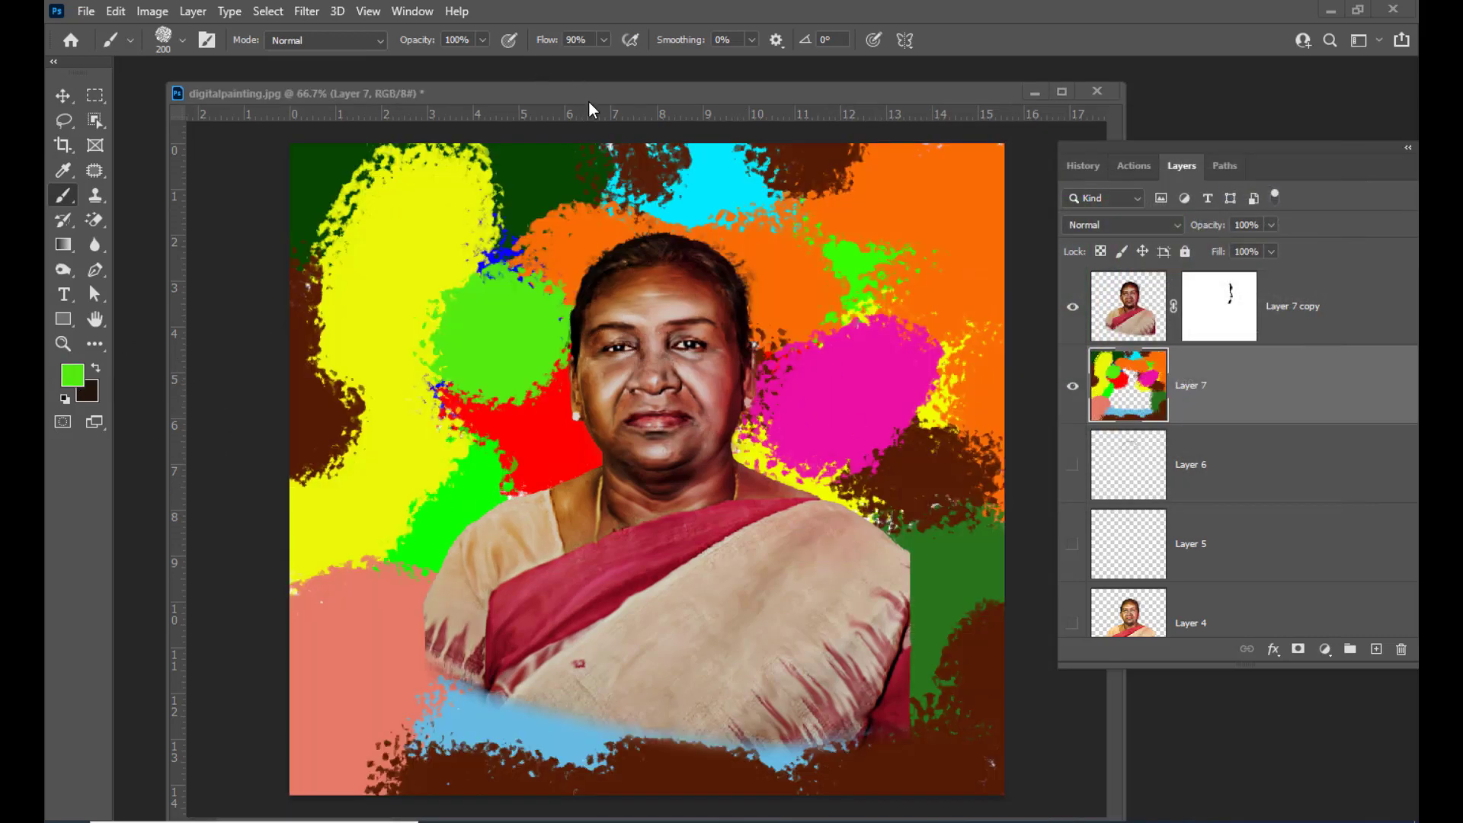
# Apply a Gaussian Blur with a radius of 47 pixels to the colour patch layer
pyautogui.moveTo(589, 99); pyautogui.dragTo(520, 103)
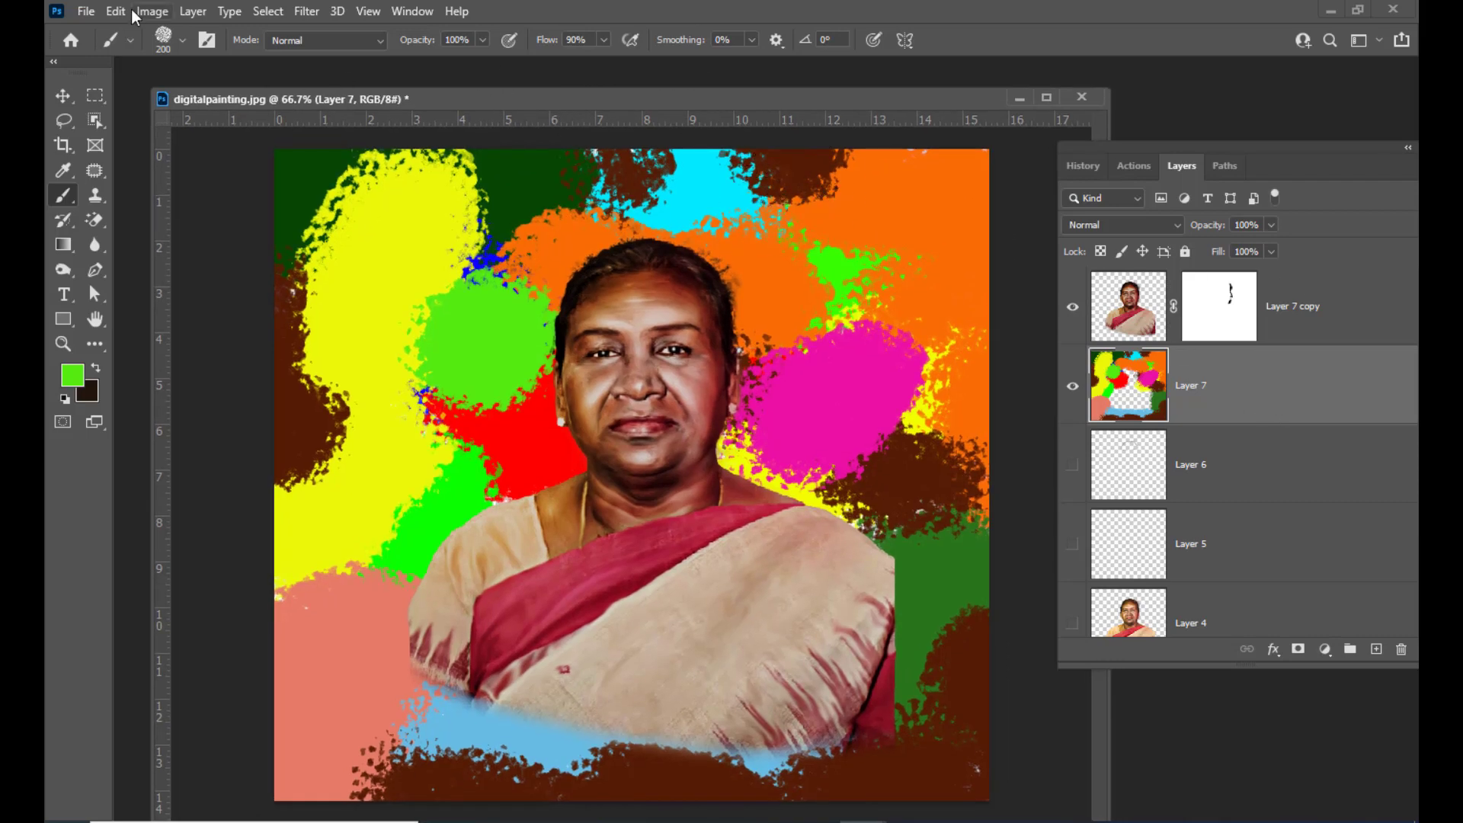
pyautogui.click(306, 11)
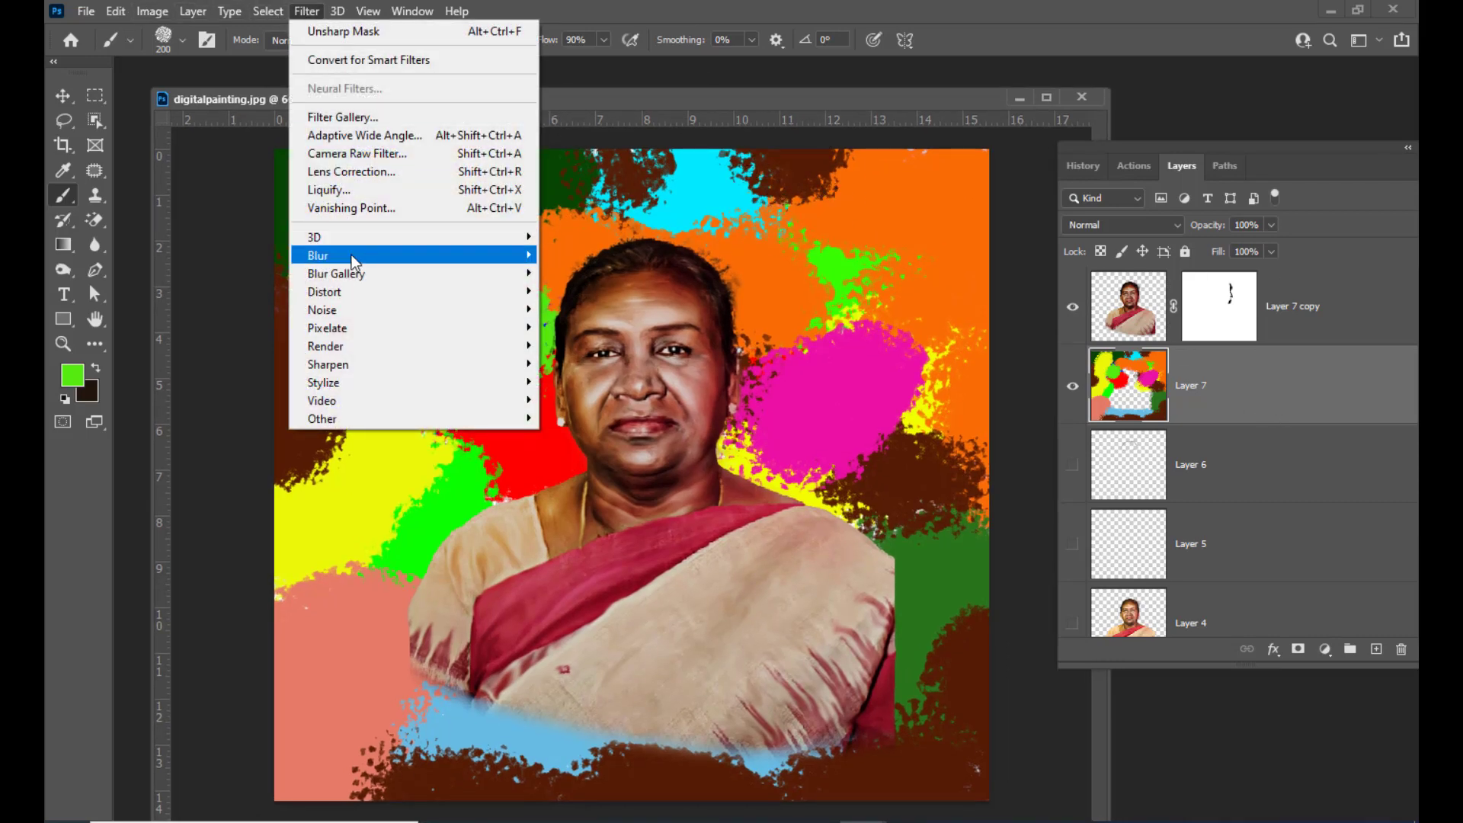
pyautogui.moveTo(385, 256)
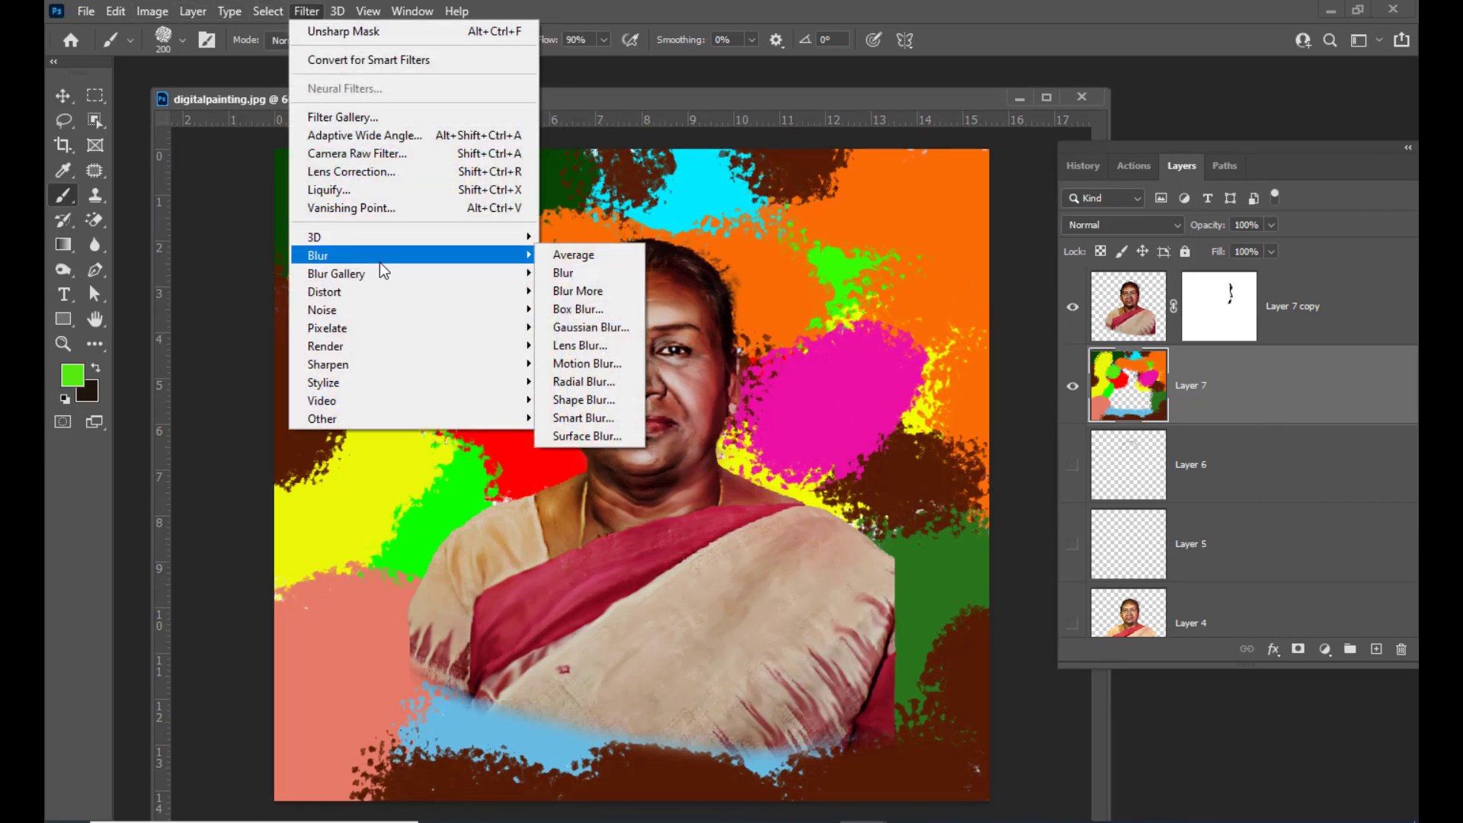
pyautogui.click(610, 327)
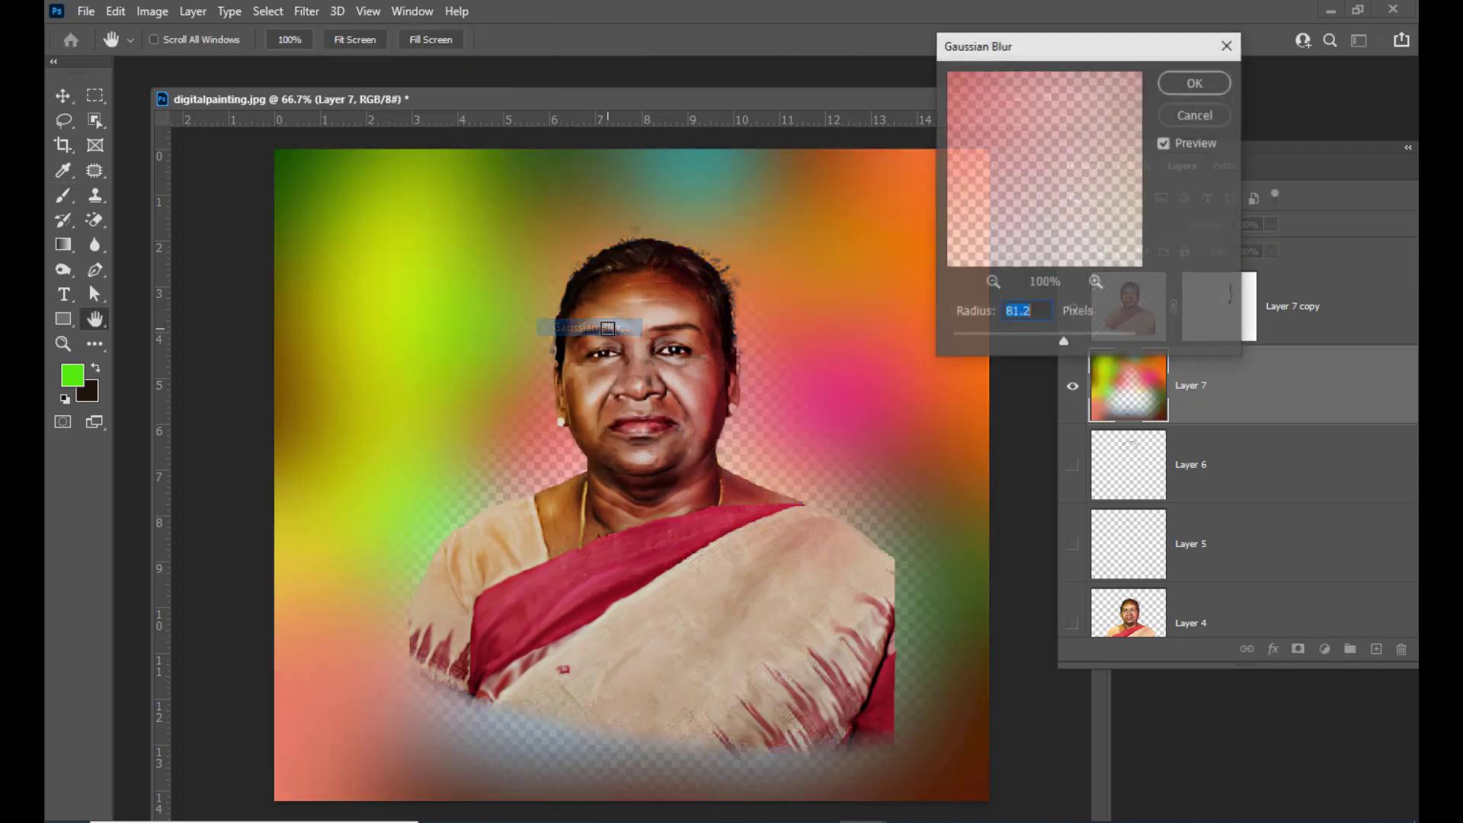
pyautogui.moveTo(990, 337); pyautogui.dragTo(1052, 345)
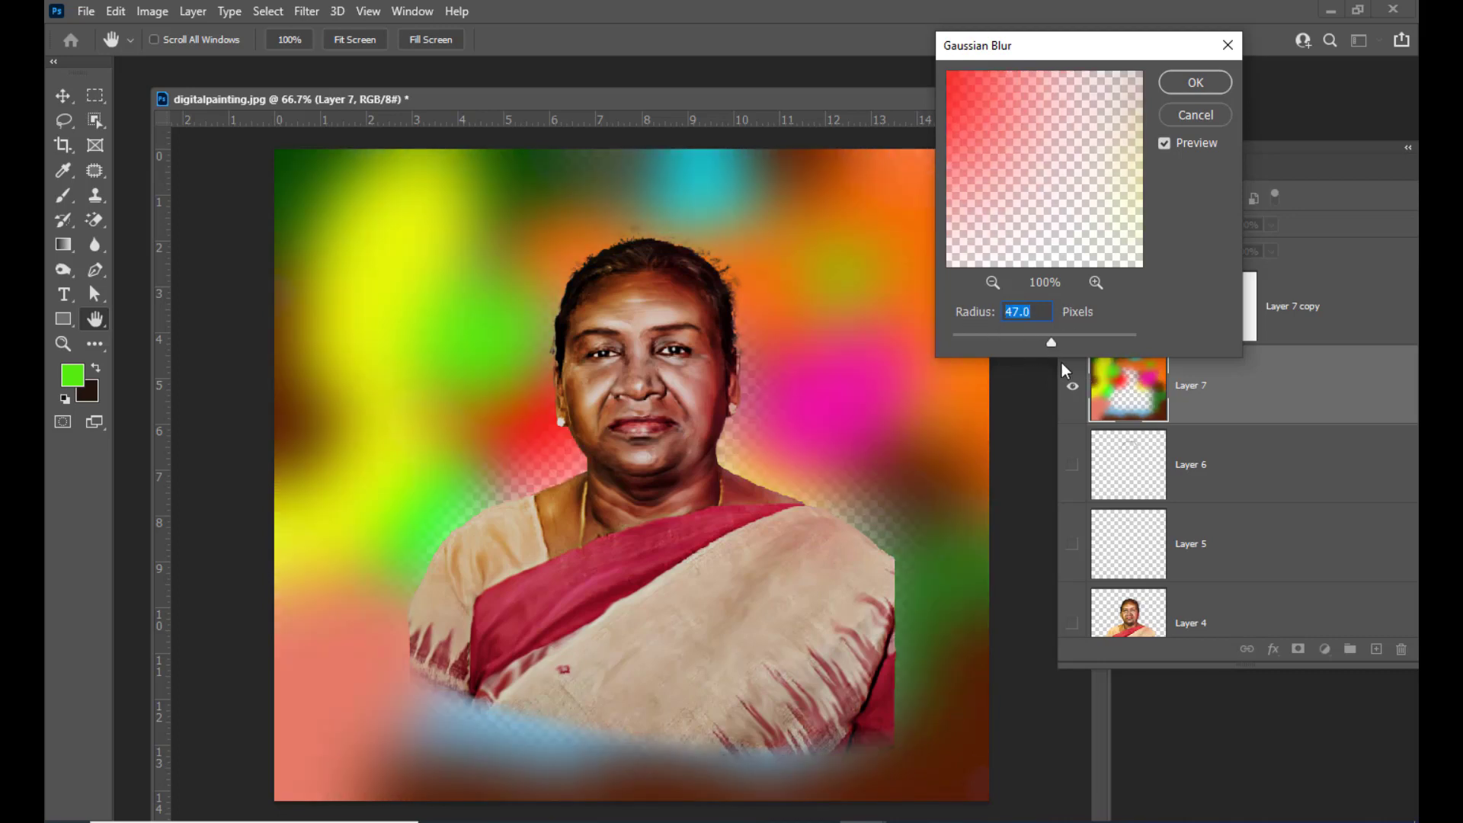
pyautogui.click(1199, 83)
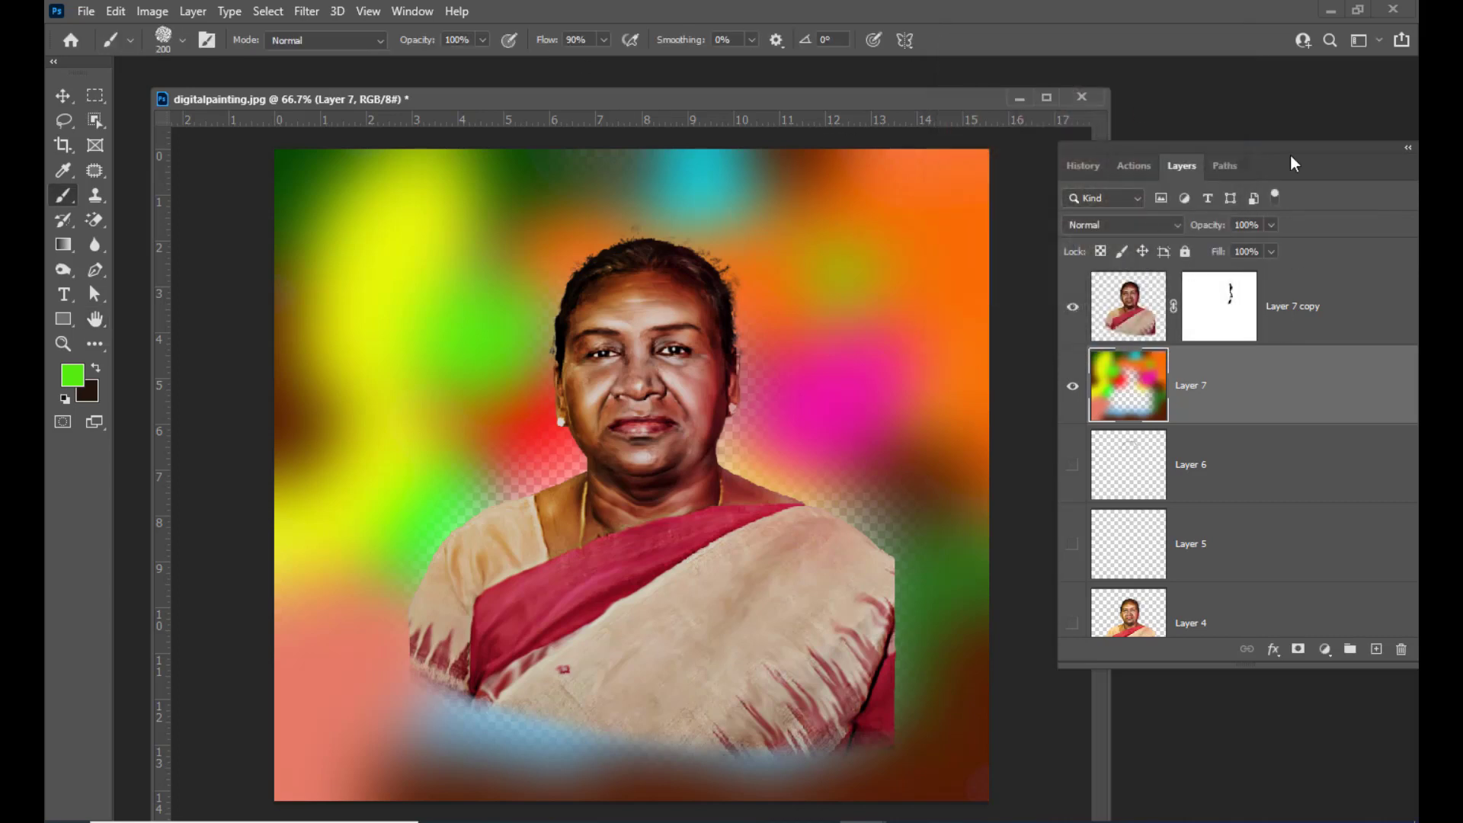
# Add a new layer beneath the colour layer and fill it with black
pyautogui.moveTo(1257, 171); pyautogui.dragTo(1215, 169)
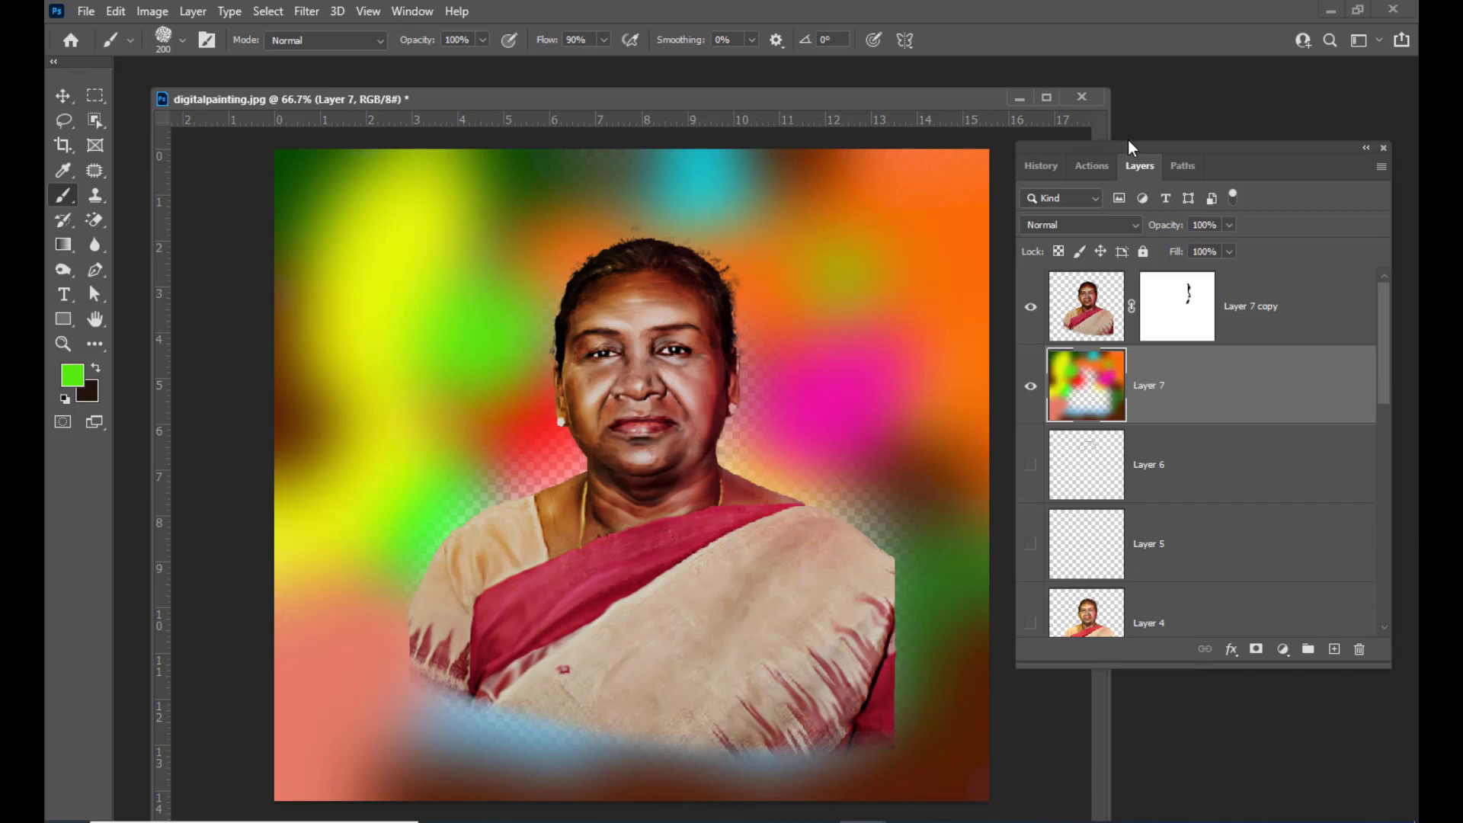
pyautogui.moveTo(1128, 139)
pyautogui.mouseDown()
pyautogui.moveTo(1178, 140)
pyautogui.moveTo(1116, 149)
pyautogui.mouseUp()
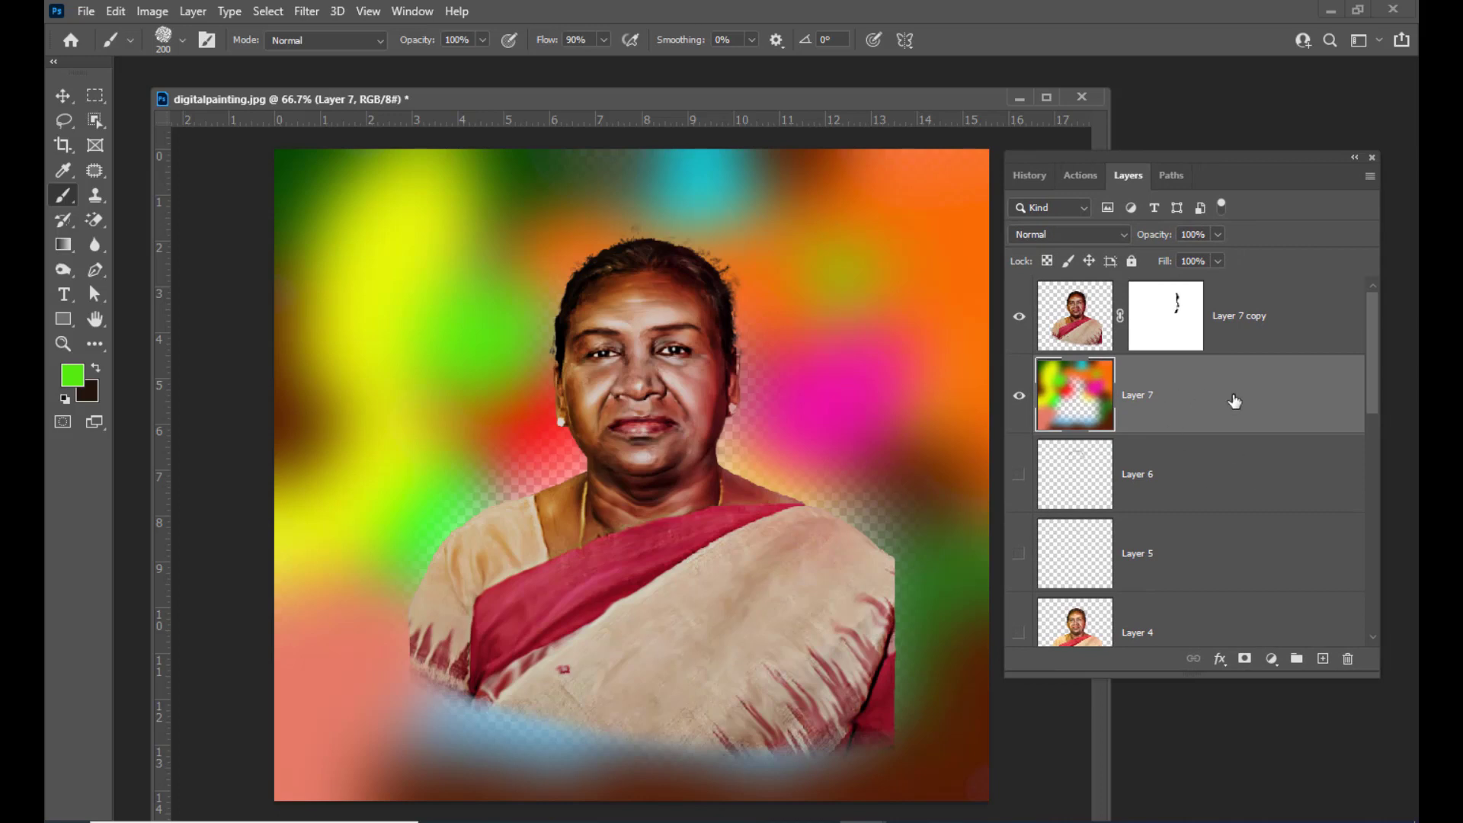
pyautogui.click(1323, 660)
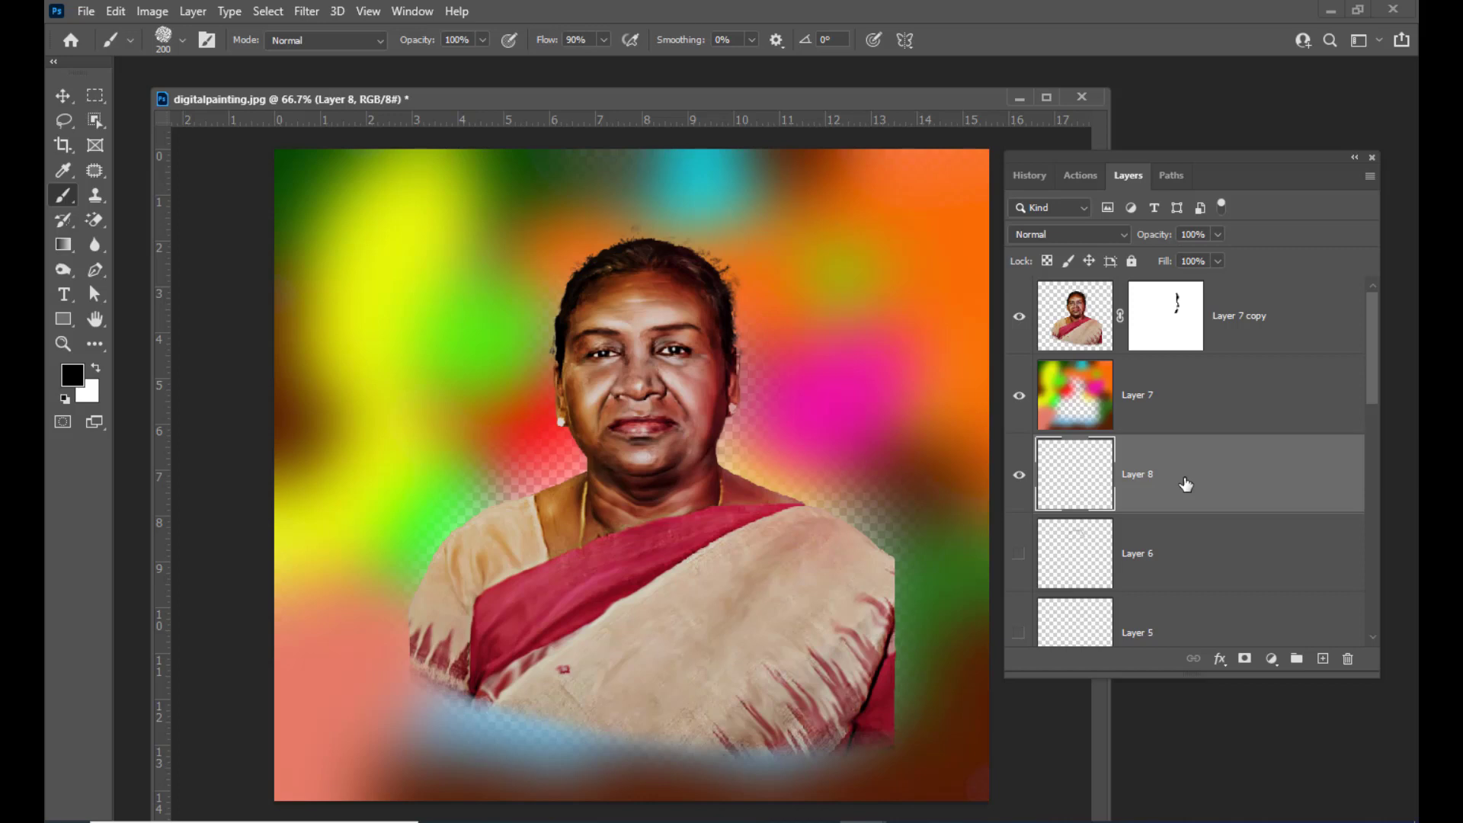
pyautogui.hotkey('alt', 'BackSpace')
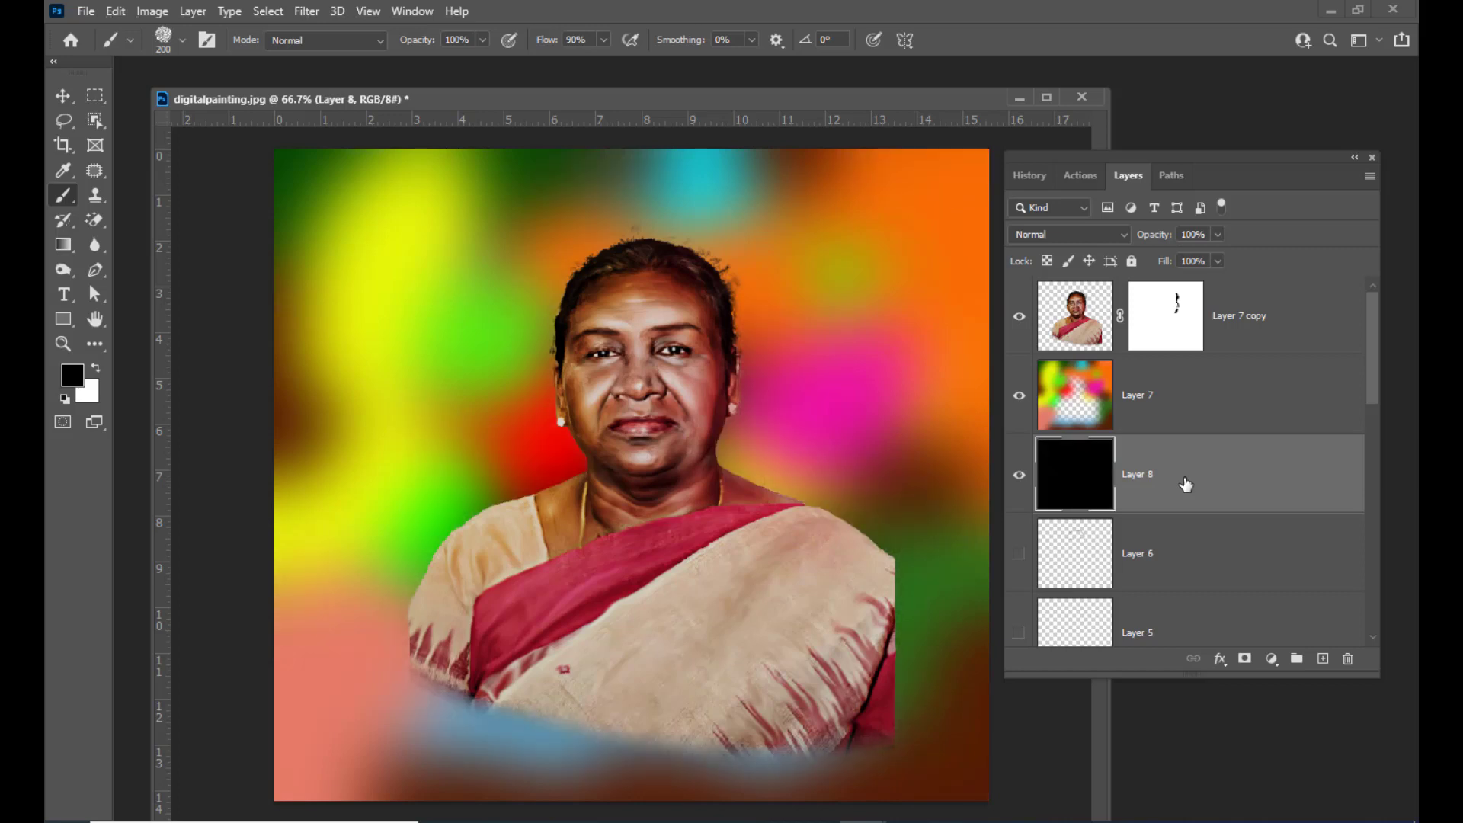
# Apply a Camera Raw Filter to the colour patch layer with Optics Vignette at -89 and Effects Vignetting at -82
pyautogui.click(1202, 400)
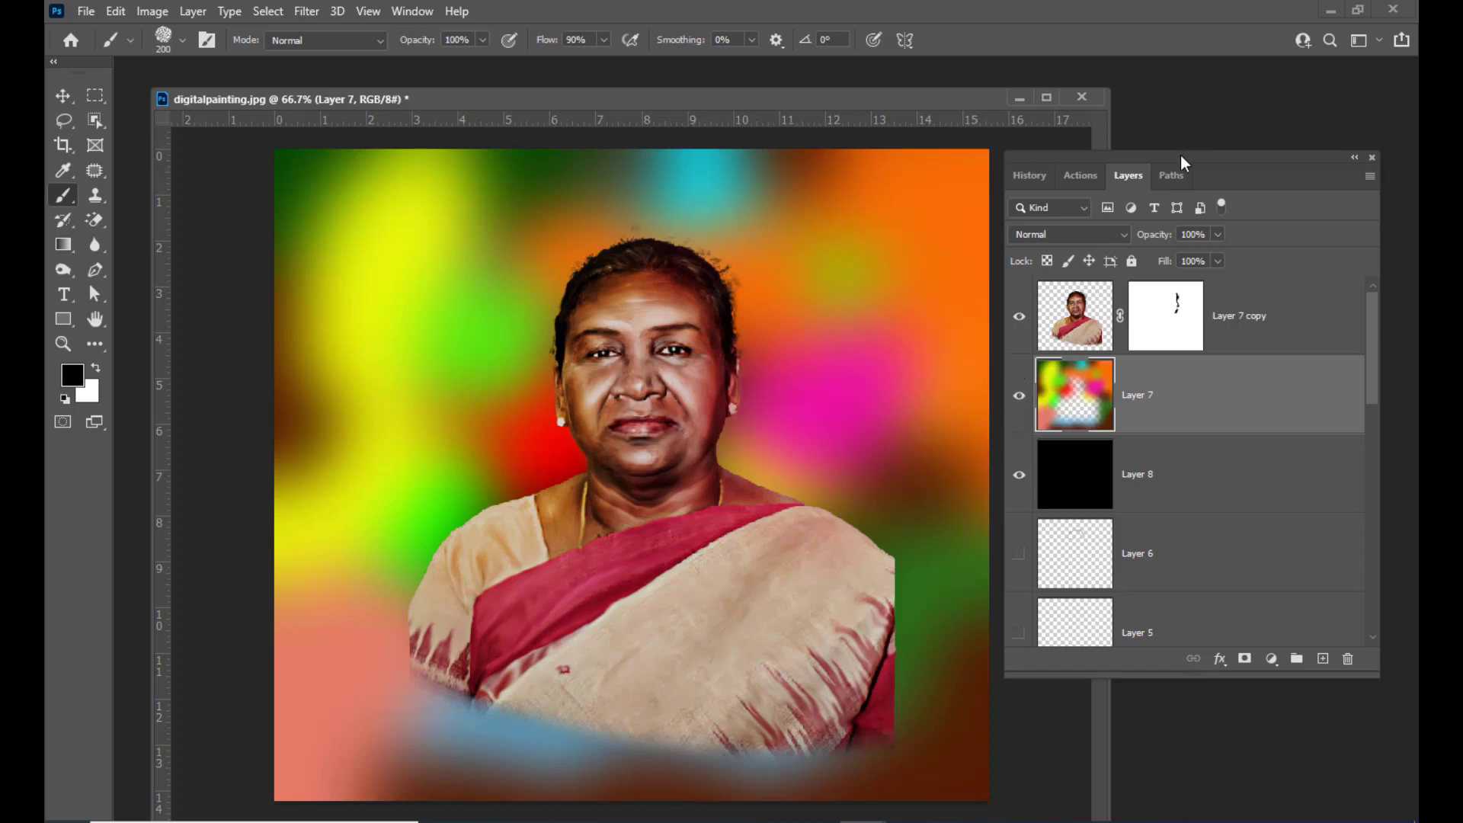
pyautogui.moveTo(1182, 158); pyautogui.dragTo(1188, 157)
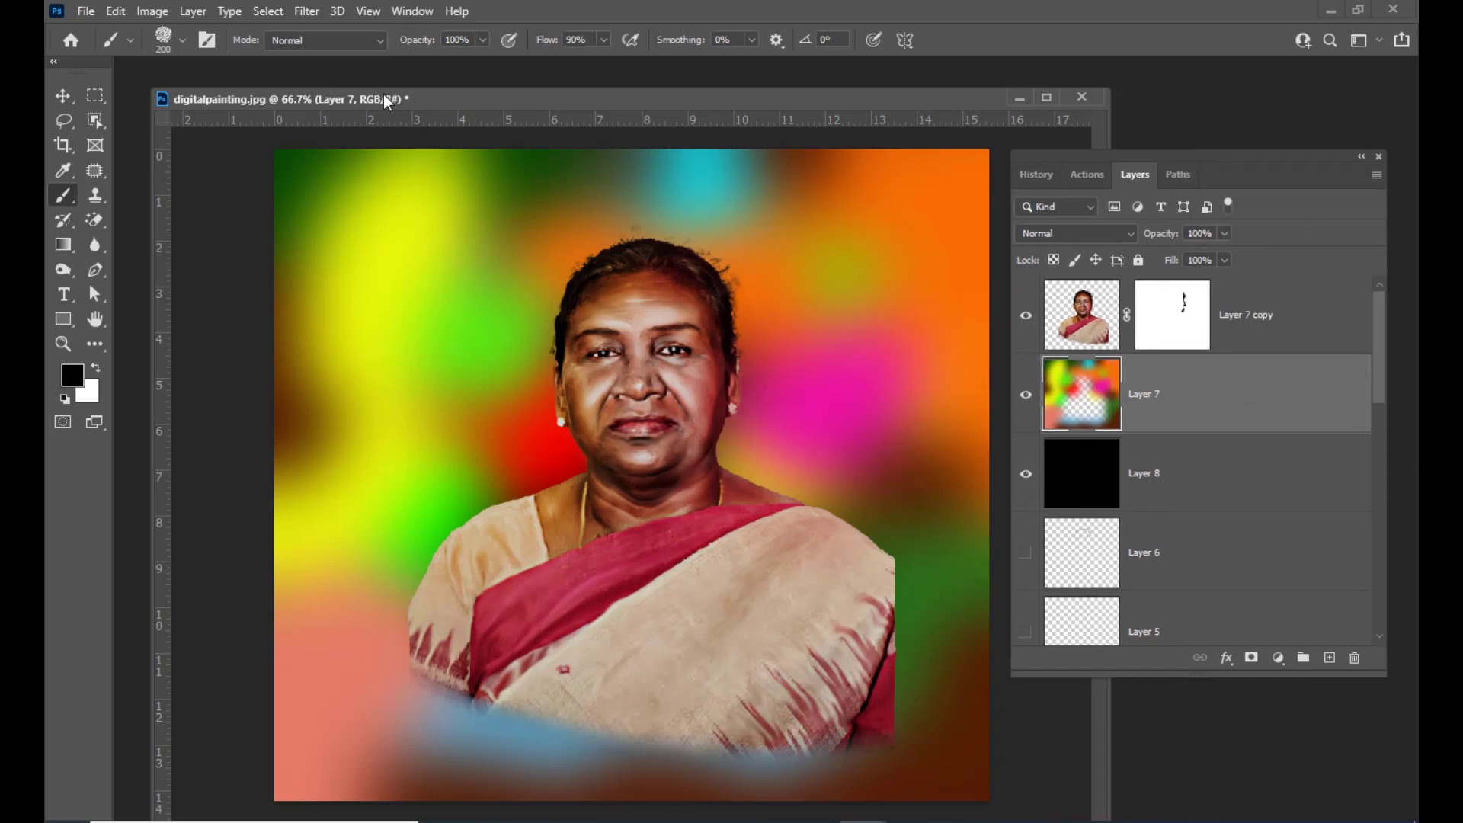
pyautogui.moveTo(378, 97); pyautogui.dragTo(393, 94)
pyautogui.click(306, 11)
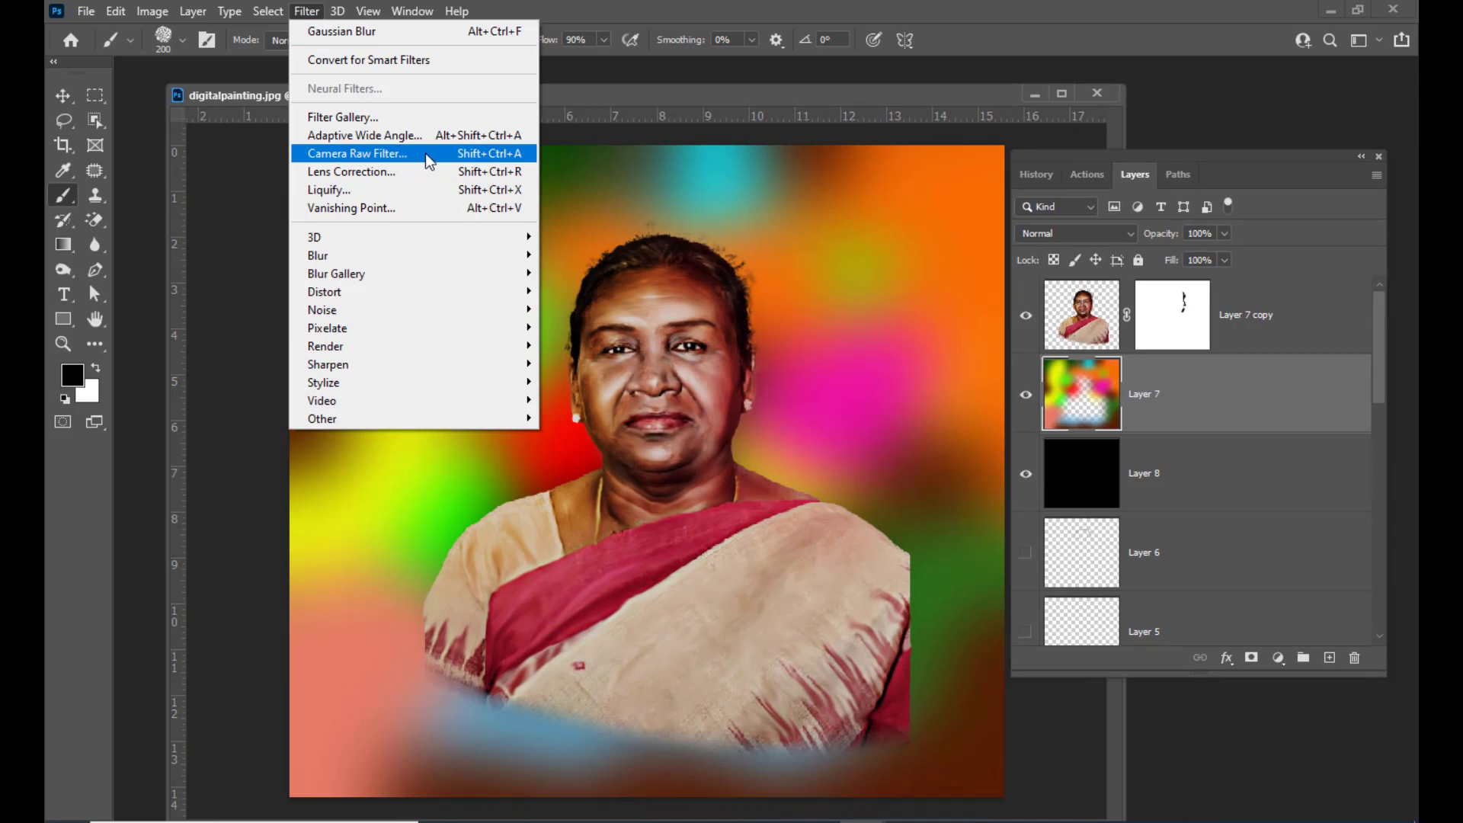
pyautogui.click(426, 157)
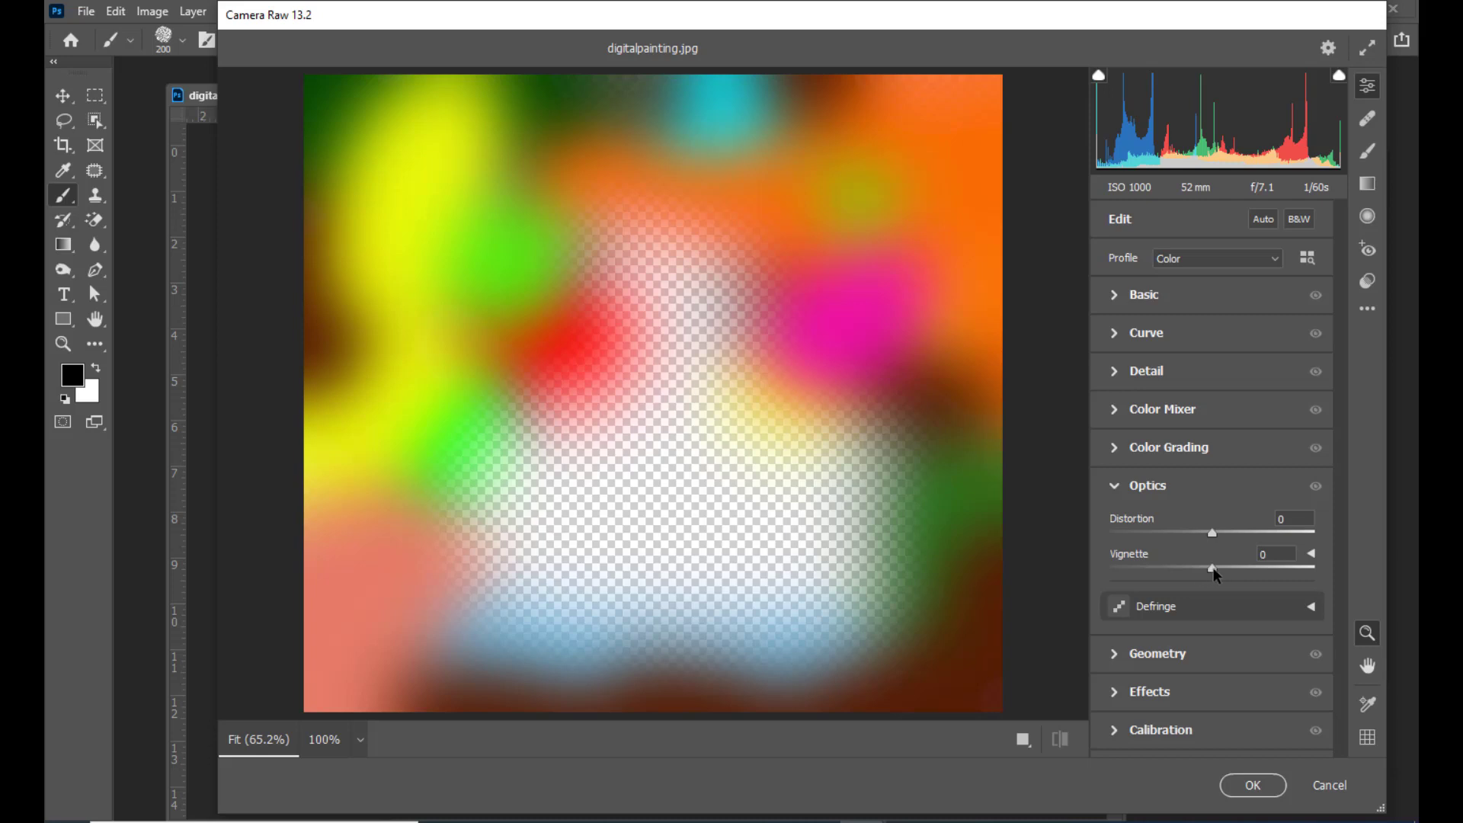
pyautogui.moveTo(1215, 576); pyautogui.dragTo(1126, 581)
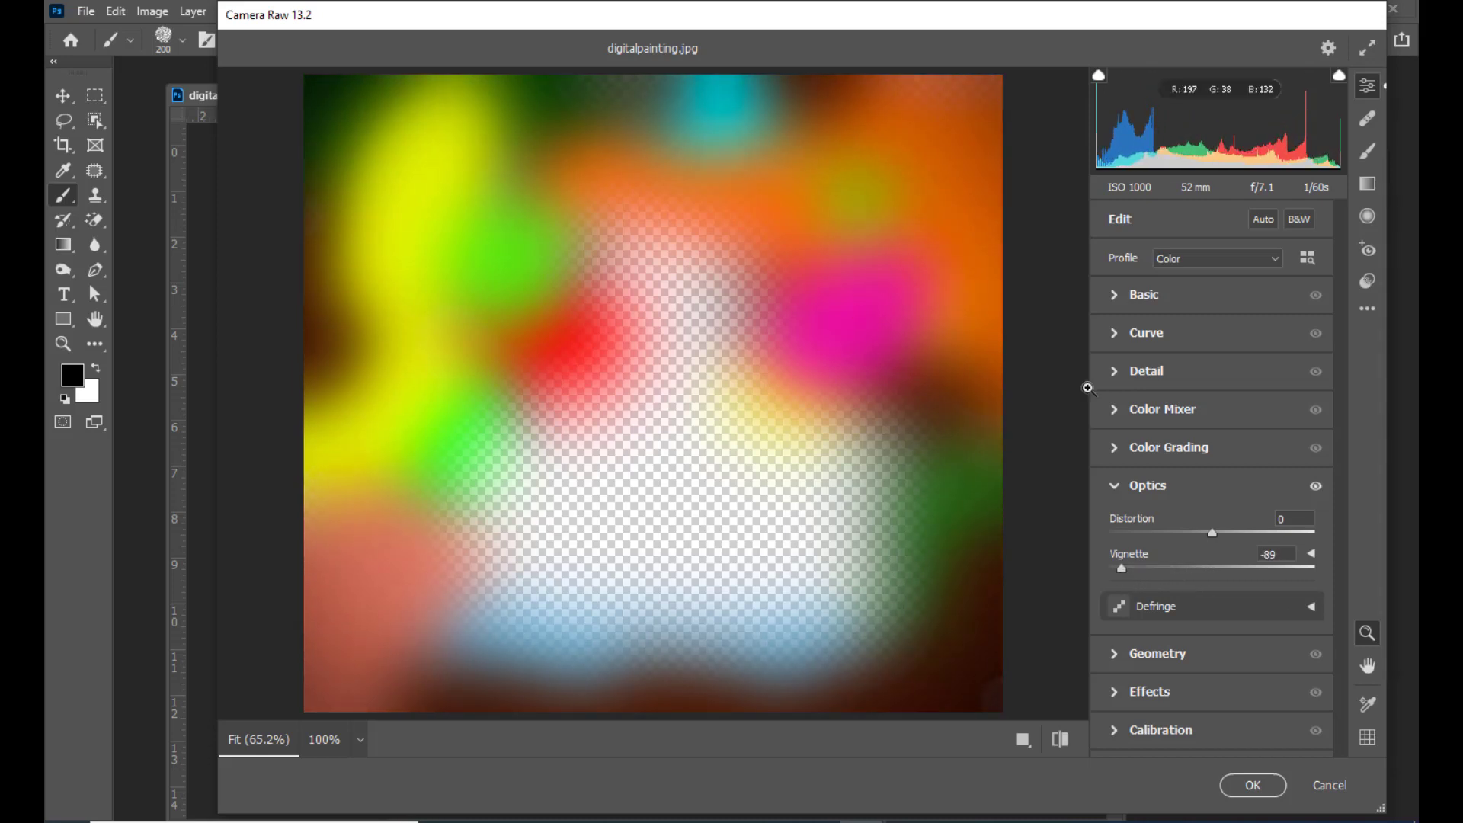
pyautogui.click(1117, 700)
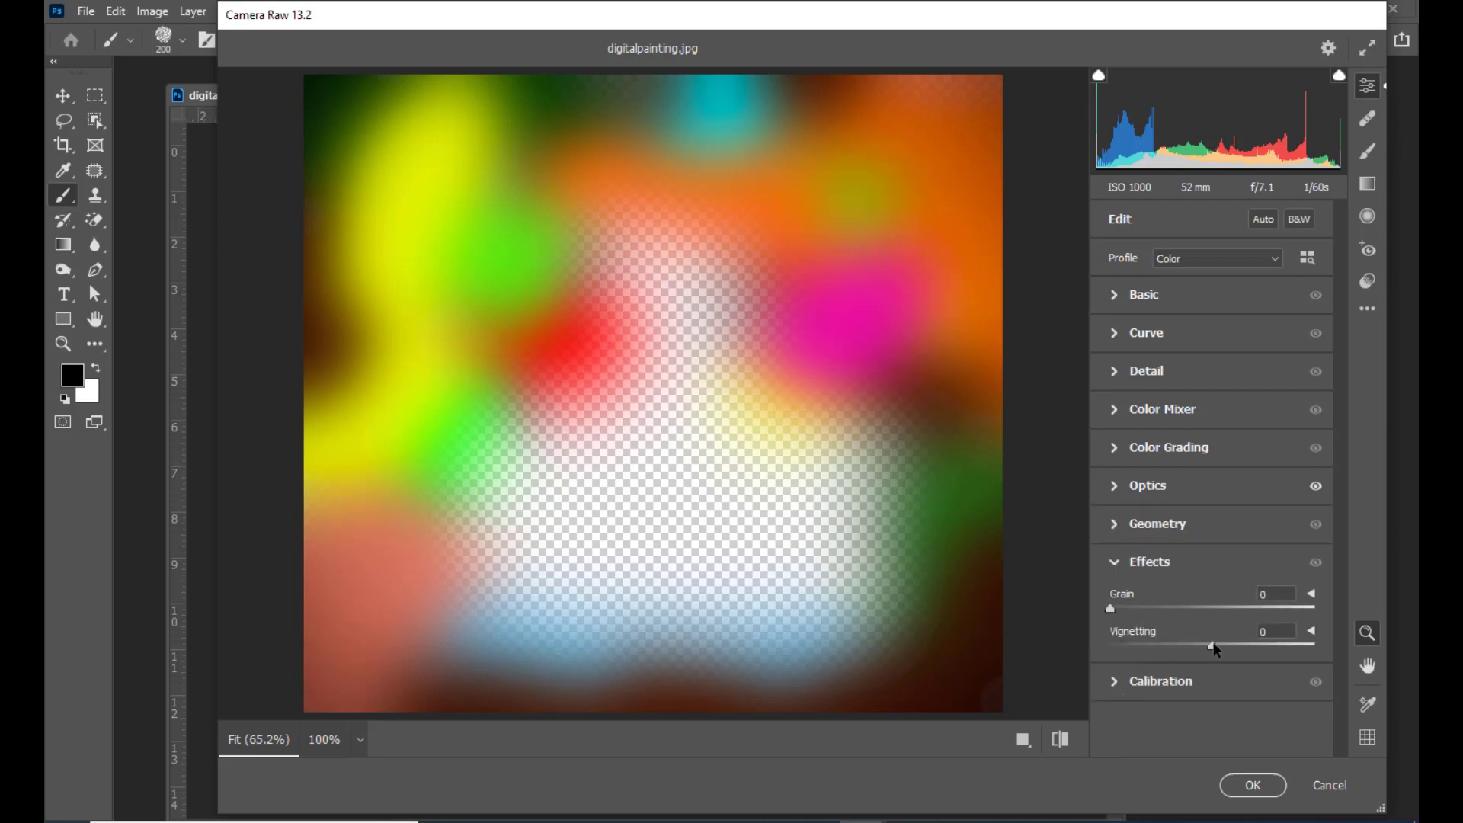
pyautogui.moveTo(1212, 647); pyautogui.dragTo(1133, 659)
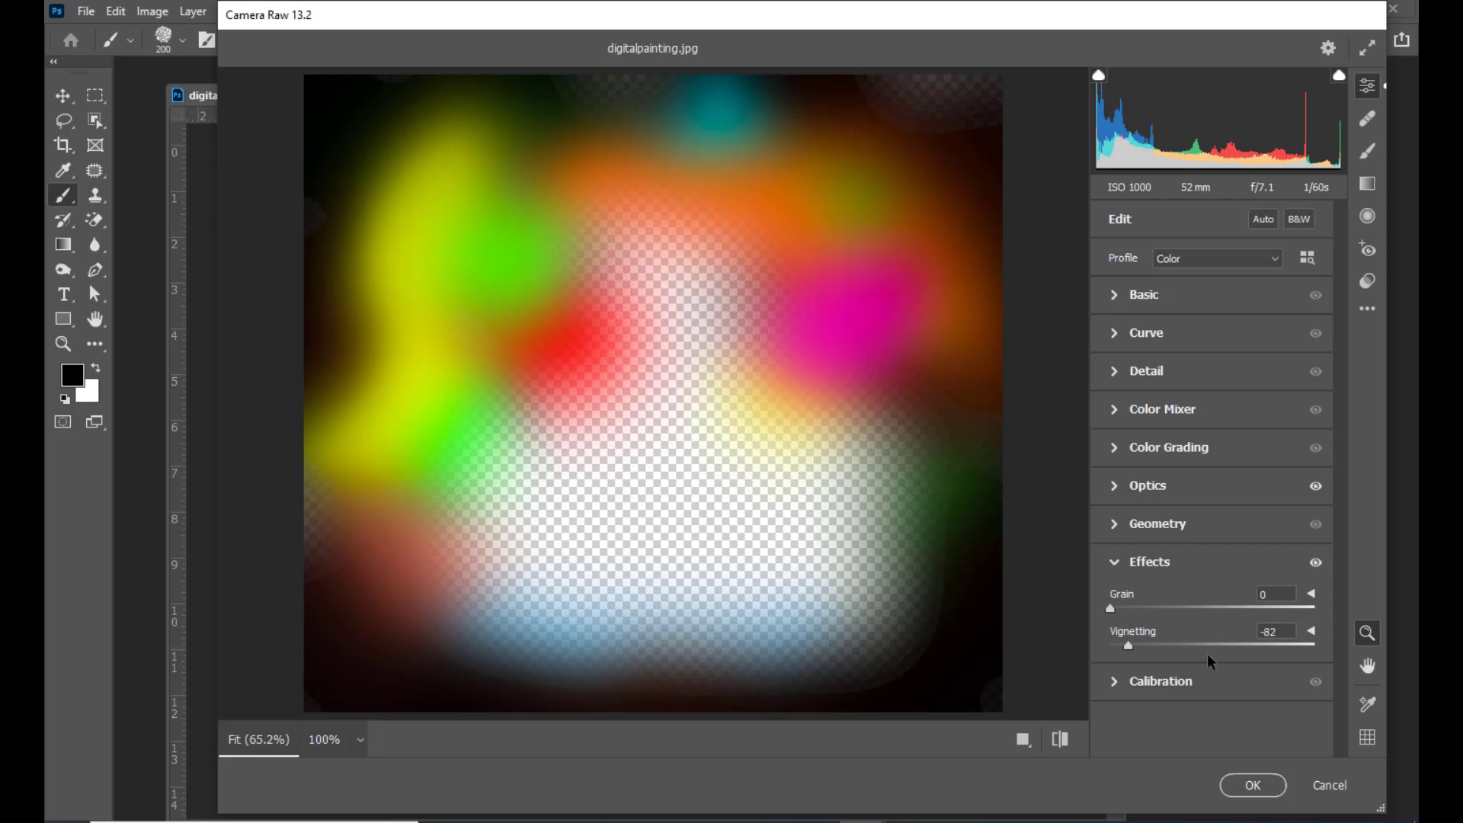
pyautogui.click(1255, 787)
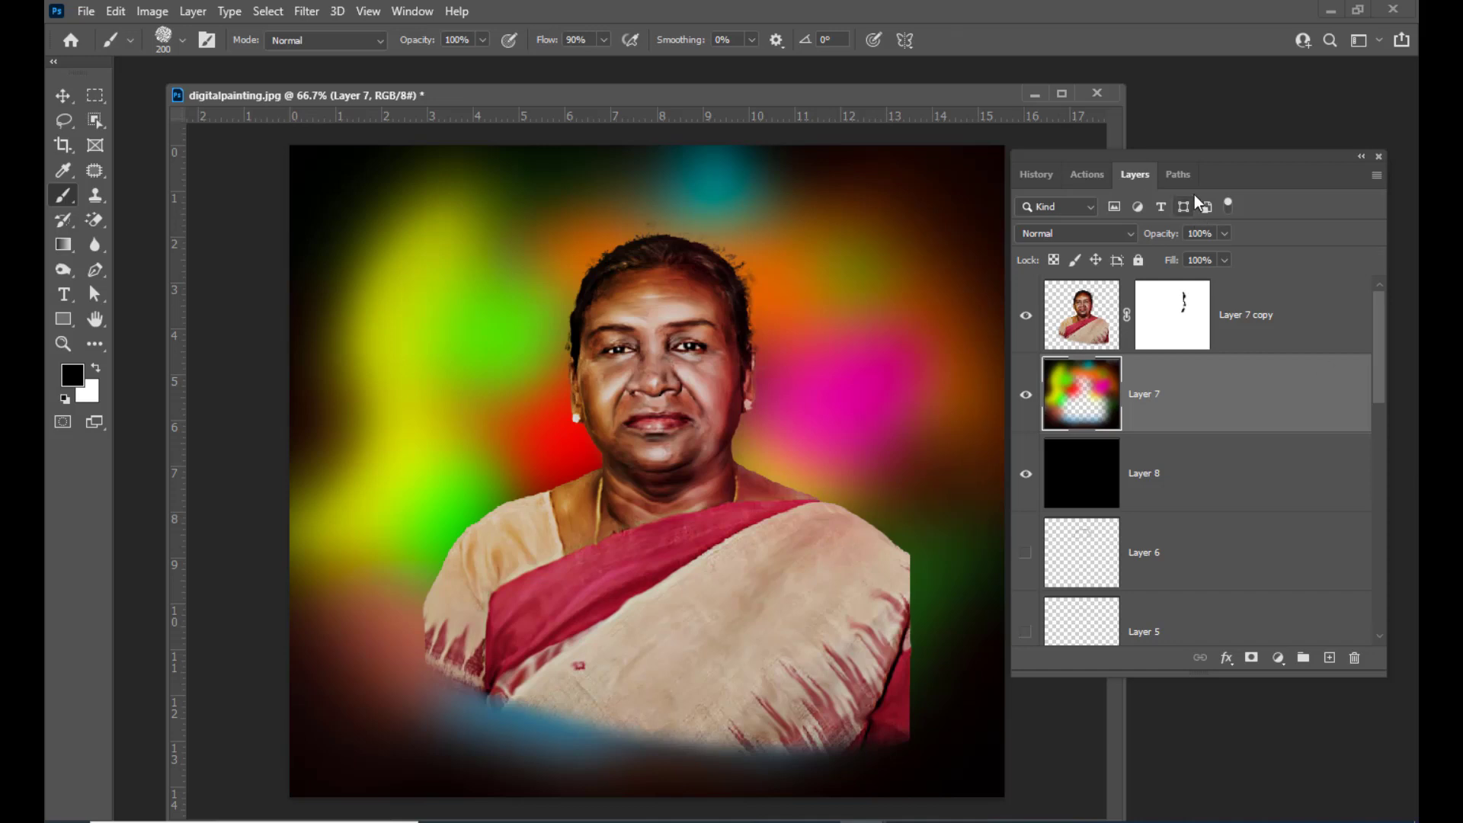
# Delete the existing layer mask from the cut-out portrait layer and add a fresh layer mask to it
pyautogui.moveTo(1201, 150); pyautogui.dragTo(1220, 150)
pyautogui.click(1262, 328)
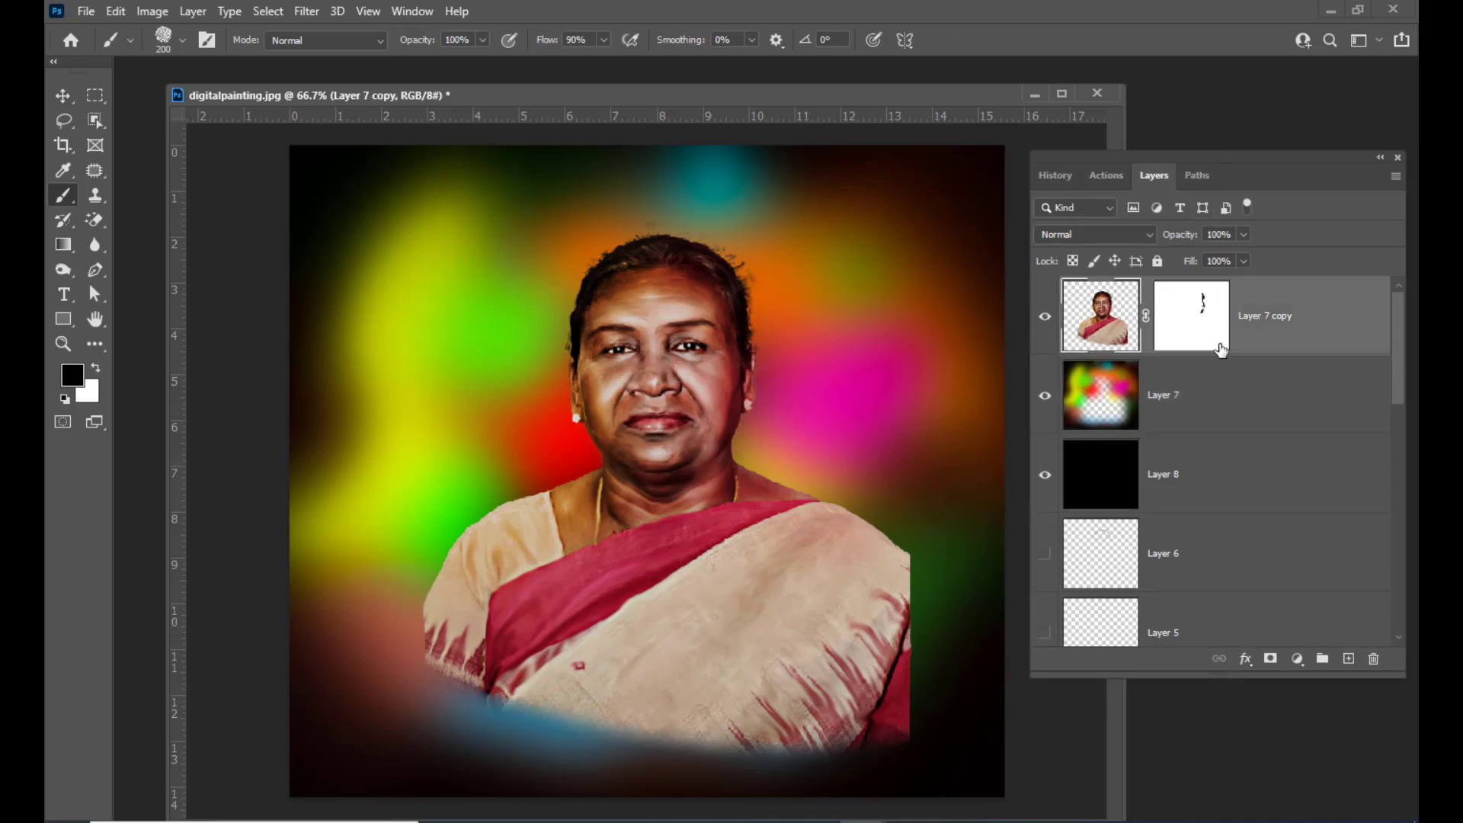
pyautogui.press('v')
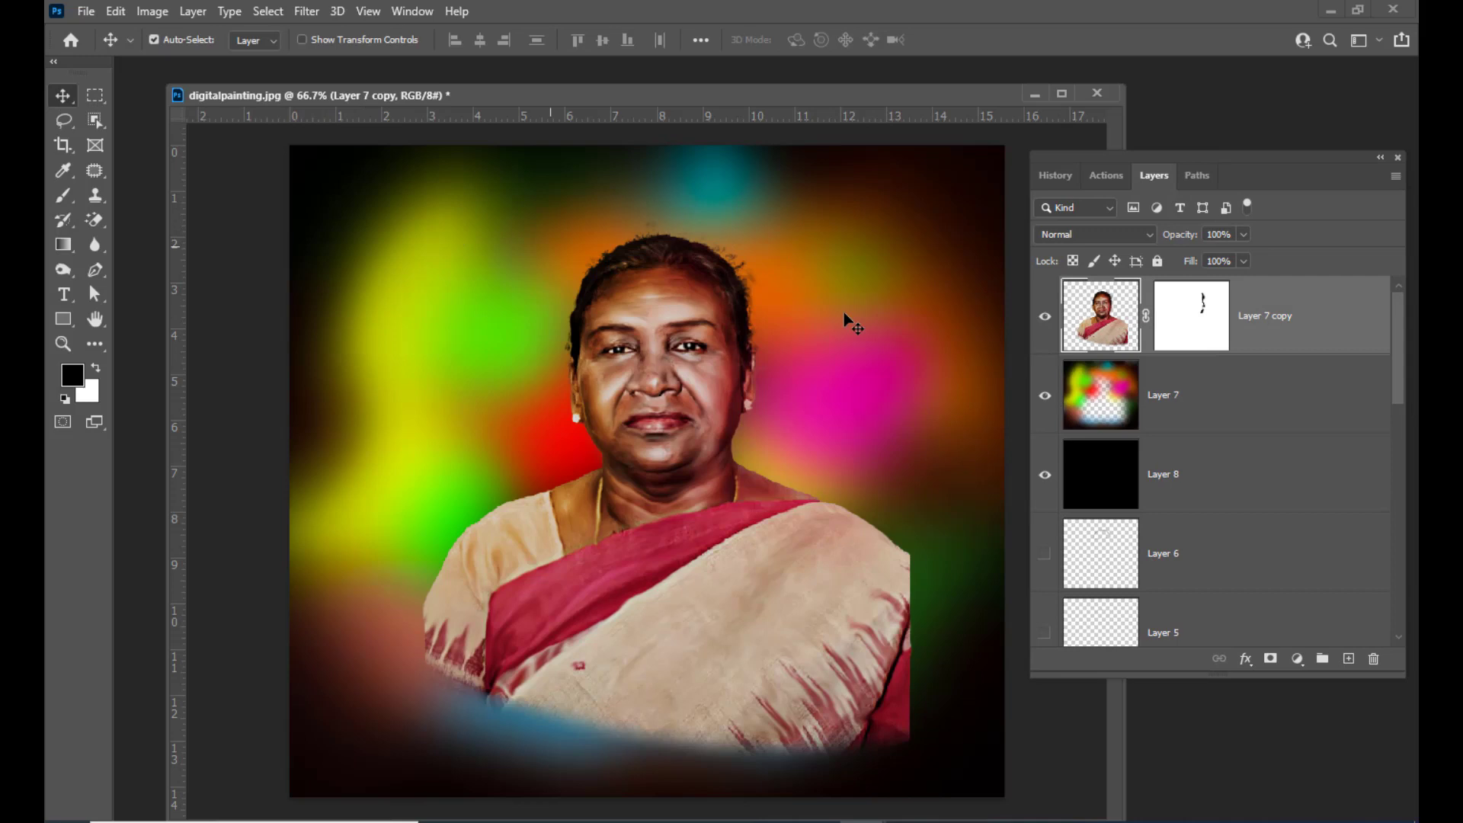
pyautogui.rightClick(1201, 322)
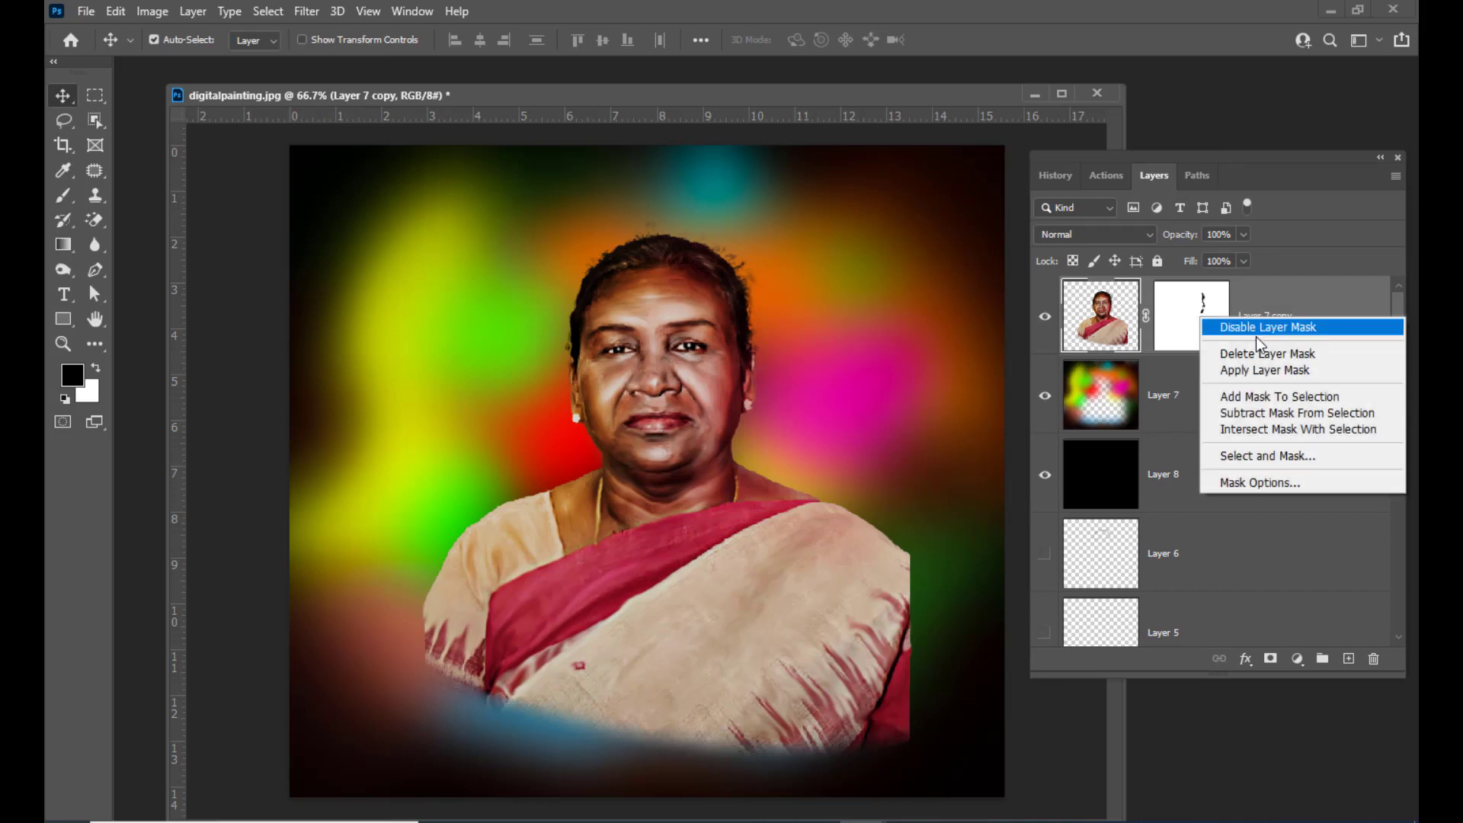
pyautogui.click(1287, 378)
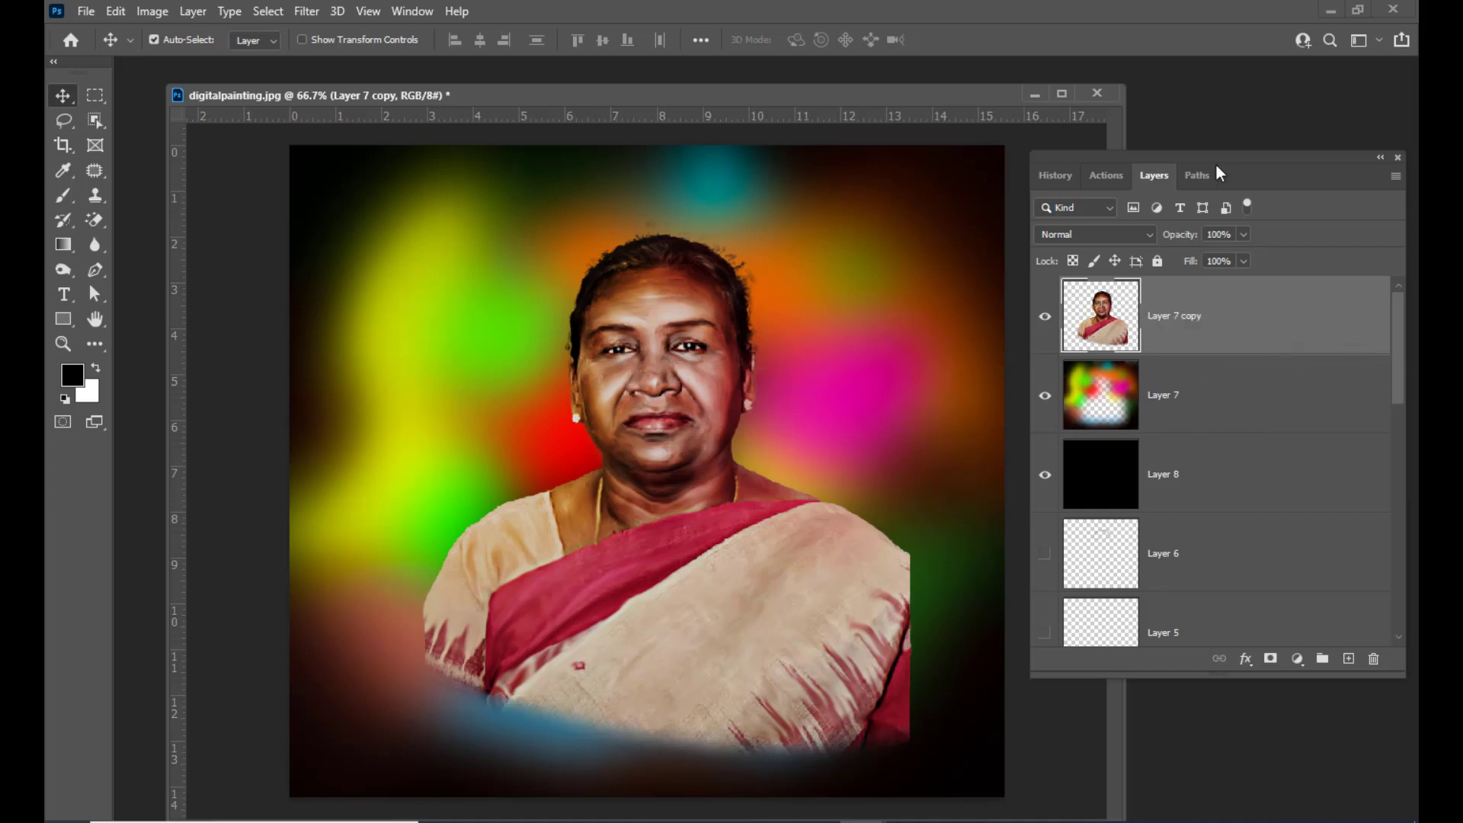
pyautogui.moveTo(1187, 157)
pyautogui.mouseDown()
pyautogui.moveTo(1208, 162)
pyautogui.moveTo(1188, 173)
pyautogui.mouseUp()
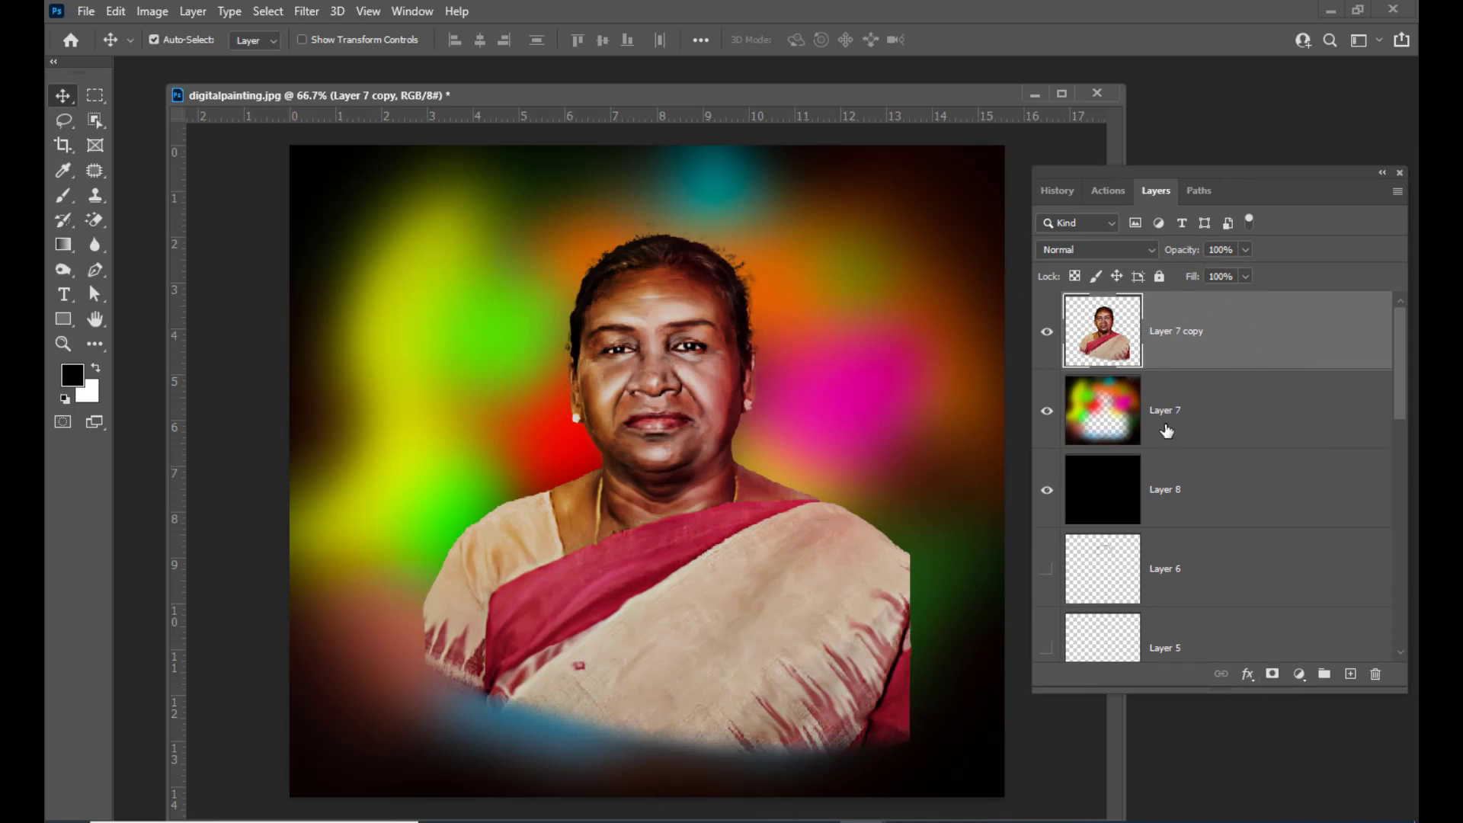
pyautogui.click(1272, 674)
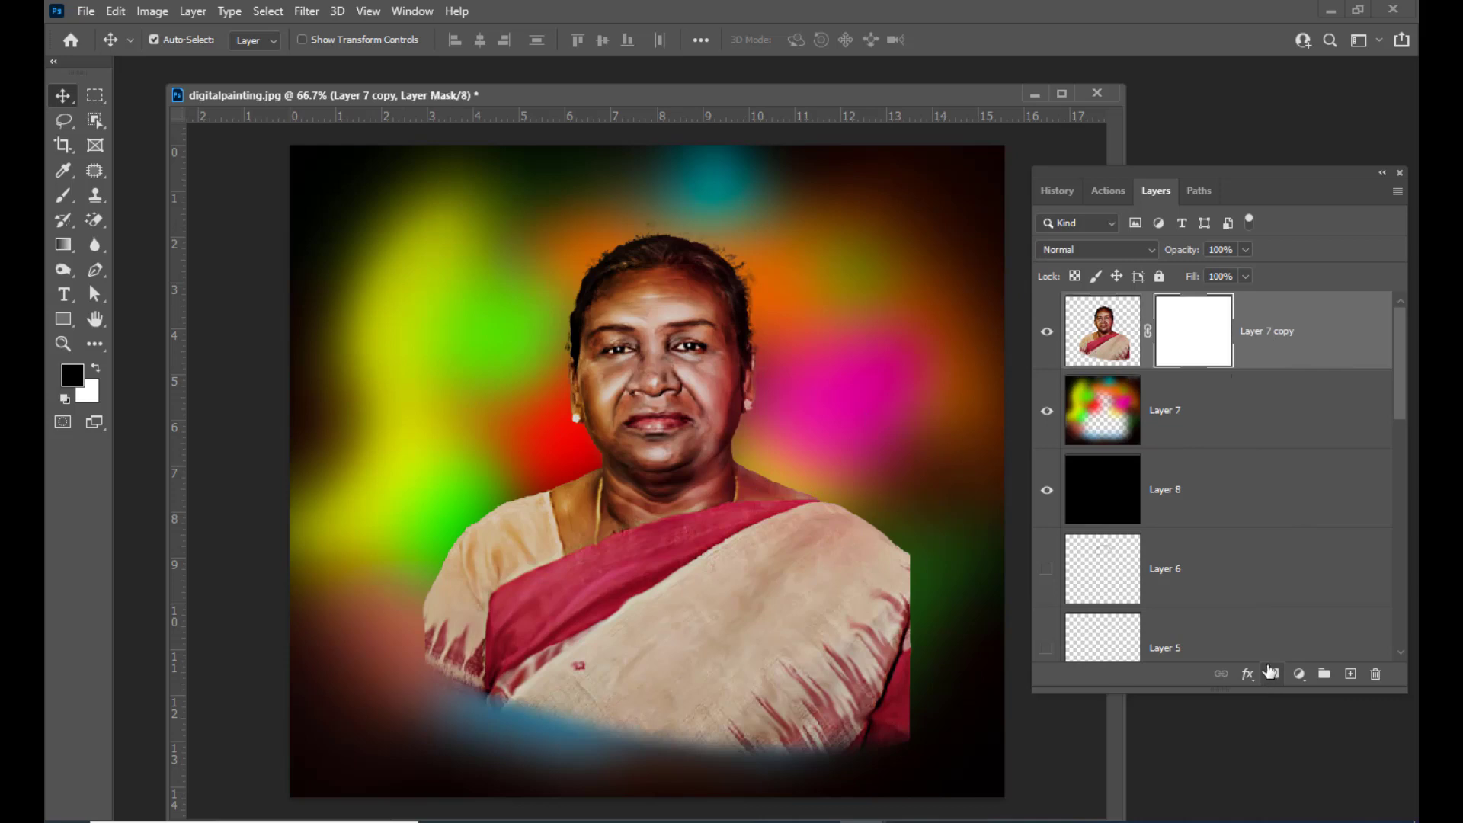
# With a Soft Round Pressure Opacity brush at 100% flow, paint black on the portrait mask to fade the lower edges into the background
pyautogui.moveTo(1169, 172); pyautogui.dragTo(1188, 168)
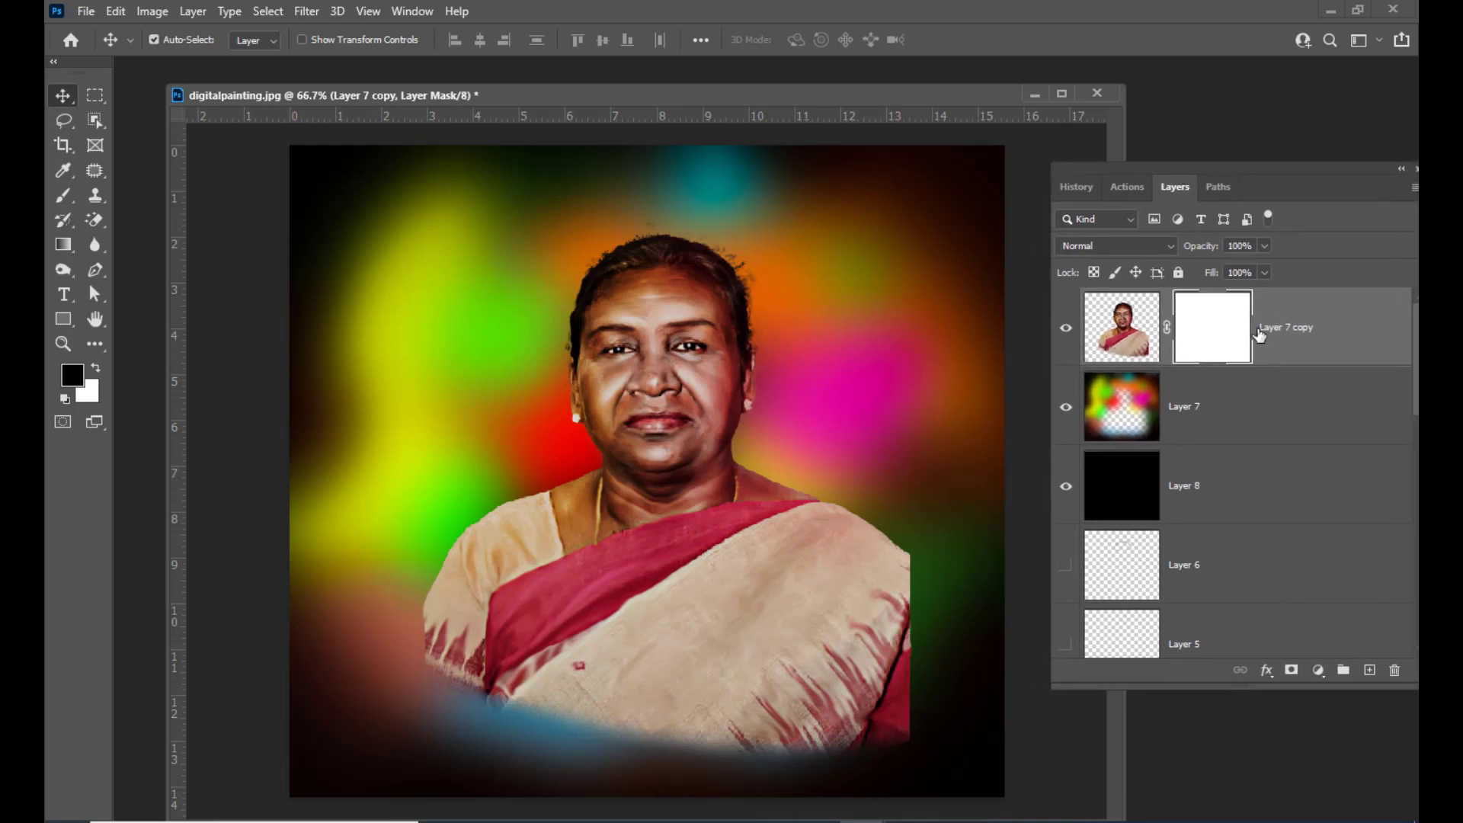
pyautogui.click(63, 195)
pyautogui.rightClick(63, 195)
pyautogui.click(126, 202)
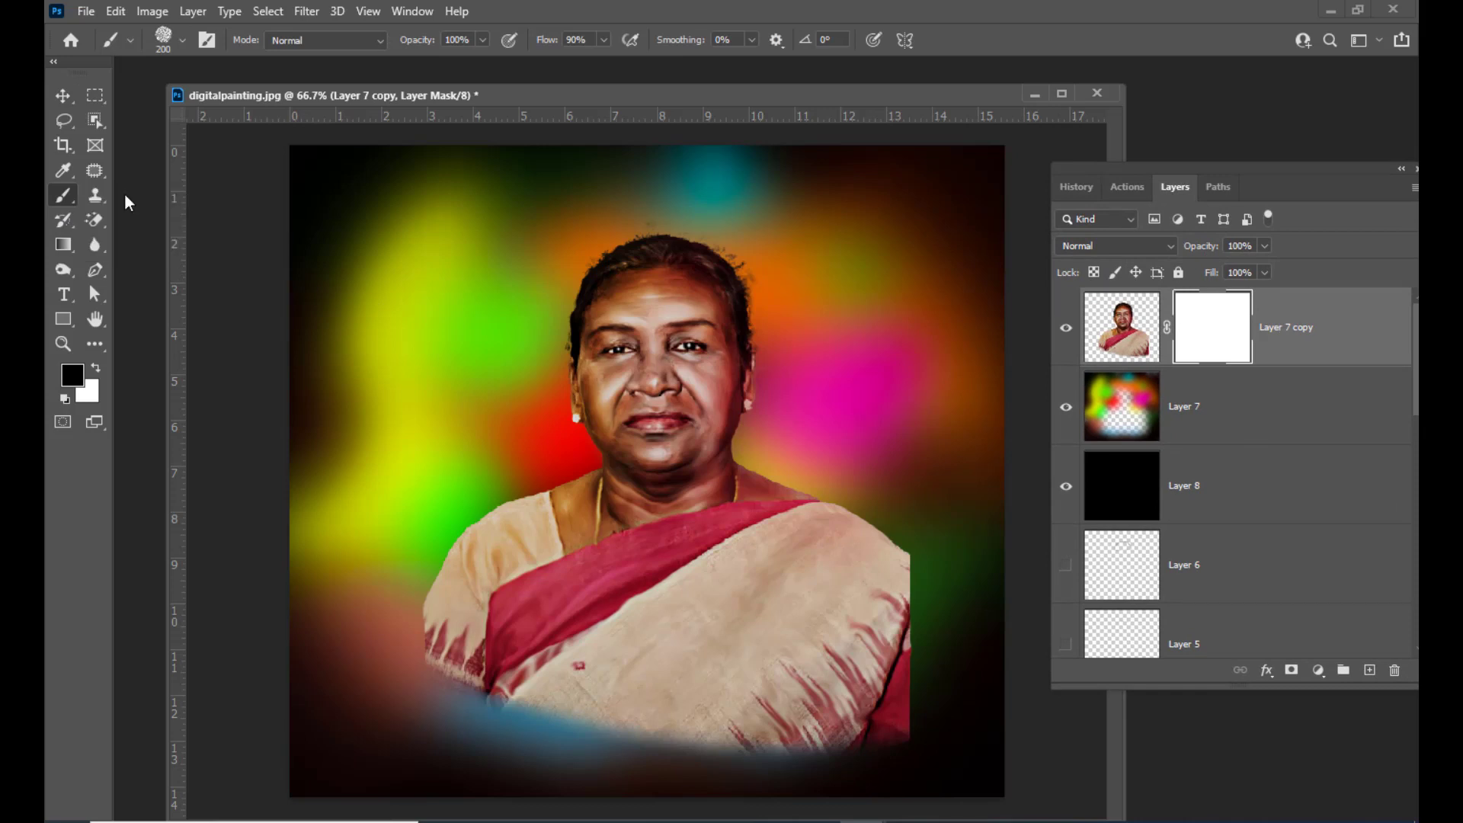
pyautogui.click(164, 43)
pyautogui.click(221, 290)
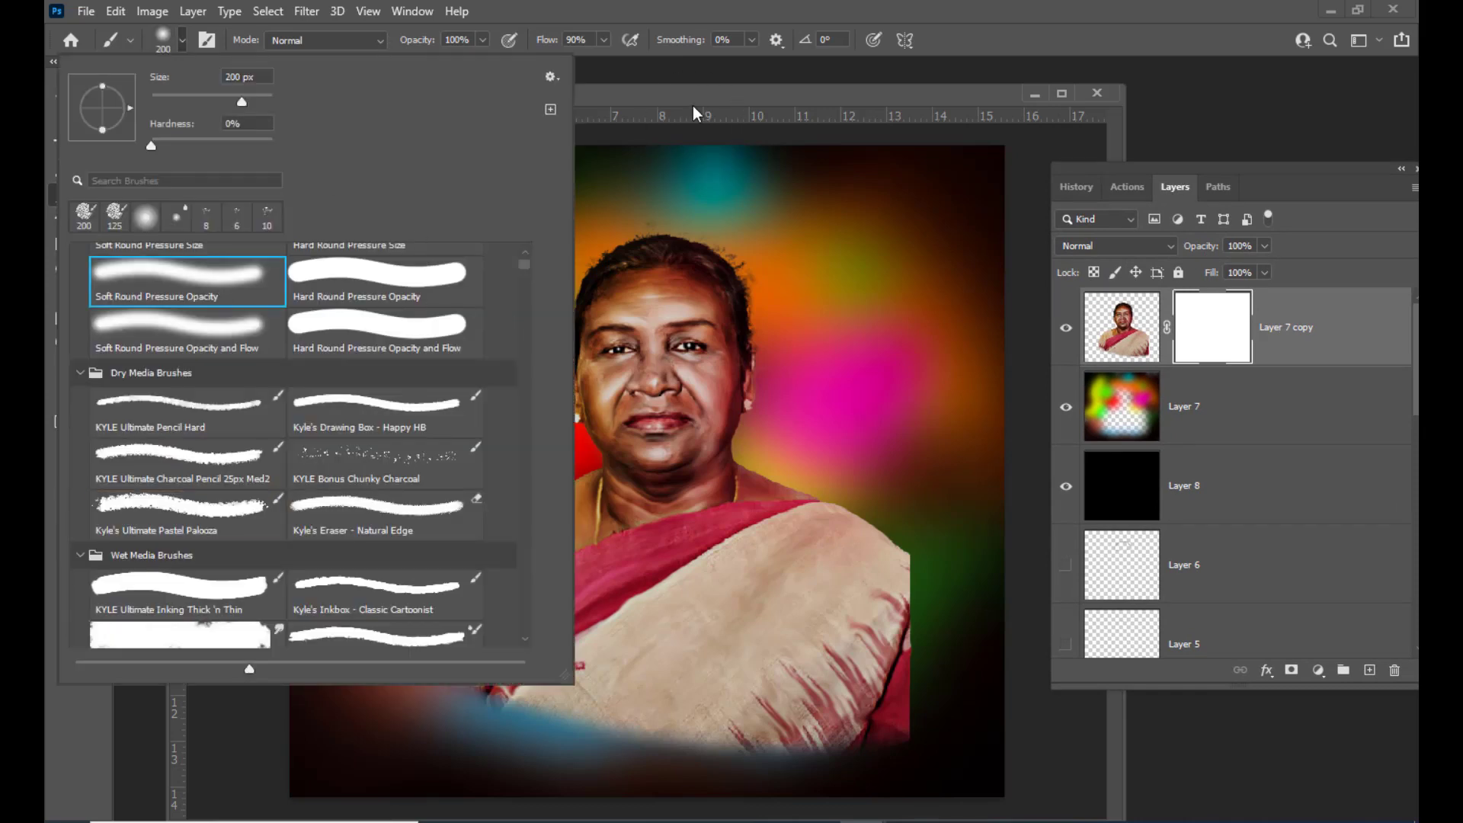
pyautogui.press('Return')
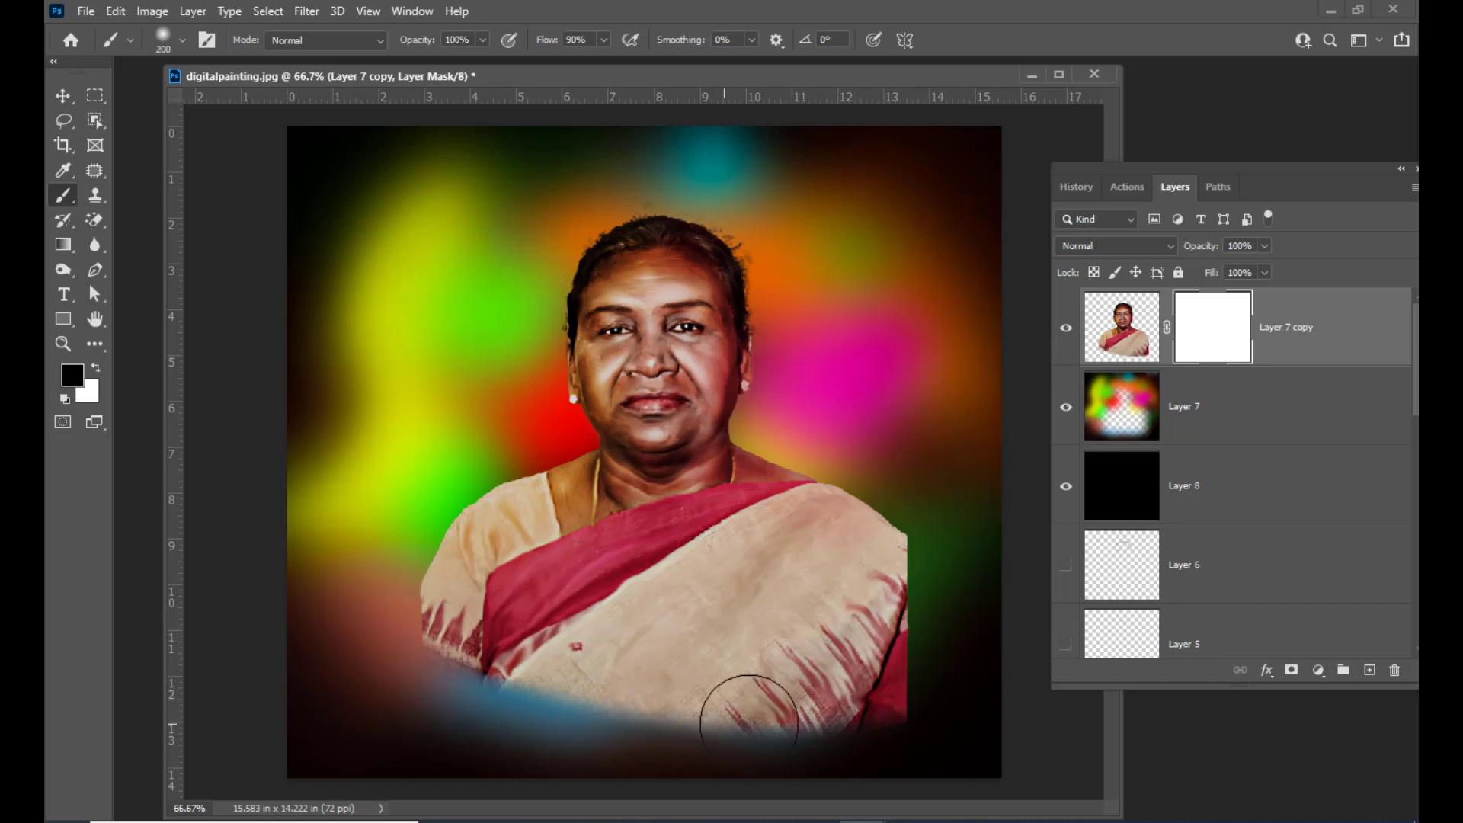
pyautogui.click(946, 537)
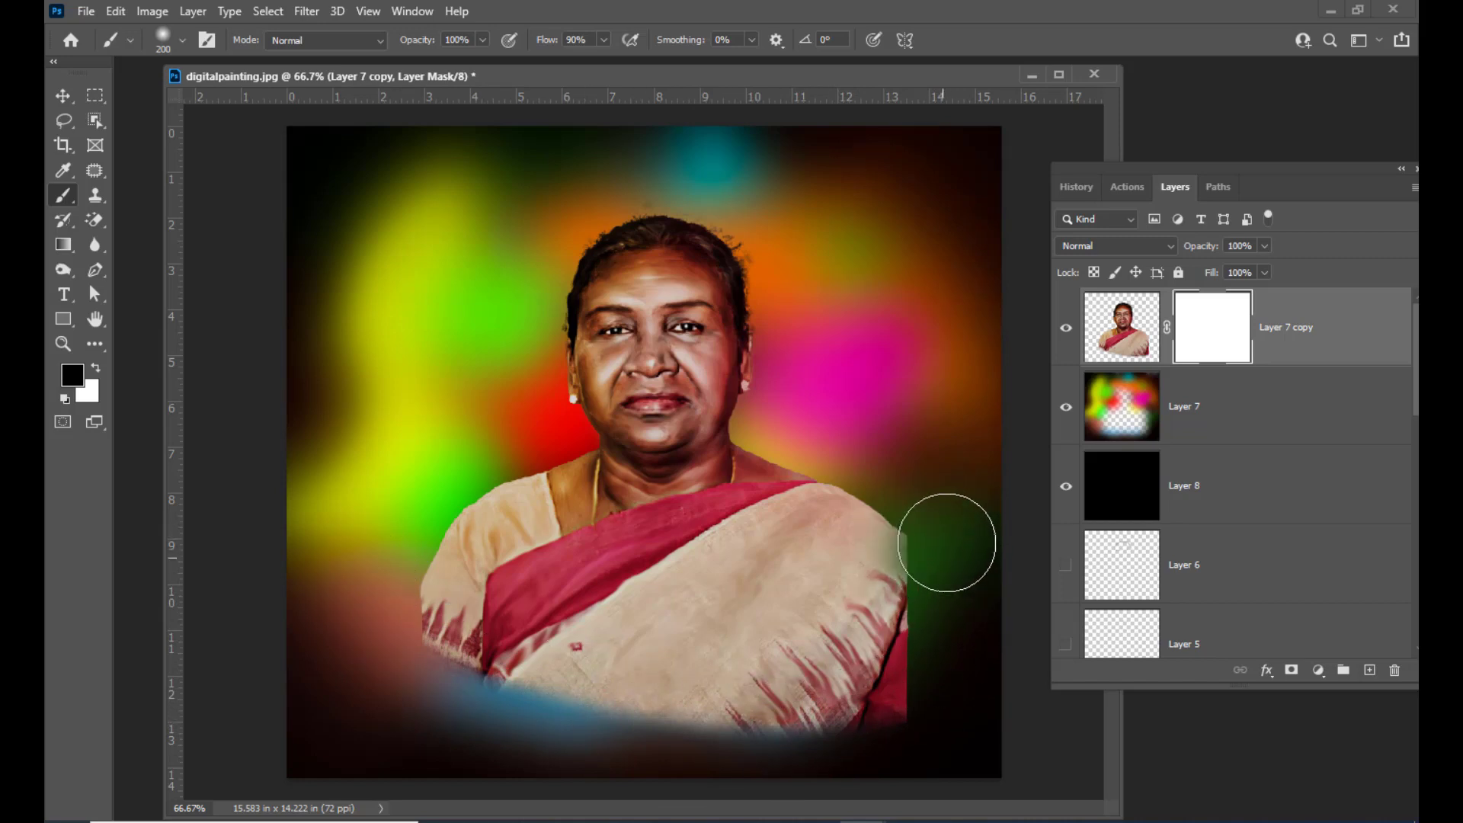
pyautogui.click(603, 40)
pyautogui.moveTo(603, 55); pyautogui.dragTo(696, 67)
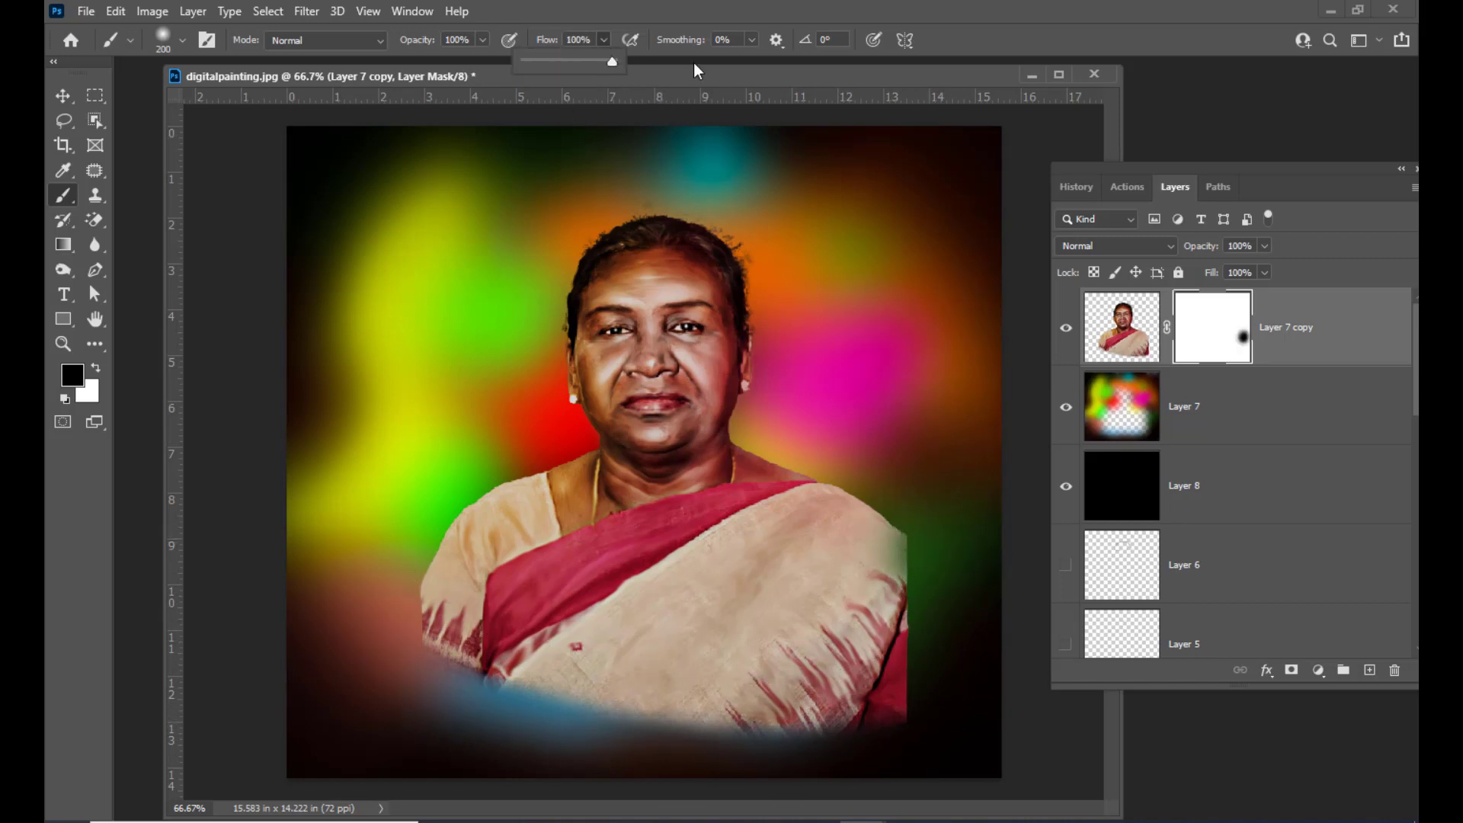
pyautogui.moveTo(952, 540)
pyautogui.mouseDown()
pyautogui.moveTo(956, 622)
pyautogui.moveTo(934, 701)
pyautogui.moveTo(911, 753)
pyautogui.mouseUp()
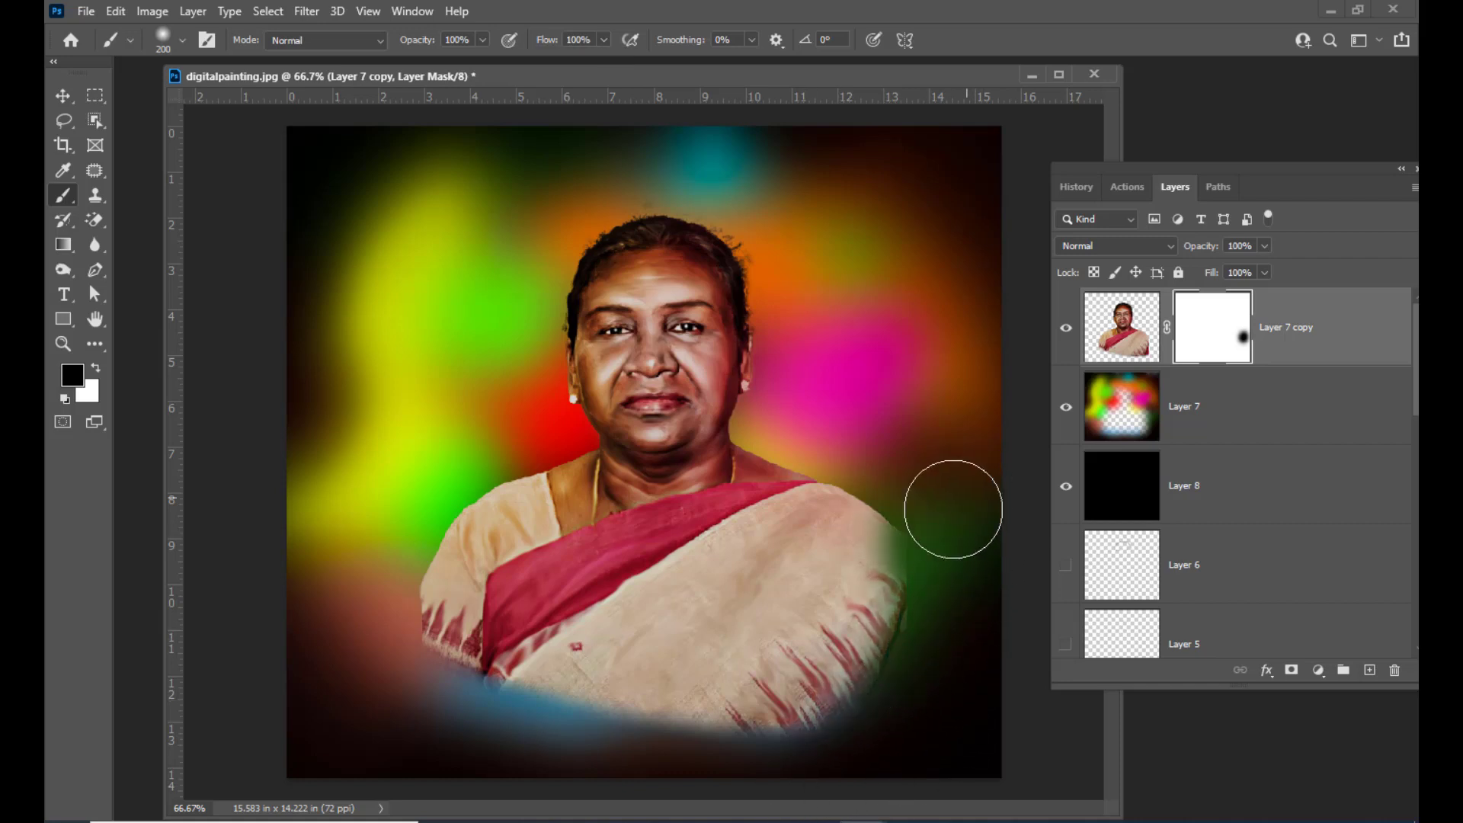
pyautogui.moveTo(950, 506)
pyautogui.mouseDown()
pyautogui.moveTo(931, 638)
pyautogui.moveTo(881, 730)
pyautogui.moveTo(897, 722)
pyautogui.moveTo(774, 778)
pyautogui.moveTo(667, 779)
pyautogui.moveTo(785, 776)
pyautogui.moveTo(856, 753)
pyautogui.moveTo(676, 772)
pyautogui.moveTo(564, 763)
pyautogui.moveTo(412, 685)
pyautogui.moveTo(360, 590)
pyautogui.moveTo(436, 668)
pyautogui.moveTo(647, 777)
pyautogui.mouseUp()
pyautogui.moveTo(947, 521)
pyautogui.mouseDown()
pyautogui.moveTo(870, 707)
pyautogui.moveTo(253, 599)
pyautogui.moveTo(361, 539)
pyautogui.moveTo(402, 669)
pyautogui.moveTo(645, 732)
pyautogui.moveTo(655, 749)
pyautogui.moveTo(784, 749)
pyautogui.moveTo(836, 716)
pyautogui.mouseUp()
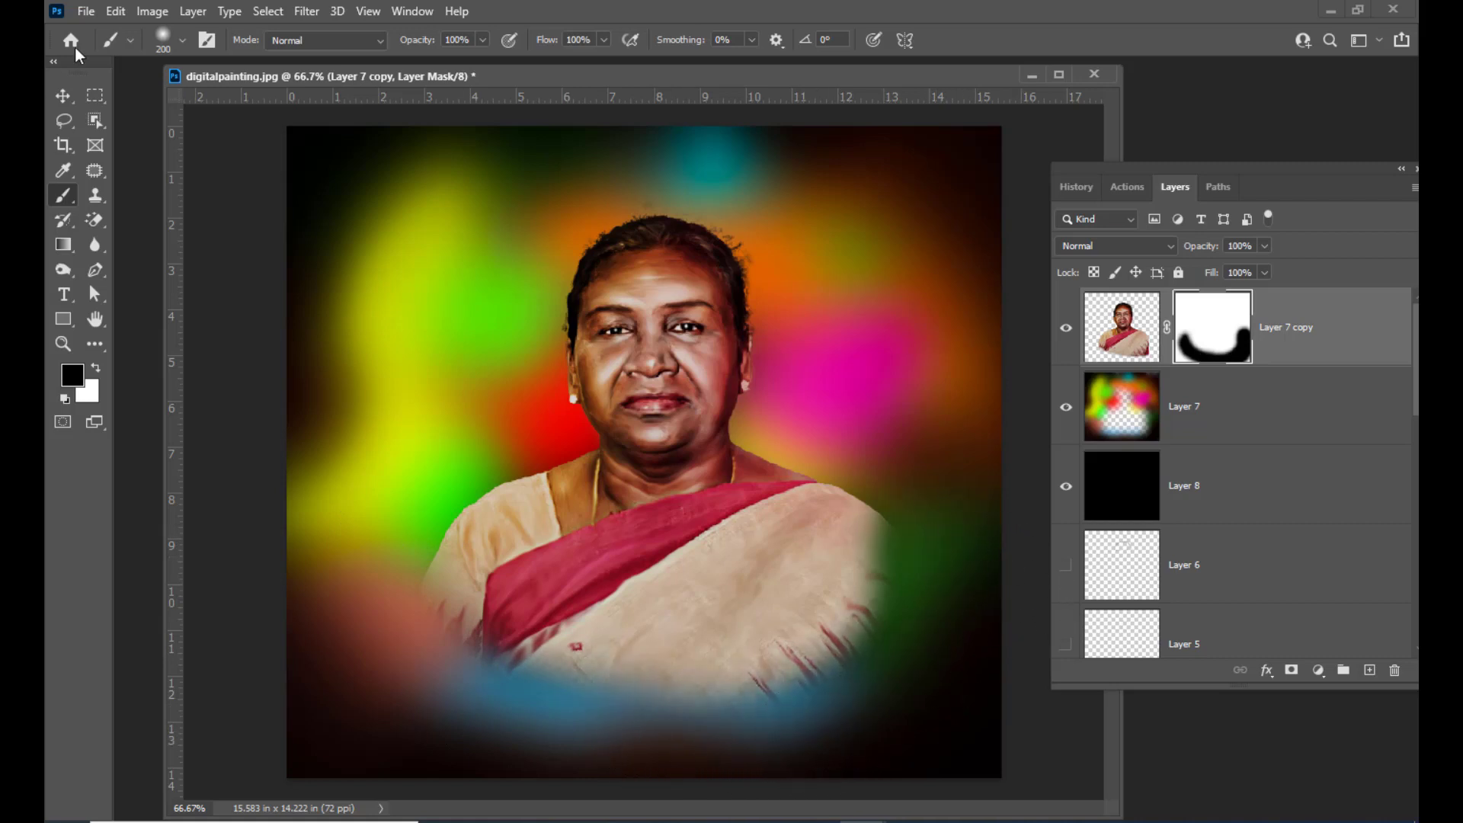
# Stamp all visible layers into a new merged layer at the top of the stack
pyautogui.click(62, 94)
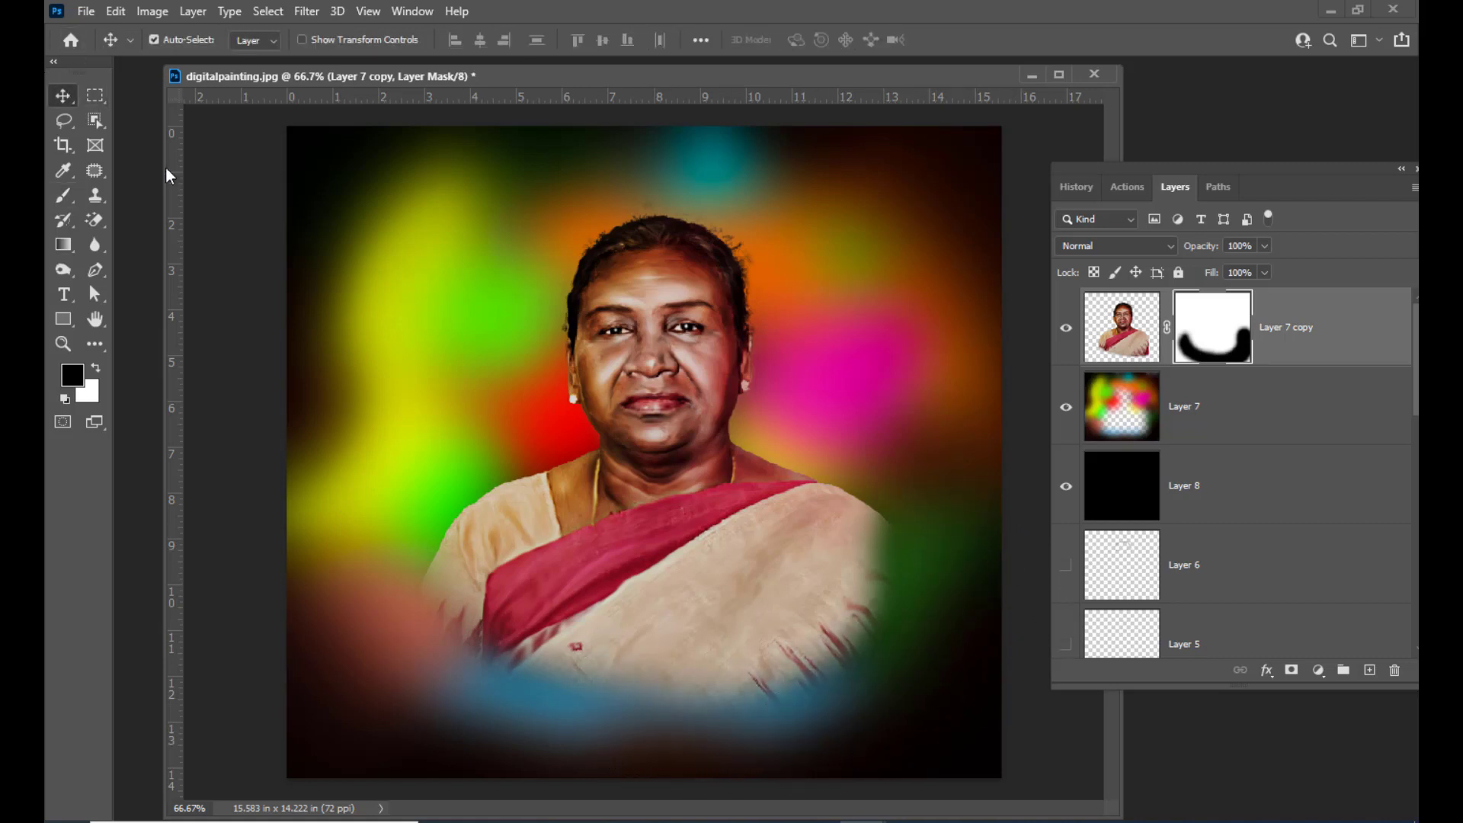
pyautogui.click(1320, 326)
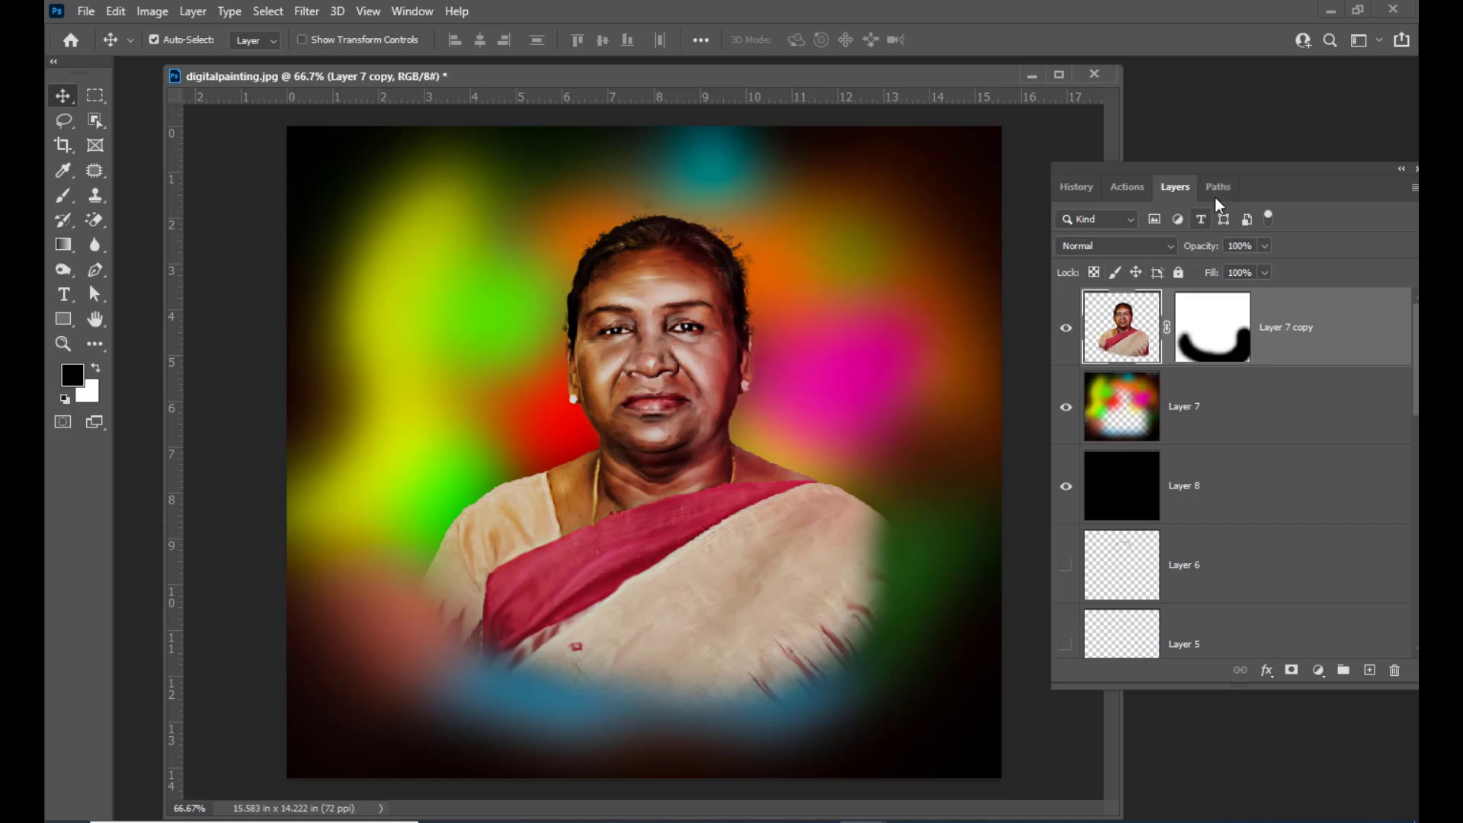
pyautogui.moveTo(1224, 164); pyautogui.dragTo(1213, 170)
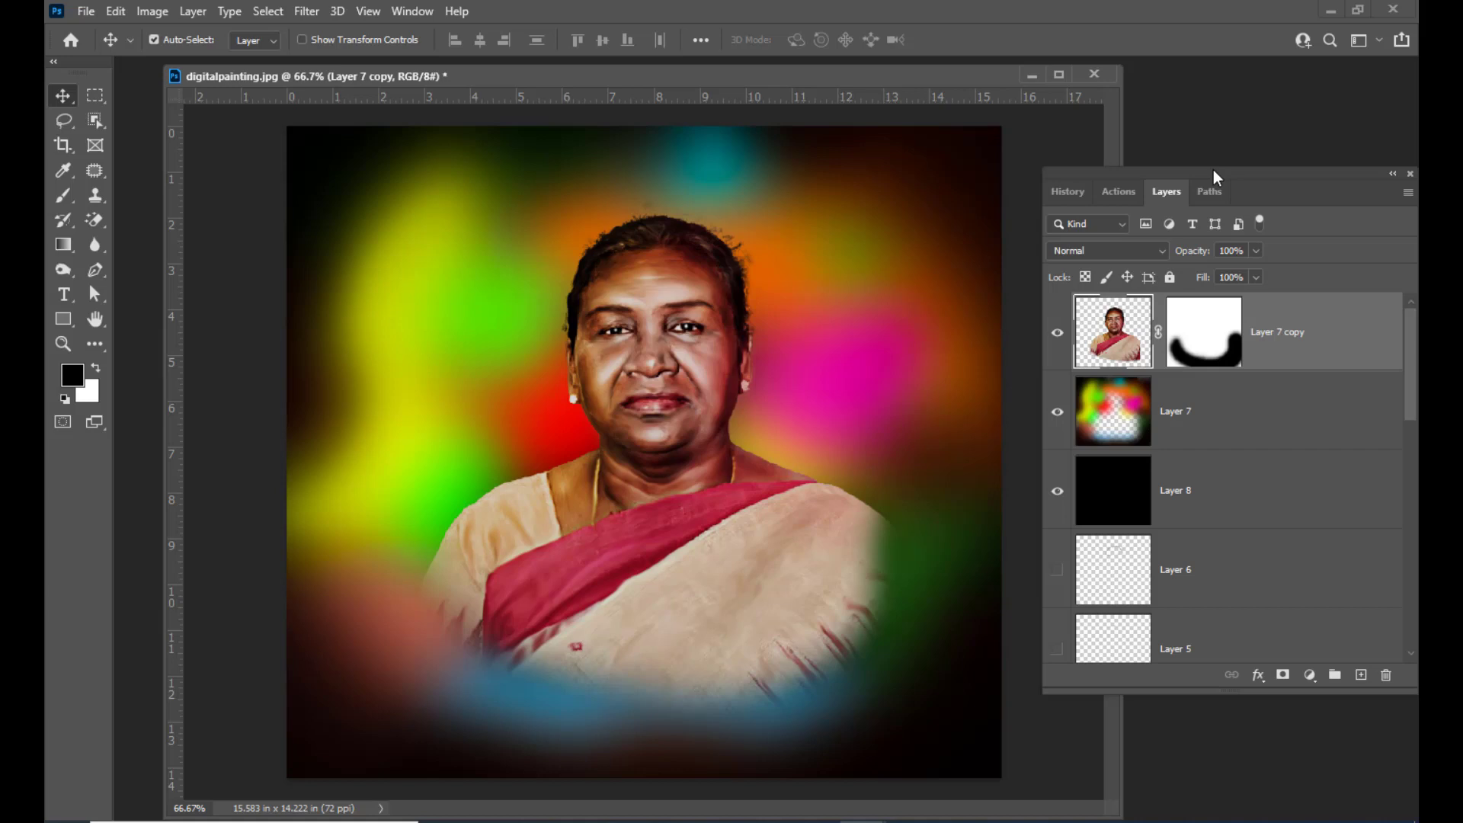
pyautogui.moveTo(1213, 171)
pyautogui.mouseDown()
pyautogui.moveTo(1182, 189)
pyautogui.moveTo(1211, 190)
pyautogui.mouseUp()
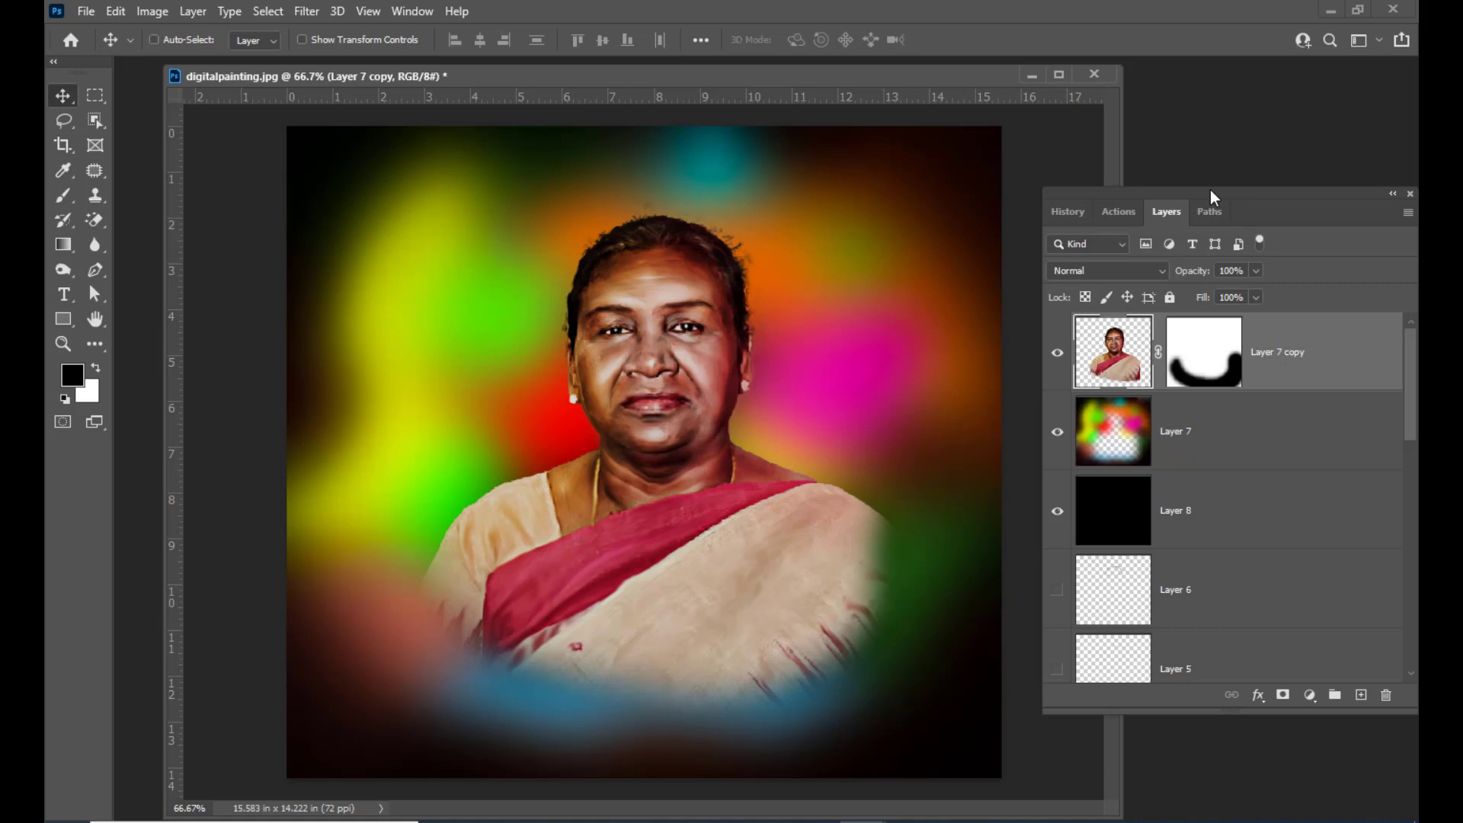
pyautogui.hotkey('ctrl', 'shift', 'alt', 'e')
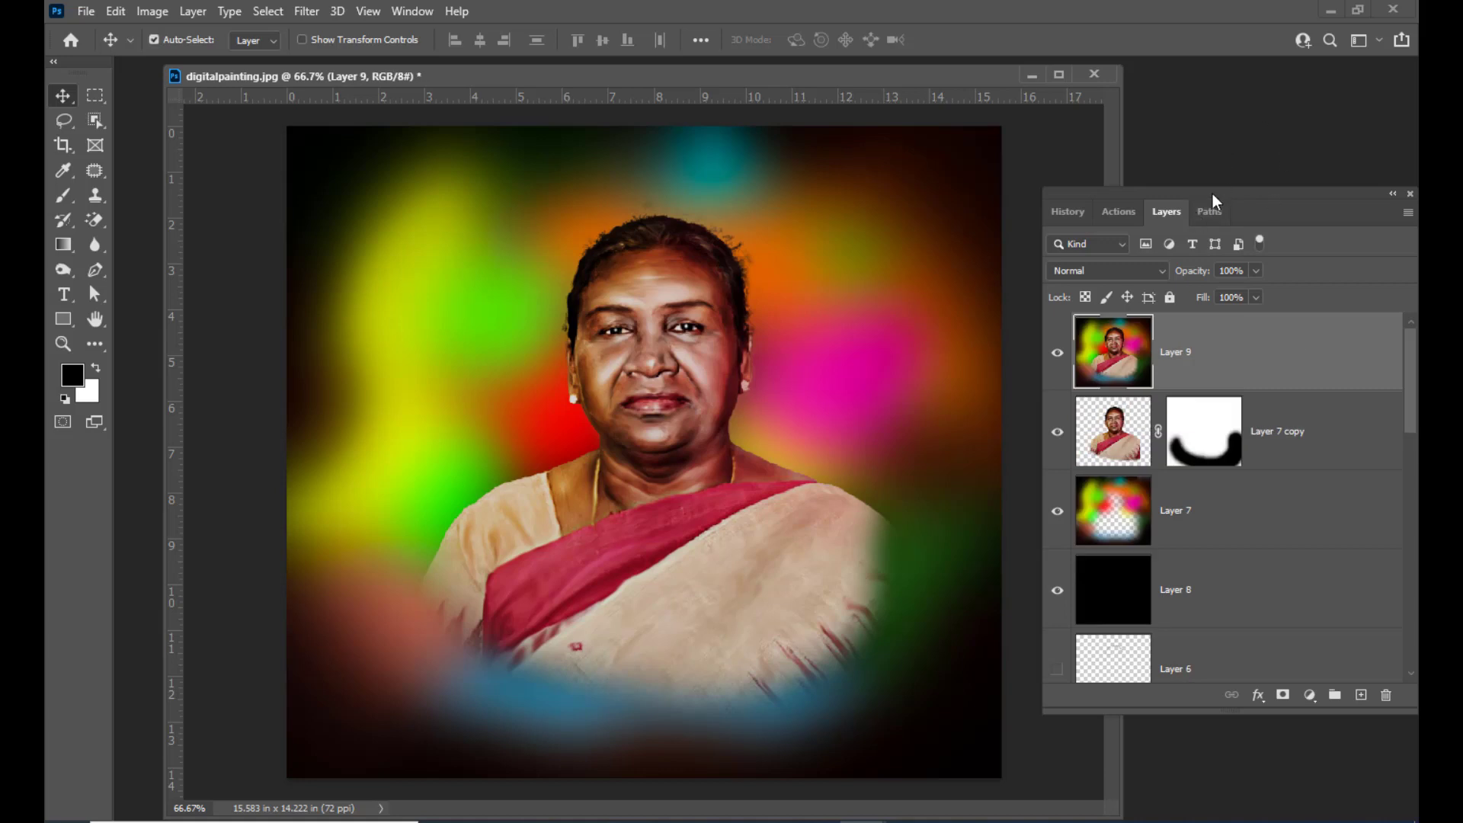
# Hide the portrait layer and the colour patch layer beneath the merged layer
pyautogui.moveTo(1213, 196)
pyautogui.mouseDown()
pyautogui.moveTo(1224, 187)
pyautogui.moveTo(1202, 189)
pyautogui.mouseUp()
pyautogui.click(1050, 426)
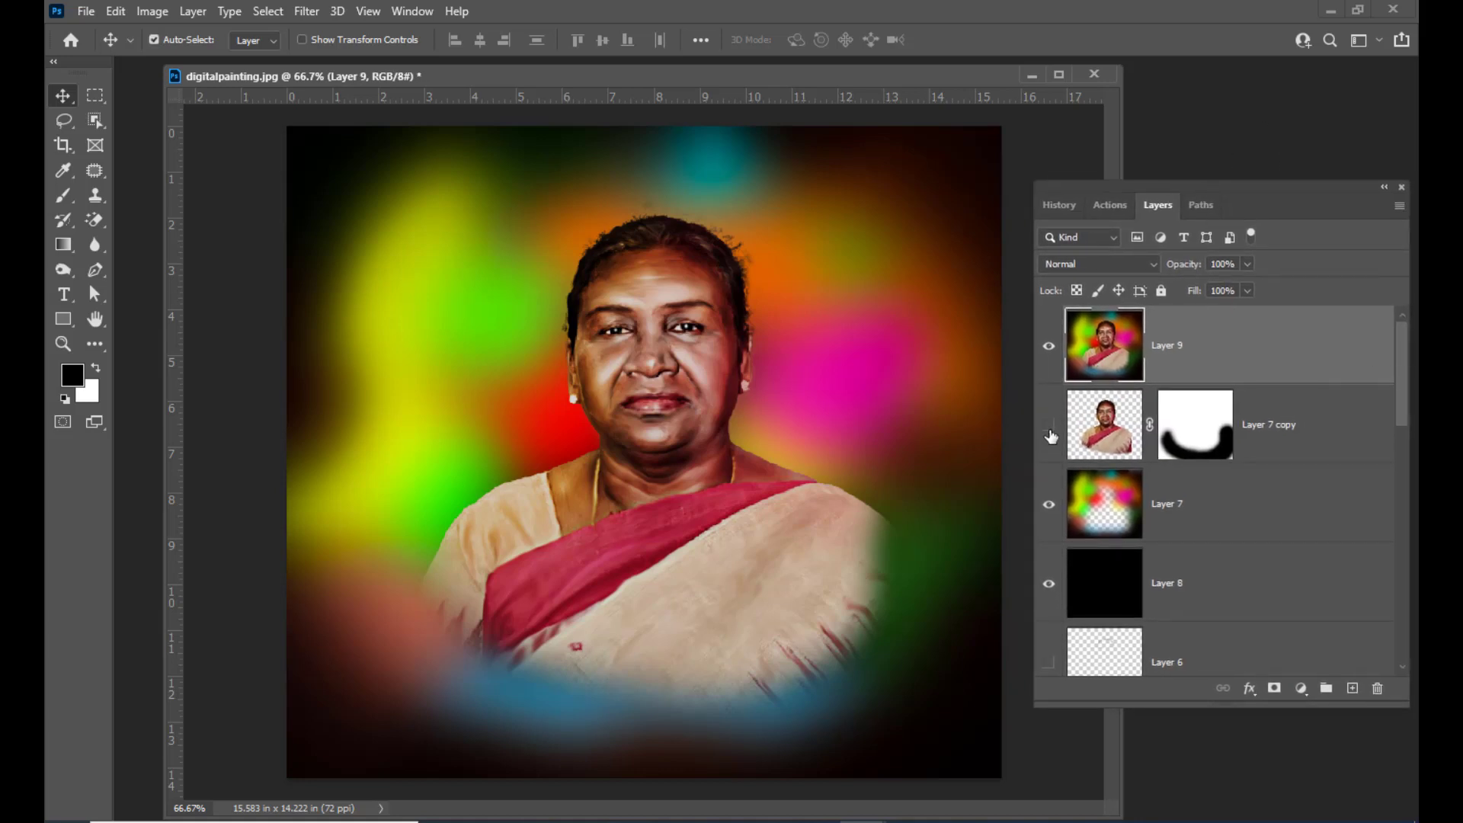
pyautogui.moveTo(1199, 184); pyautogui.dragTo(1190, 160)
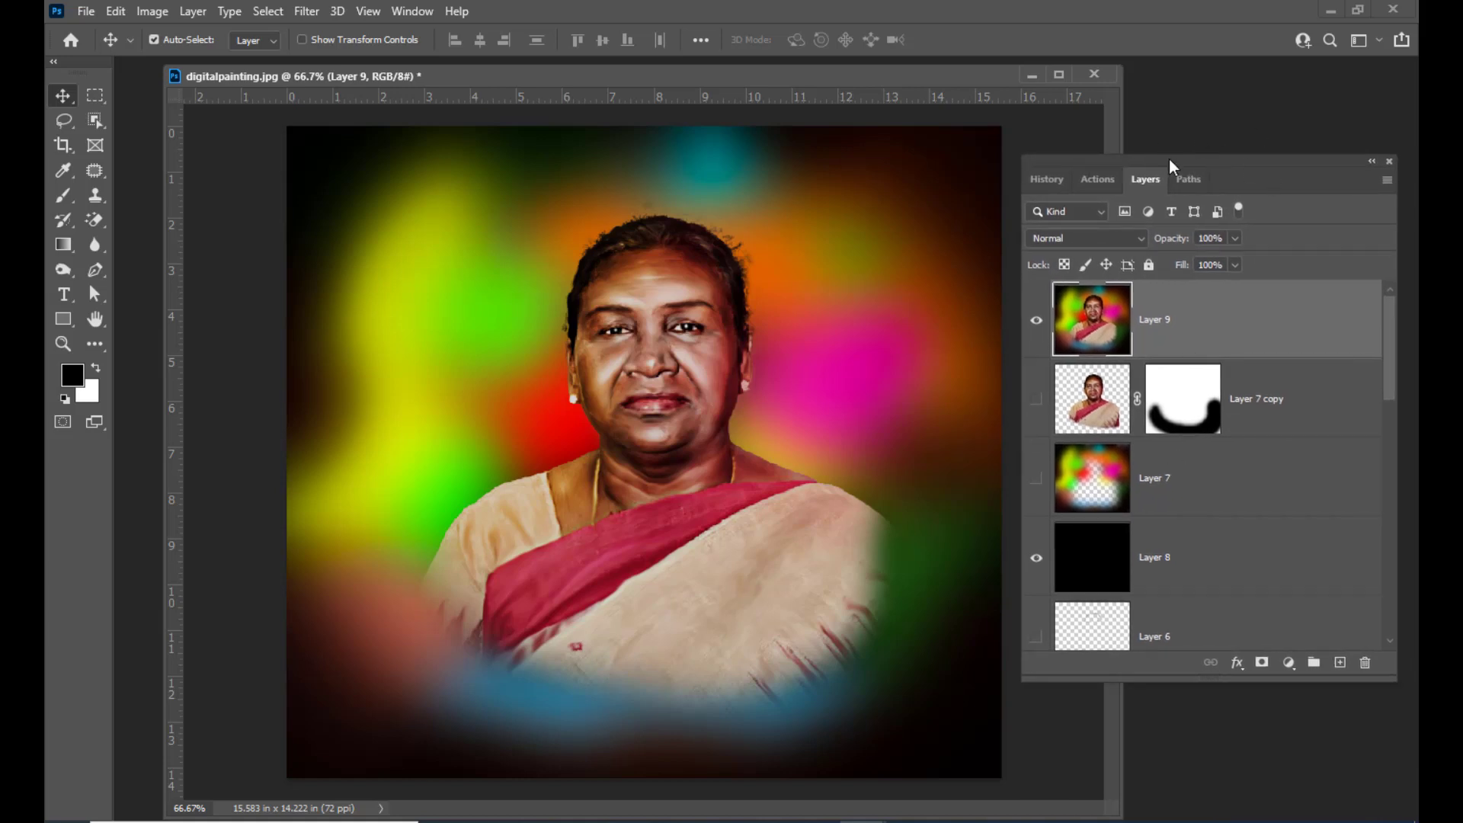
pyautogui.moveTo(1169, 159); pyautogui.dragTo(1176, 161)
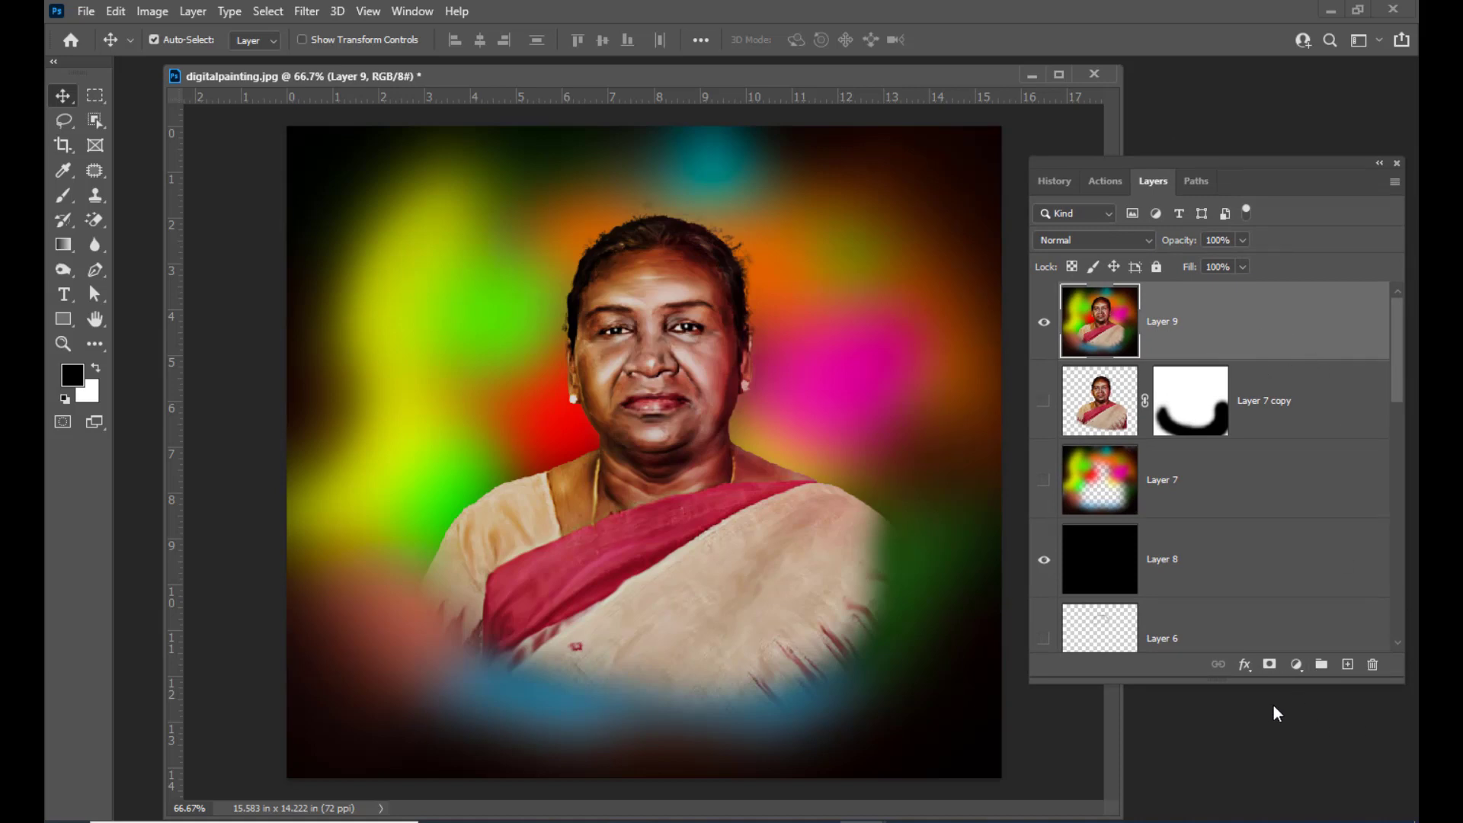
# Add a Curves adjustment layer and pull the curve's midpoint down to darken the midtones
pyautogui.click(1297, 666)
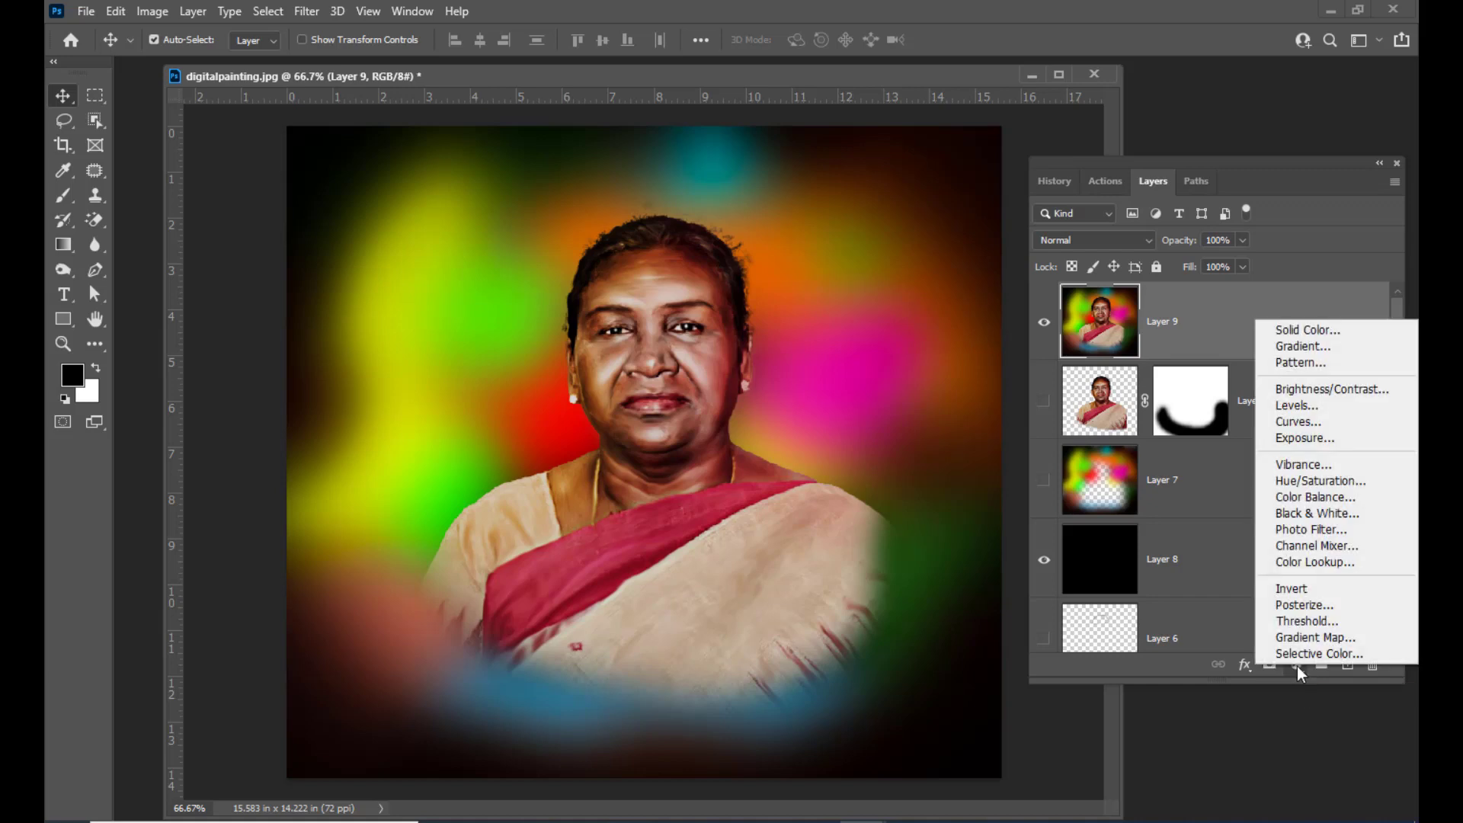
pyautogui.click(1264, 421)
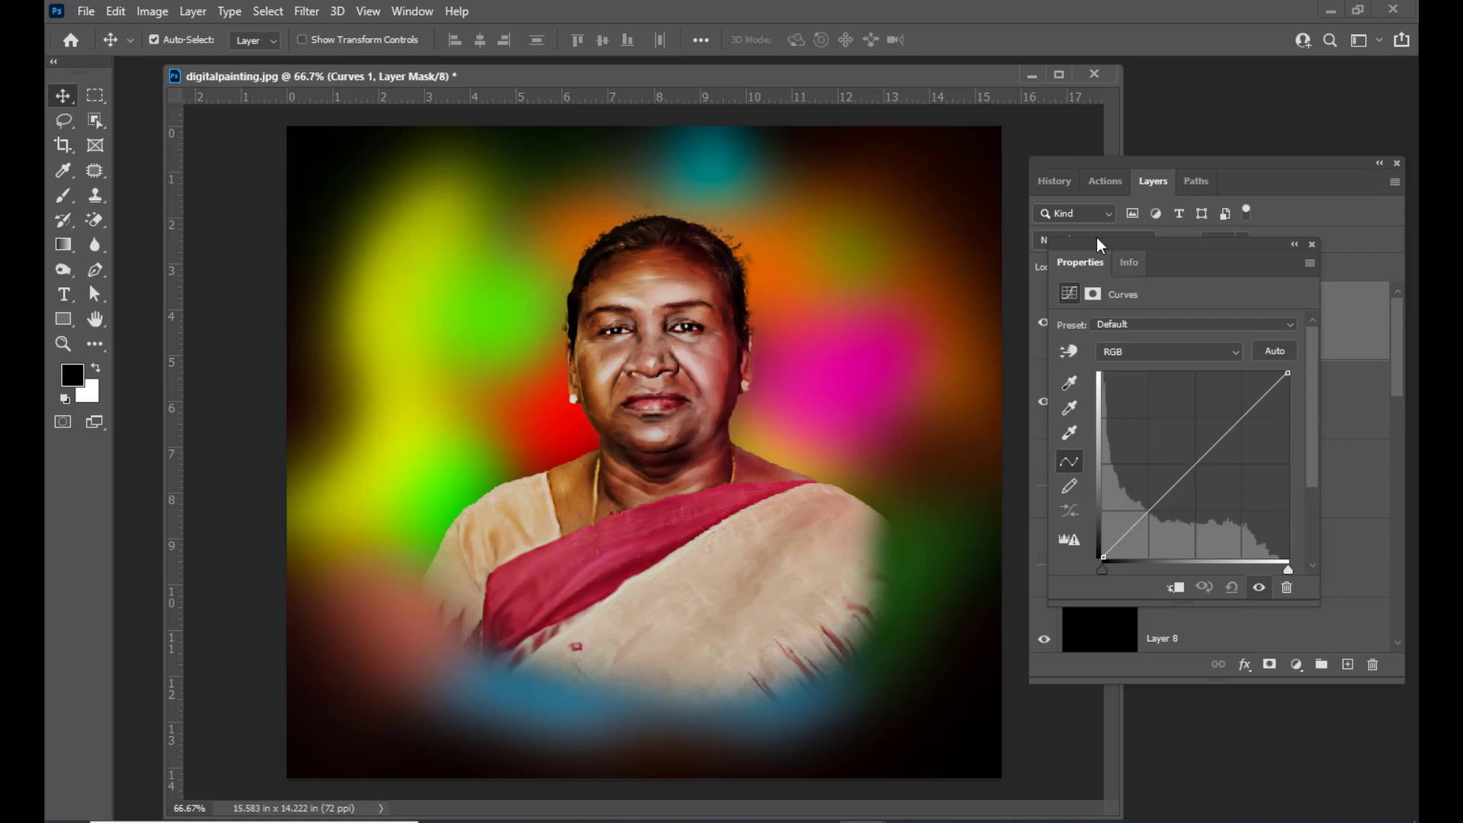
pyautogui.moveTo(1123, 241); pyautogui.dragTo(997, 224)
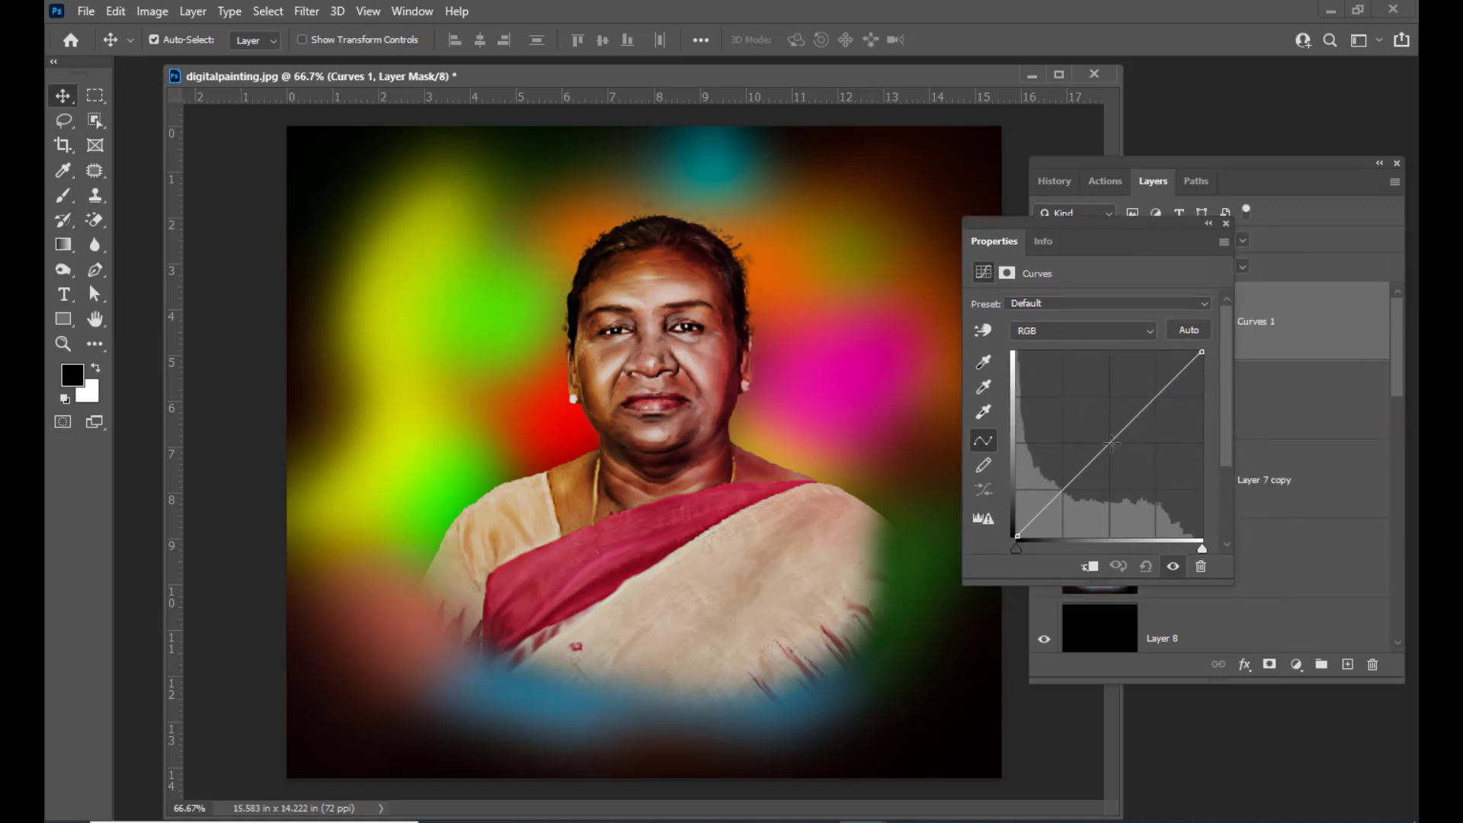
pyautogui.moveTo(1112, 444); pyautogui.dragTo(1127, 452)
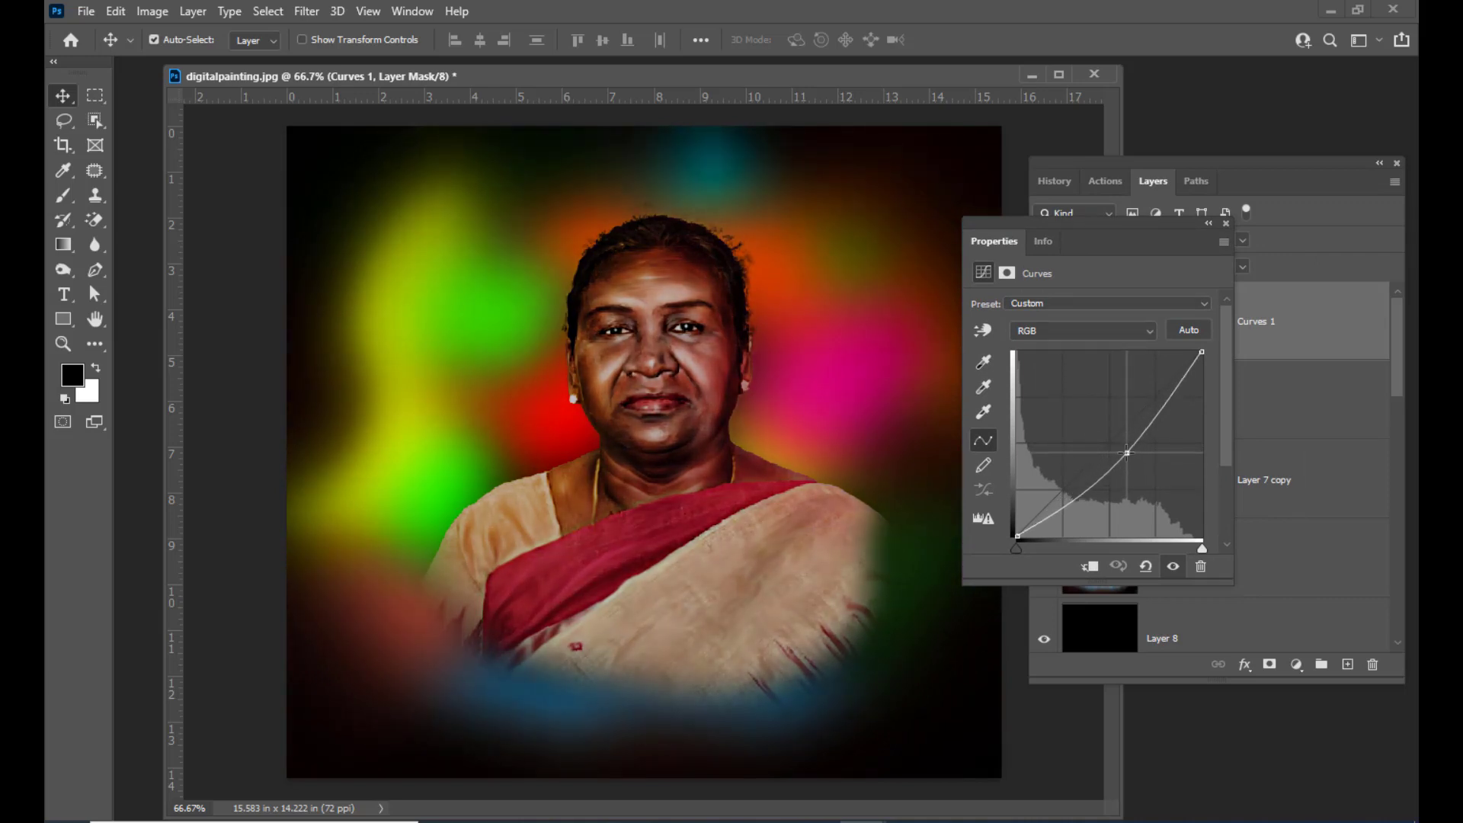
pyautogui.click(1226, 223)
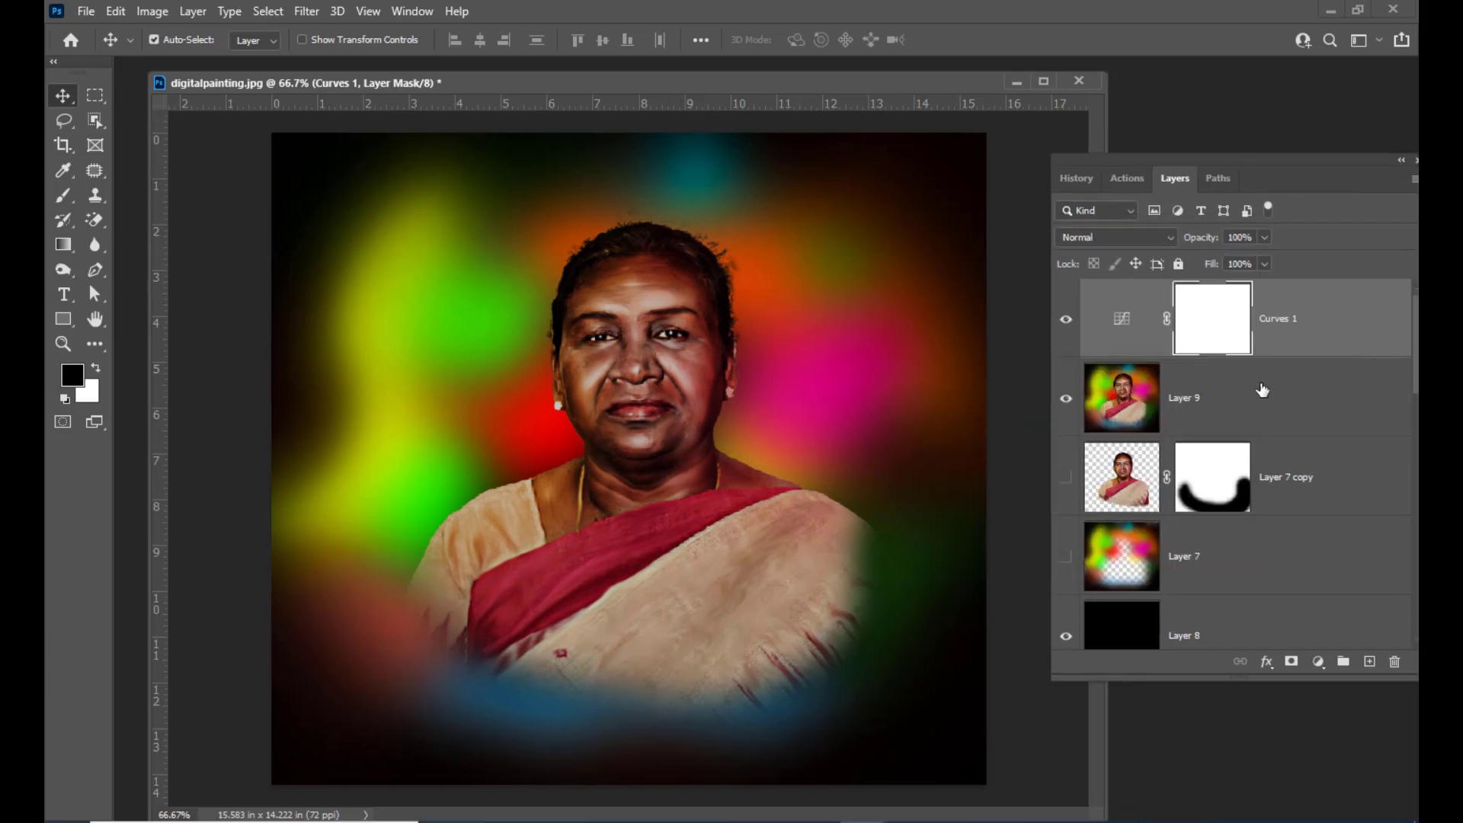